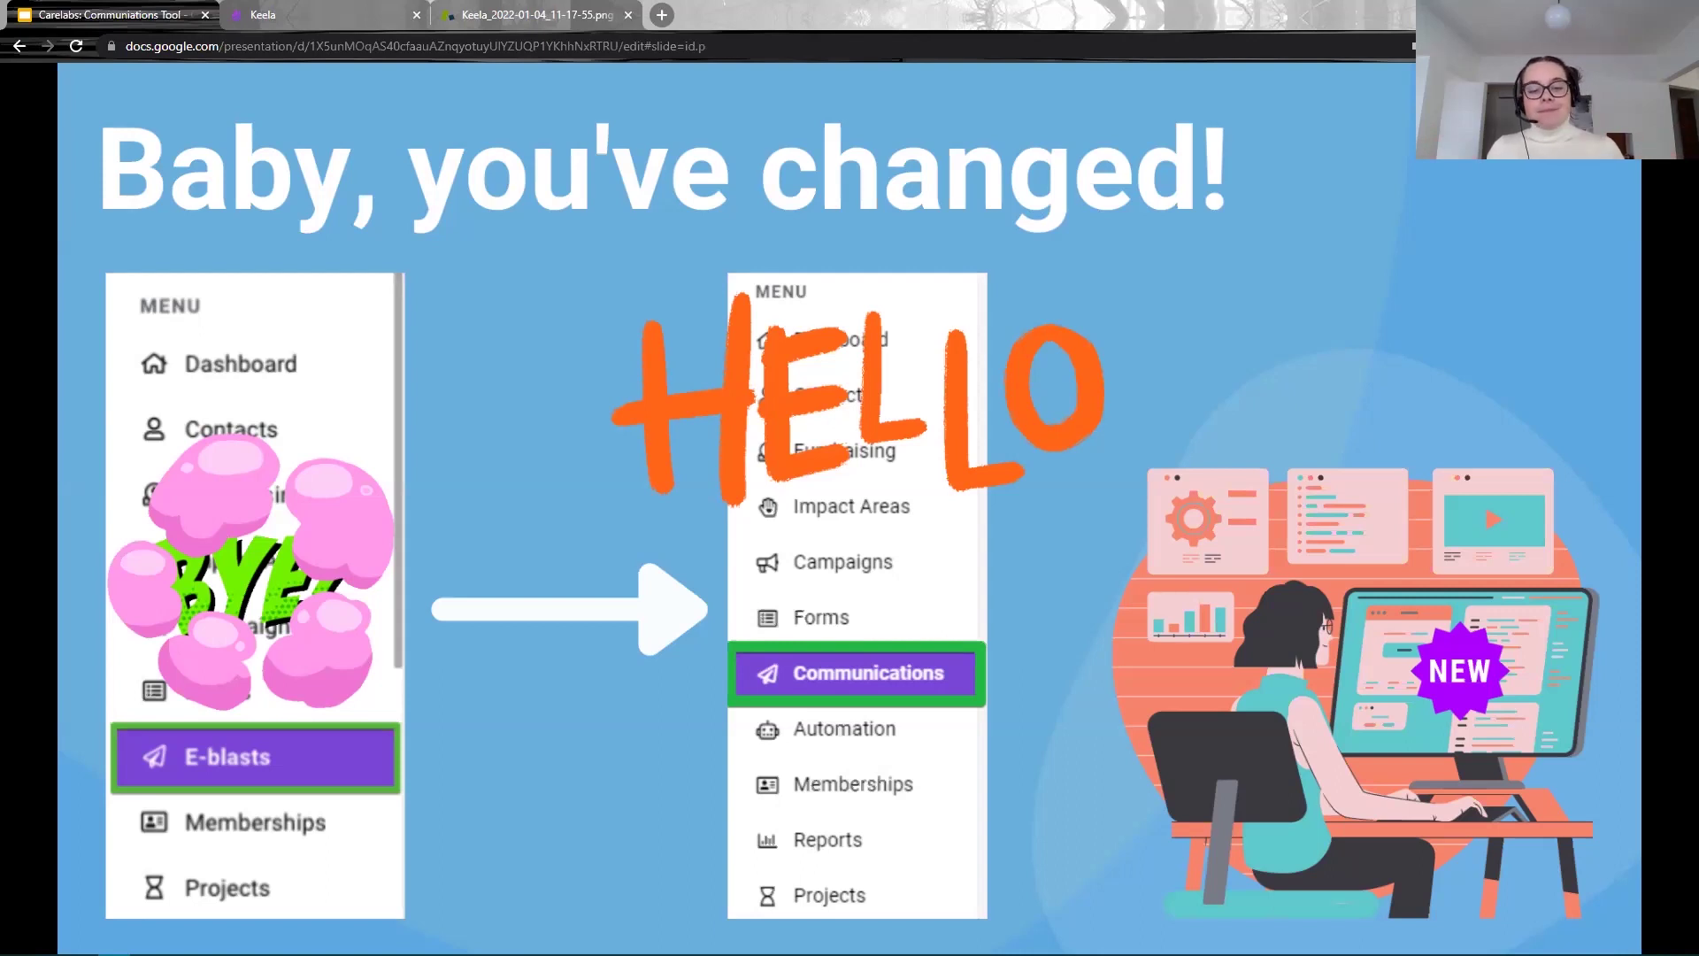
Step: Switch to Keela and start a new email marketing named "2022 Welcome Back - Donors"
key("Right")
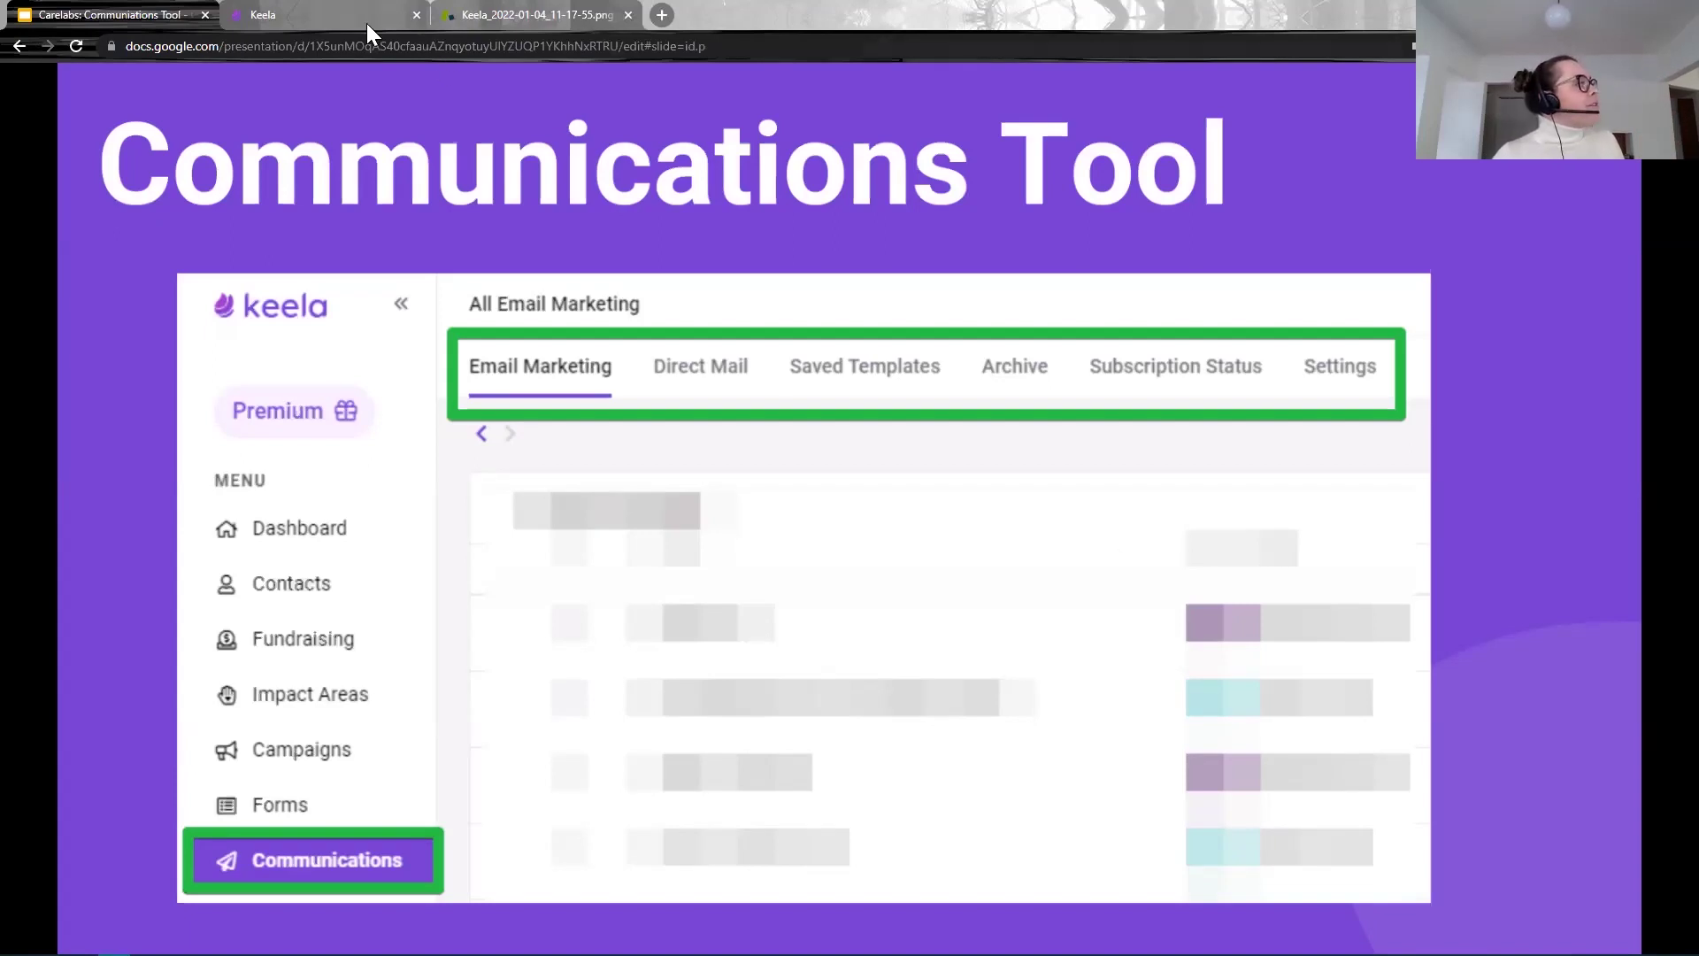
left_click(293, 16)
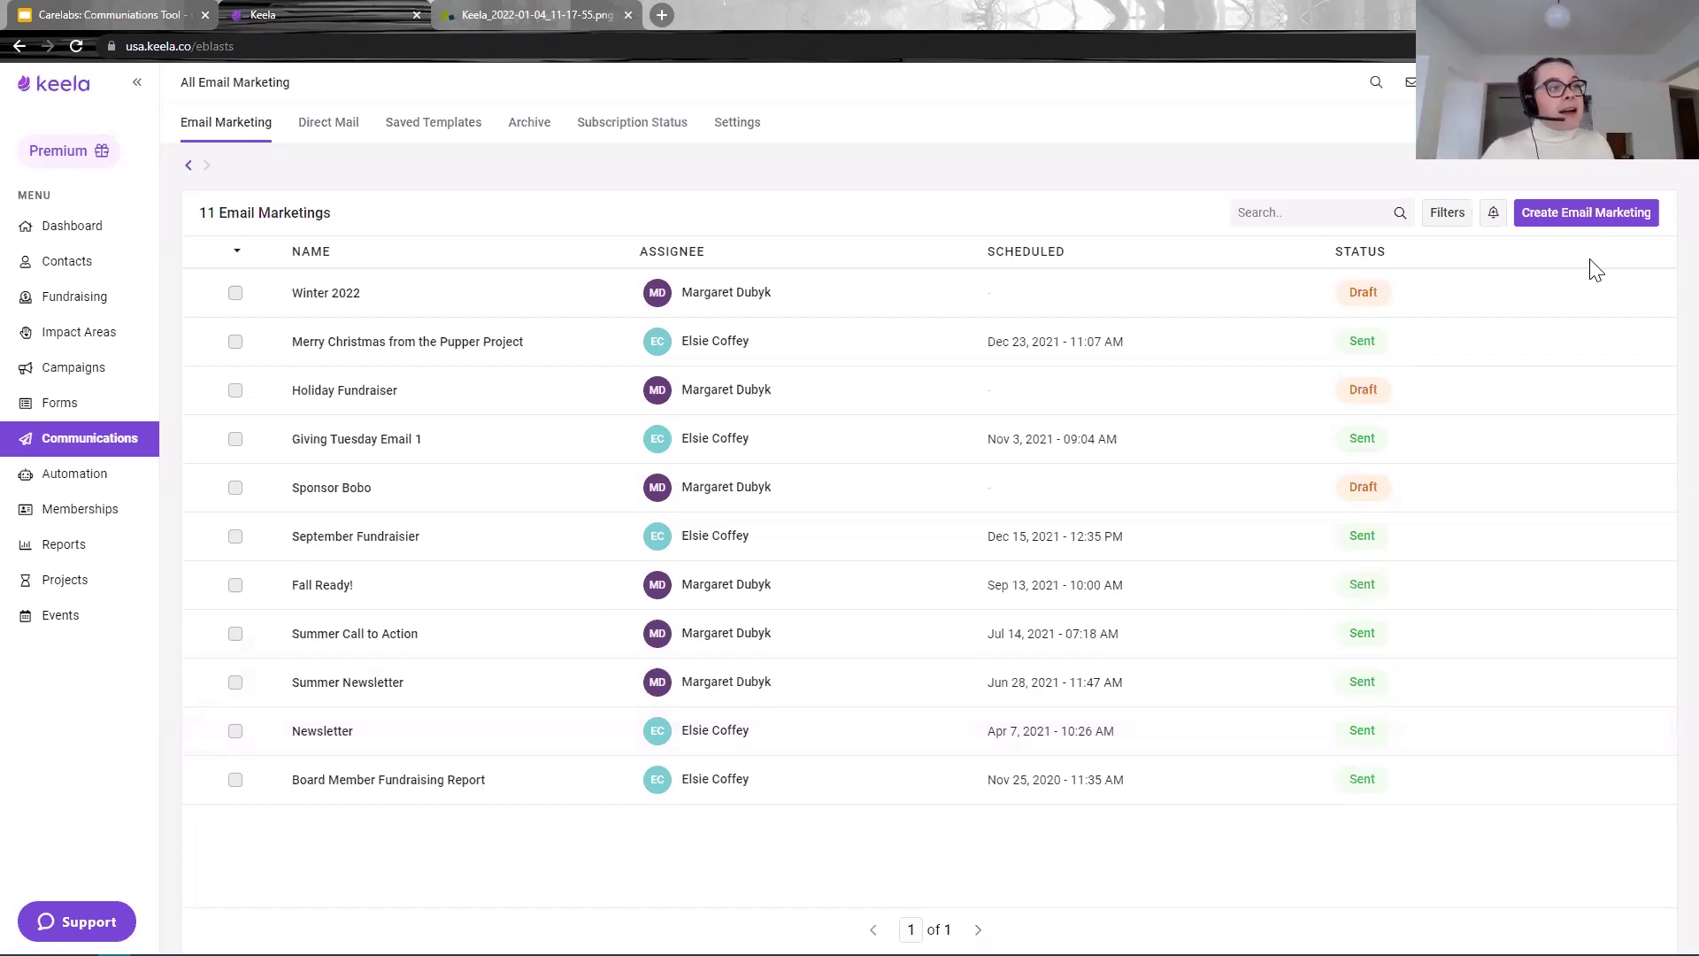
left_click(1596, 215)
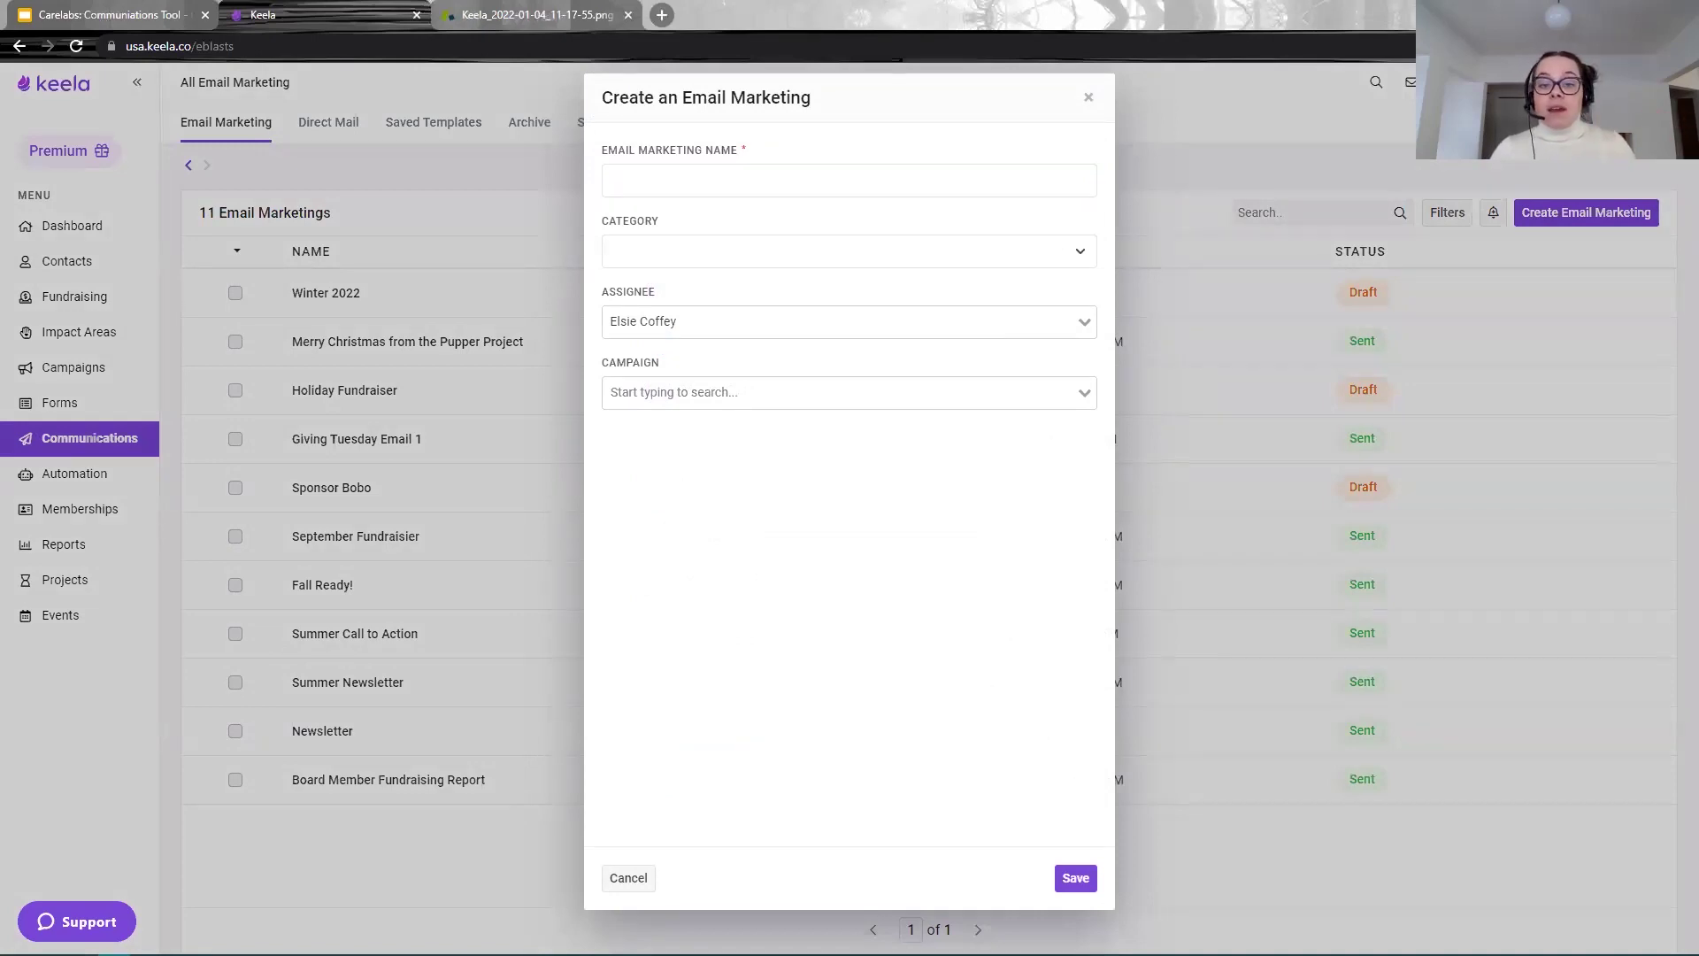
left_click(725, 173)
type("2022 Welcome Back - Donors")
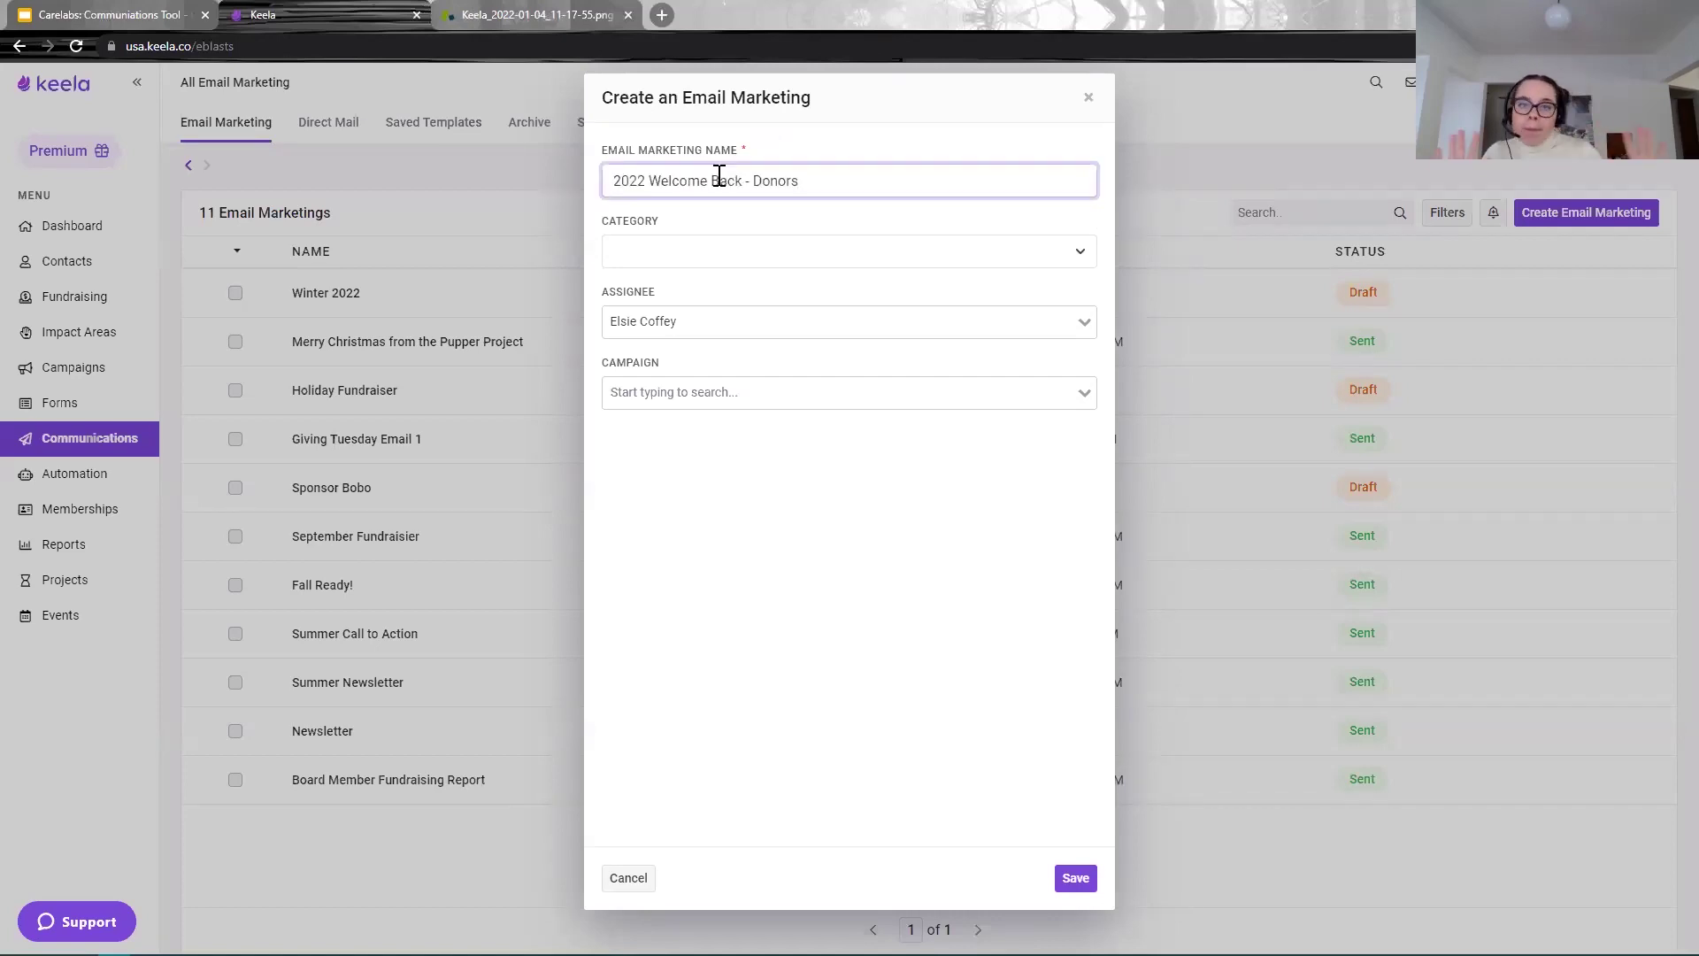
Step: Set the email marketing's category to Stewardship and save it
left_click_drag(614, 220, 729, 216)
left_click(718, 221)
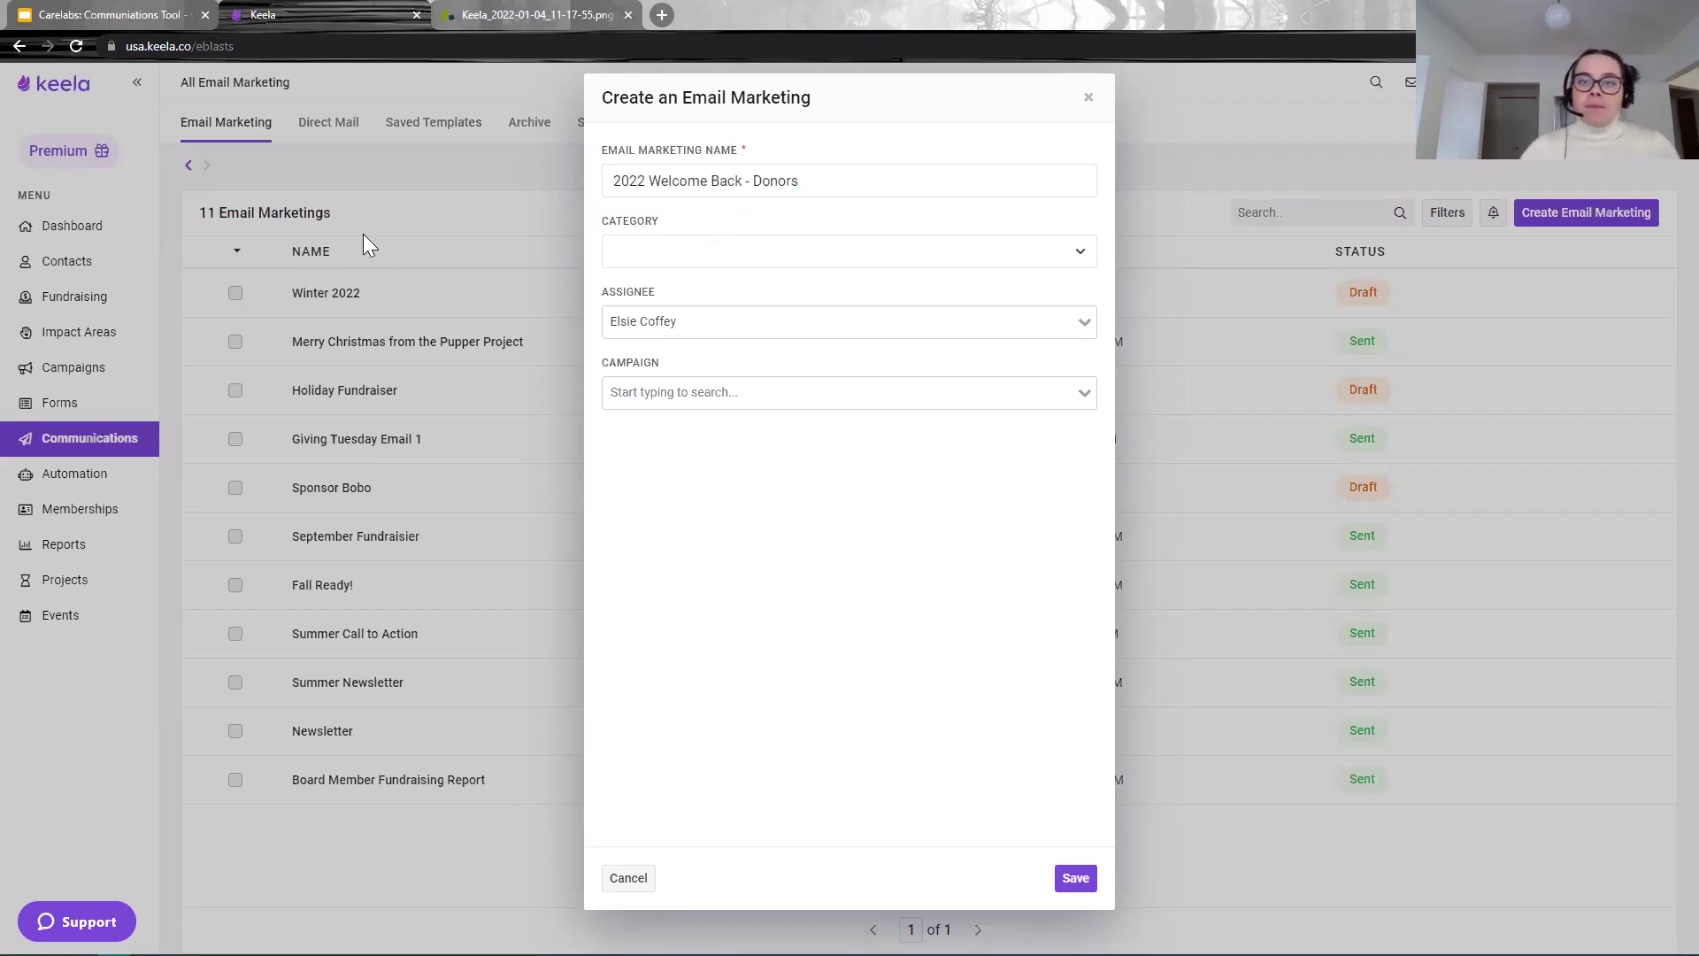
left_click(734, 259)
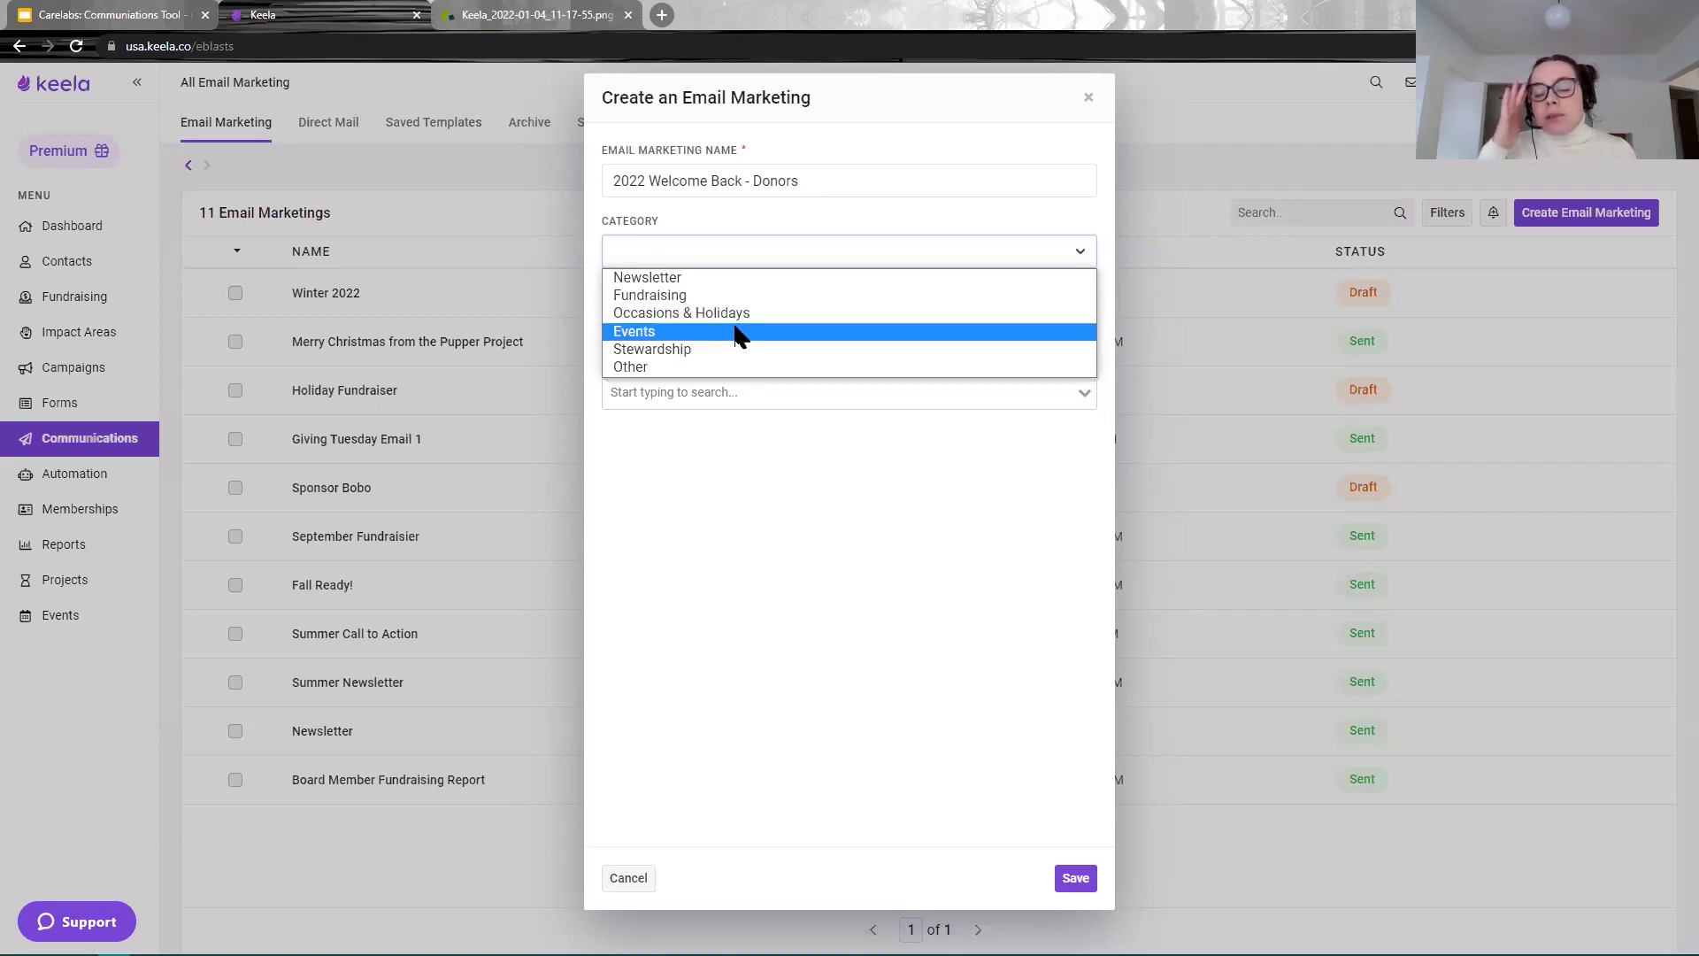
left_click(696, 353)
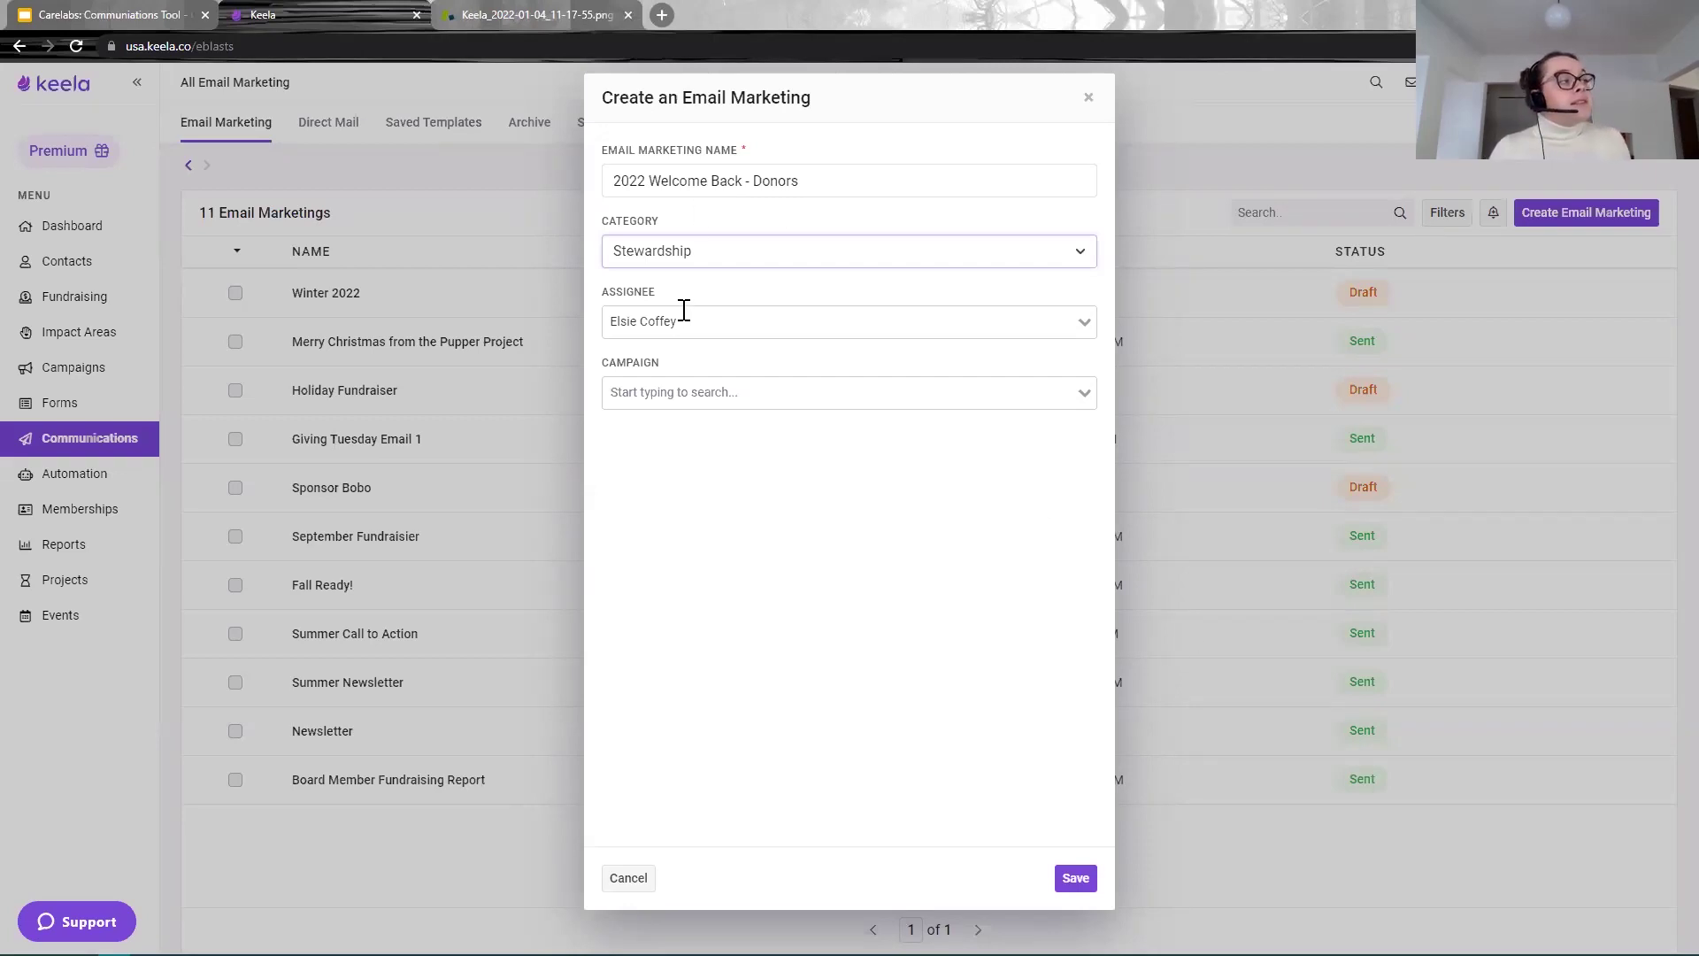
left_click_drag(685, 292, 604, 288)
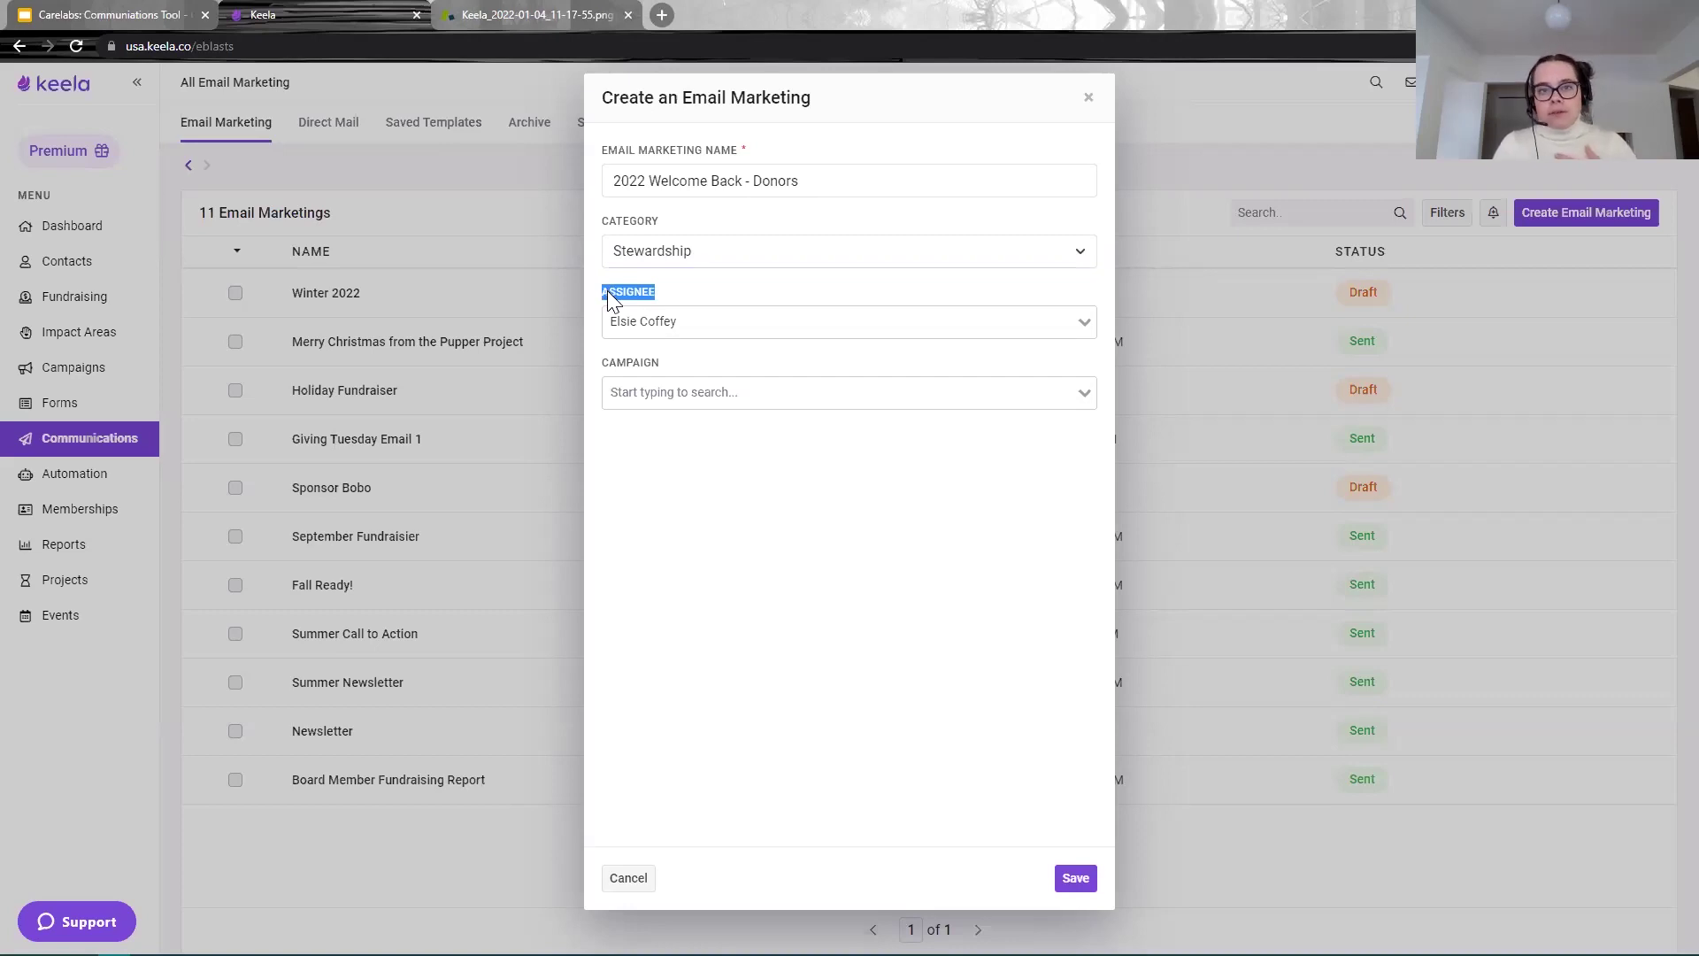
left_click(734, 461)
double_click(639, 364)
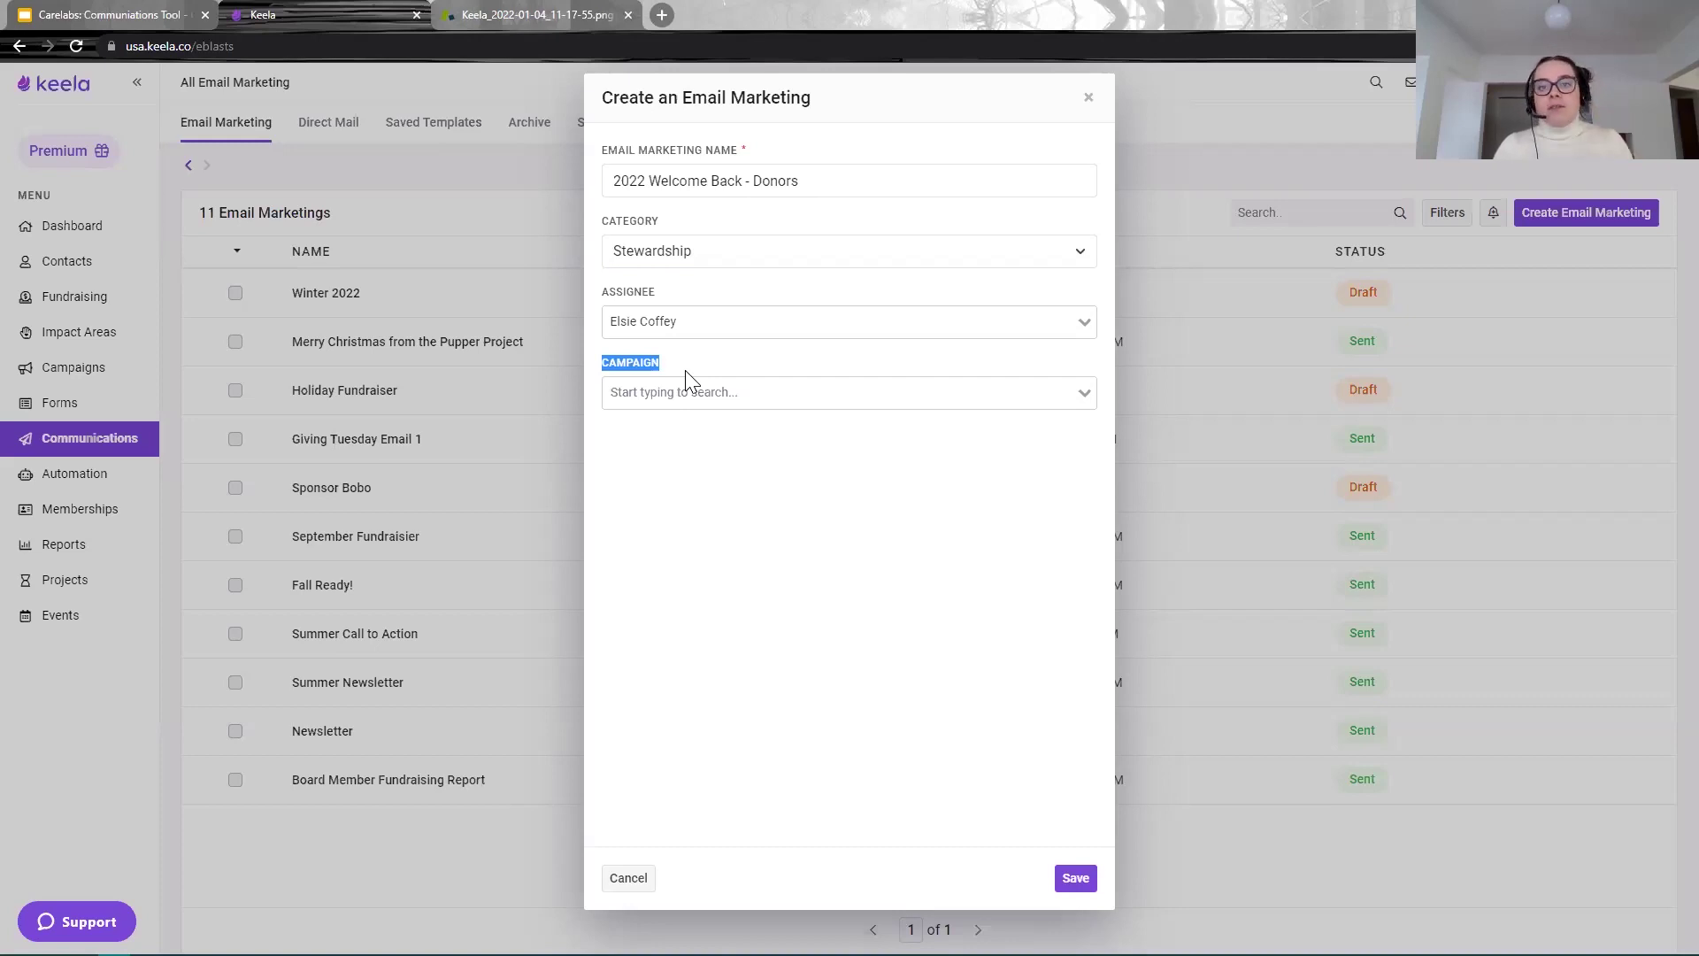
left_click(758, 607)
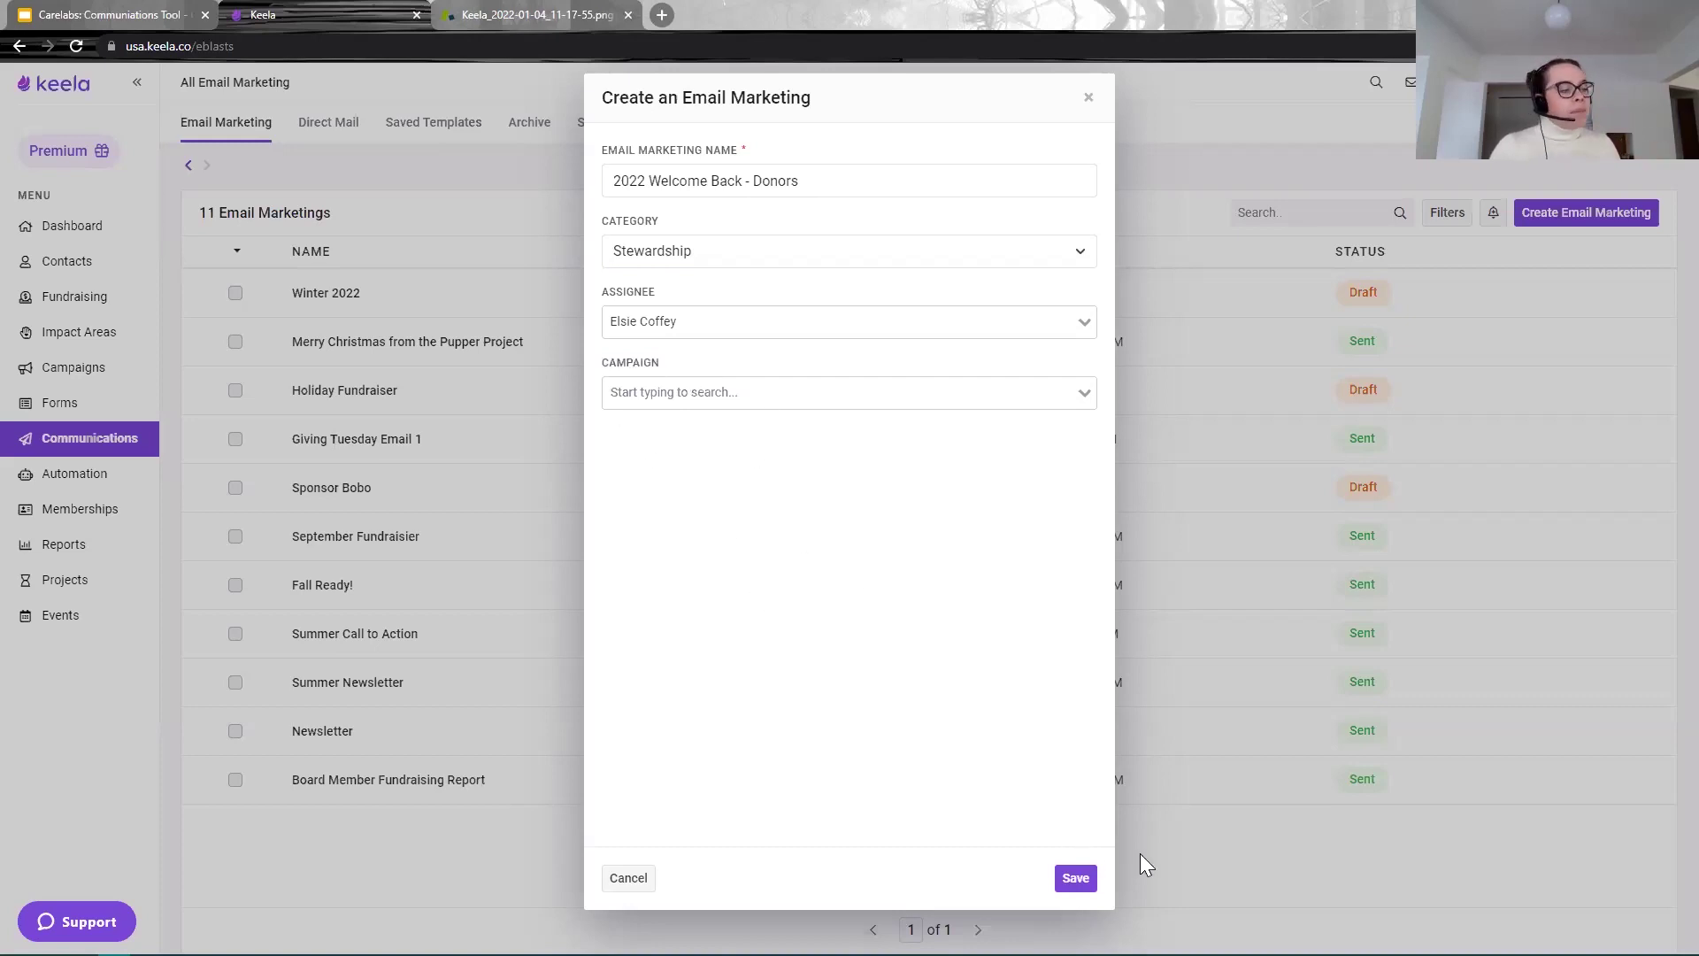
left_click(1081, 877)
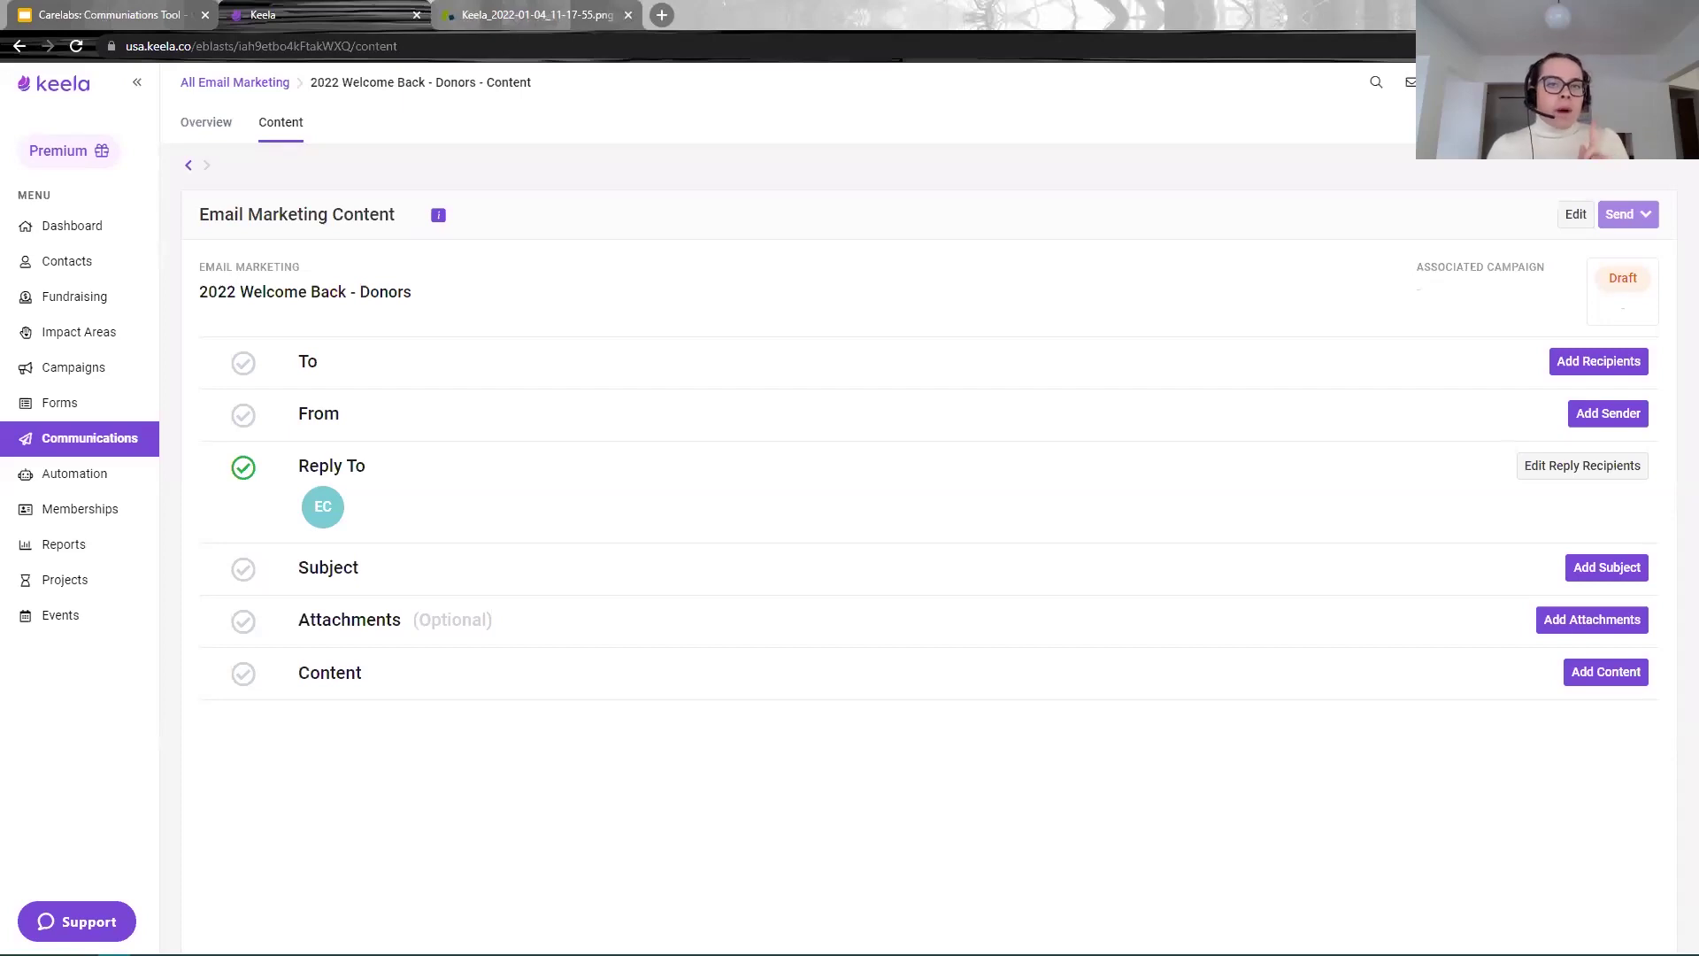
Step: Open the recipient settings for the email and look through the available contact segments
double_click(312, 363)
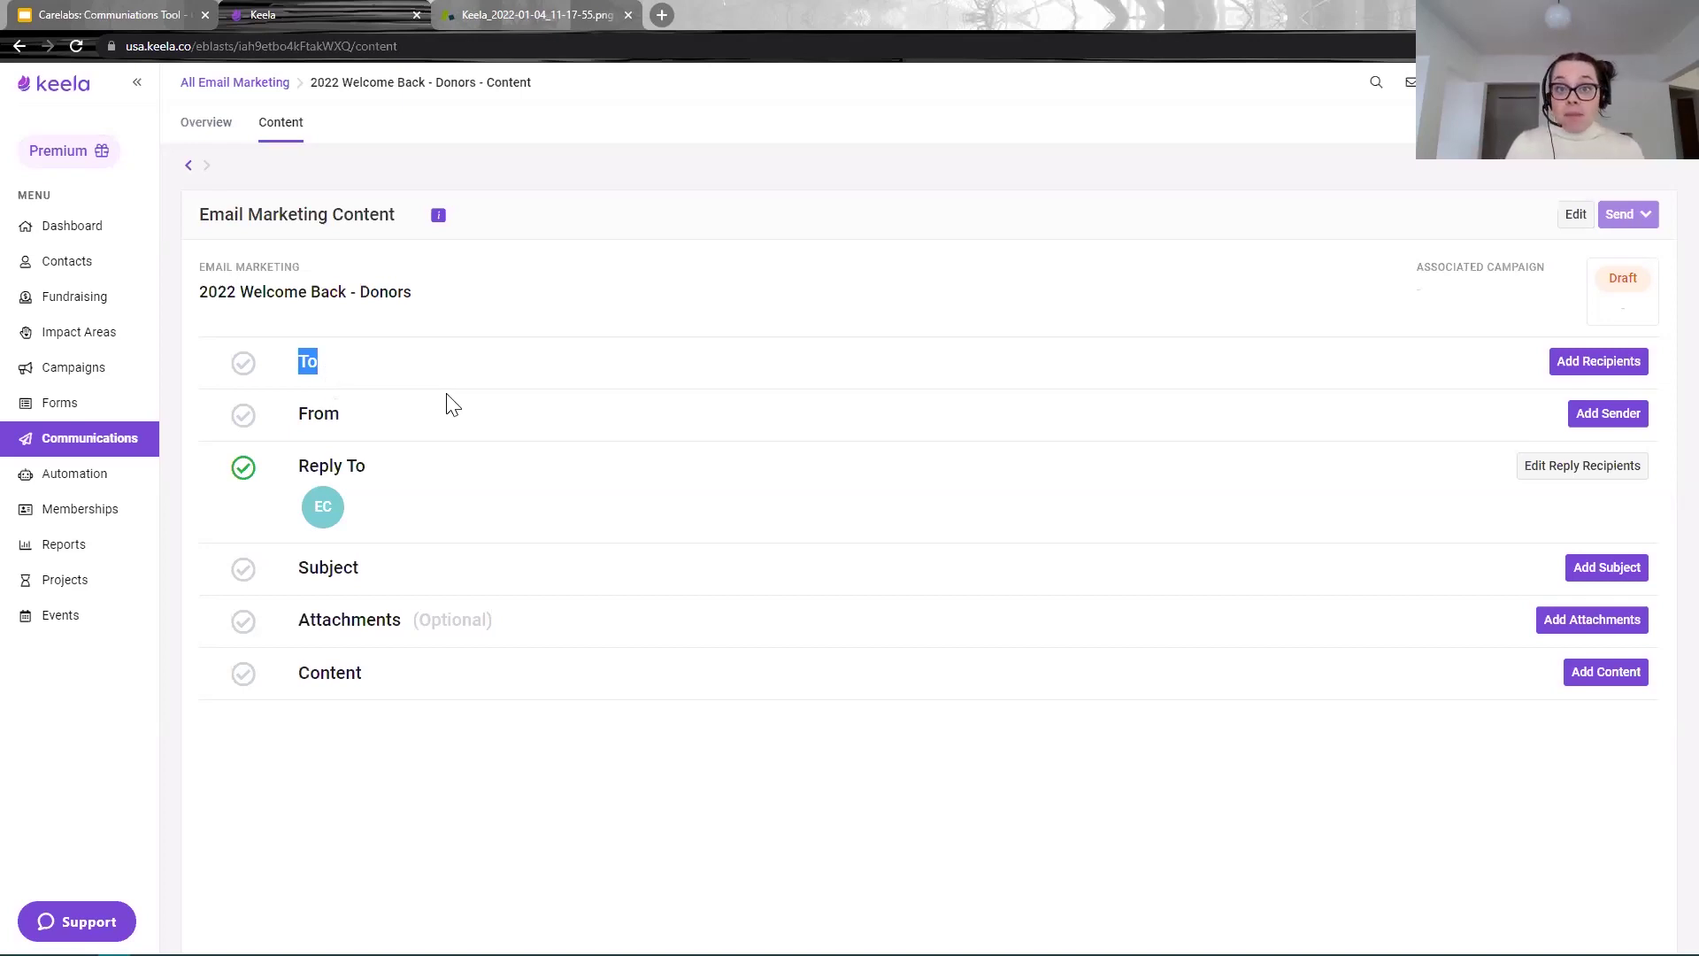
left_click(819, 380)
left_click(1593, 364)
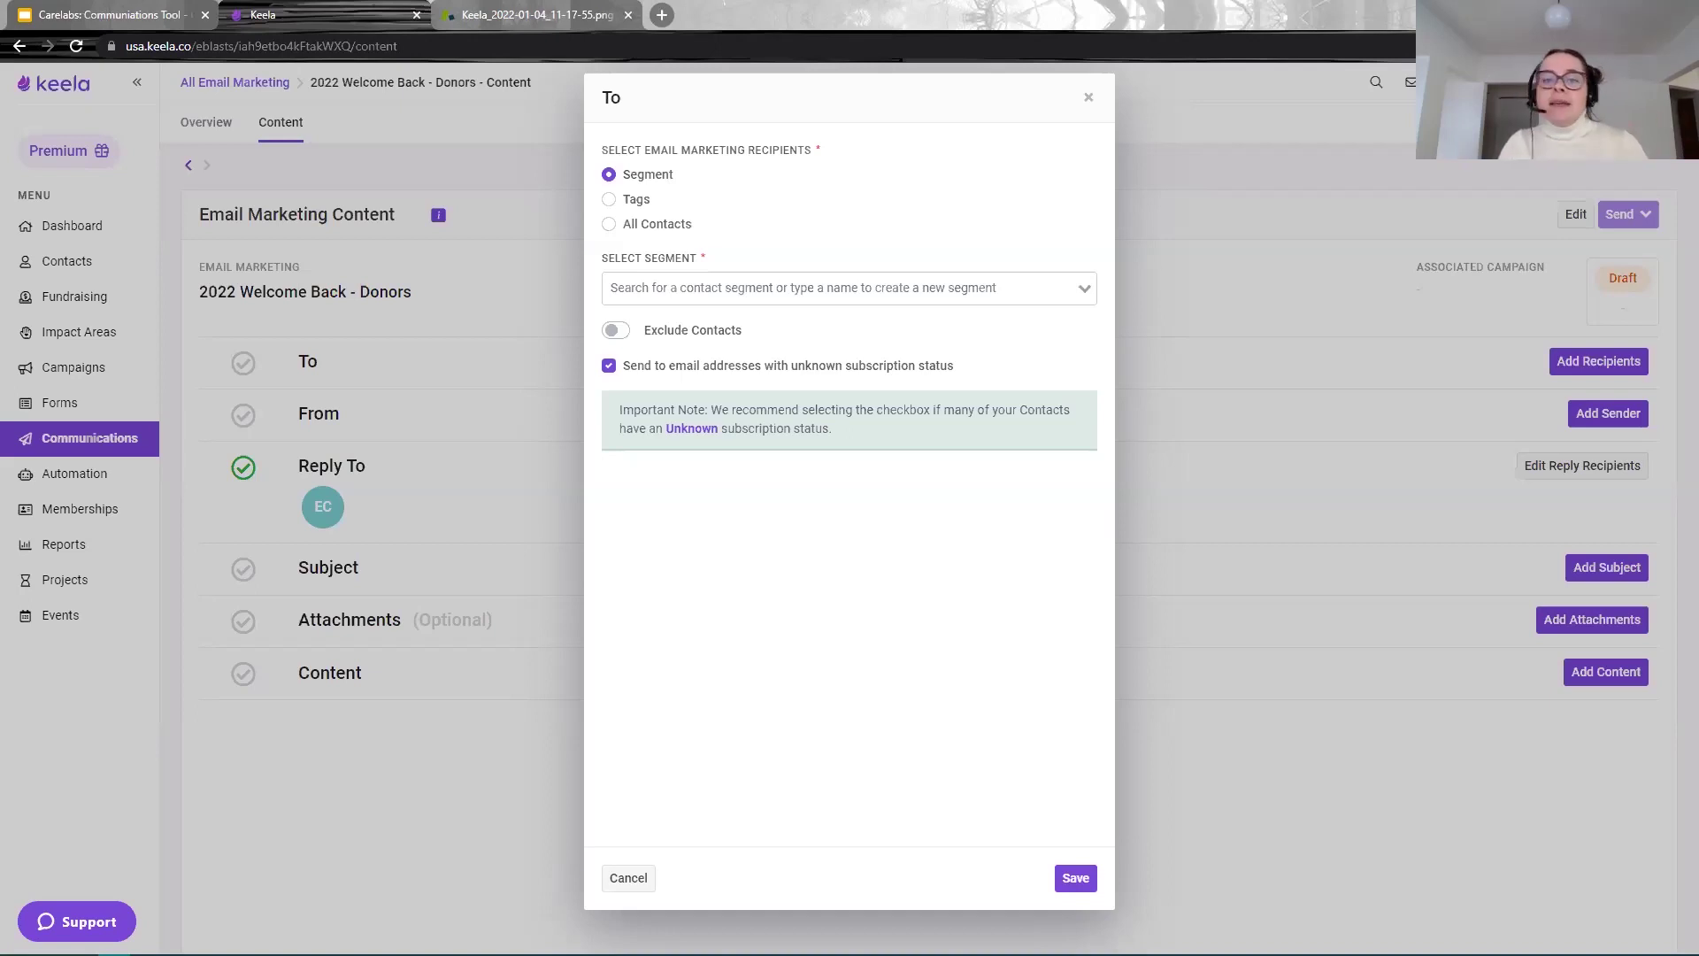
left_click_drag(703, 260, 609, 265)
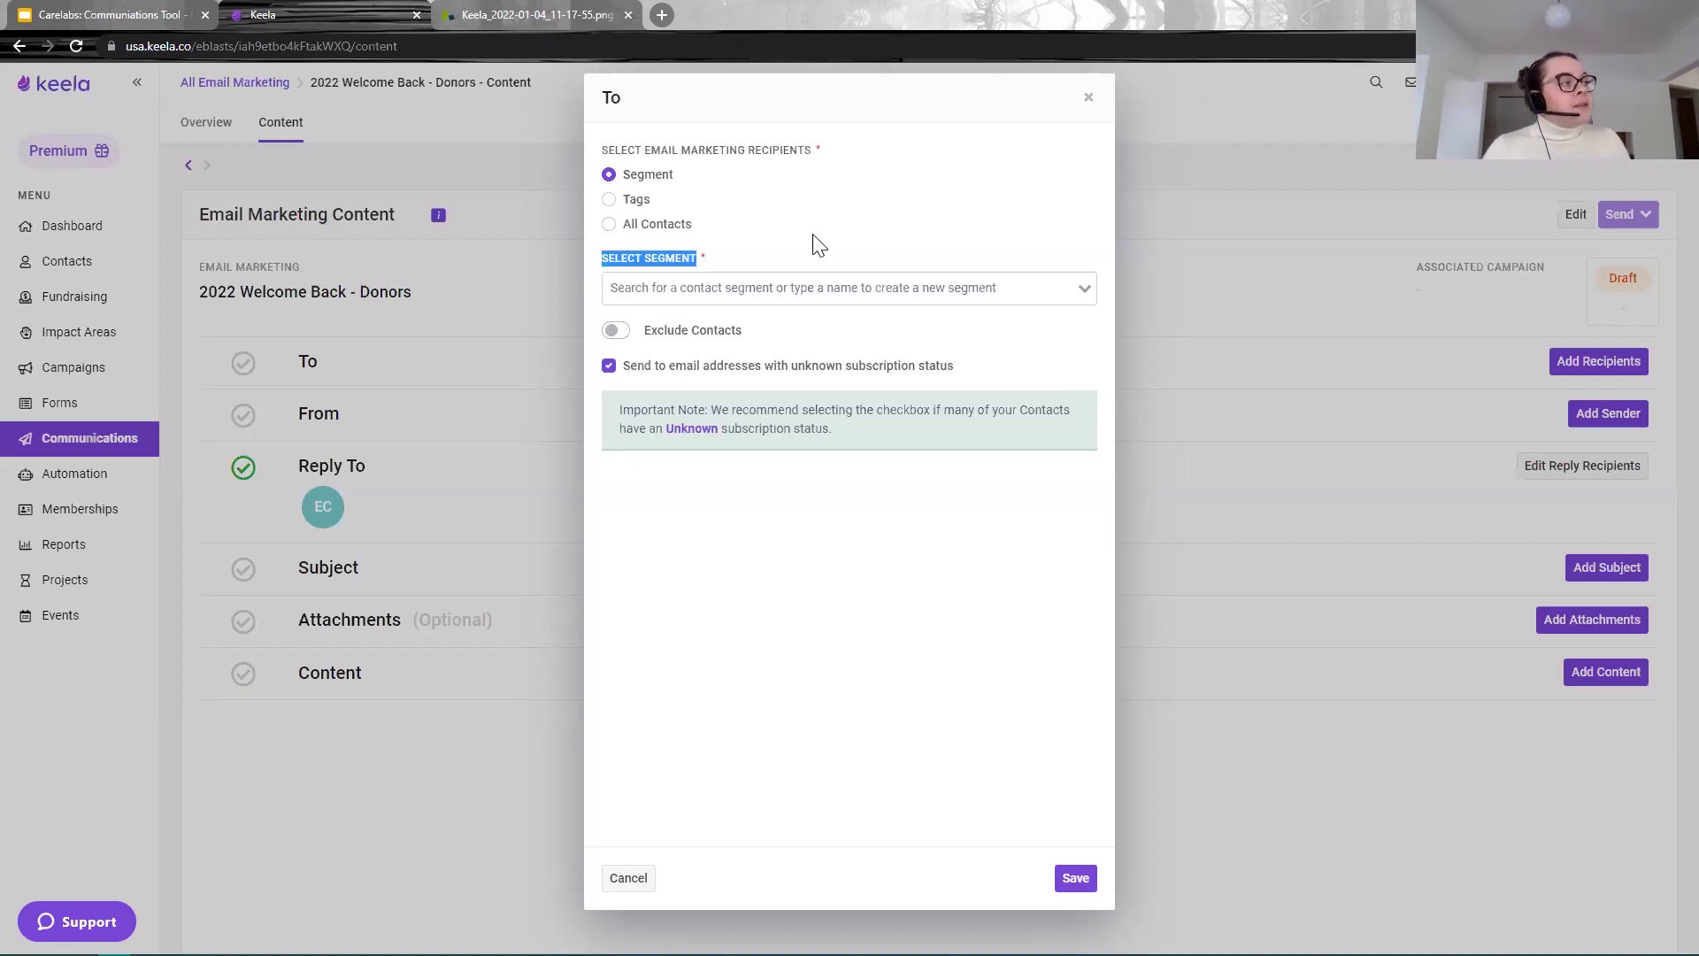
left_click(822, 281)
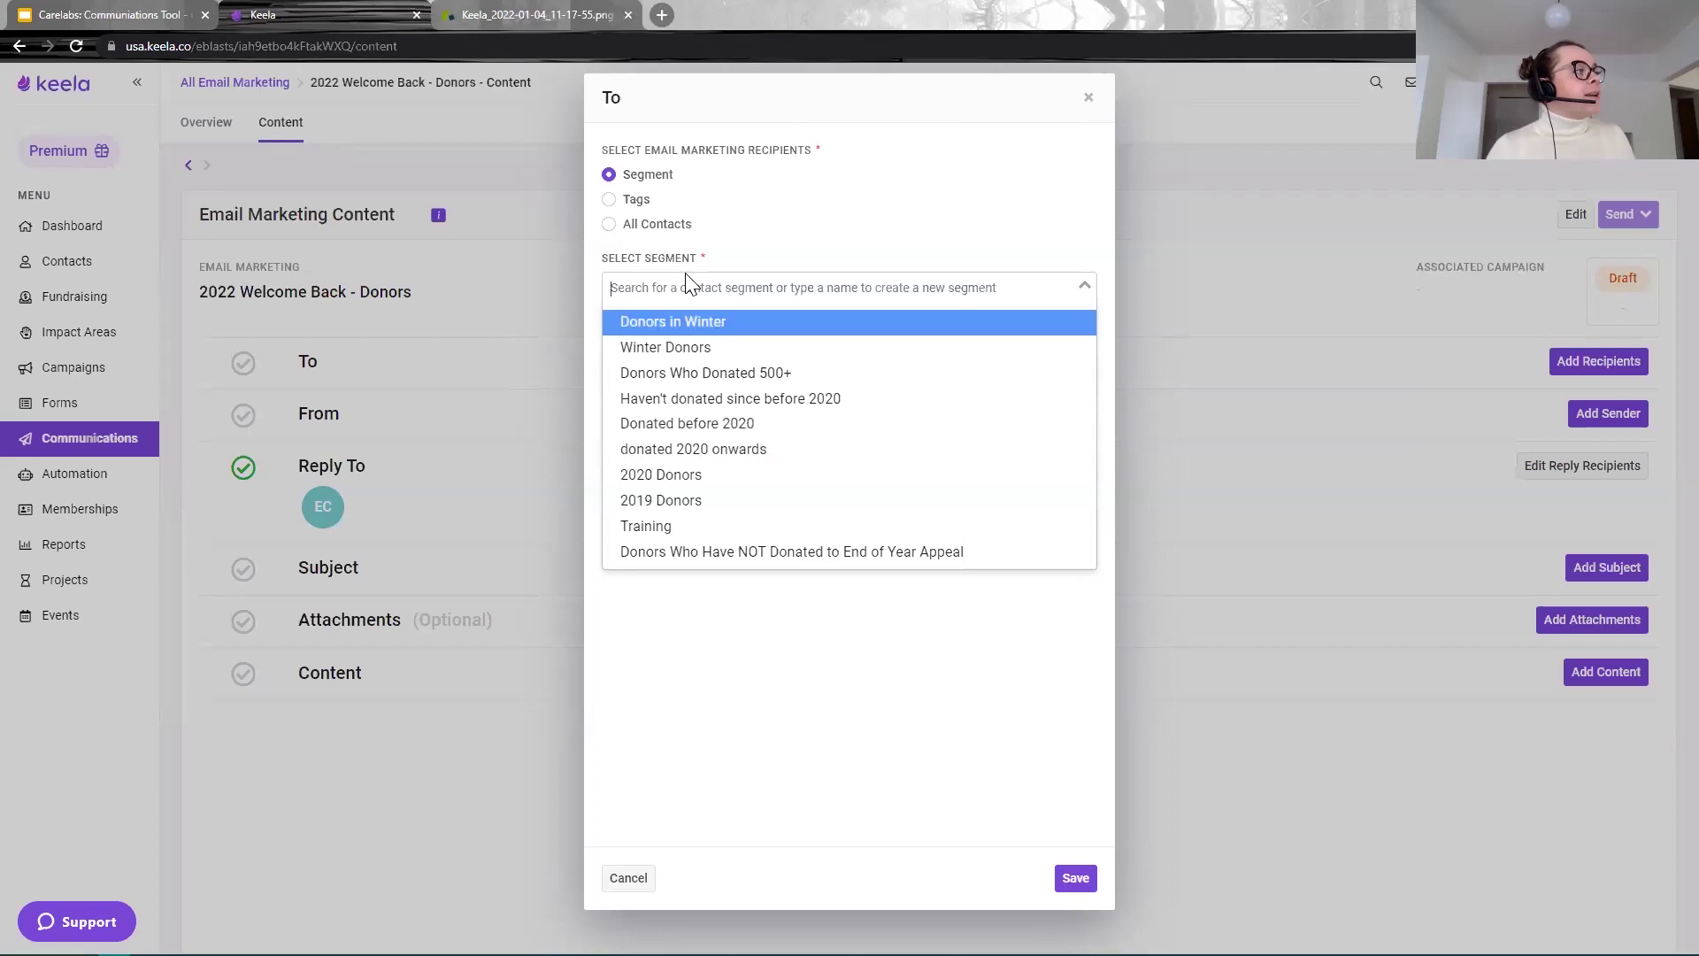
left_click(682, 301)
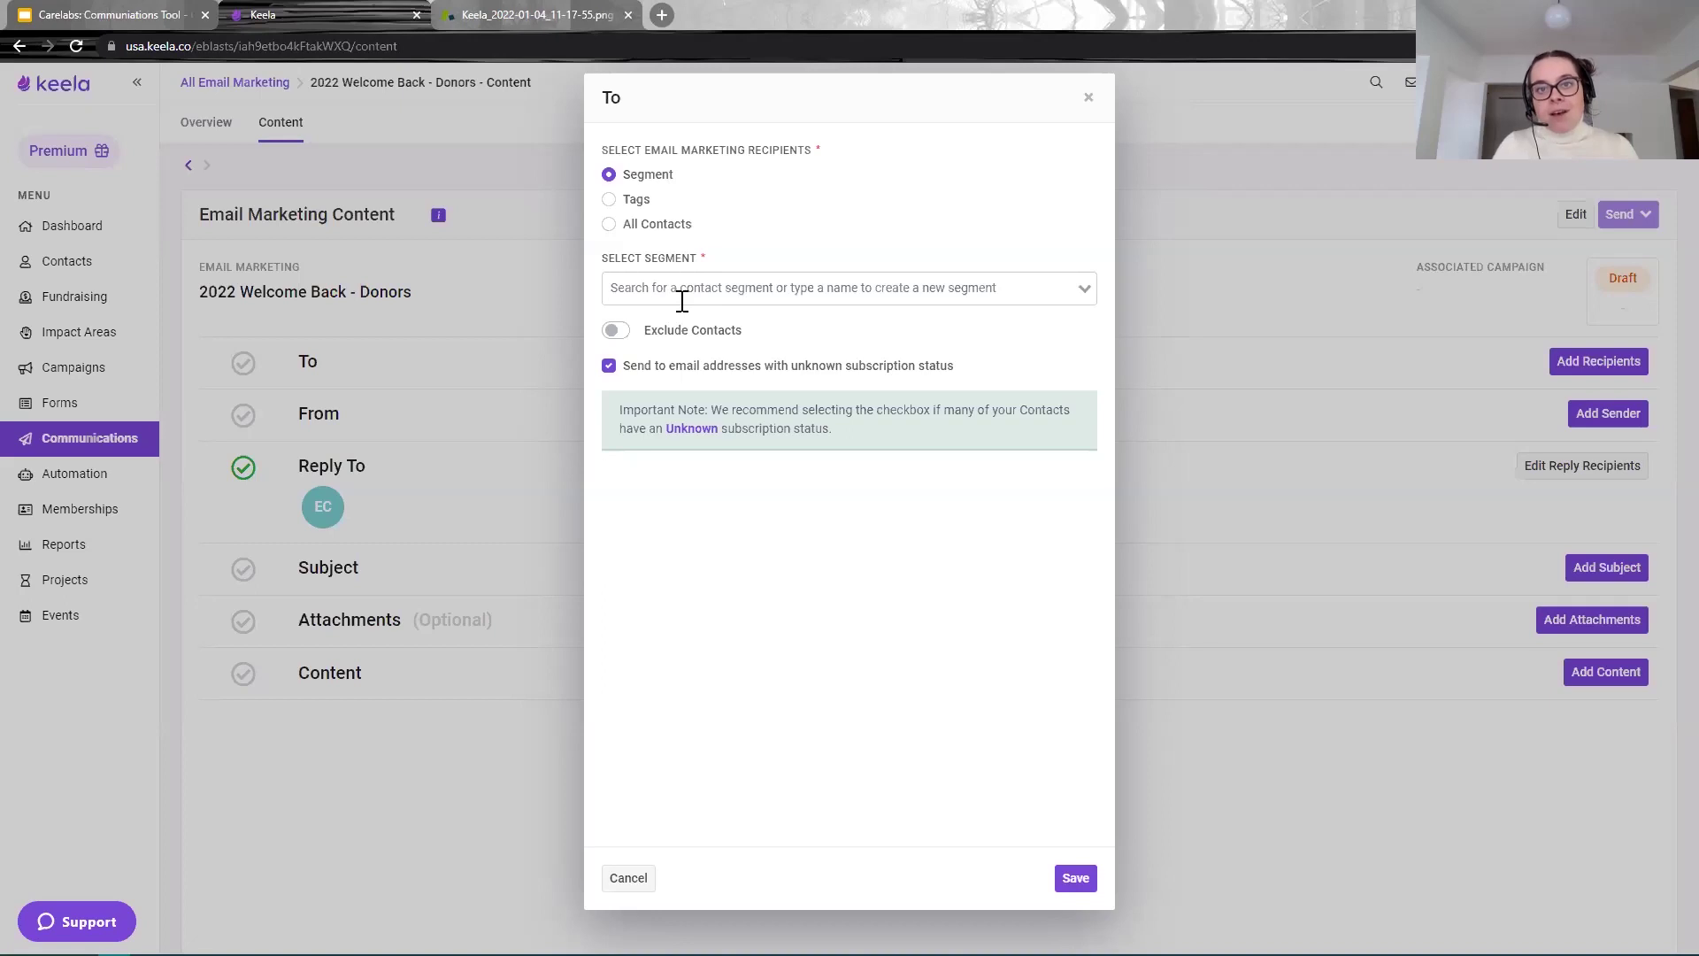
Step: Create a new recipient segment named "Donors in 2021" and proceed to its filters
left_click(777, 282)
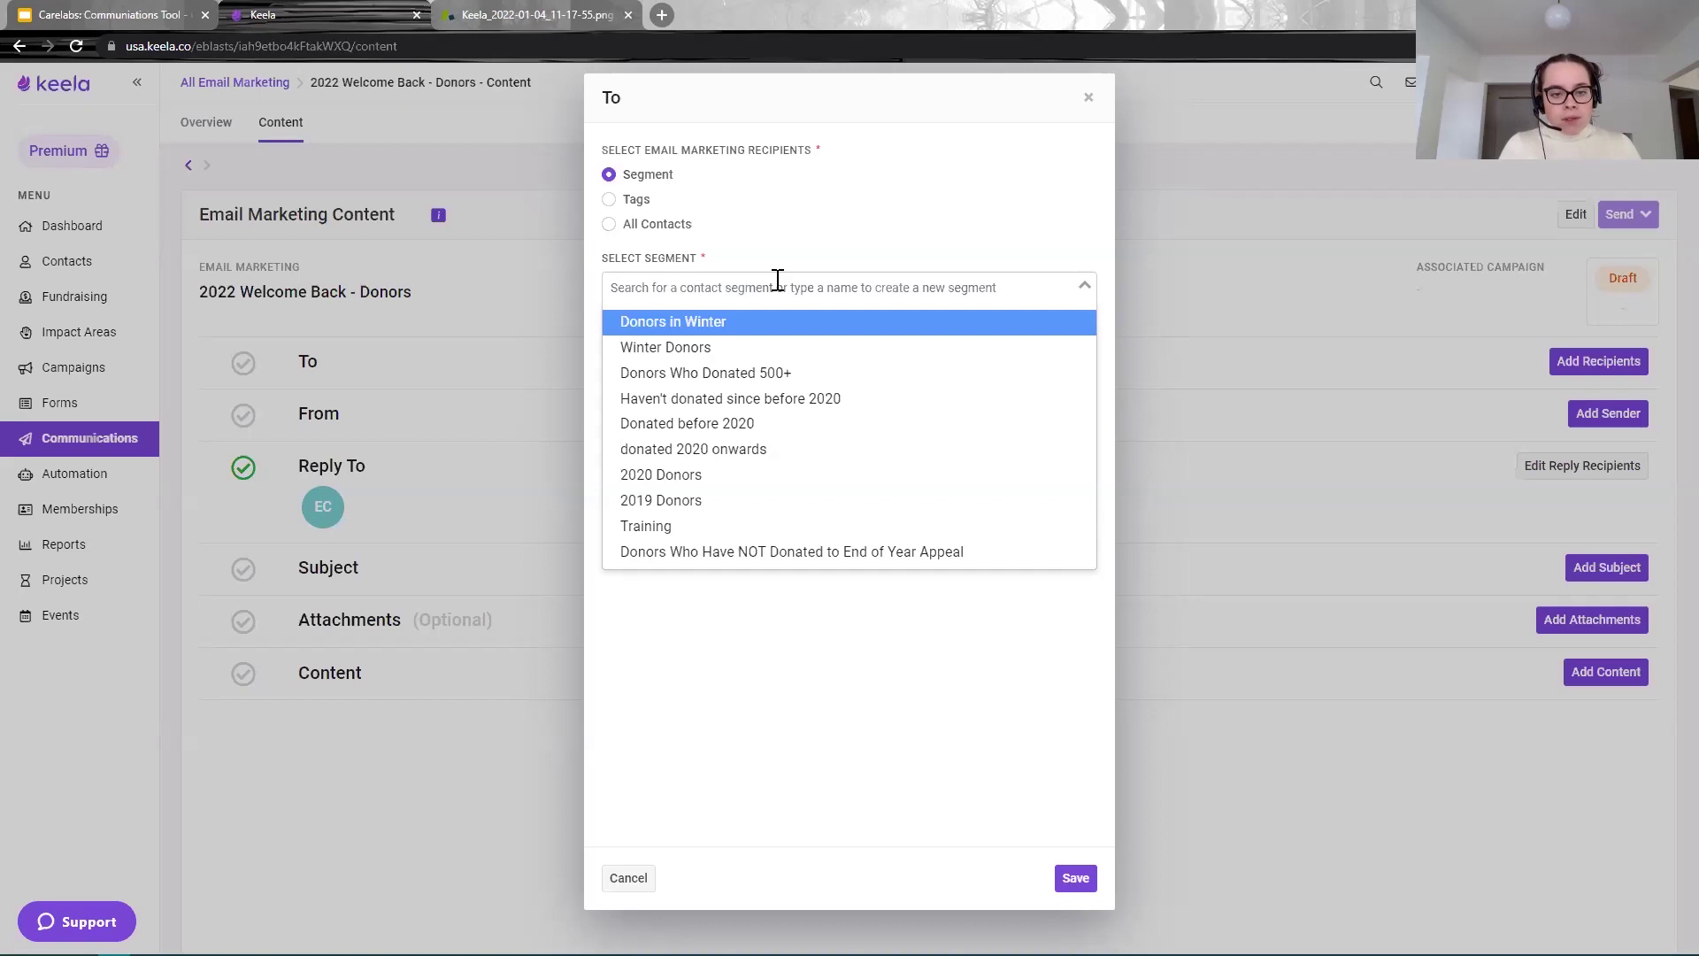
type("Do")
key("BackSpace")
key("BackSpace")
type("Dr")
key("BackSpace")
type("onors in 2021")
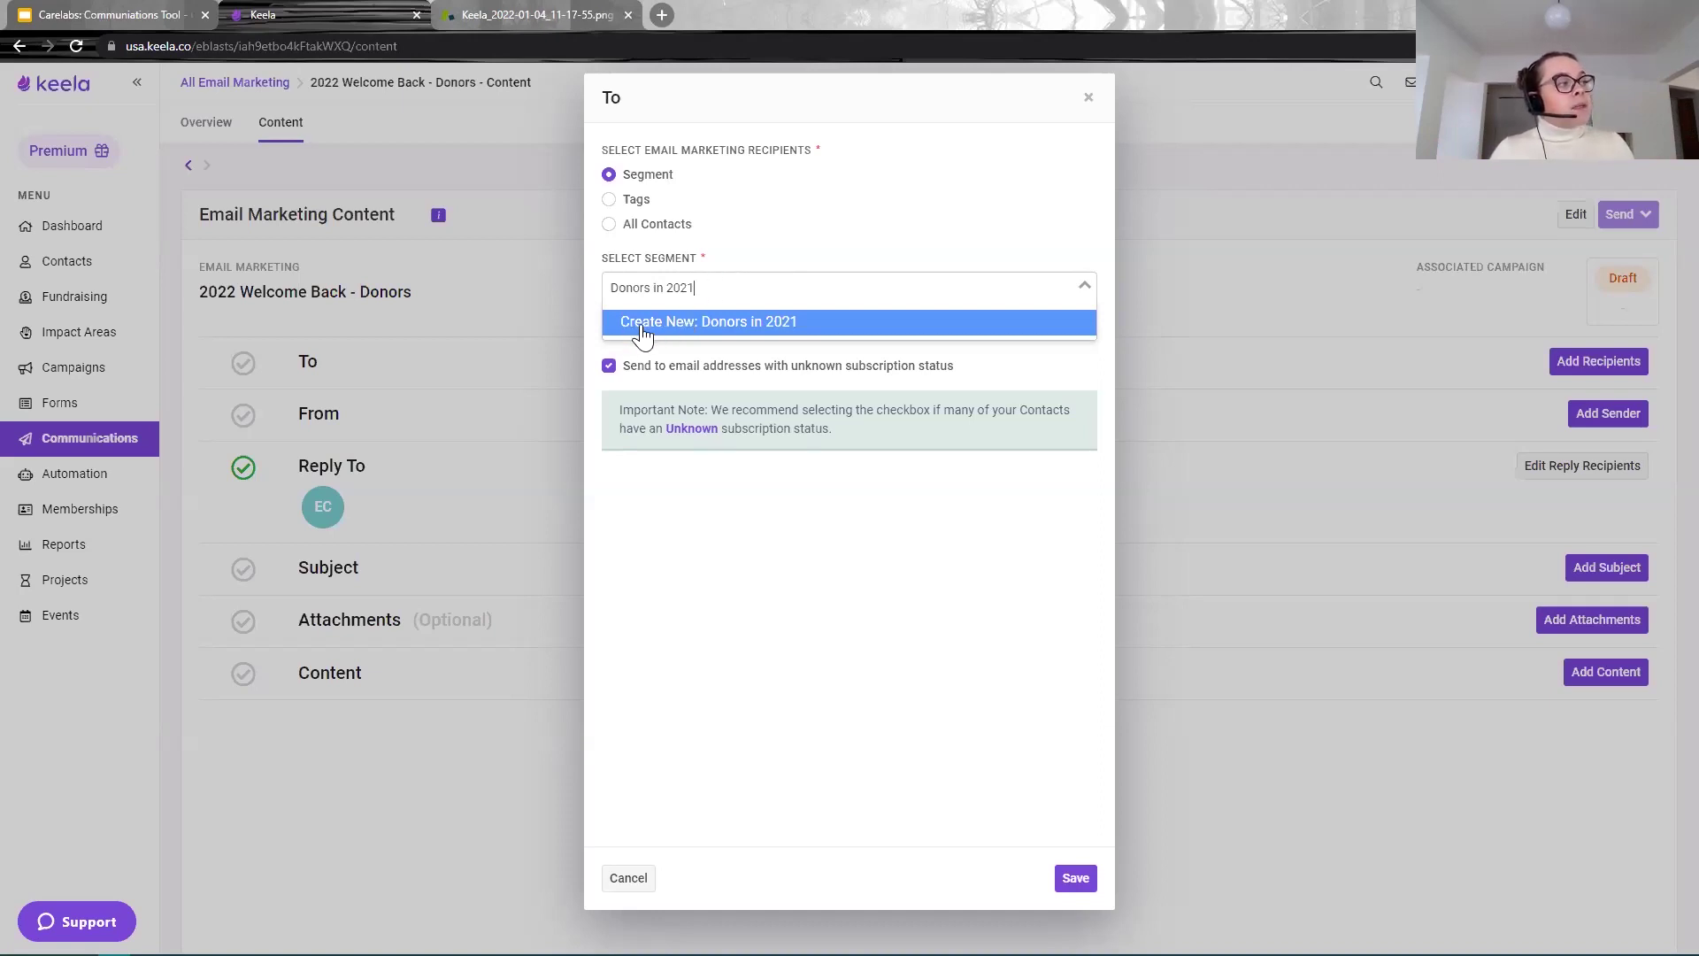
left_click(725, 328)
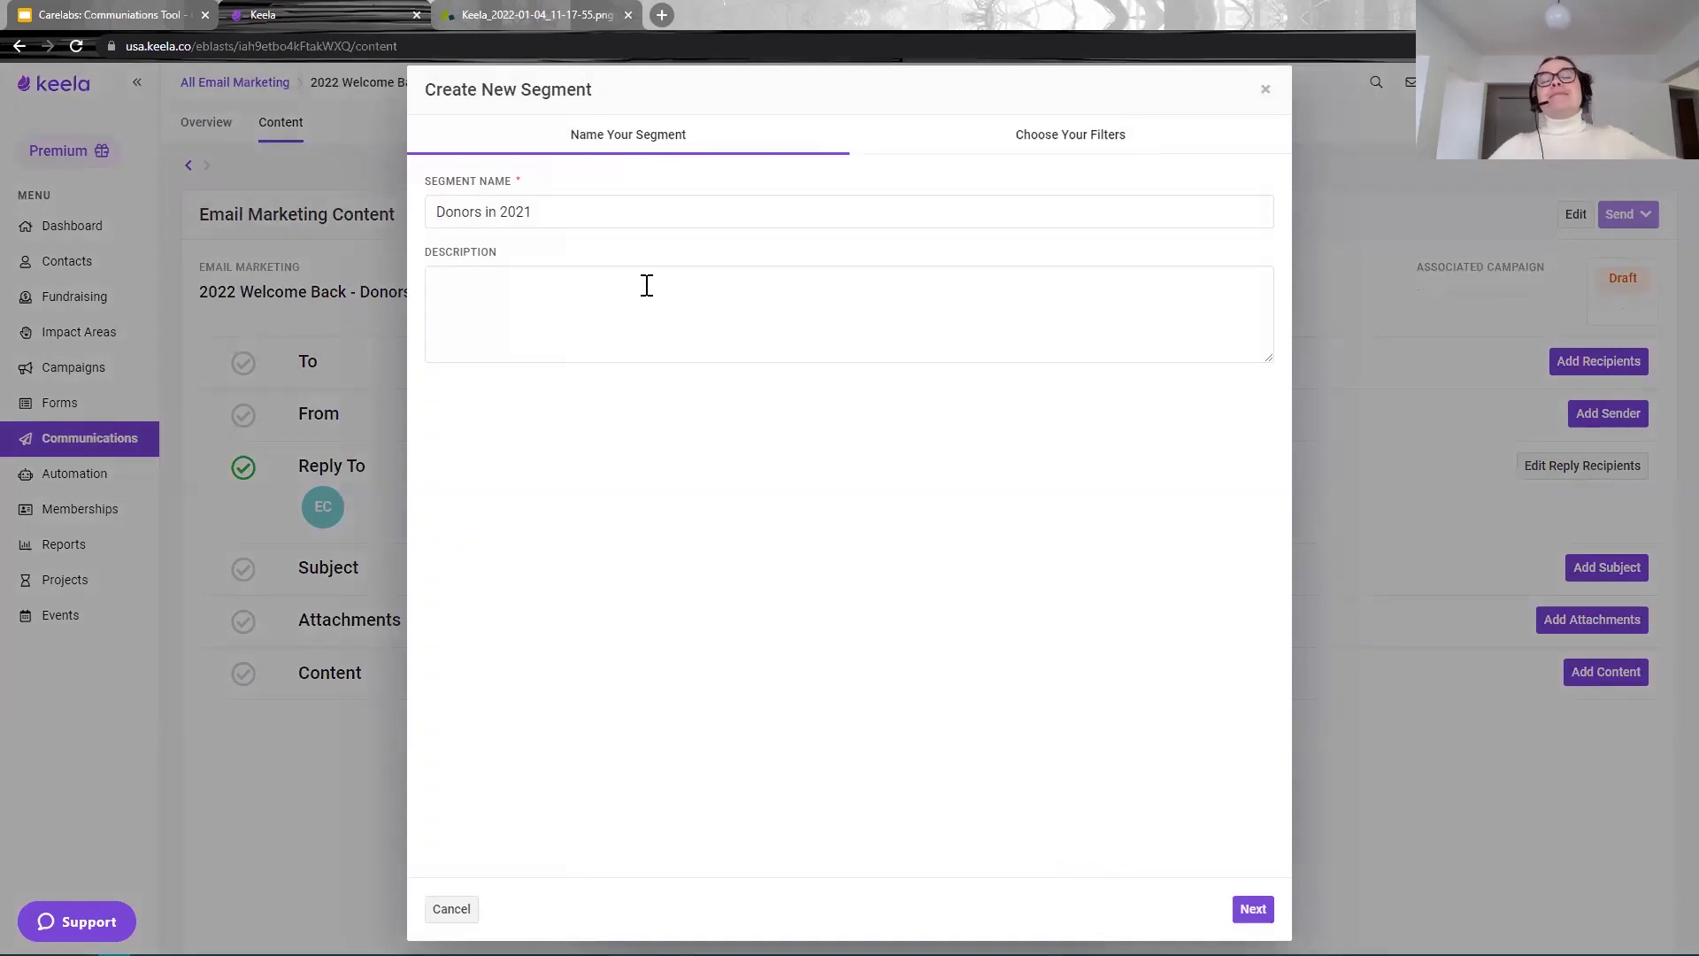
left_click(1253, 909)
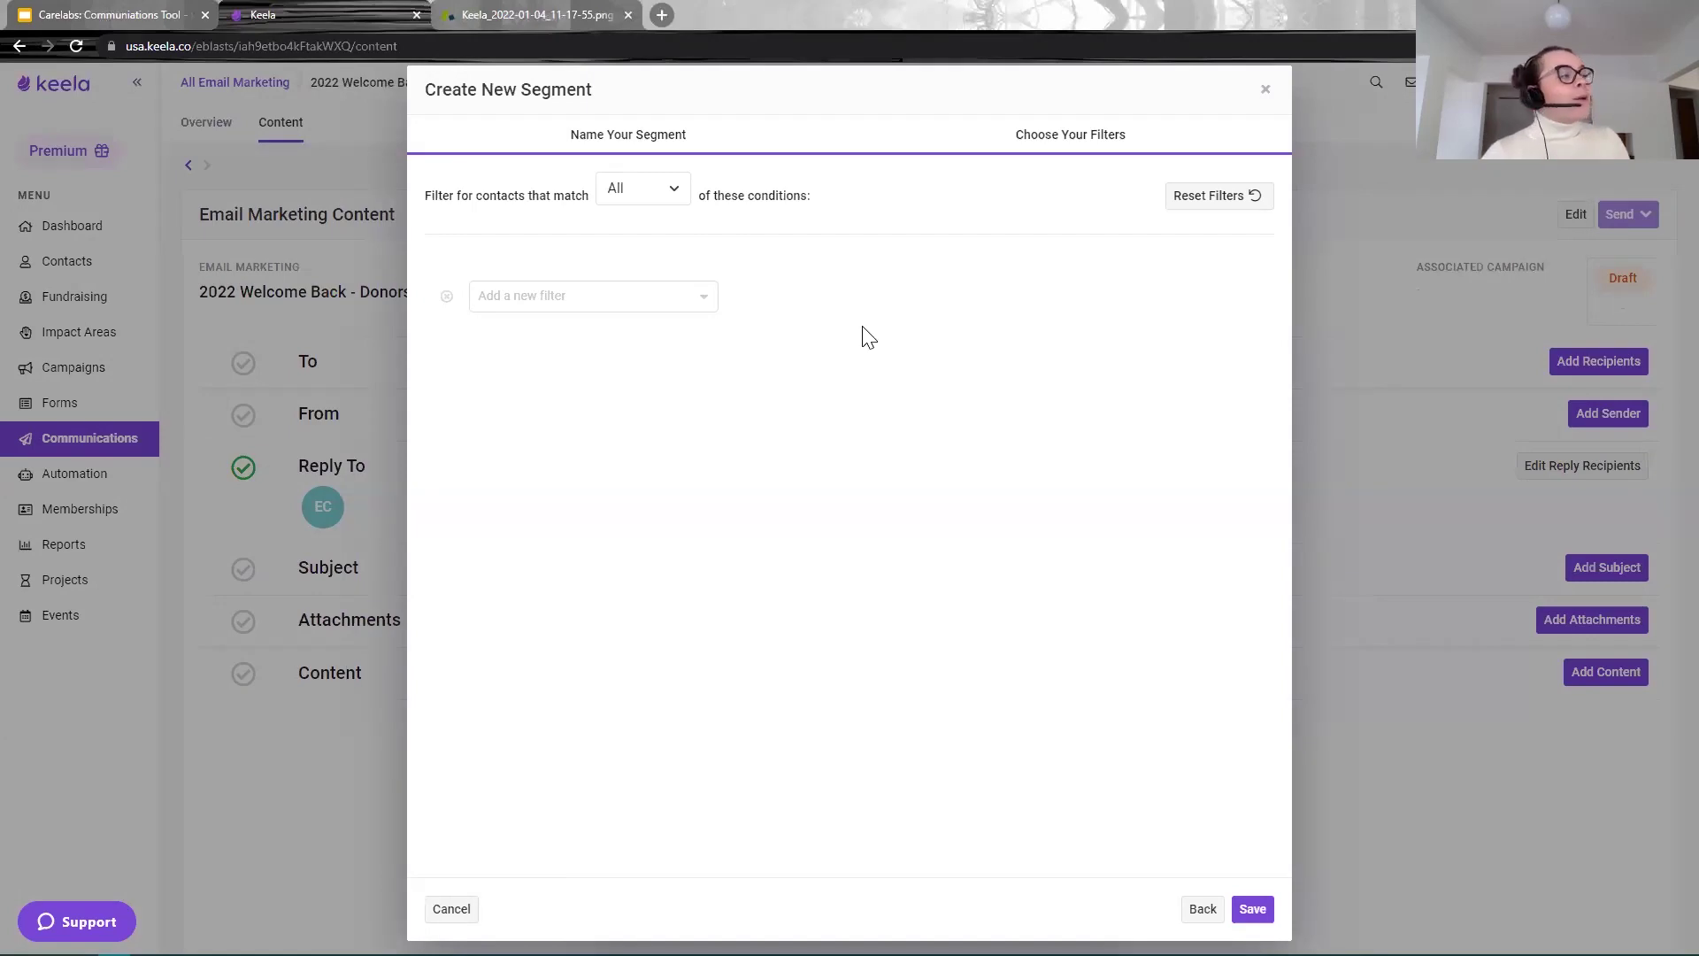
Step: Filter the segment by donation transactions whose Date Received is relatively Last year, and save the segment
left_click(633, 295)
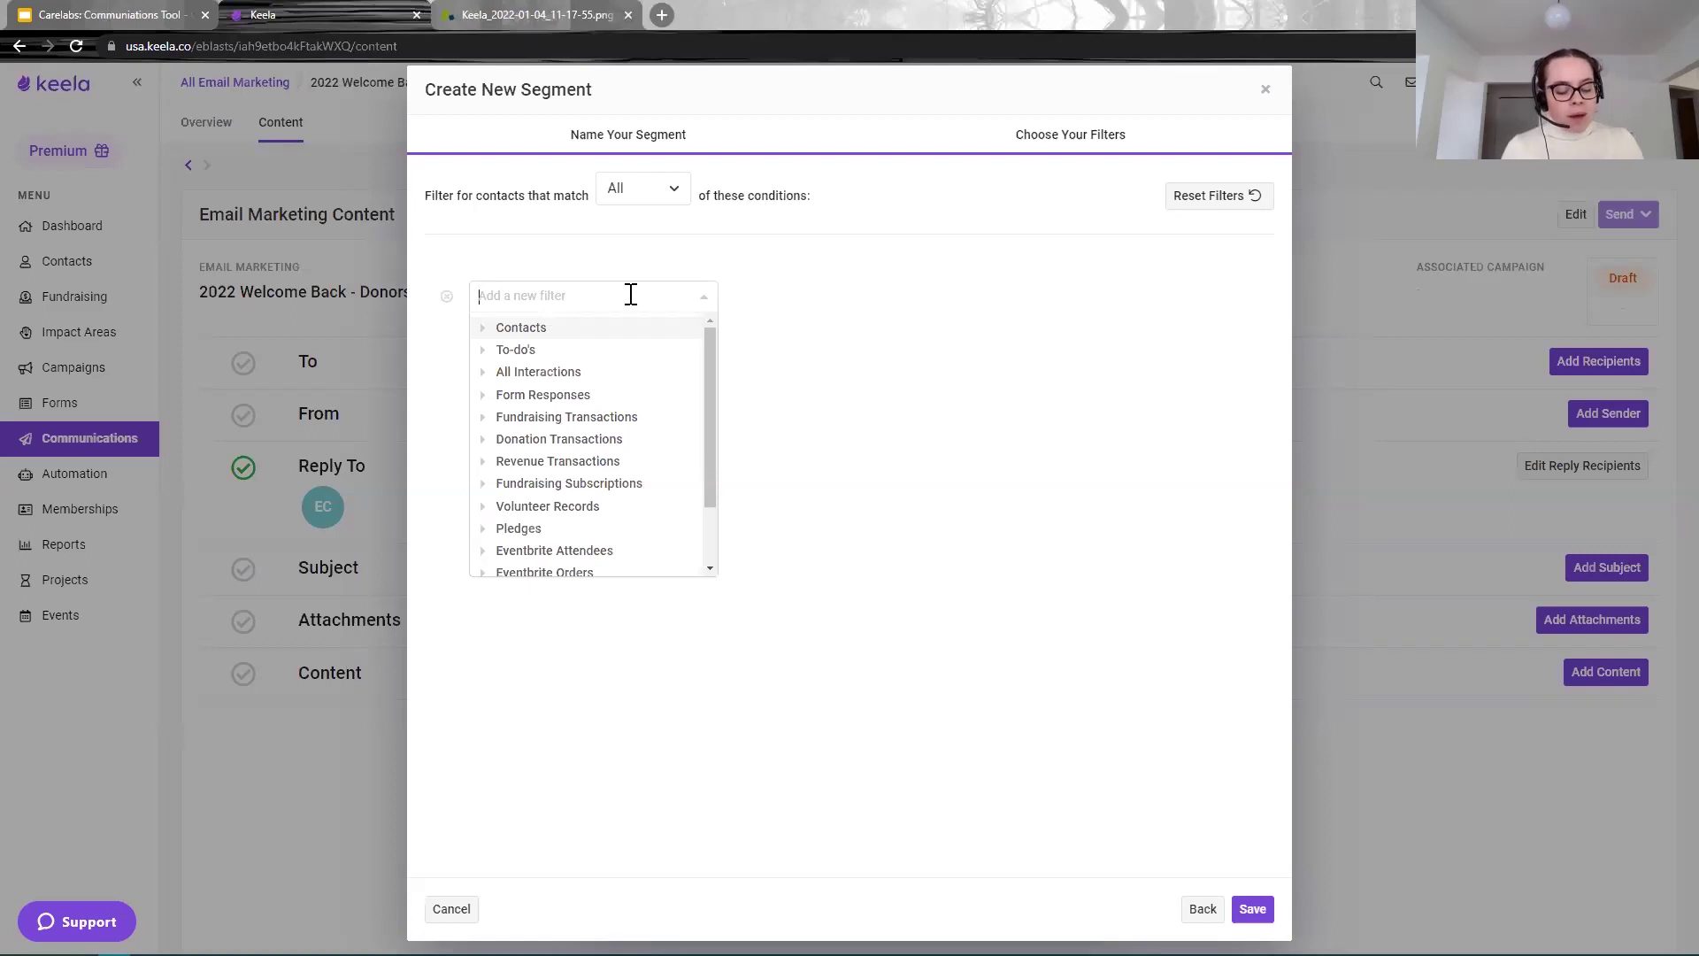
type("received")
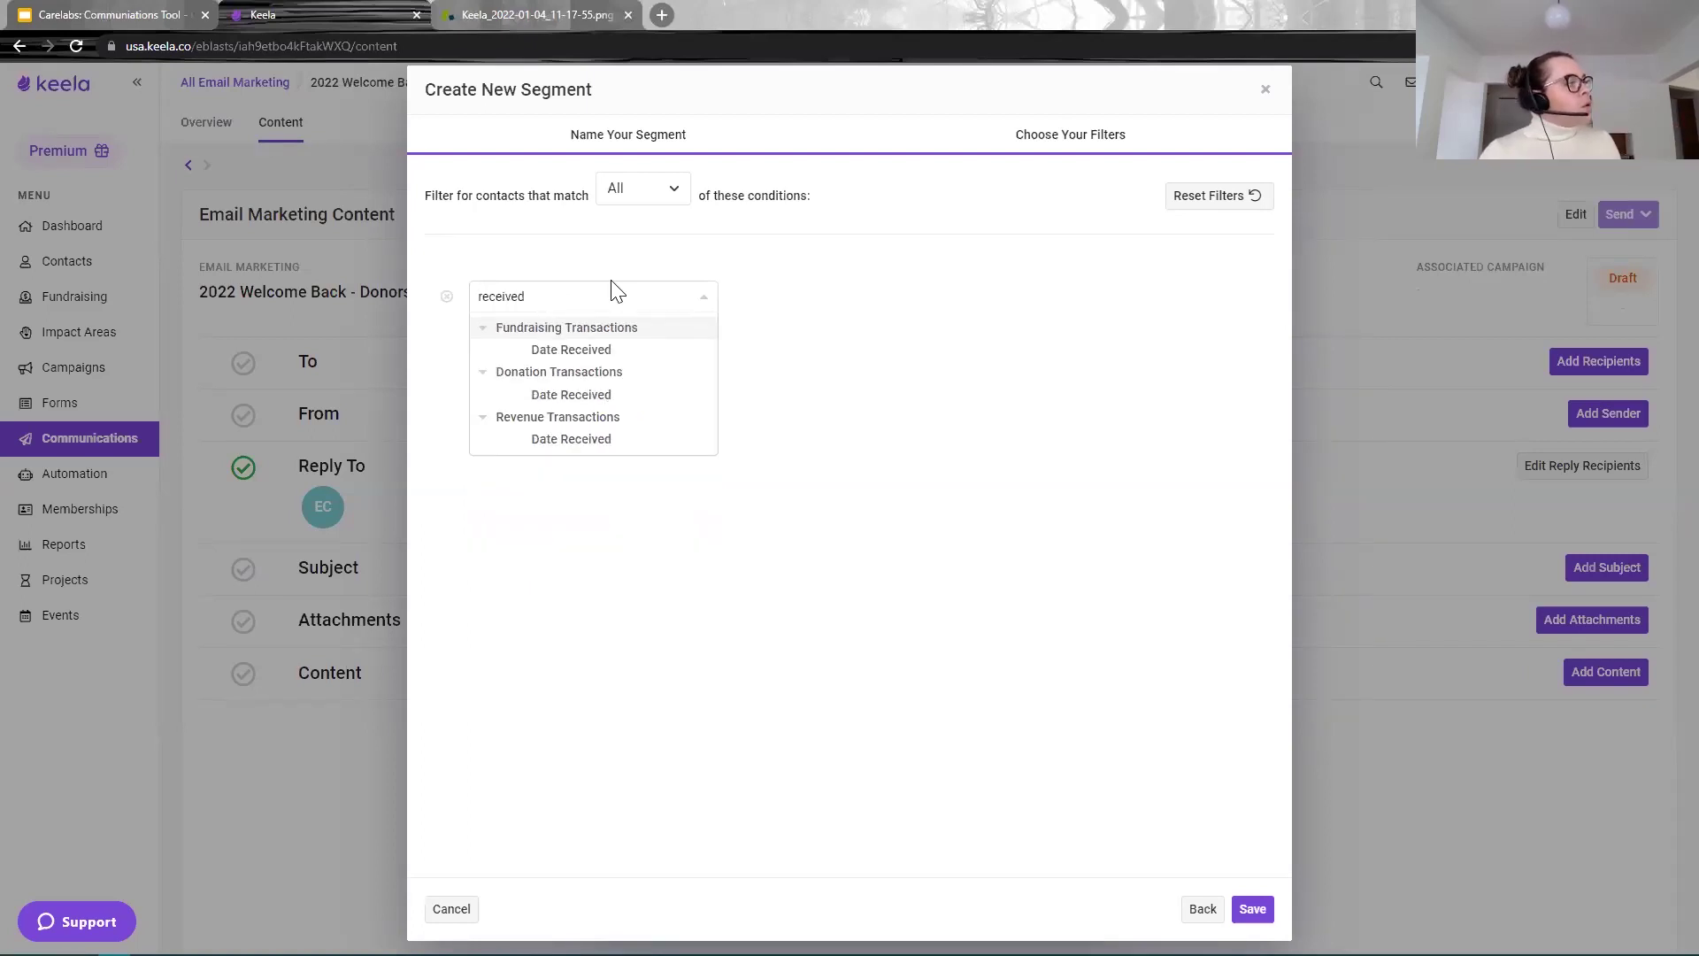
left_click(608, 395)
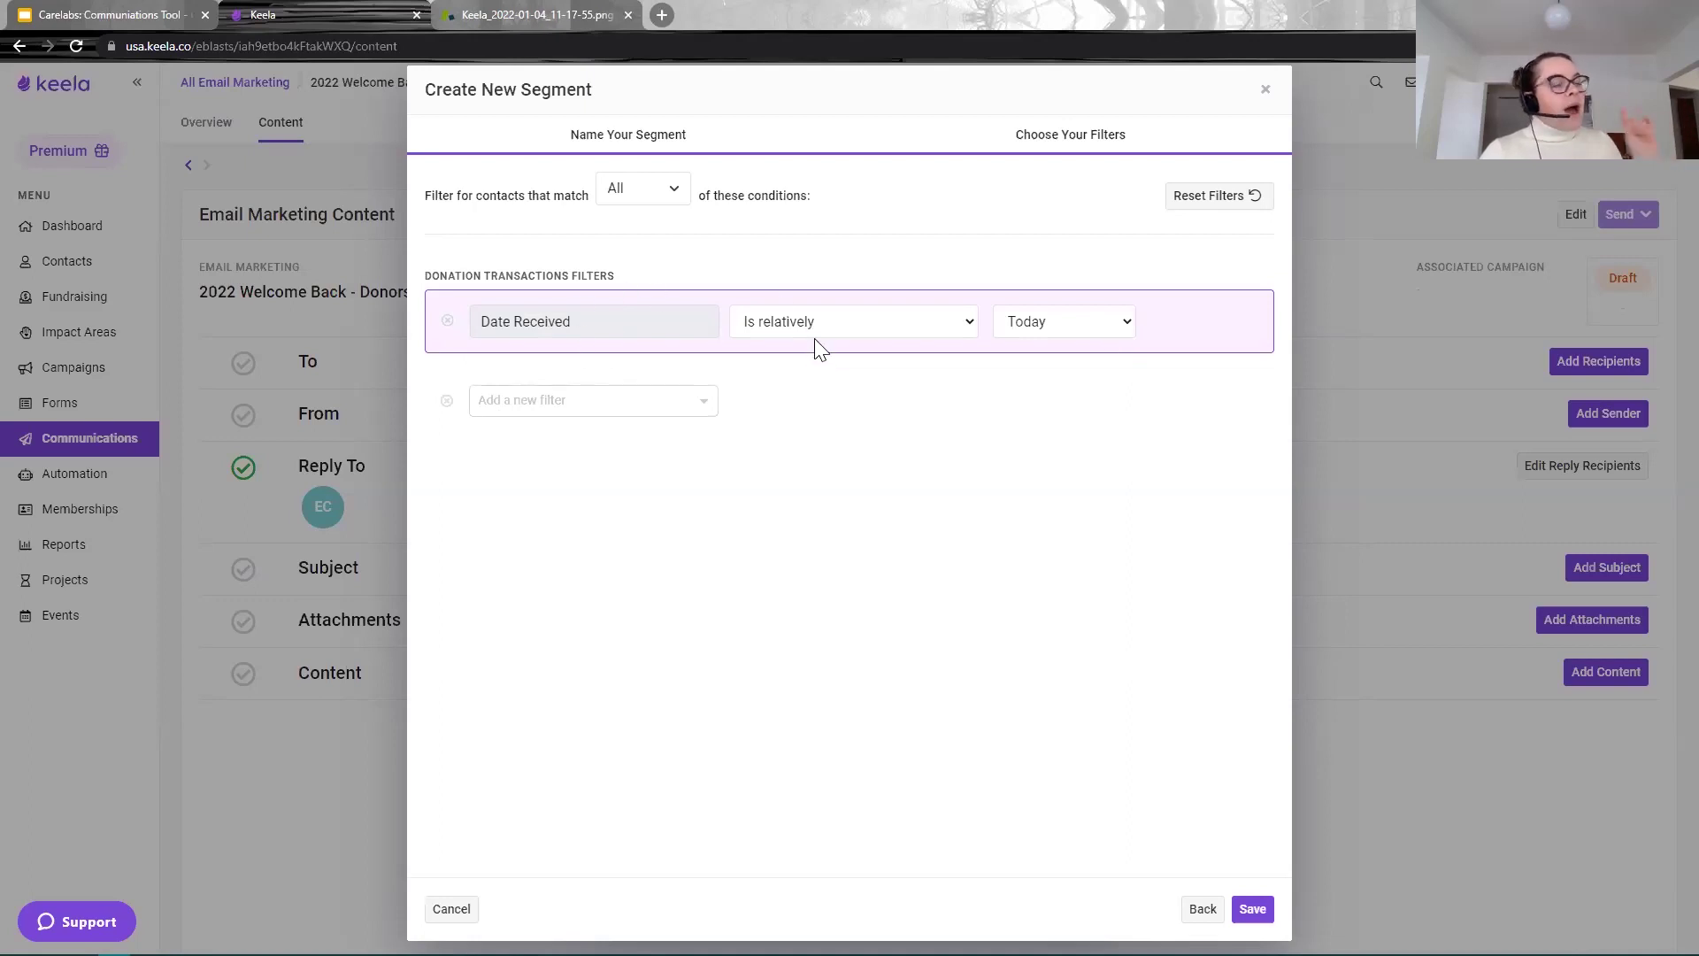
left_click(832, 321)
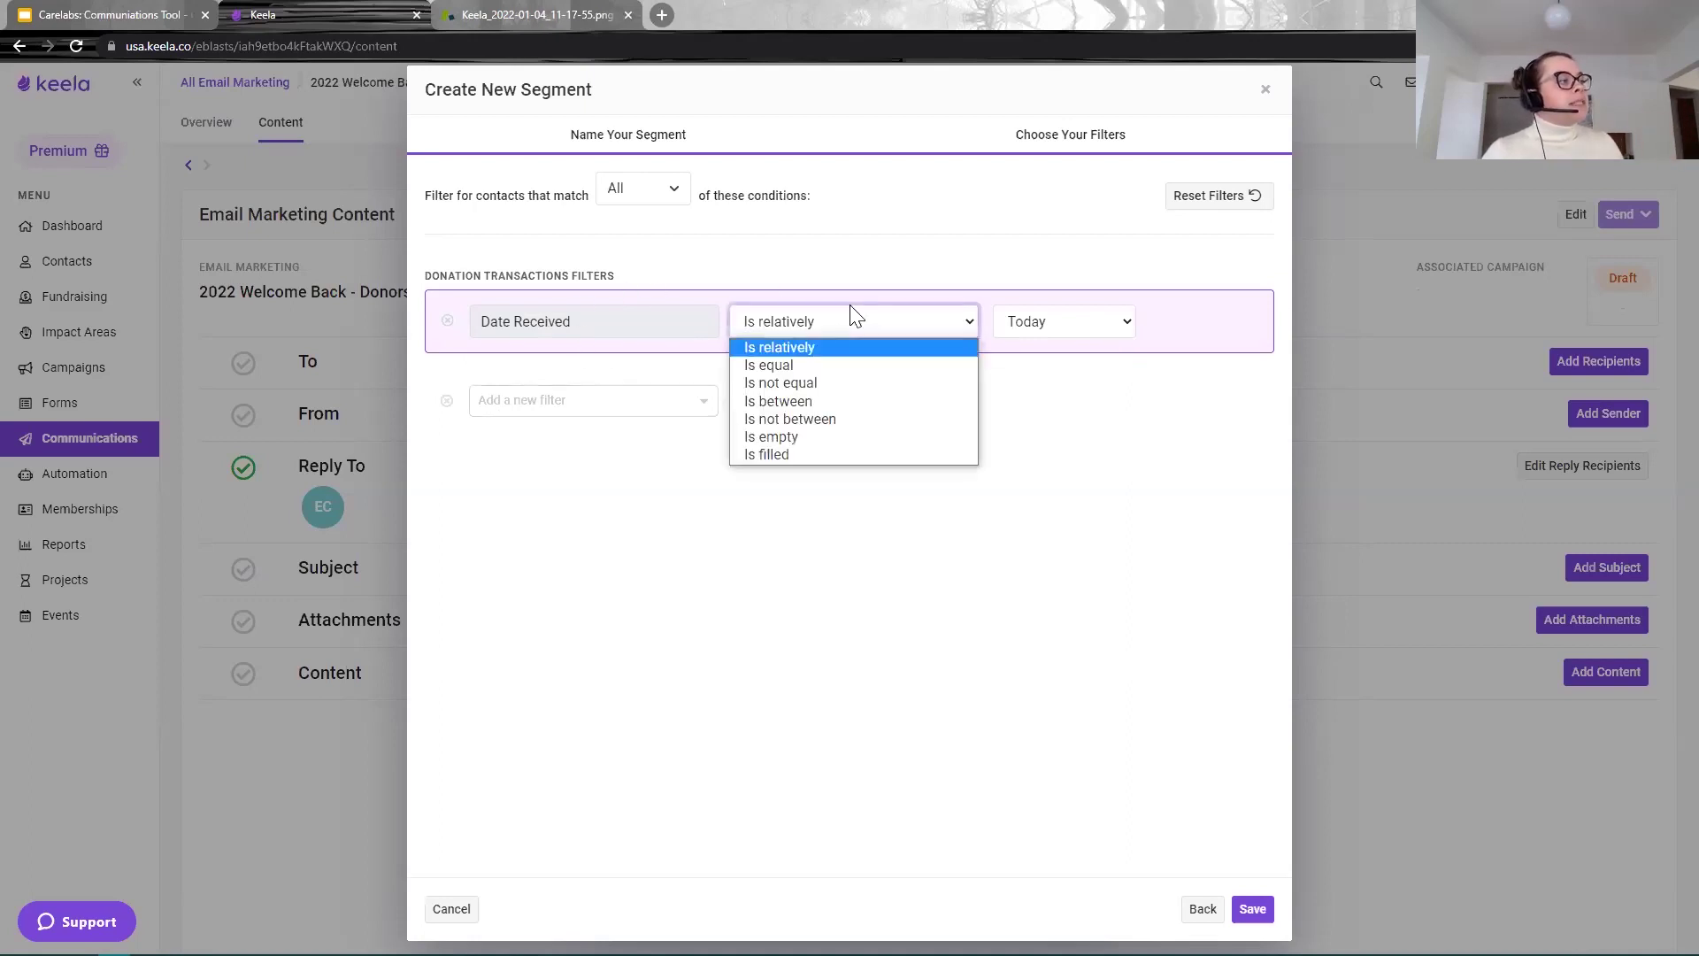
left_click(1047, 323)
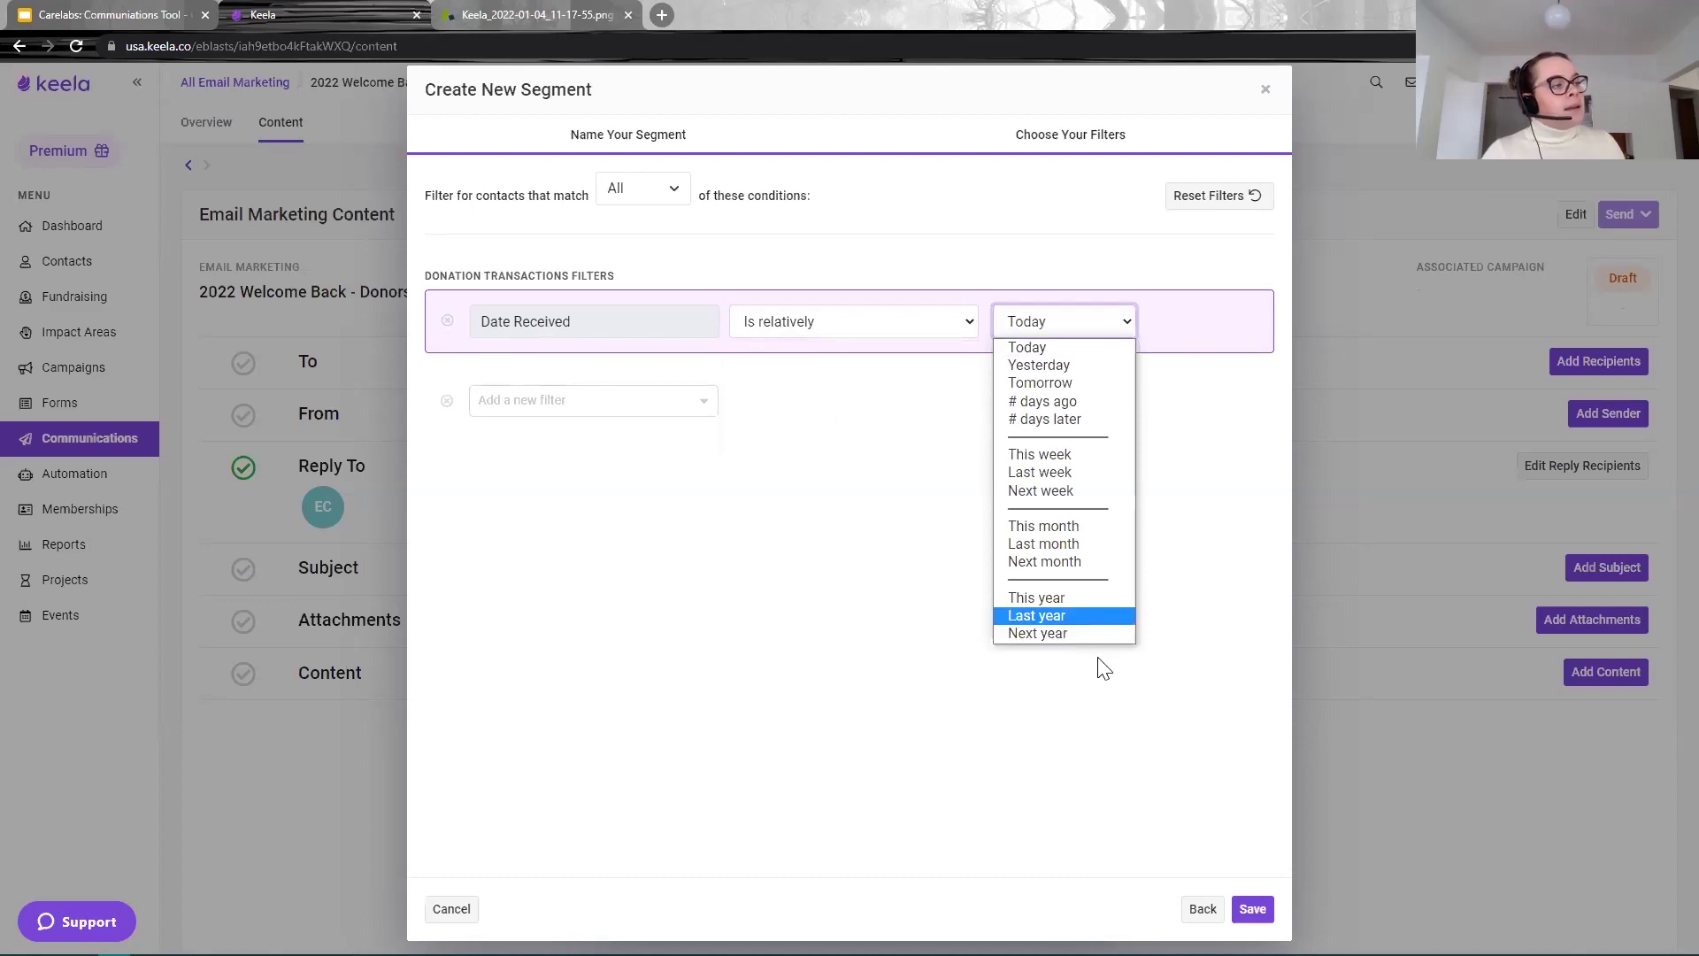
left_click(1069, 615)
left_click(1252, 909)
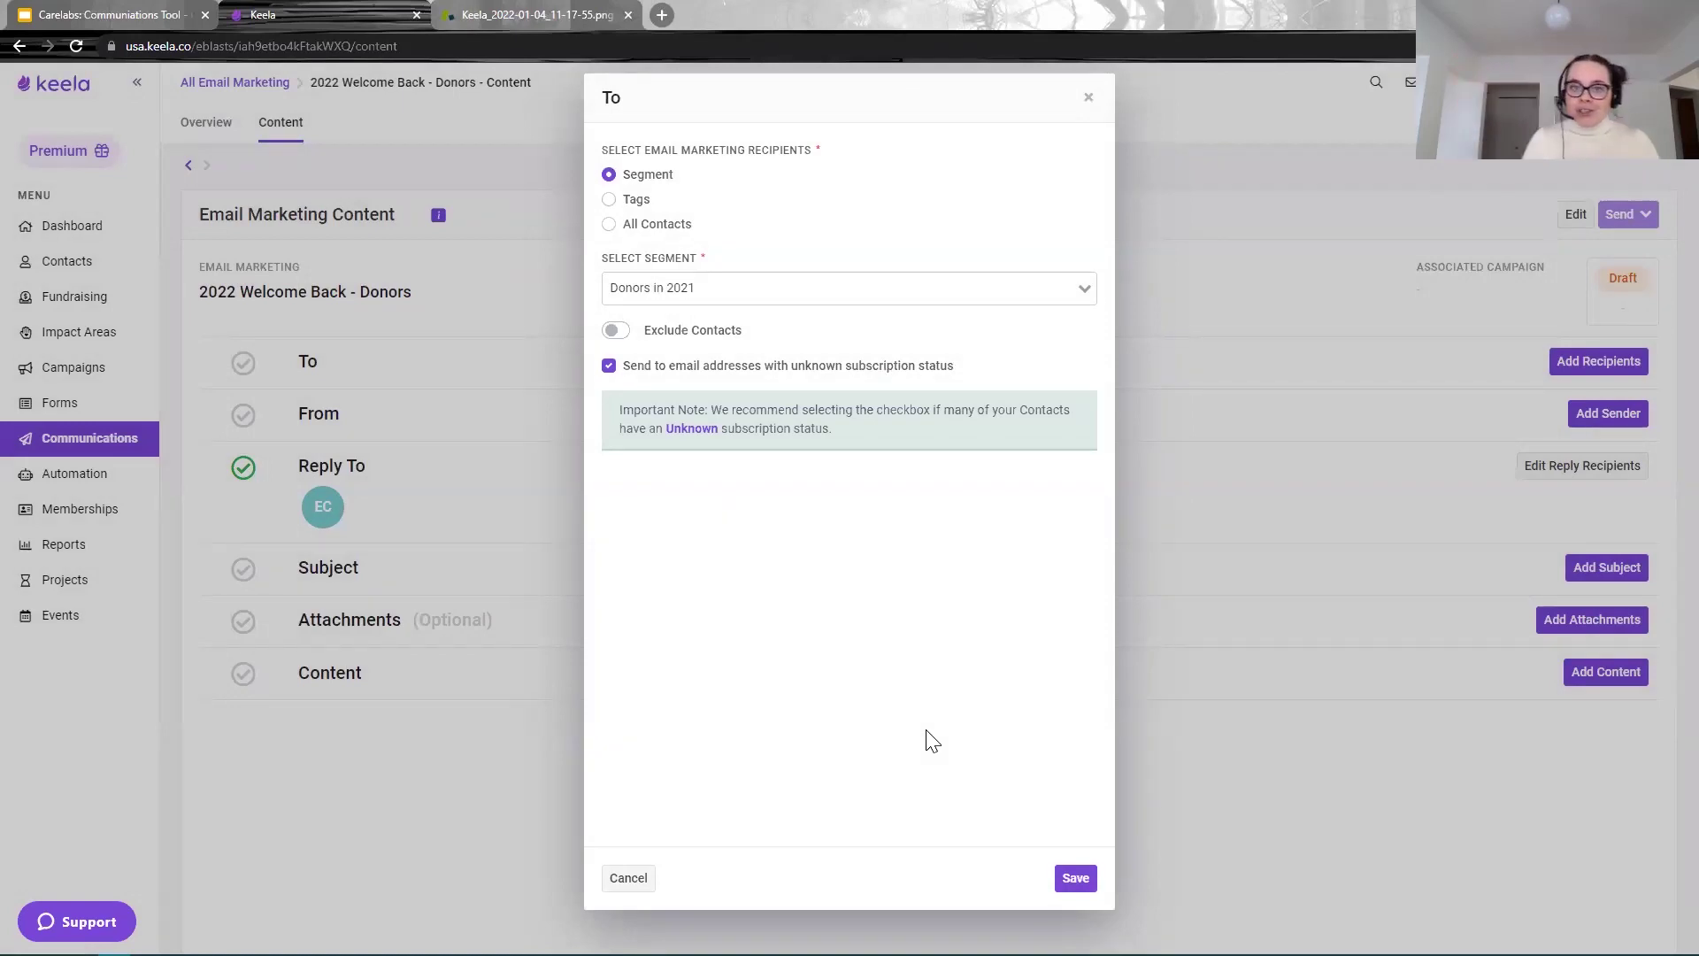
Step: Change the recipient selection to Tags and choose the Donor tag
left_click(645, 208)
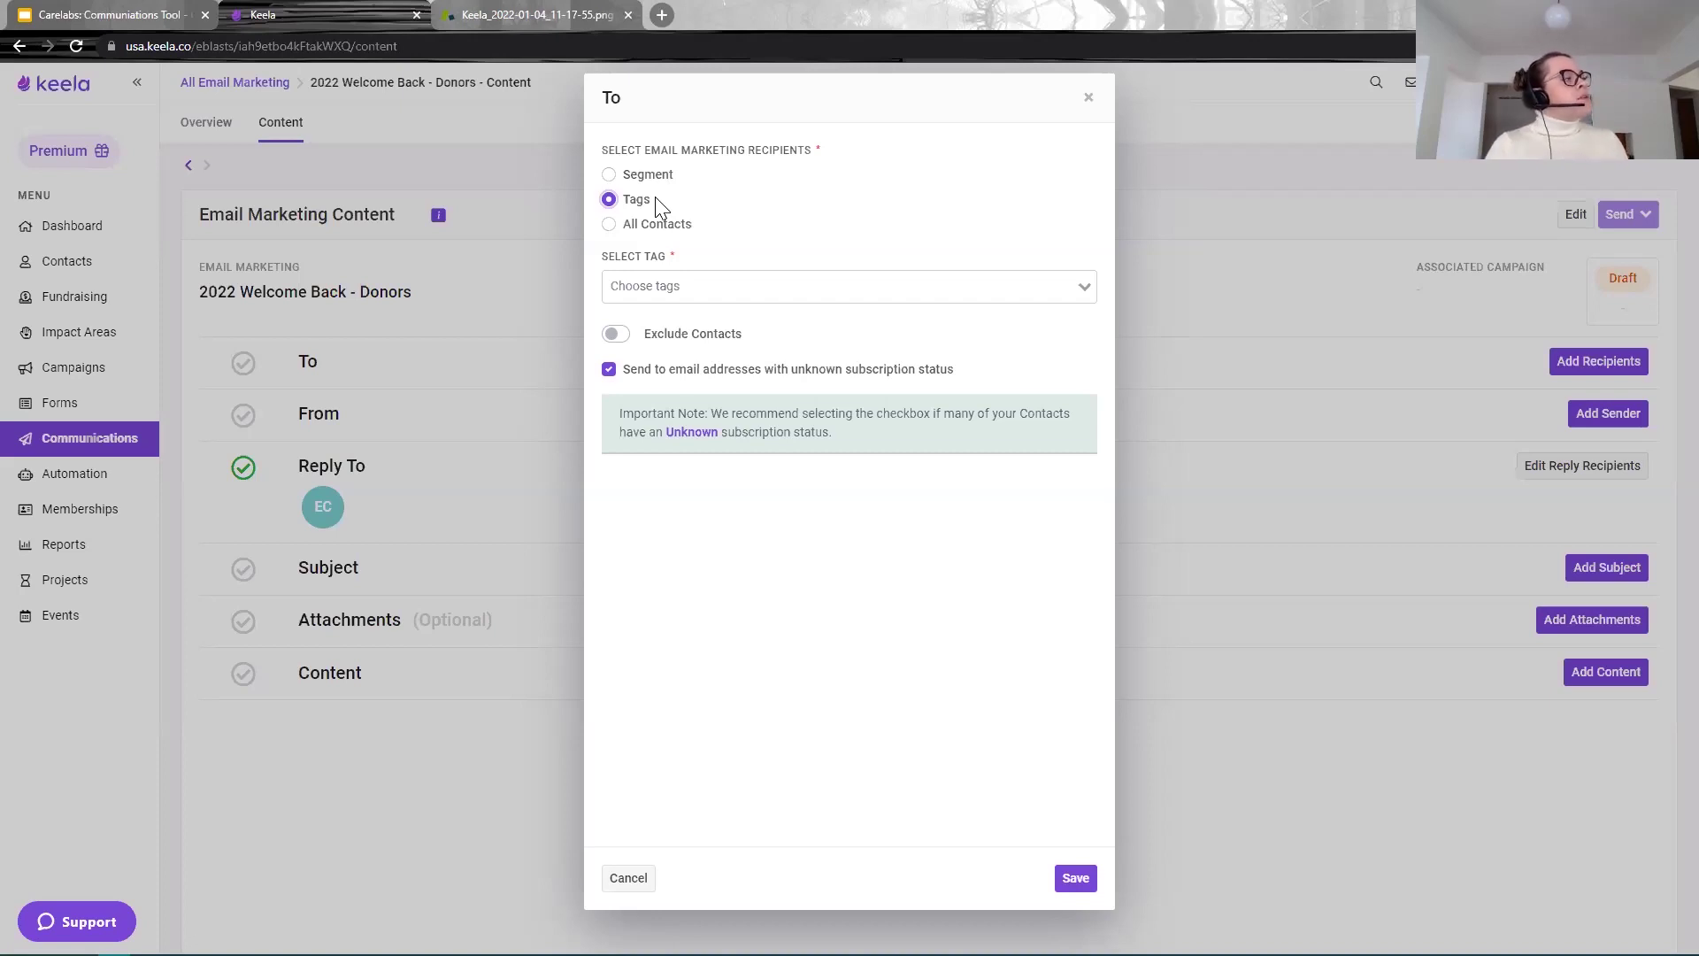
left_click(778, 285)
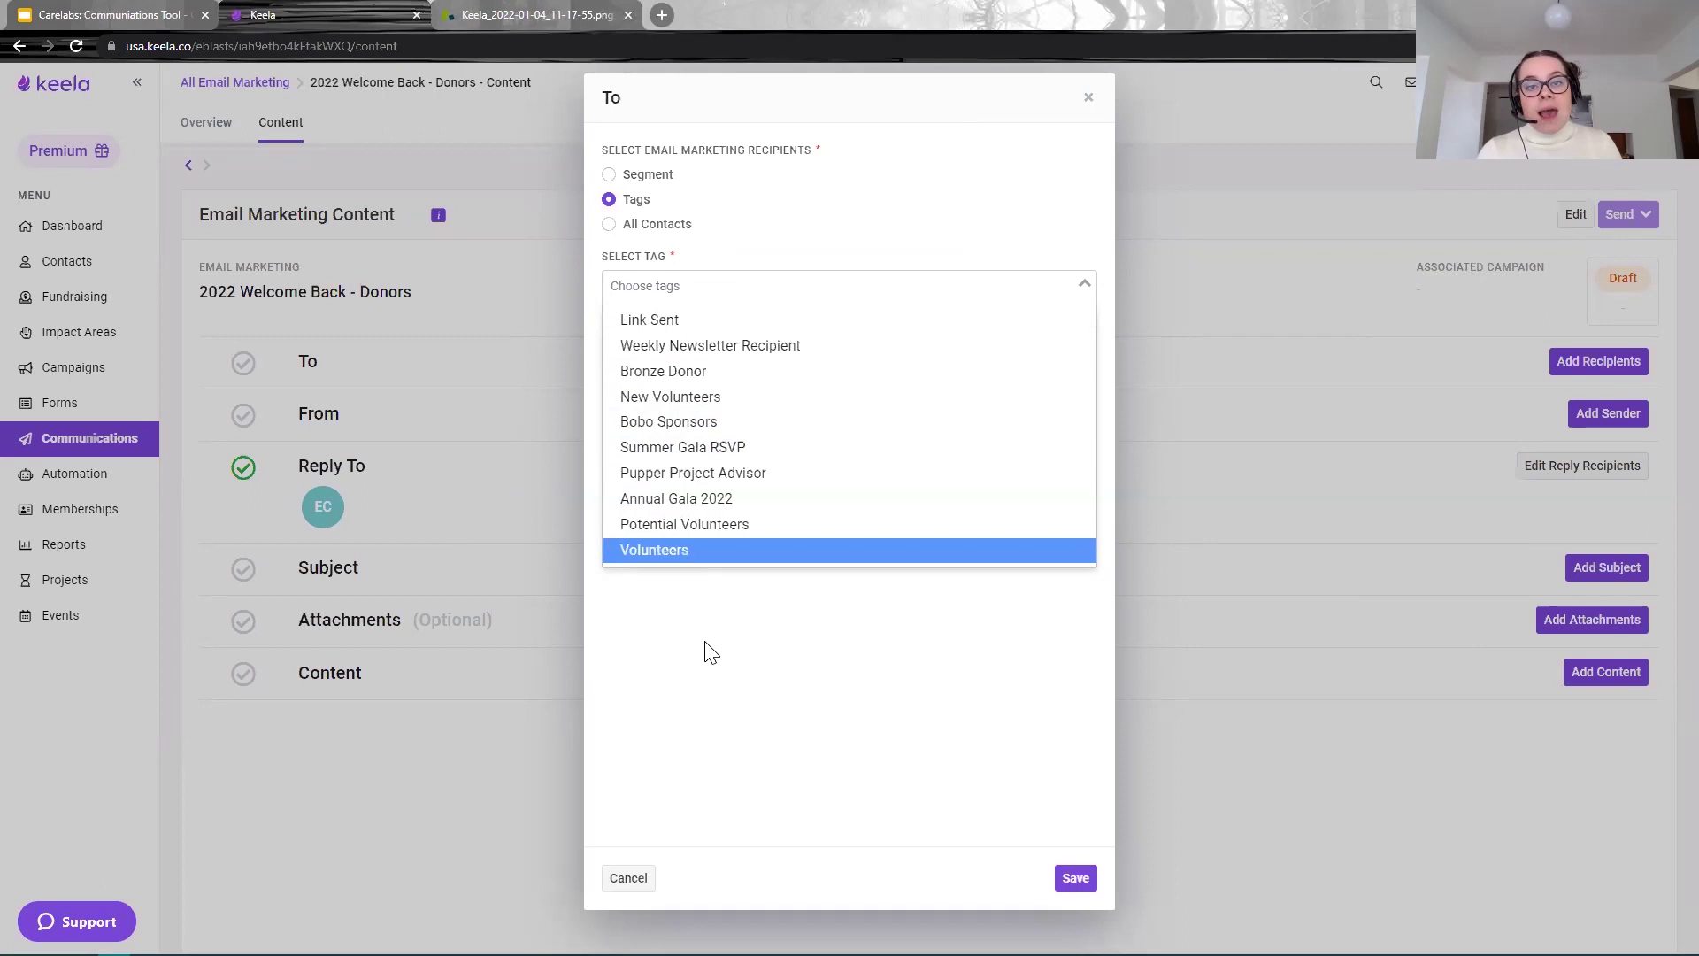
left_click(654, 284)
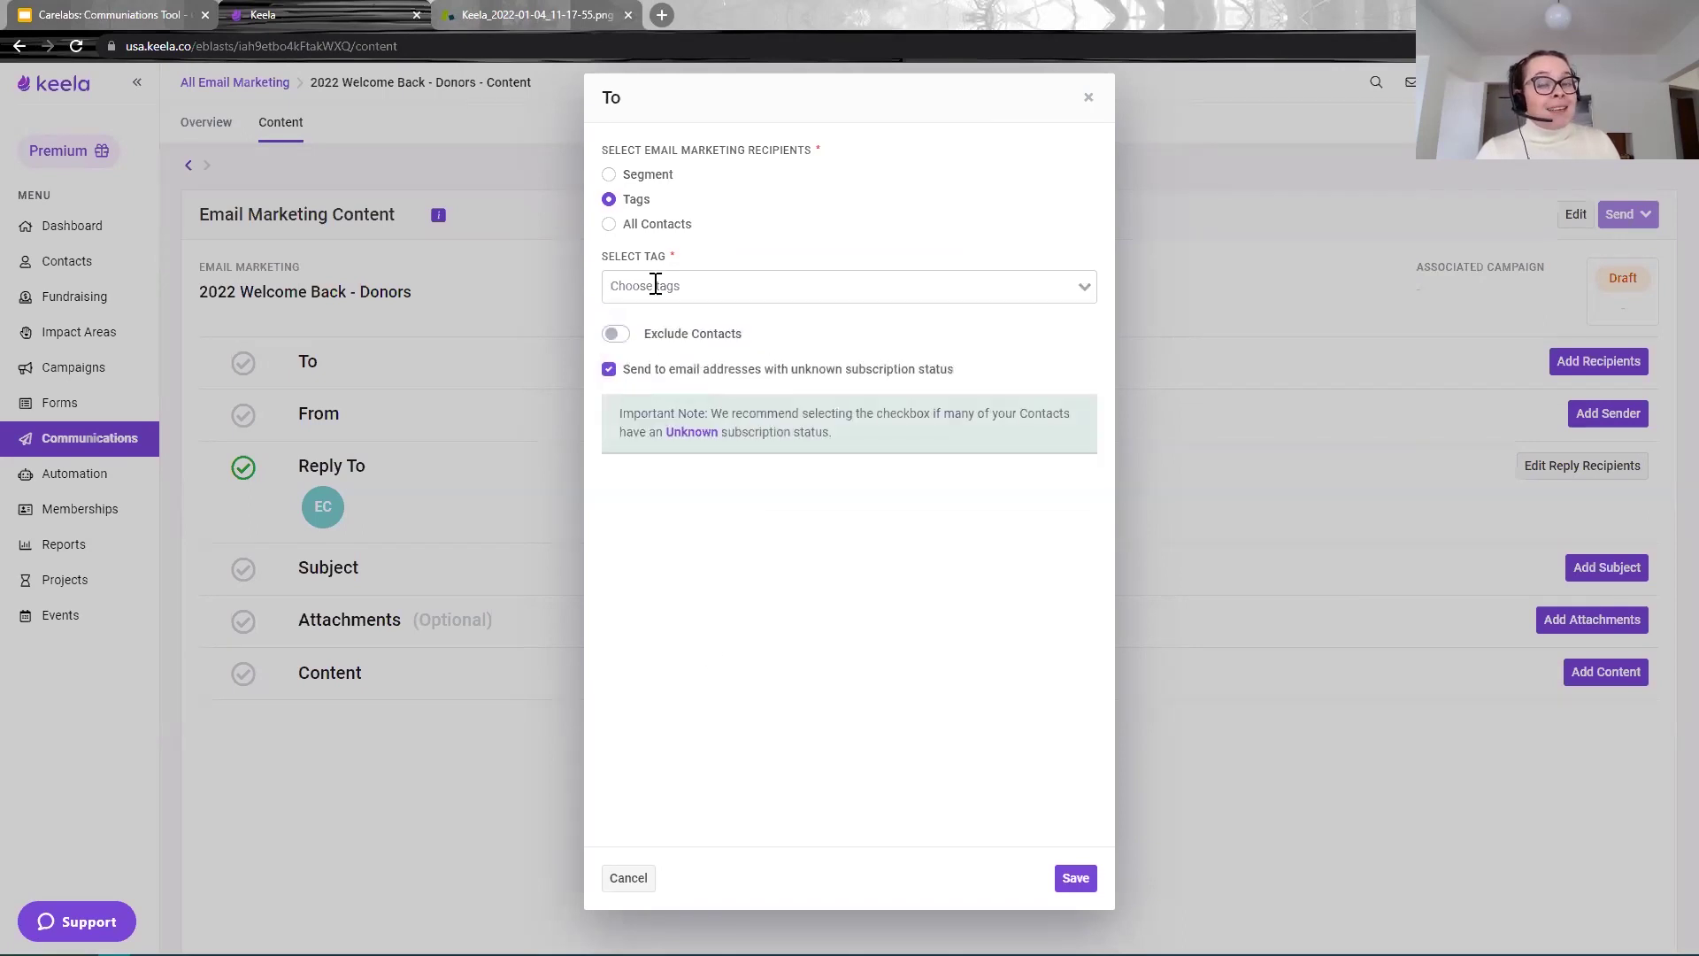
left_click(658, 284)
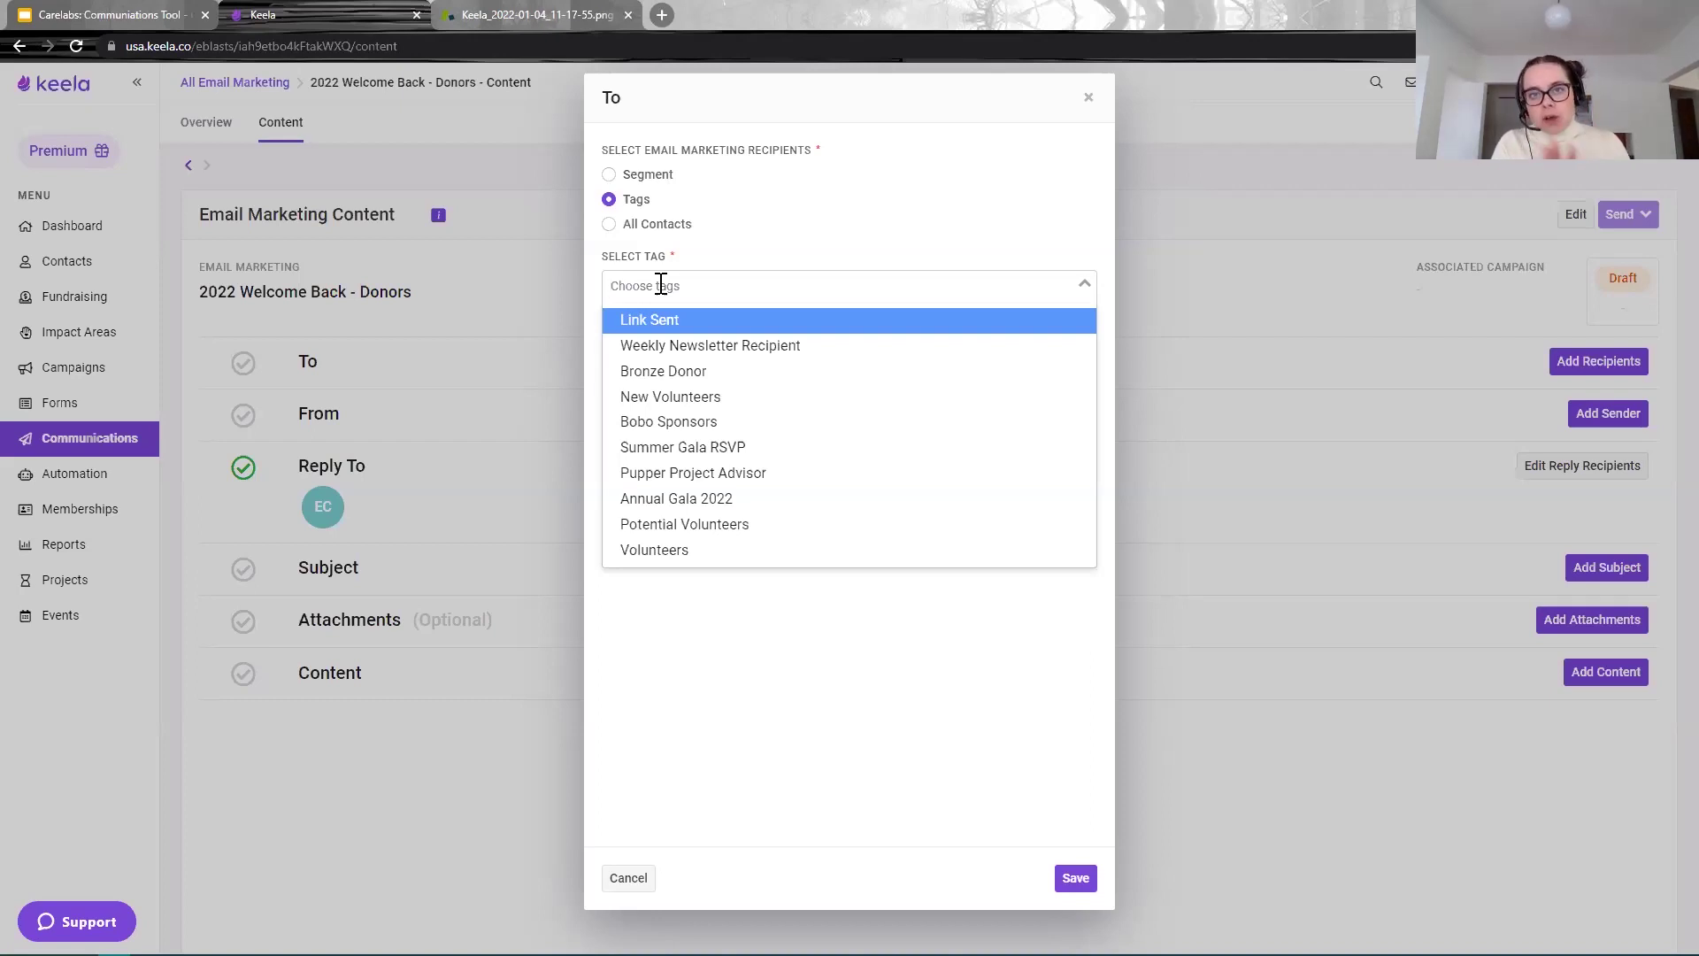
type("Donor")
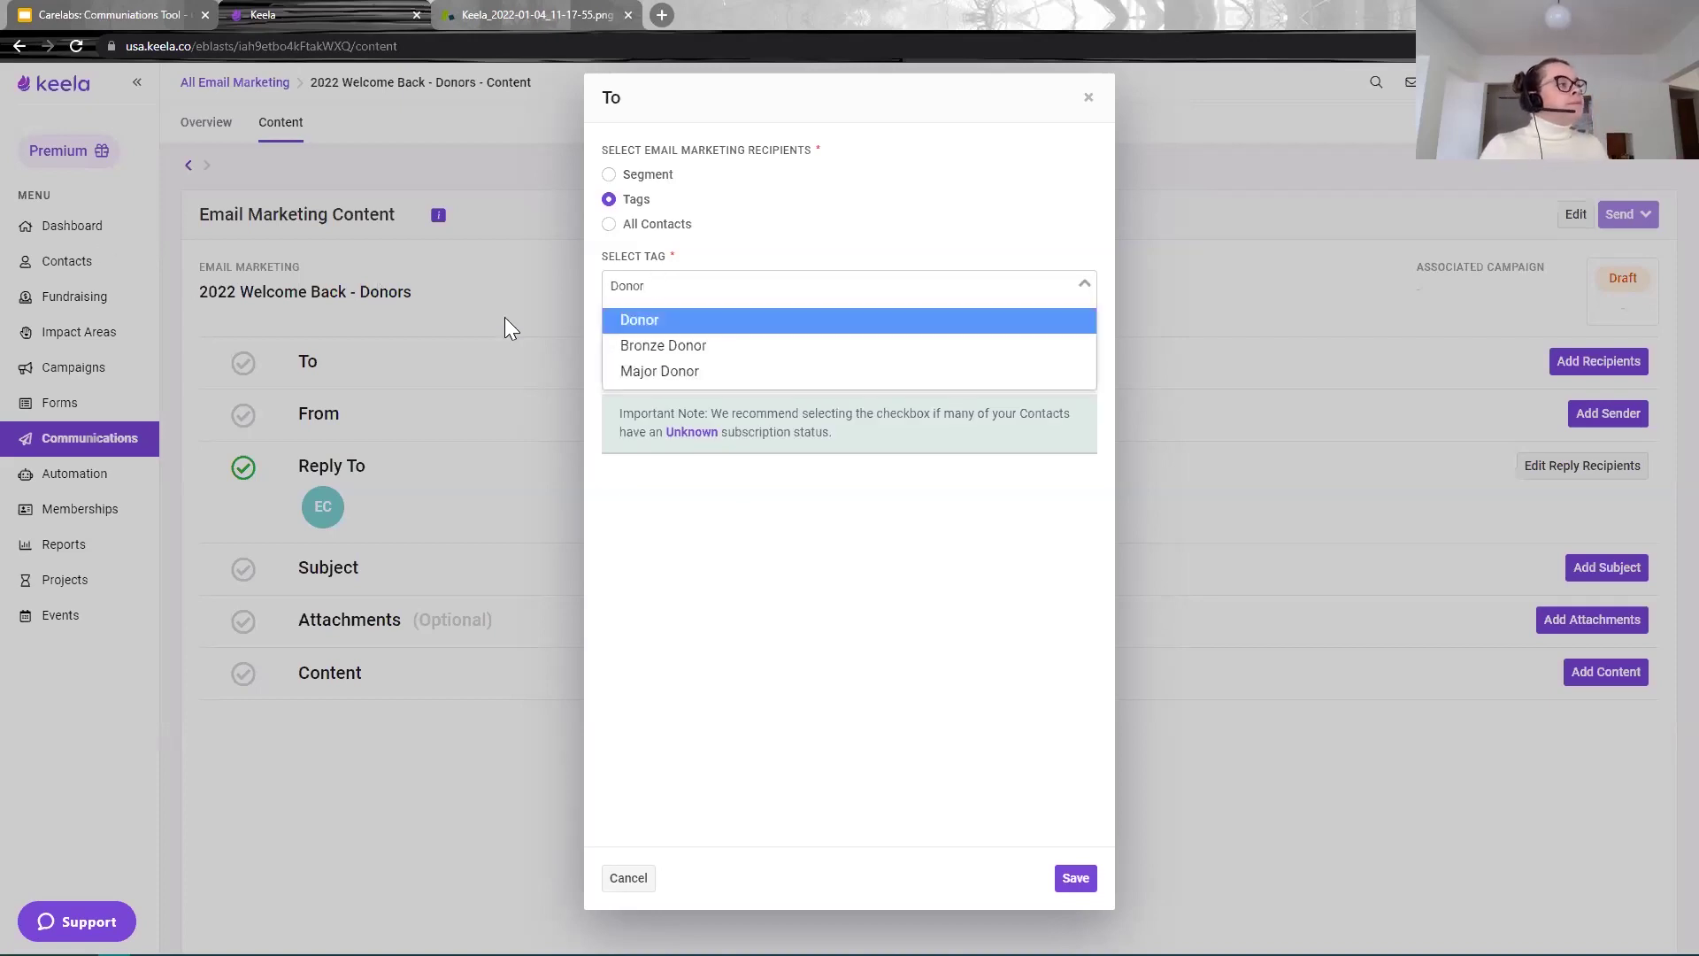
left_click(627, 321)
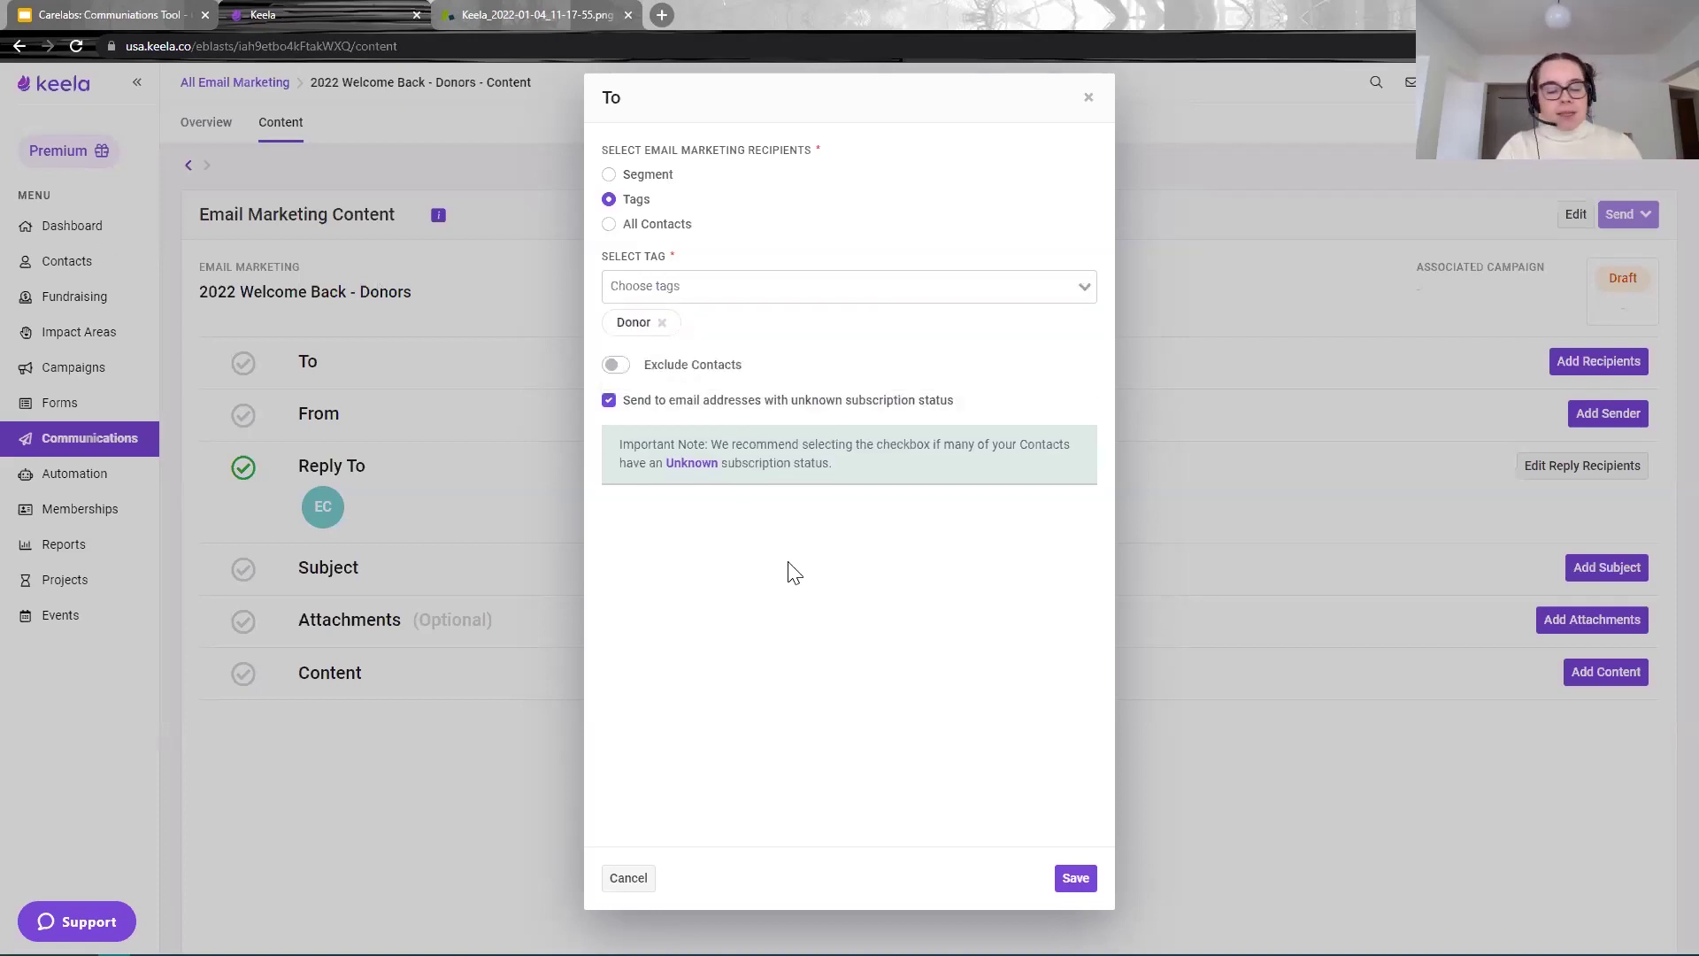
Step: Set the email recipients to All Contacts and enable Exclude Contacts
left_click(610, 227)
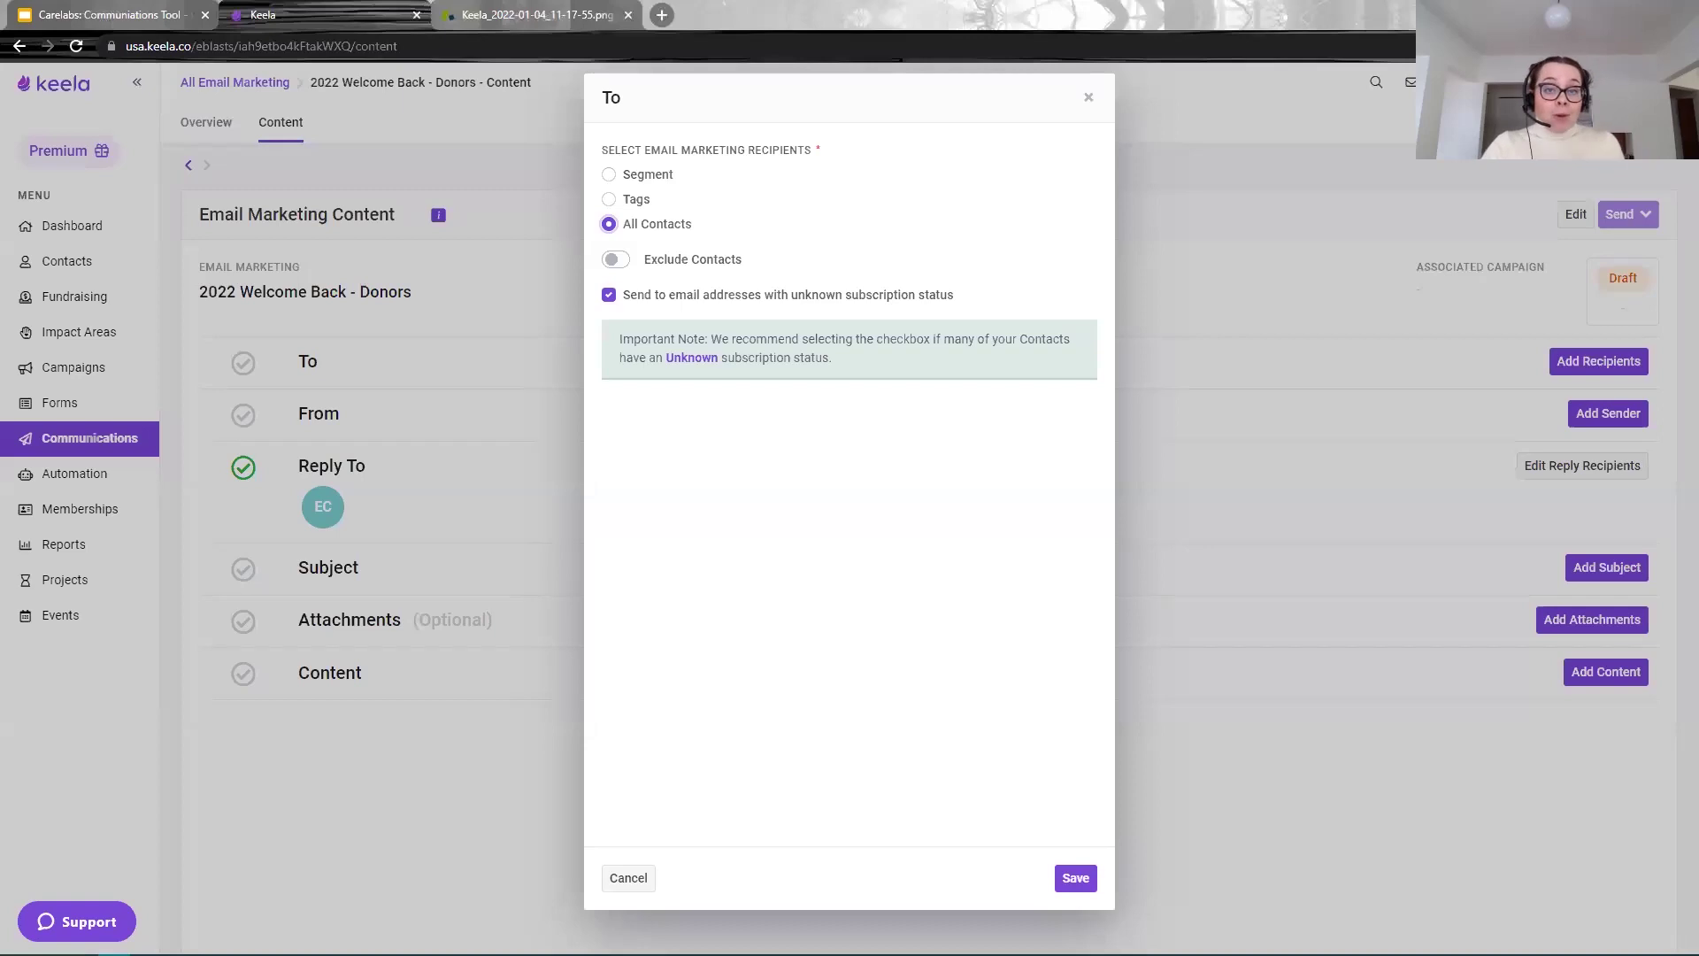
left_click_drag(748, 262, 648, 276)
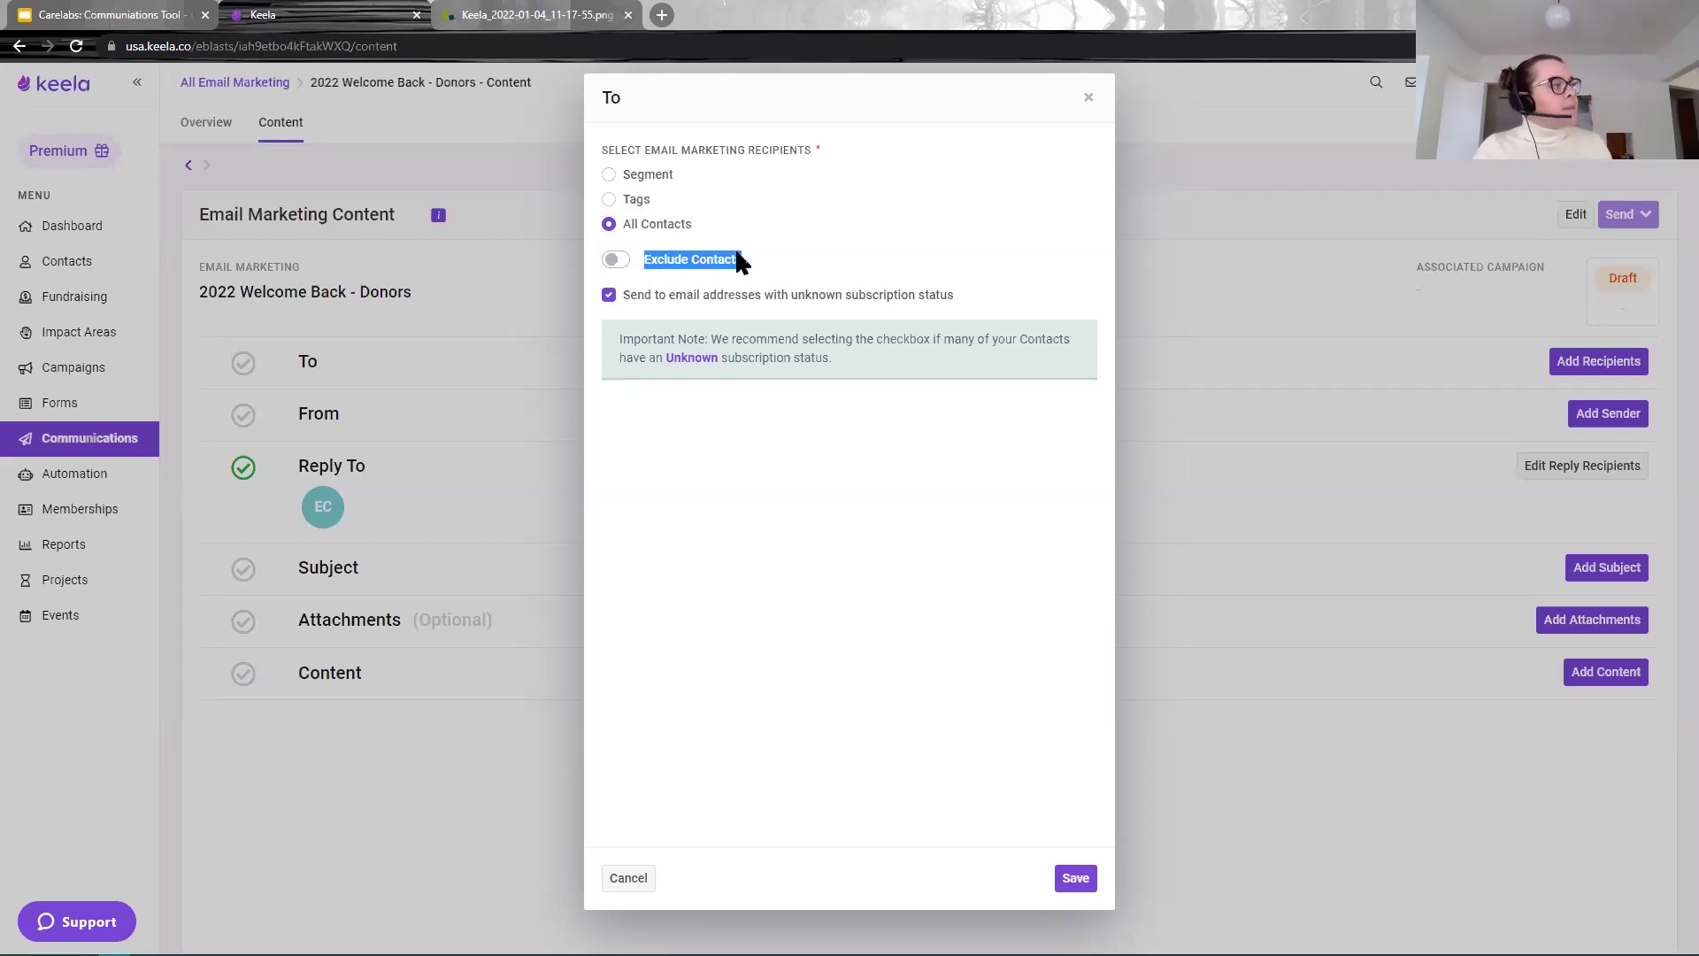
left_click(654, 261)
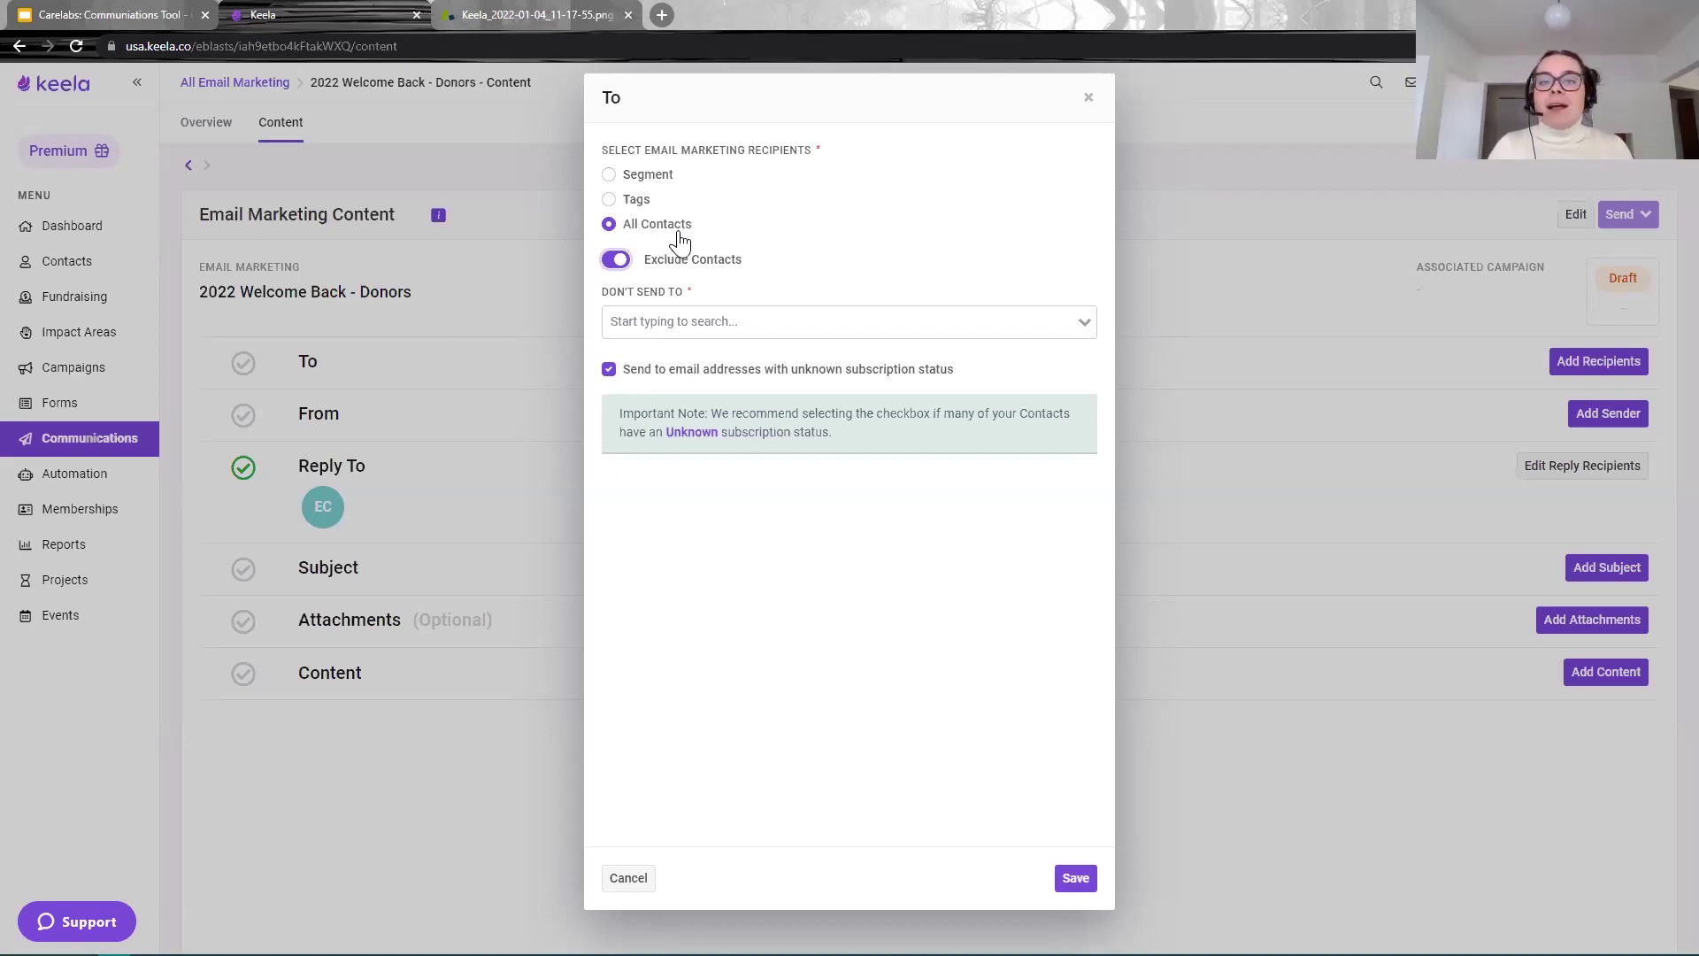
Step: Exclude the chosen individual contact from the All Contacts mailing and save the recipients
left_click(854, 321)
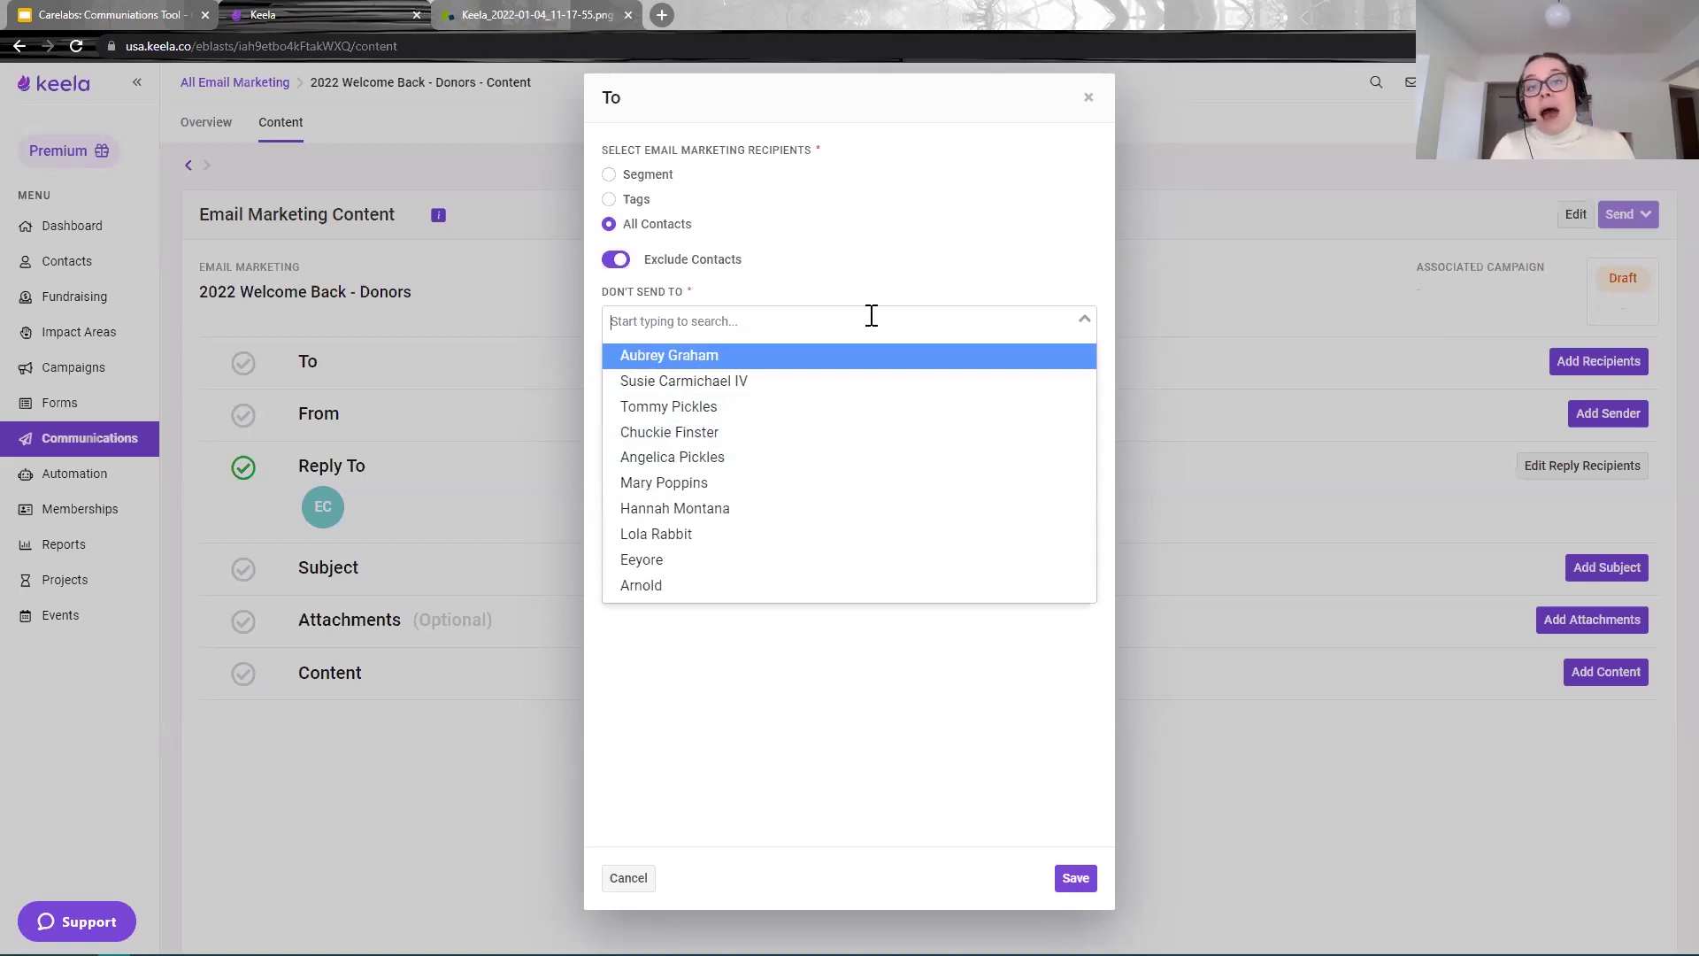
type("mary poppins")
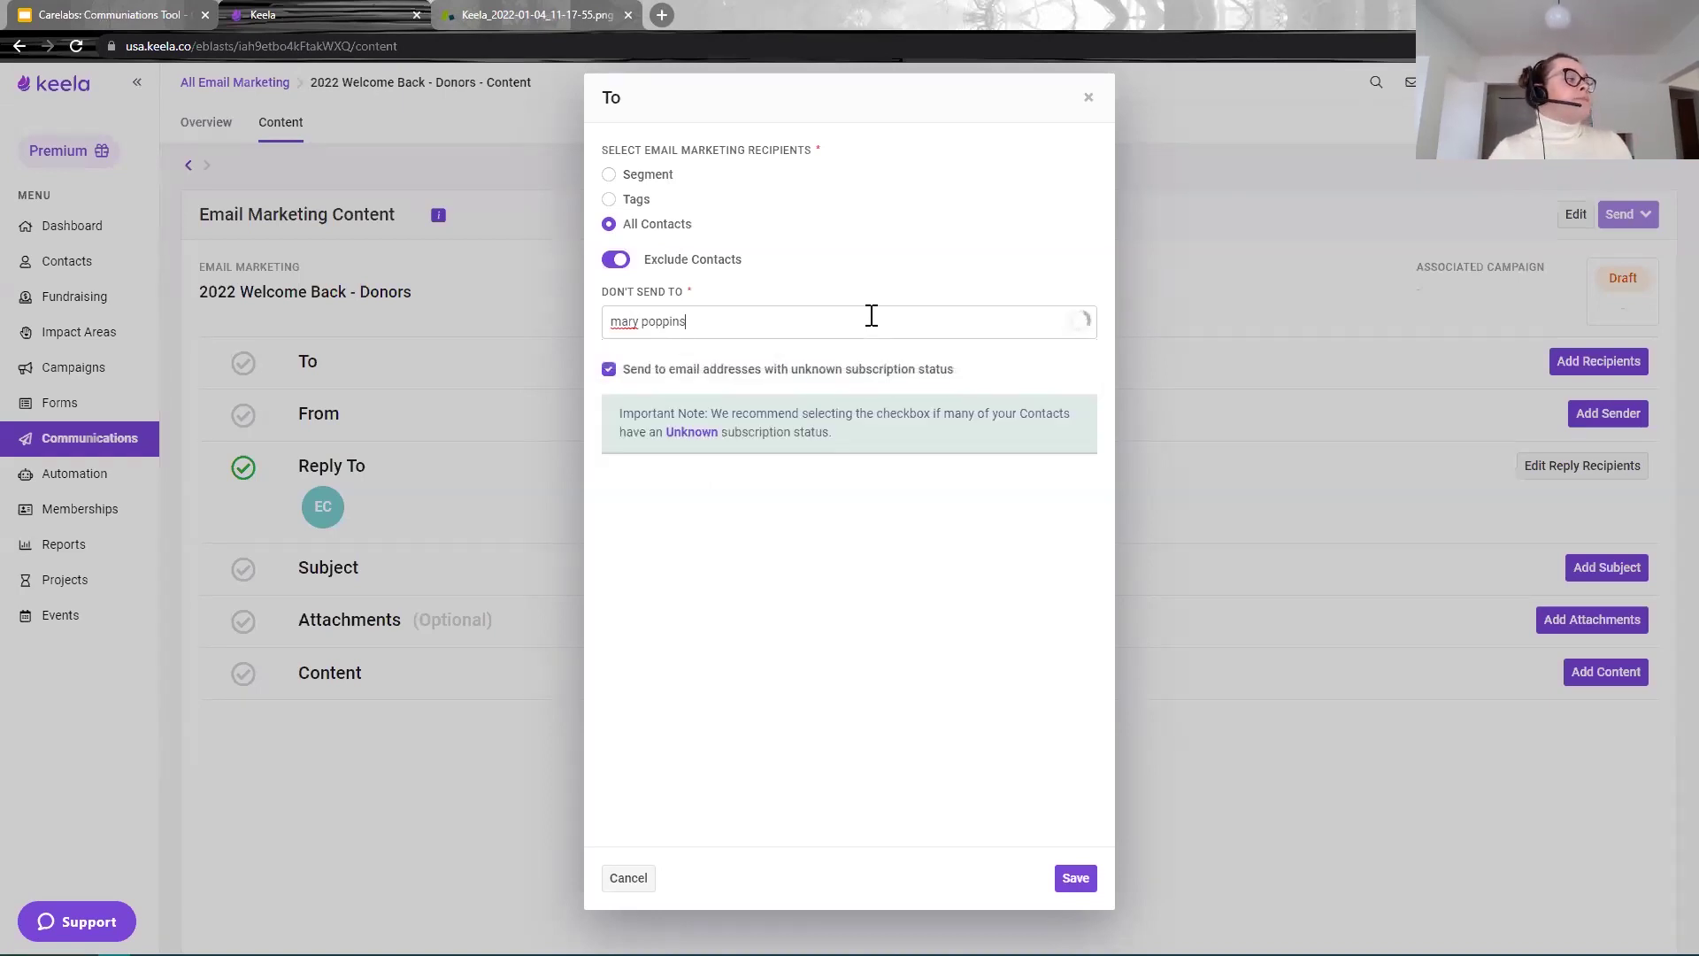
left_click(705, 359)
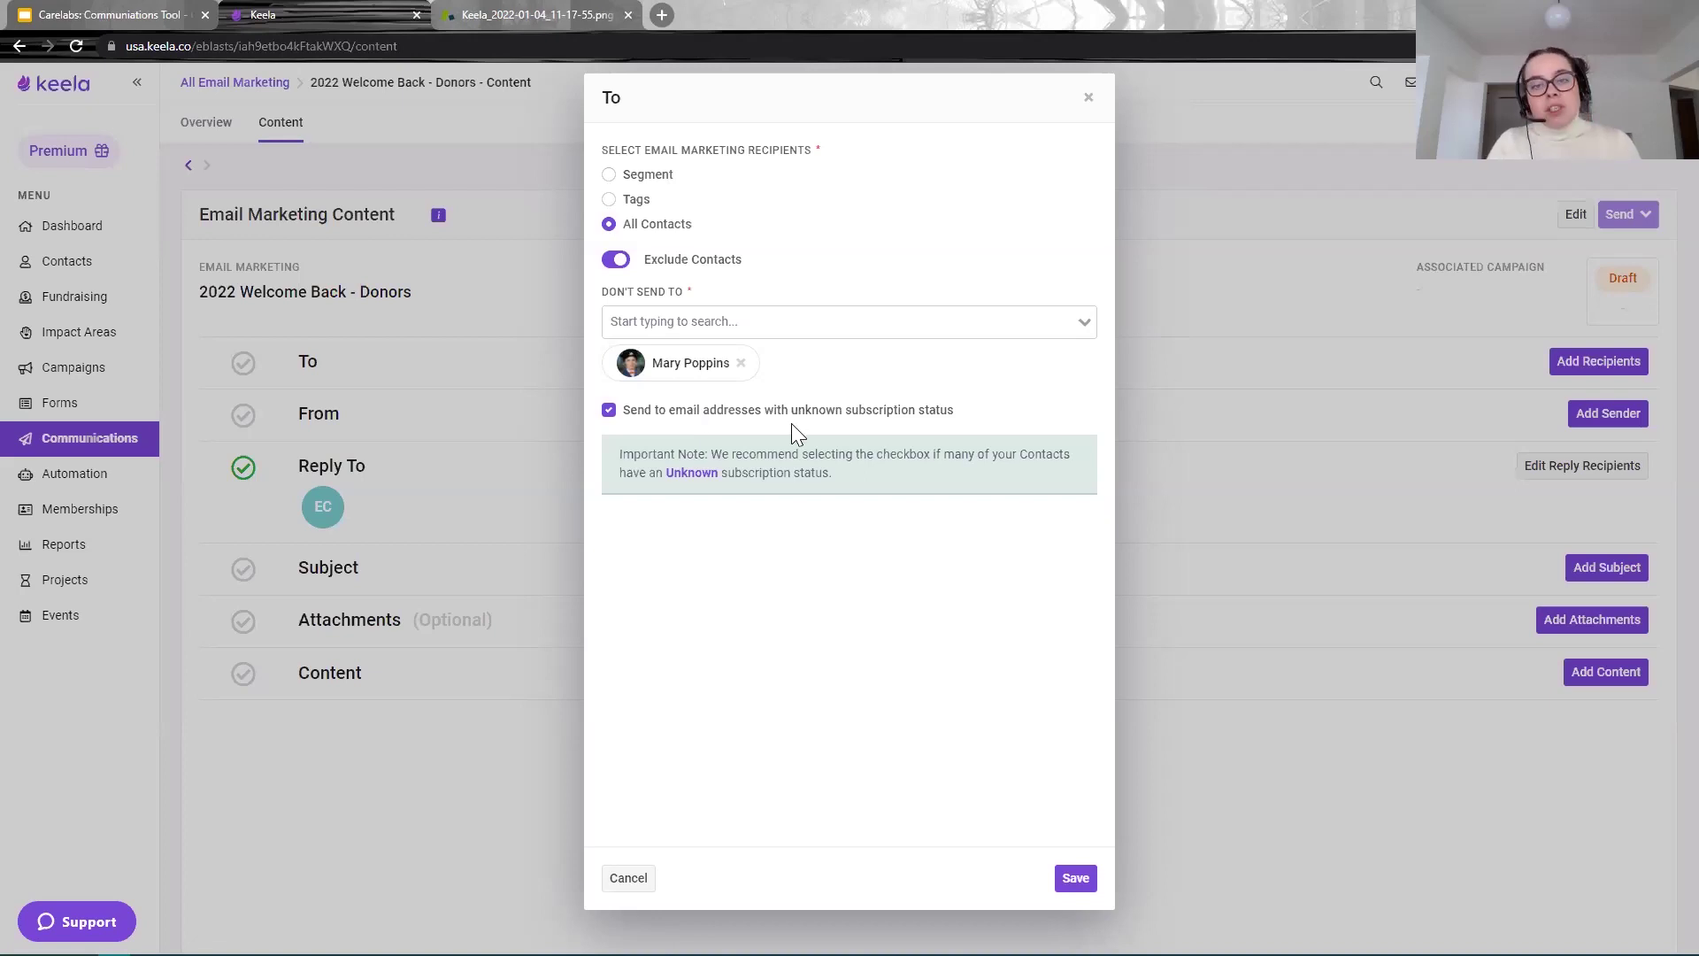
left_click(1086, 881)
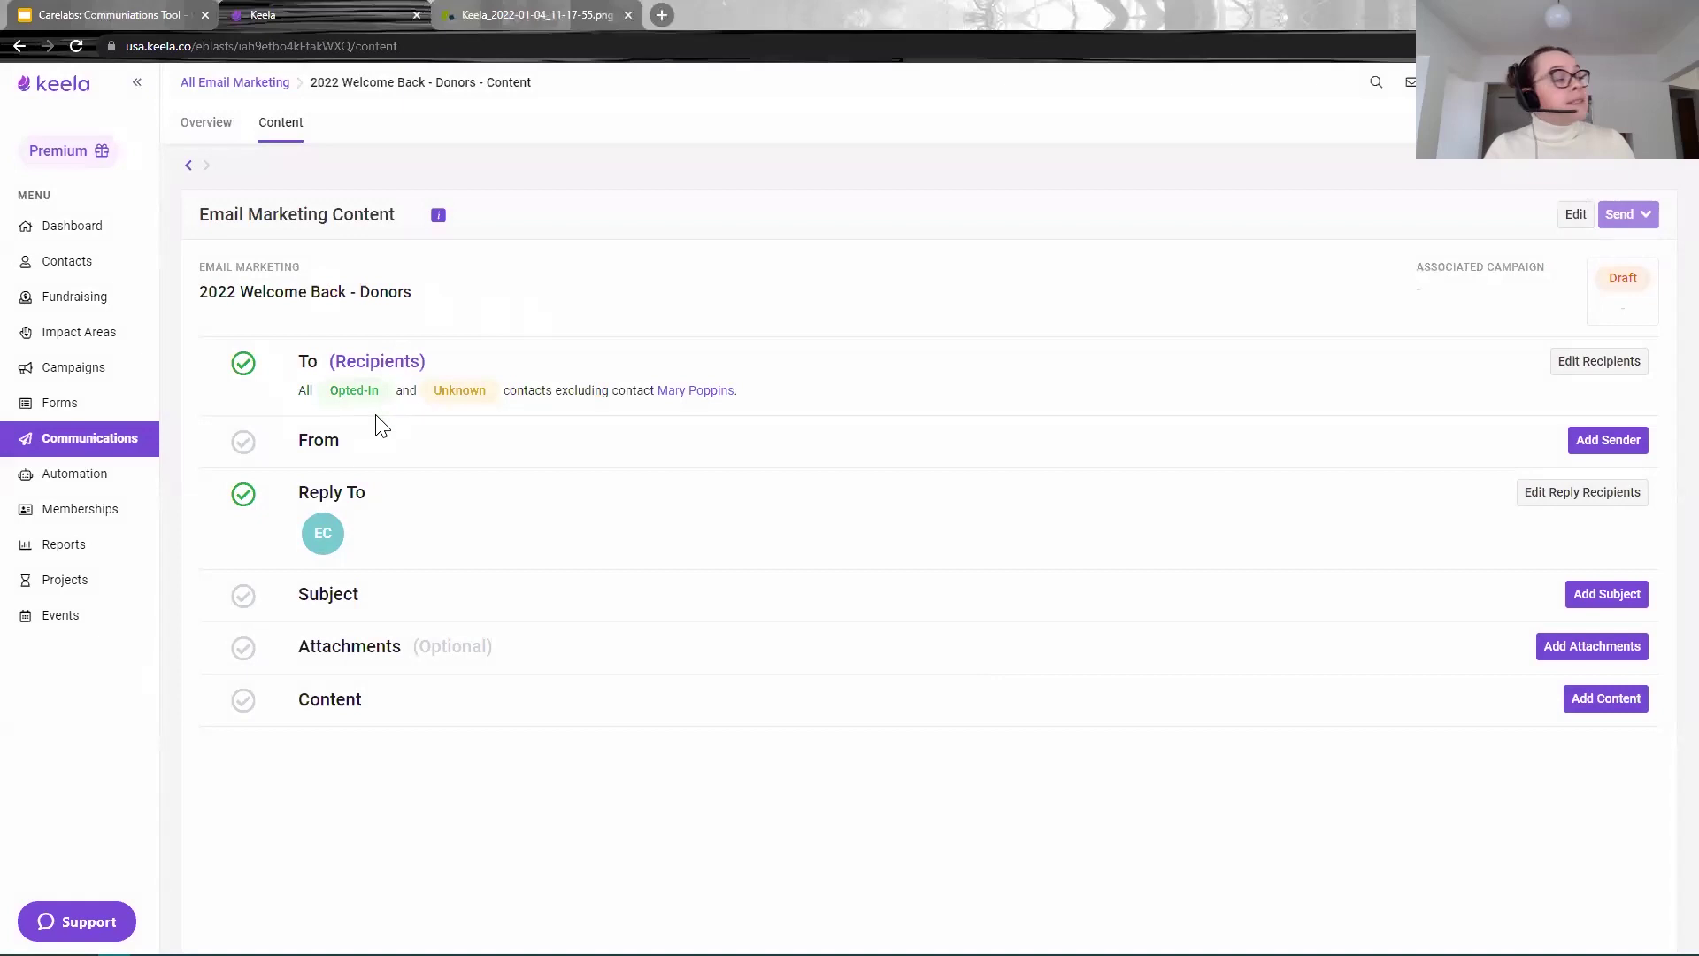
Step: Review the list of contacts who will receive the email and close it
left_click(368, 363)
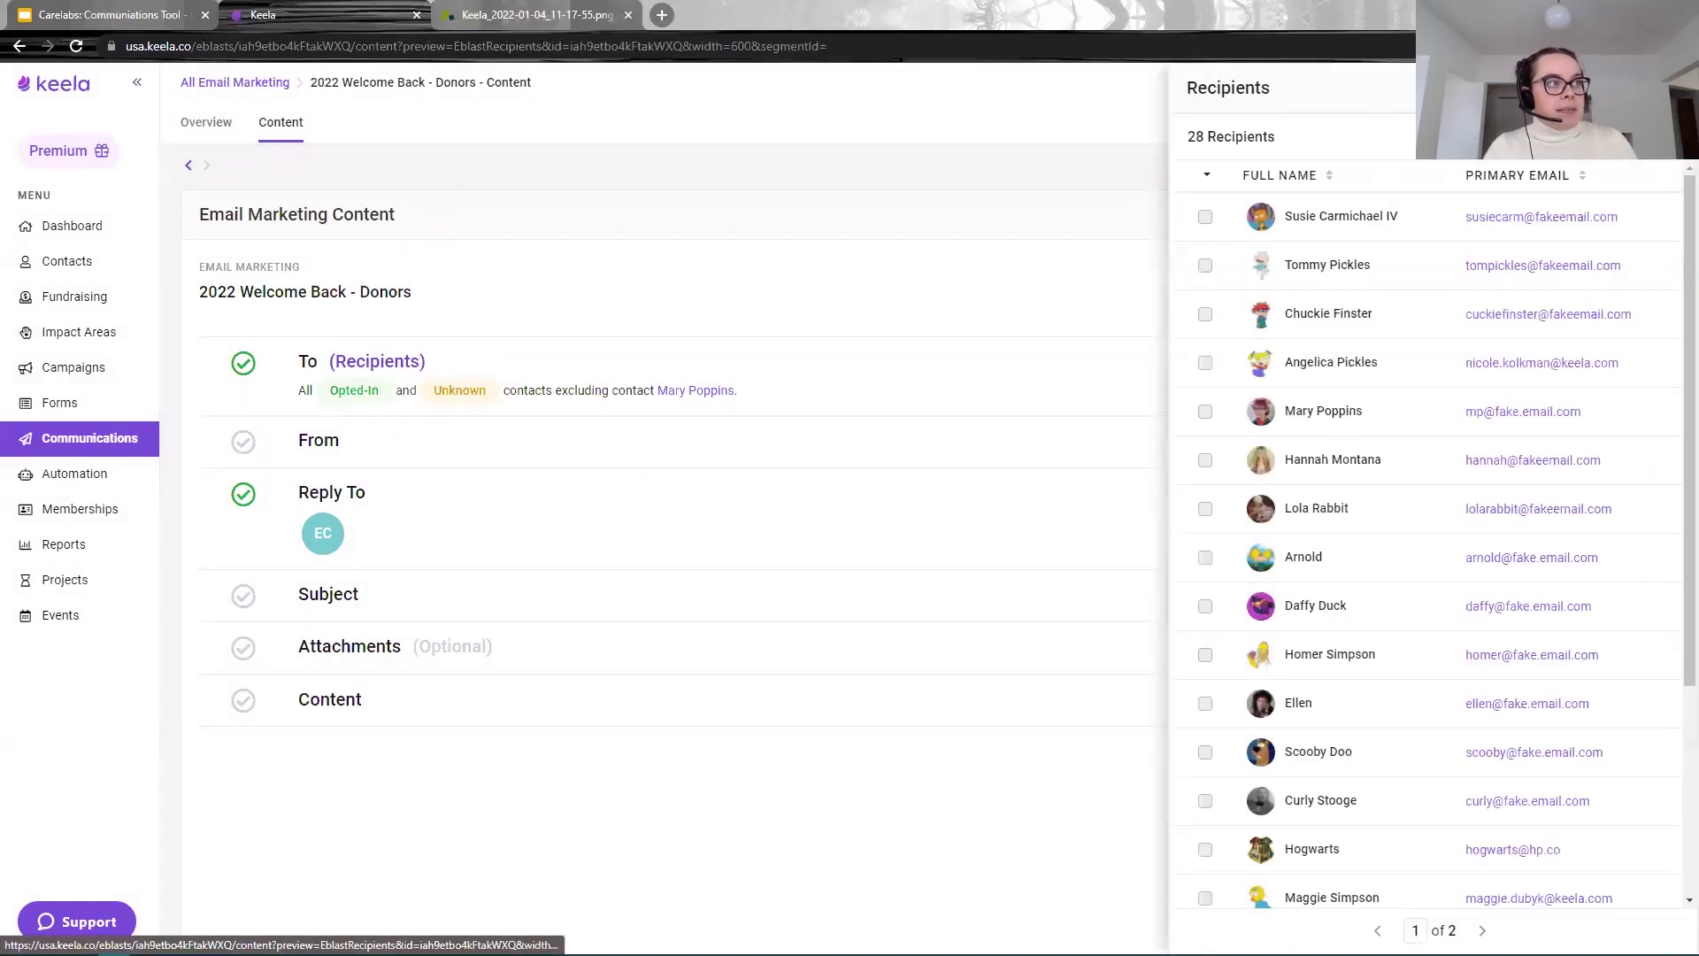
scroll(1517, 443, "down", 3)
scroll(1638, 251, "up", 3)
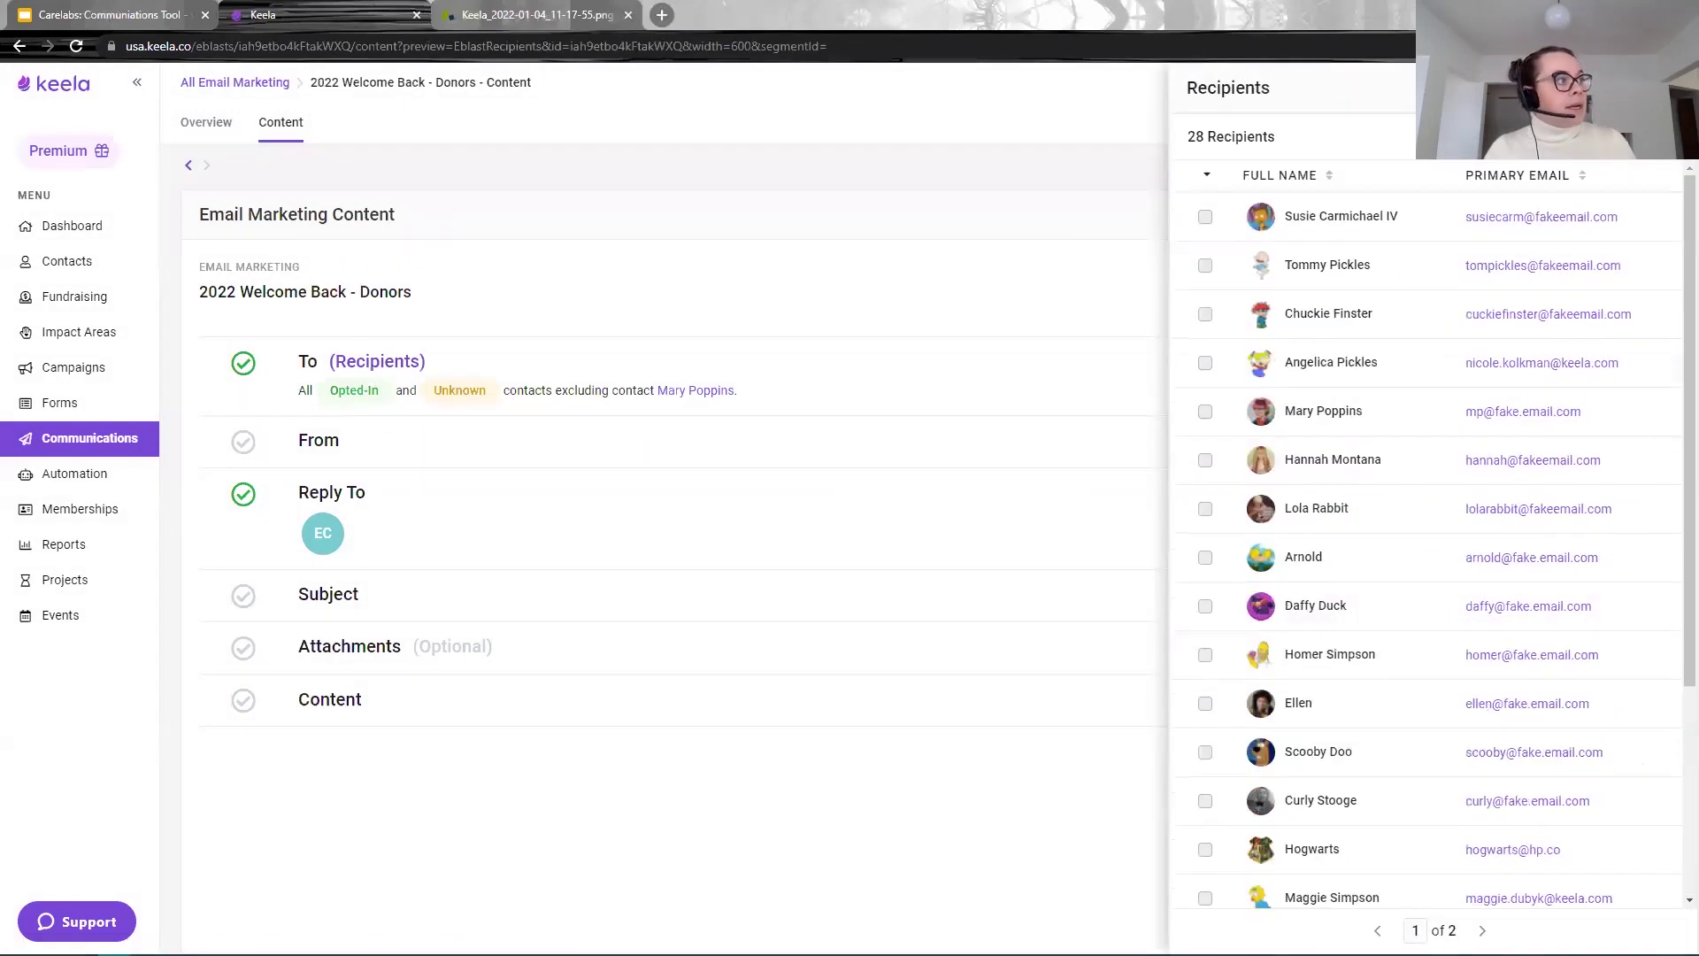
left_click(379, 428)
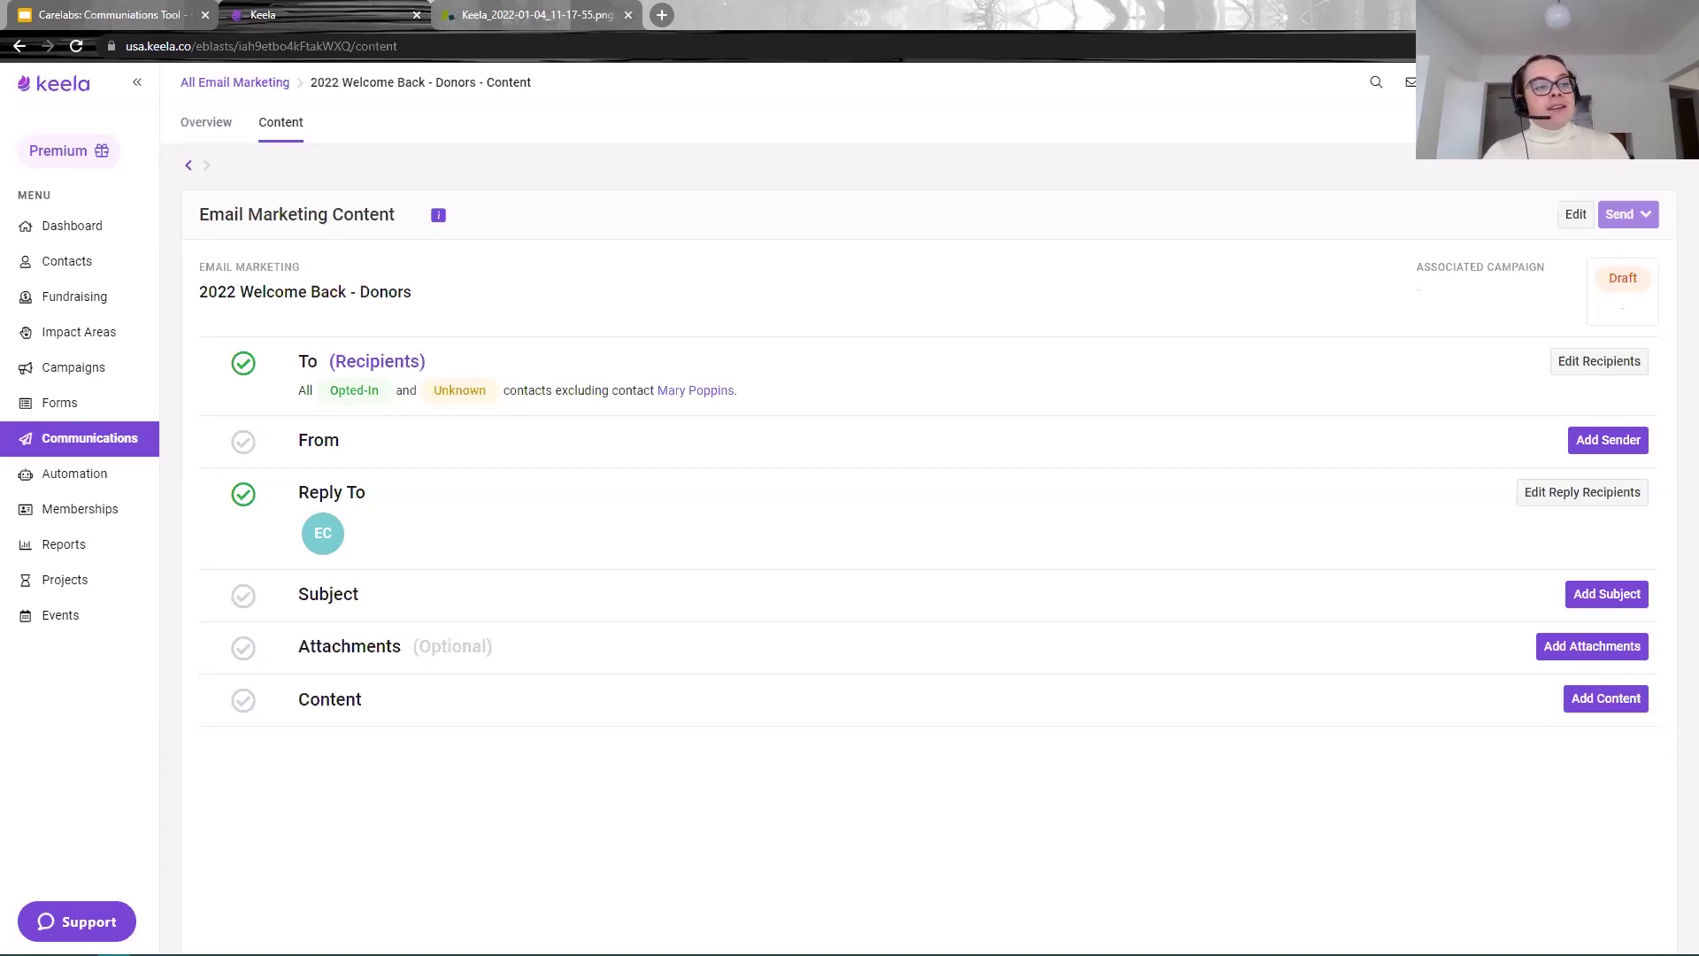
Step: Start the email's content from the saved Puppies United "Welcome Back!" template
left_click(1571, 699)
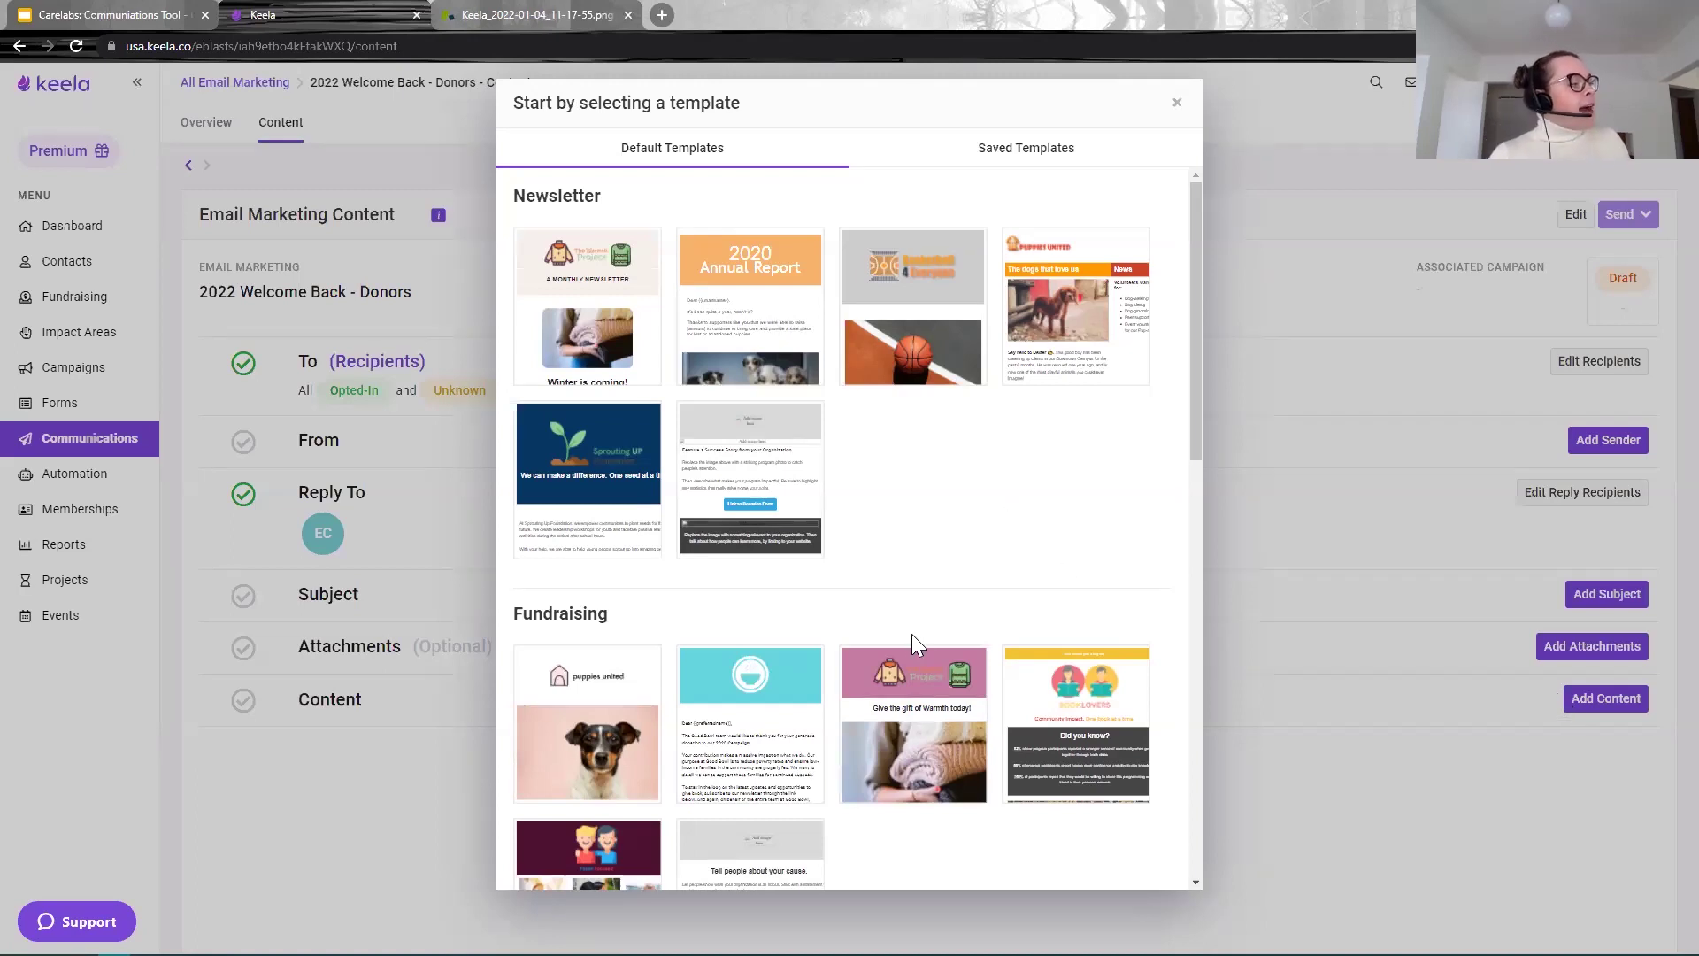
scroll(912, 634, "down", 10)
scroll(1087, 286, "up", 7)
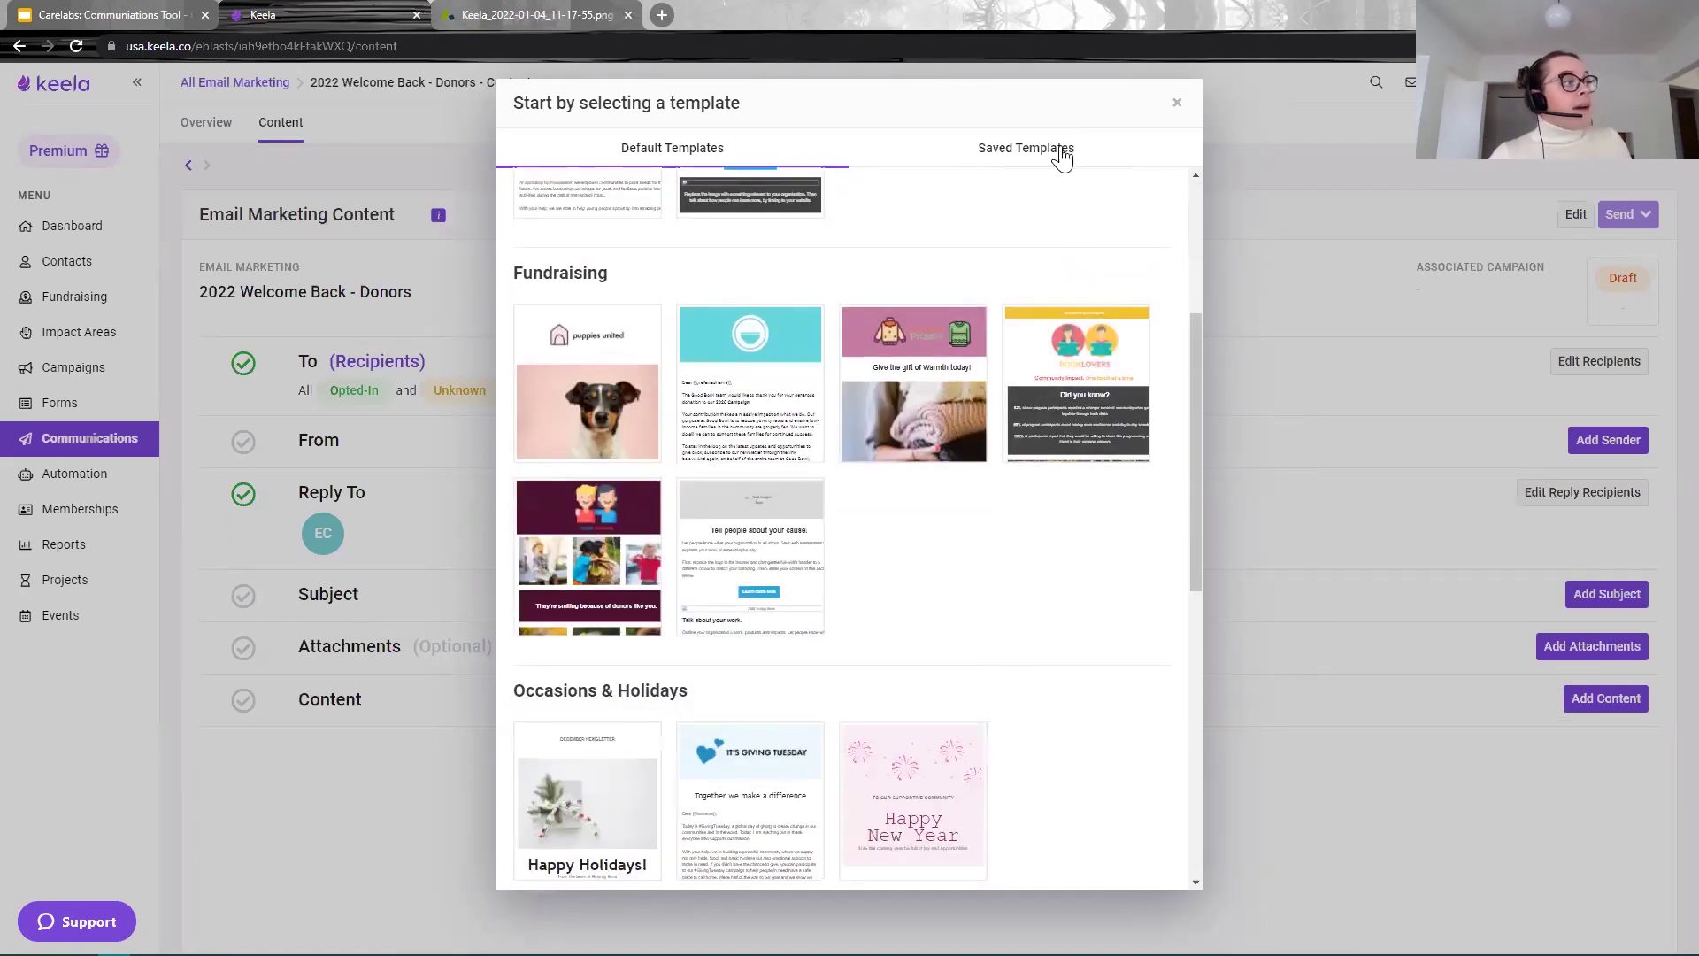
left_click(1061, 151)
mouse_move(902, 409)
left_click(926, 437)
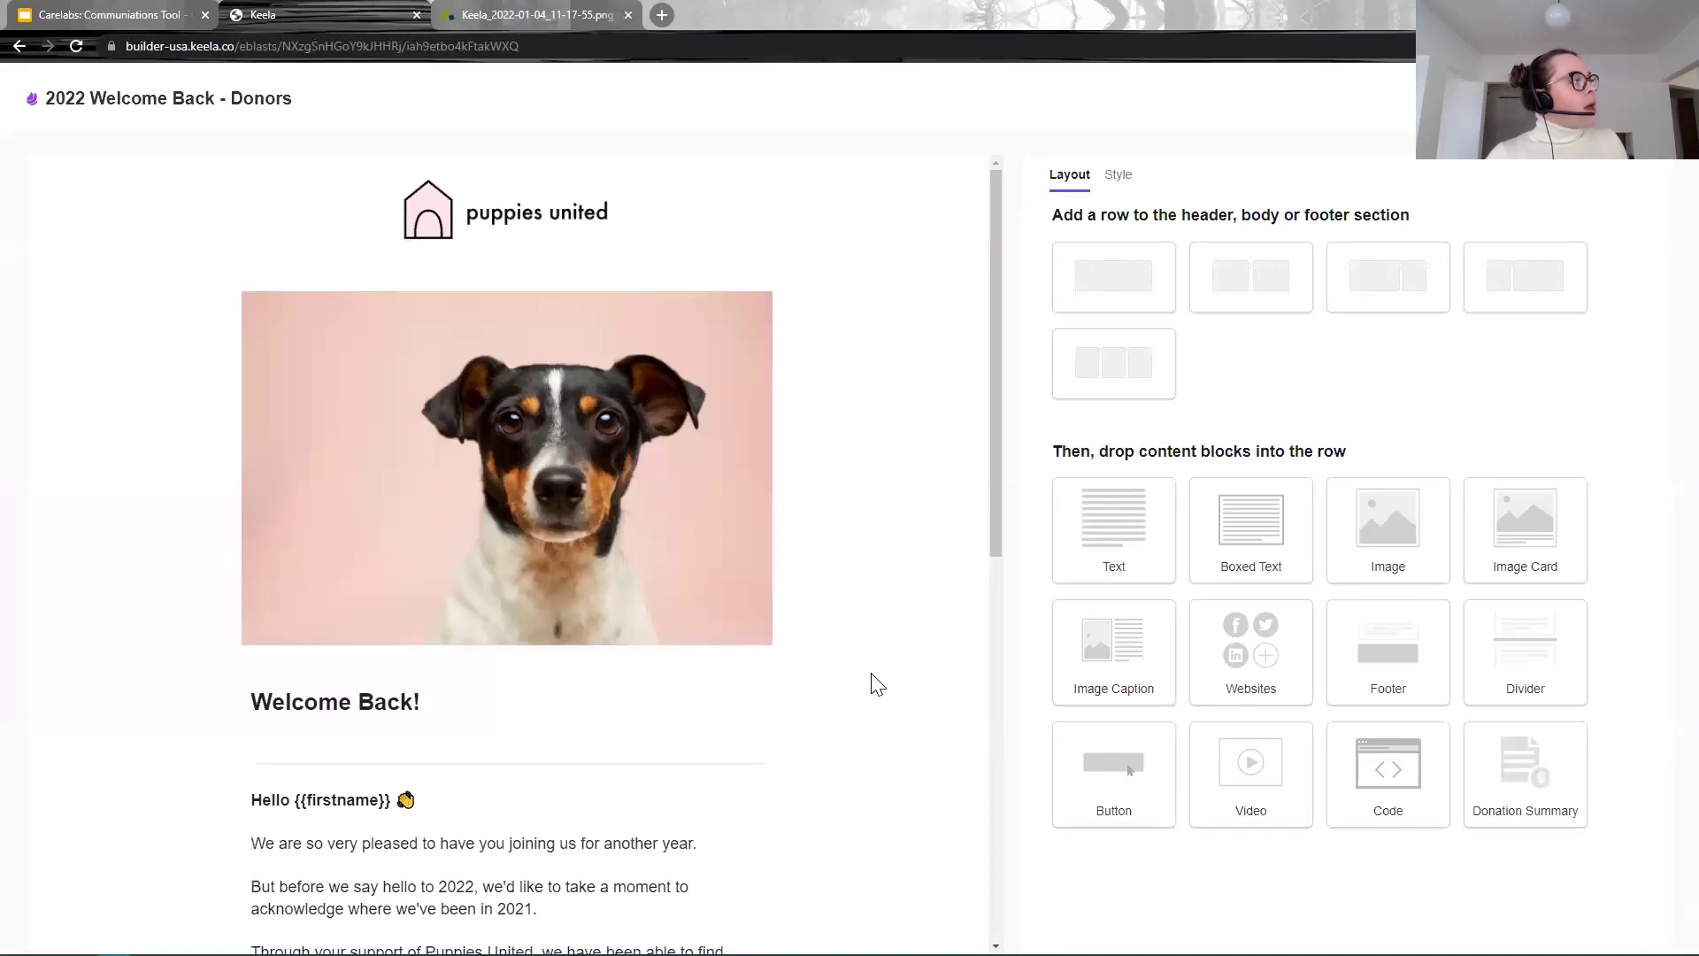
Step: Add a single-column row below the "Here's a summary of your generosity" text and place a Donation Summary block in it
scroll(861, 683, "down", 3)
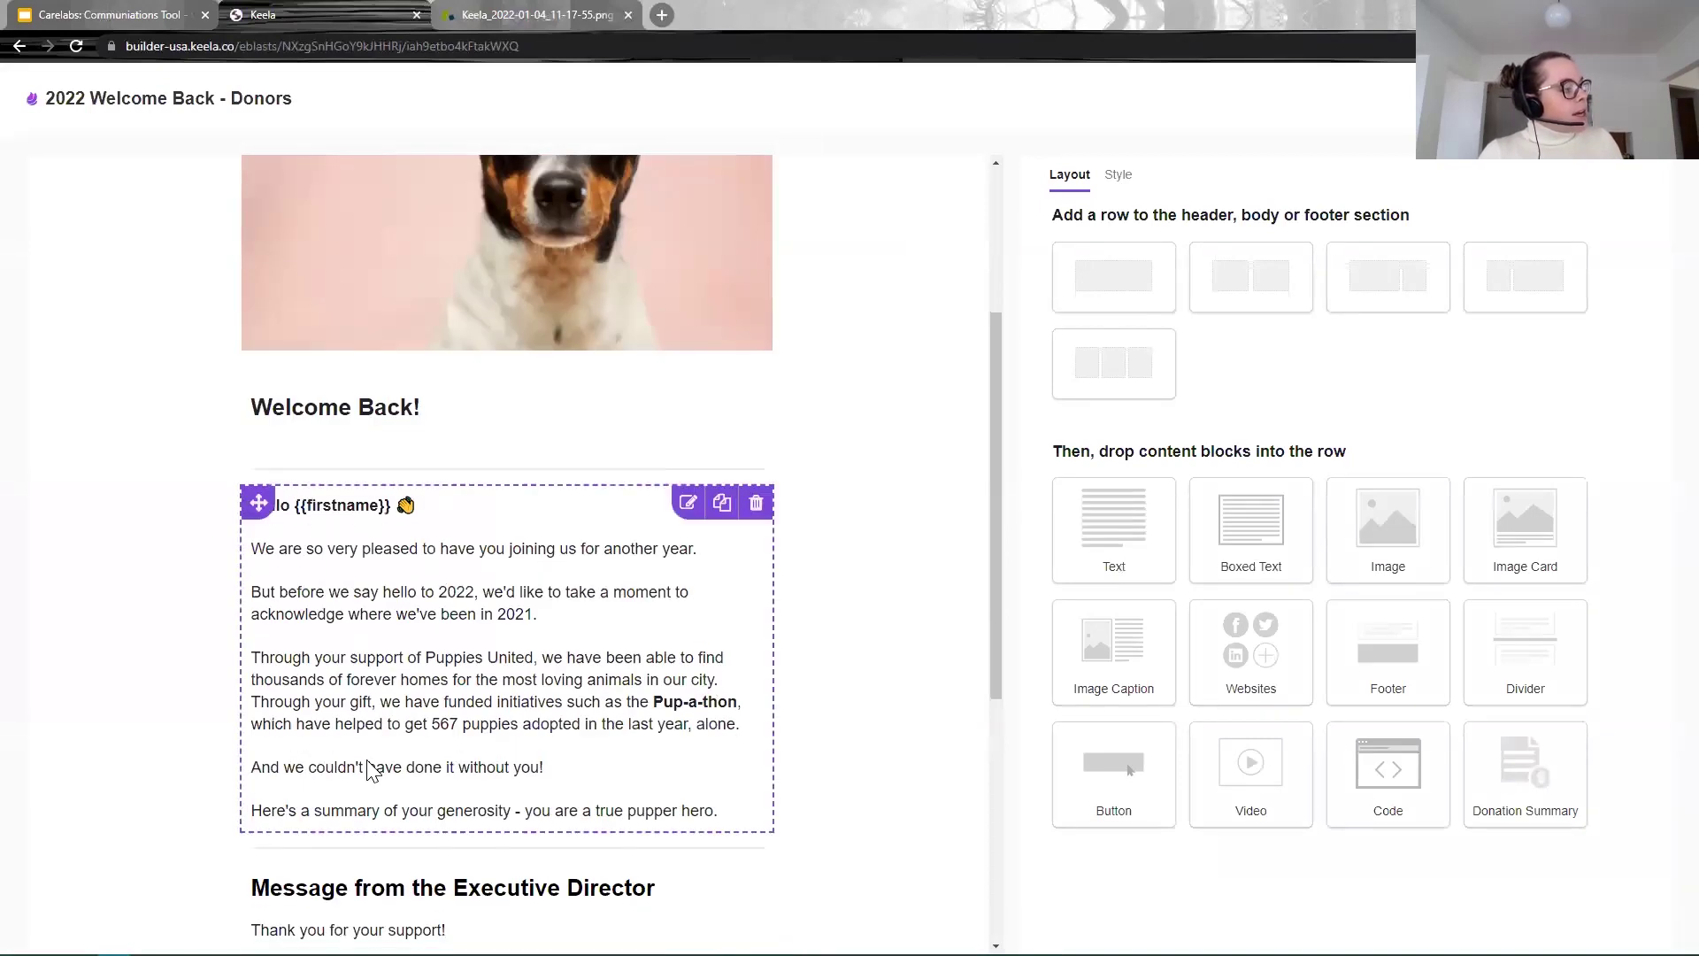
scroll(398, 708, "down", 2)
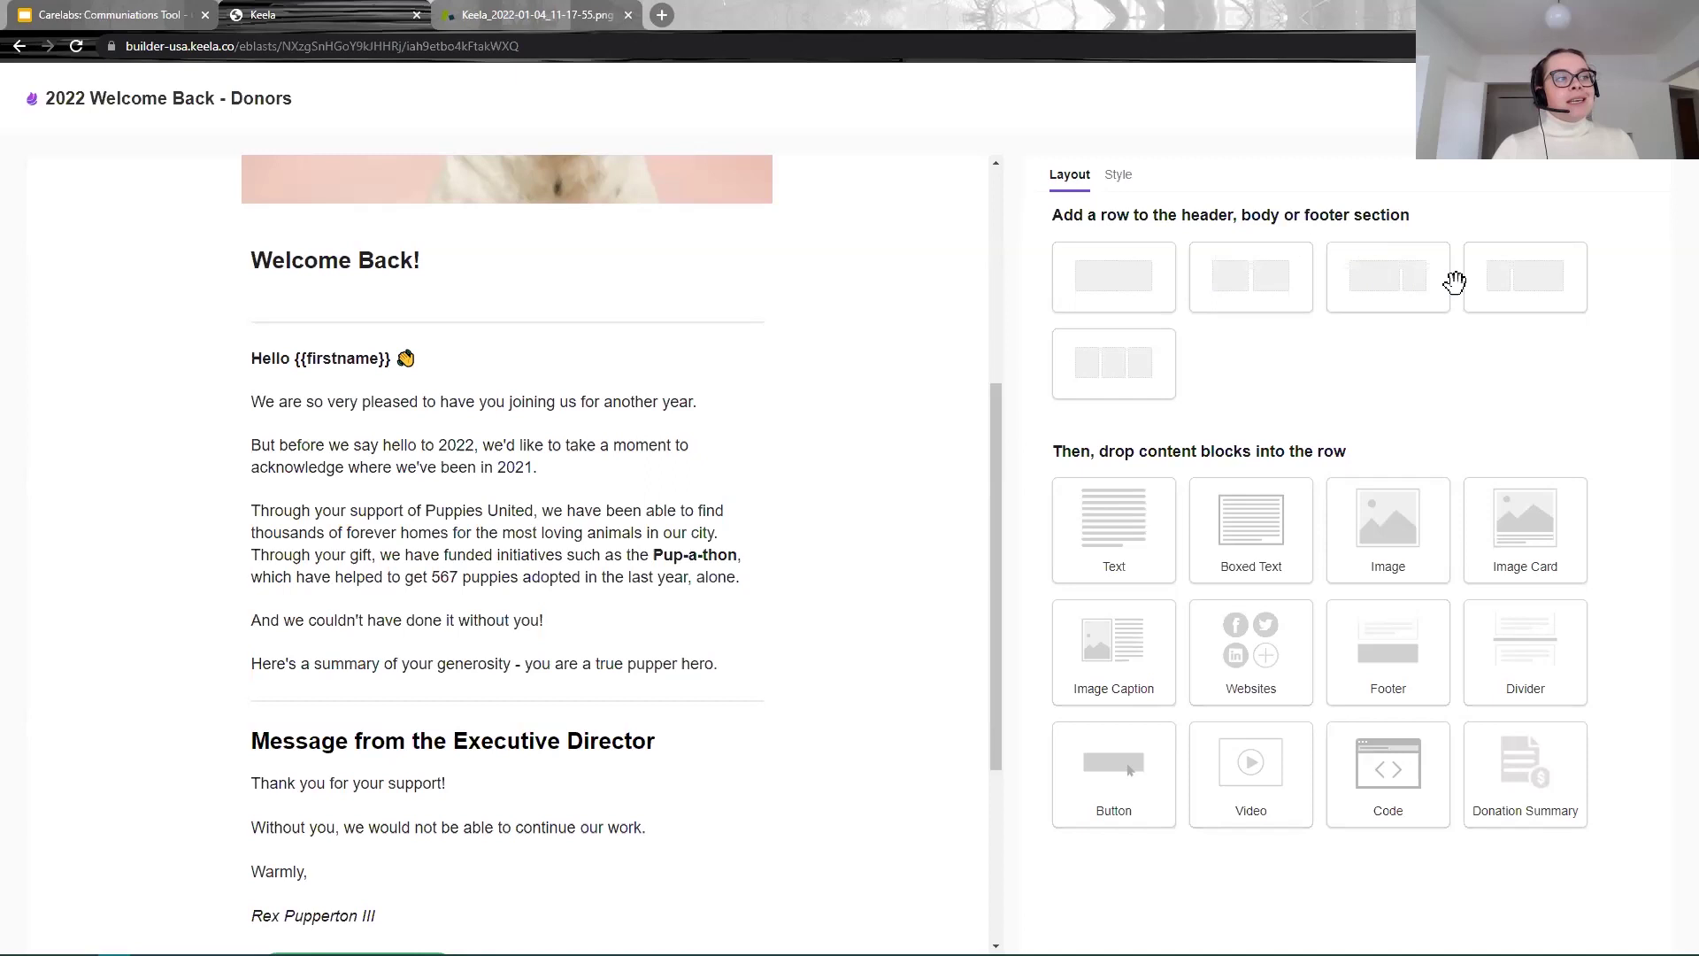
left_click_drag(1124, 255, 569, 687)
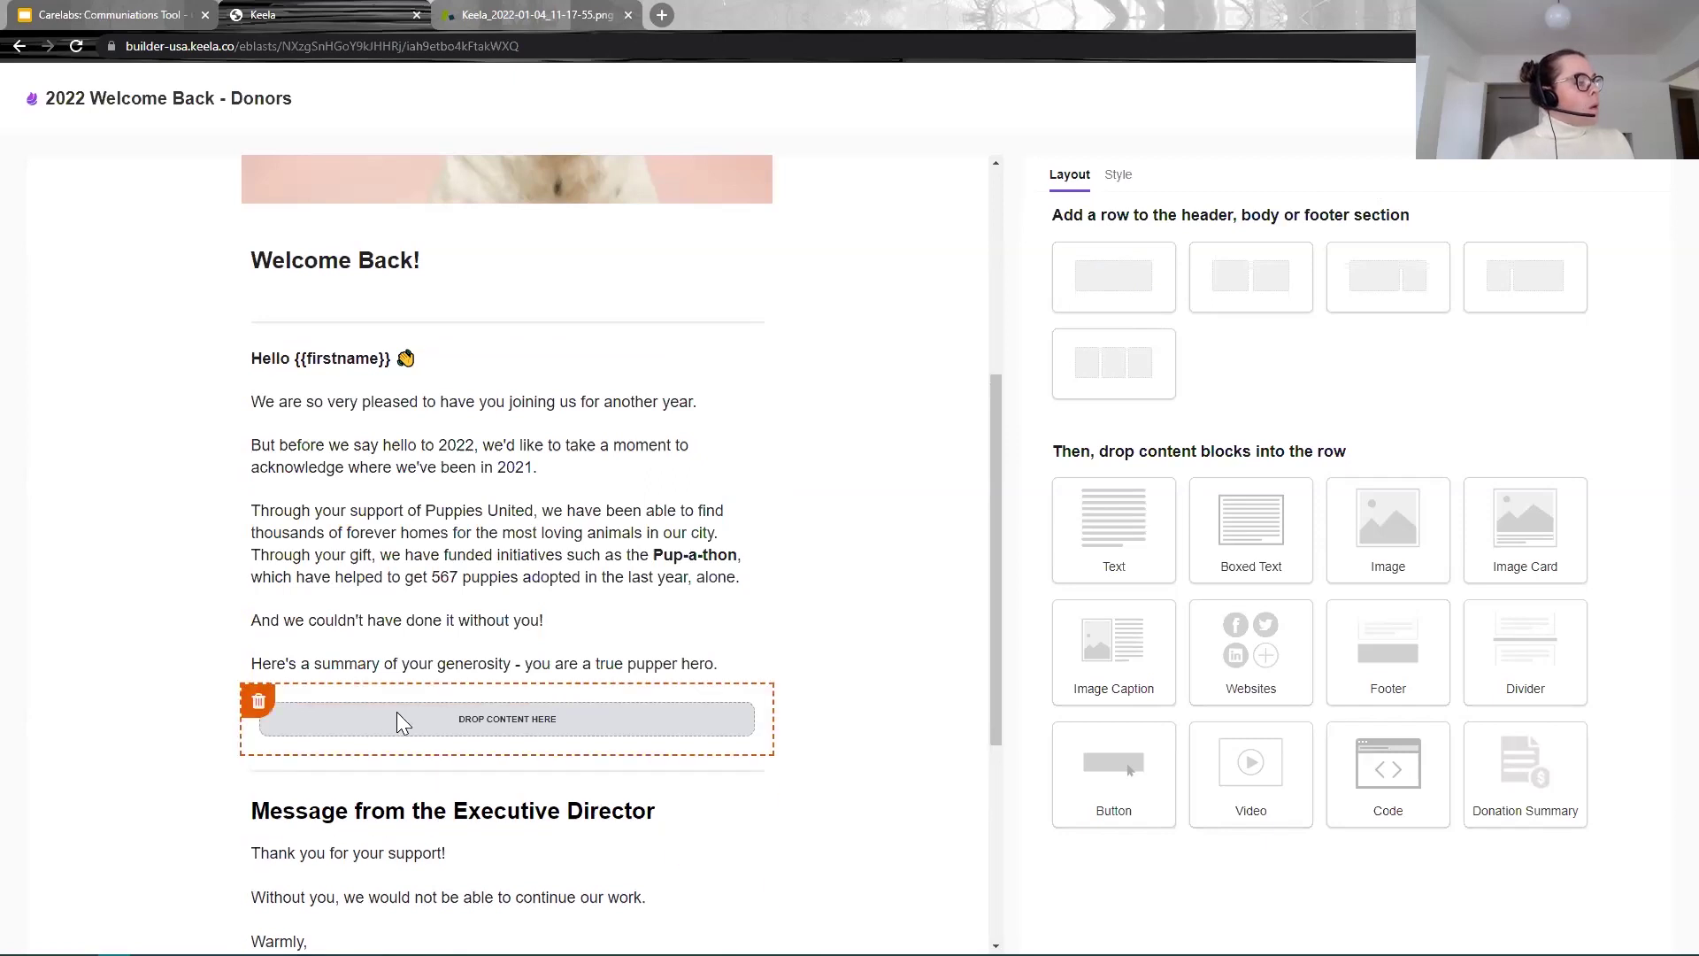
left_click_drag(1536, 759, 599, 732)
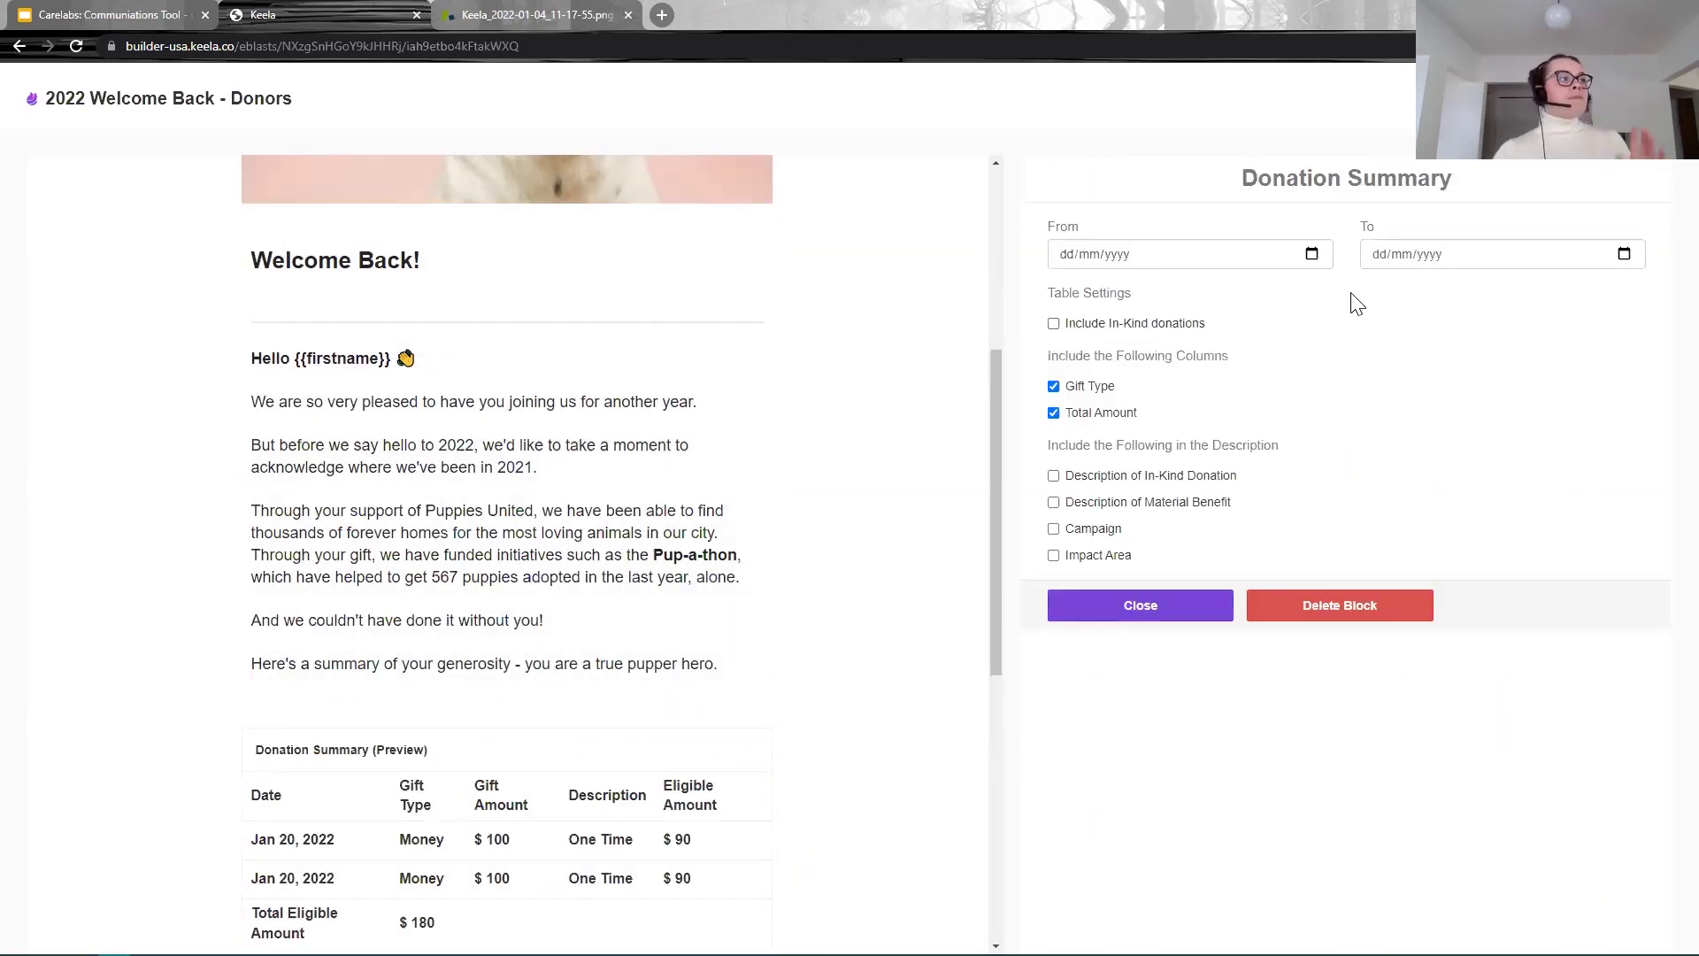
Step: Set the Donation Summary date range from 01/01/2021 to 01/01/2022
left_click(1311, 254)
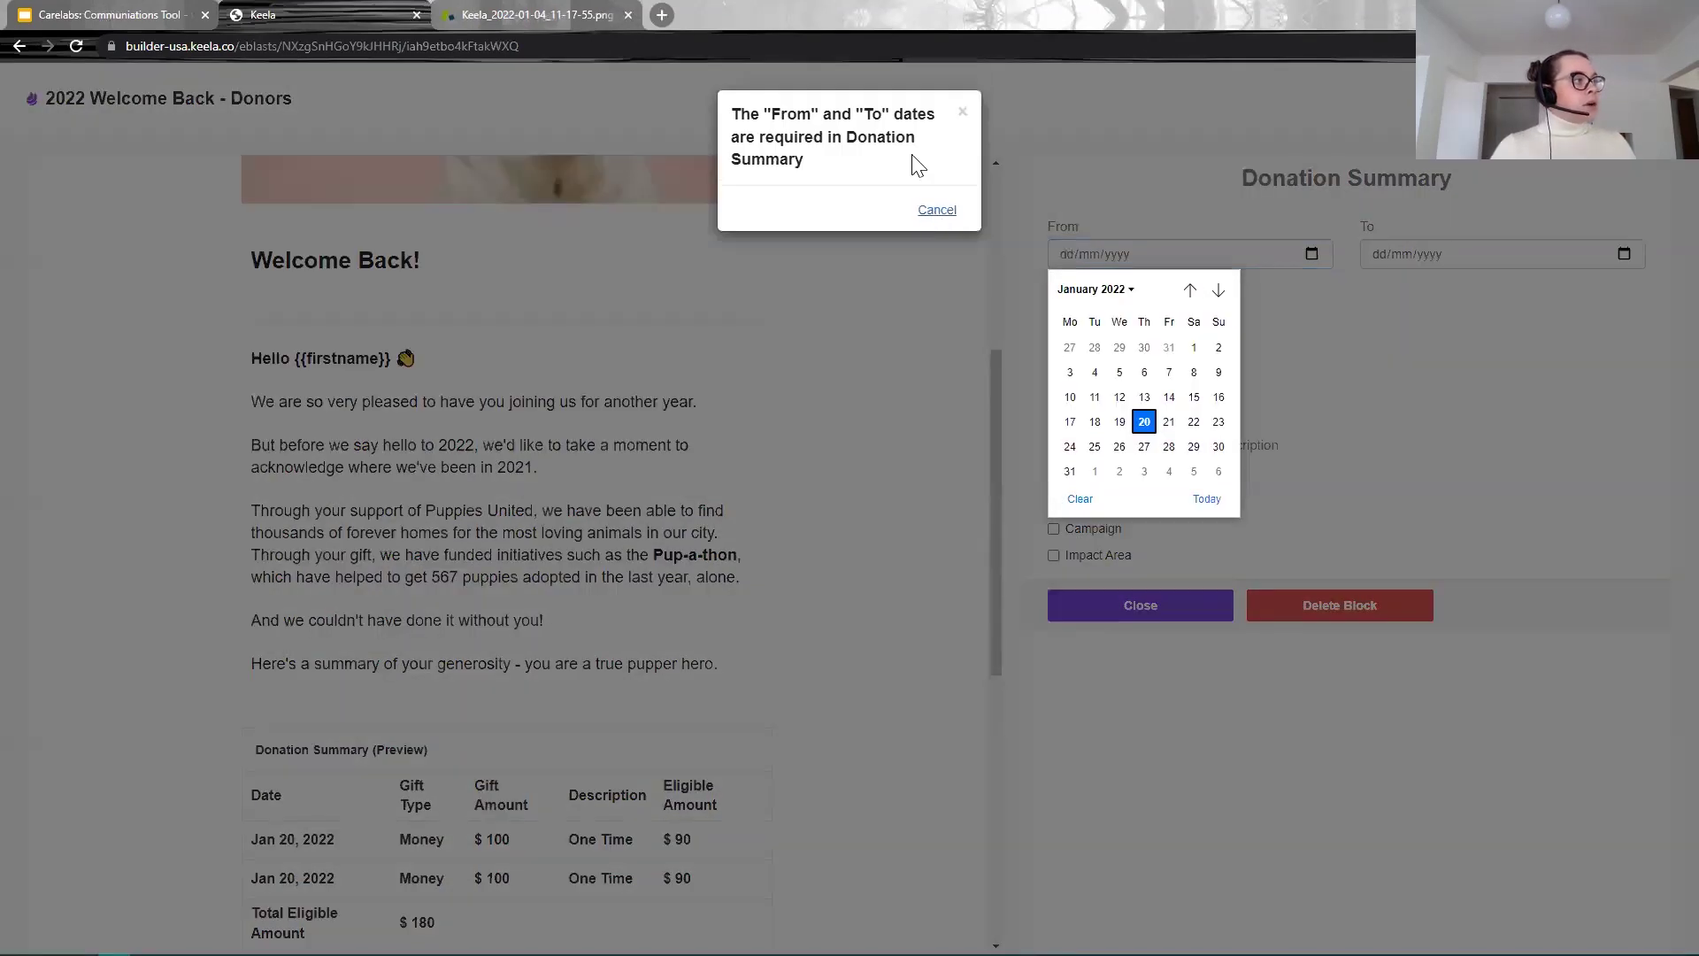
left_click(927, 214)
left_click(1311, 254)
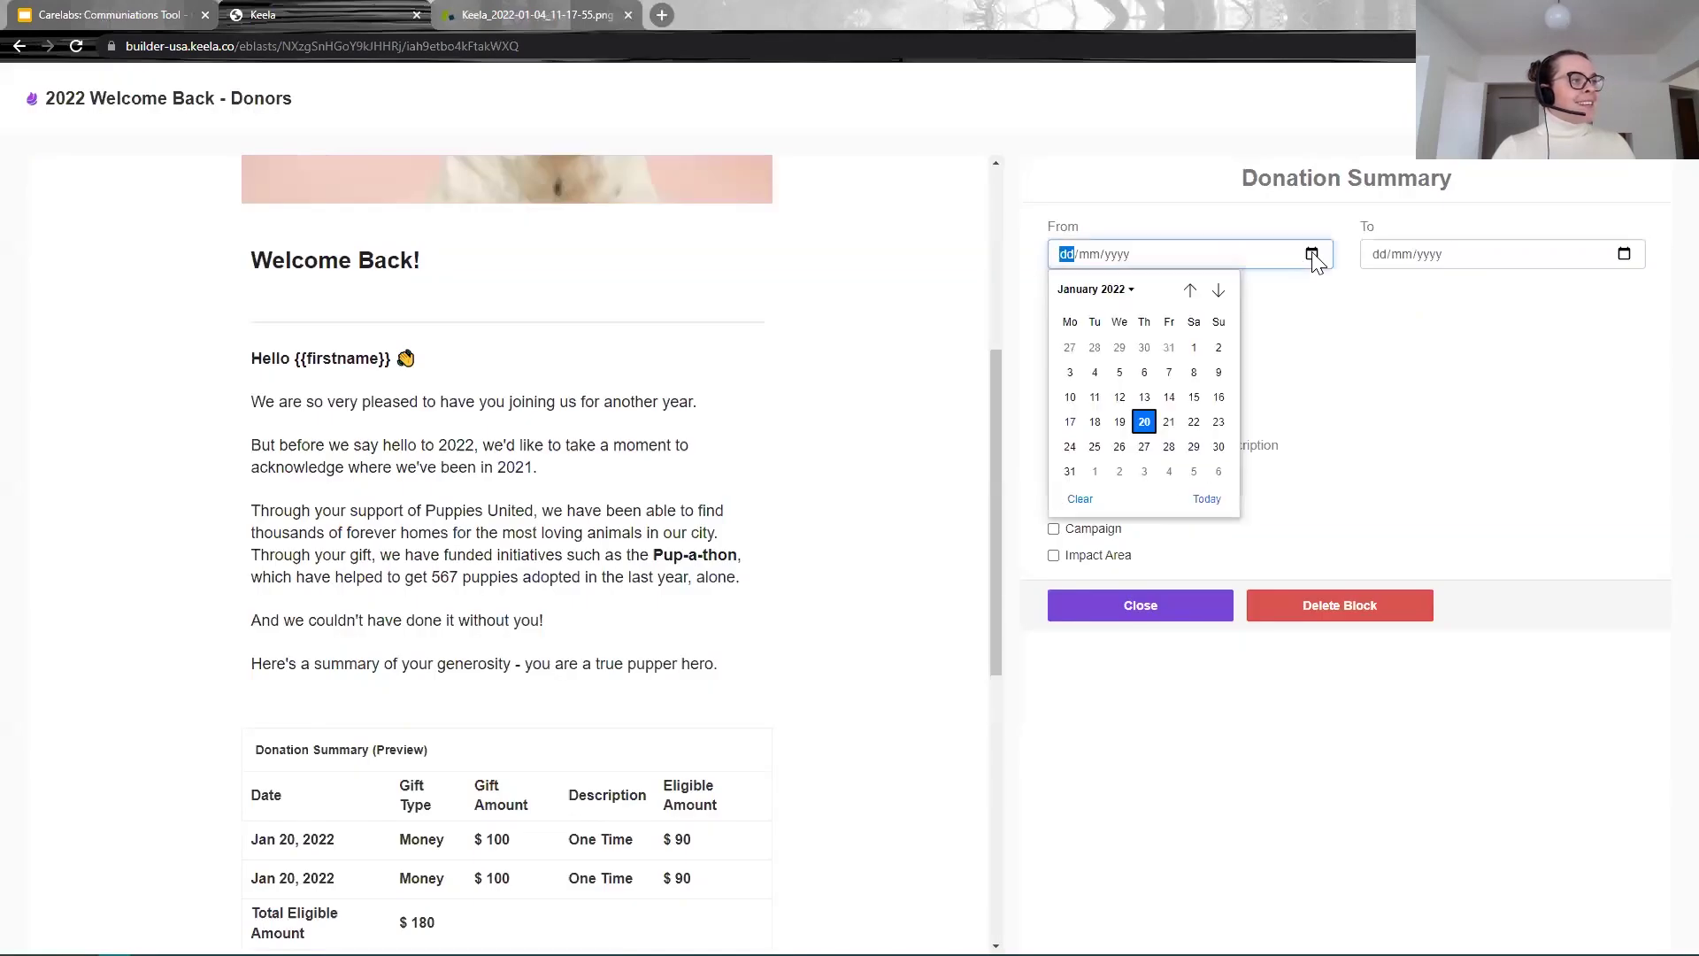
left_click(1110, 290)
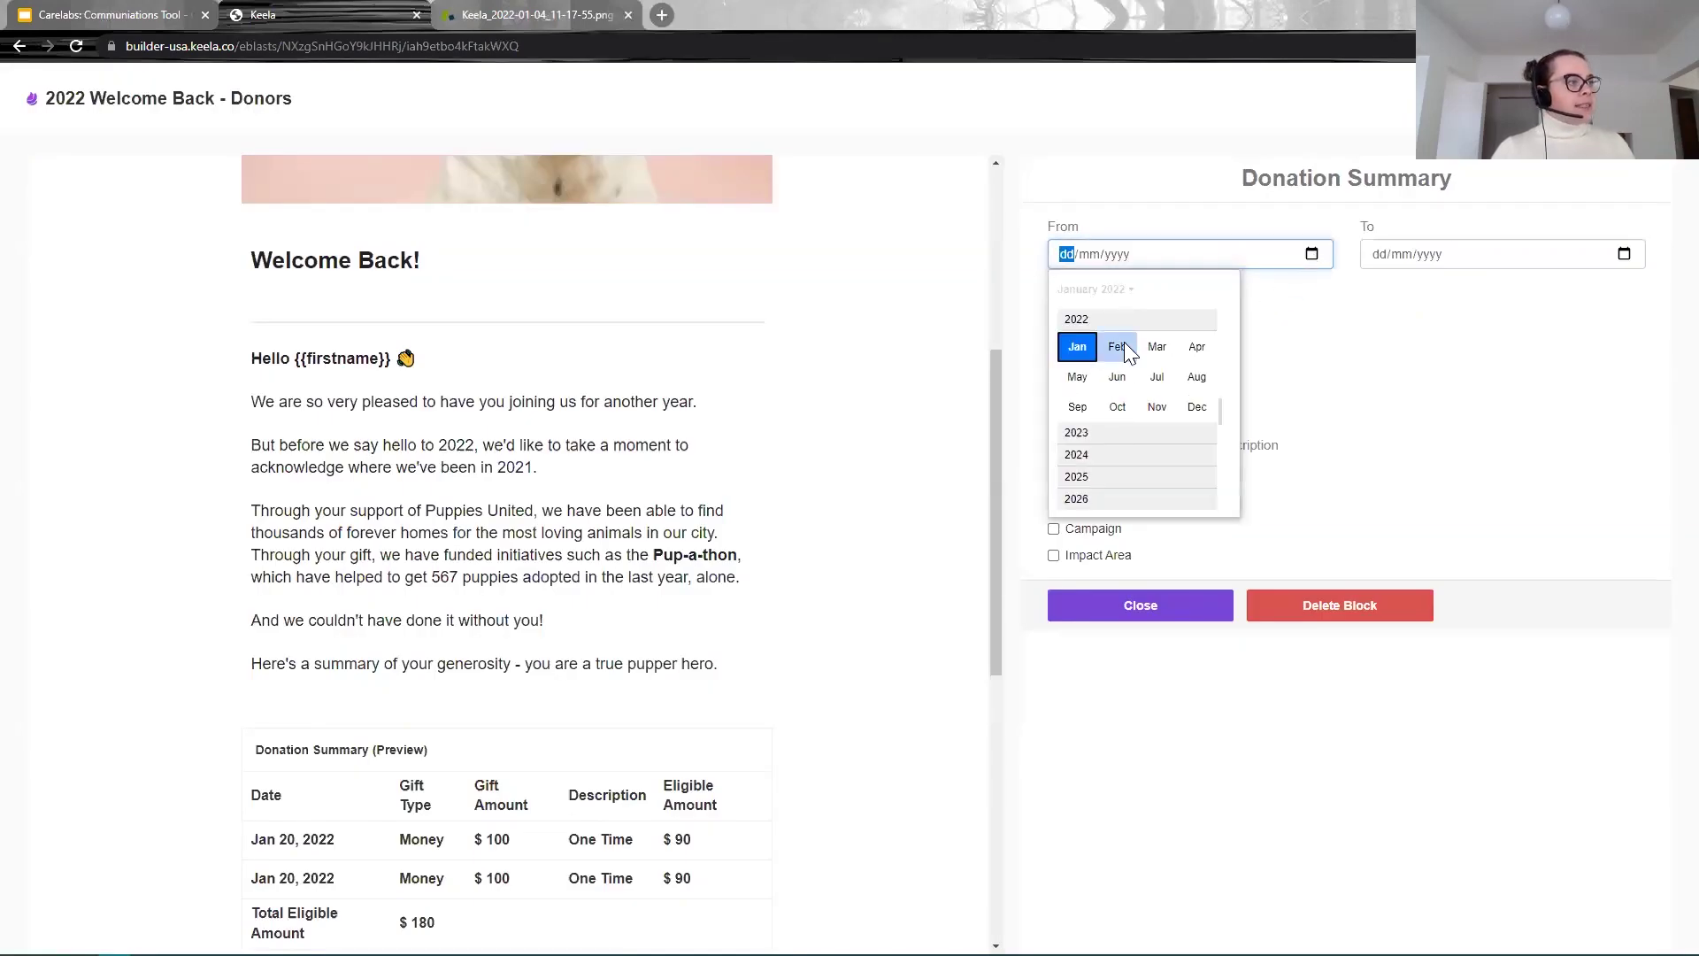
scroll(1119, 345, "up", 2)
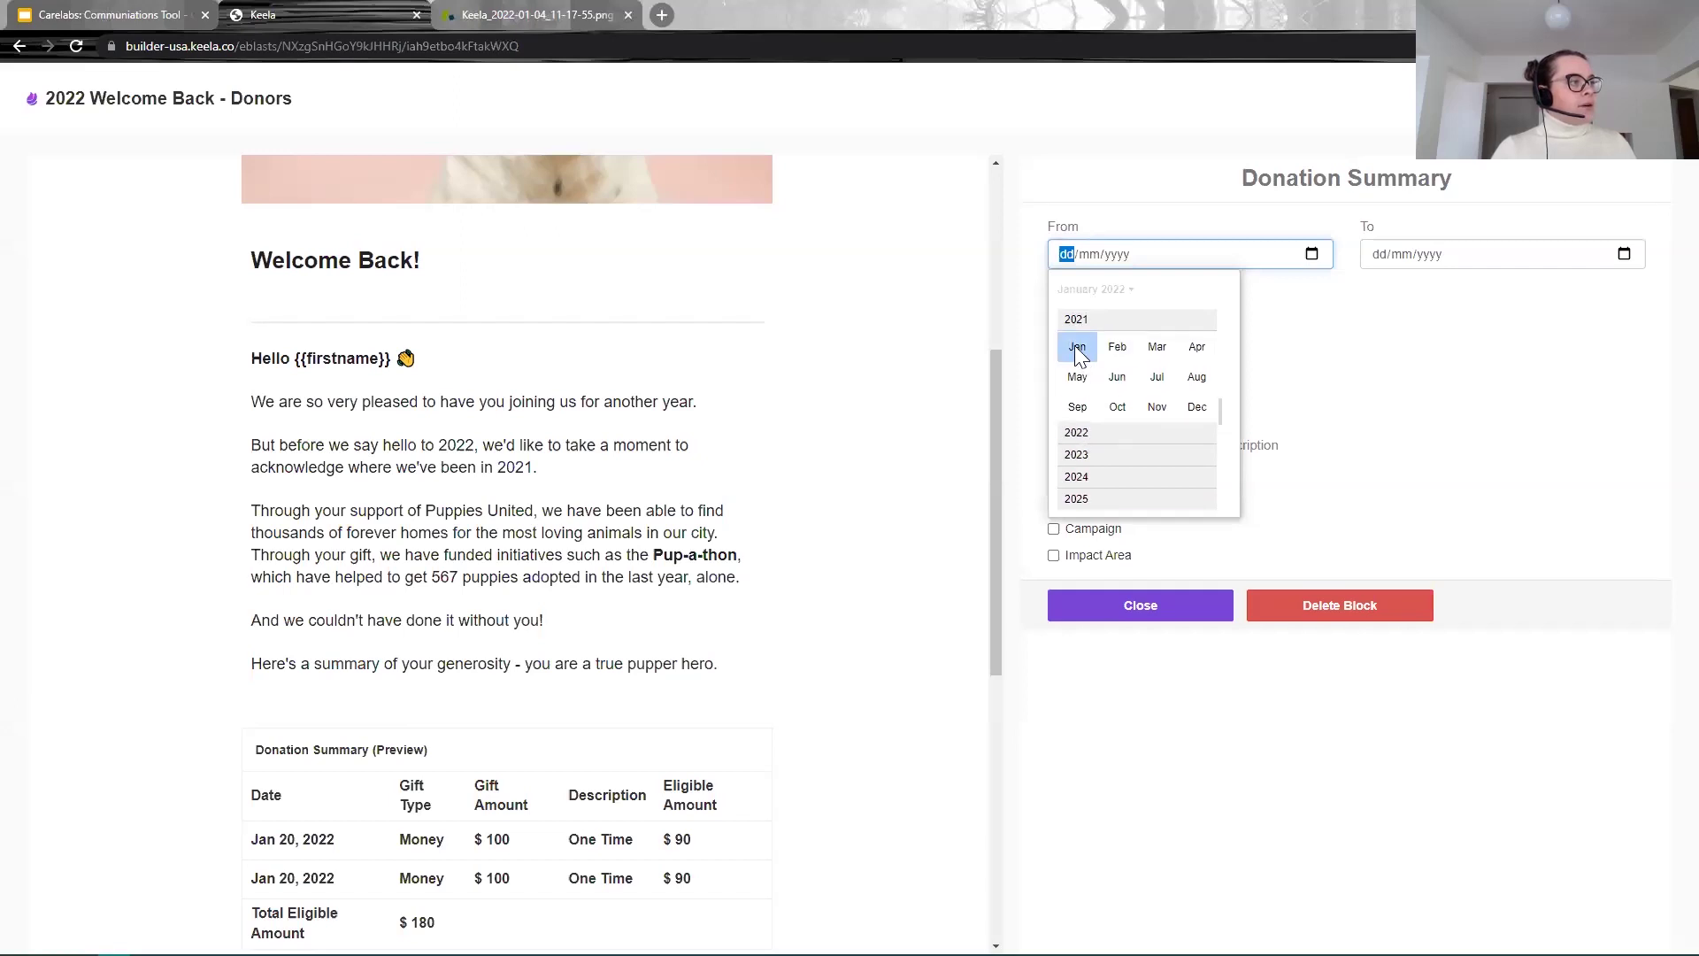
left_click(1077, 345)
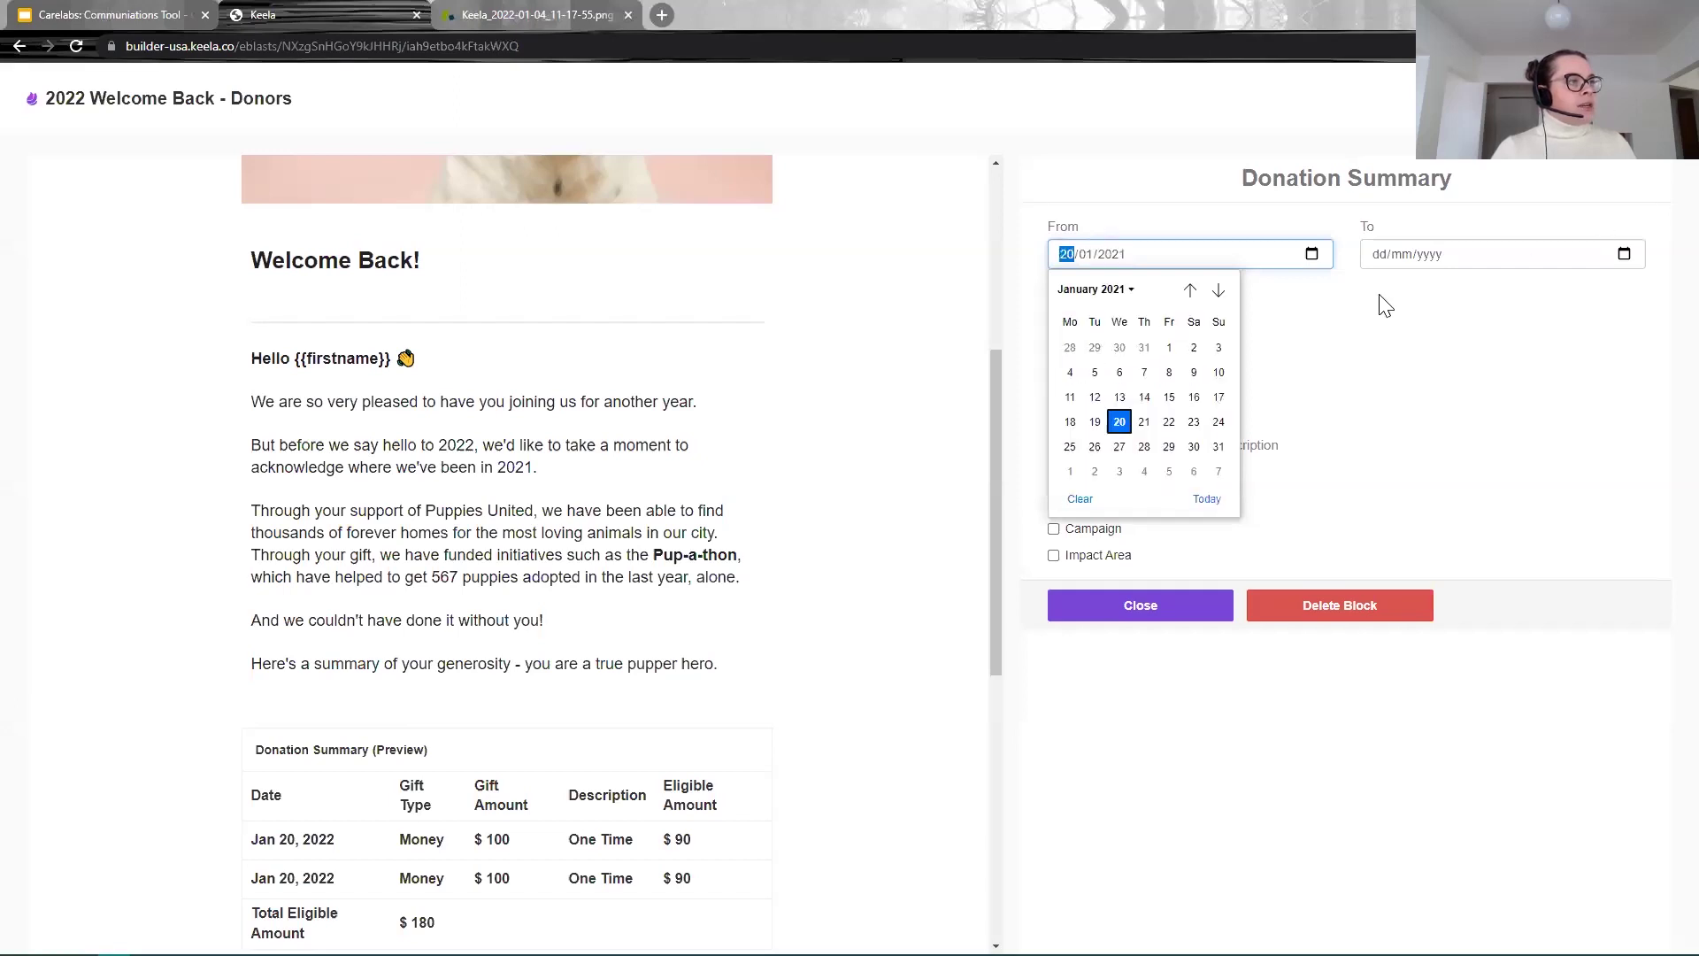
left_click(1169, 347)
left_click(1584, 265)
left_click(1633, 257)
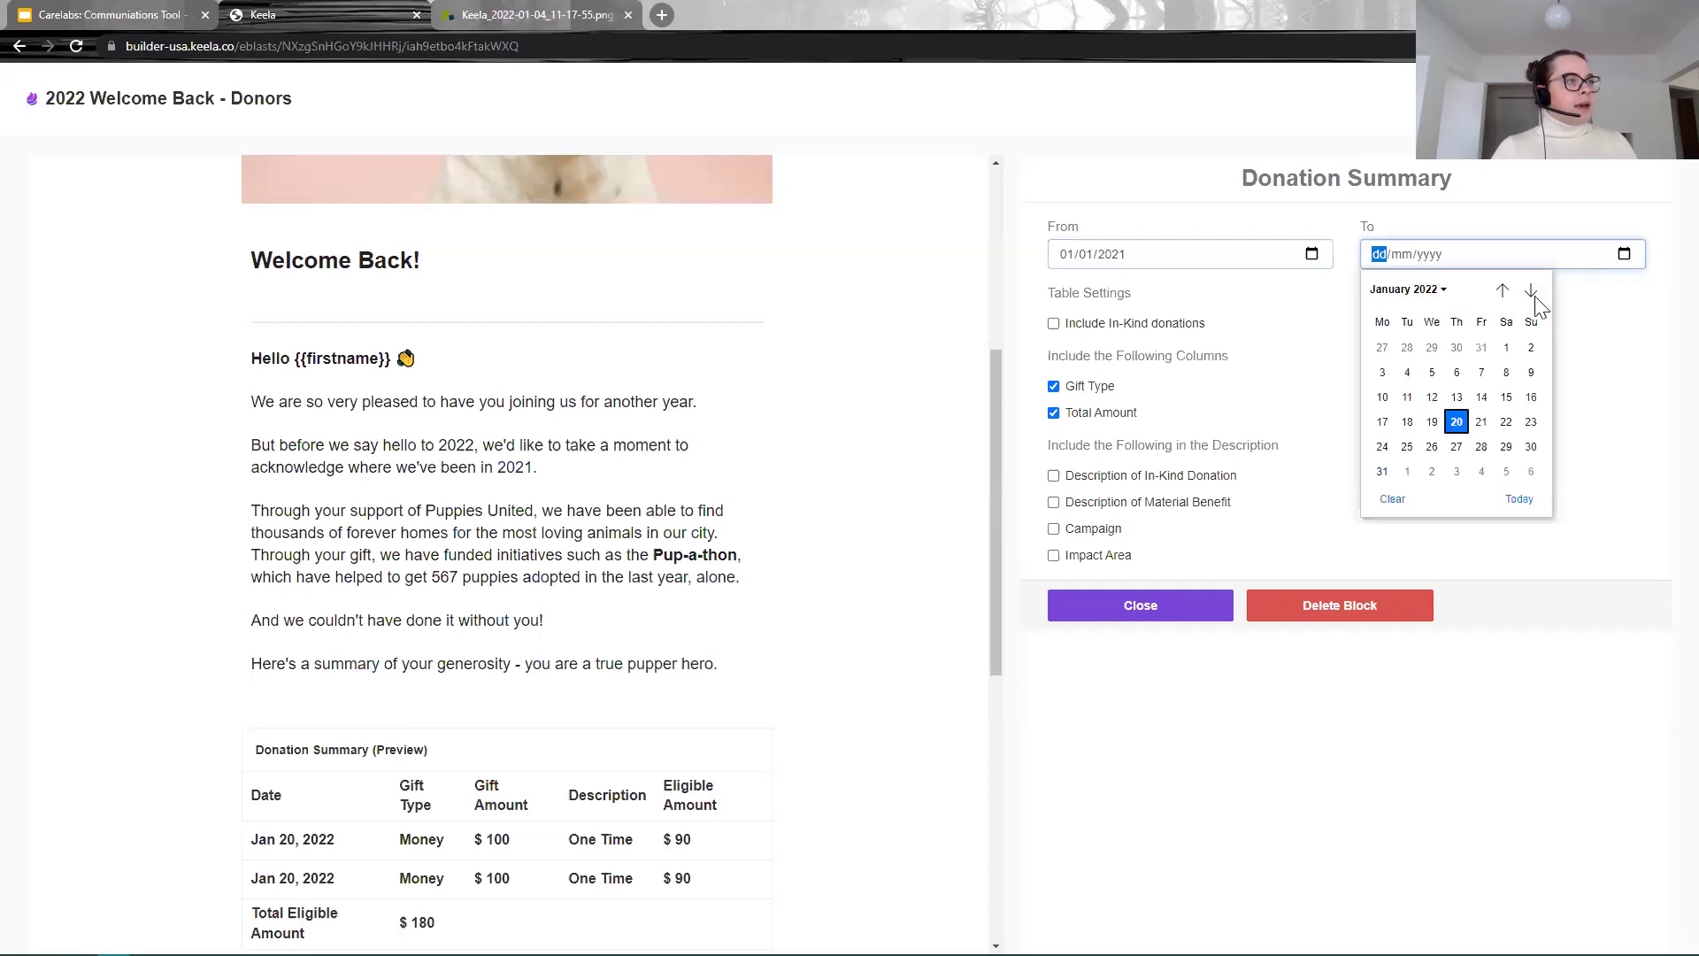
left_click(1502, 347)
left_click(1617, 407)
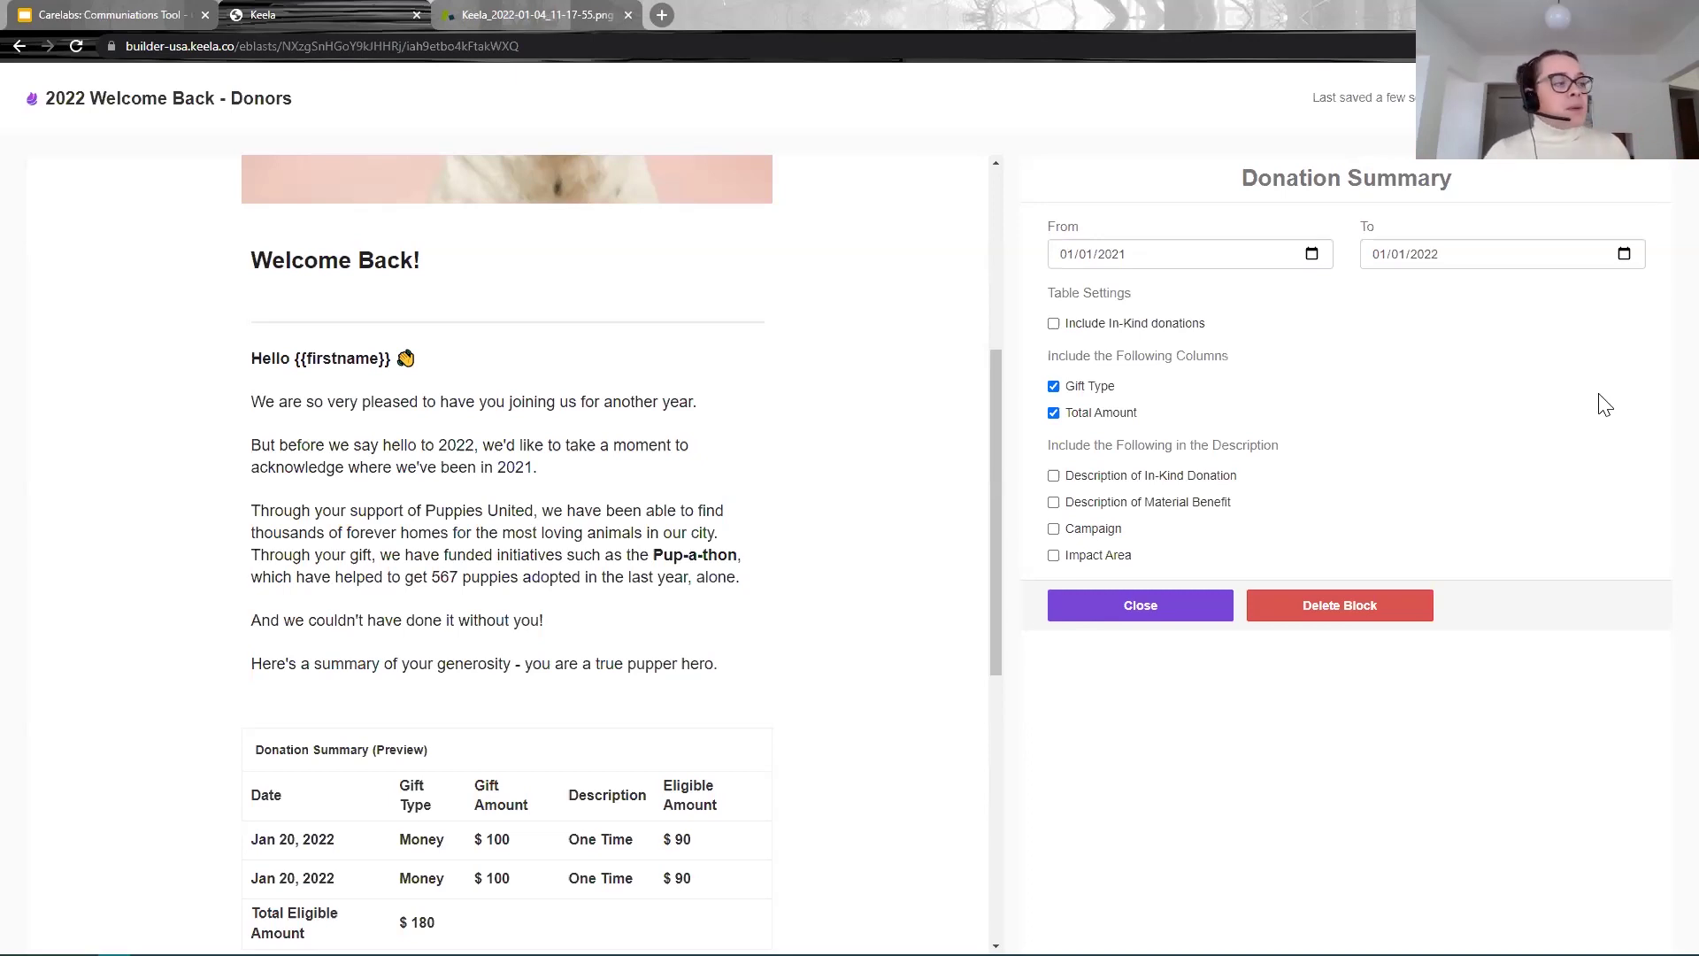
Step: Remove the Gift Type column from the donation summary, and switch the Total Amount off and back on
scroll(619, 673, "down", 2)
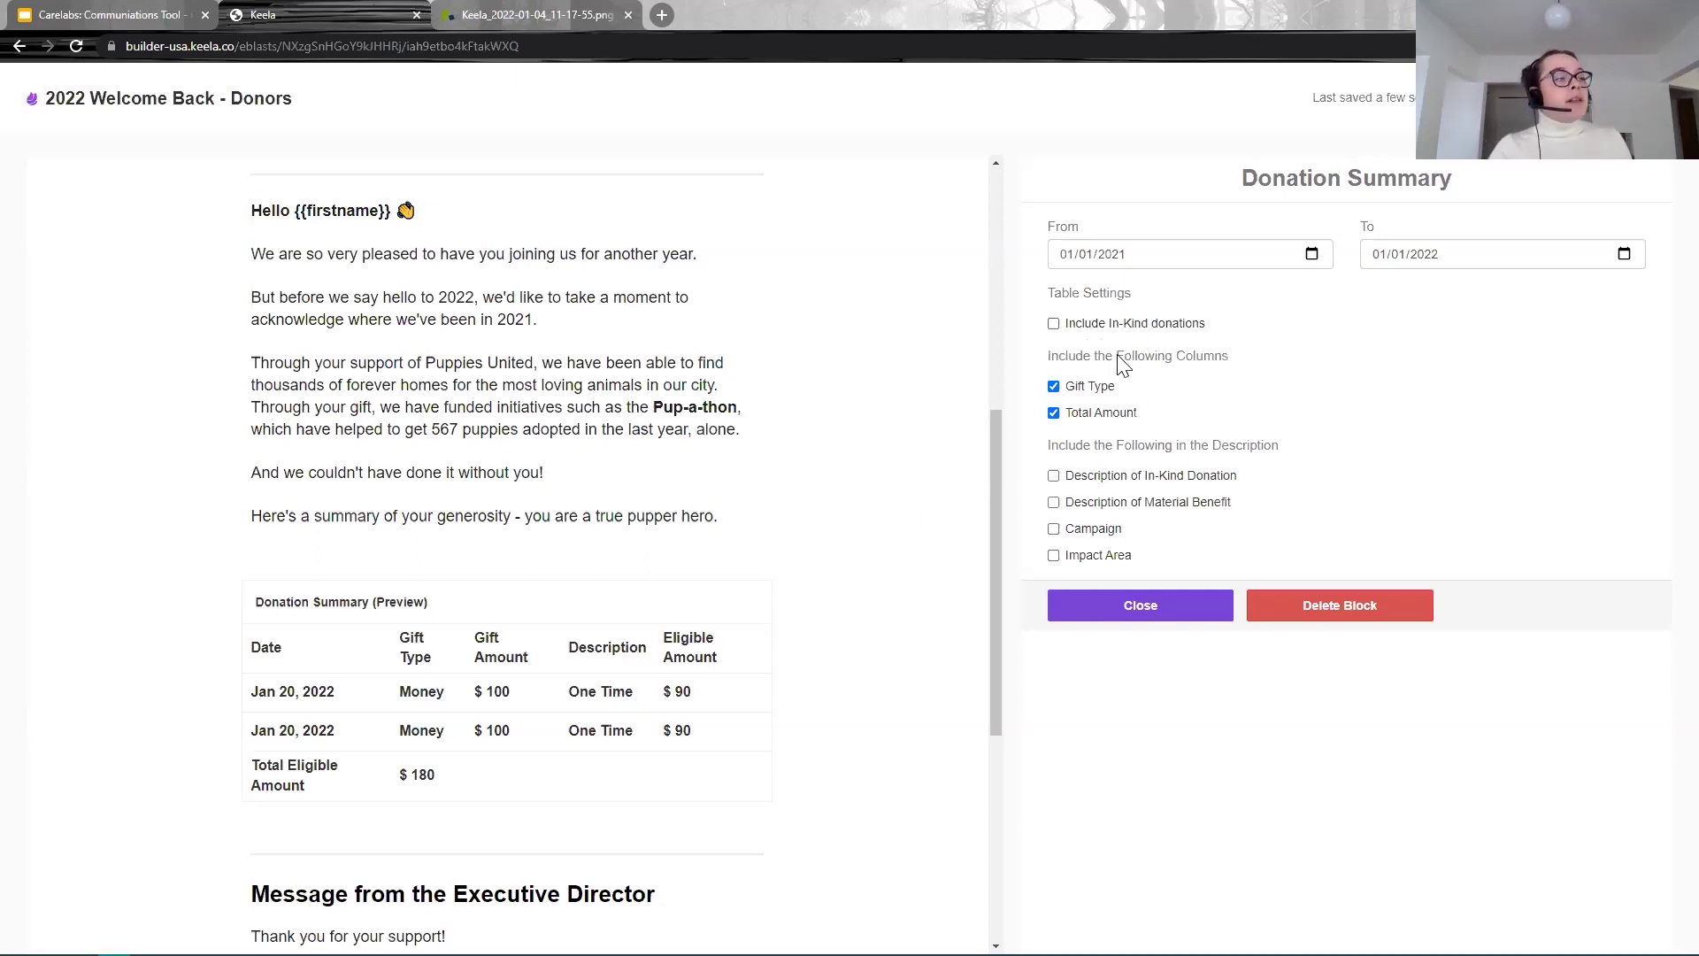
left_click(1076, 393)
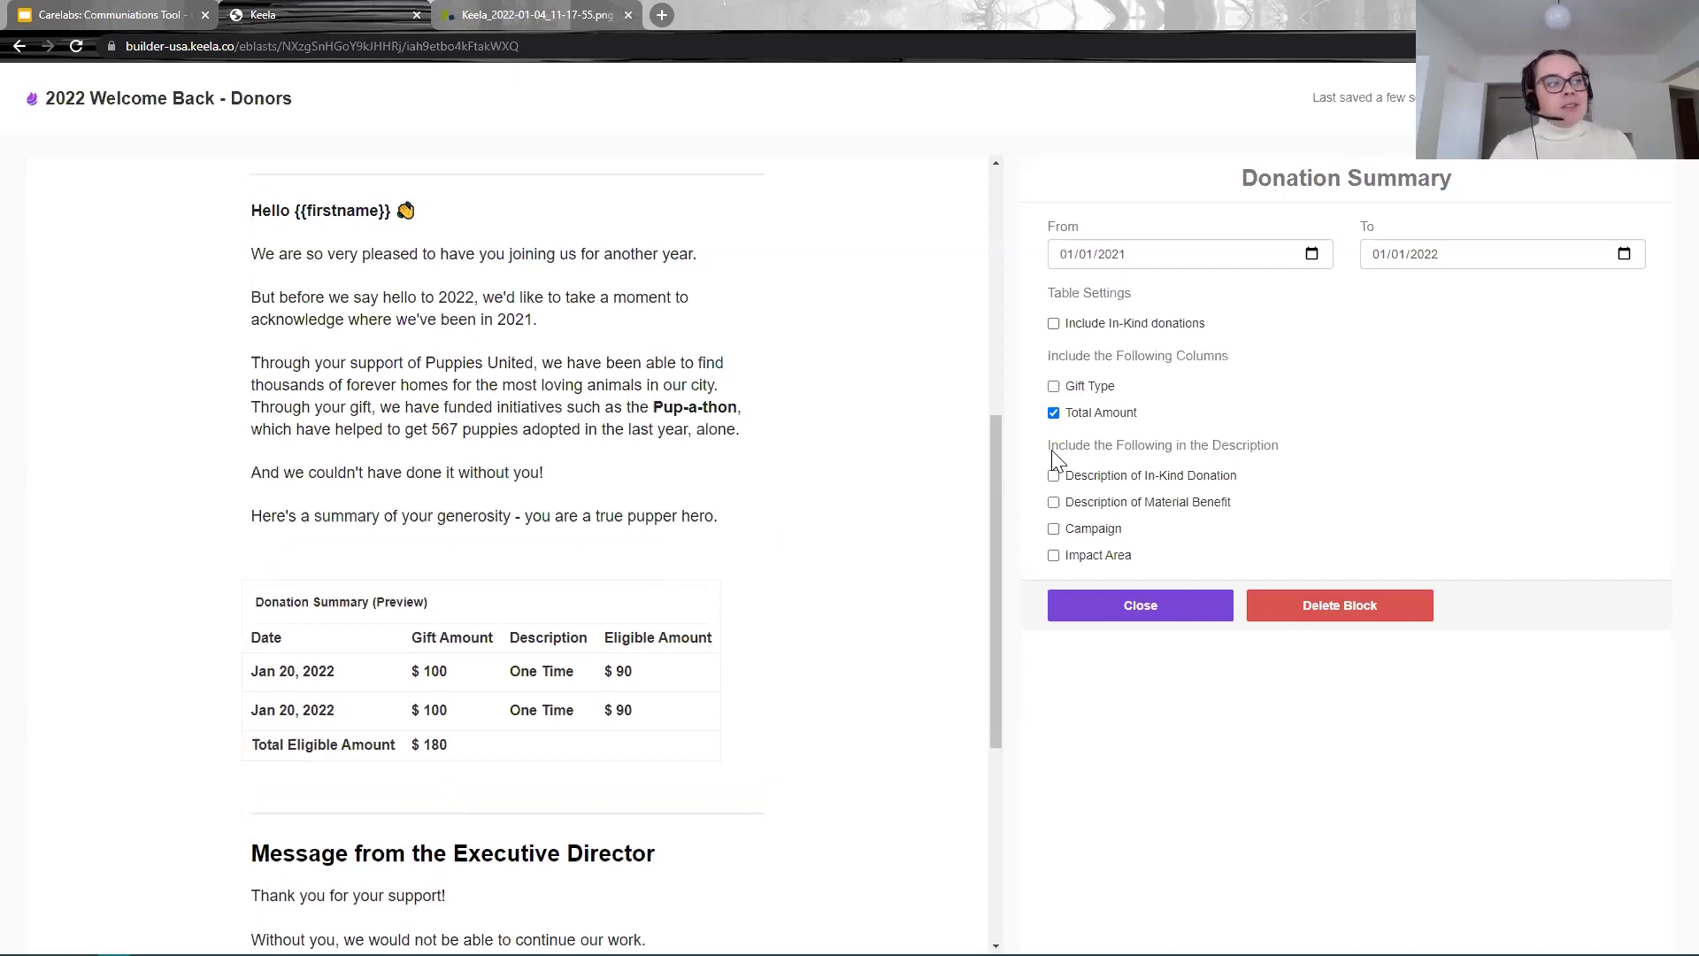
left_click(1071, 423)
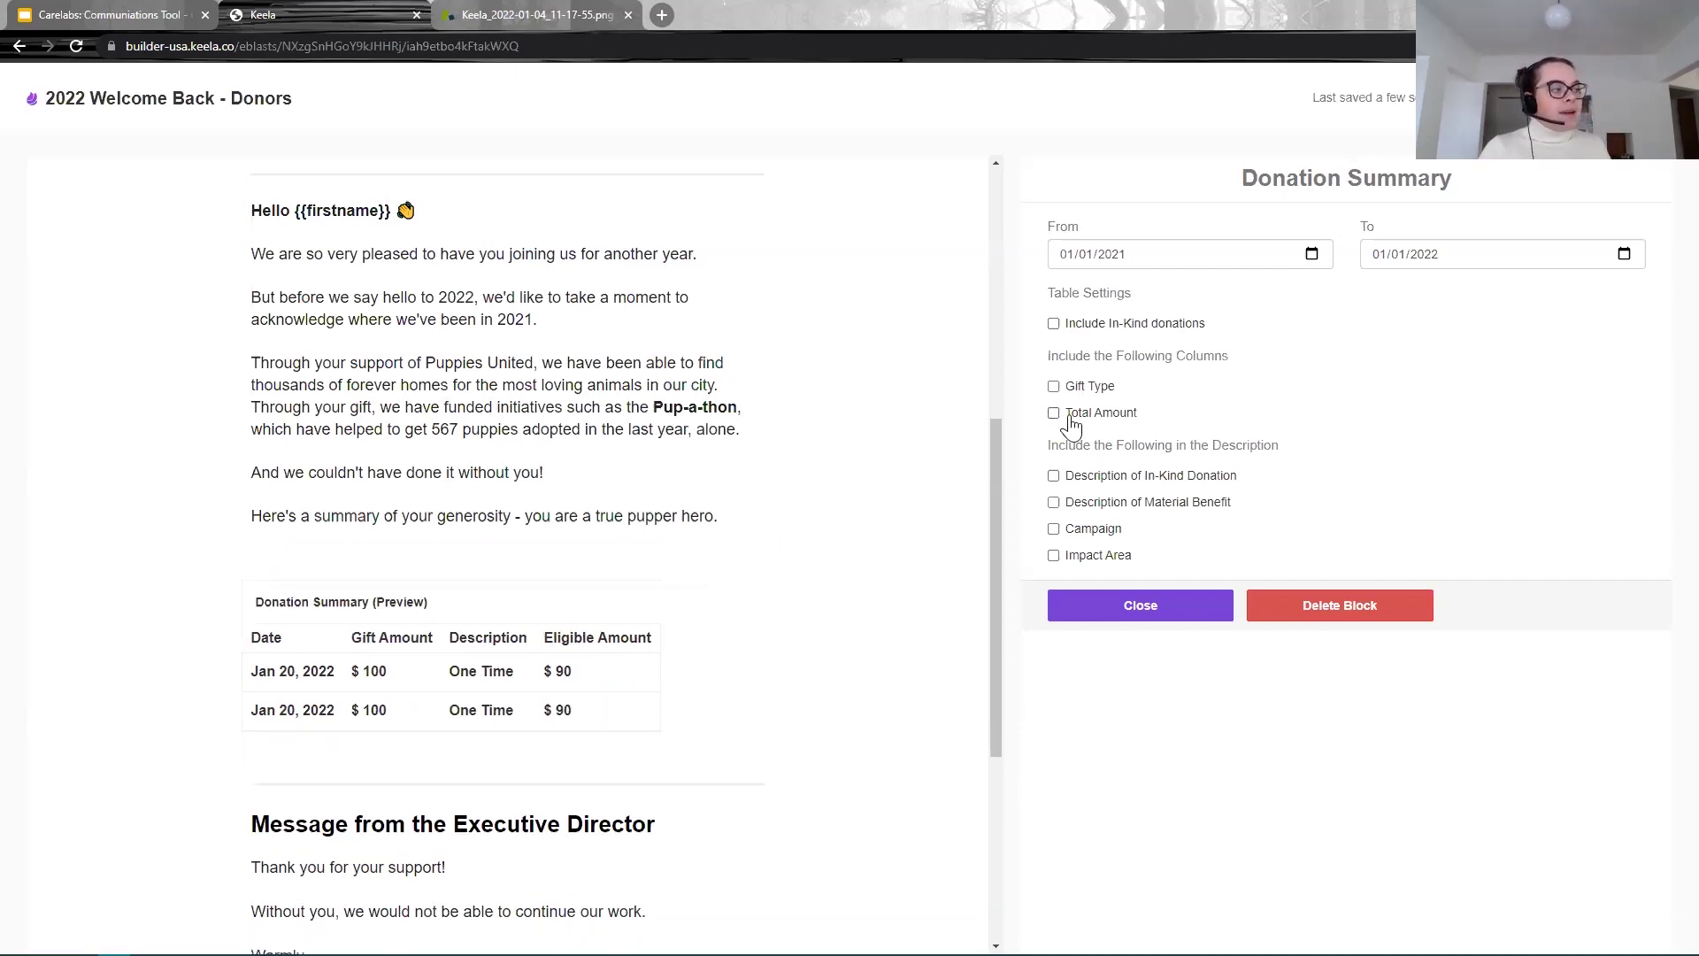
left_click(1072, 423)
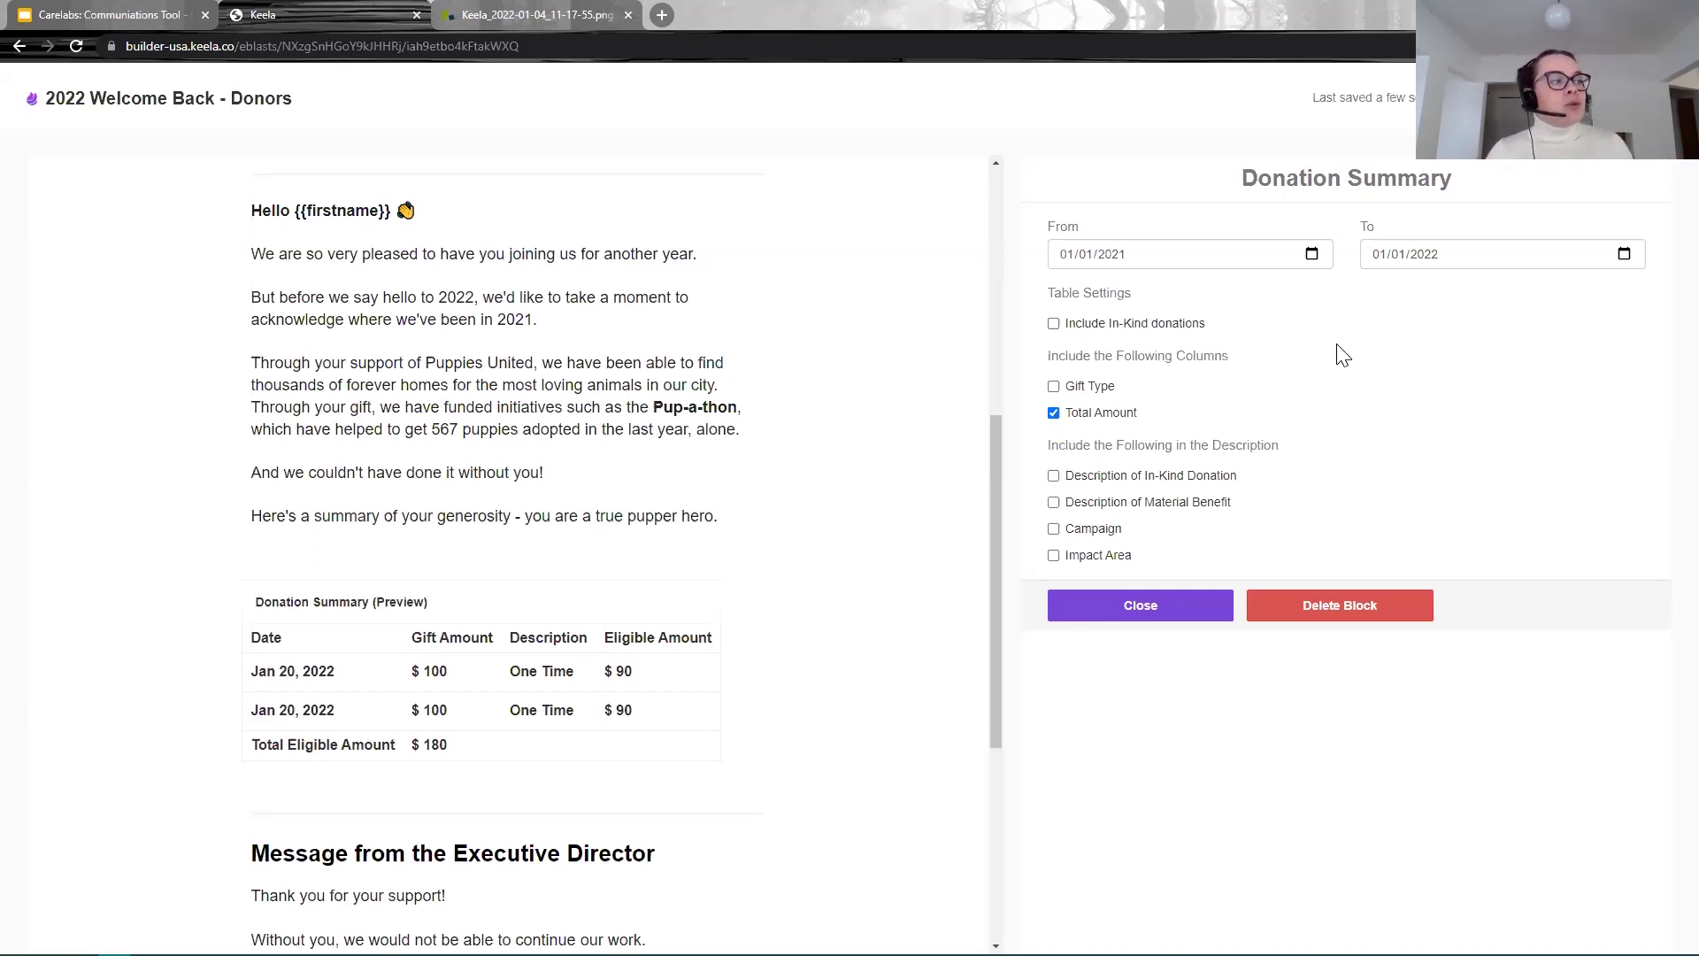
Step: Include Impact Area but not Campaign in the donation descriptions, and look over the email before returning to its content page
left_click(1075, 534)
left_click(1090, 567)
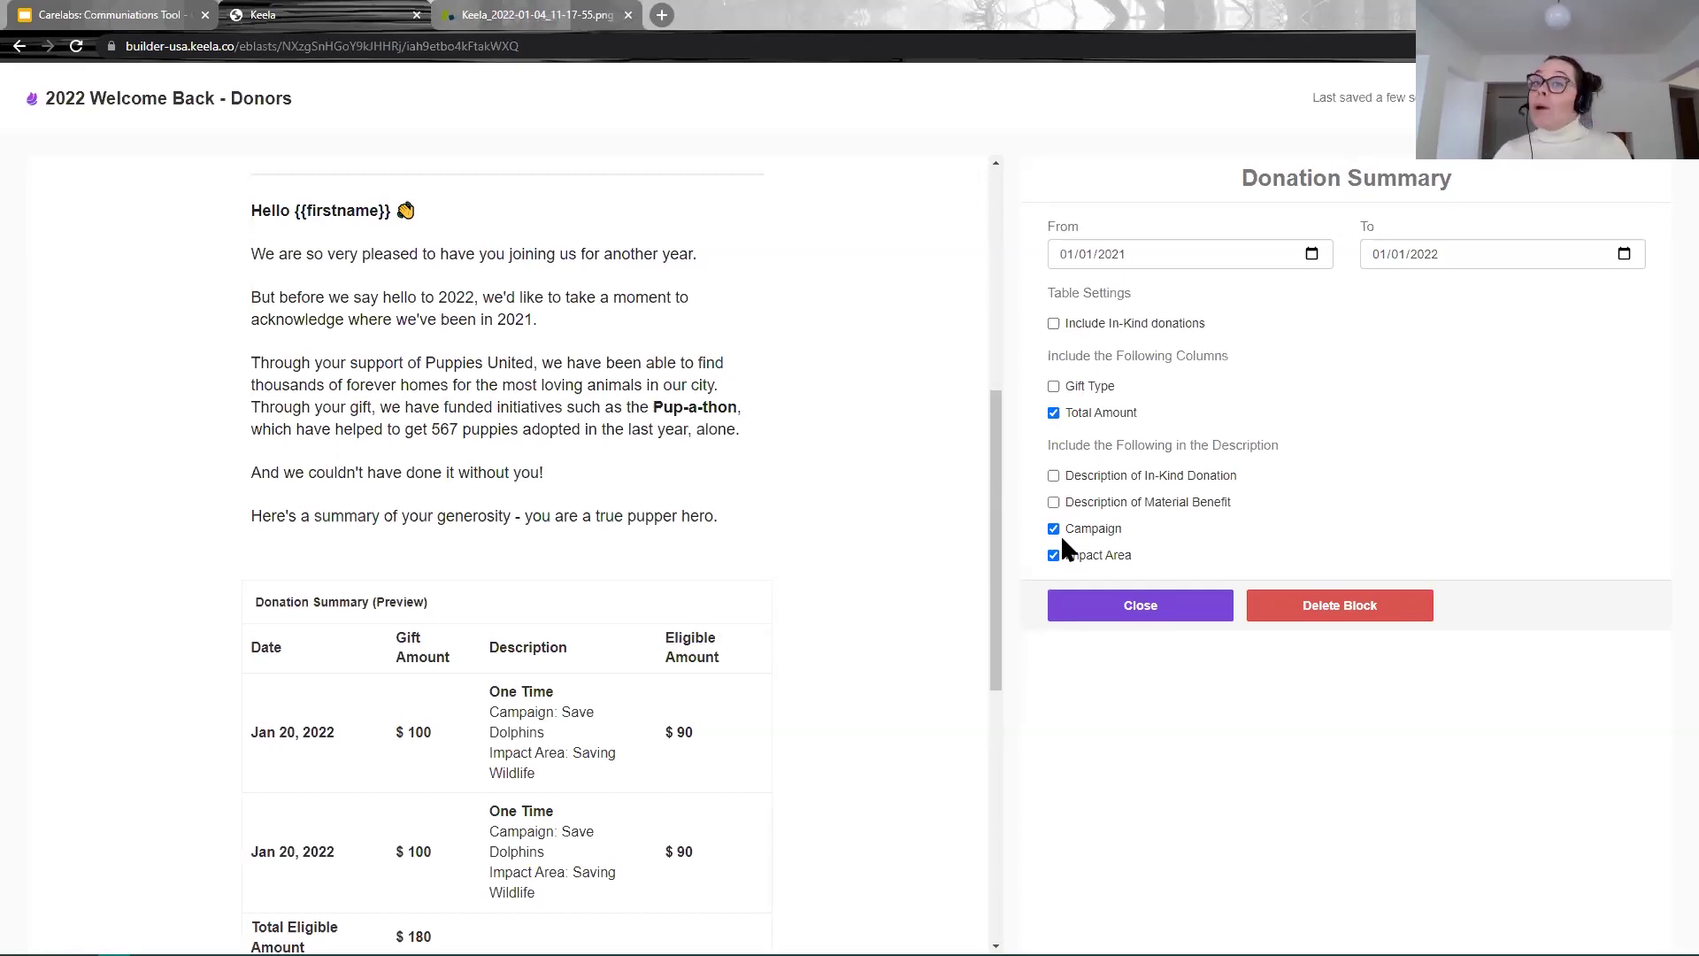
scroll(478, 694, "down", 3)
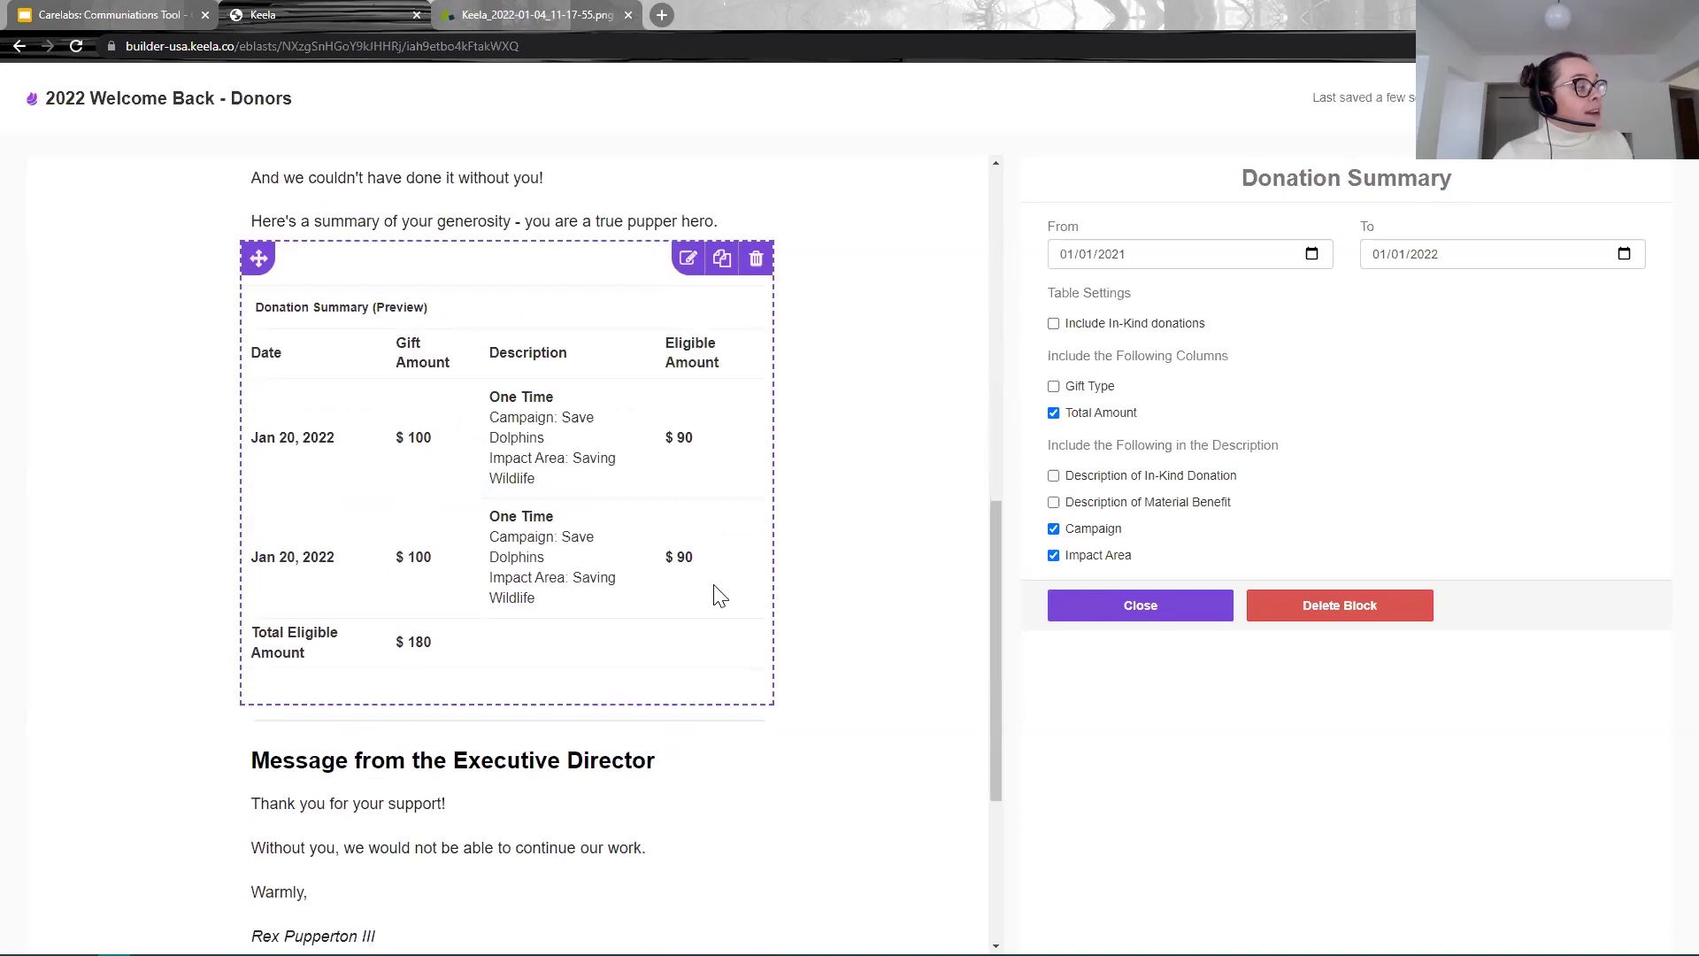
left_click(1091, 531)
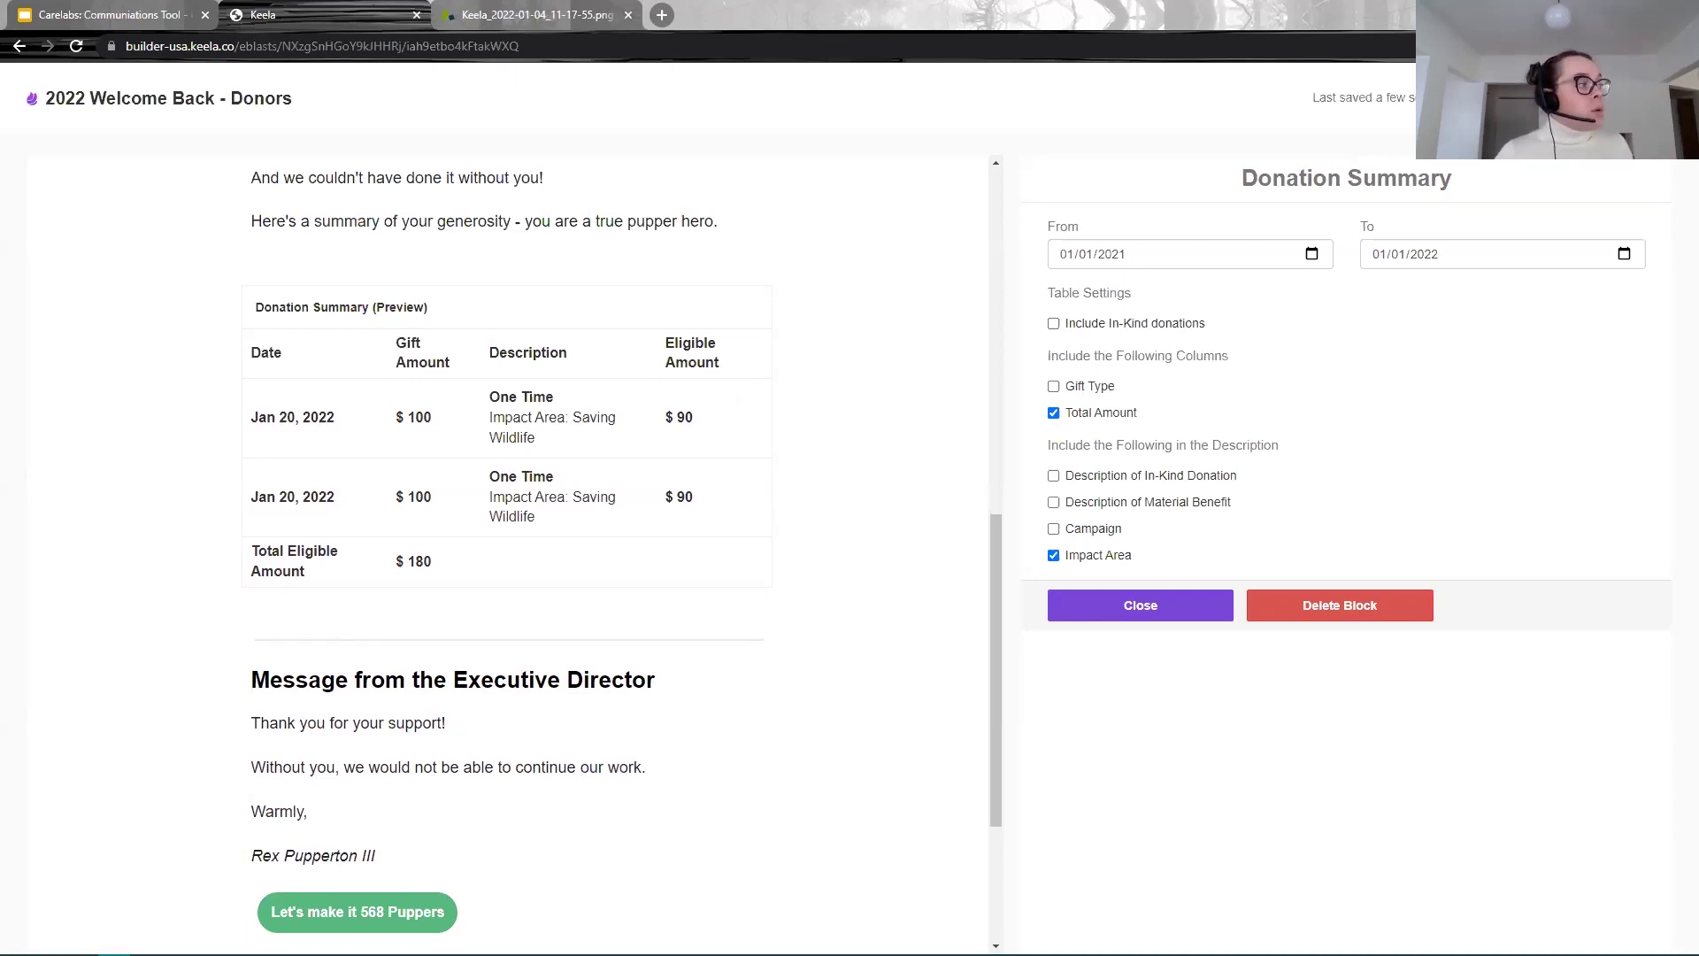
scroll(687, 470, "up", 7)
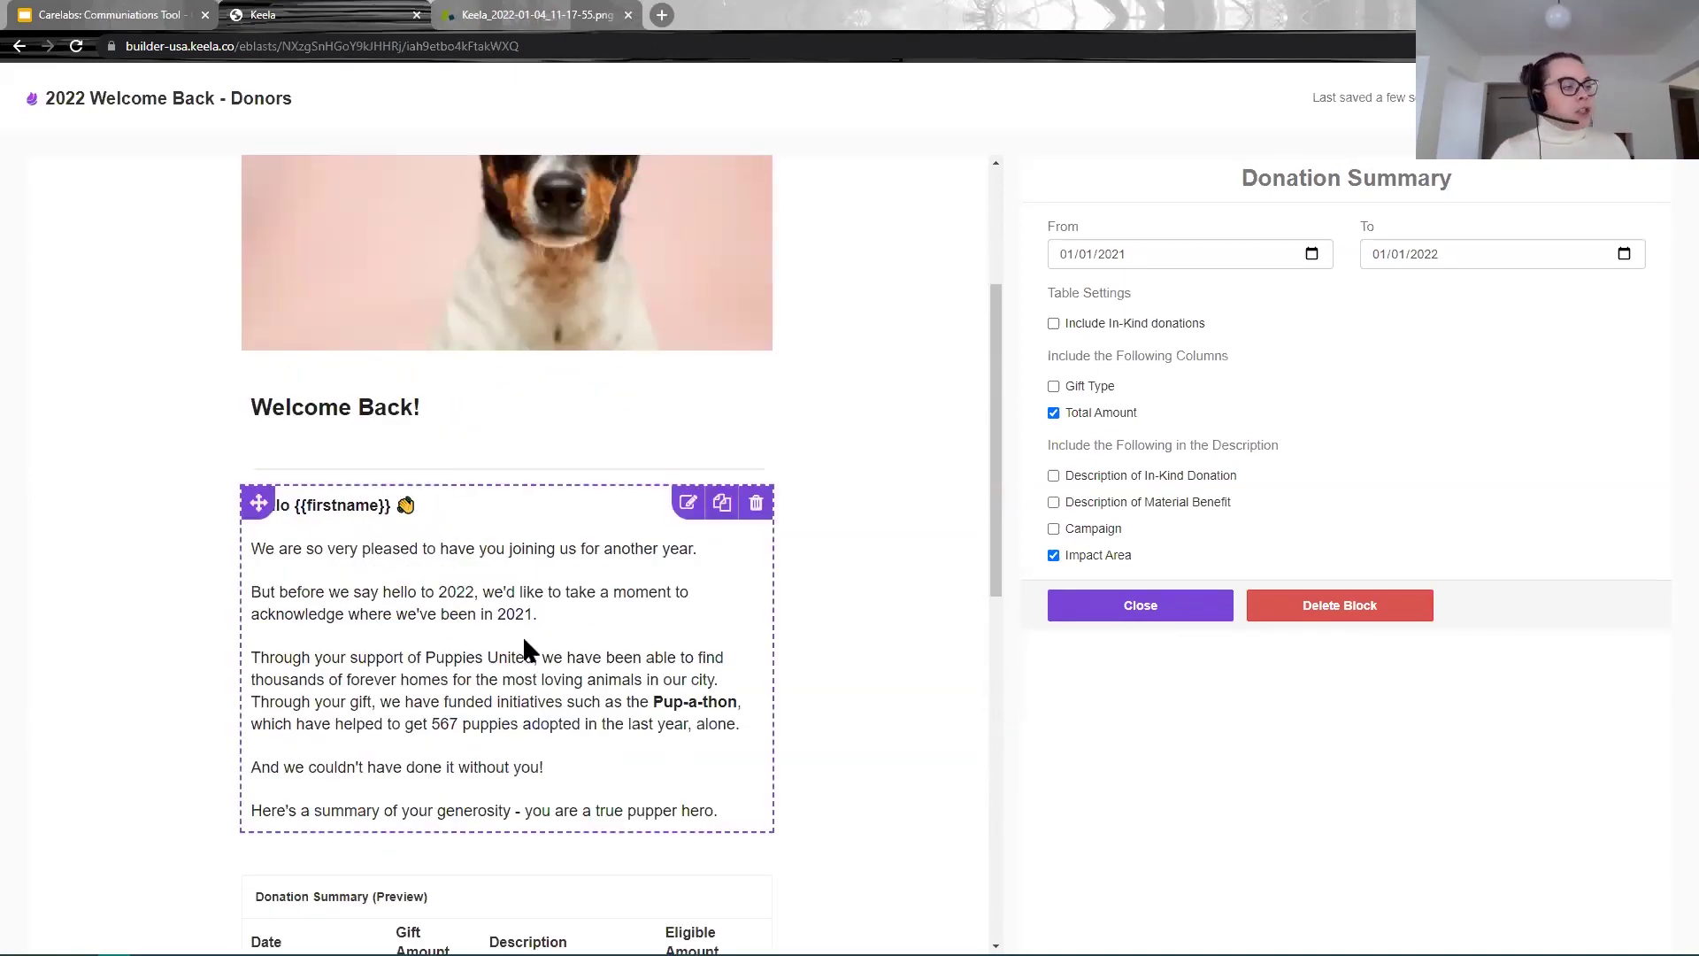
scroll(951, 680, "down", 2)
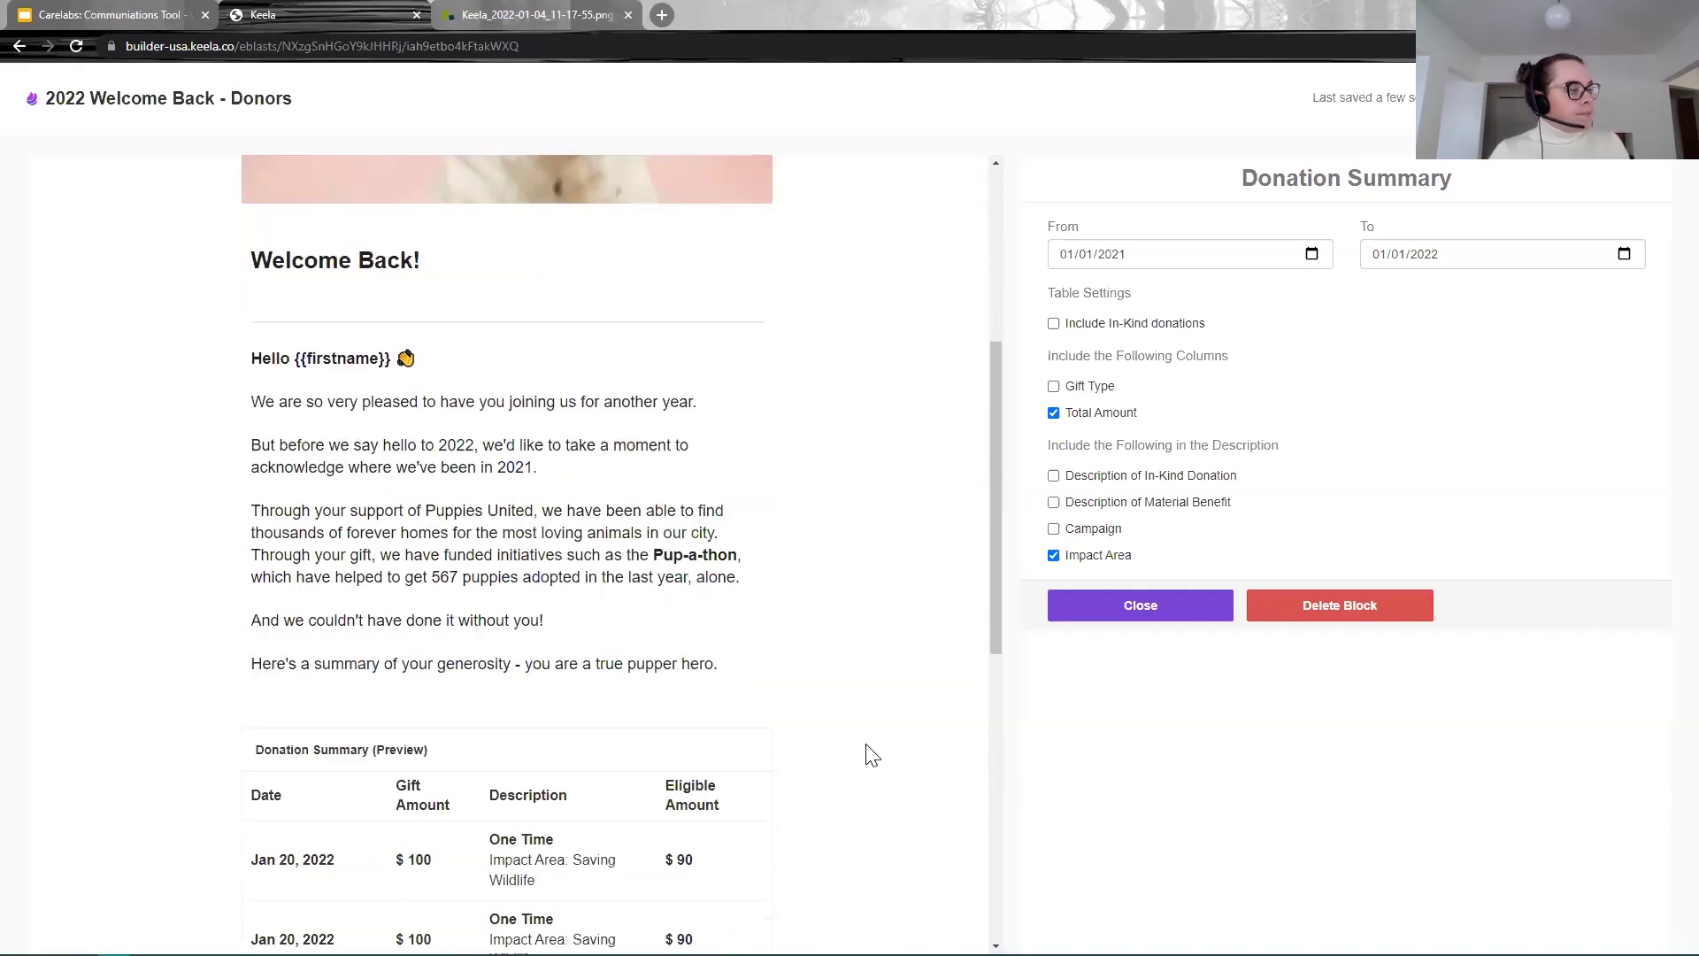
scroll(872, 754, "down", 10)
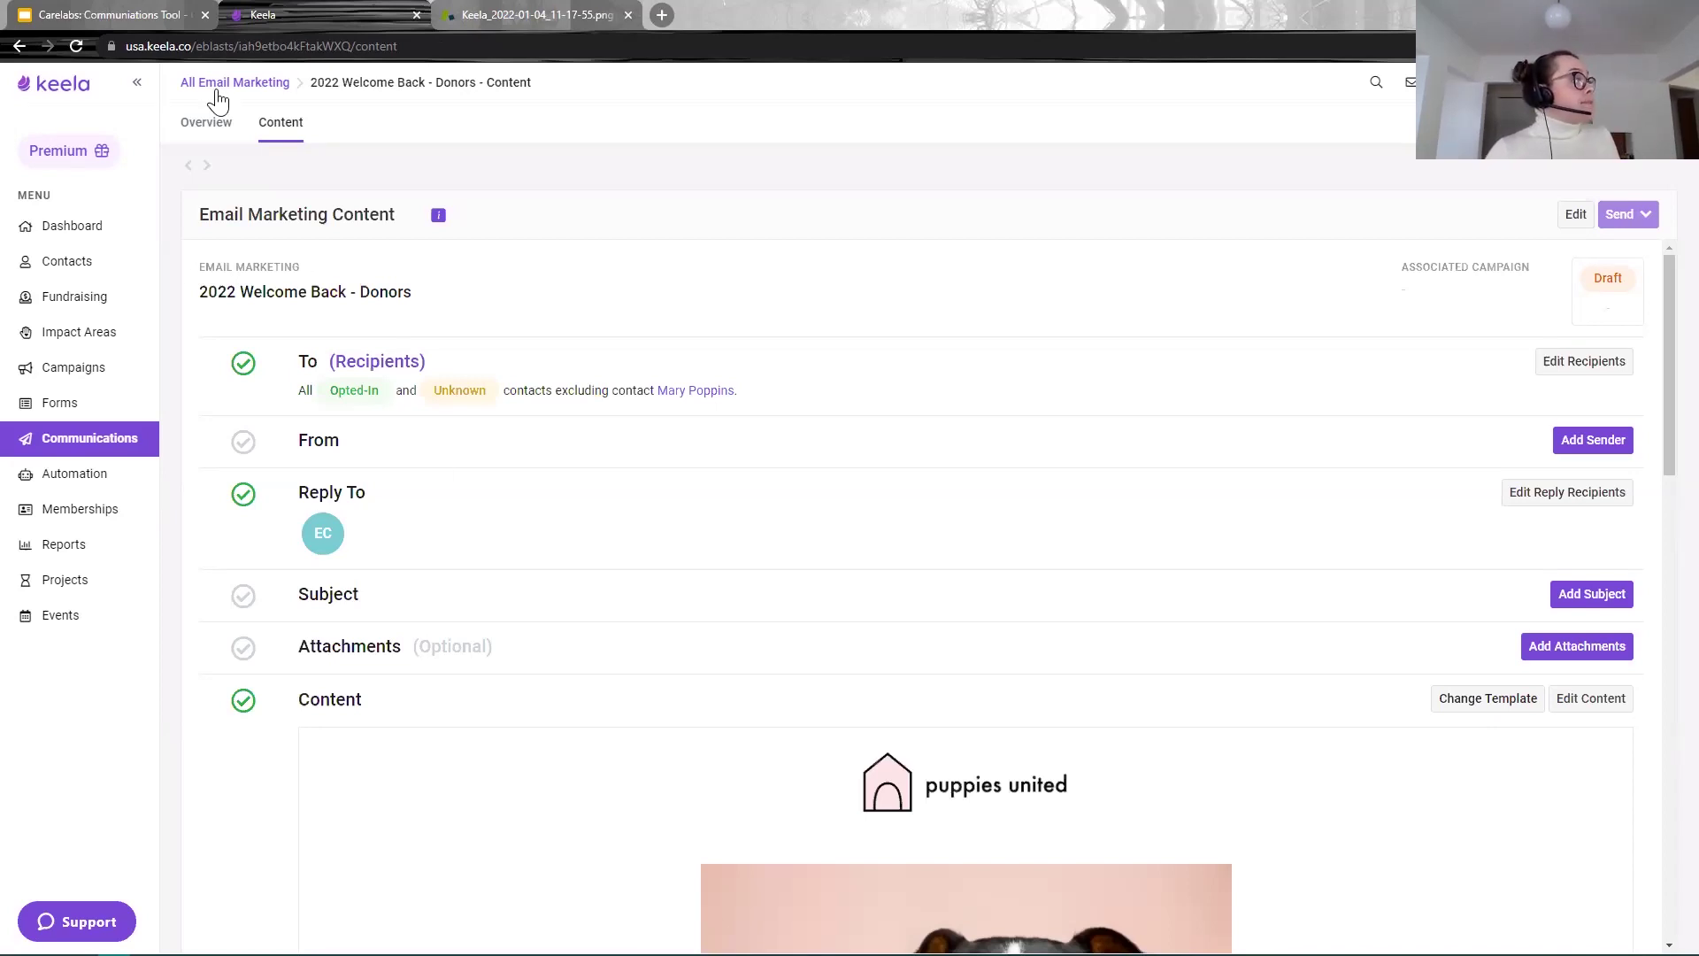
Step: Create a direct mail named "022 Welcome Back - Donors" with a category selected, and save it
left_click(81, 442)
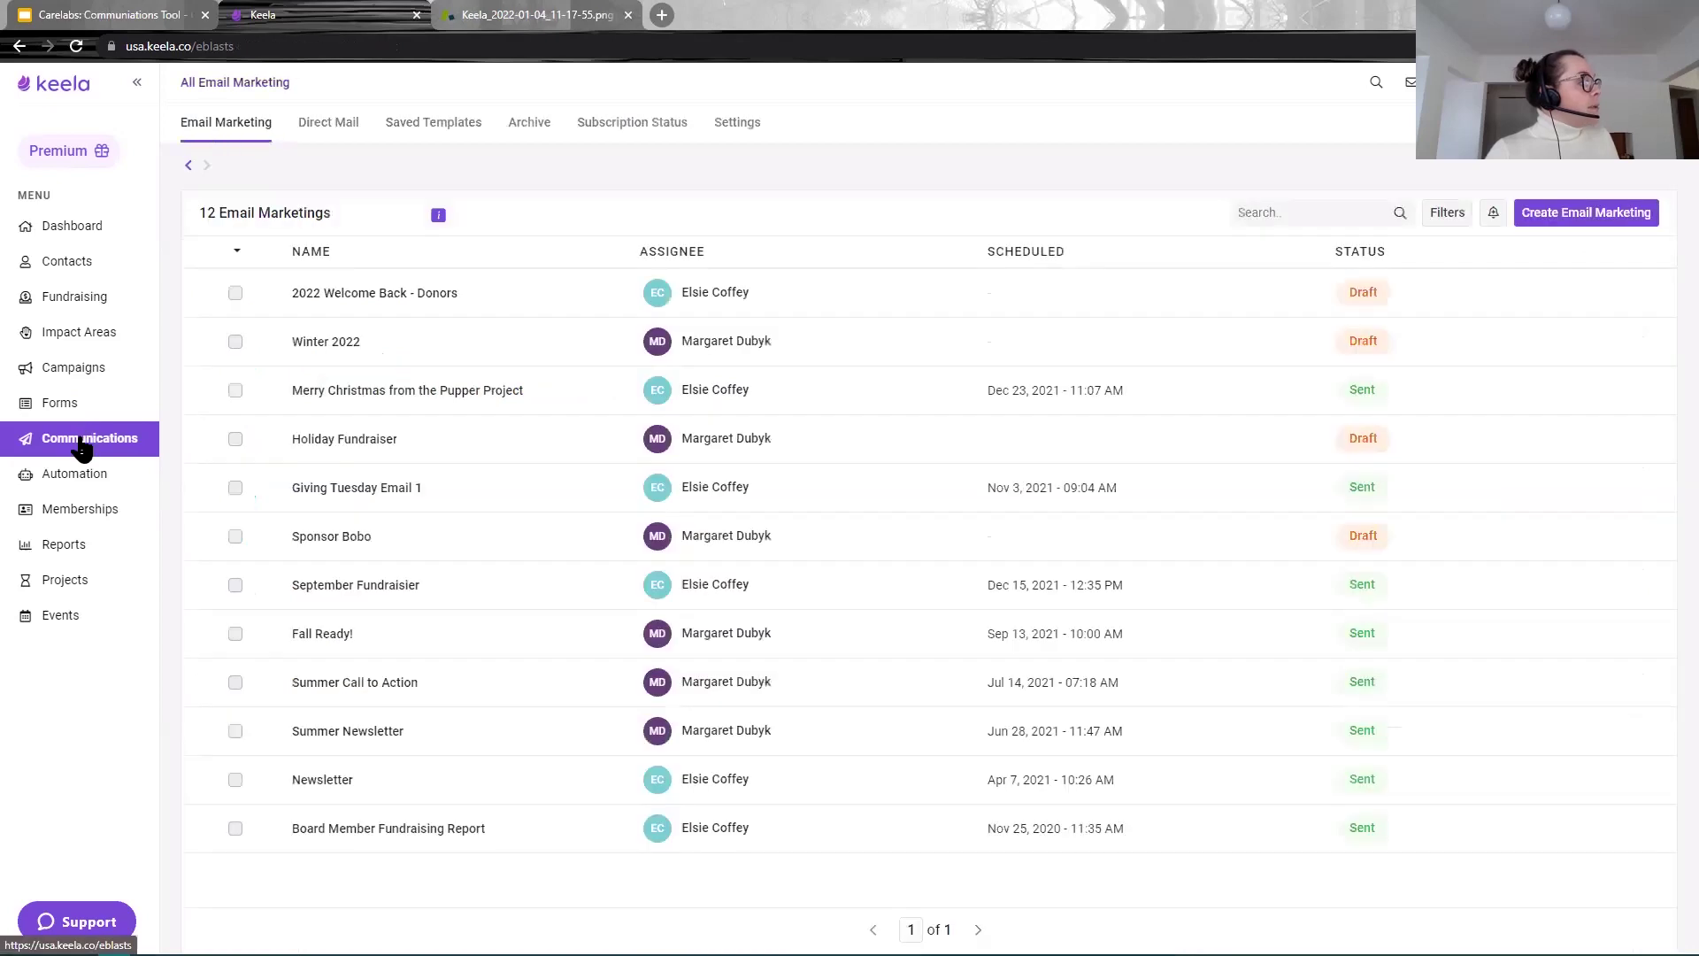
left_click(330, 124)
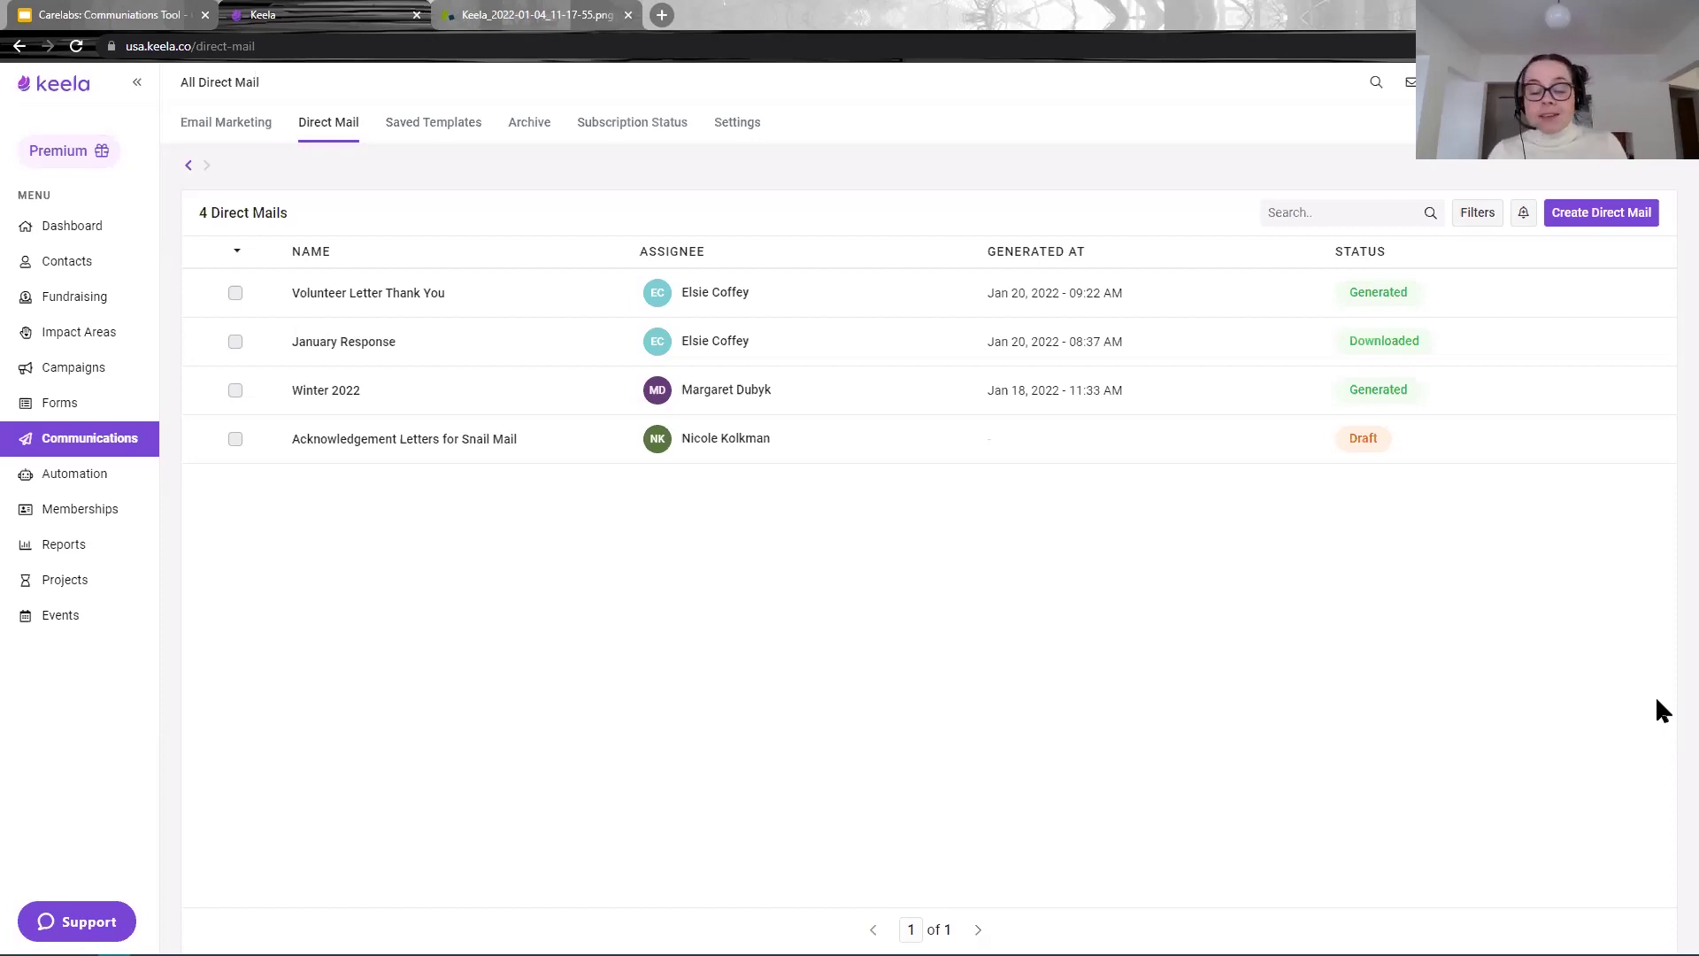
left_click(1619, 221)
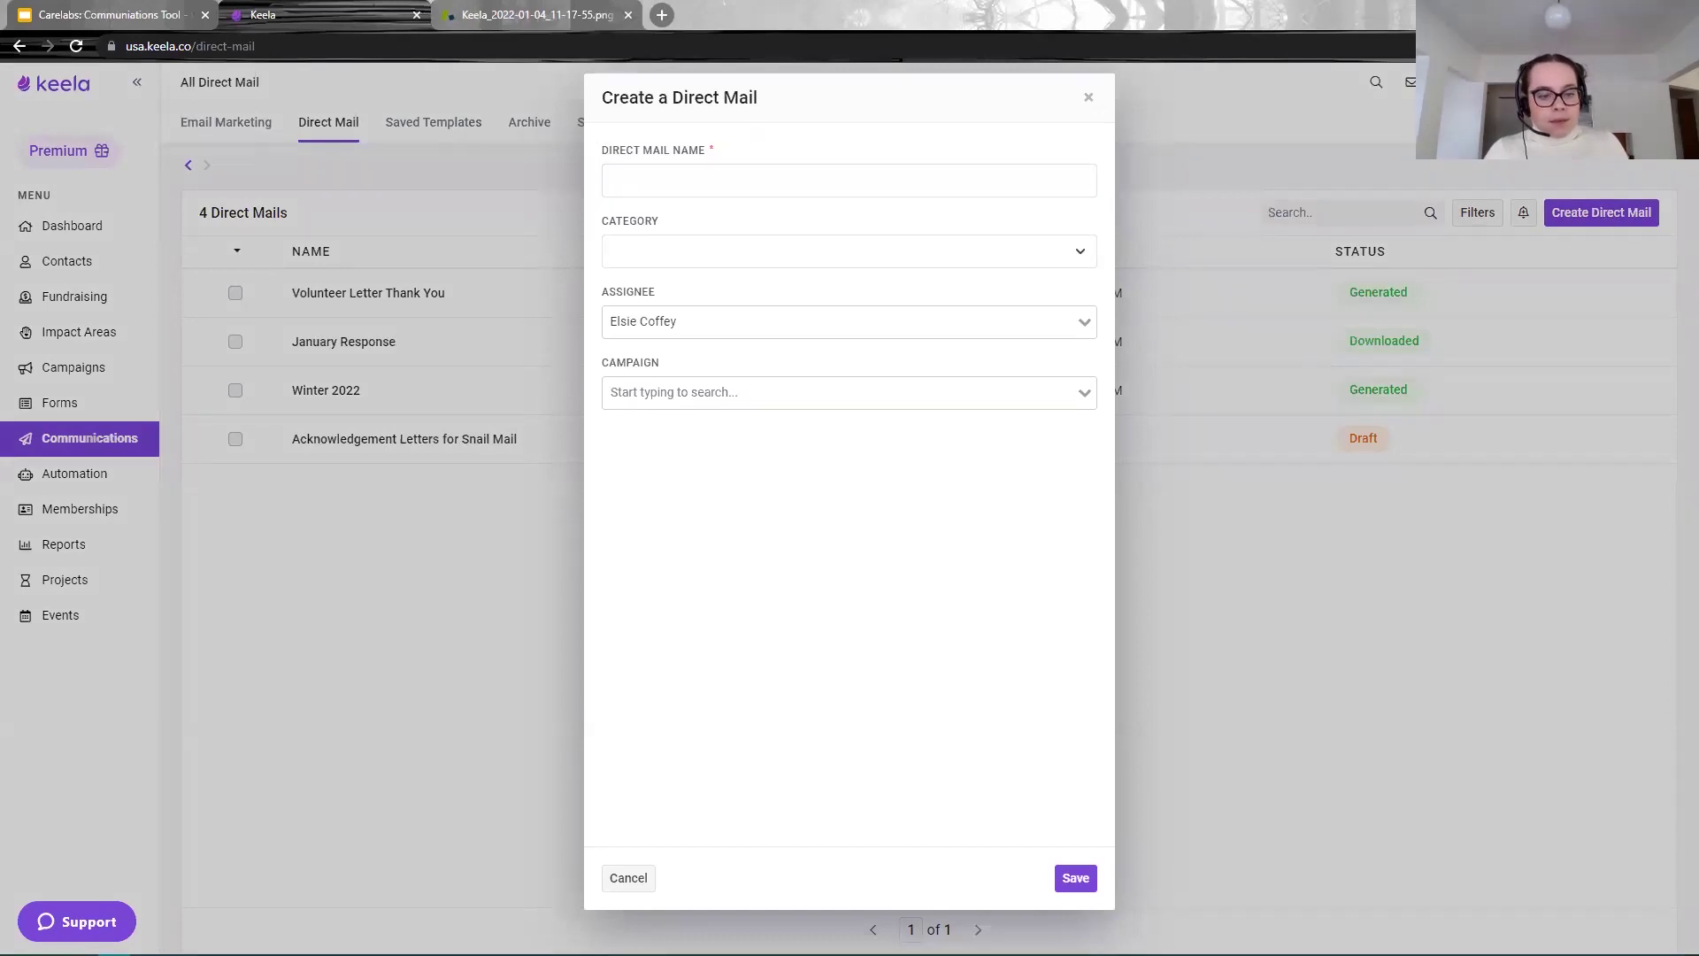
left_click(835, 177)
type("022 Welcome Back - Donors")
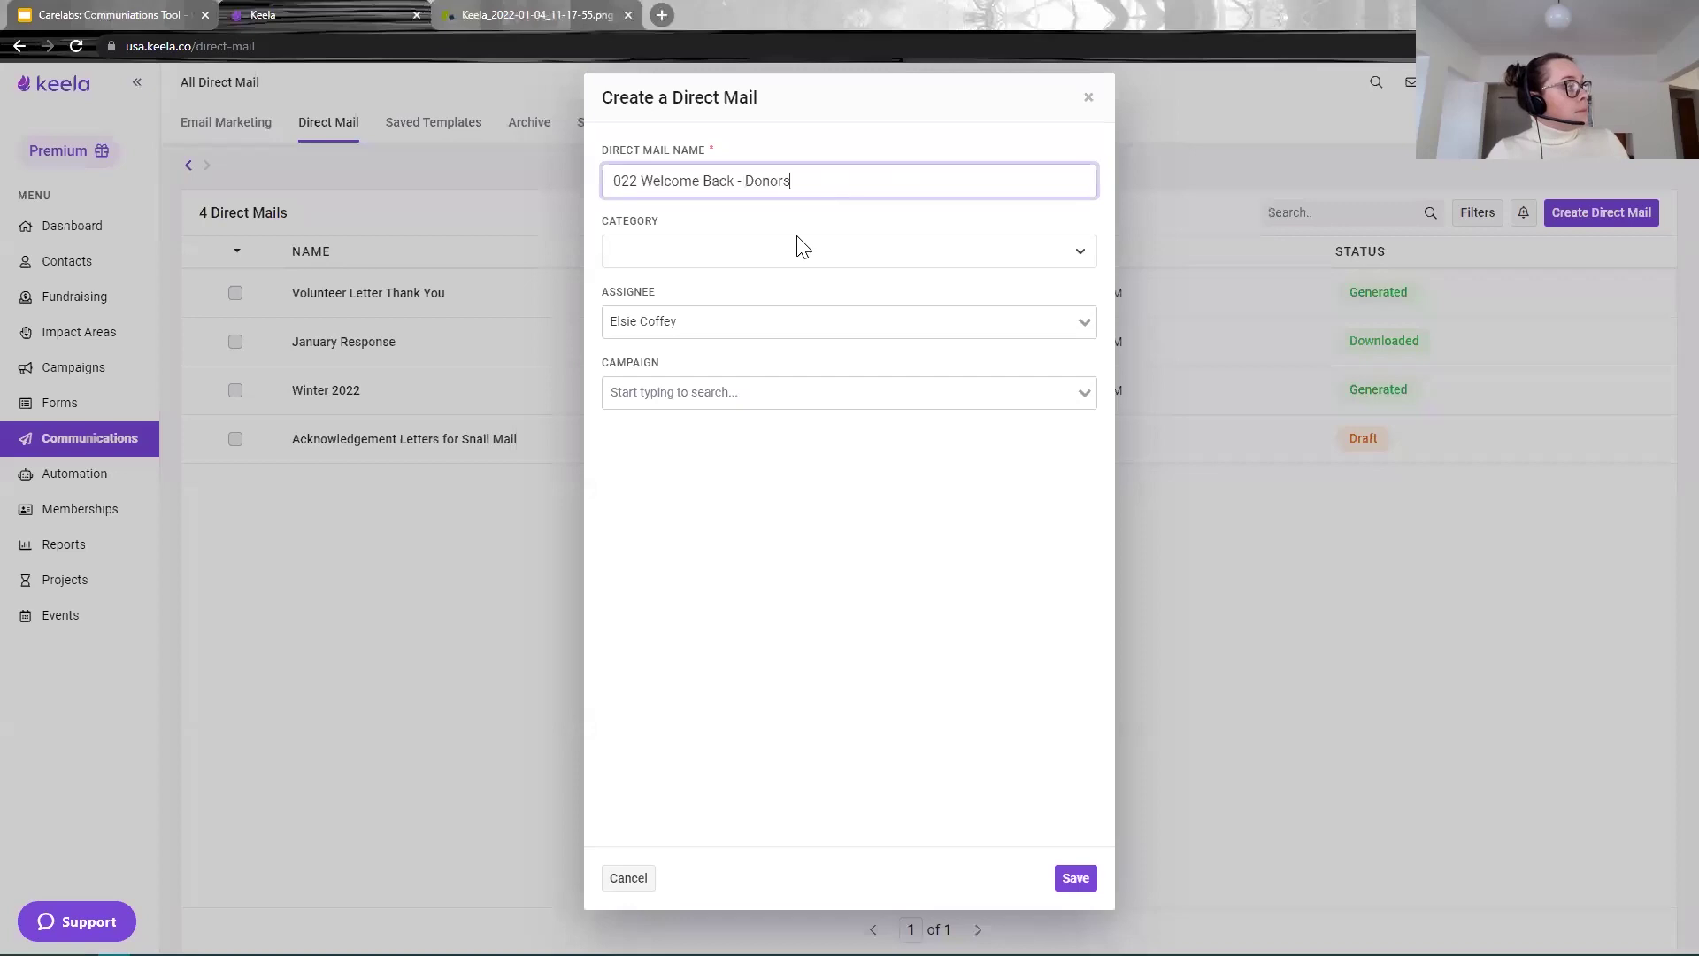
left_click(785, 259)
left_click(756, 349)
left_click(1090, 879)
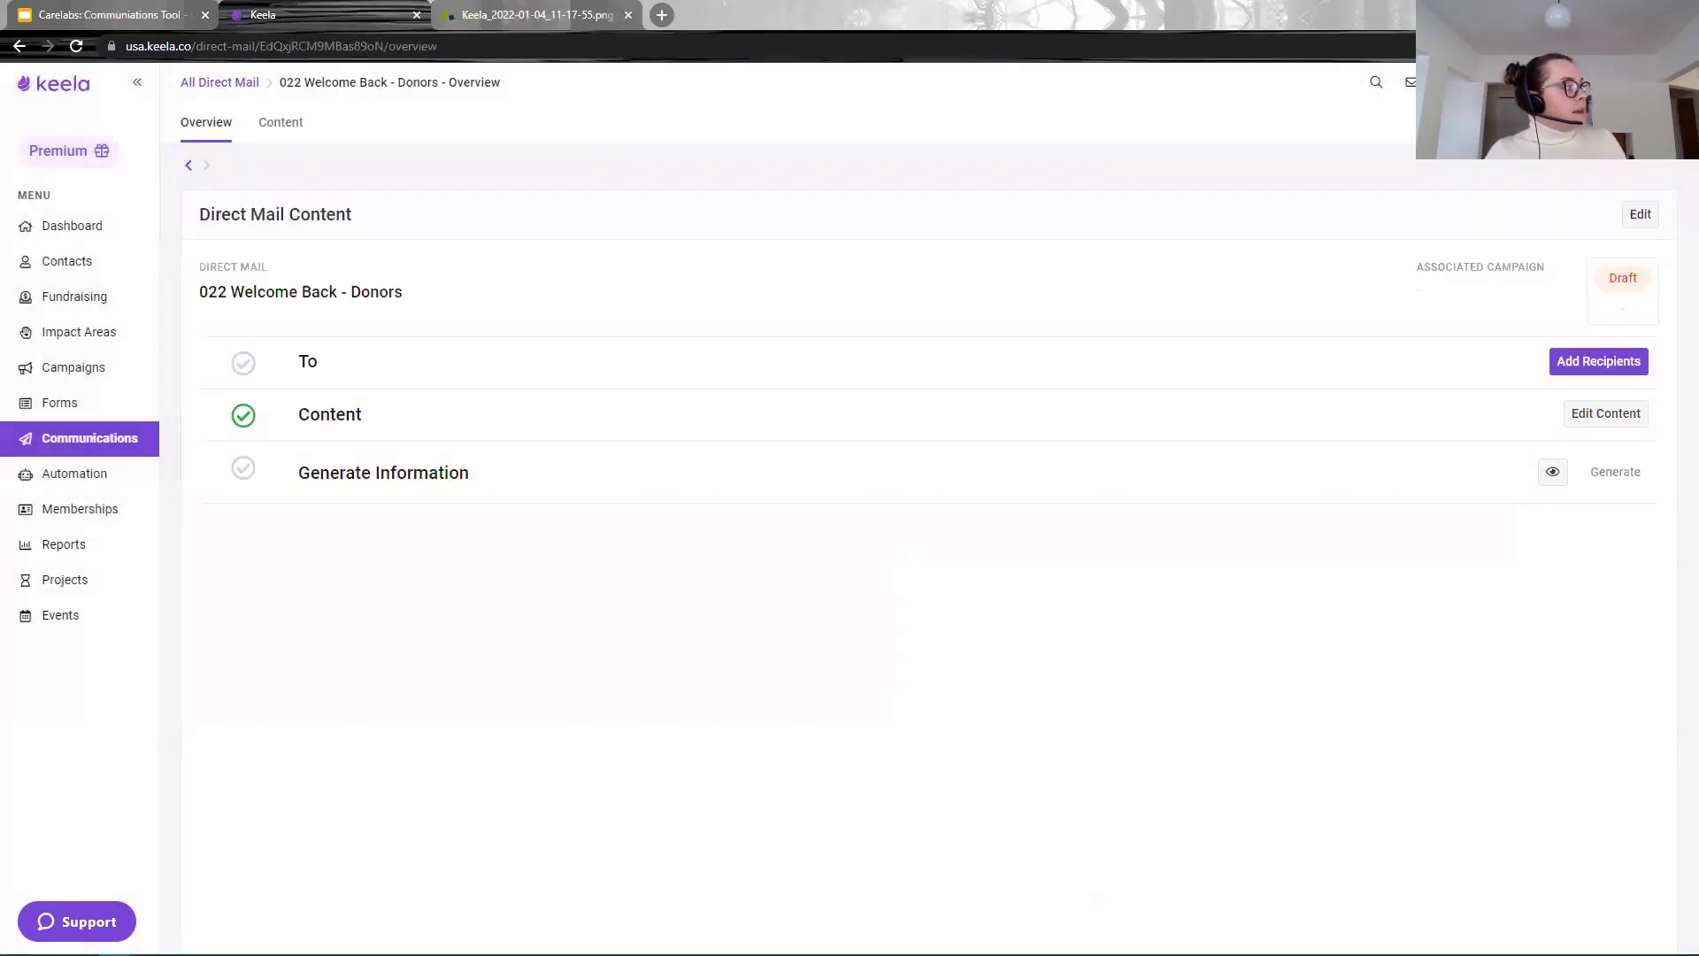
Step: Set the direct mail's recipients by tag to Major Donor and save the selection
left_click(1631, 364)
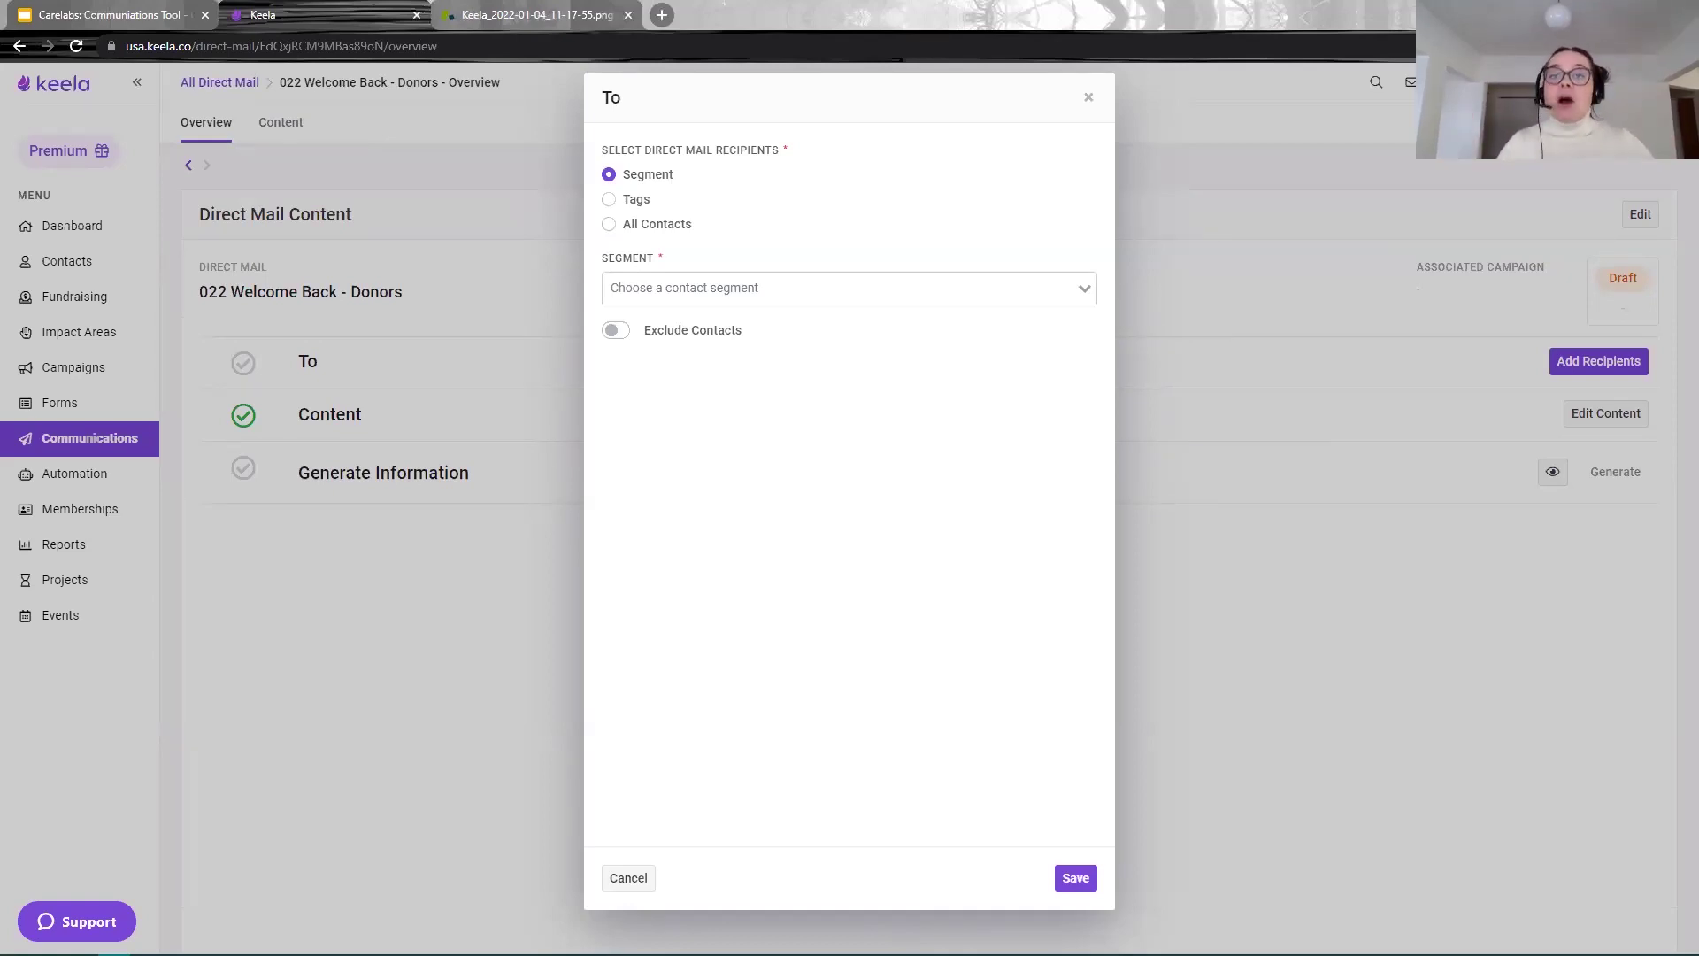
left_click(634, 201)
left_click(697, 281)
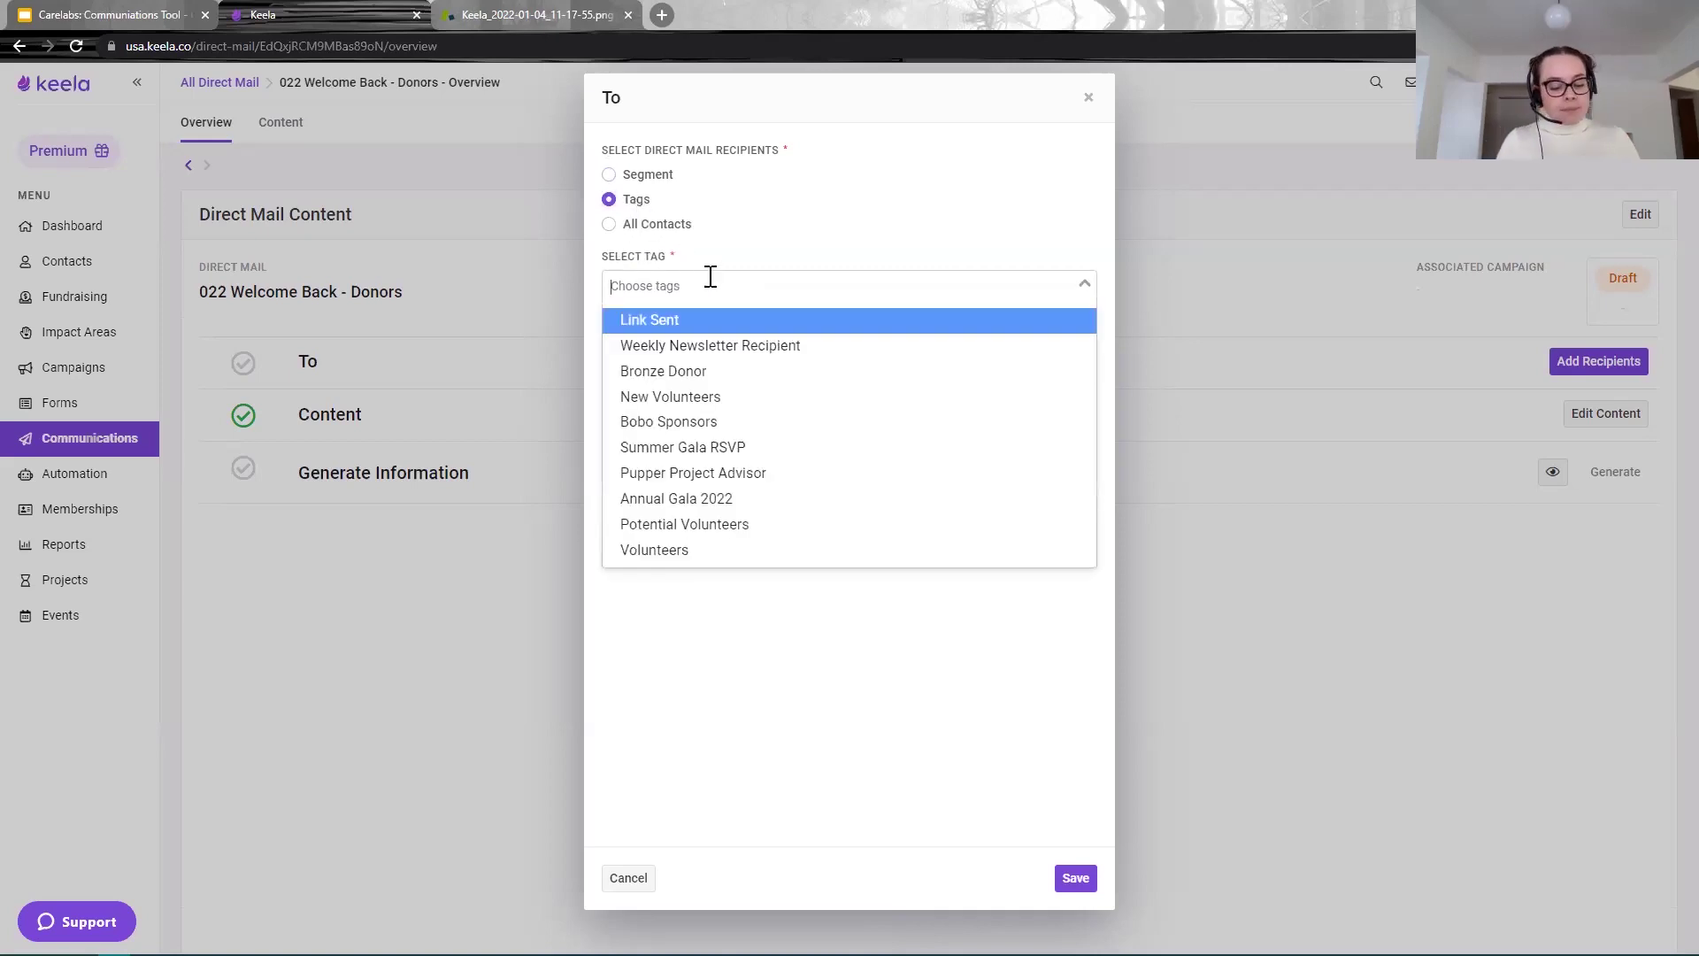
type("major")
key("Return")
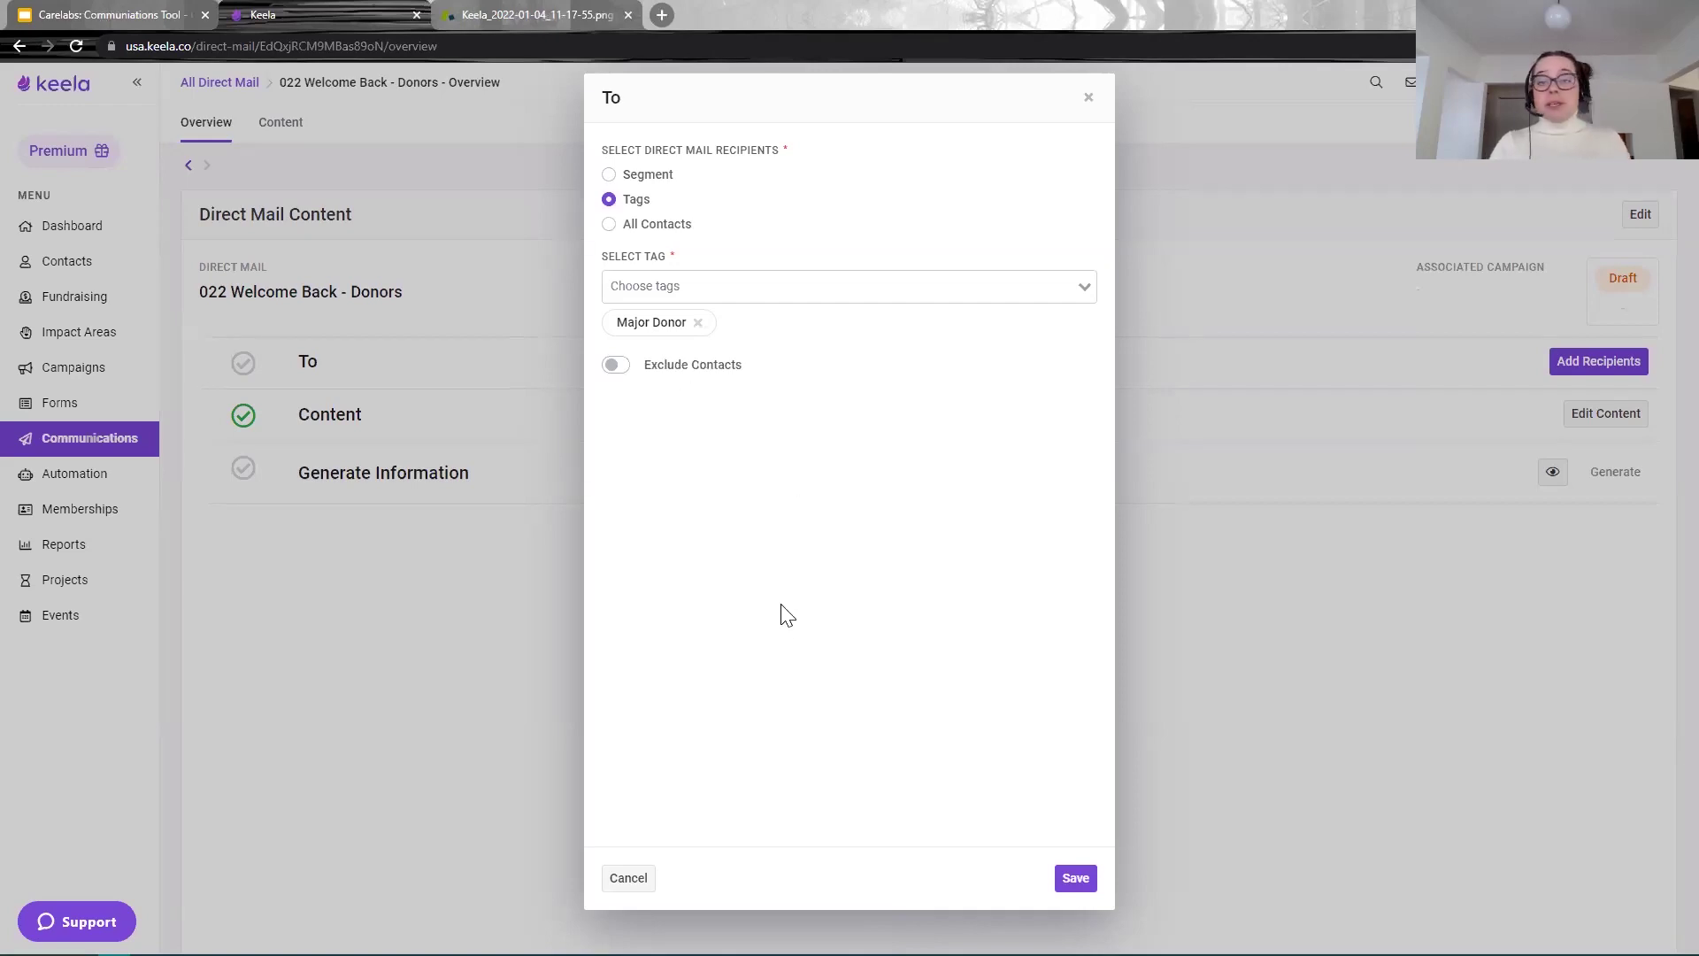
left_click(1090, 885)
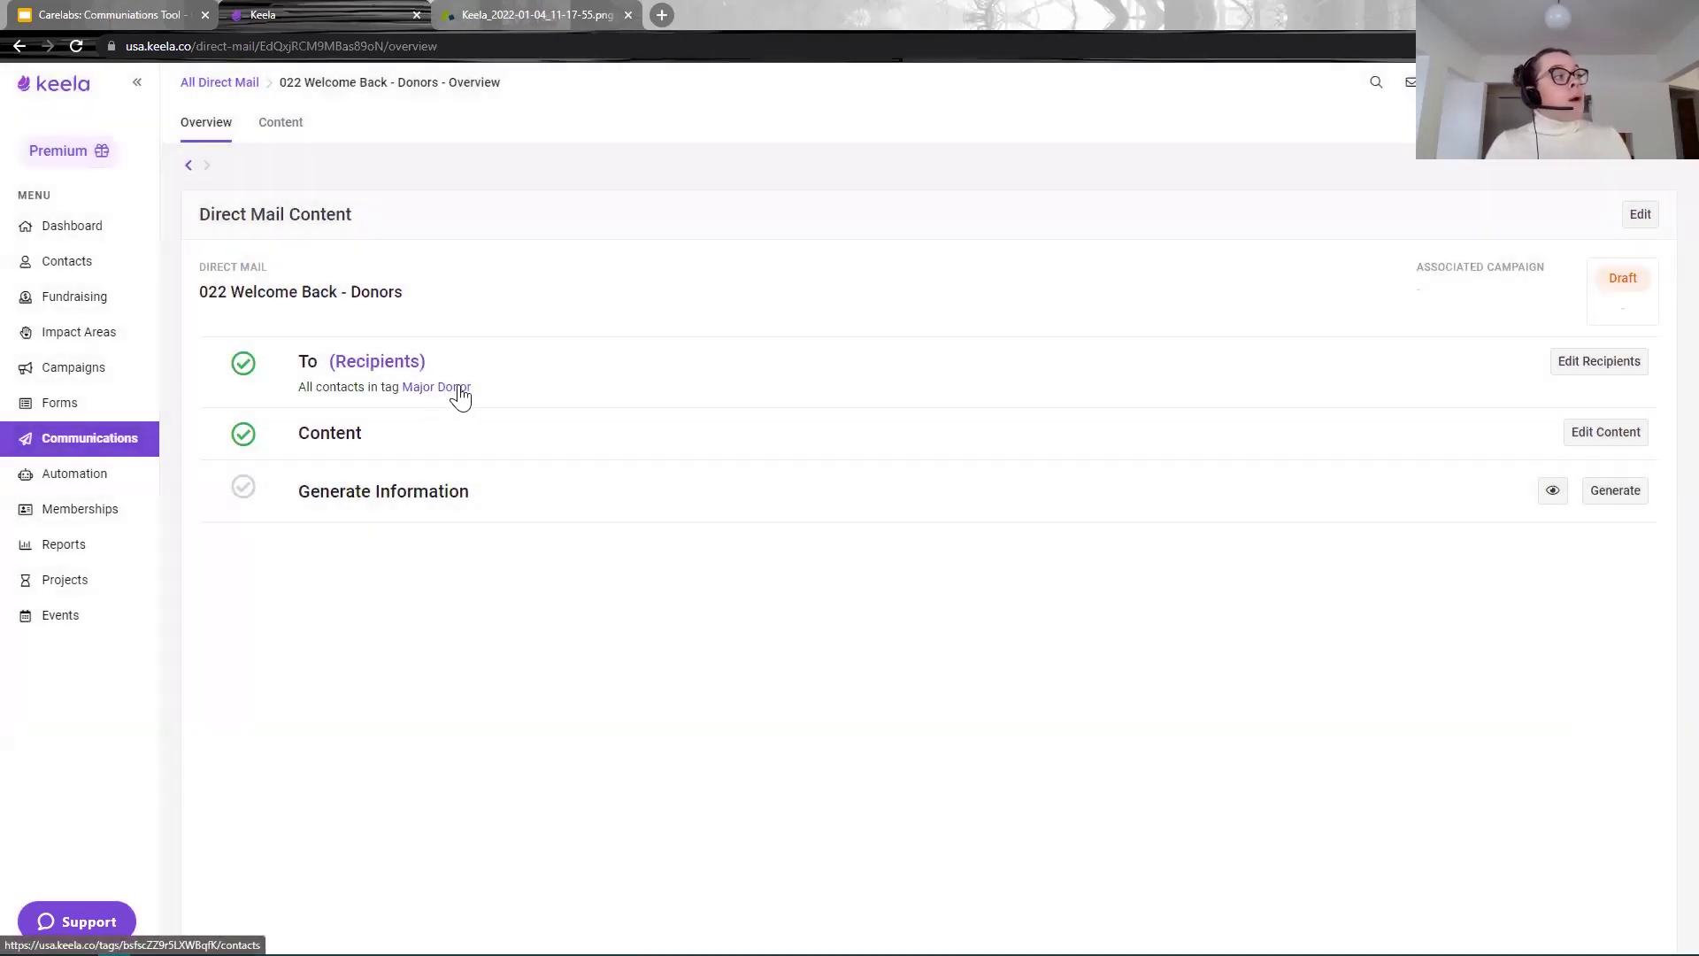
Step: Replace the letter's placeholder body with the "Hello {{firstname}}" welcome-back message, and look through the available Smart Codes
left_click(1616, 490)
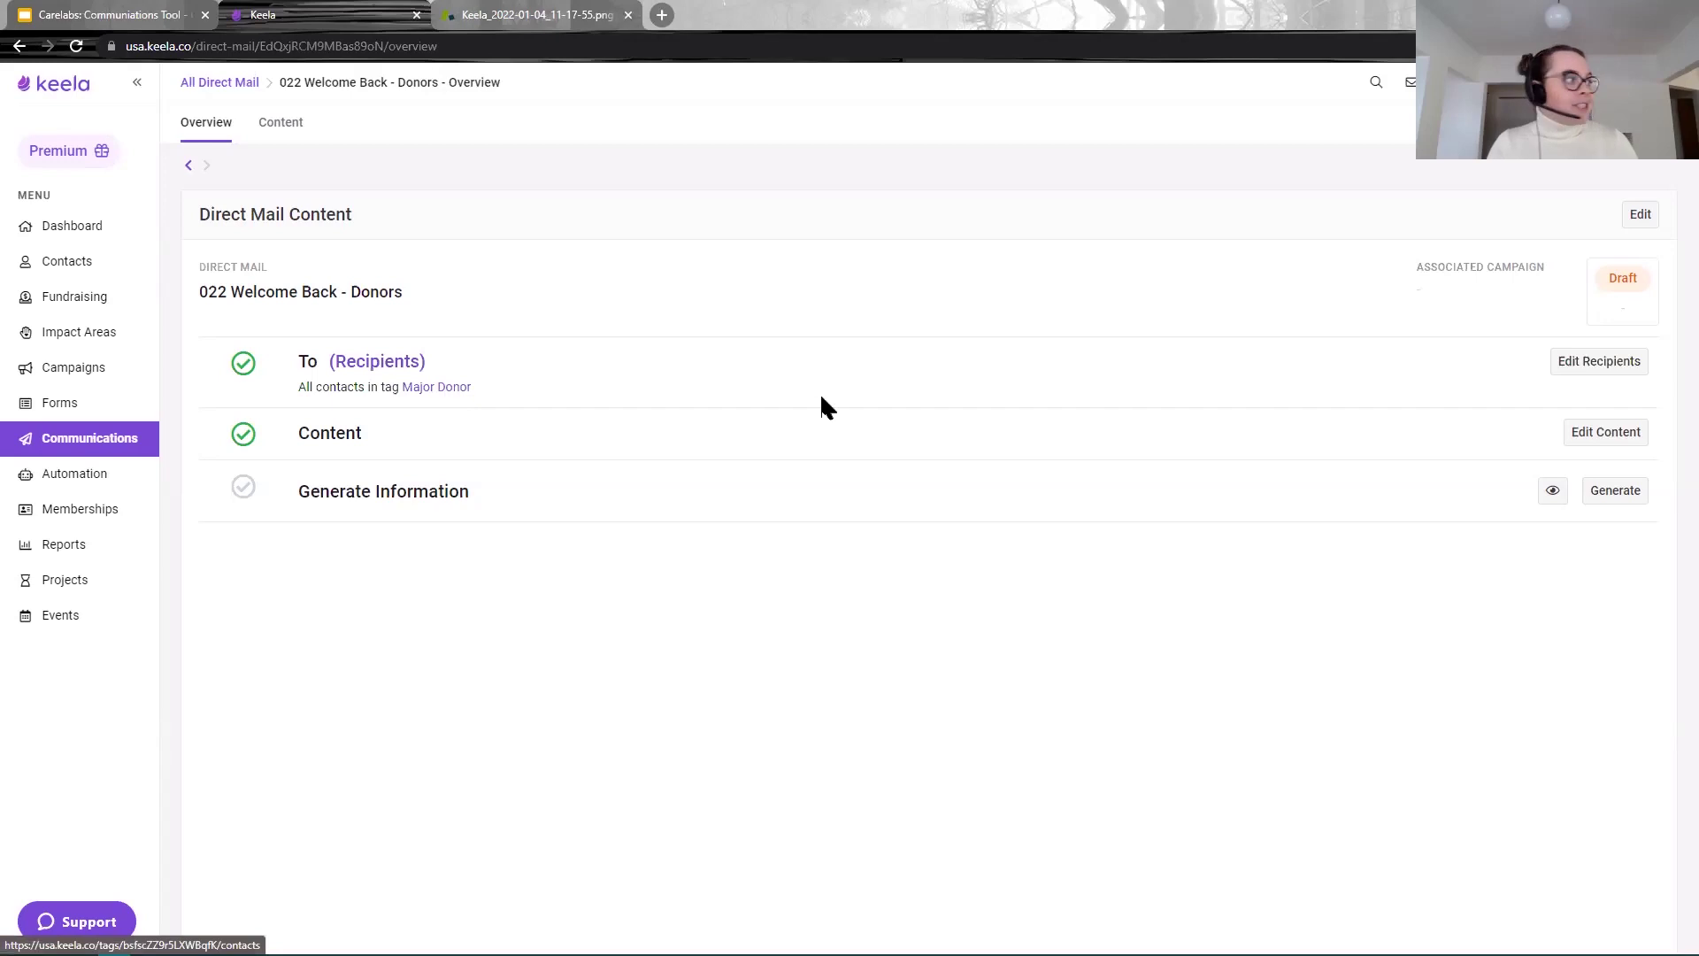
left_click(1604, 435)
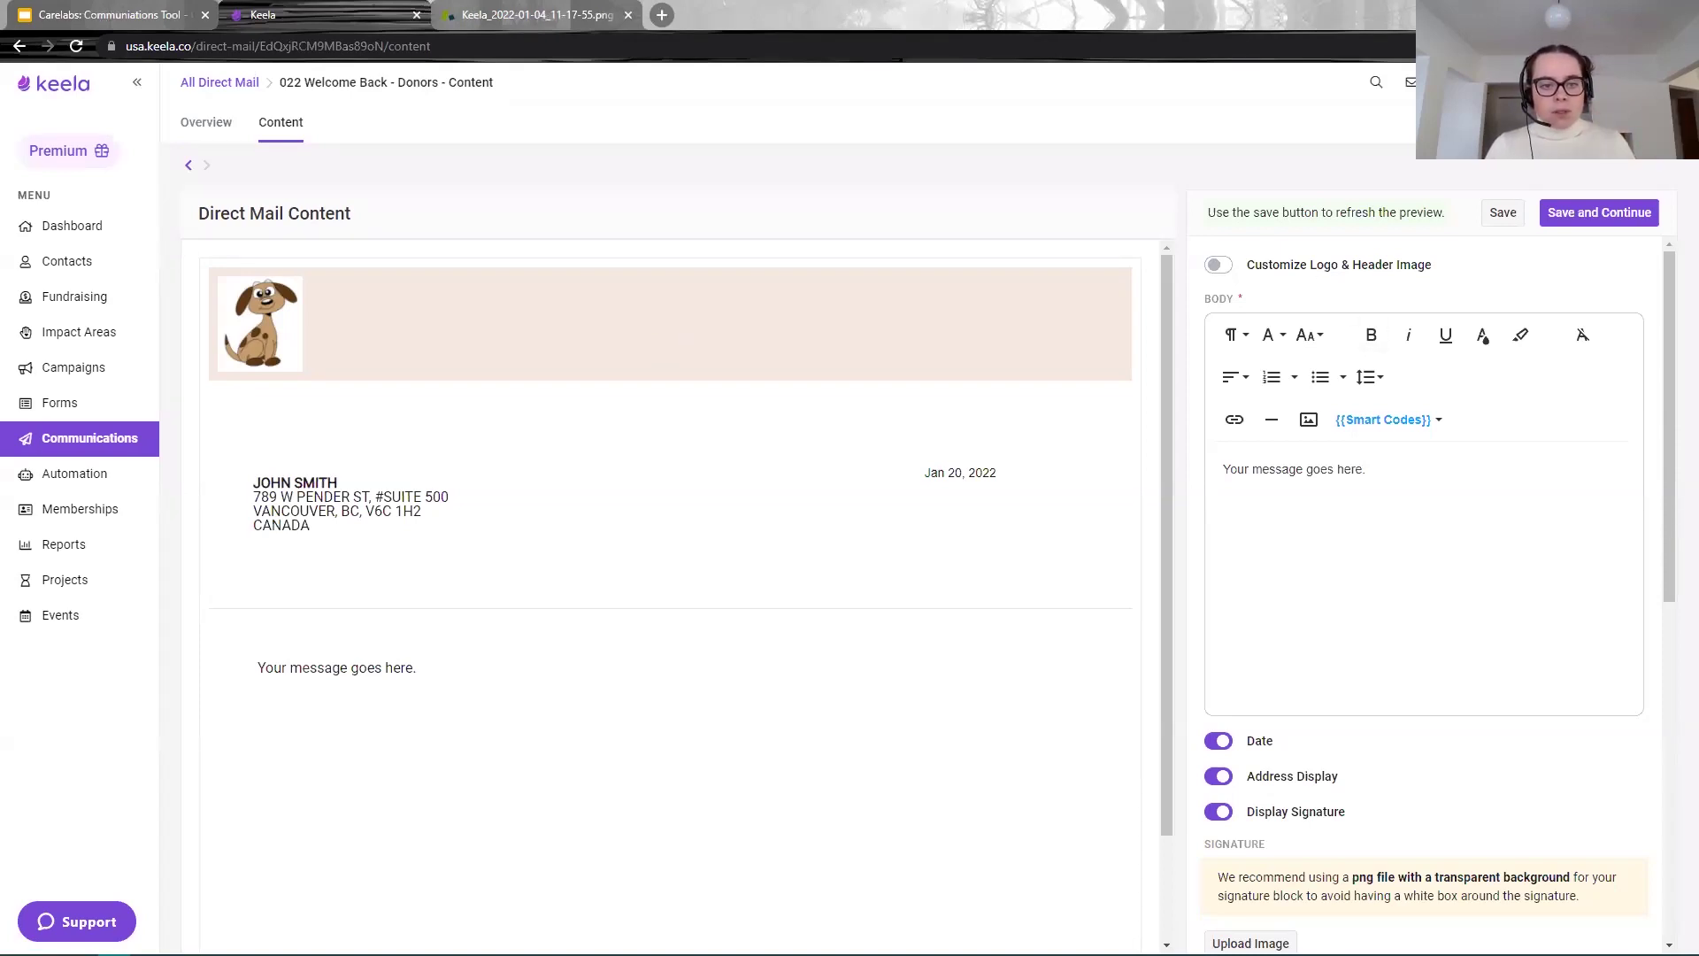
left_click_drag(1430, 489, 1150, 480)
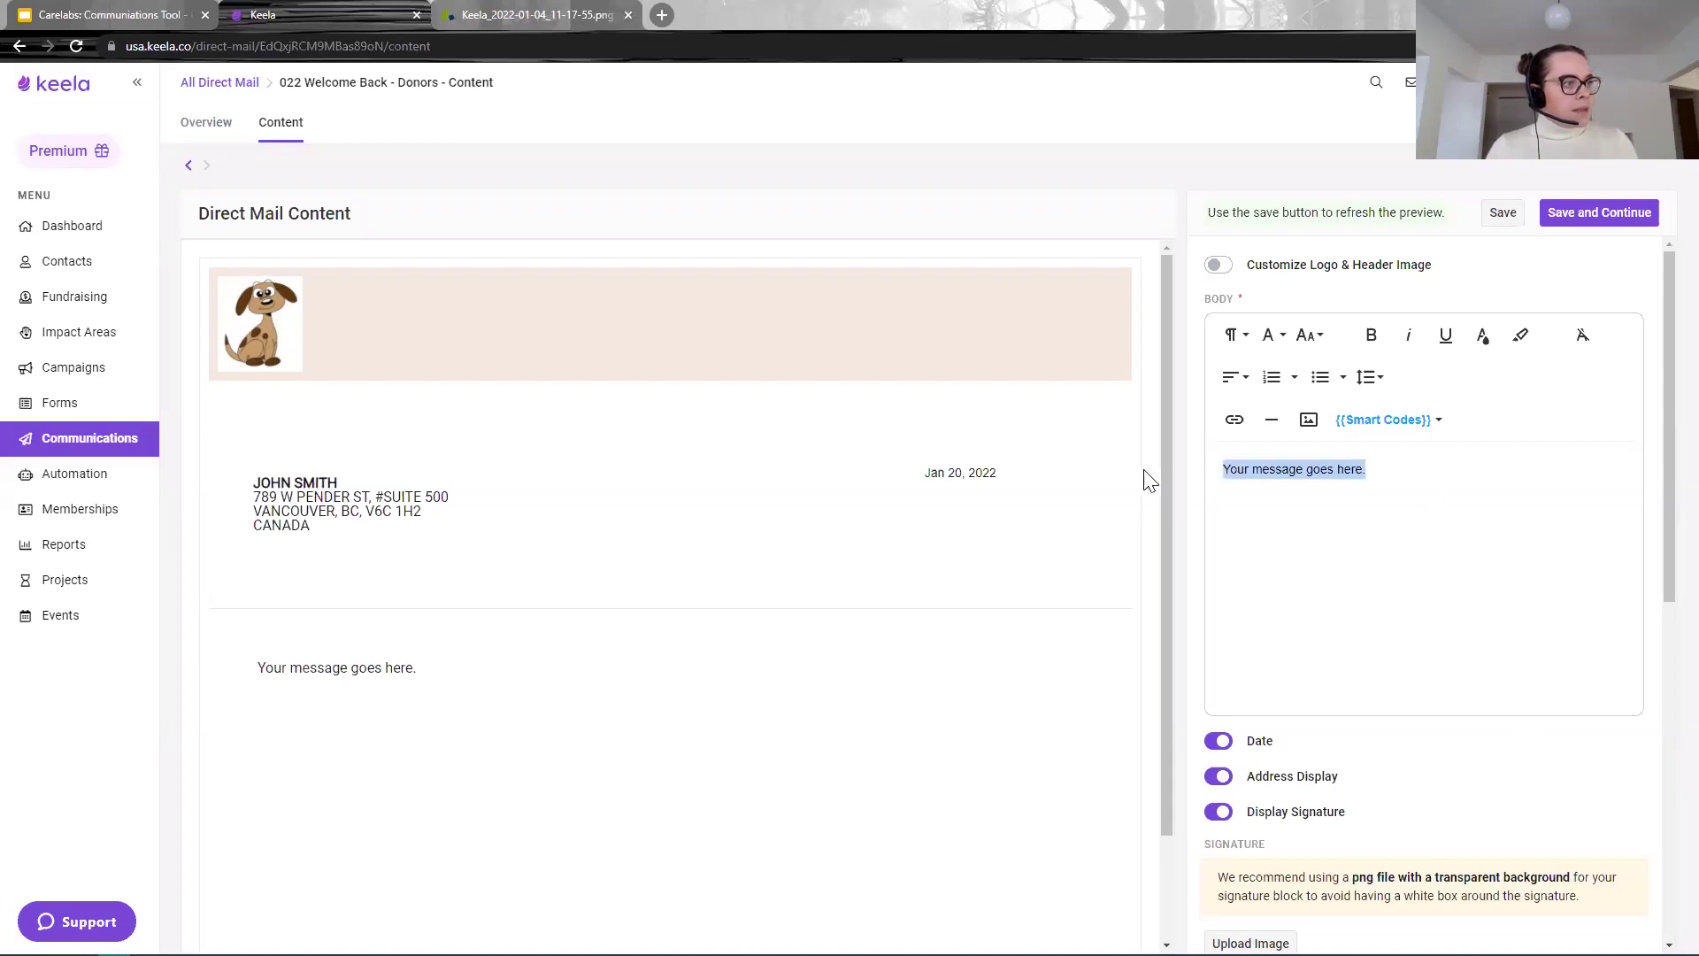
type("Hello {{firstname}} 👋  We are so very pleased to have you joining us for another year.  But before we say hello to 2022, we'd like to take a moment to acknowledge where we've been in 2021.  Through your support of Puppies United, we have been able to find thousands of forever homes for the most loving animals in our city. Through your gift, we have funded initiatives such as the Pup-a-thon, which have helped to get 567 puppies adopted in the last year, alone.  And we couldn't have done it without you!  Here's a summary of your generosity - you are a true pupper hero.")
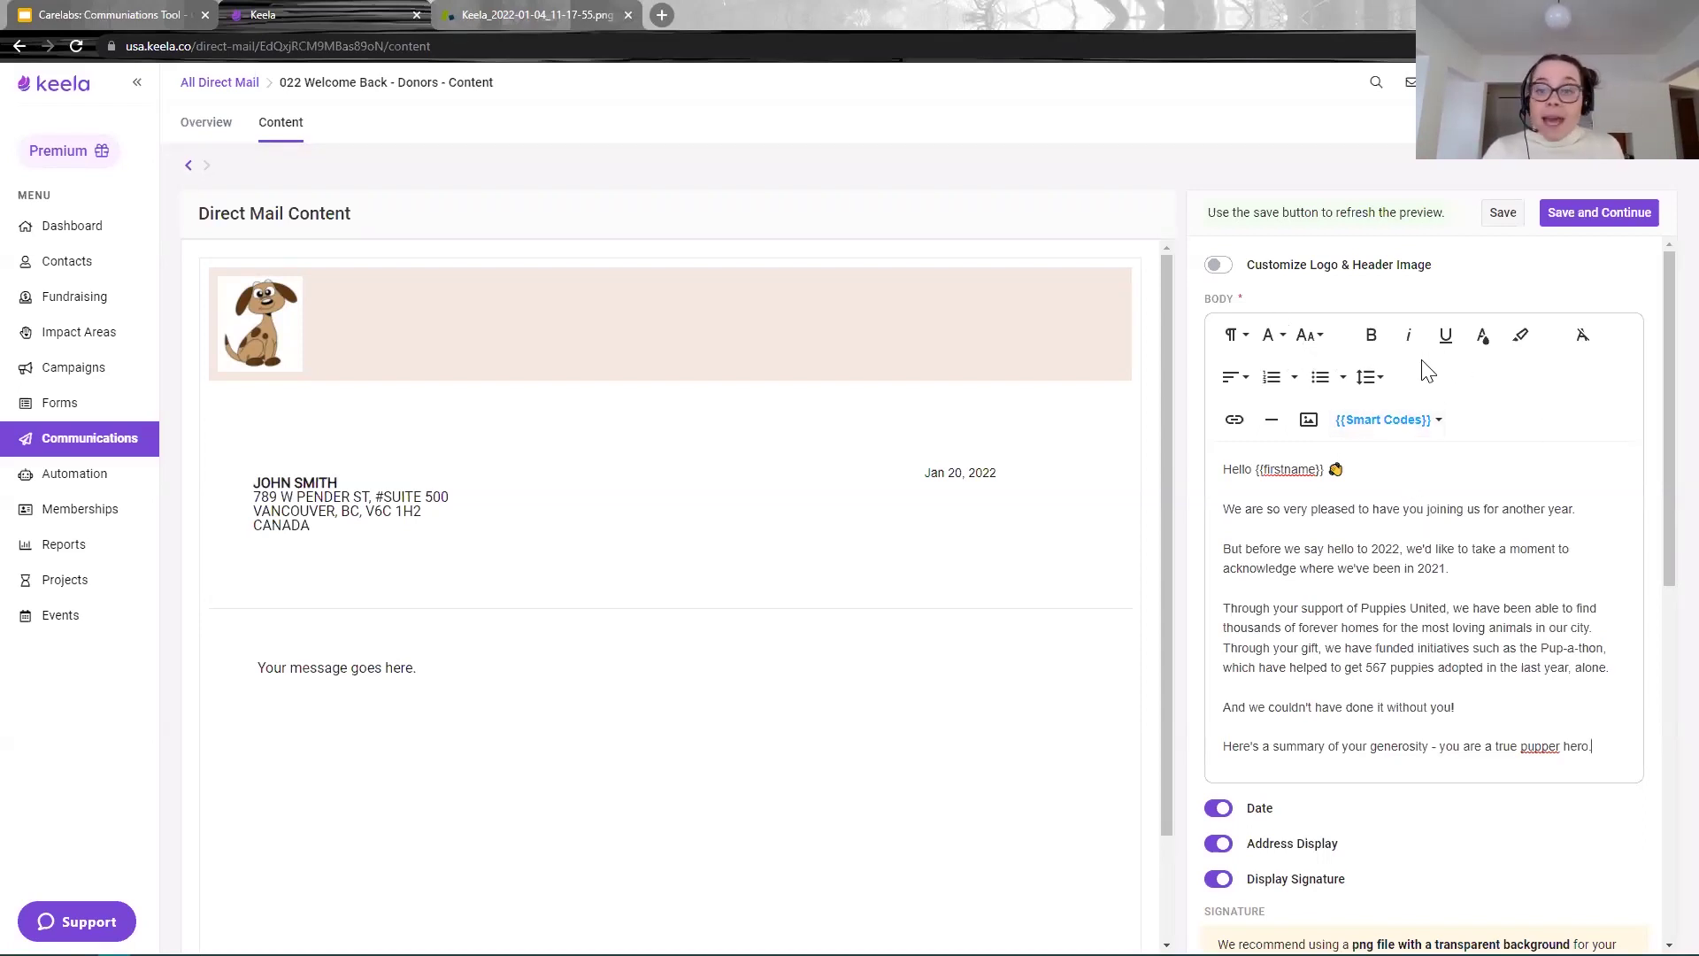
left_click(1427, 456)
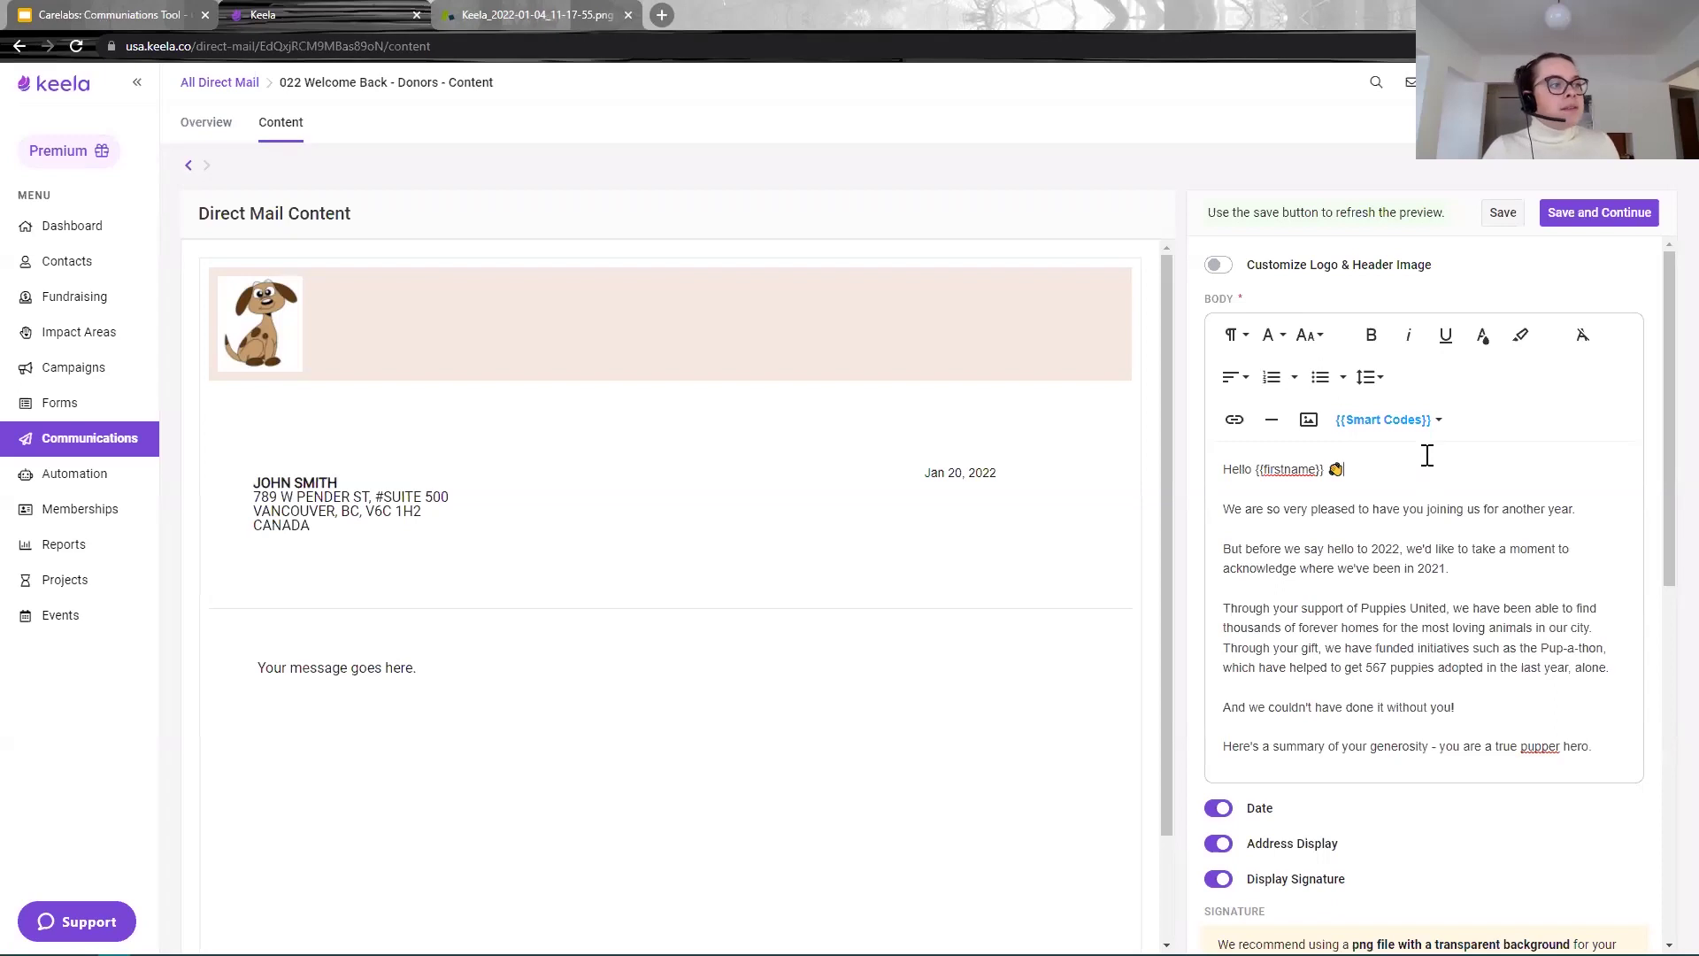
left_click(1409, 419)
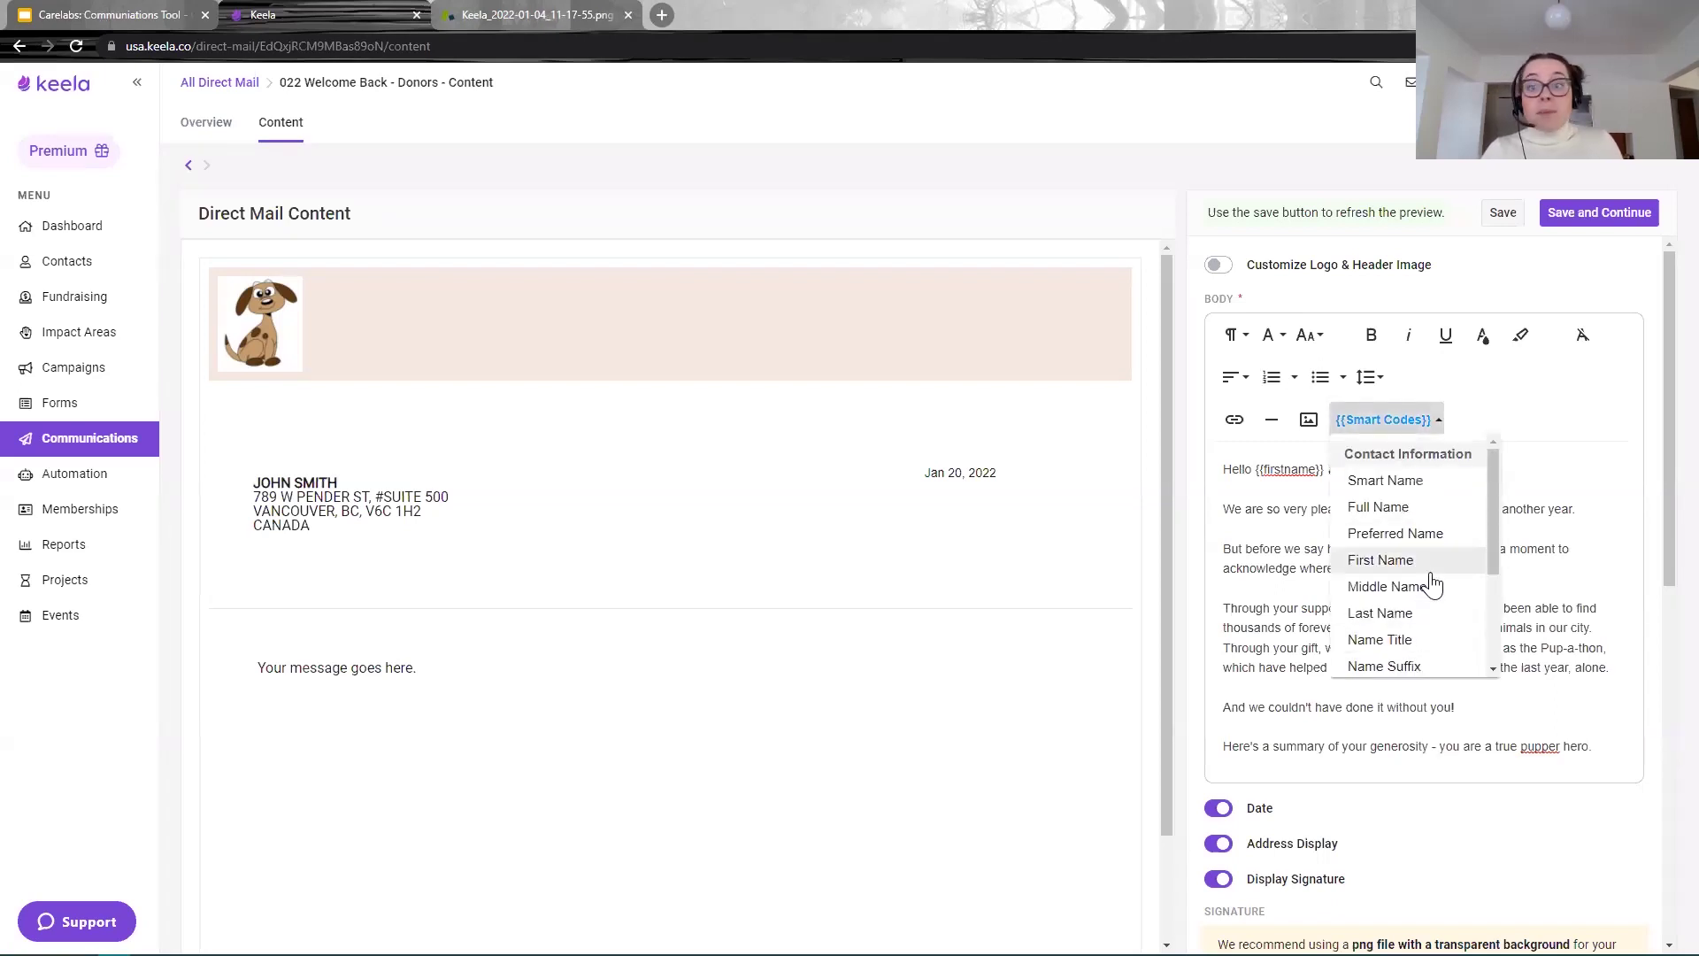
left_click(1213, 575)
Step: Look over the letter's display settings, and switch the Date off and back on
scroll(1296, 529, "down", 3)
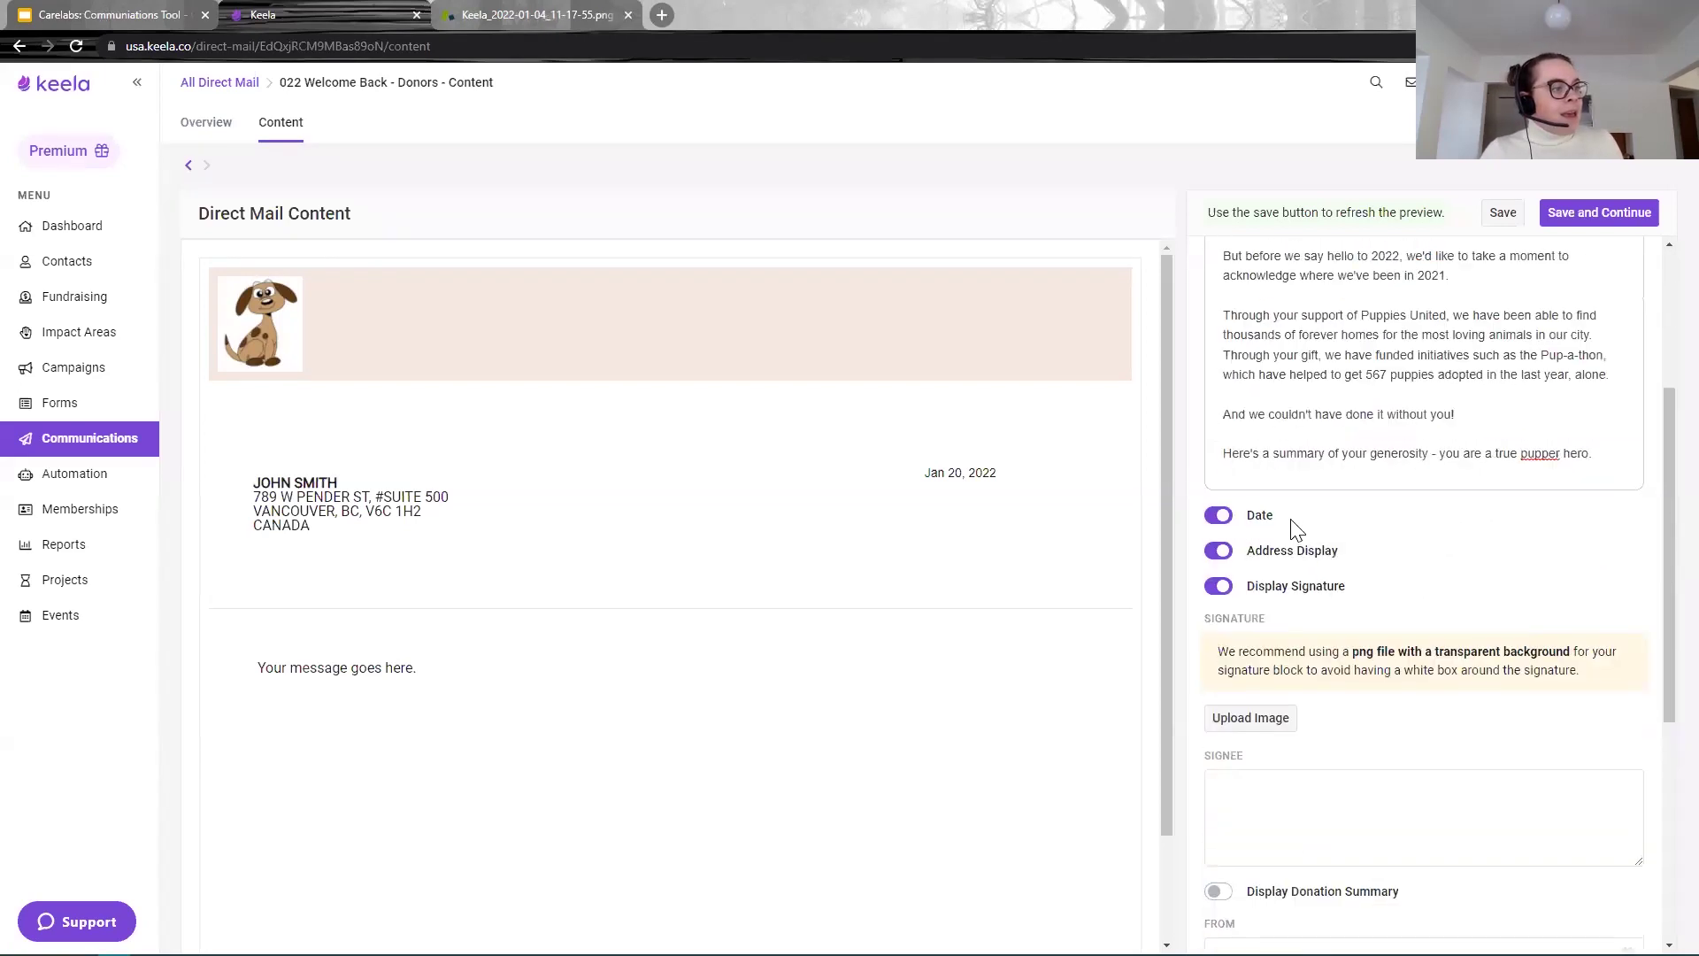
scroll(1322, 527, "up", 3)
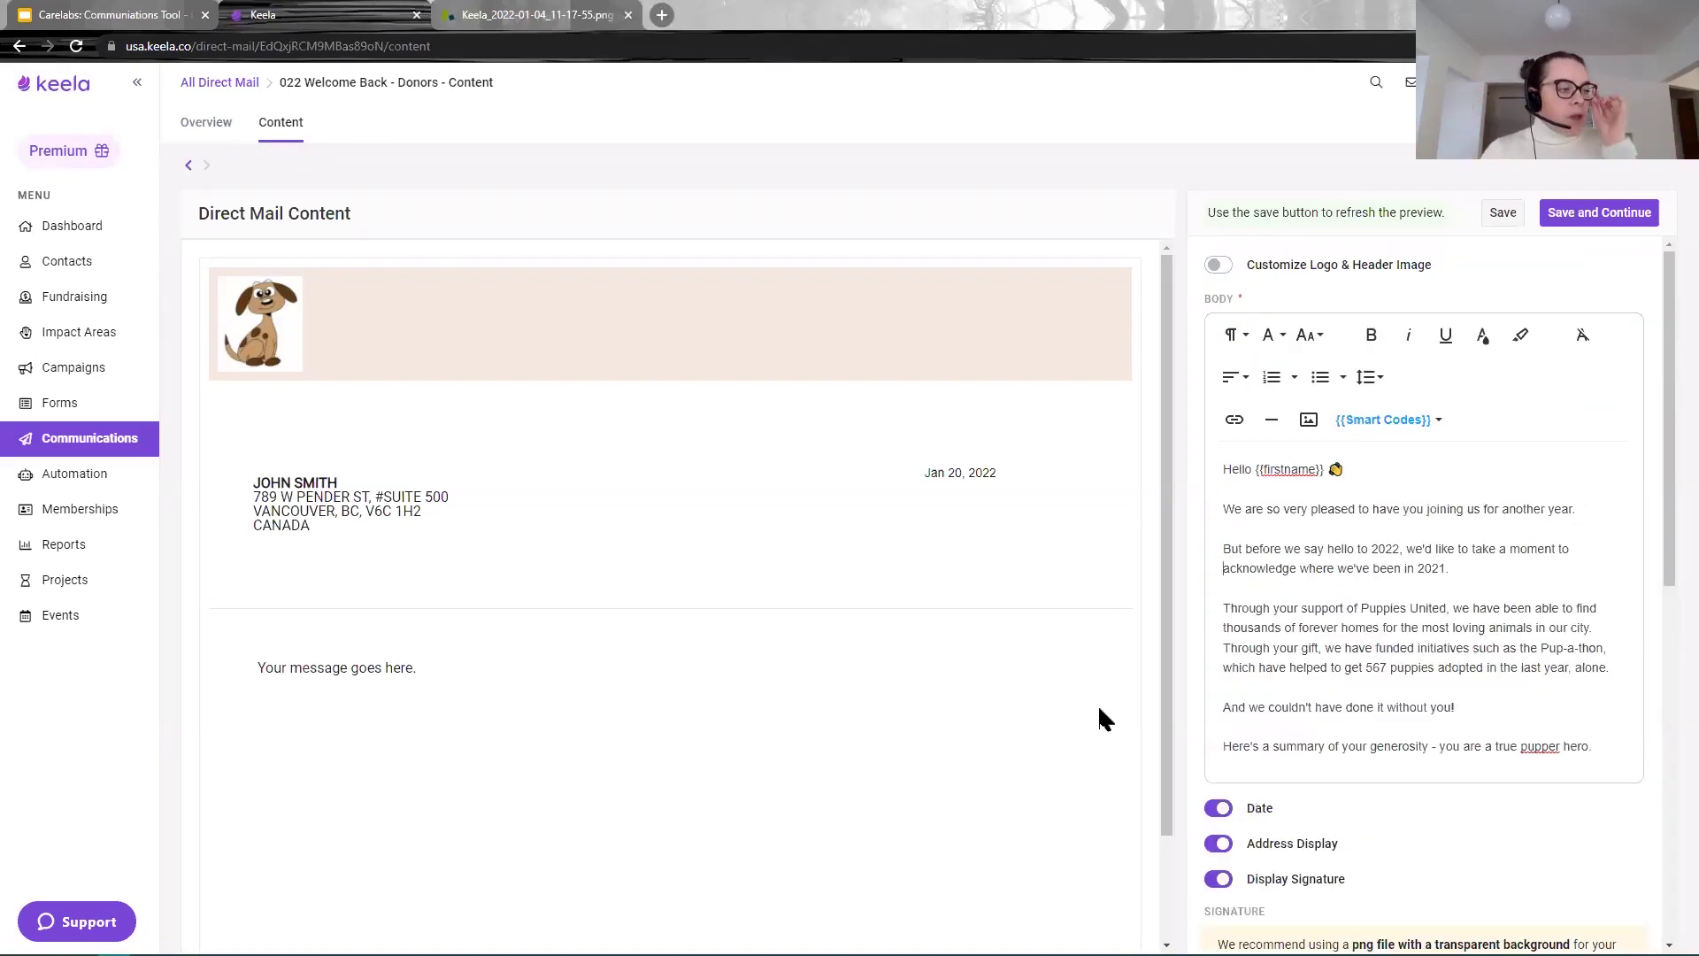
scroll(1097, 703, "down", 1)
scroll(1012, 675, "up", 1)
scroll(1479, 713, "down", 3)
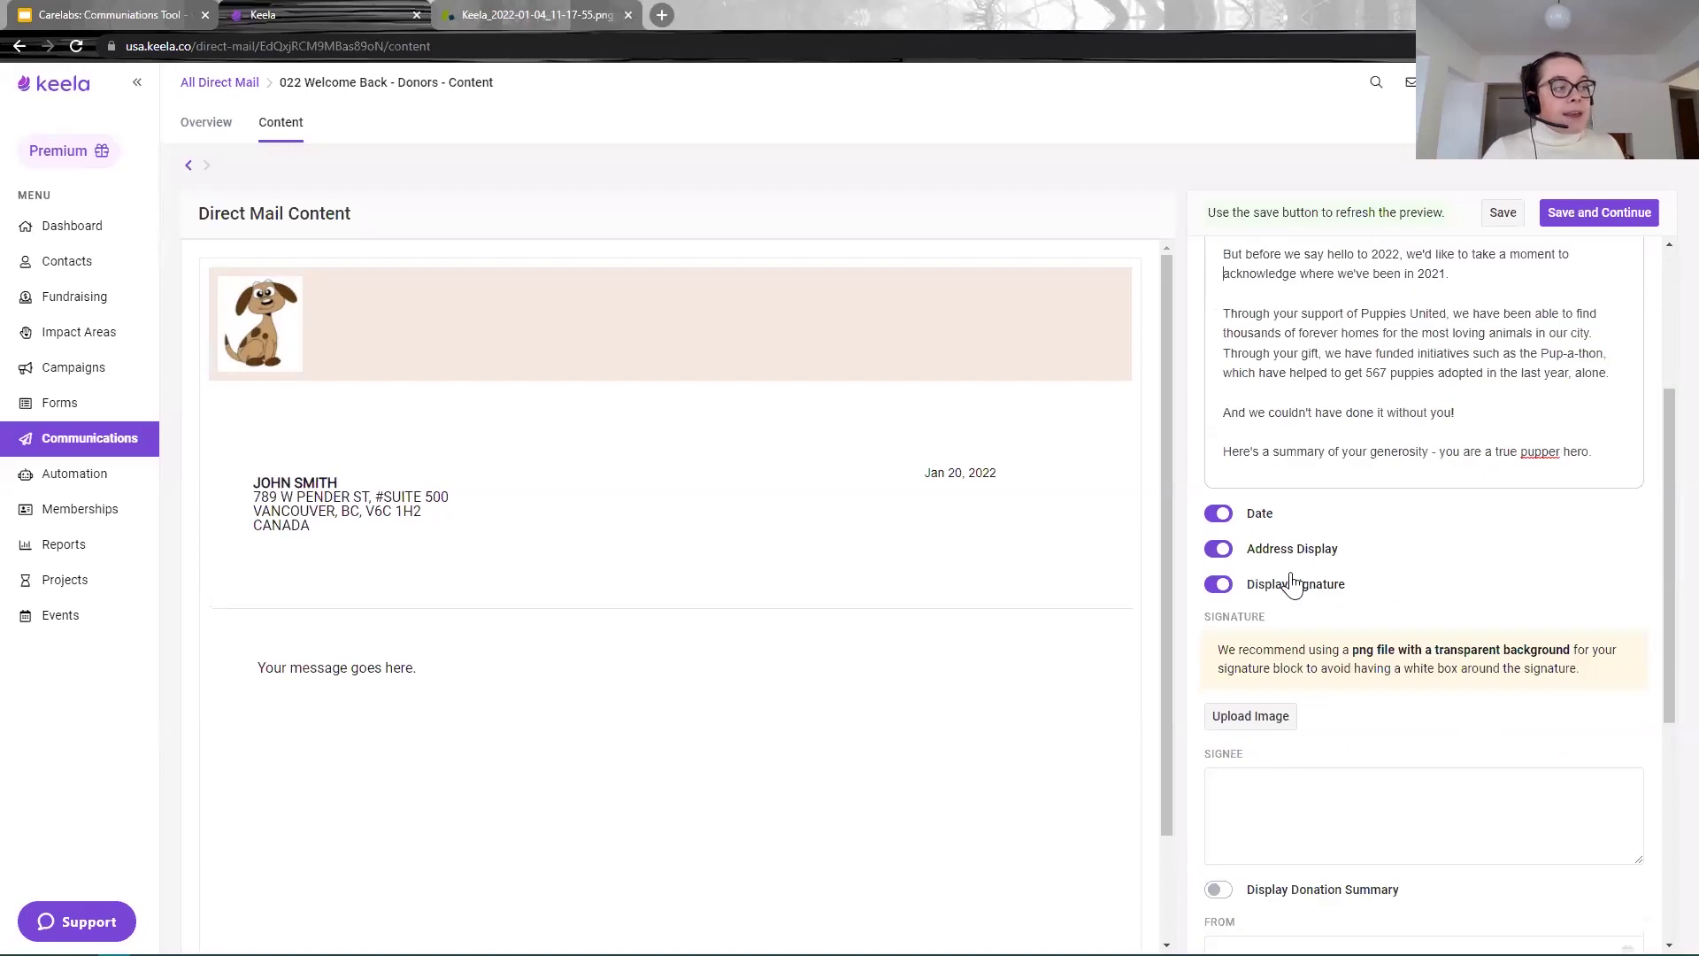
left_click(1221, 517)
left_click(1222, 517)
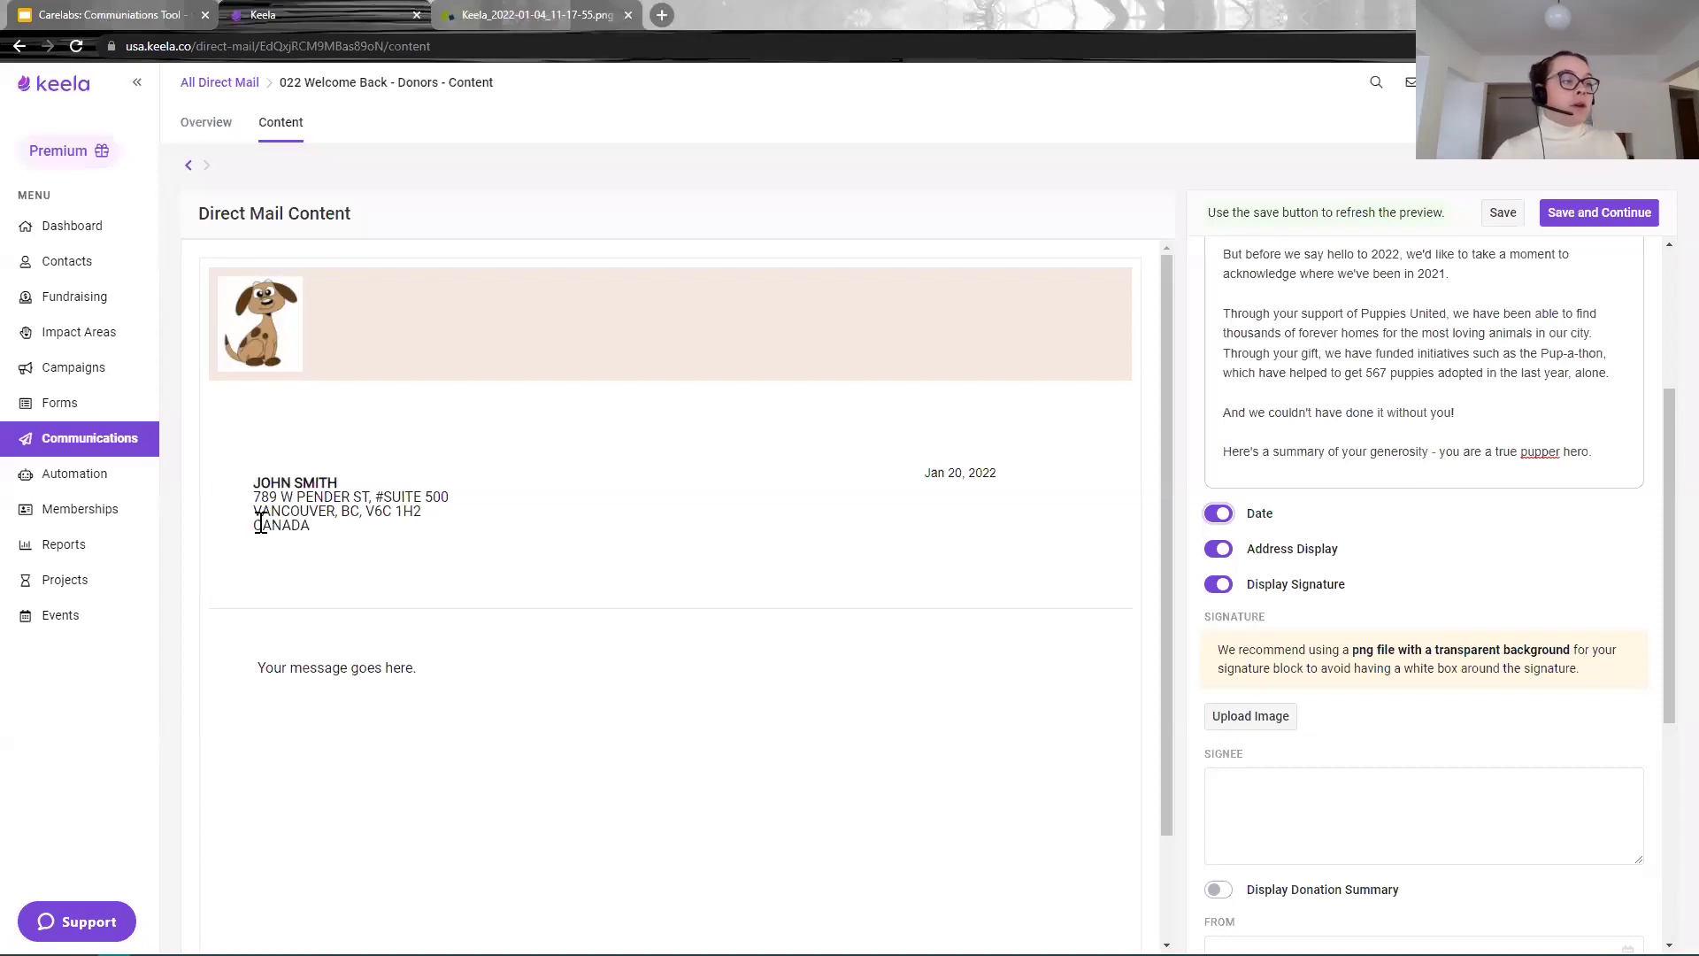
Step: Enter the signee's full name under the signature settings, and save the letter to refresh its preview
scroll(1414, 514, "down", 1)
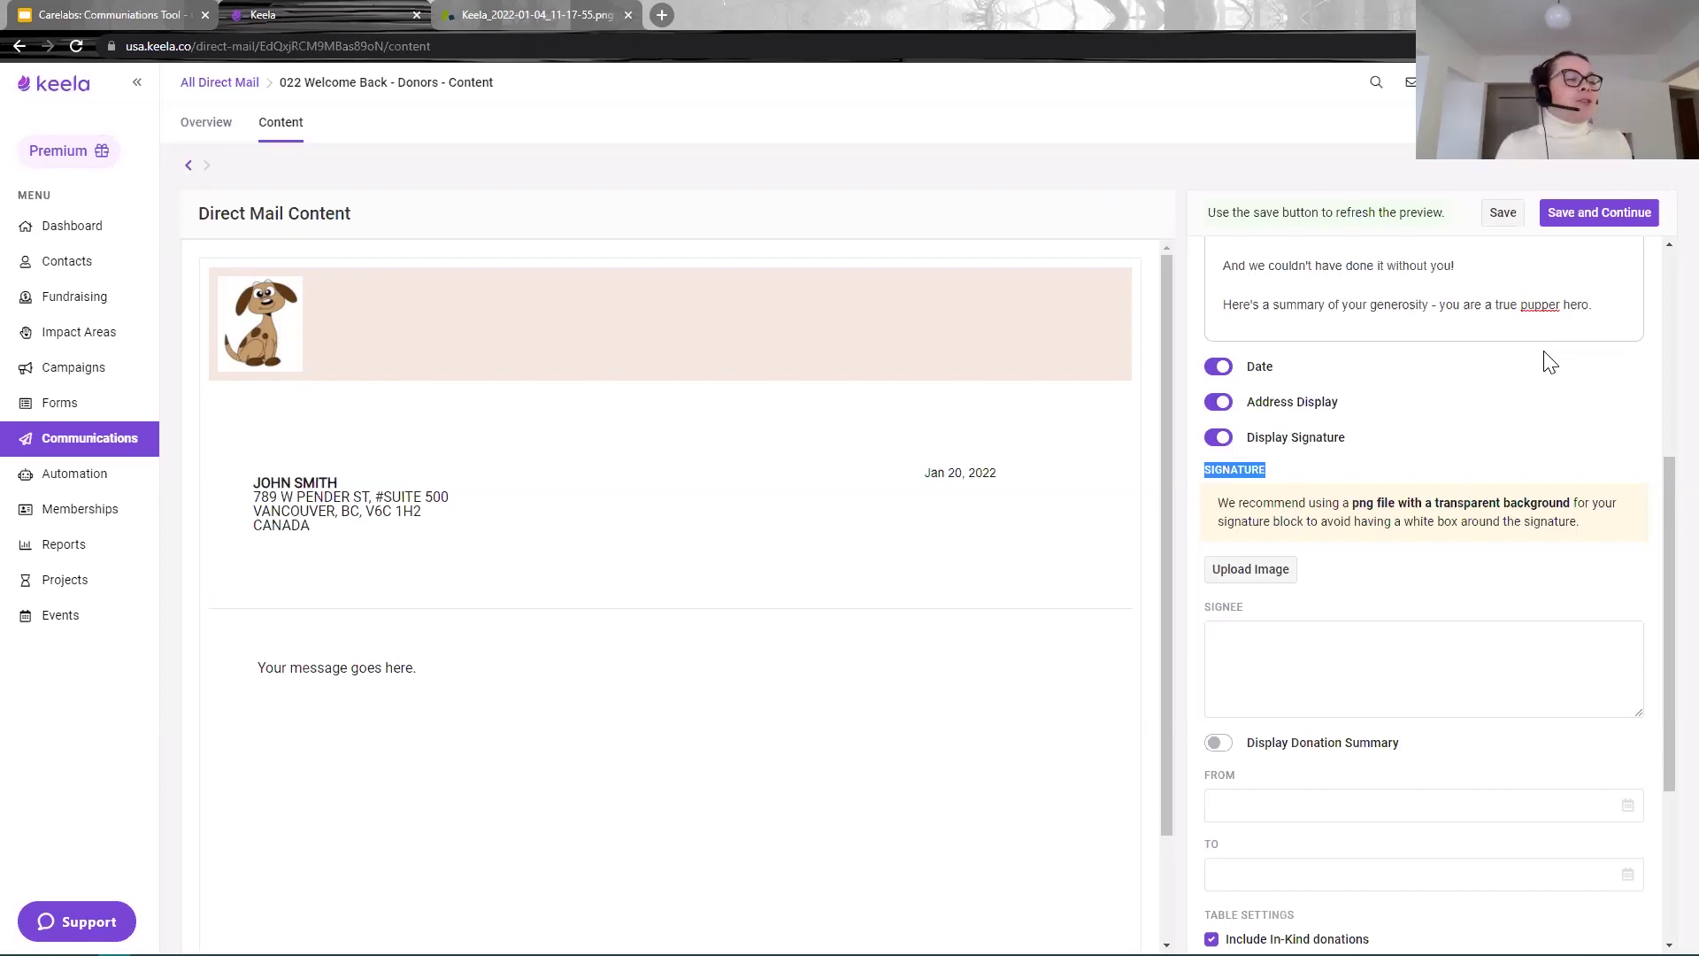
left_click(1264, 687)
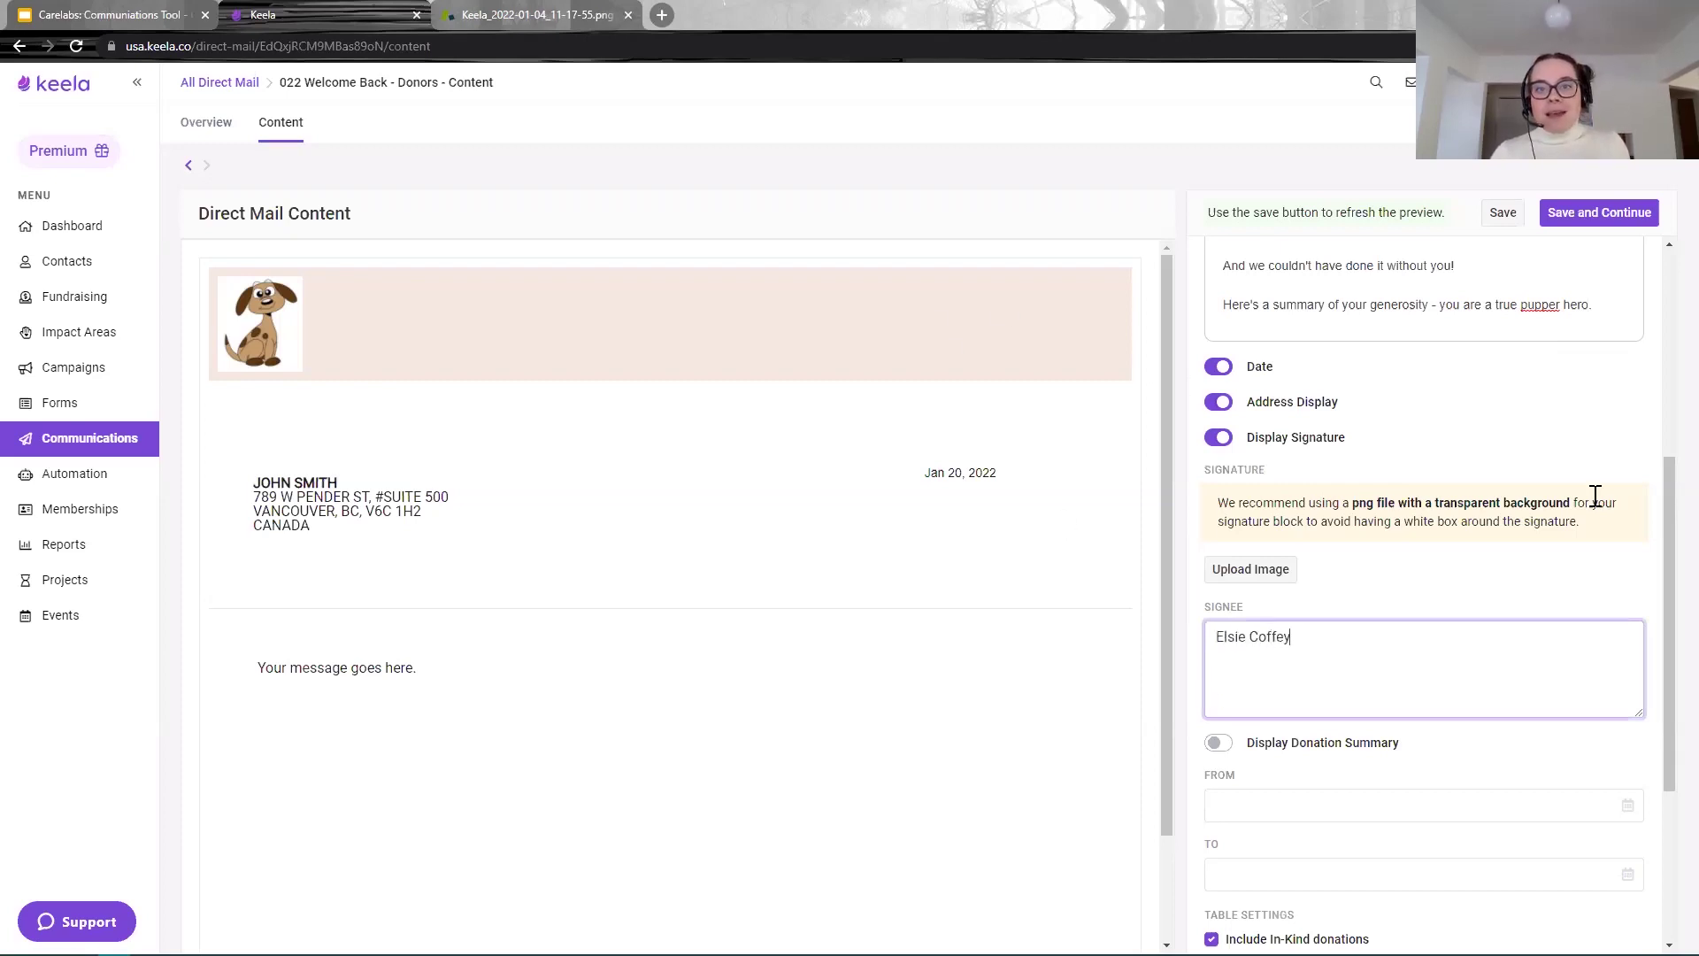
scroll(1600, 500, "down", 3)
left_click(1498, 472)
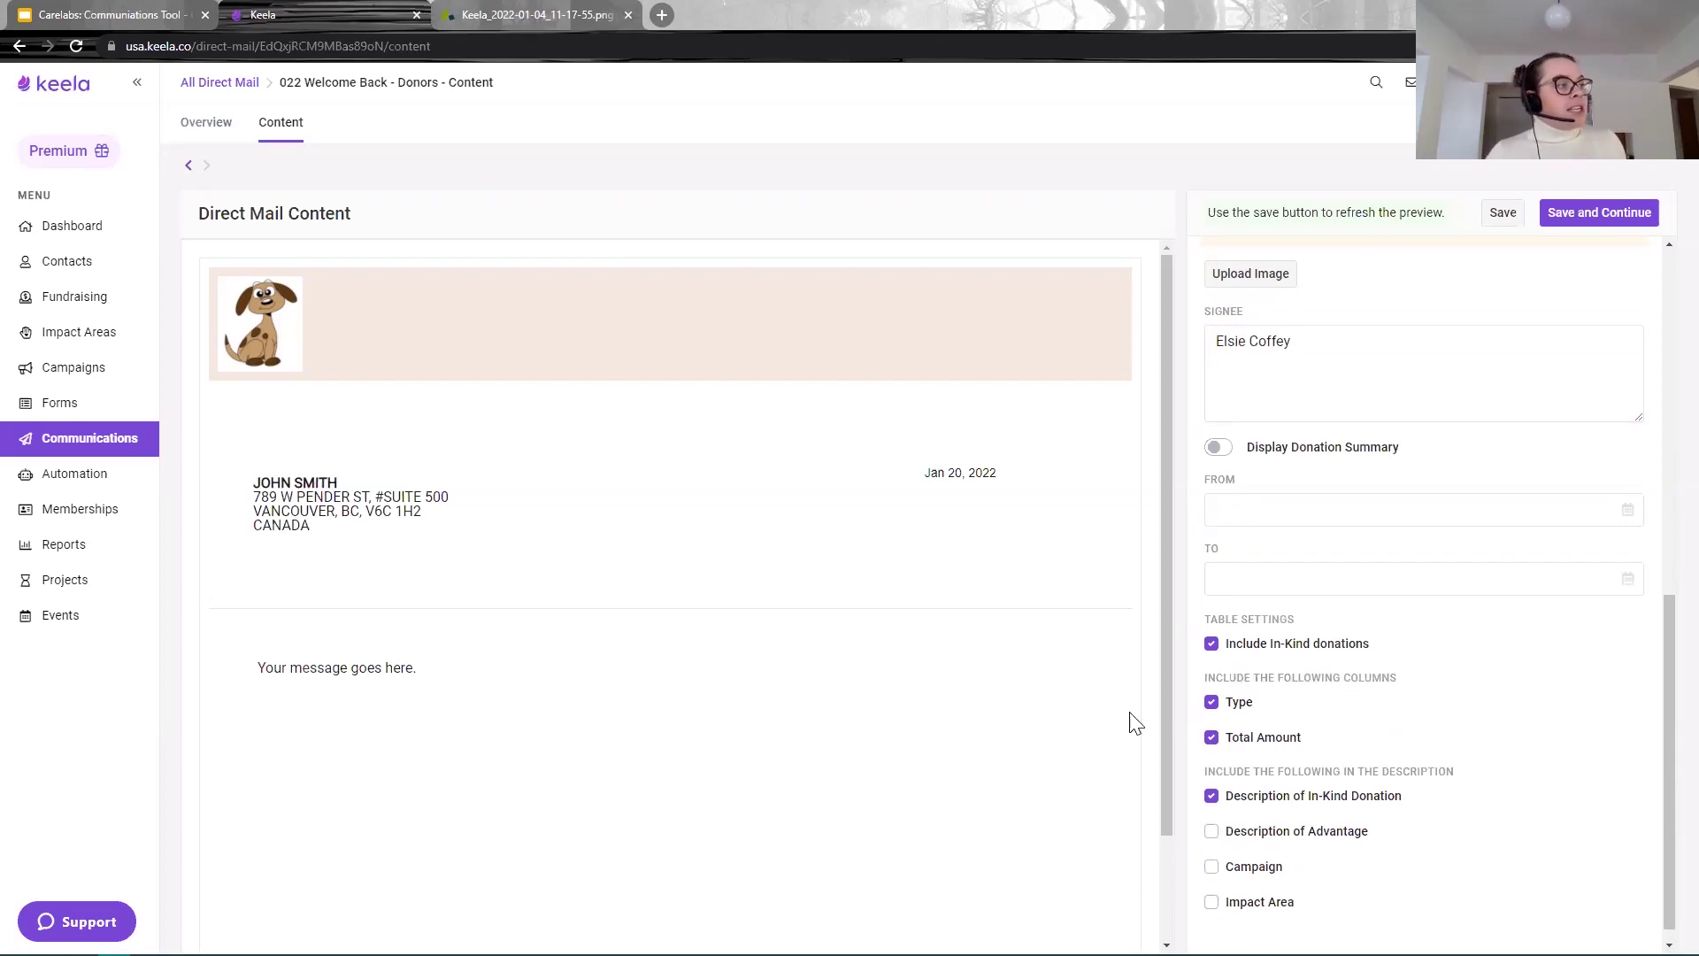
scroll(1542, 595, "up", 10)
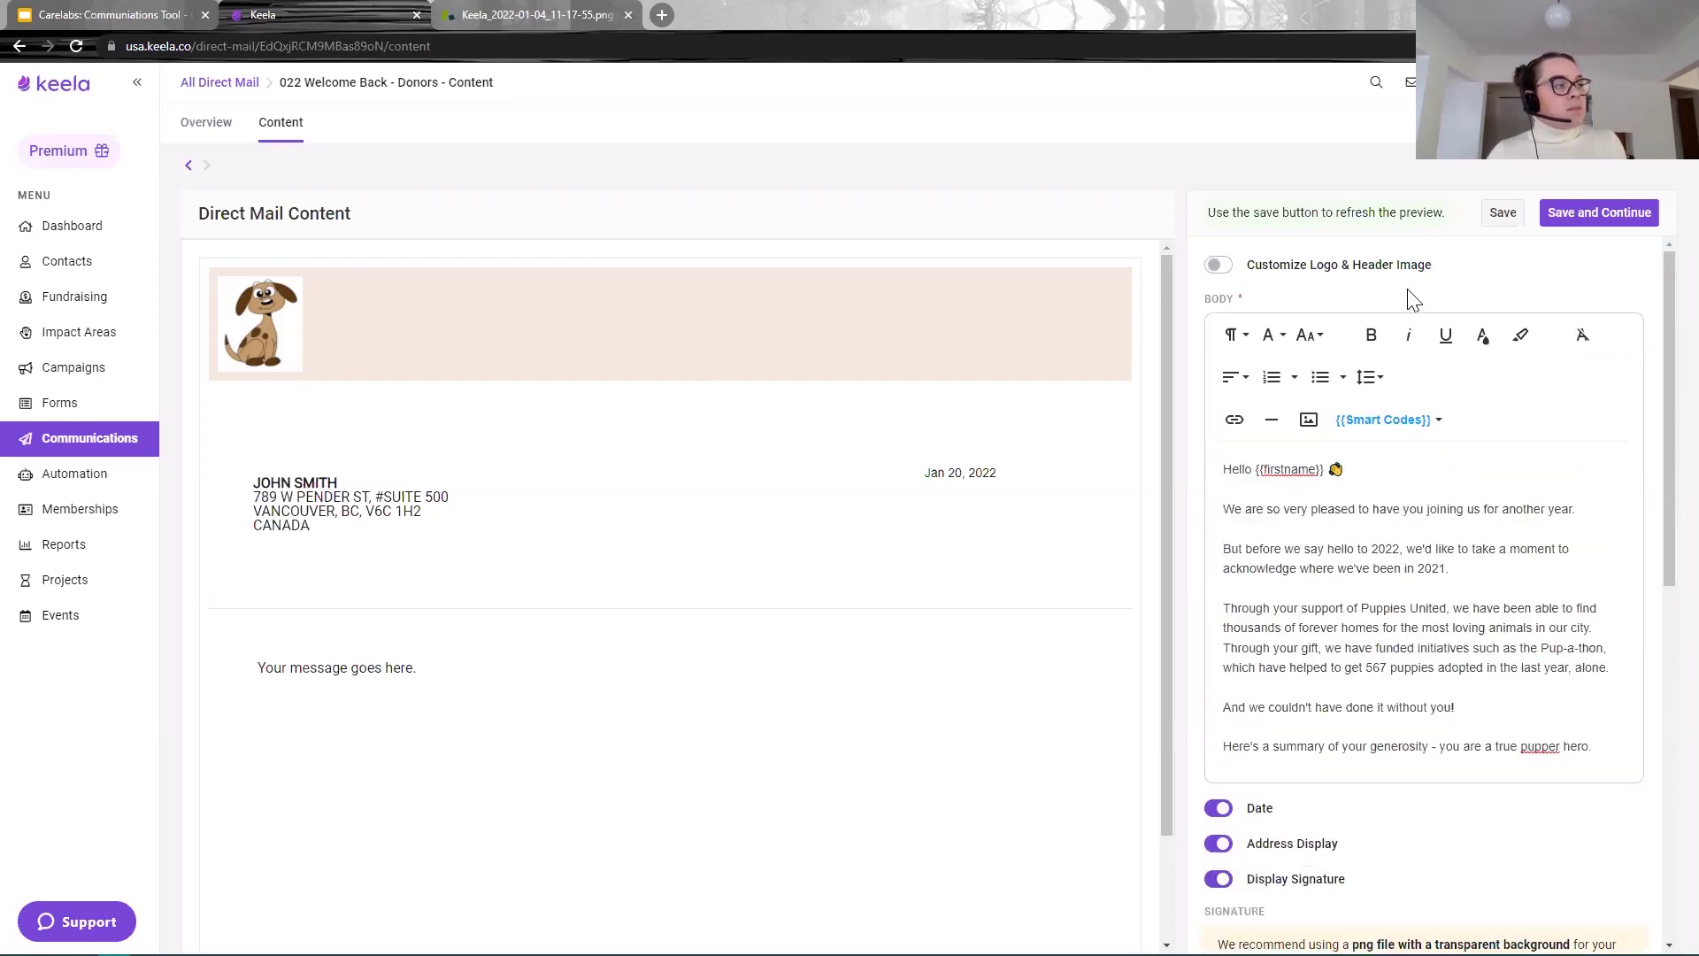
left_click(1505, 215)
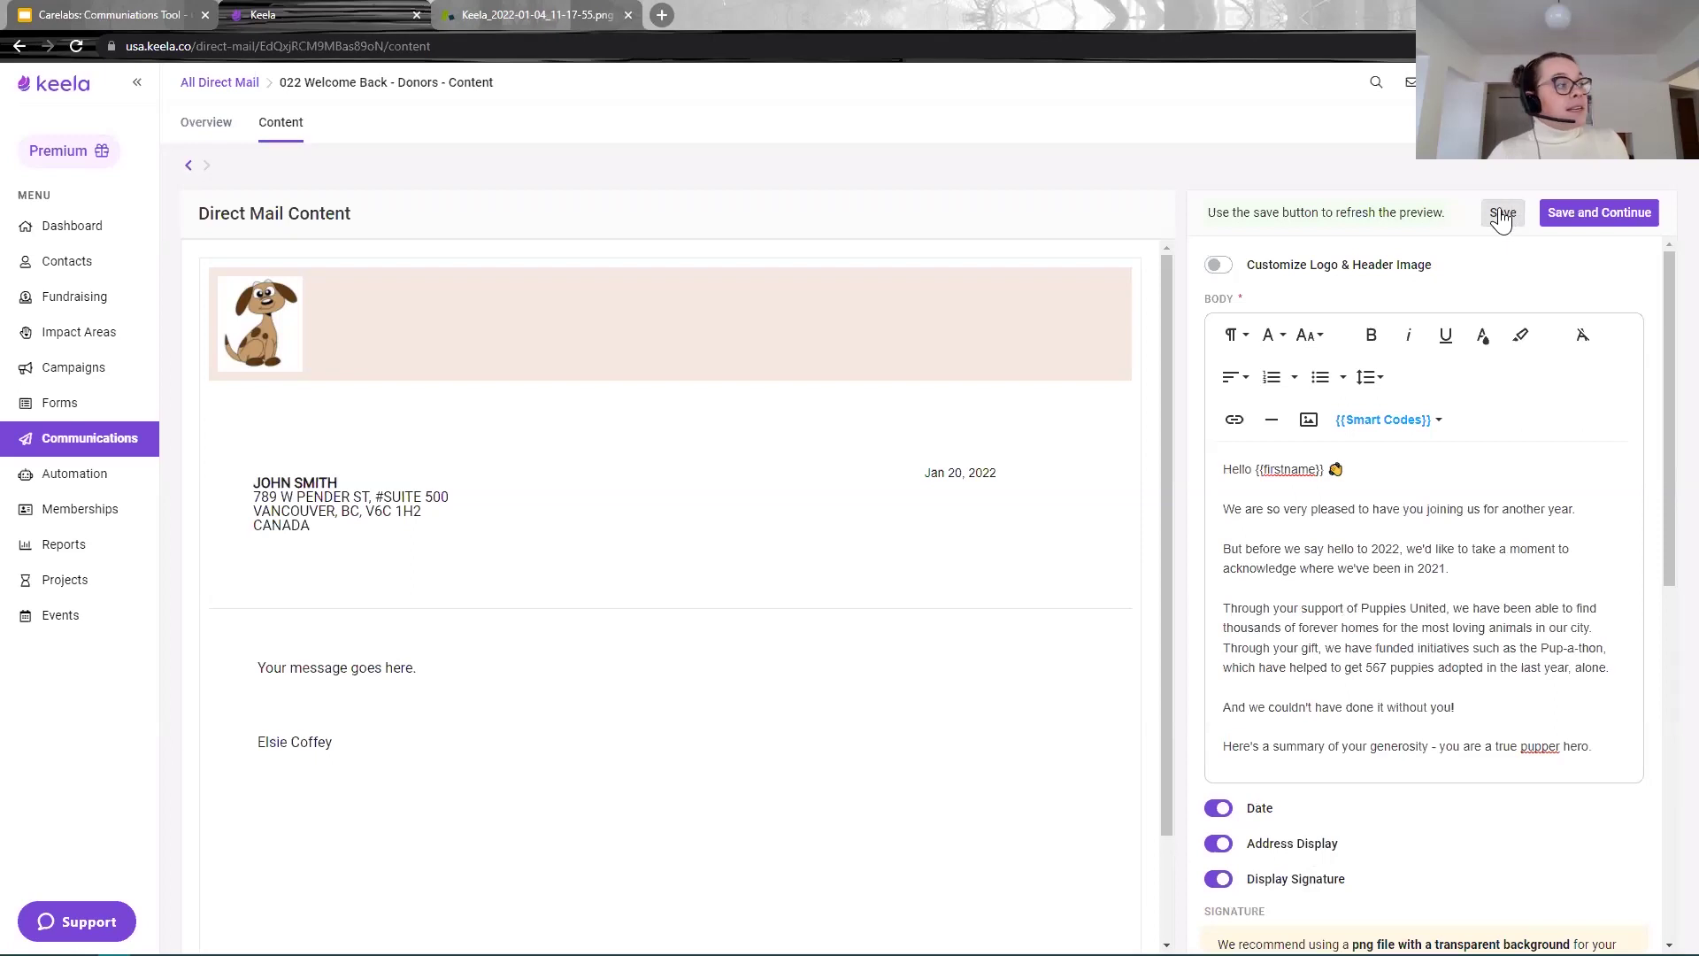
scroll(1522, 636, "down", 3)
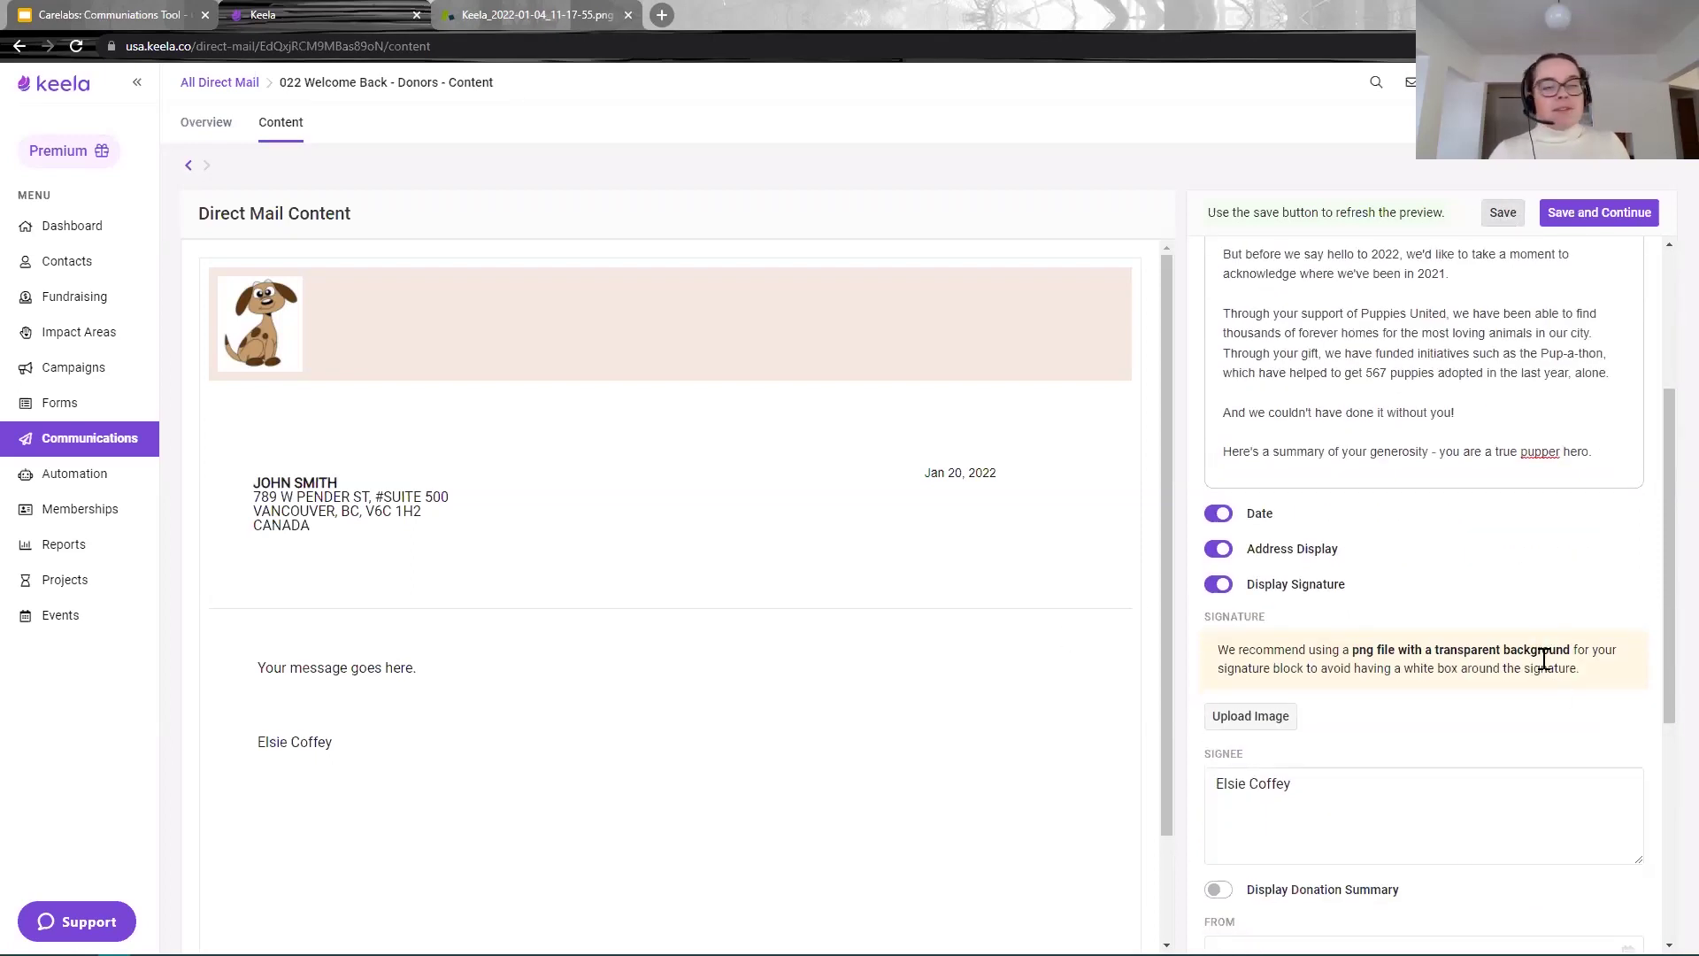
scroll(1544, 668, "up", 3)
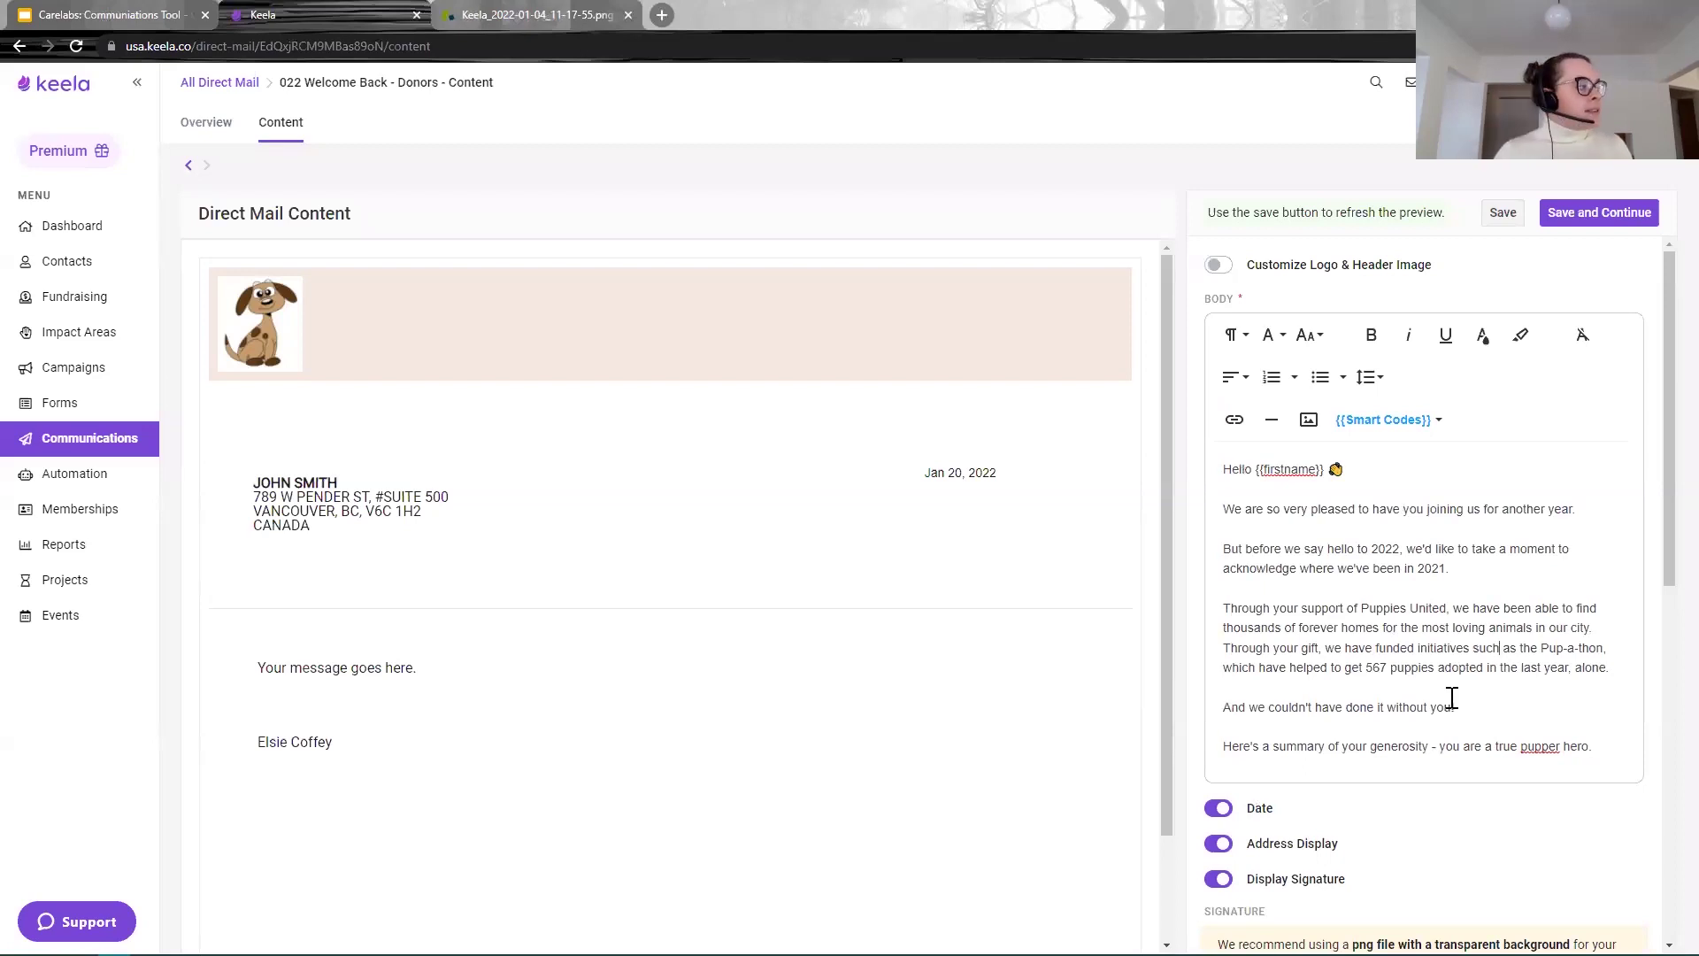
Step: Display the donation summary in the letter, with a date range from Dec 1, 2021 to Jan 1, 2022
scroll(1393, 808, "down", 3)
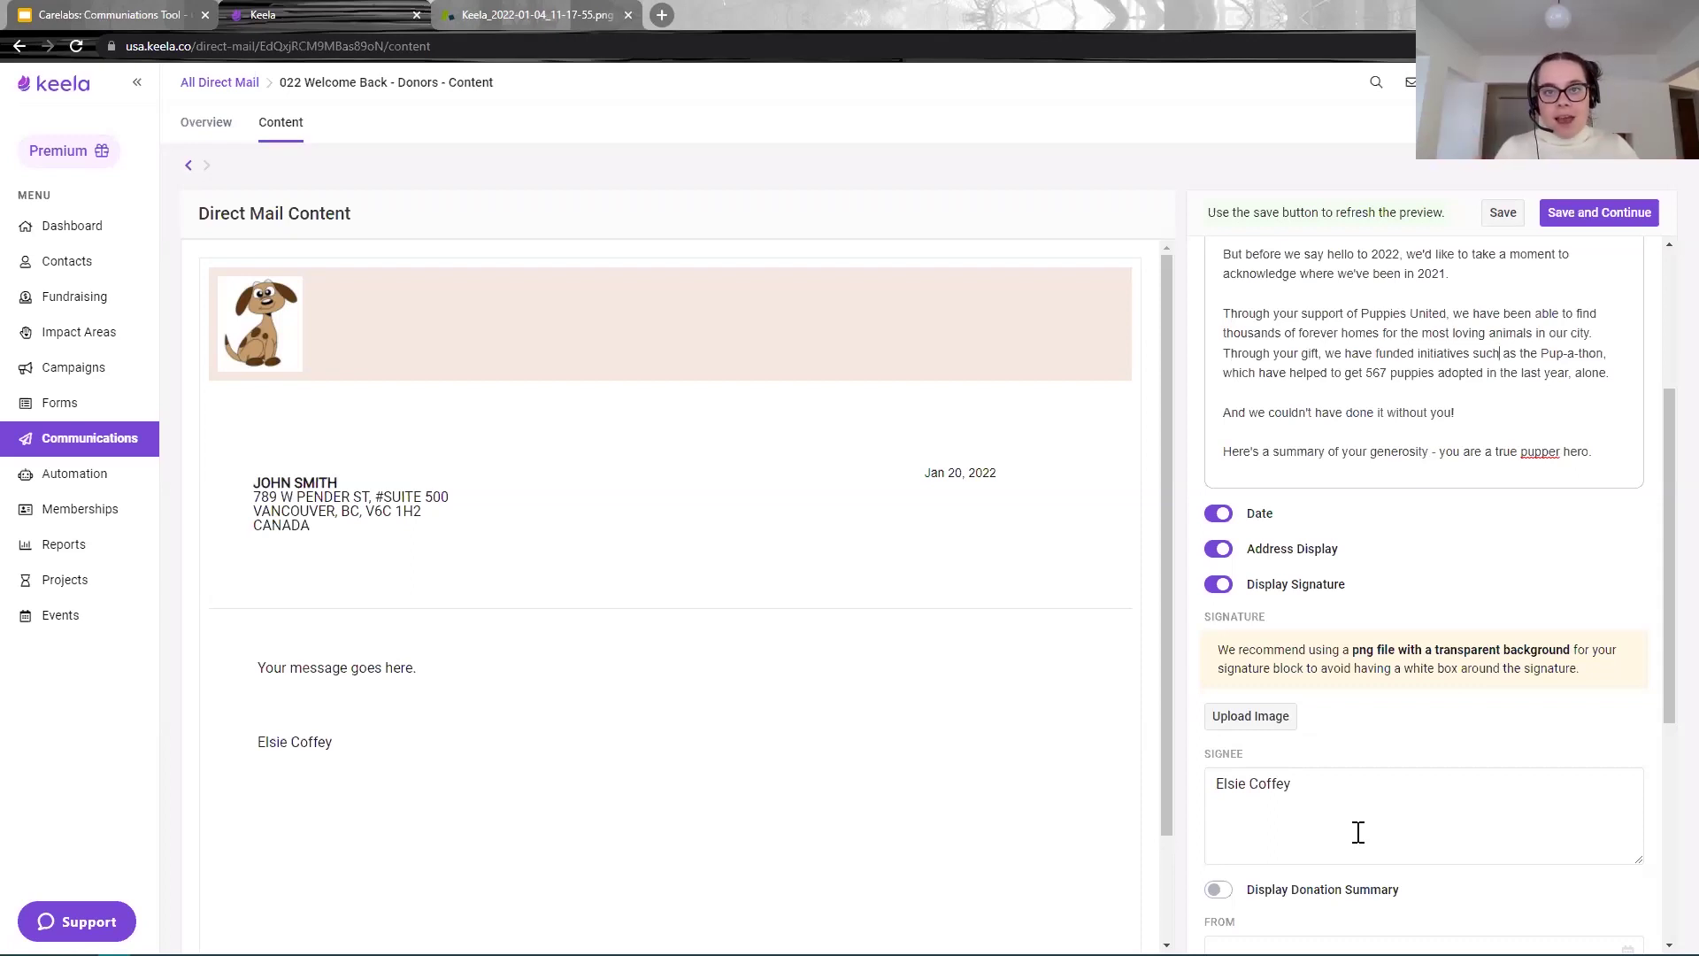
scroll(1345, 562, "down", 2)
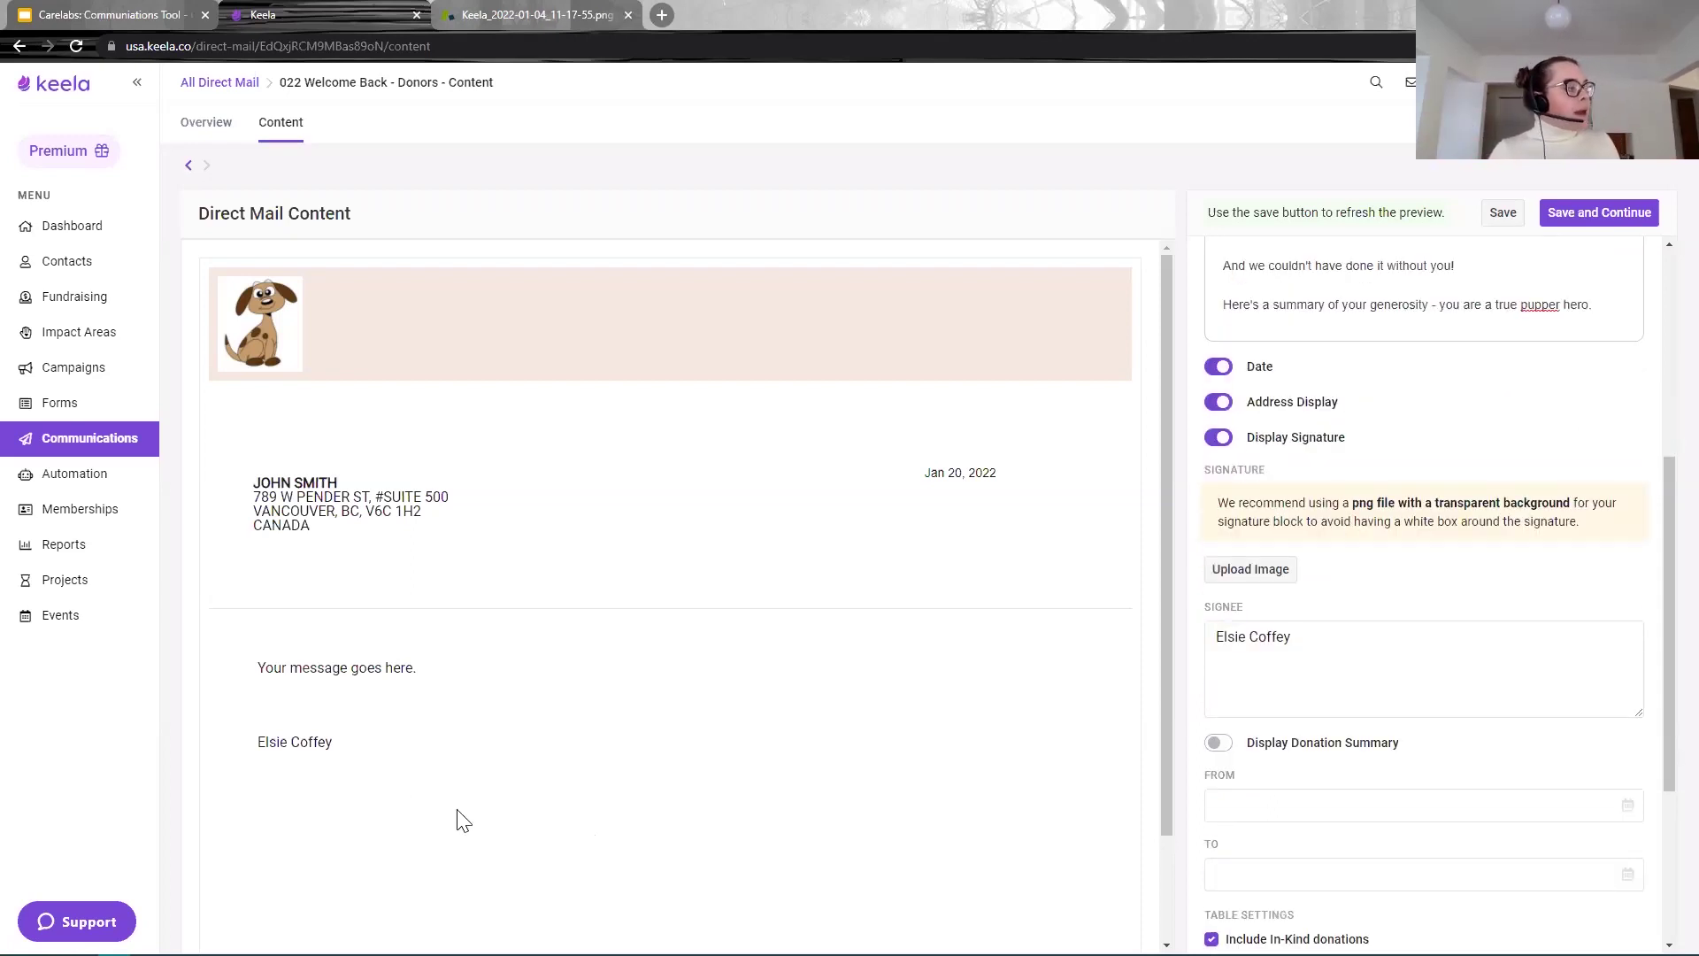
scroll(1350, 607, "down", 2)
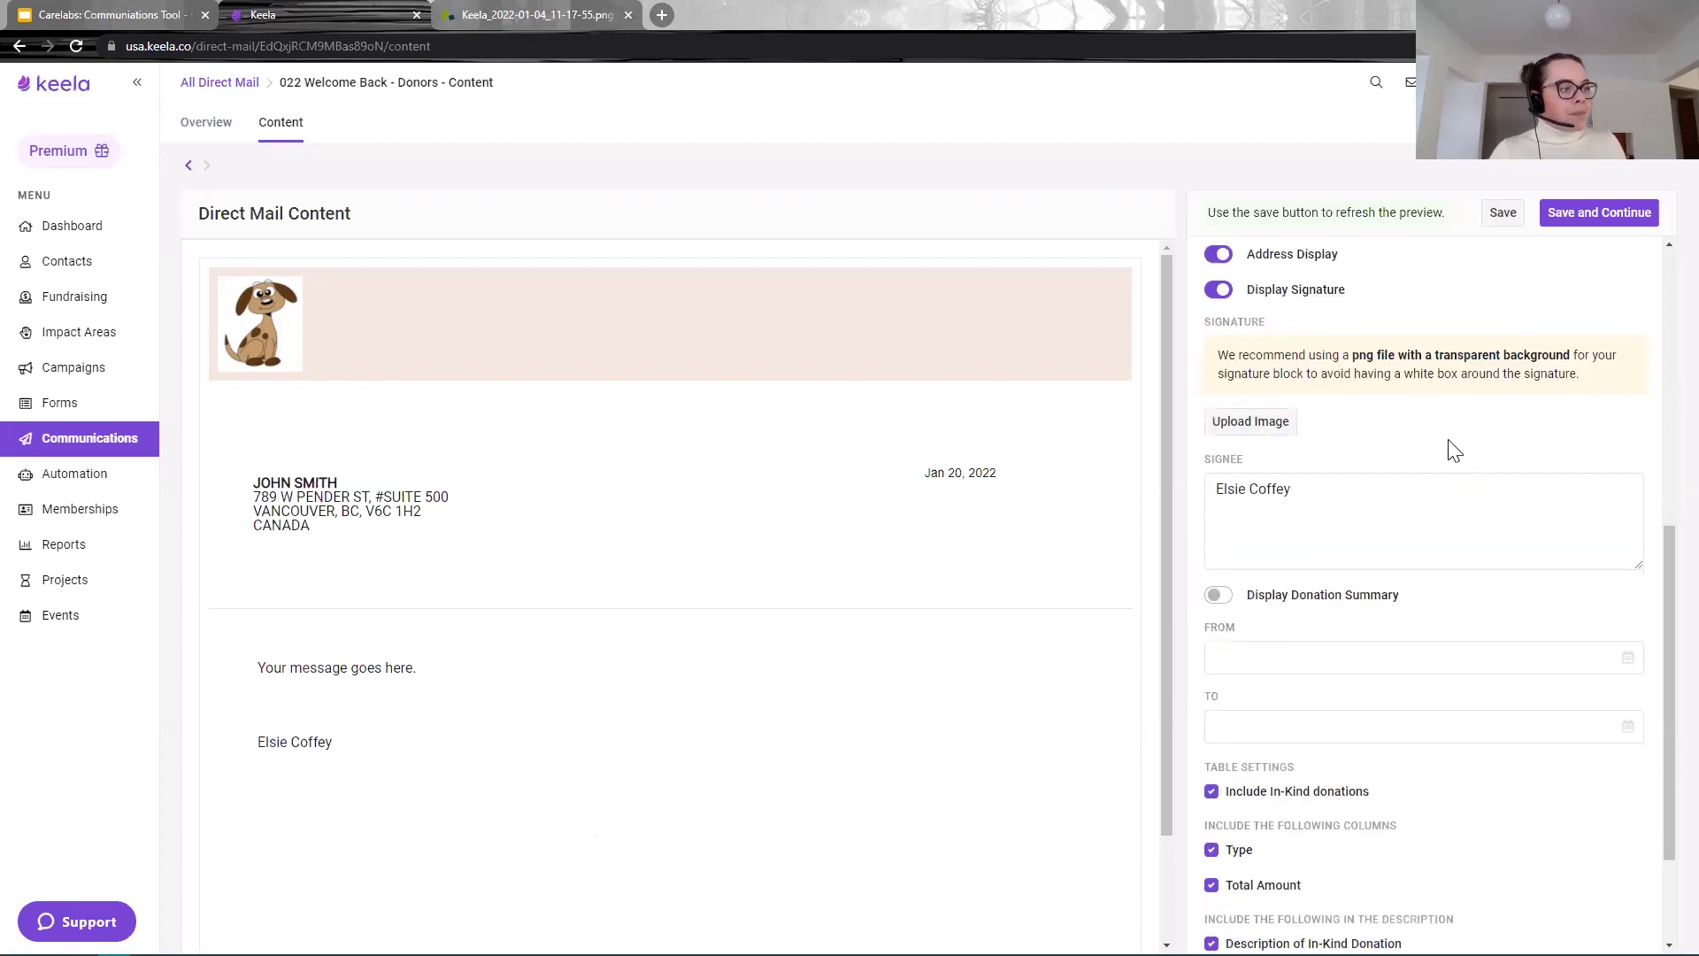
scroll(1451, 453, "down", 2)
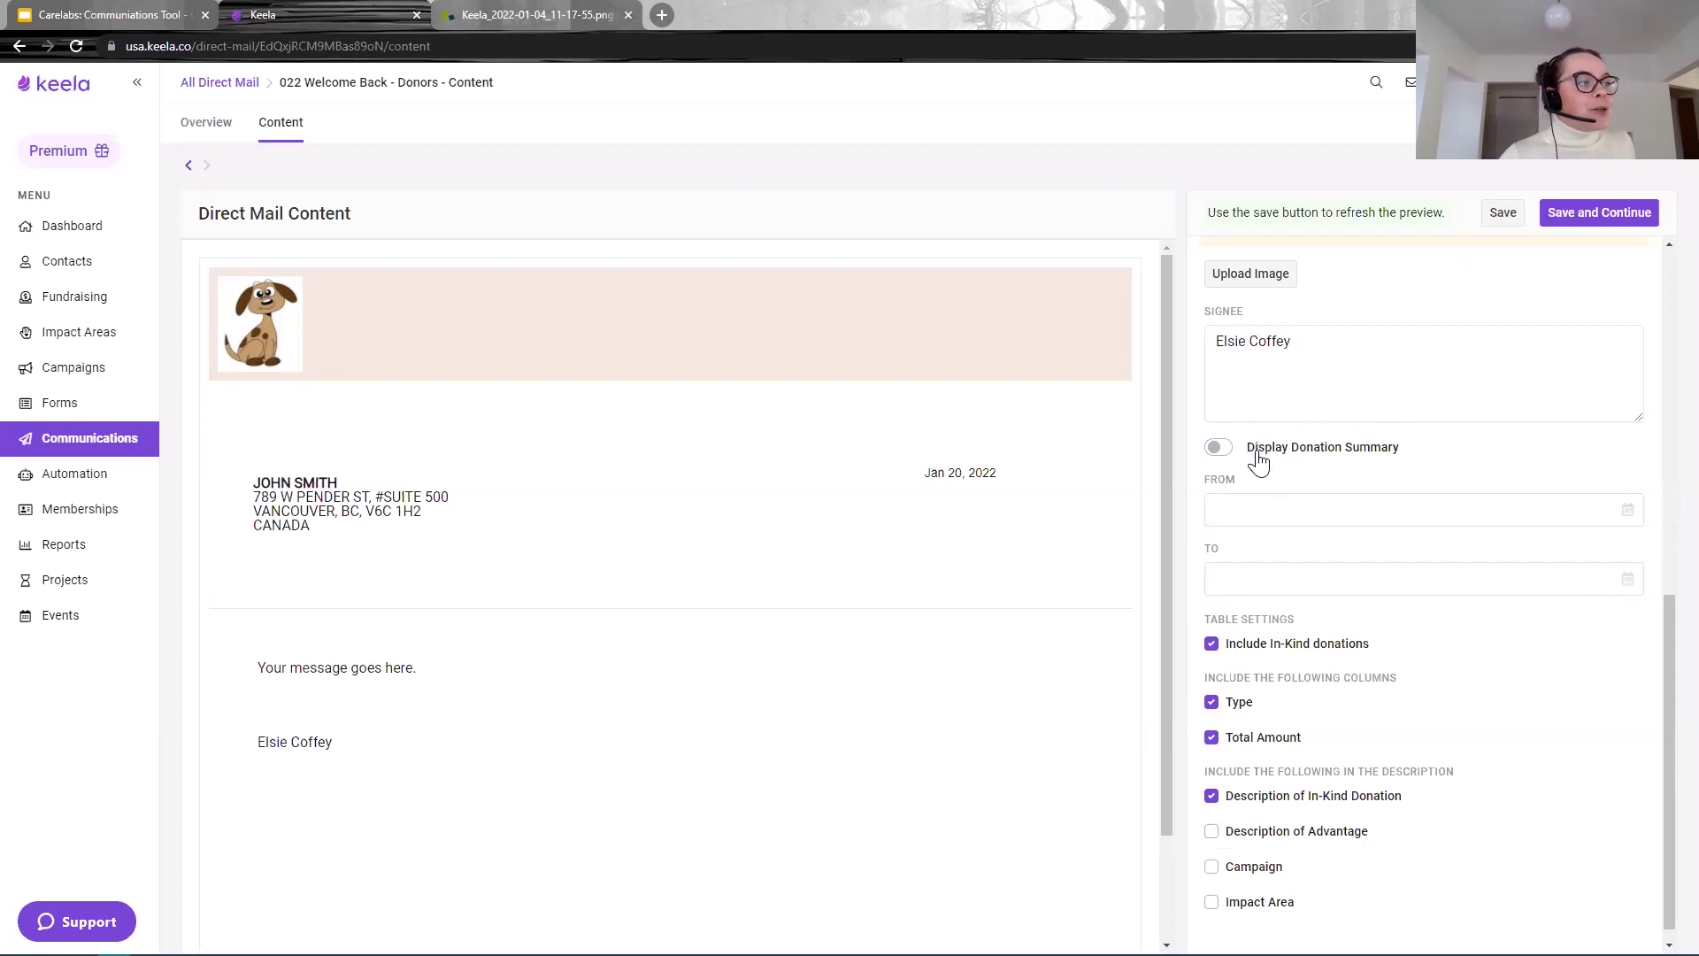
left_click_drag(1265, 447, 1250, 450)
left_click(1218, 450)
left_click(1599, 519)
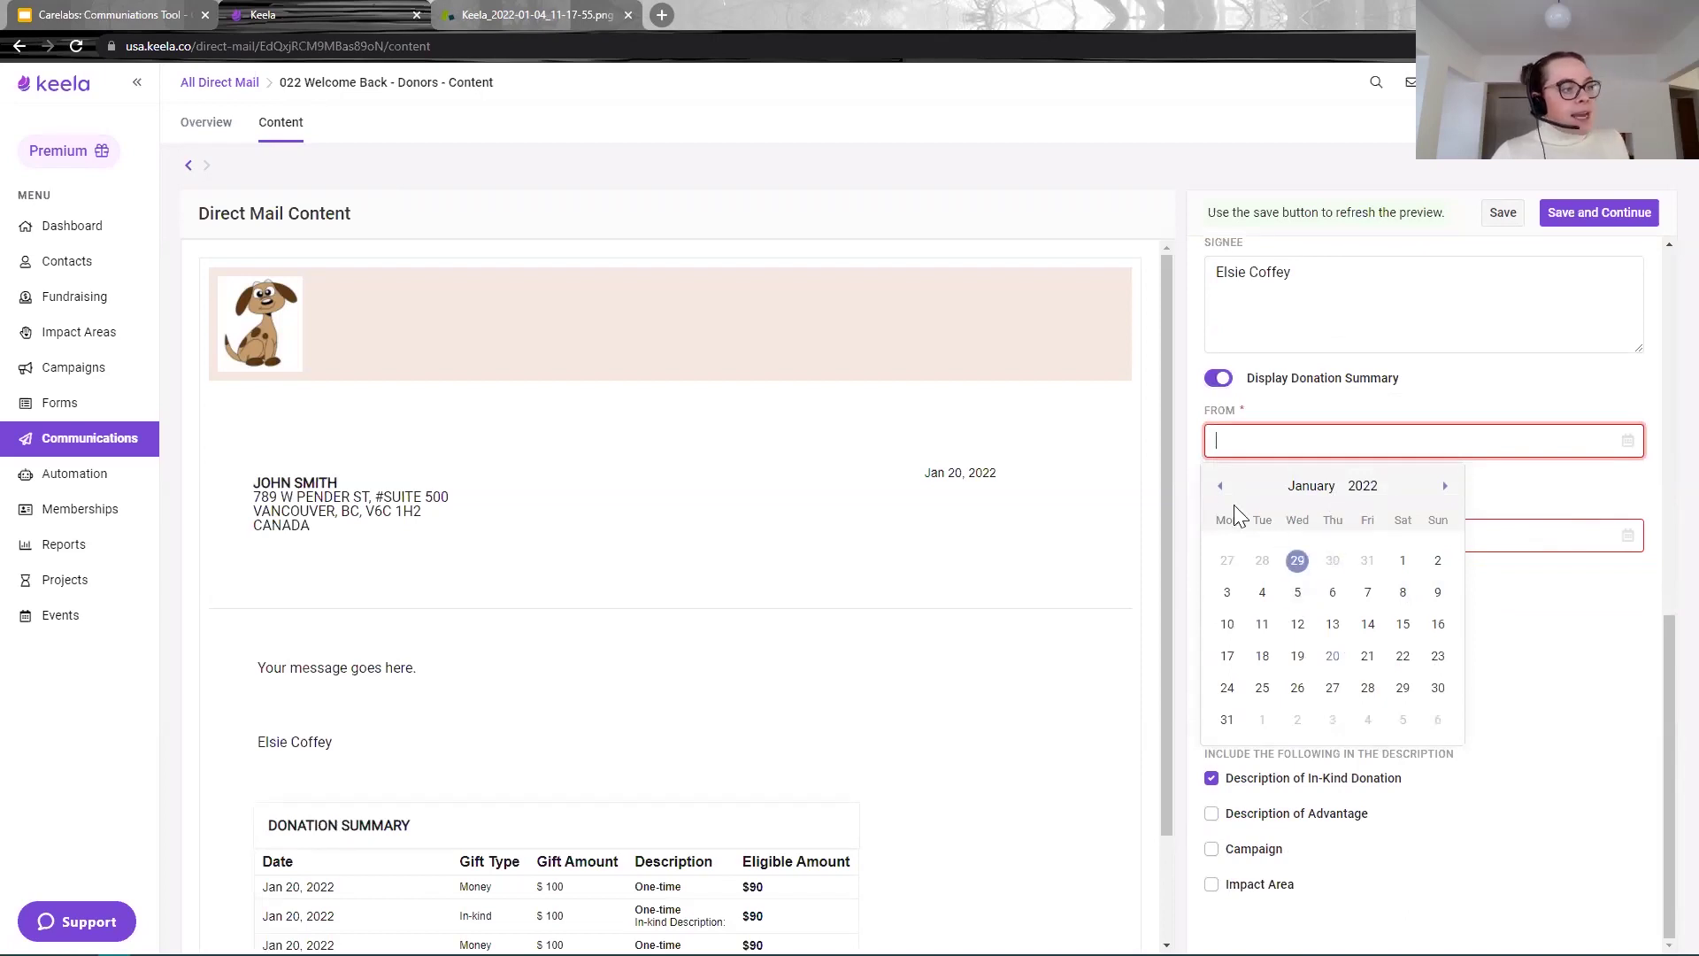
left_click(1220, 486)
left_click(1297, 561)
left_click(1433, 549)
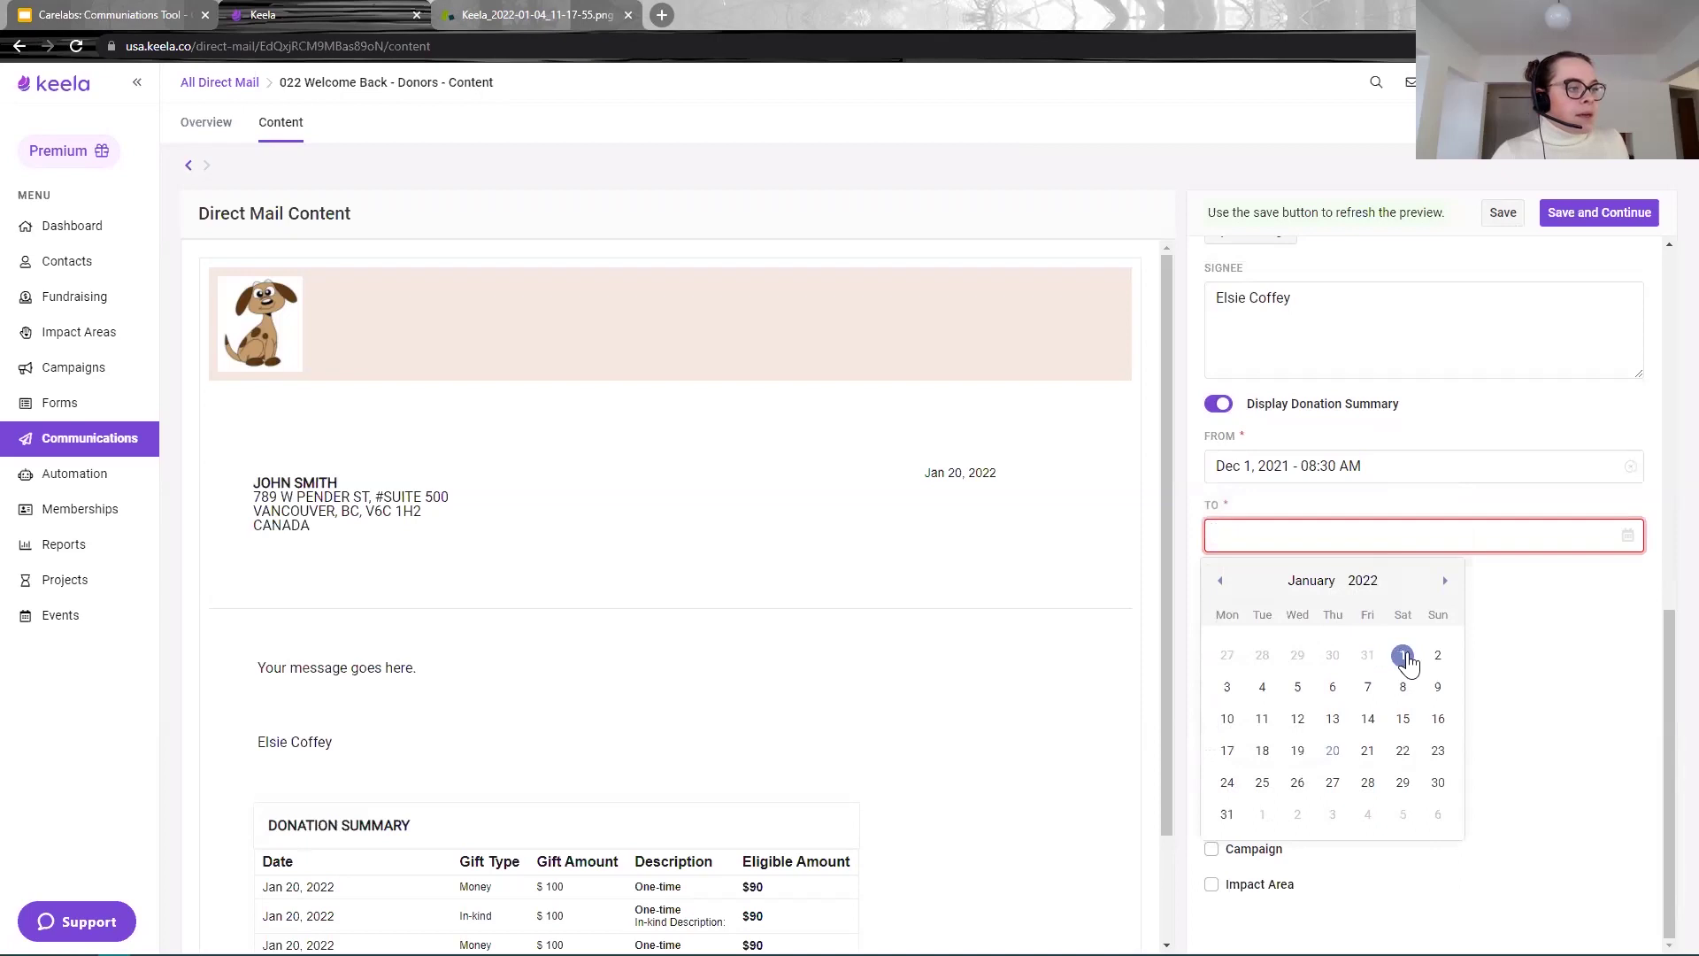
left_click(1403, 655)
left_click(1587, 673)
Step: Exclude in-kind donations, the Type column and the in-kind description from the donation summary, and include Impact Area in the description
left_click(1212, 626)
left_click(1212, 684)
scroll(1059, 696, "down", 2)
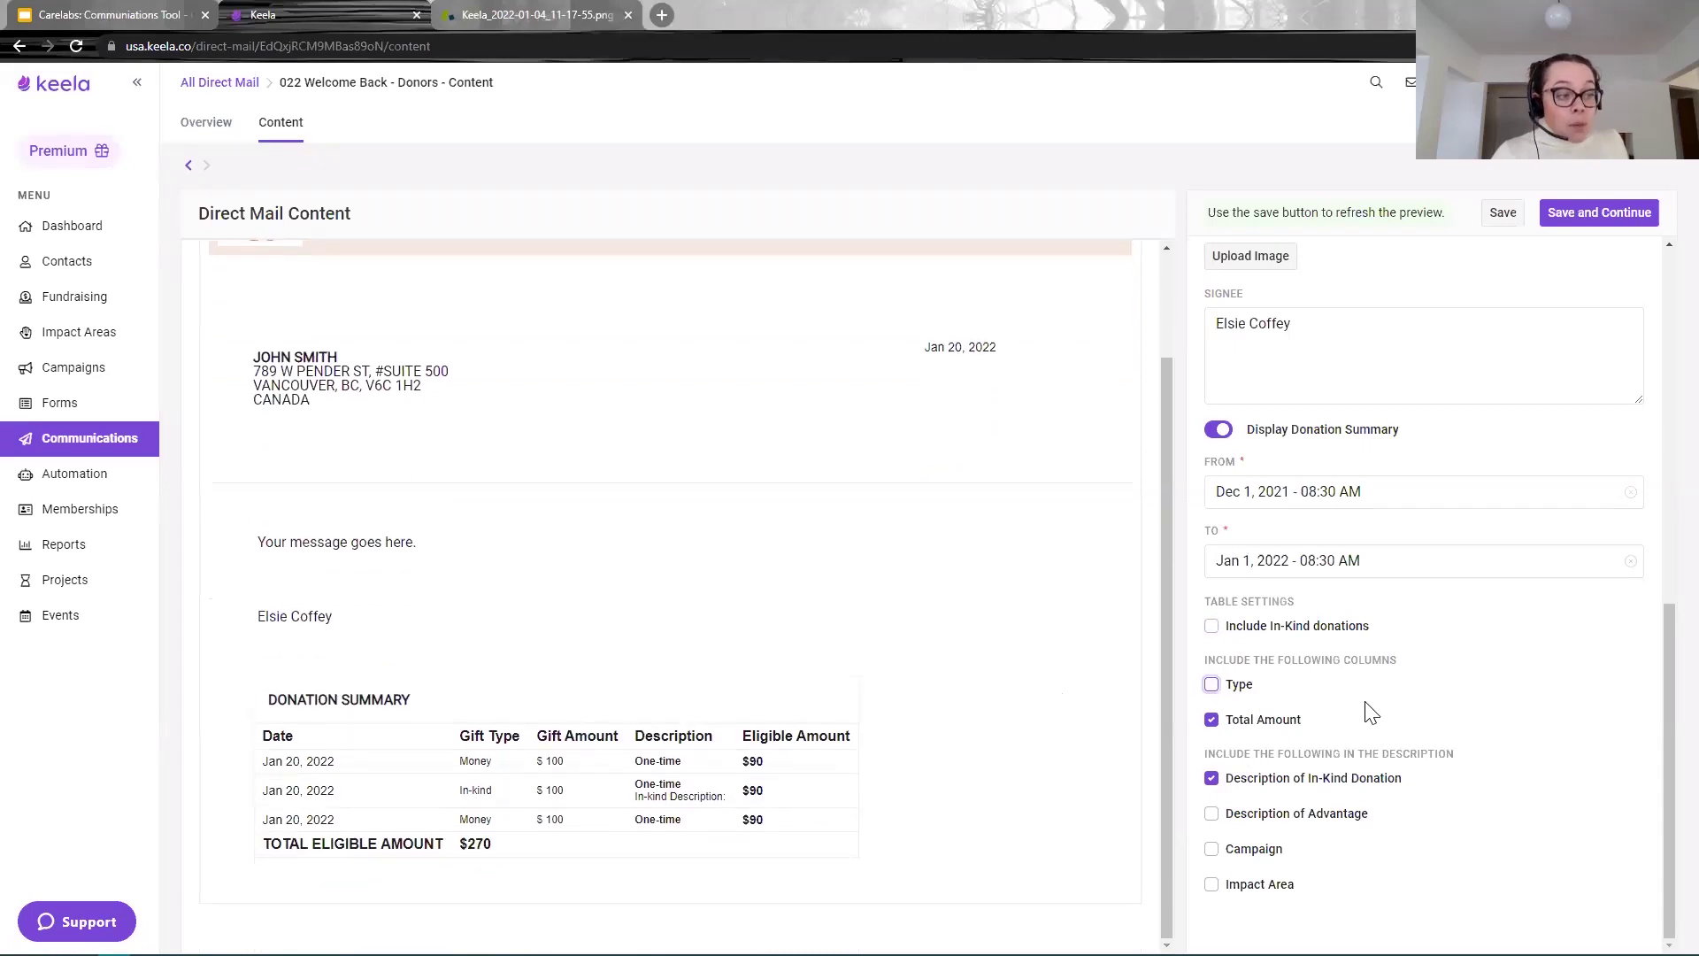
left_click(1210, 780)
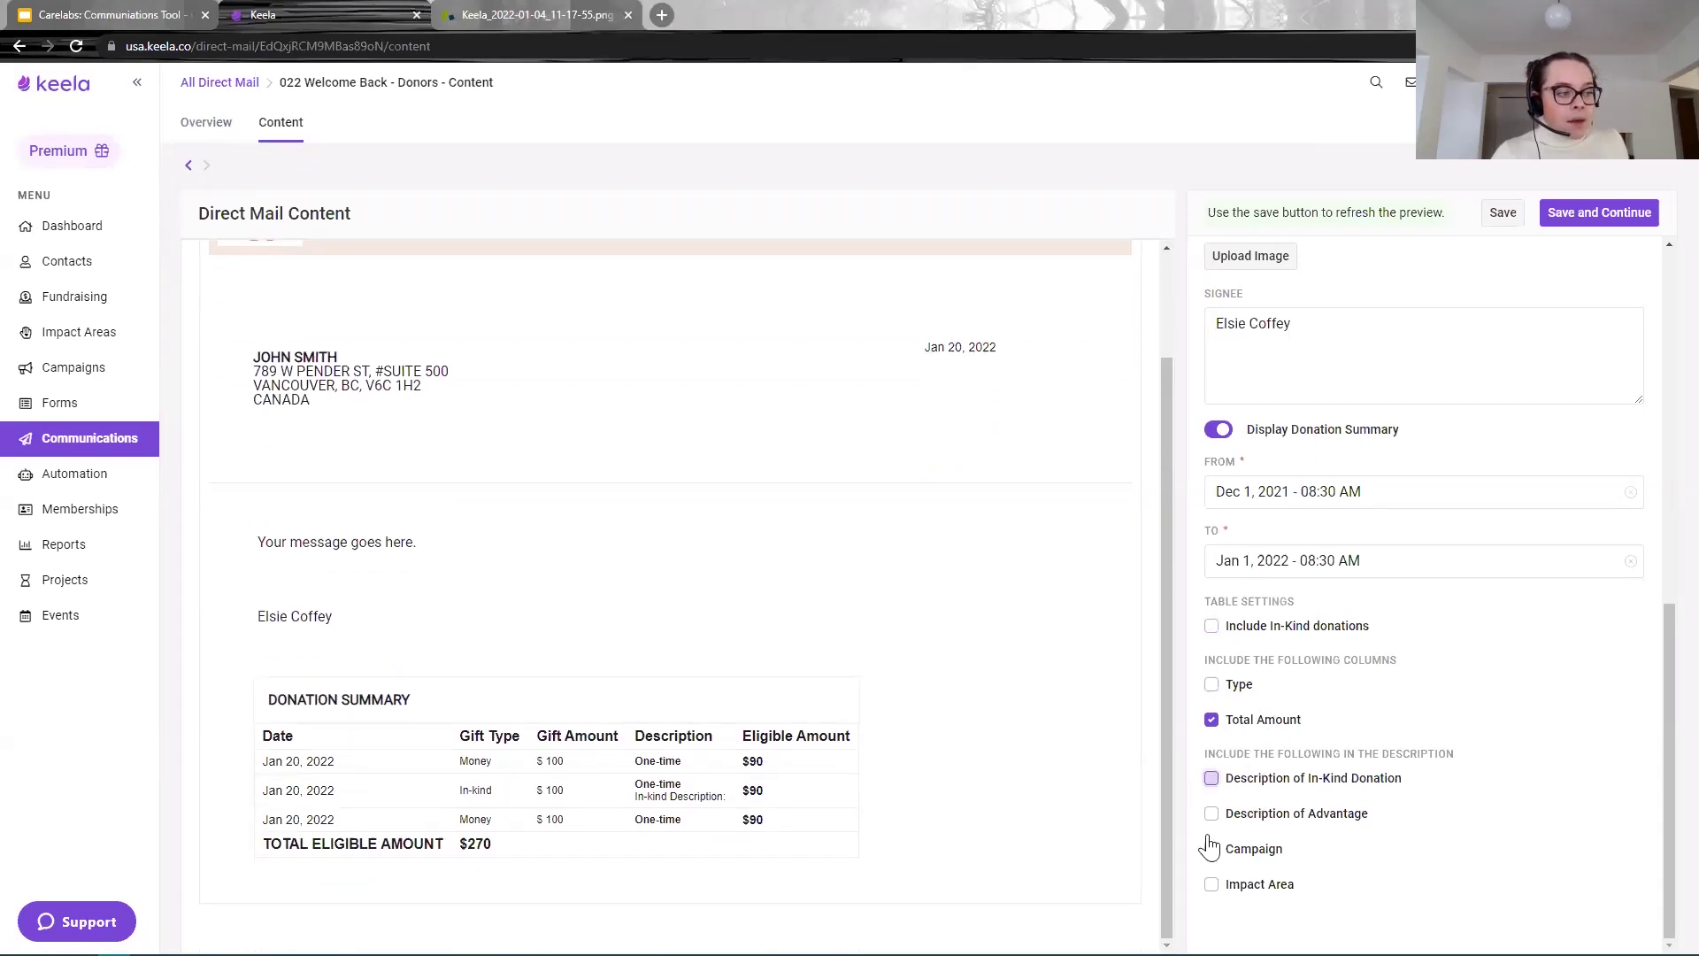
left_click(1211, 884)
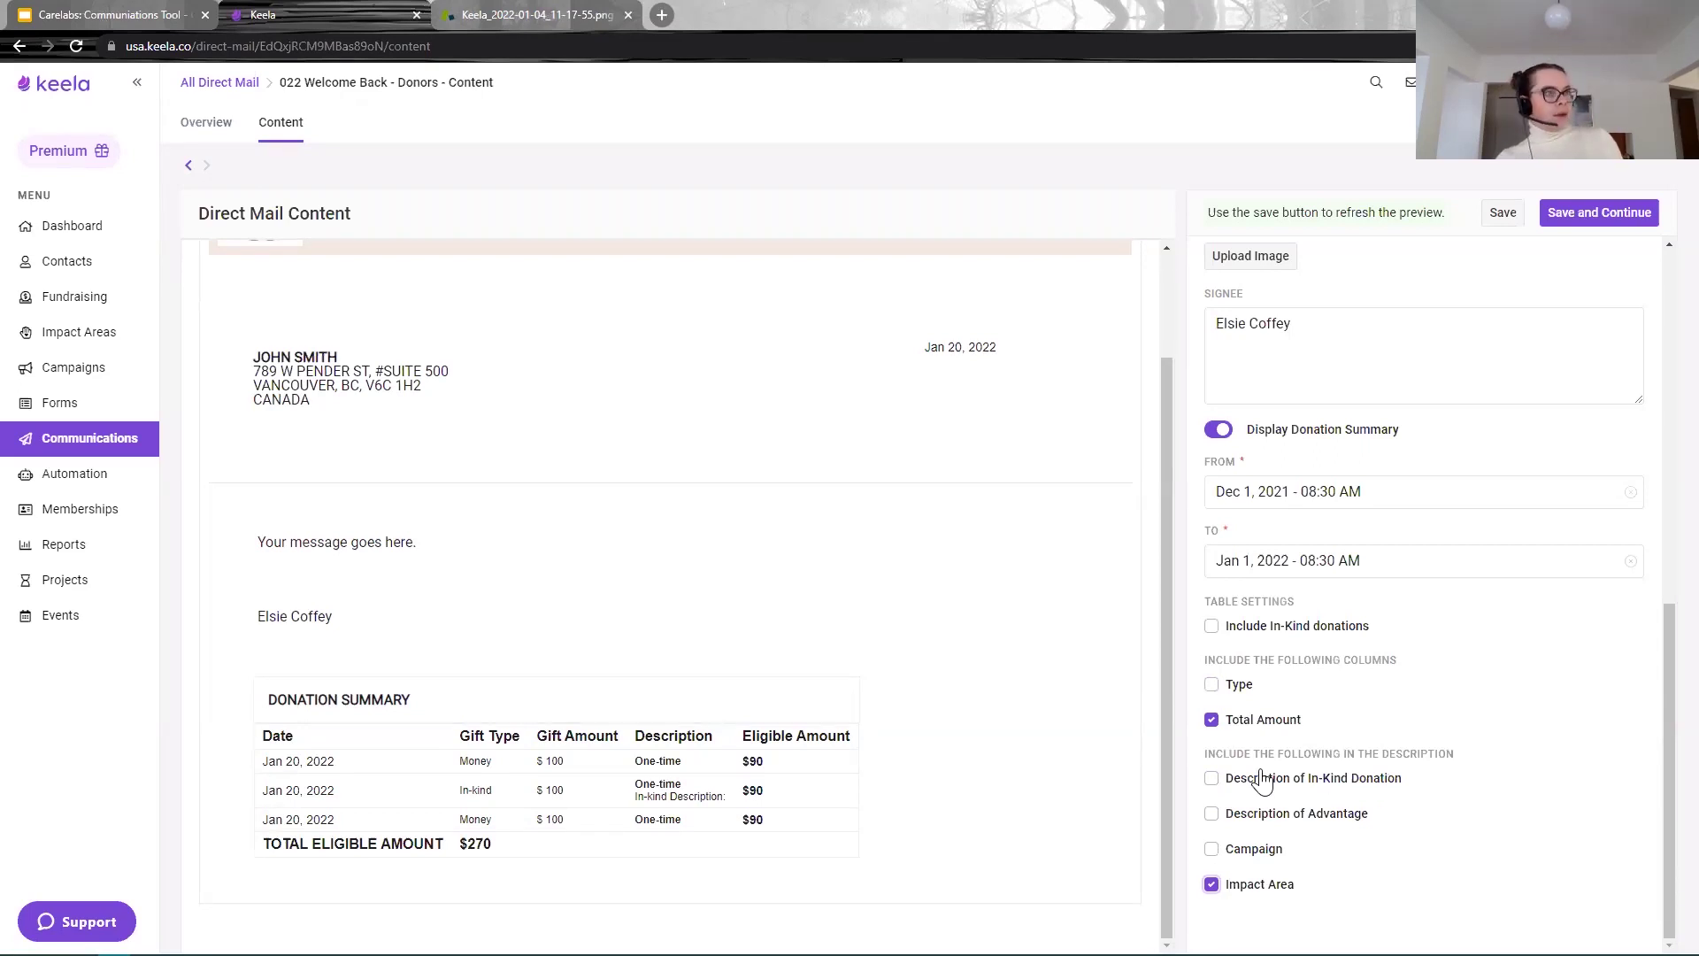
Step: Save the letter content, continue to the direct mail overview, and preview the letter for a single chosen recipient
left_click(1504, 214)
left_click(1572, 219)
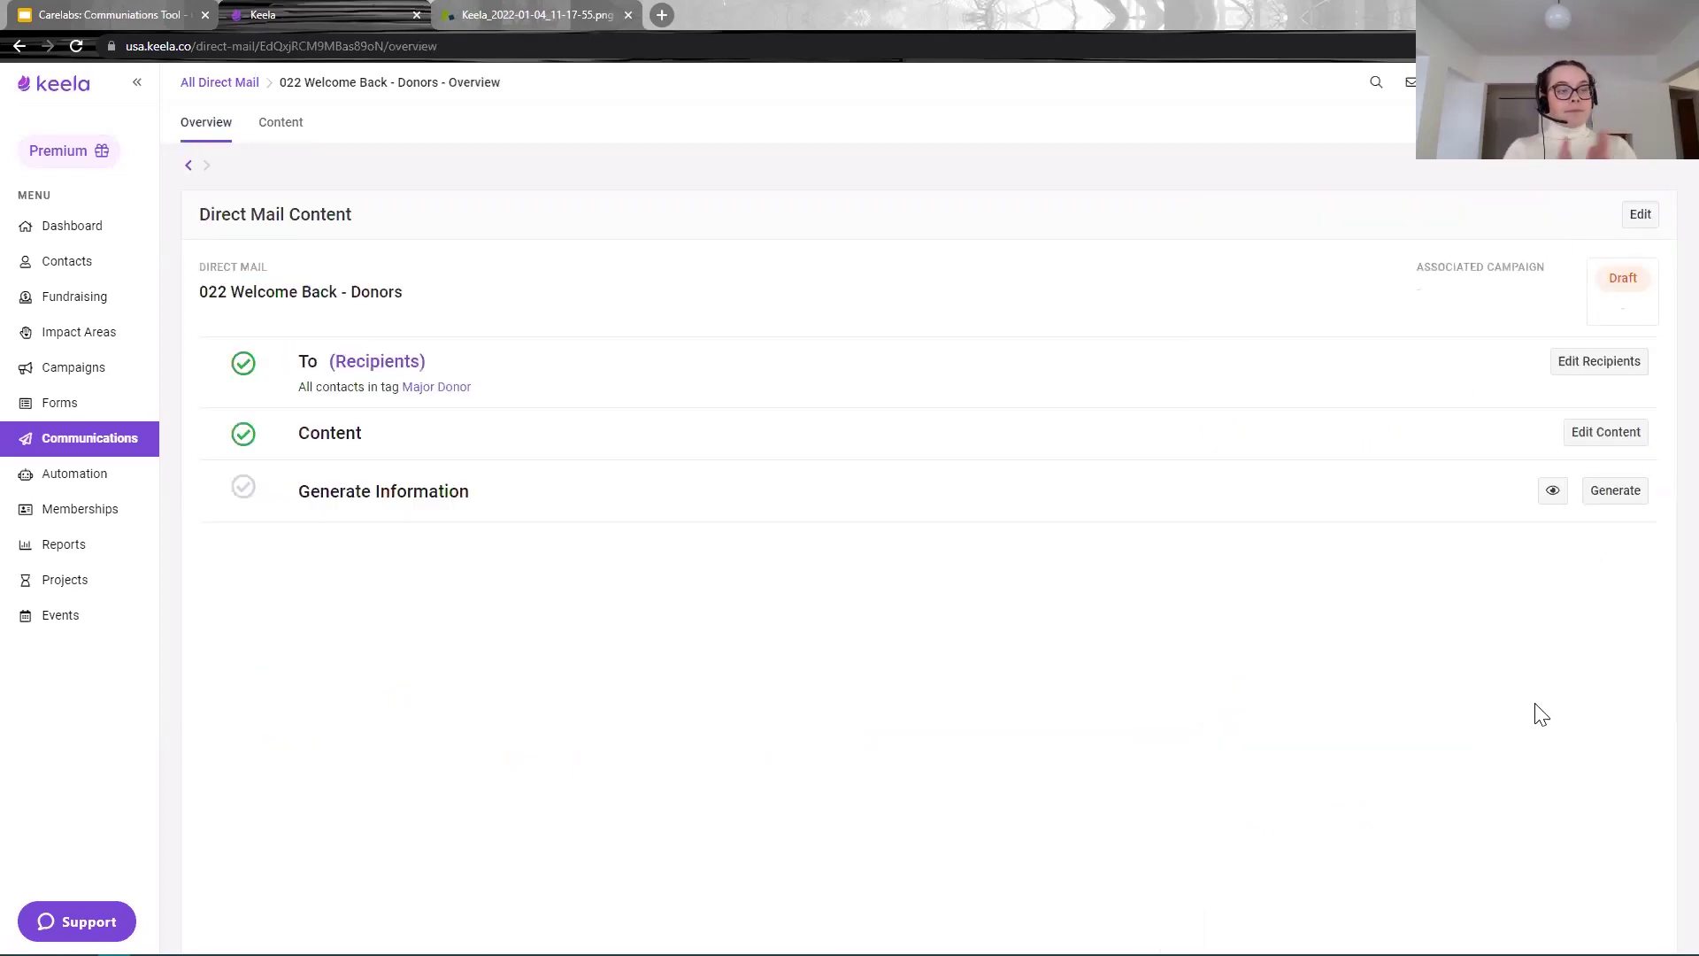
left_click(1552, 494)
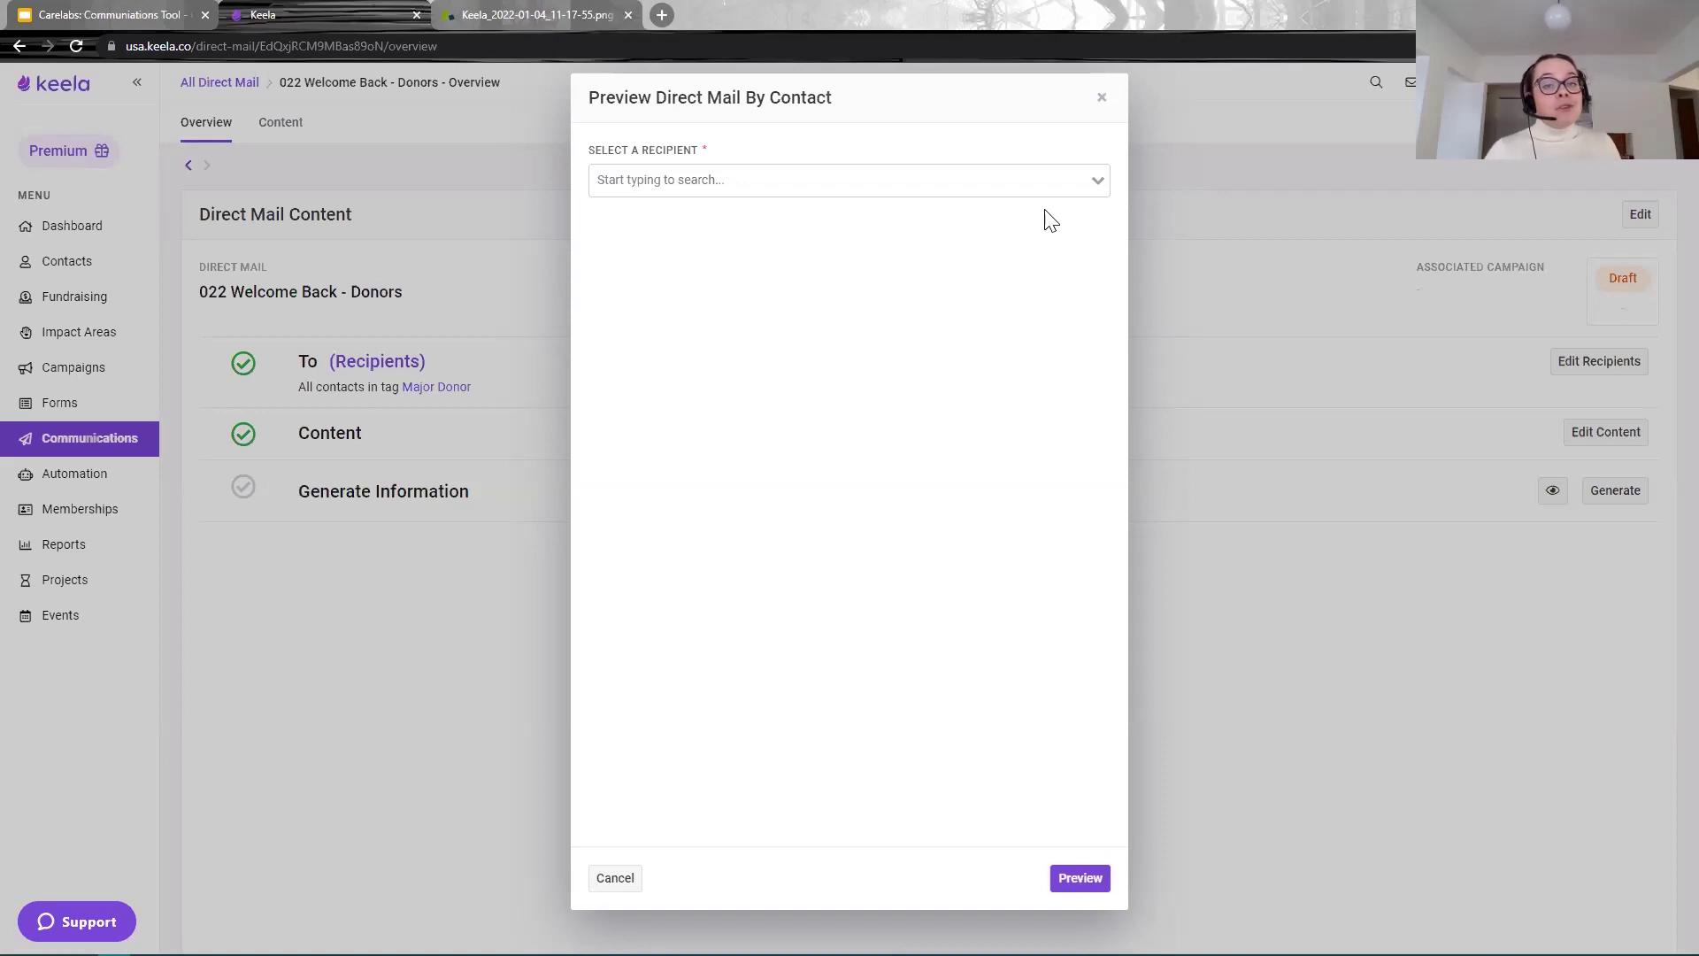
left_click(870, 183)
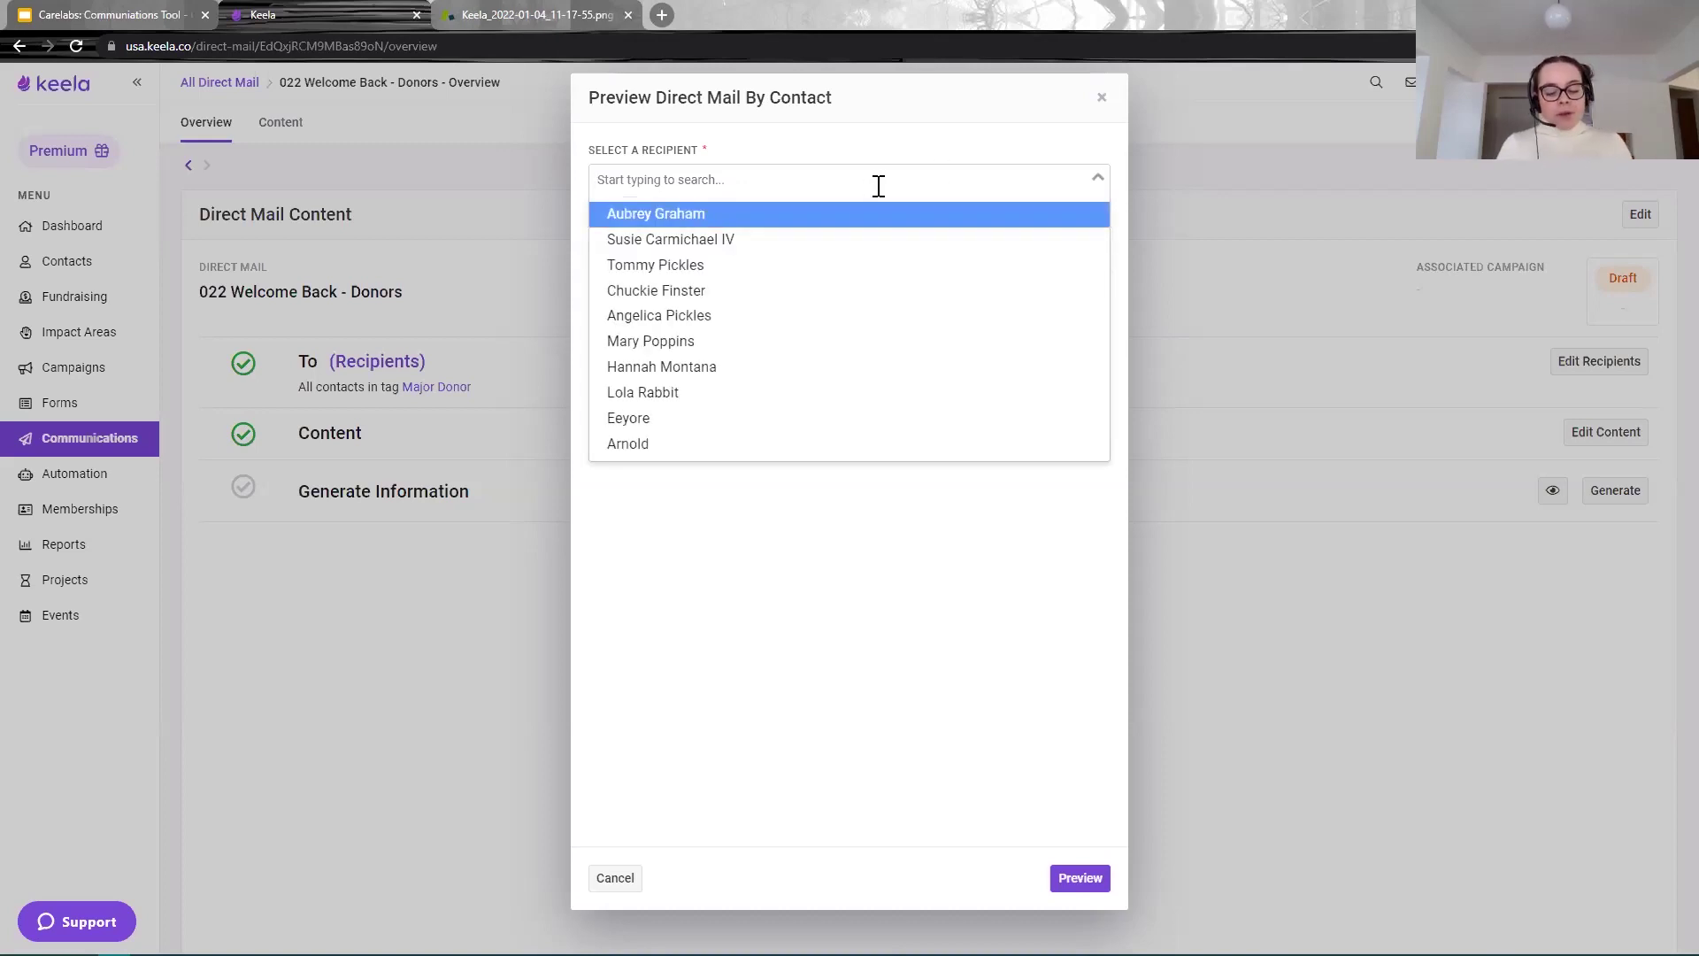
type("homer")
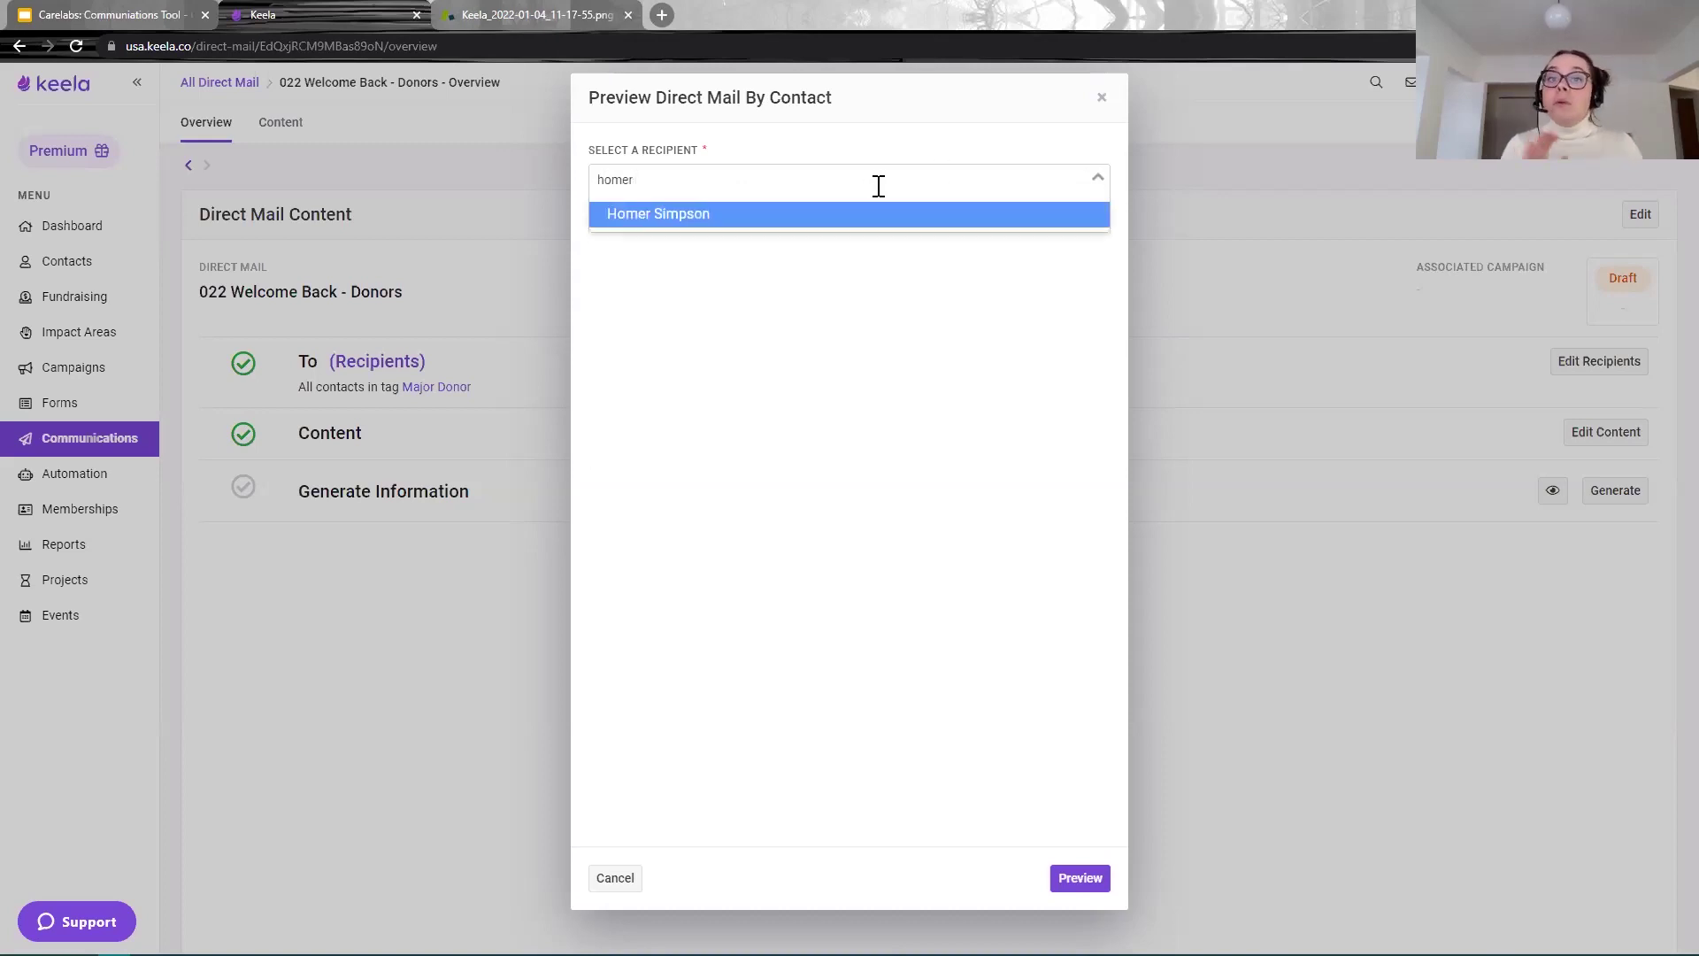
left_click(736, 215)
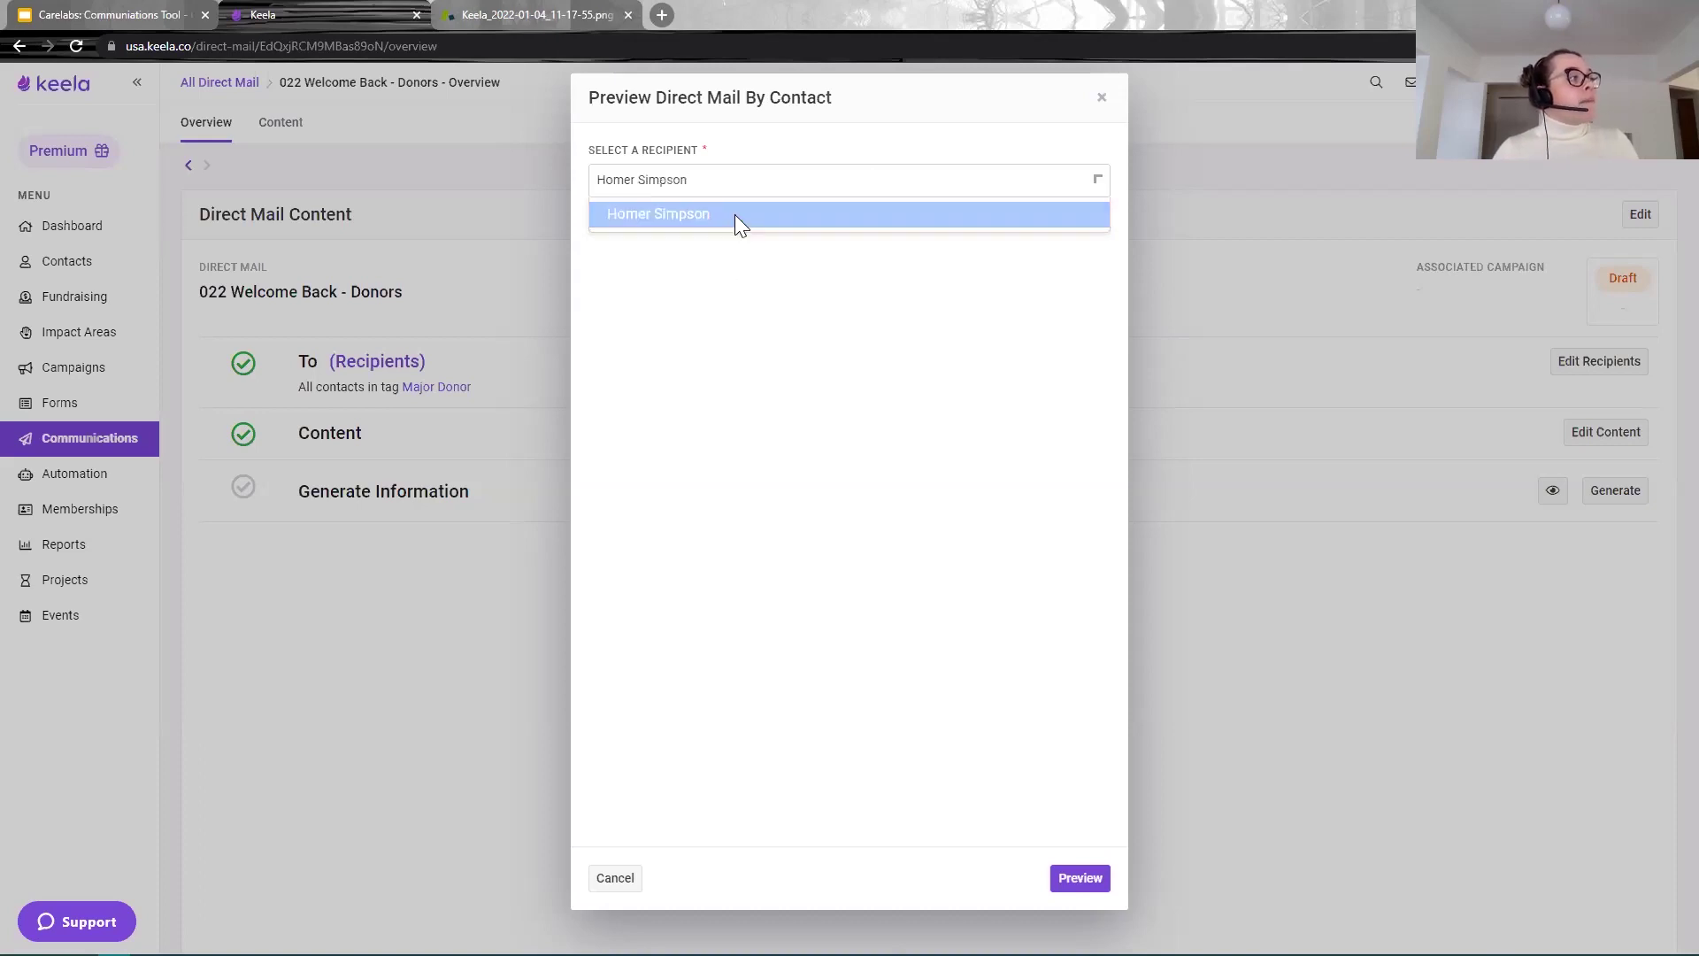
left_click(1094, 879)
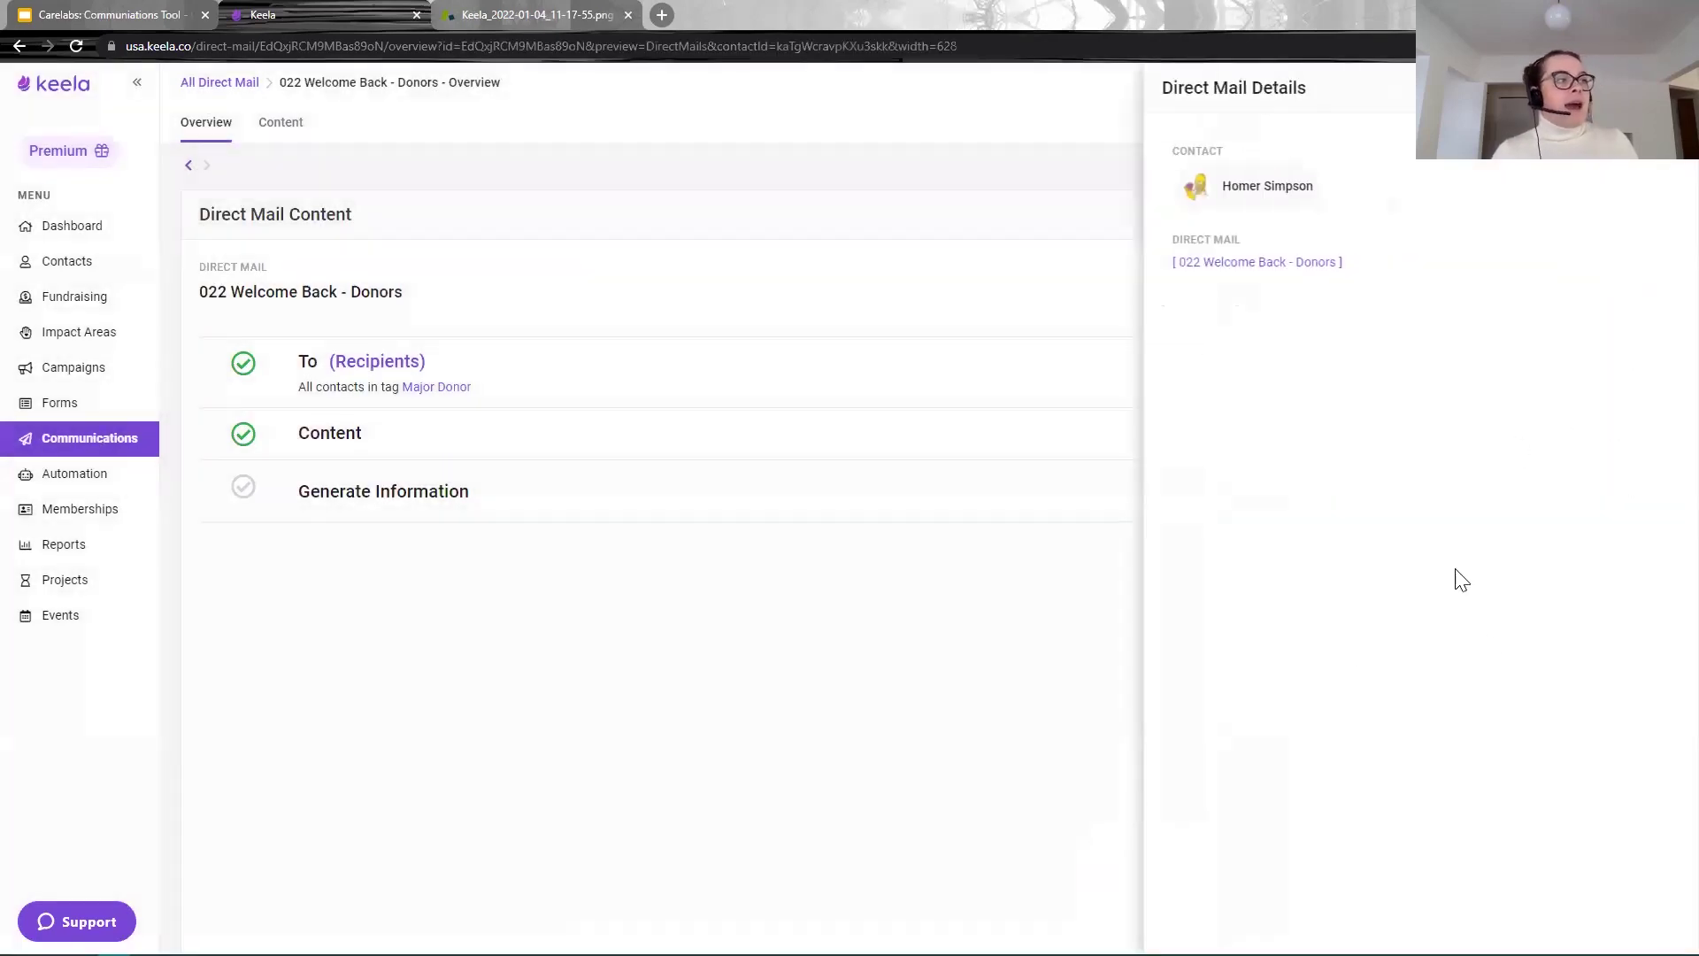
Step: Look over the recipient's previewed letter, including its message and signee, and close the preview
scroll(1519, 589, "down", 2)
scroll(1519, 590, "up", 2)
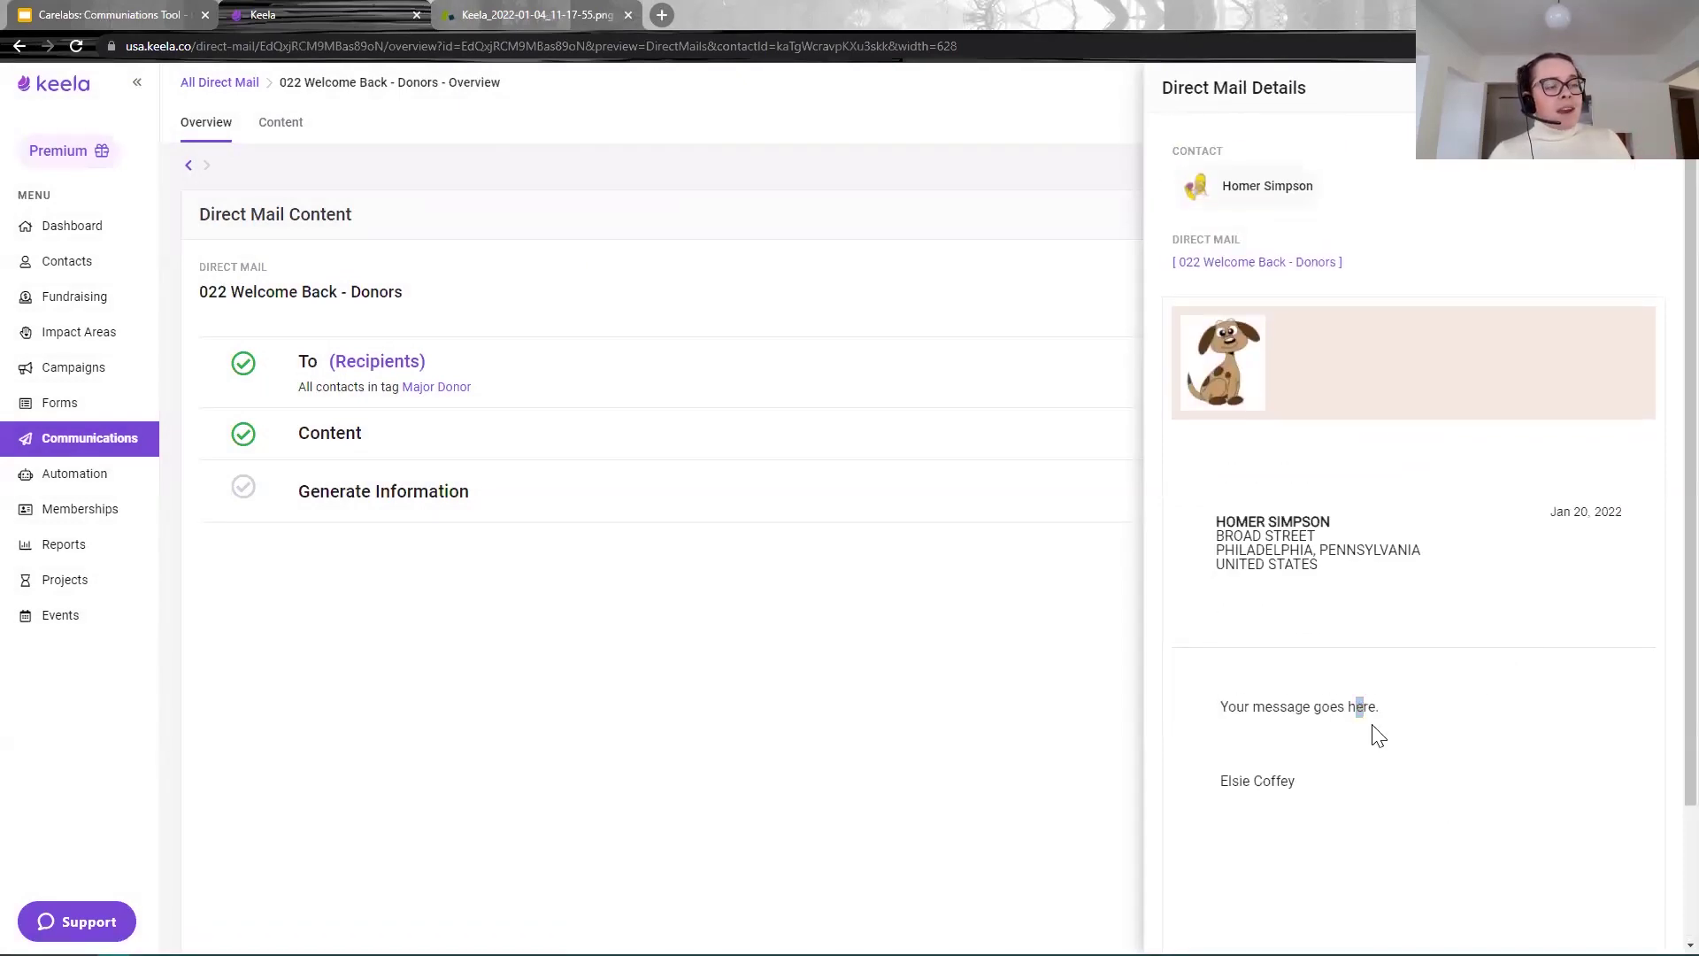
triple_click(1194, 717)
left_click(1248, 786)
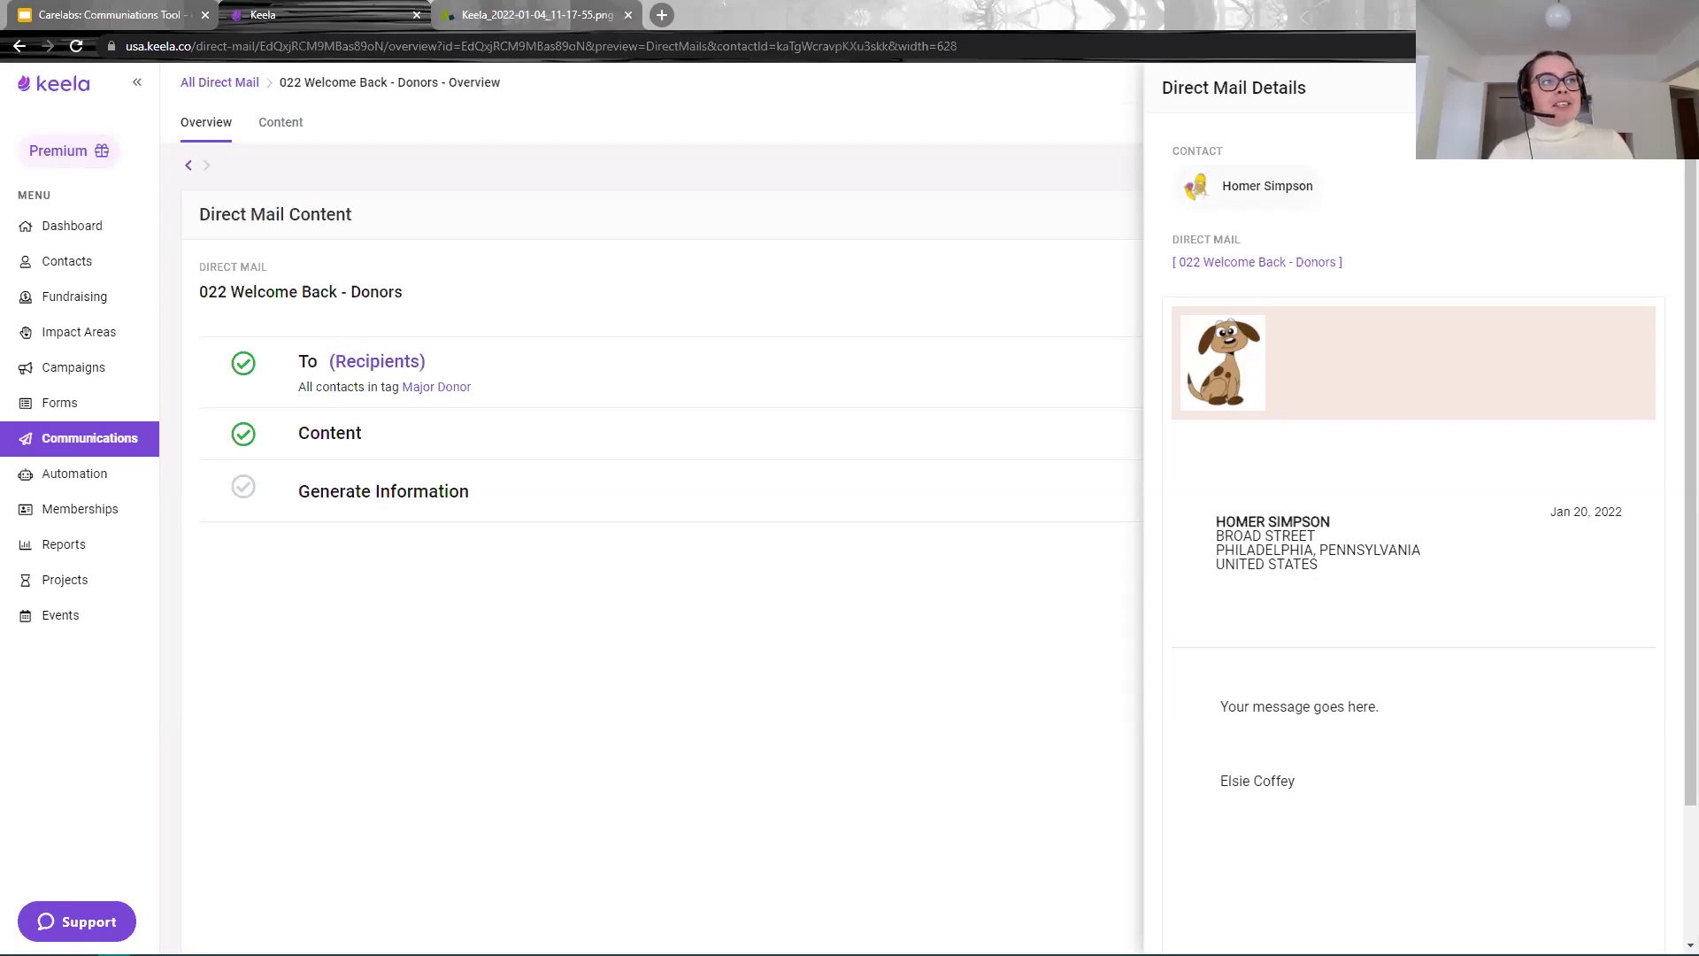
left_click(1664, 87)
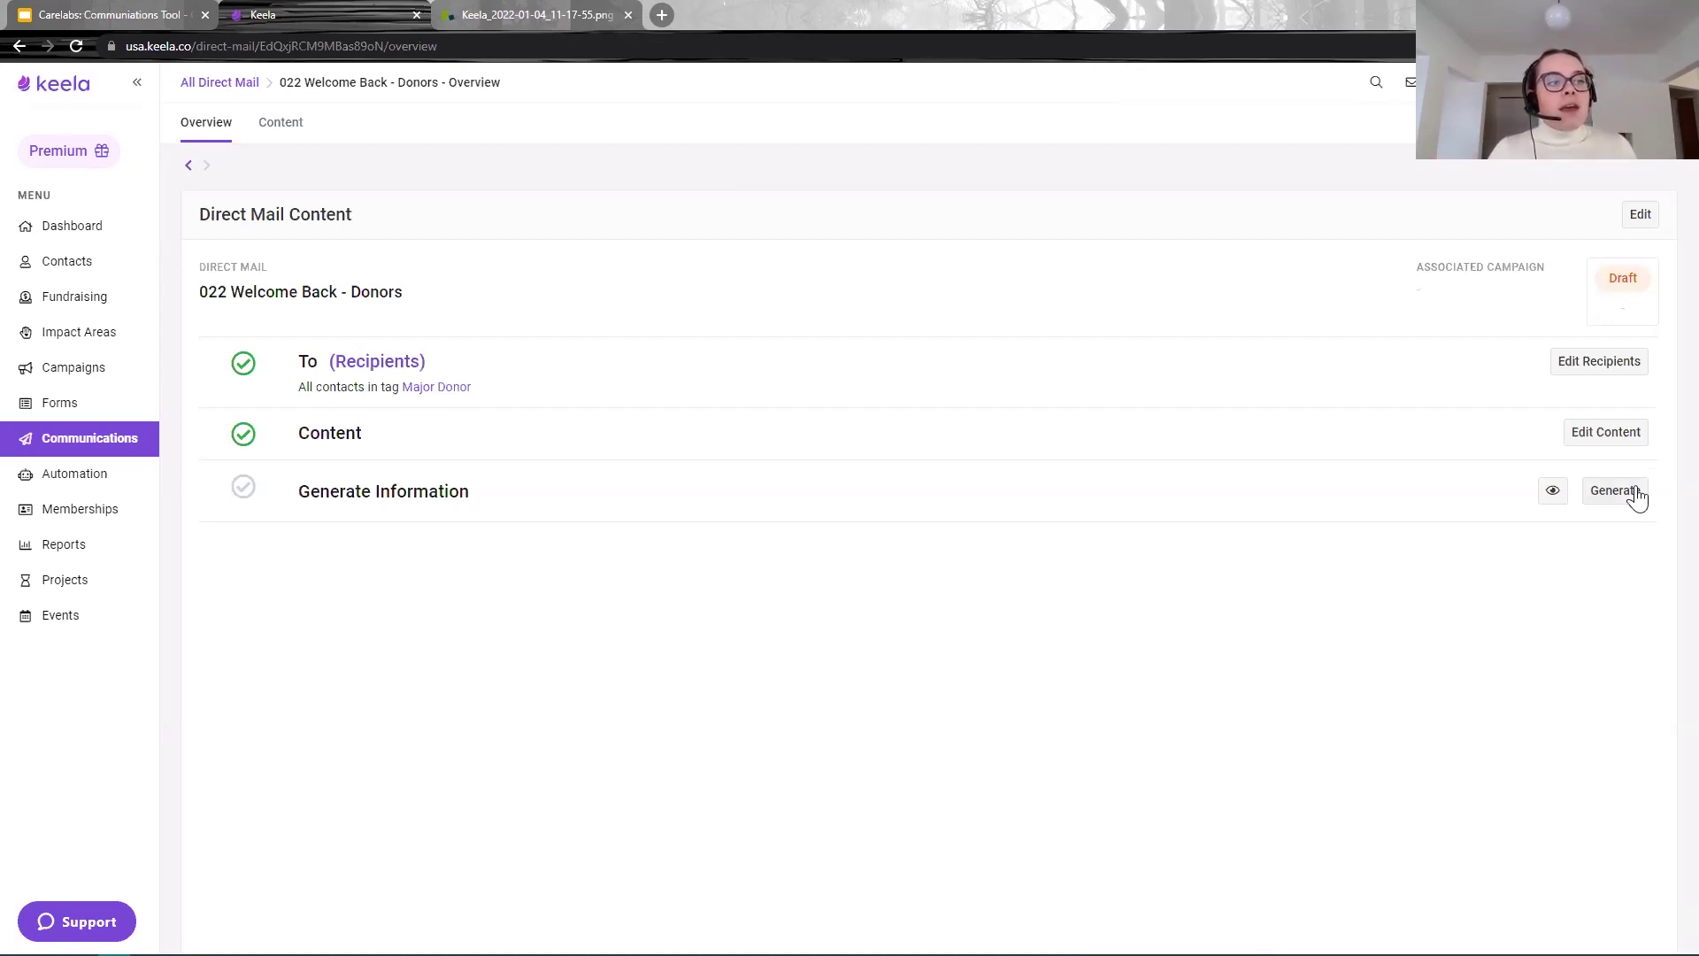
Step: Generate the letters for the direct mail, and check the example screenshot of a finished generation before returning to Keela
left_click(1637, 492)
left_click(934, 573)
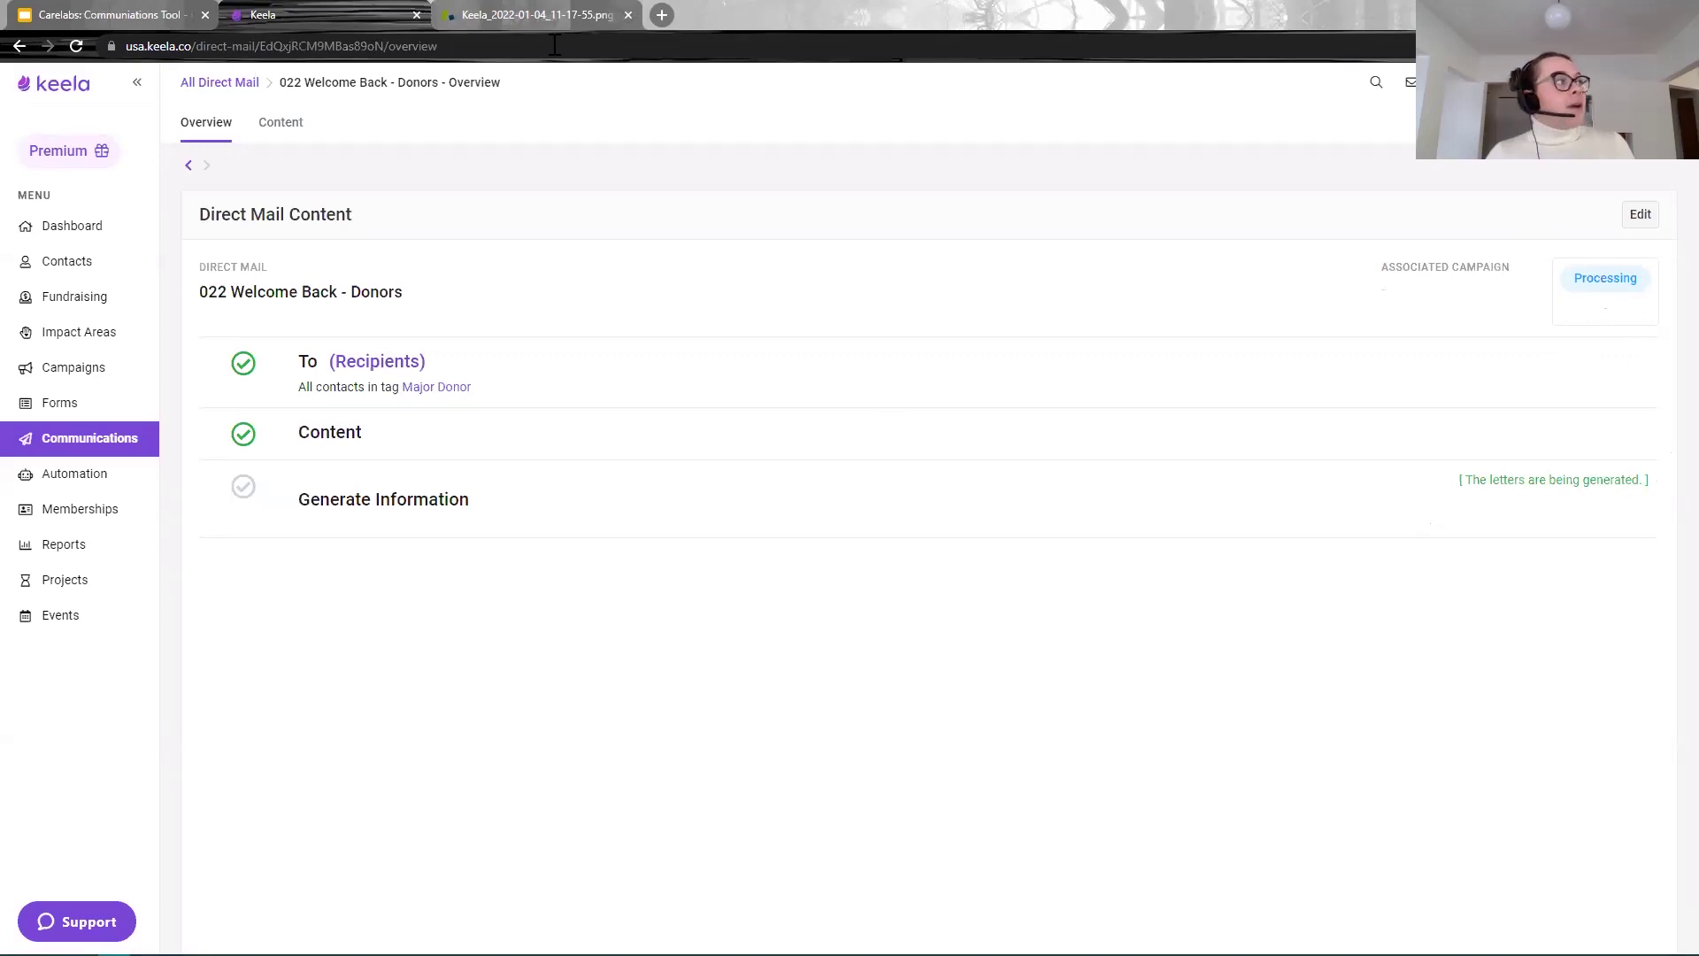
left_click(552, 18)
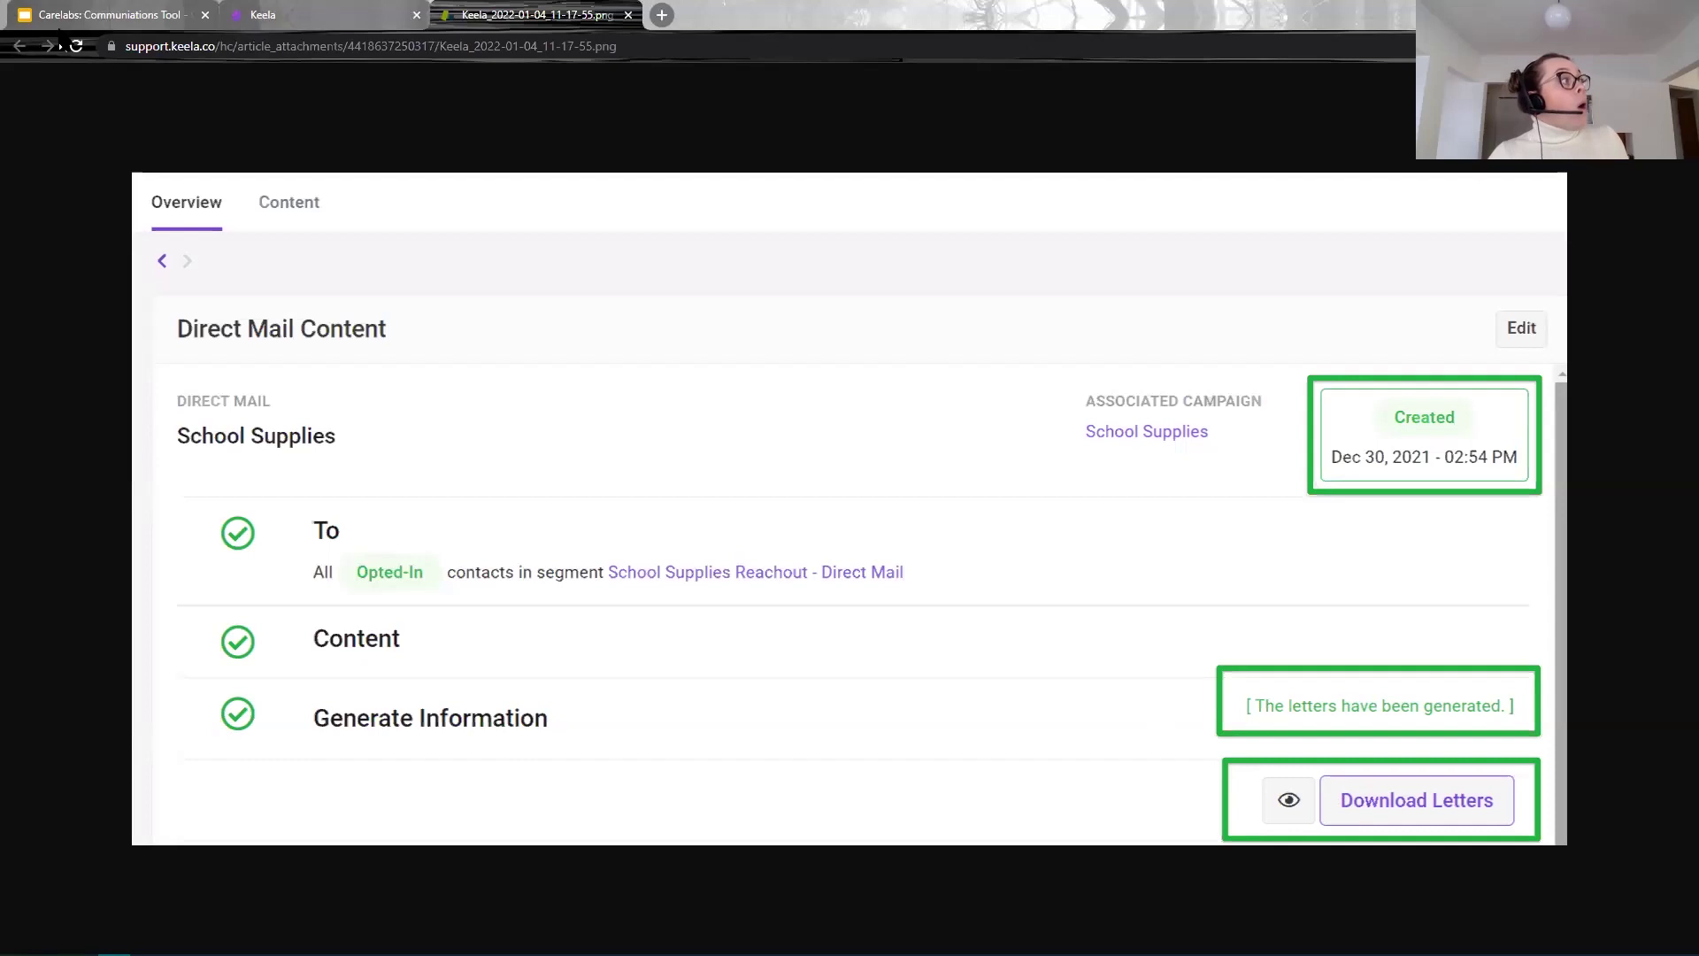
left_click(248, 17)
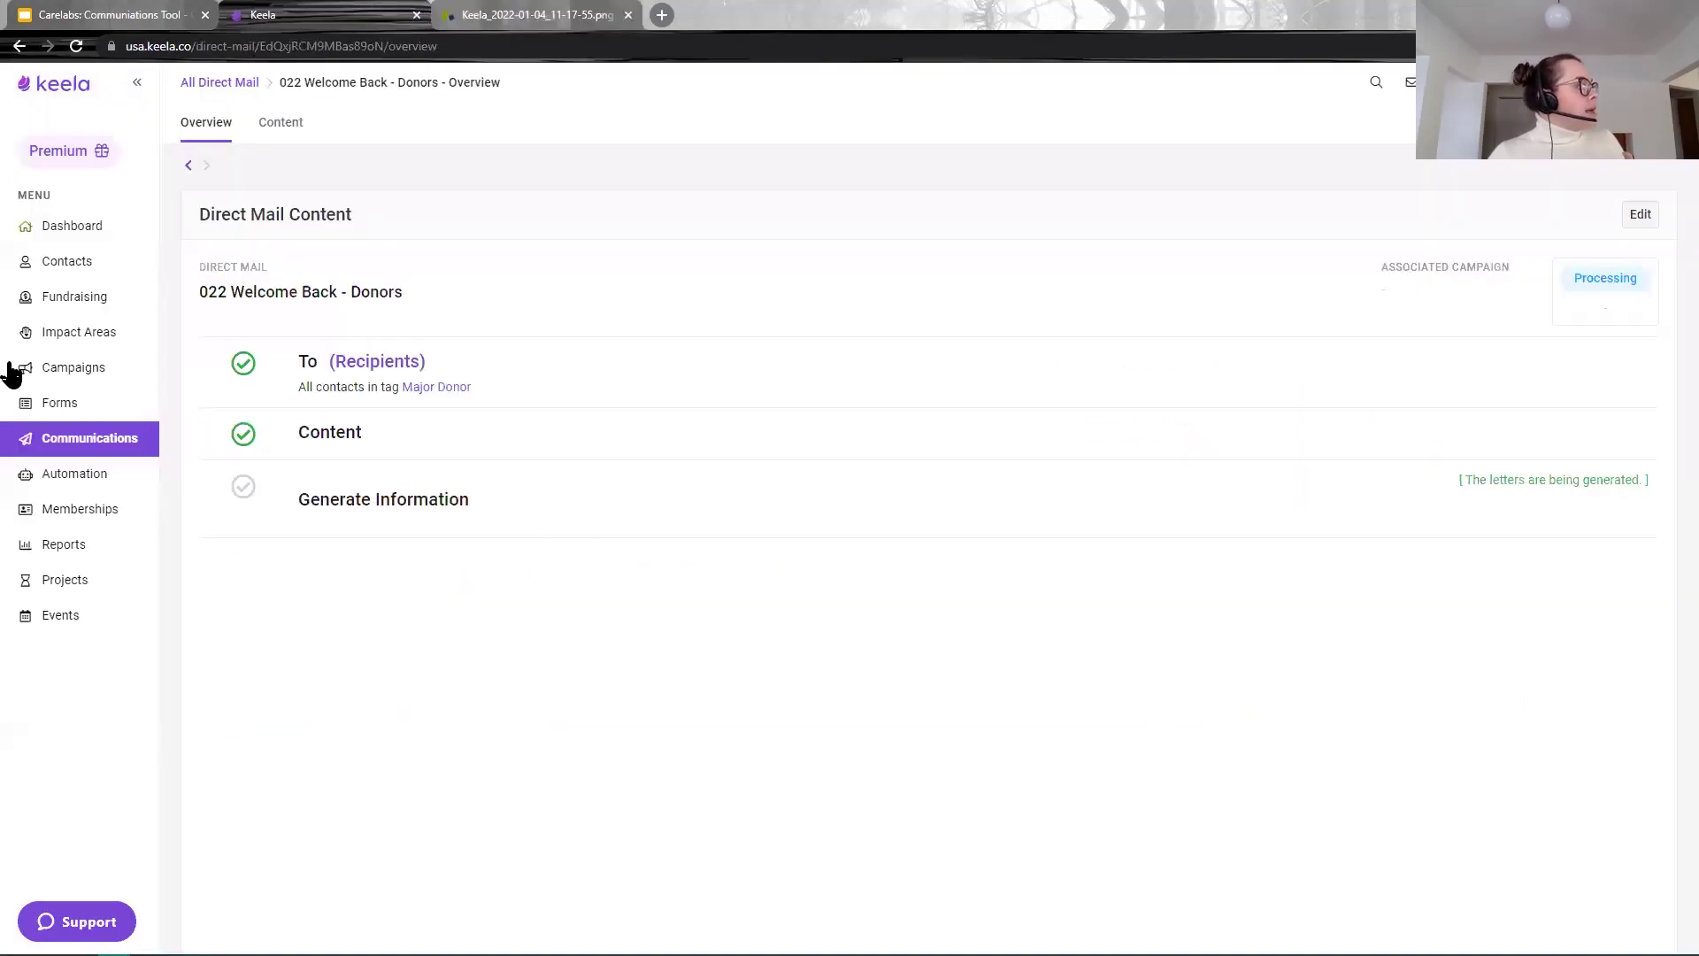
Step: Examine the generation statuses in the list of all direct mails, and switch to the Communications Tool presentation
left_click(81, 443)
left_click(316, 128)
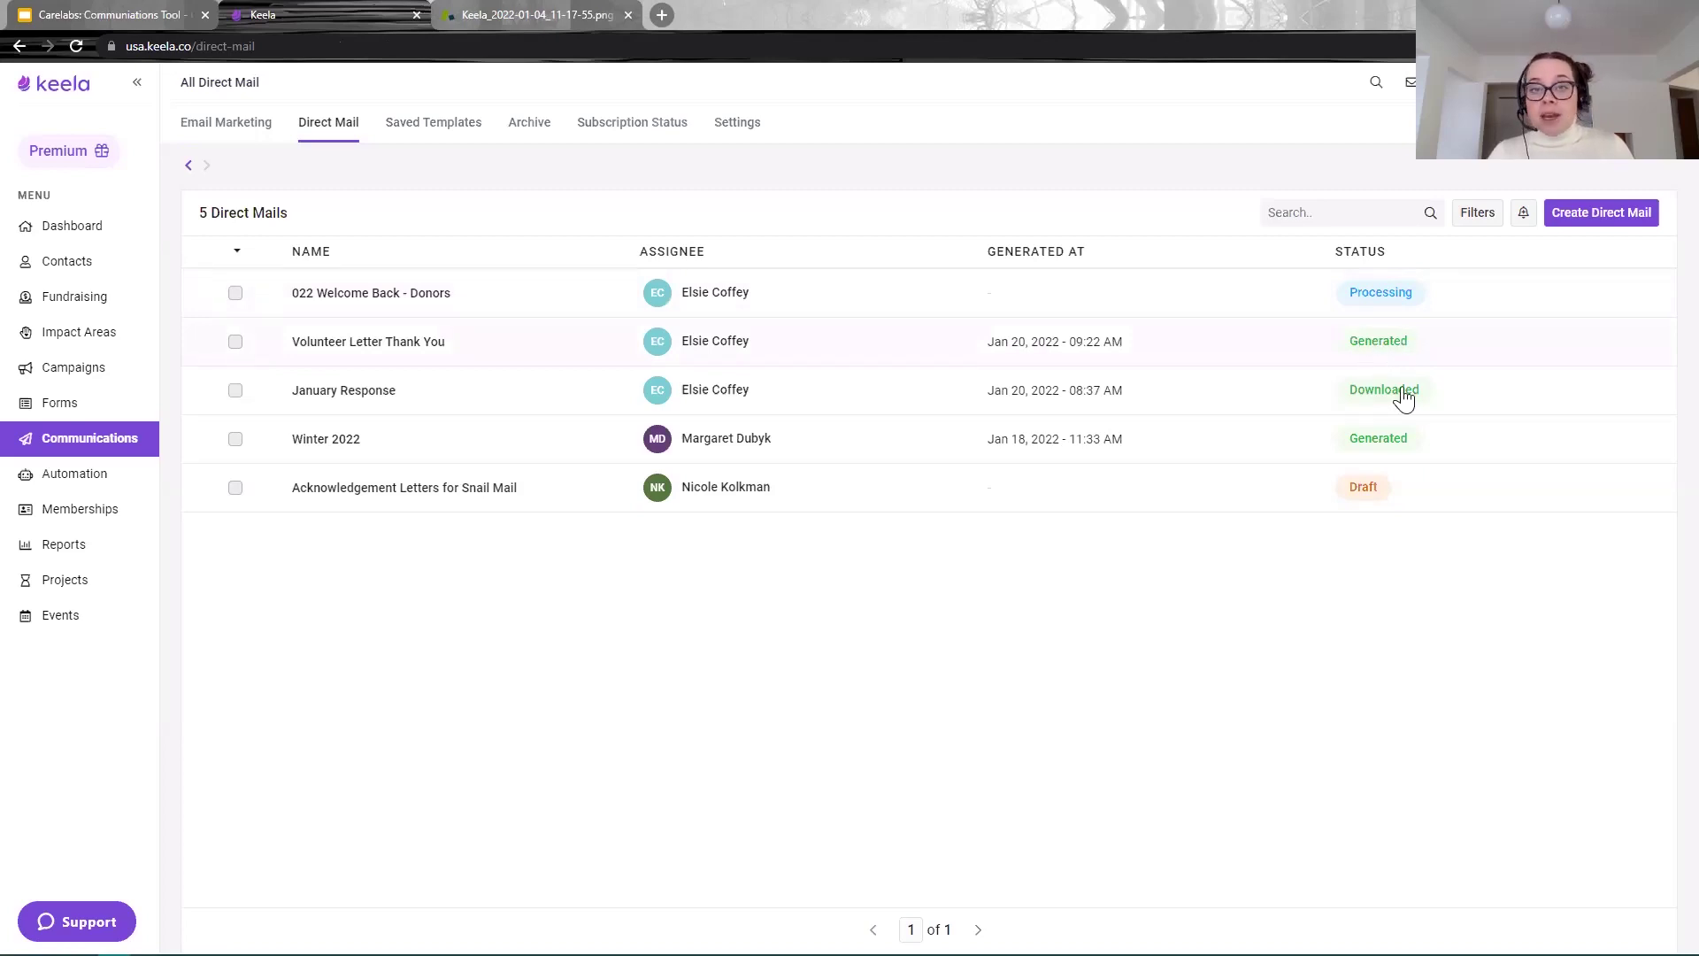
key("ctrl+Tab")
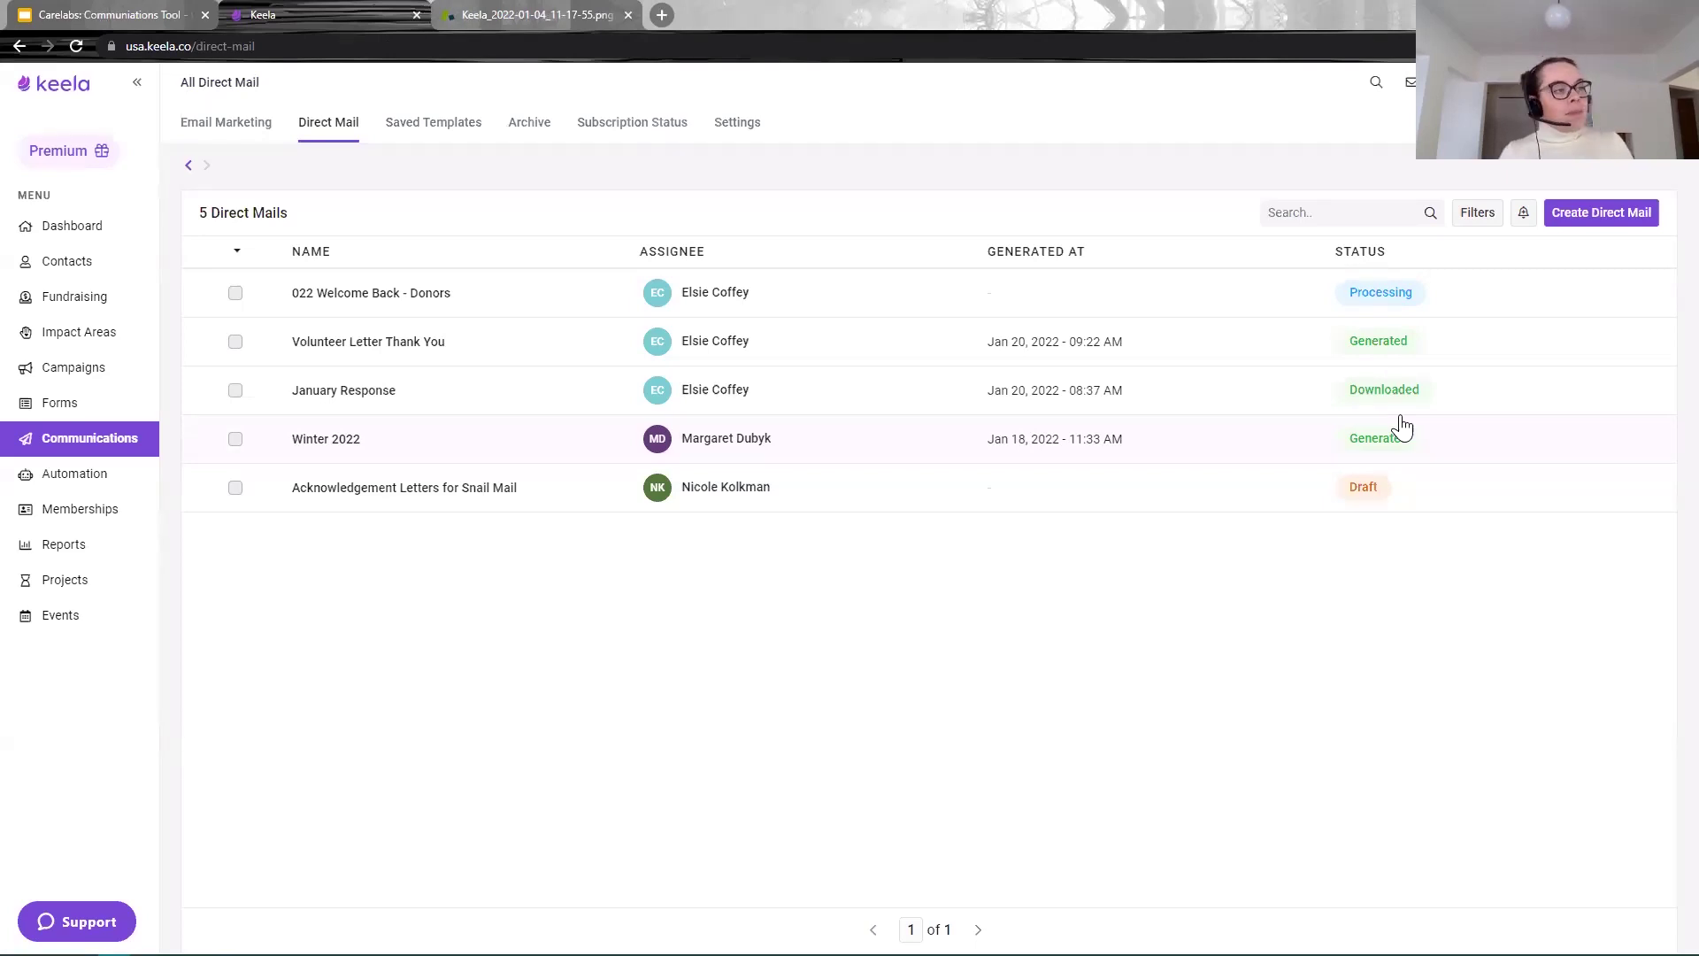
left_click(106, 14)
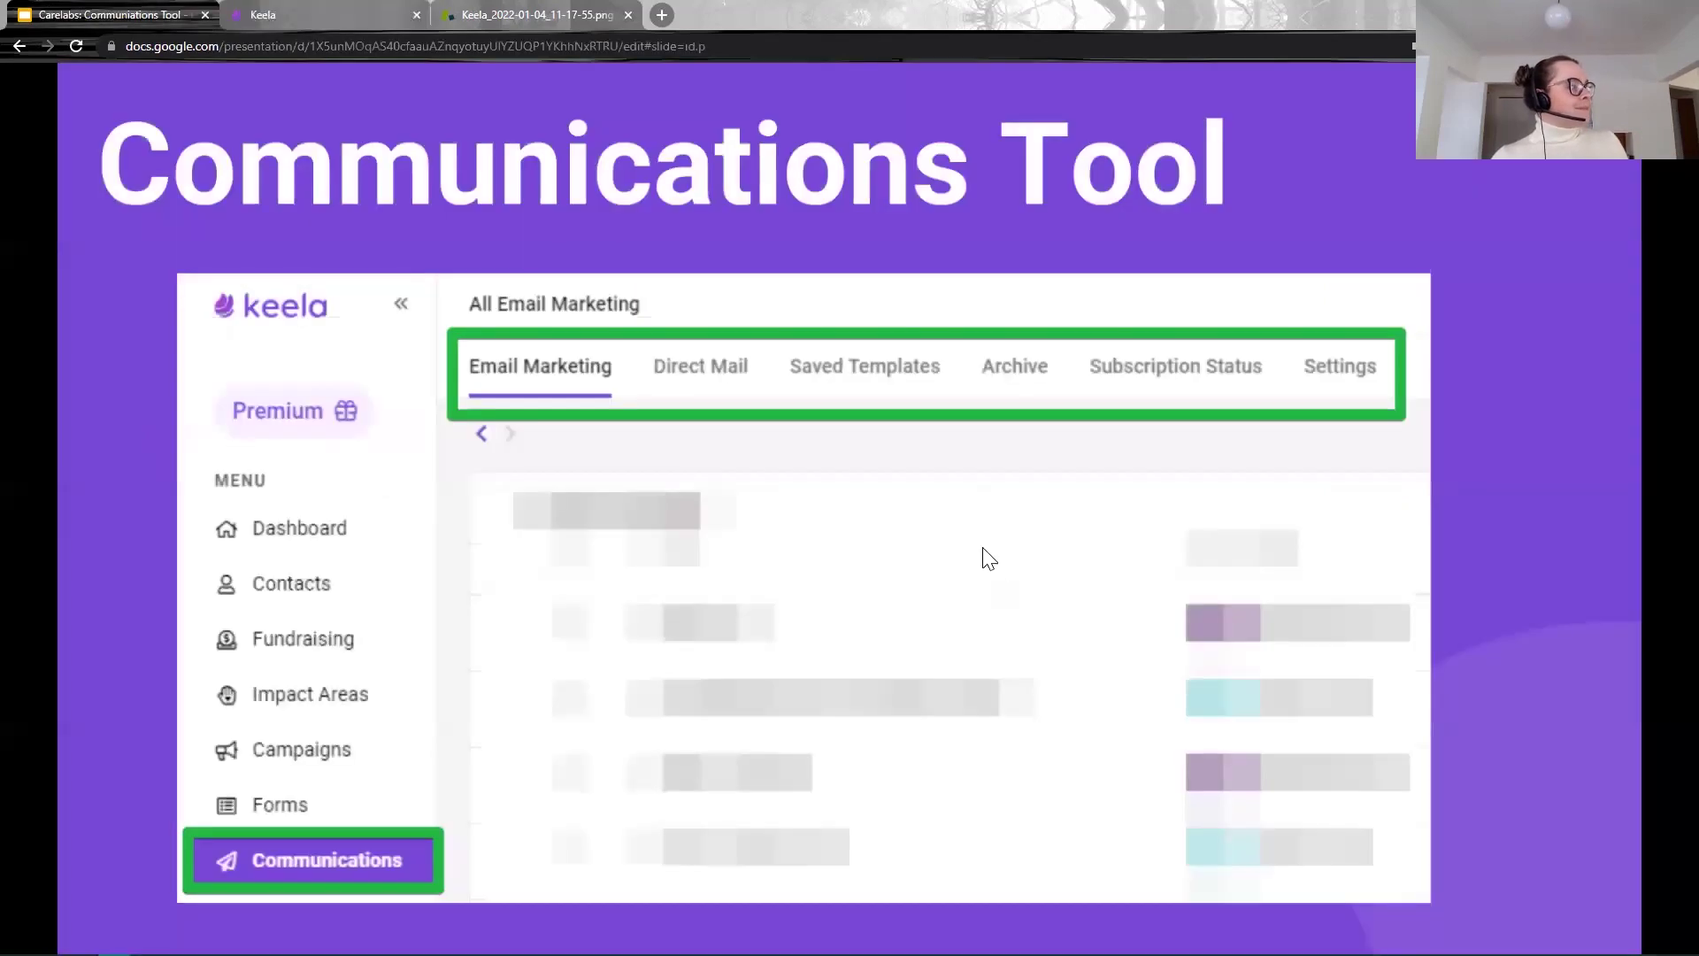
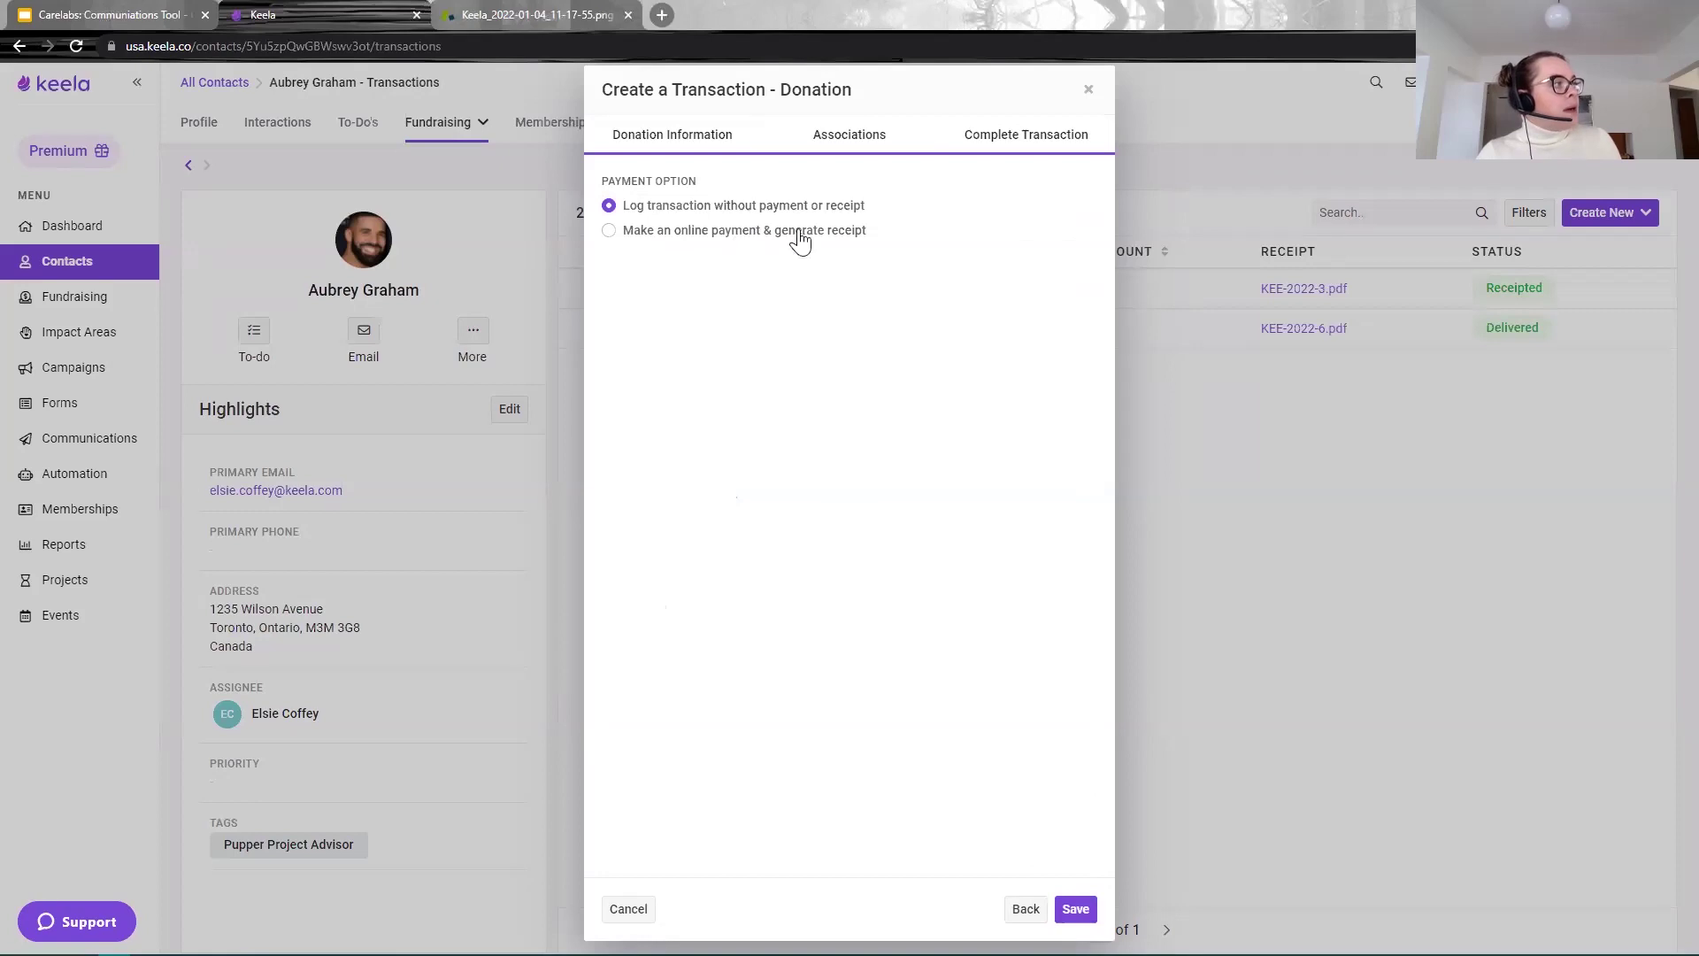
Step: Save the donation logged without payment or receipt, and open the transactions of its soft-credited contact
left_click(1076, 909)
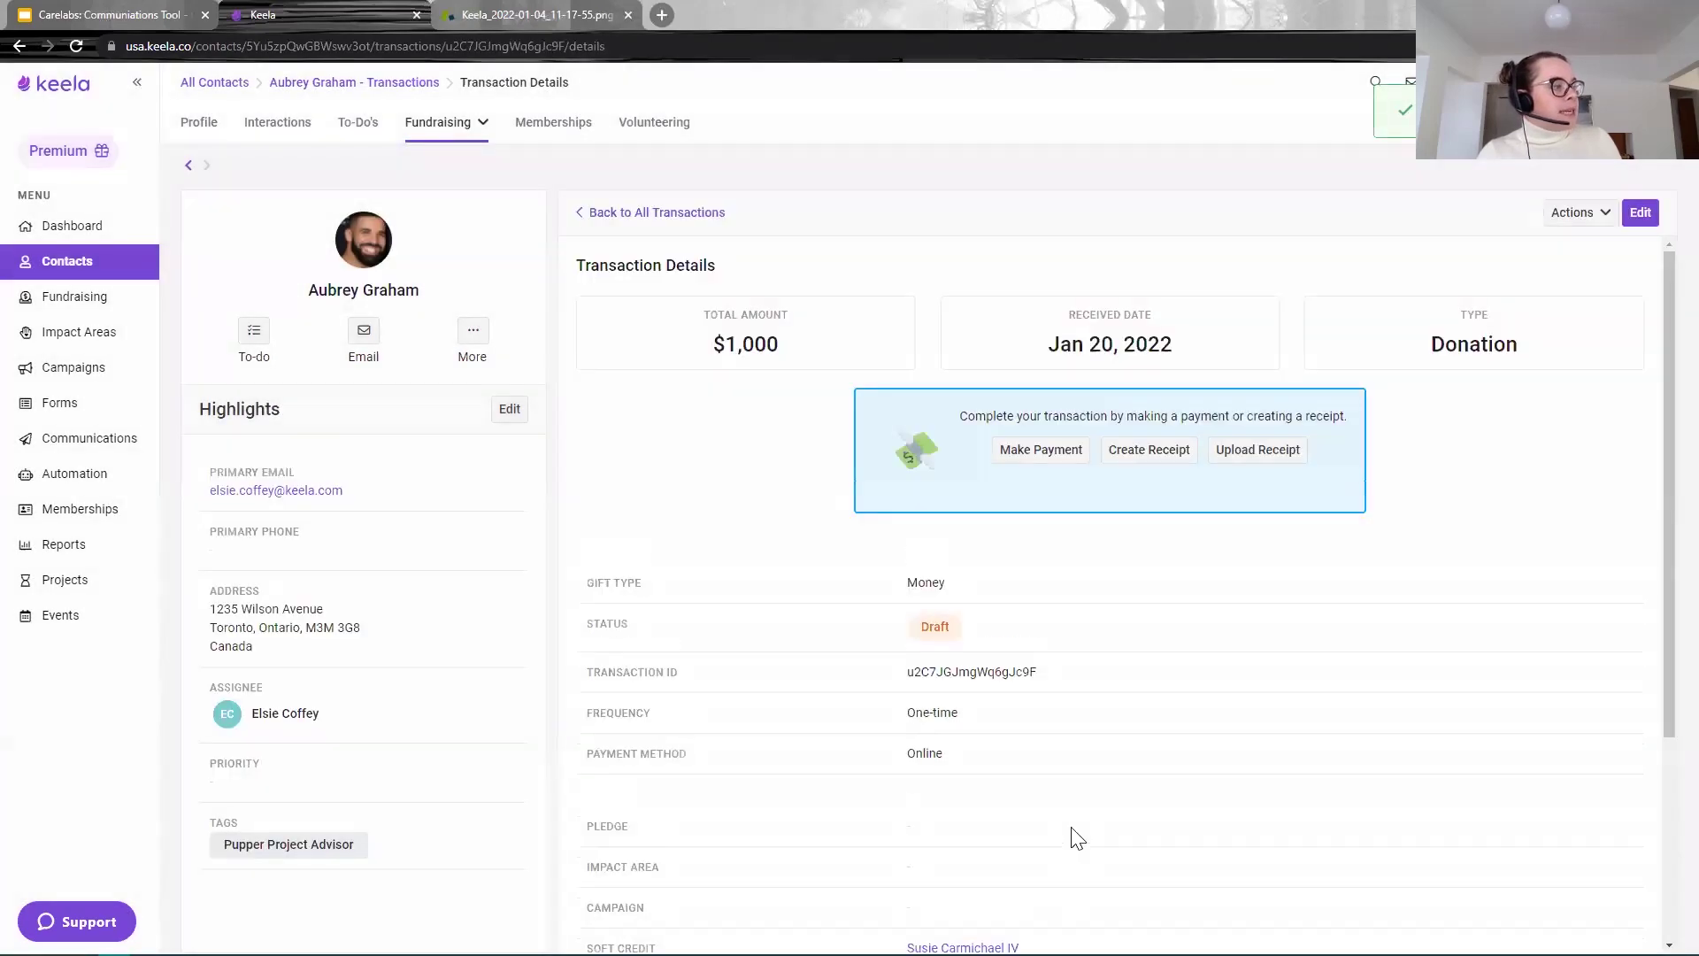
scroll(1076, 835, "down", 3)
left_click(988, 657)
scroll(1004, 659, "down", 3)
left_click(438, 122)
left_click(451, 167)
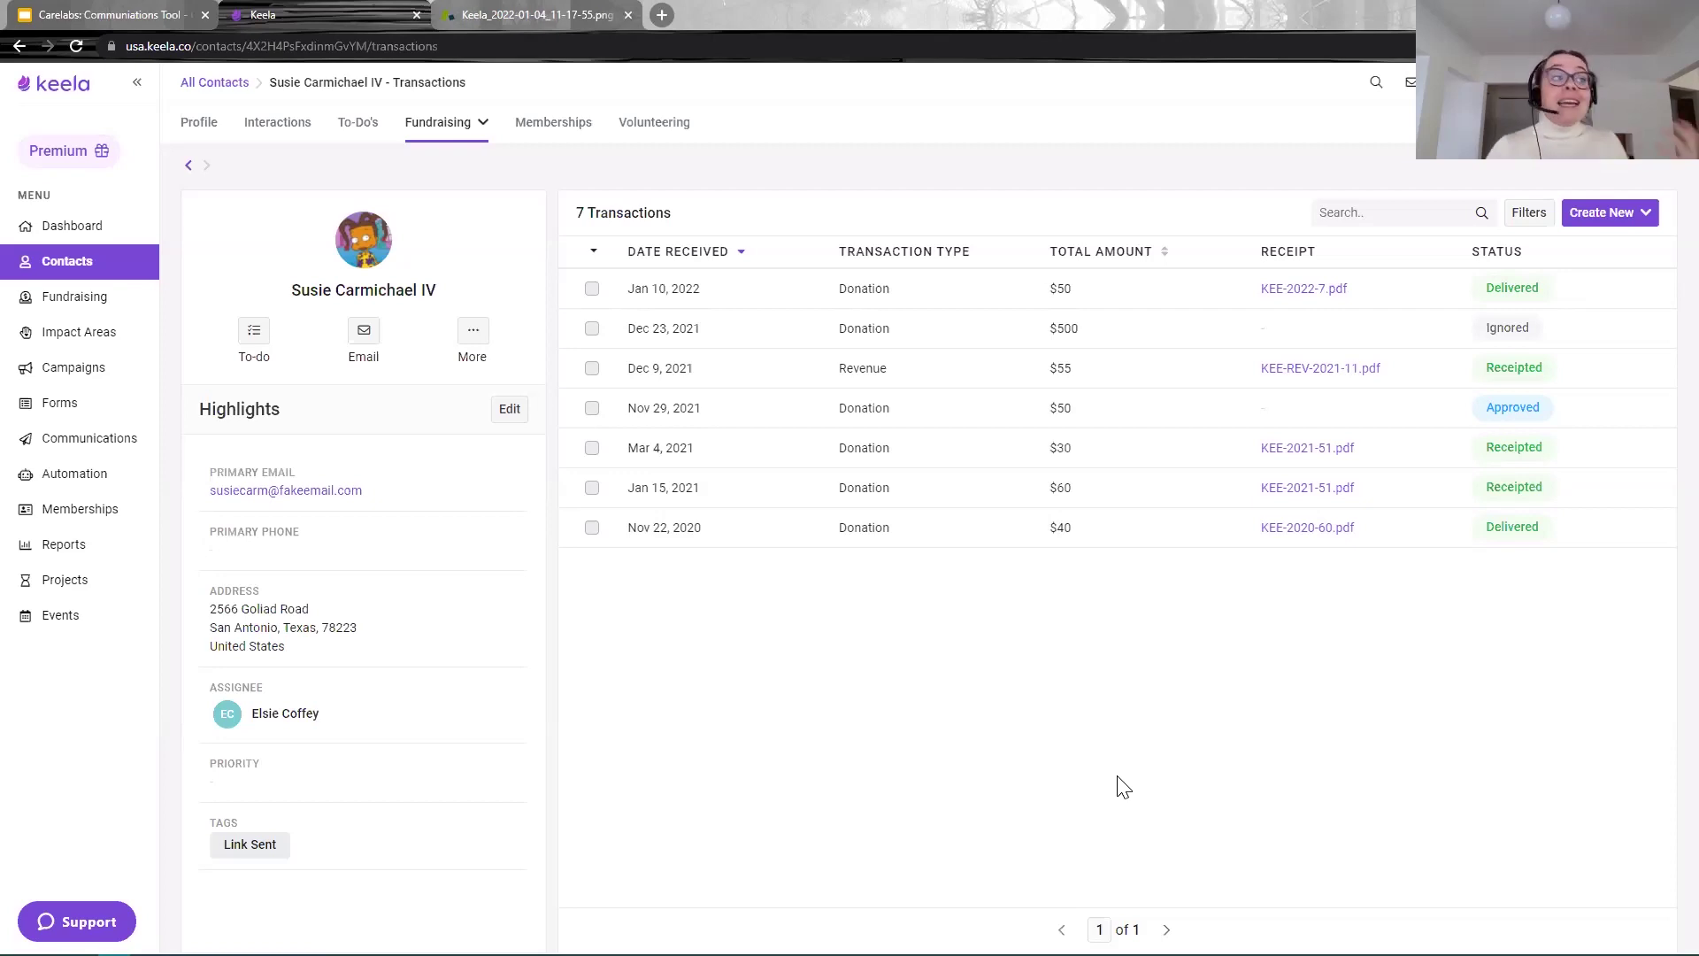
Step: Examine the solicitation and email subscription status in the Admin section of the profile of the contact tagged Pupper Project Advisor
left_click(80, 265)
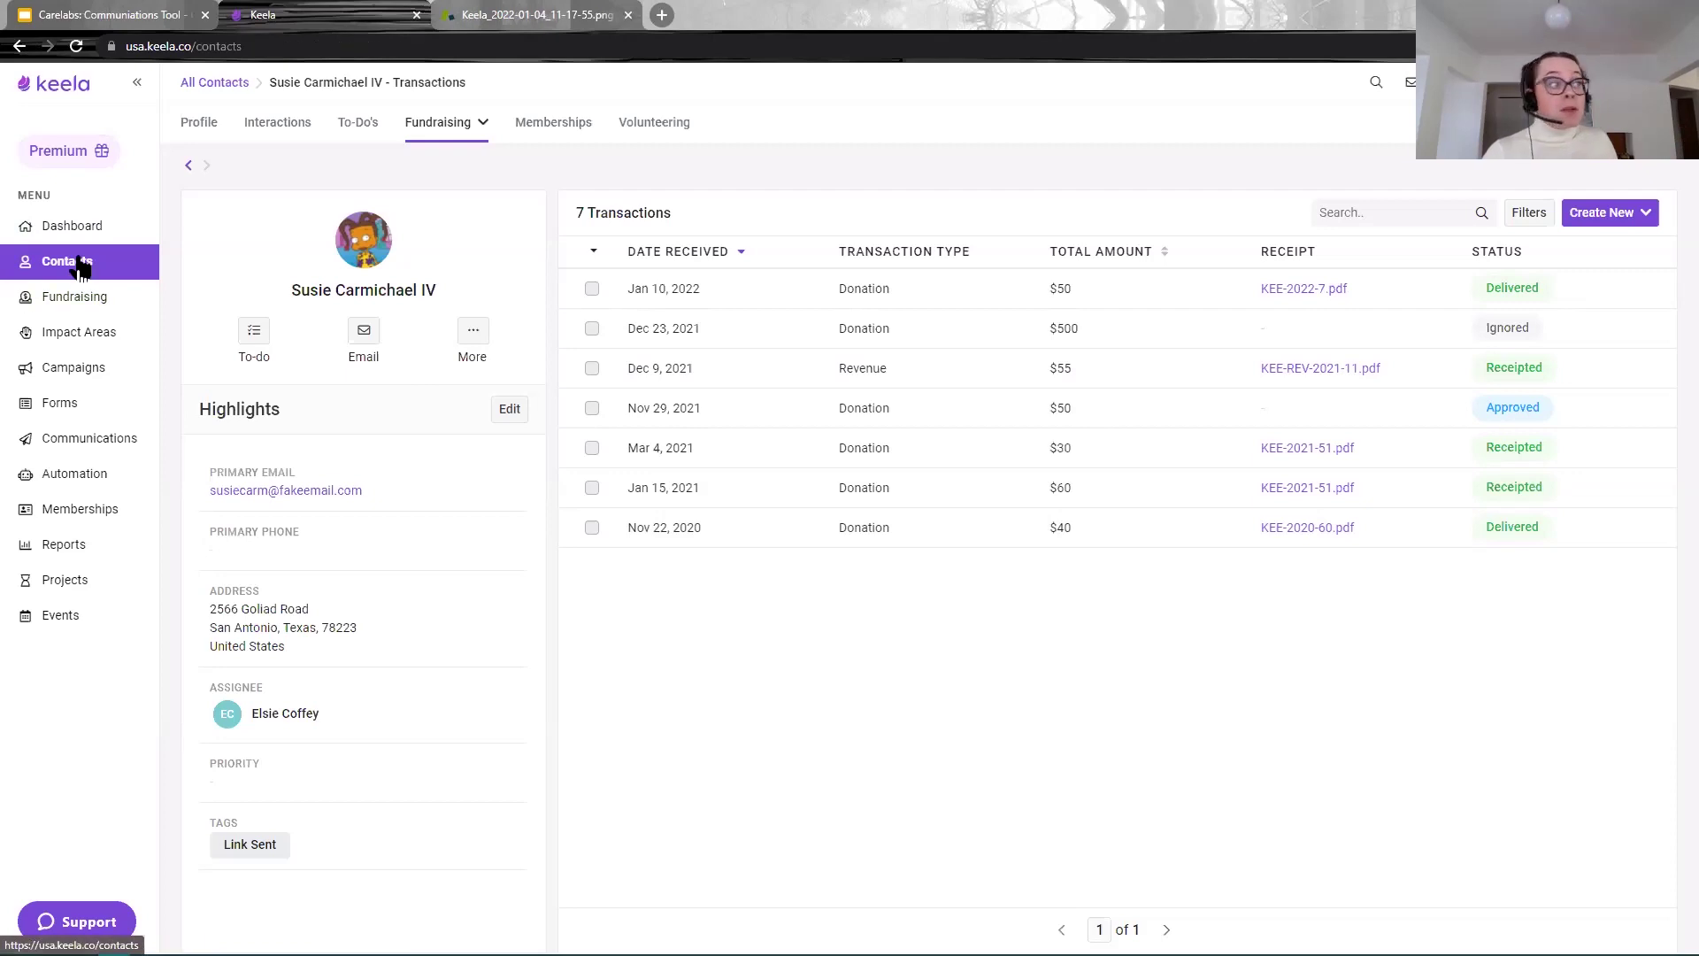
left_click(376, 288)
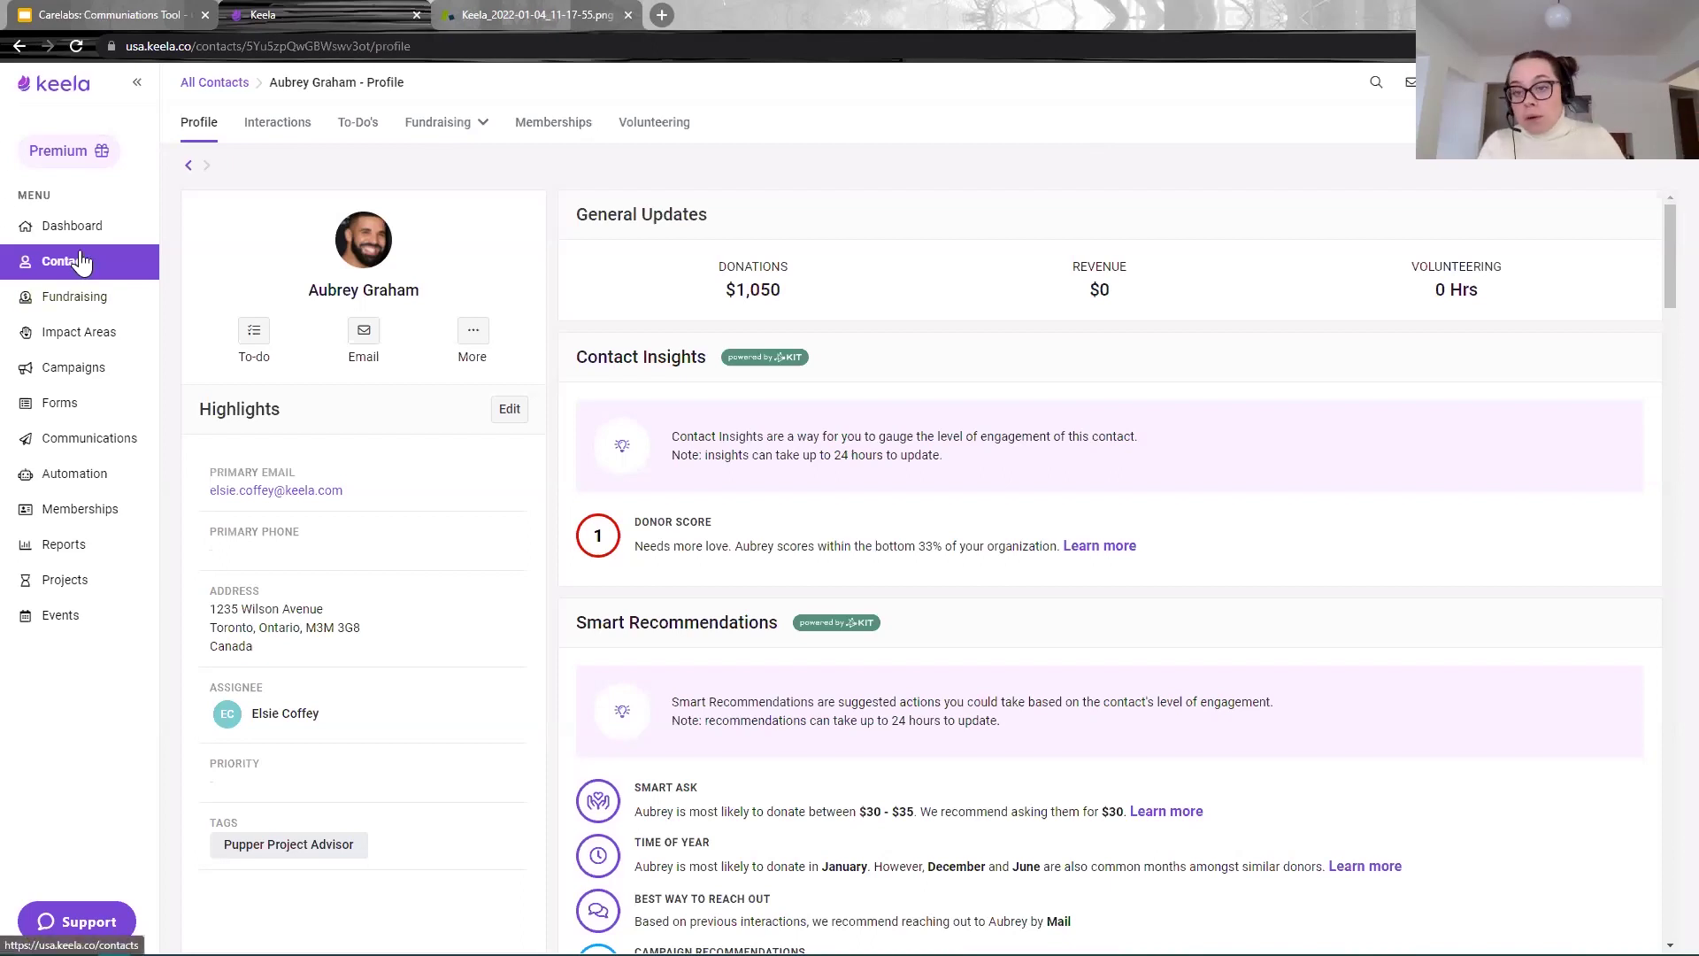
scroll(1142, 540, "down", 10)
scroll(1146, 526, "down", 3)
scroll(1146, 531, "up", 3)
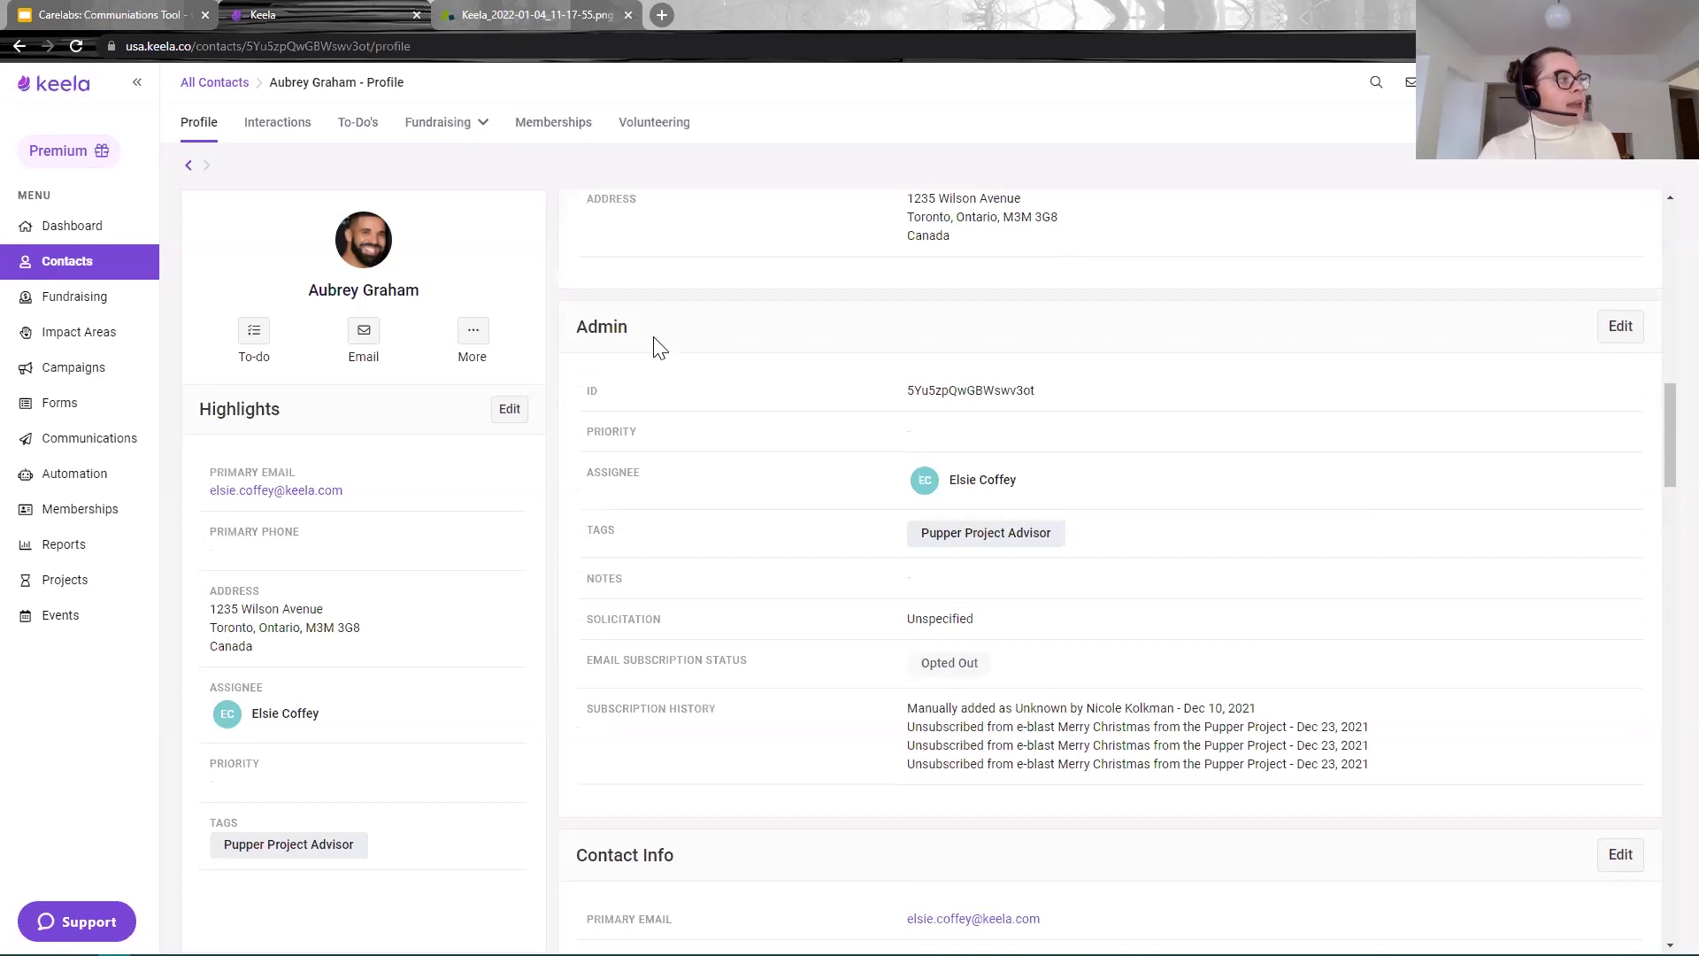
left_click_drag(659, 348, 569, 324)
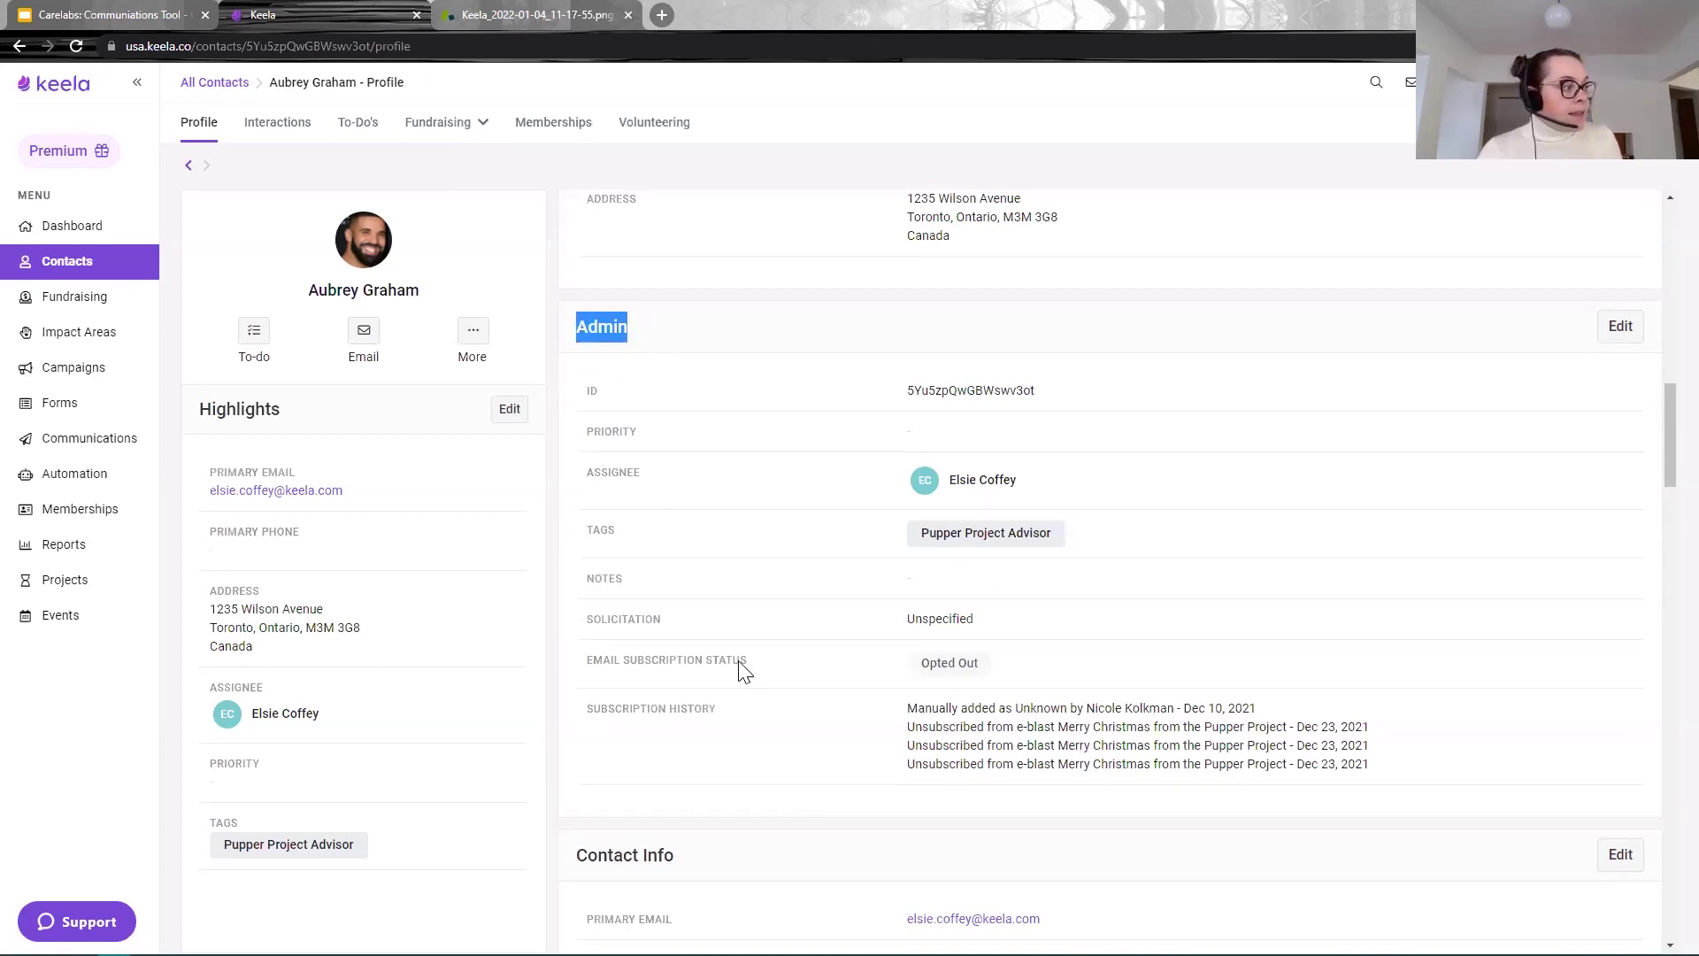
left_click_drag(670, 622, 604, 636)
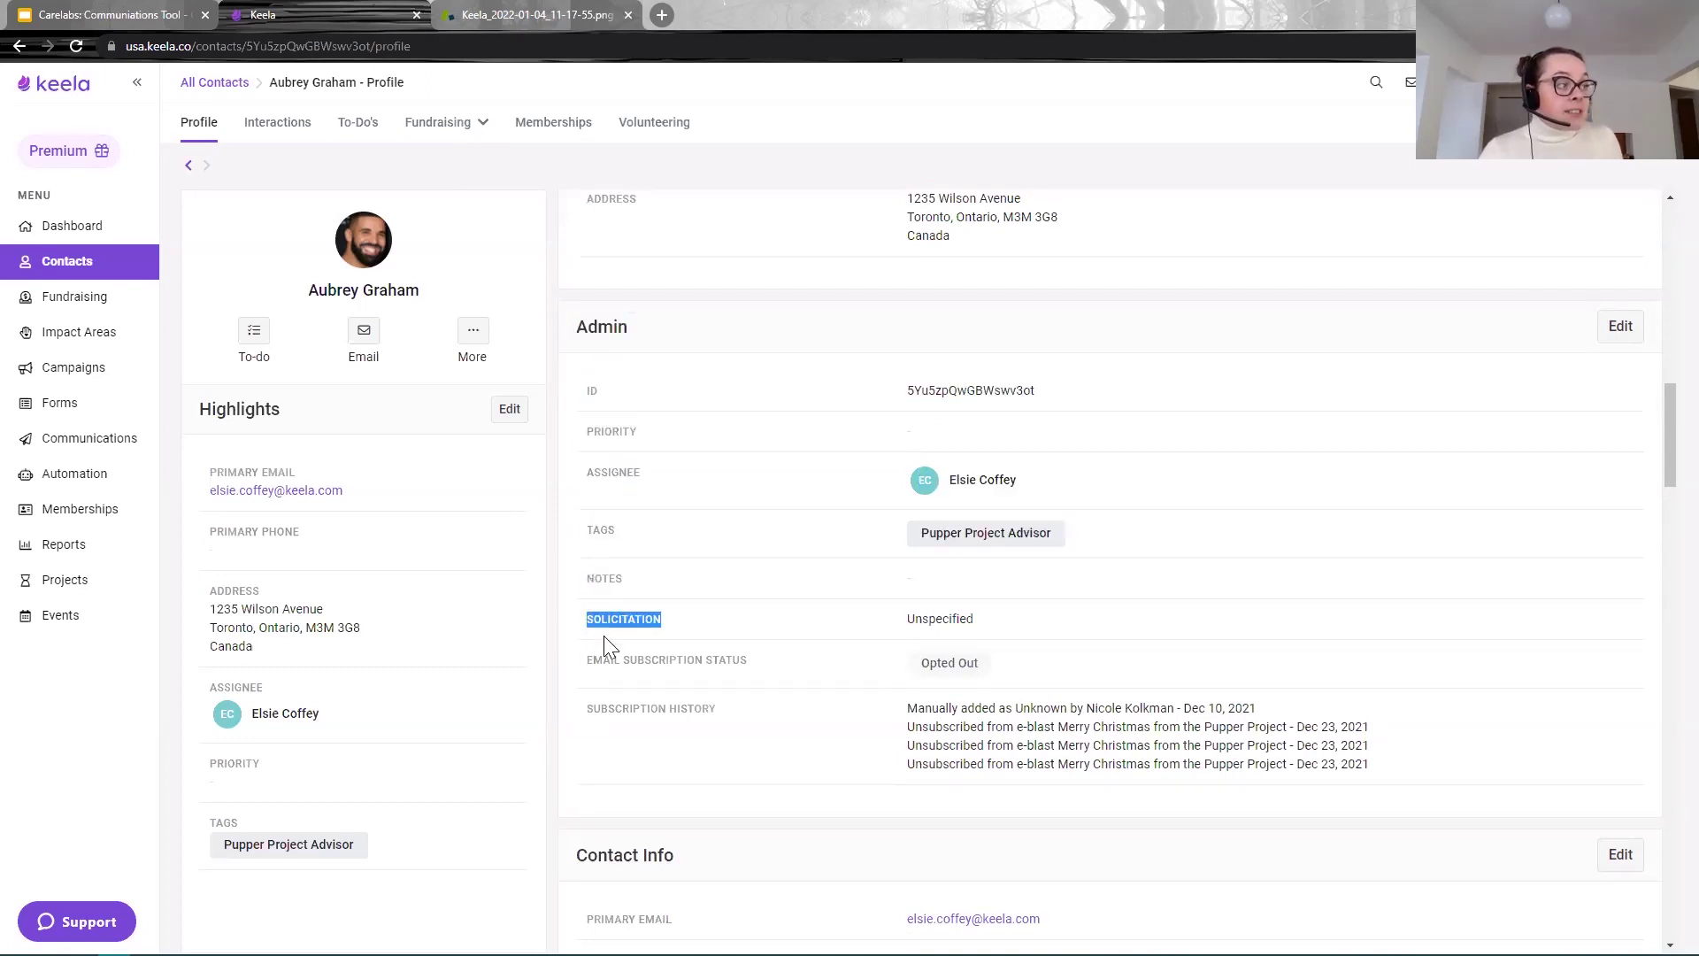
left_click_drag(757, 663, 578, 660)
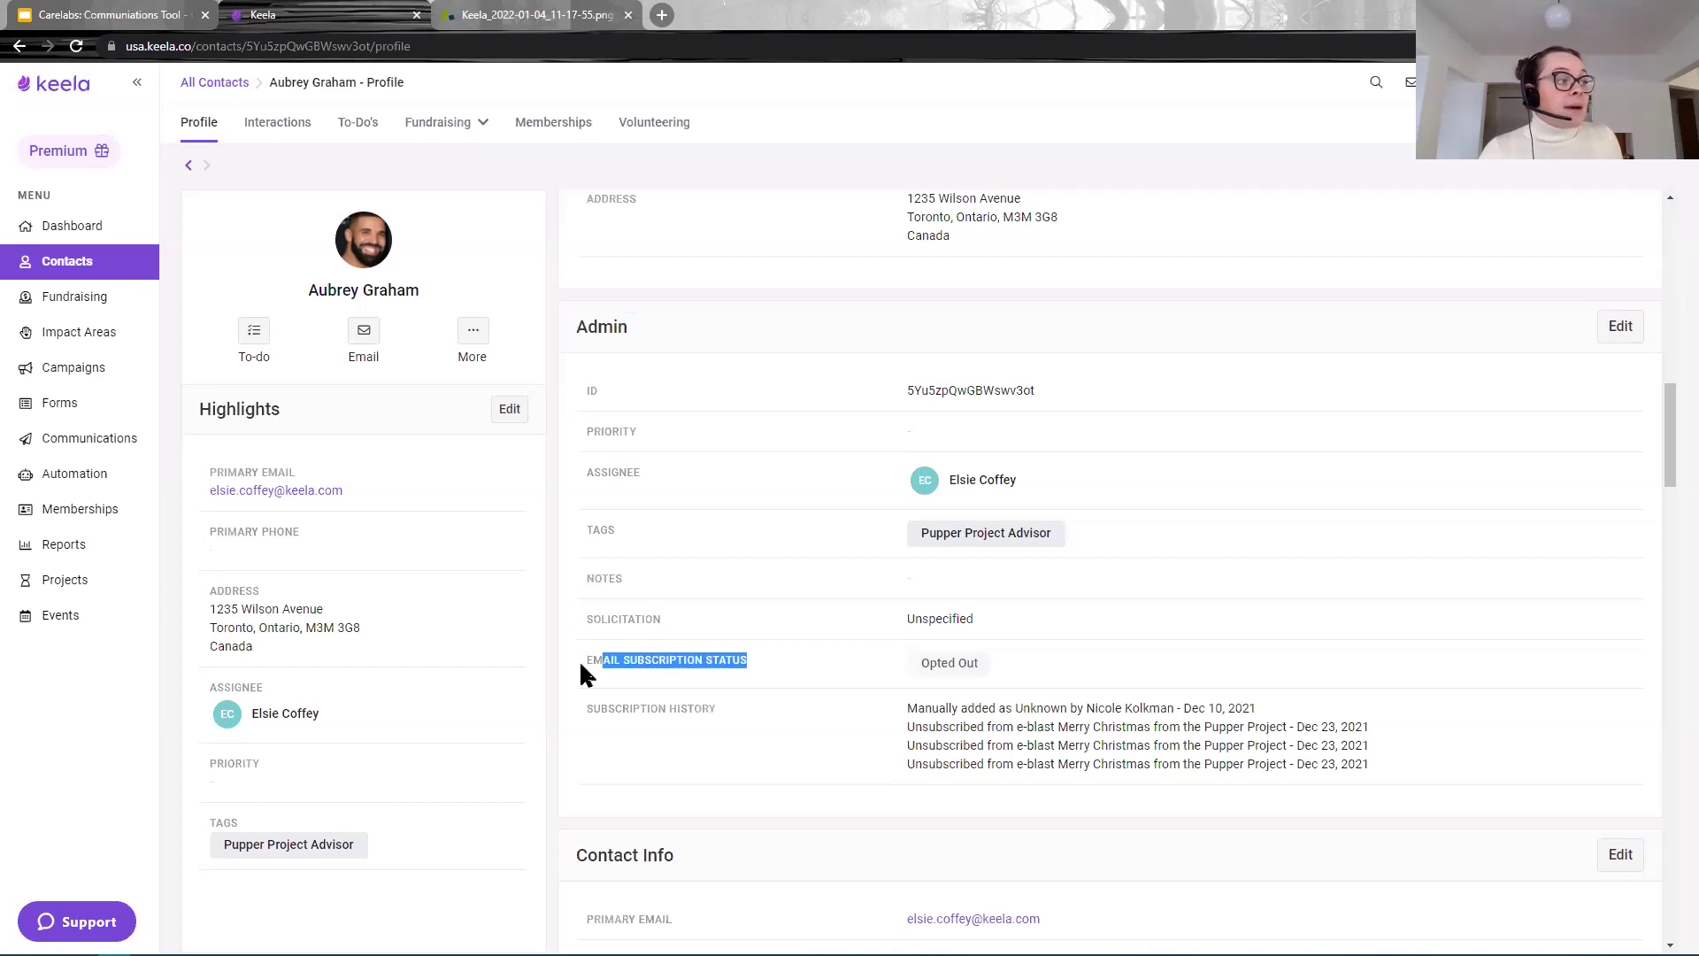
left_click(697, 686)
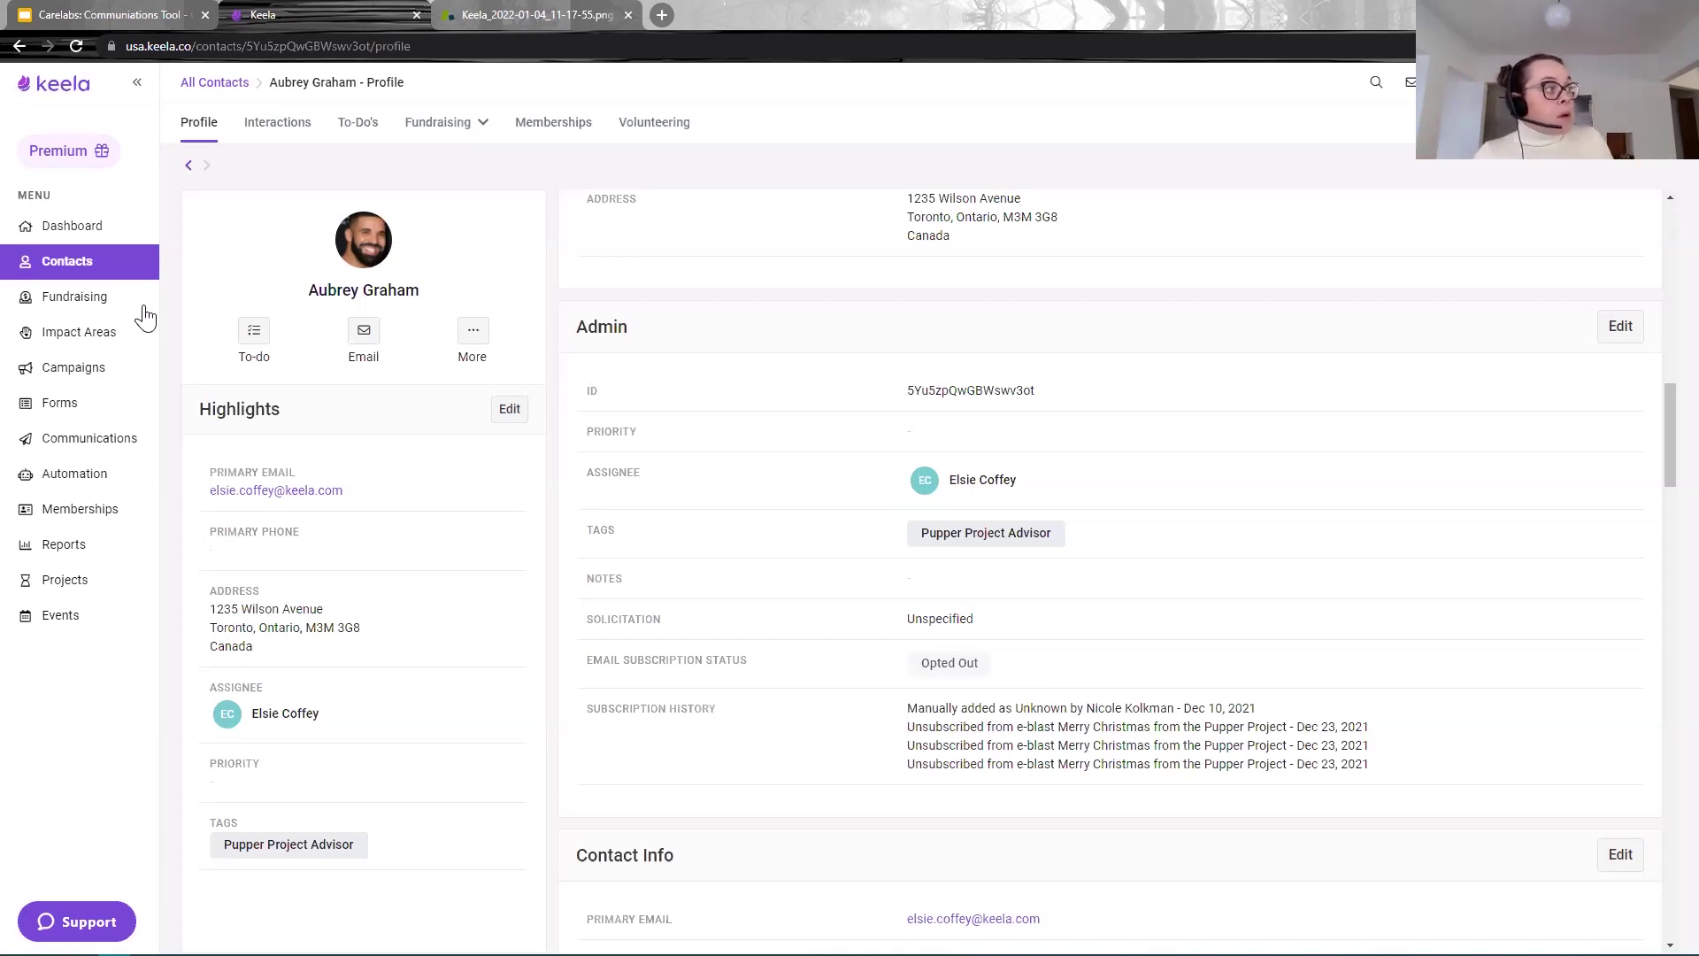
Step: Try setting Solicitation to Yes in the contact's Admin details, and close them without saving
left_click(1627, 327)
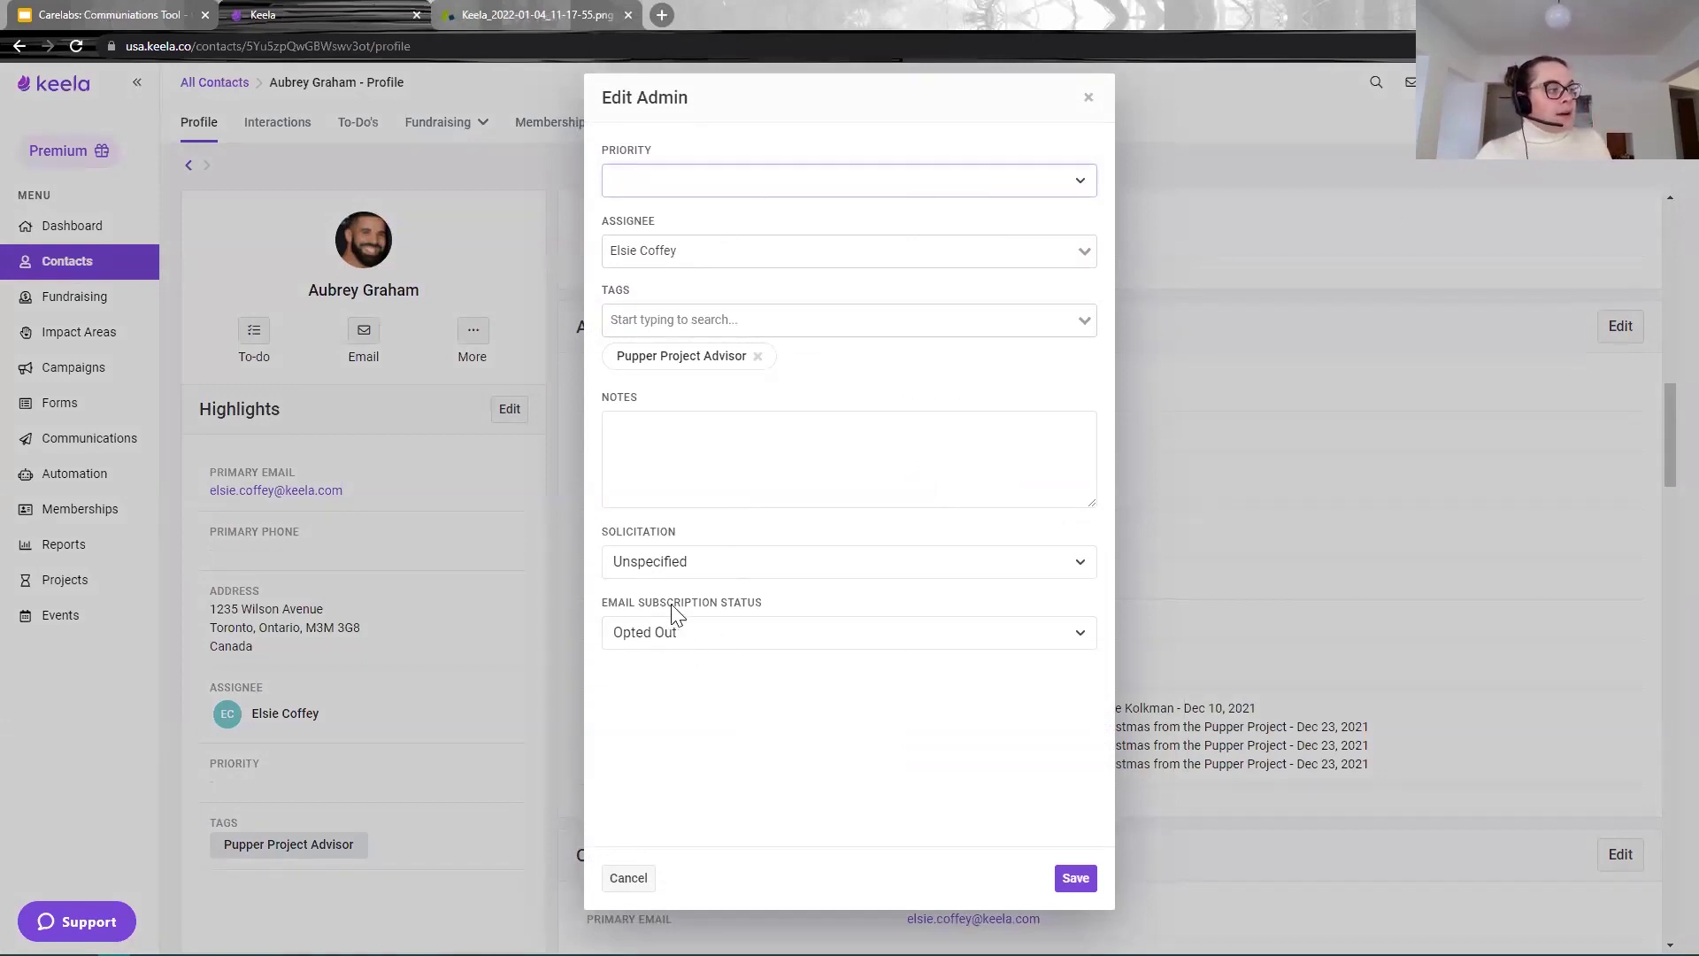
left_click_drag(774, 605, 642, 593)
left_click(666, 563)
left_click(655, 588)
left_click(653, 542)
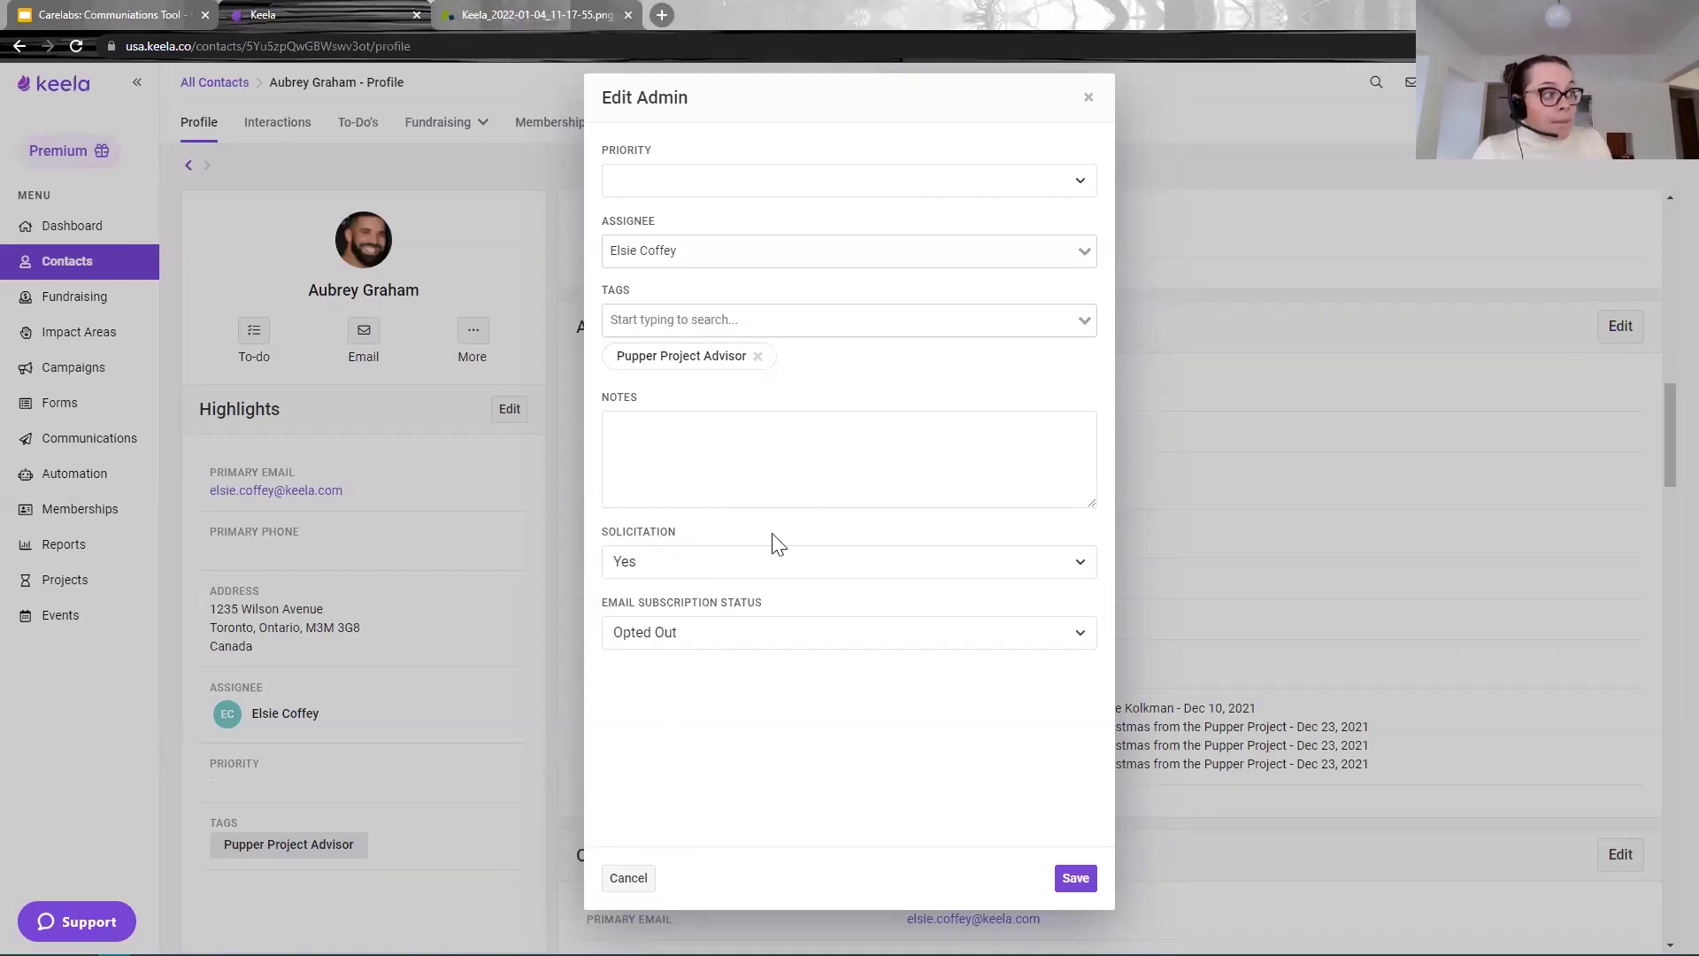
left_click_drag(676, 535, 600, 535)
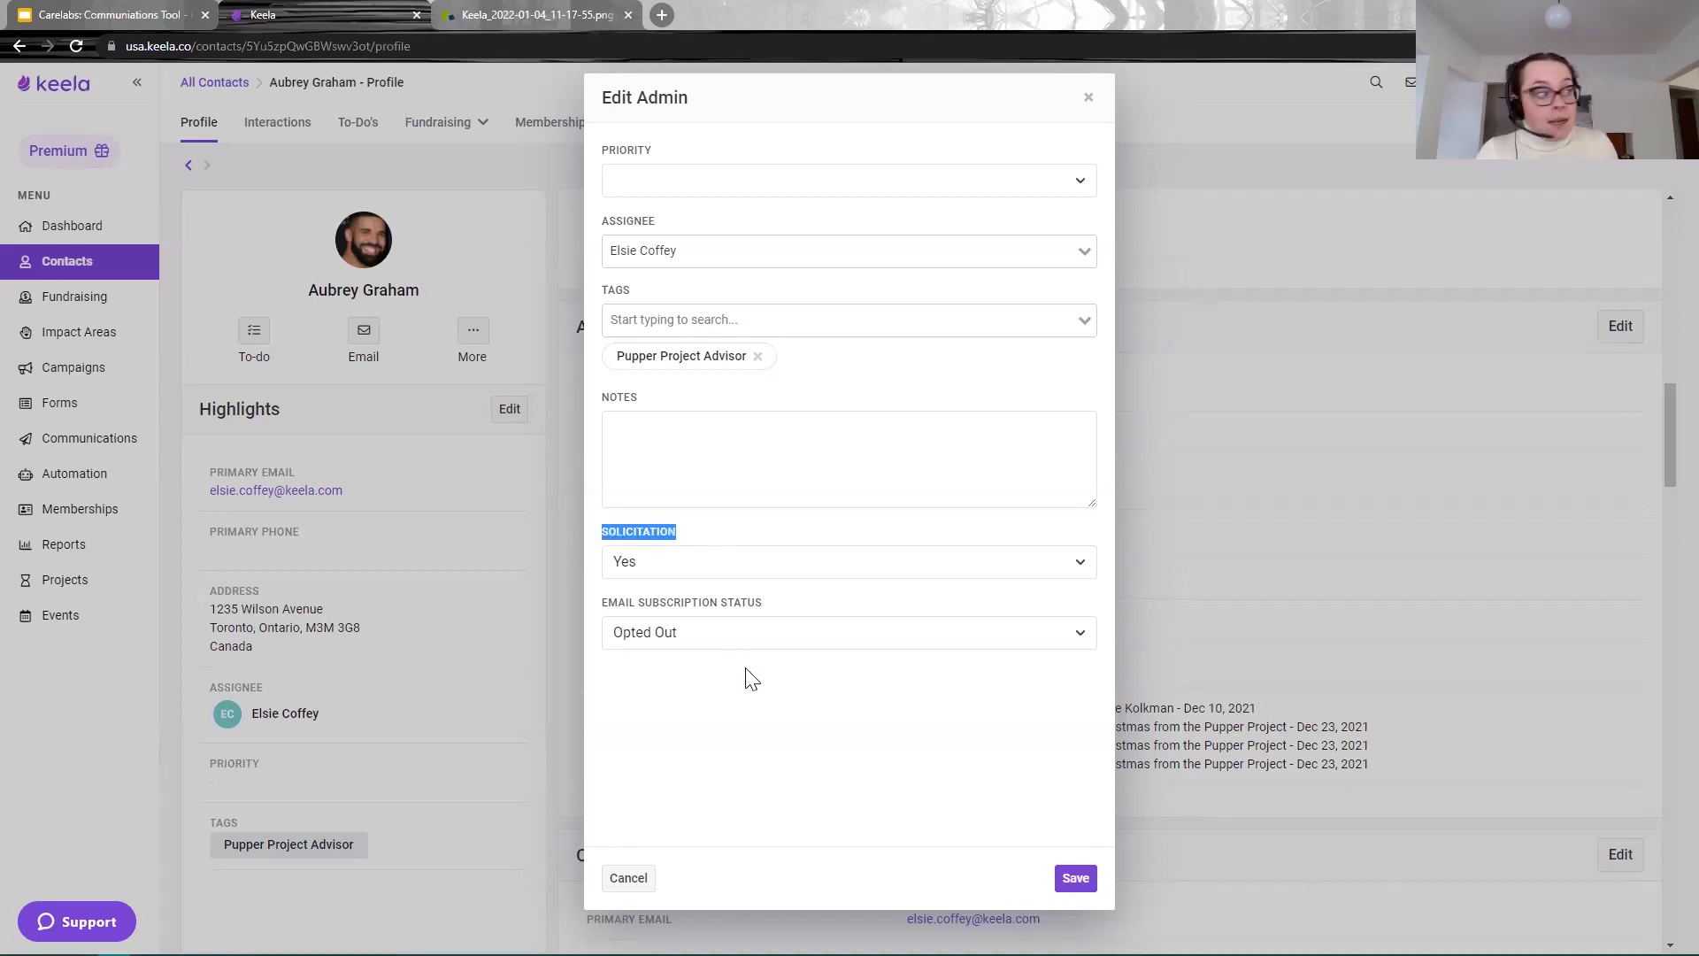
left_click_drag(763, 604, 603, 605)
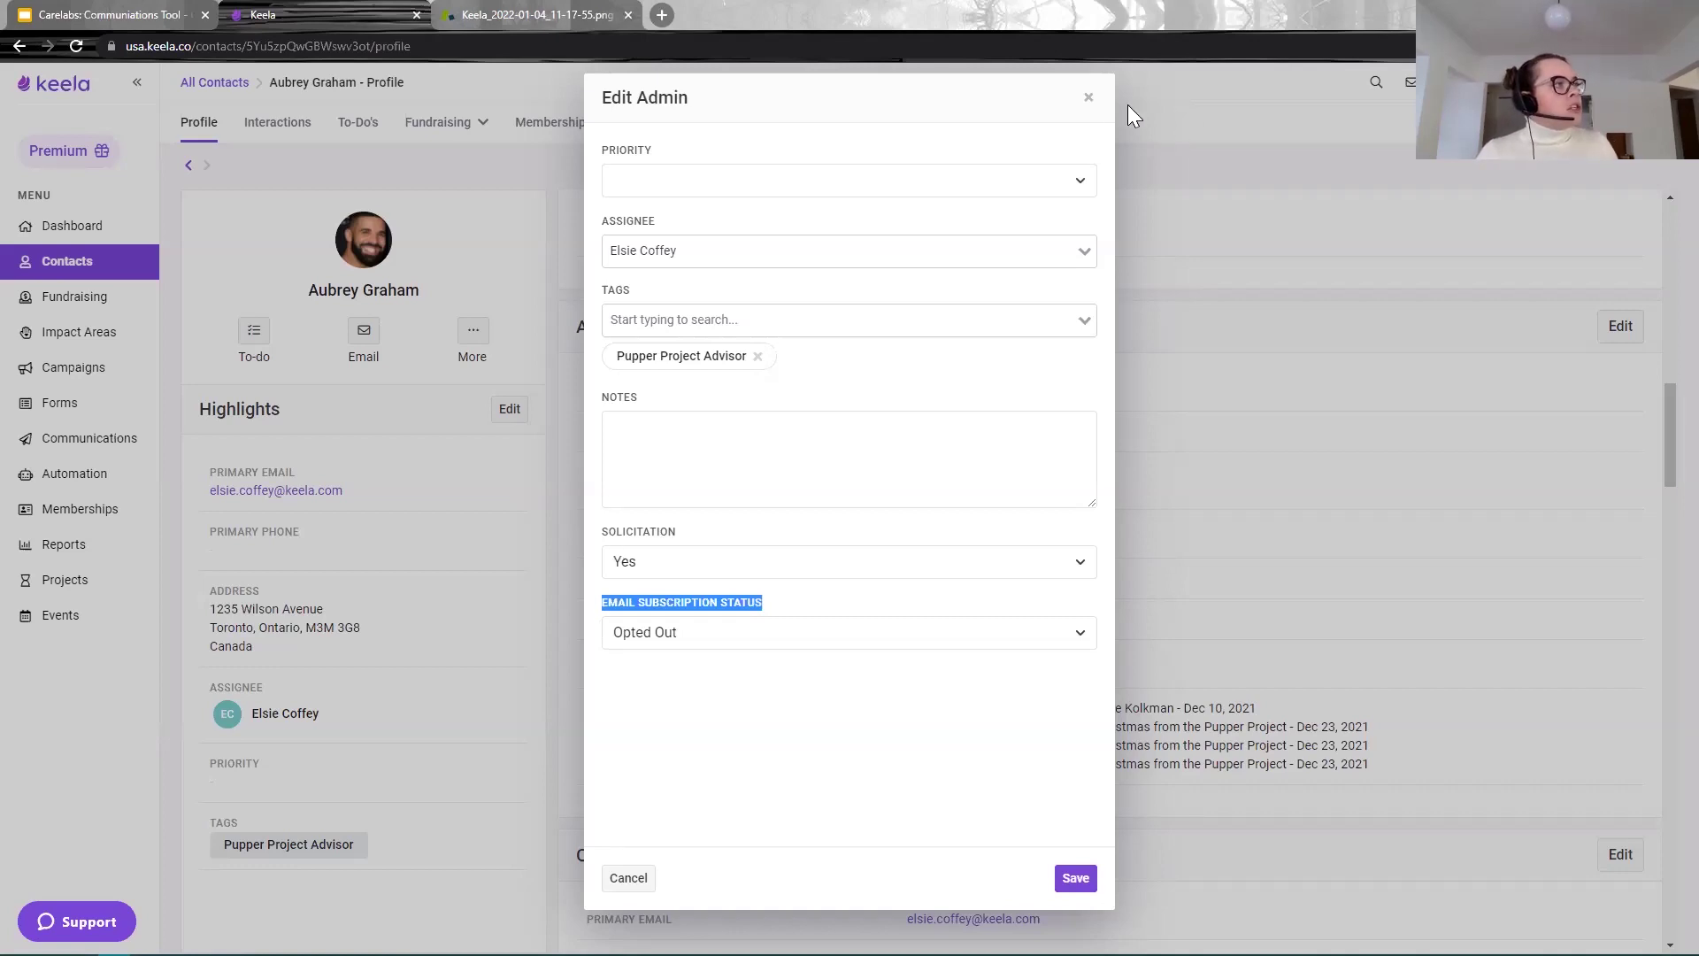
left_click(1088, 97)
Step: Start a new contact segment named "Snail Mailers!" and proceed to its filters
left_click(115, 265)
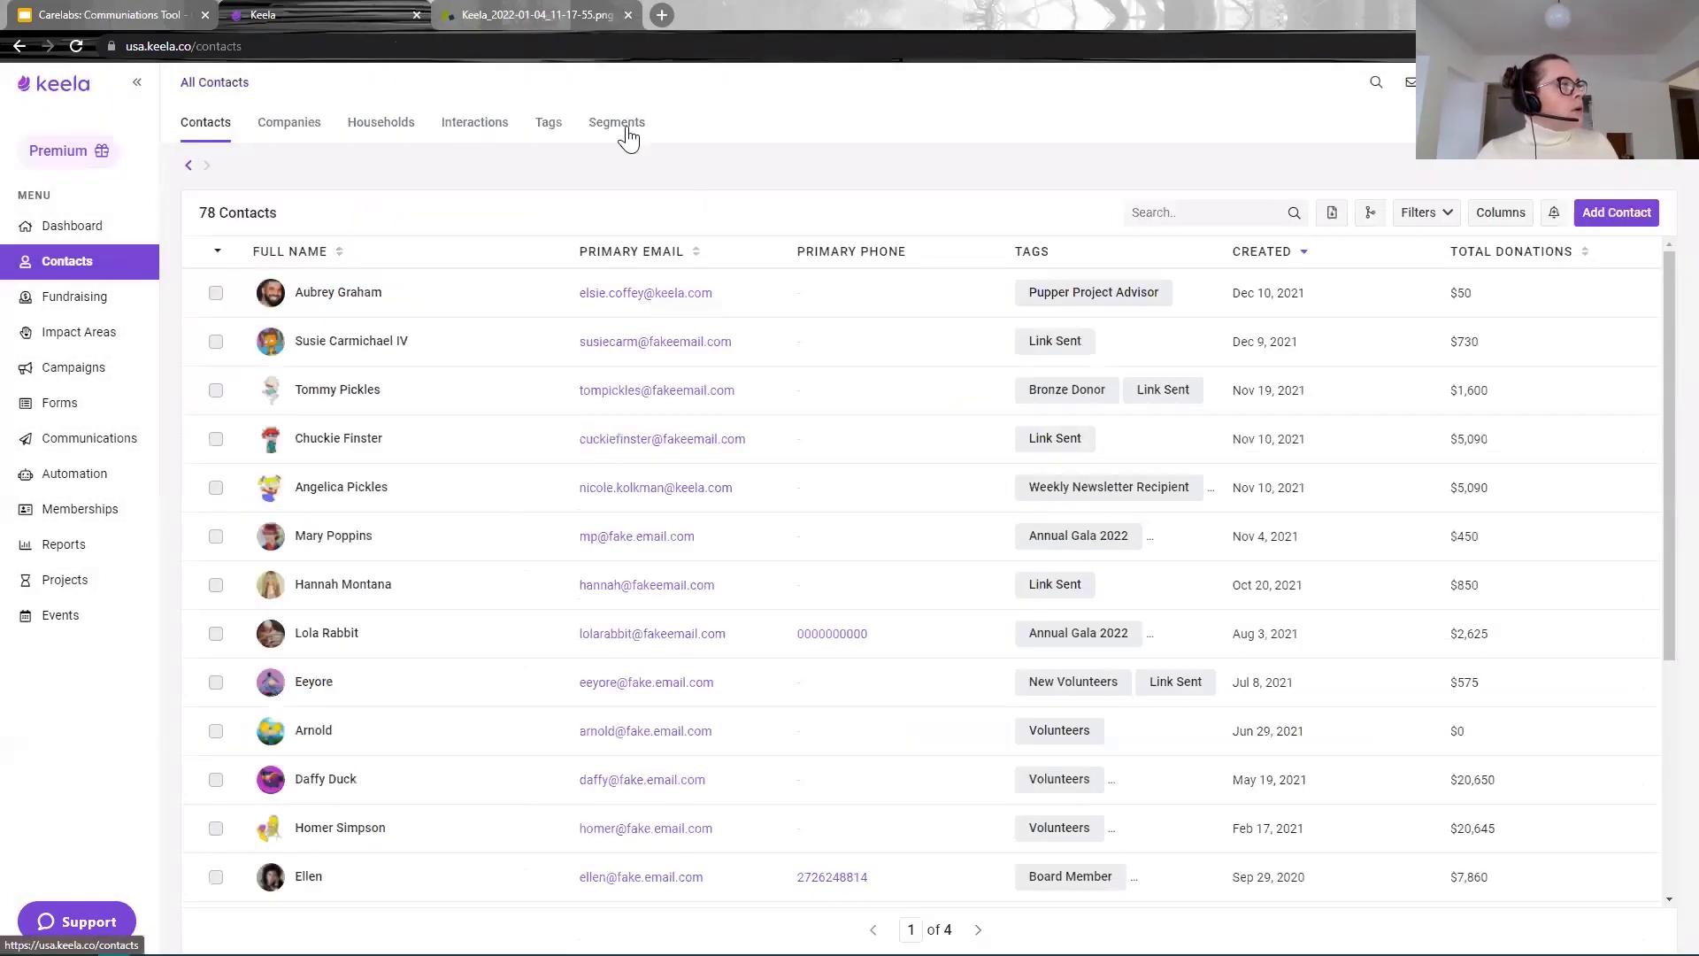
left_click(617, 123)
left_click(1597, 213)
left_click(803, 221)
type("Snail Mailers!")
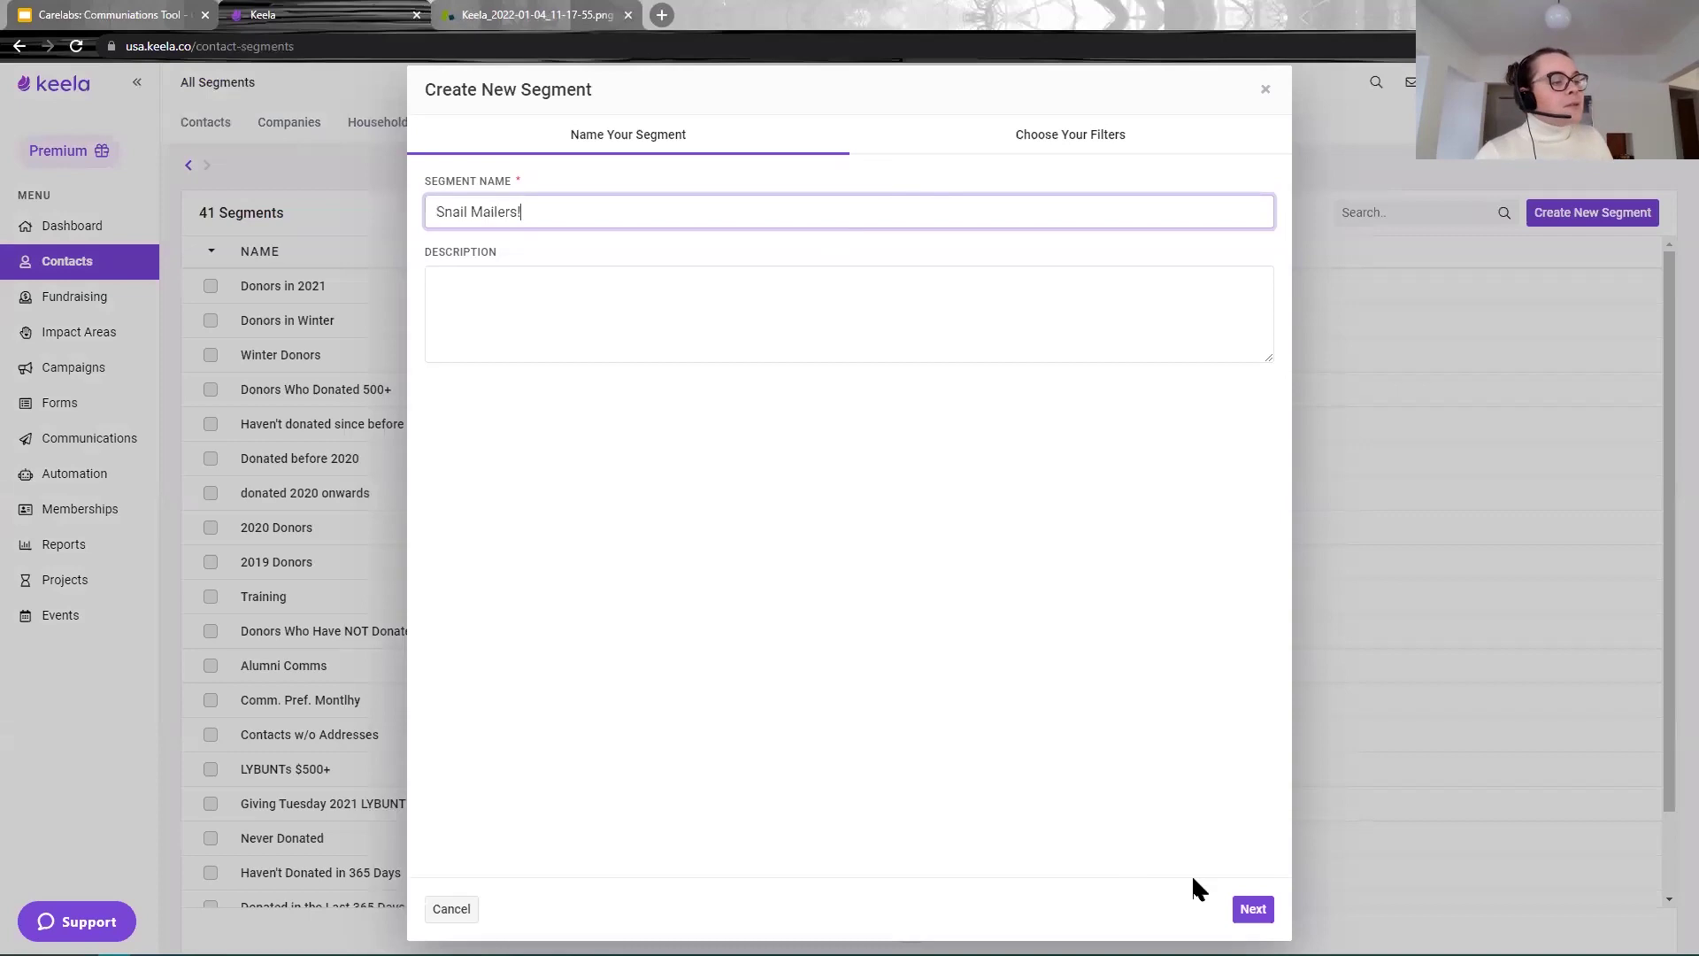
left_click(1250, 911)
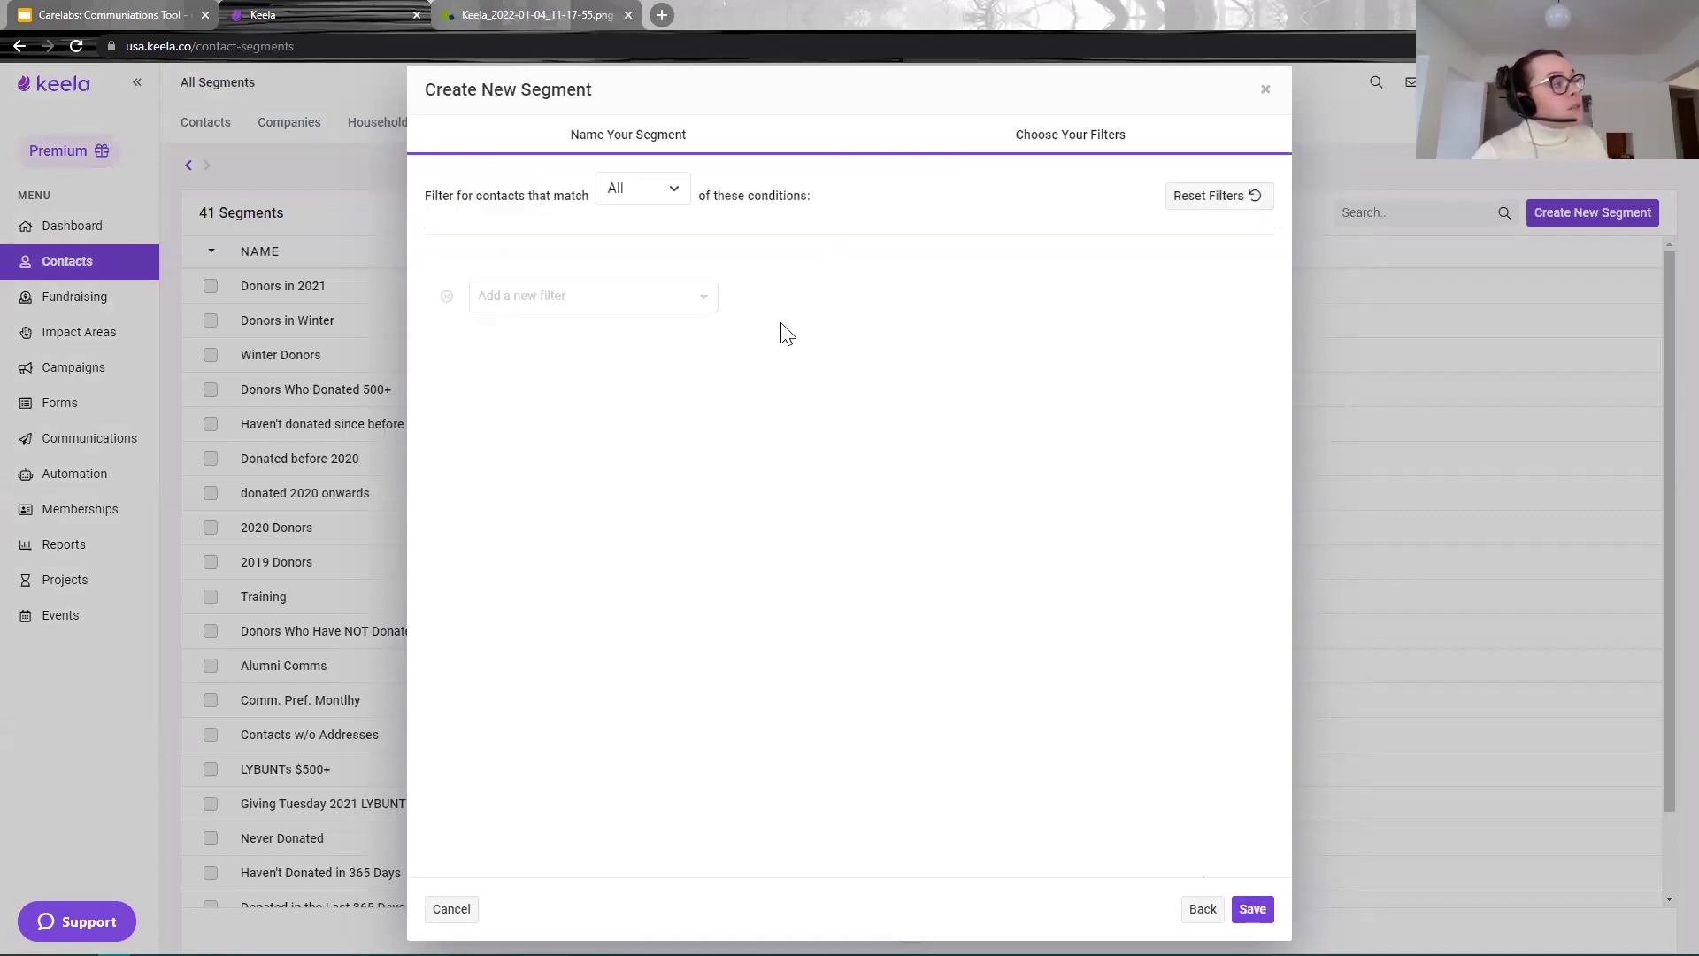
Step: Add a segment filter for contacts whose Email Subscription Status contains any of Opted Out
left_click(629, 305)
type("subscr")
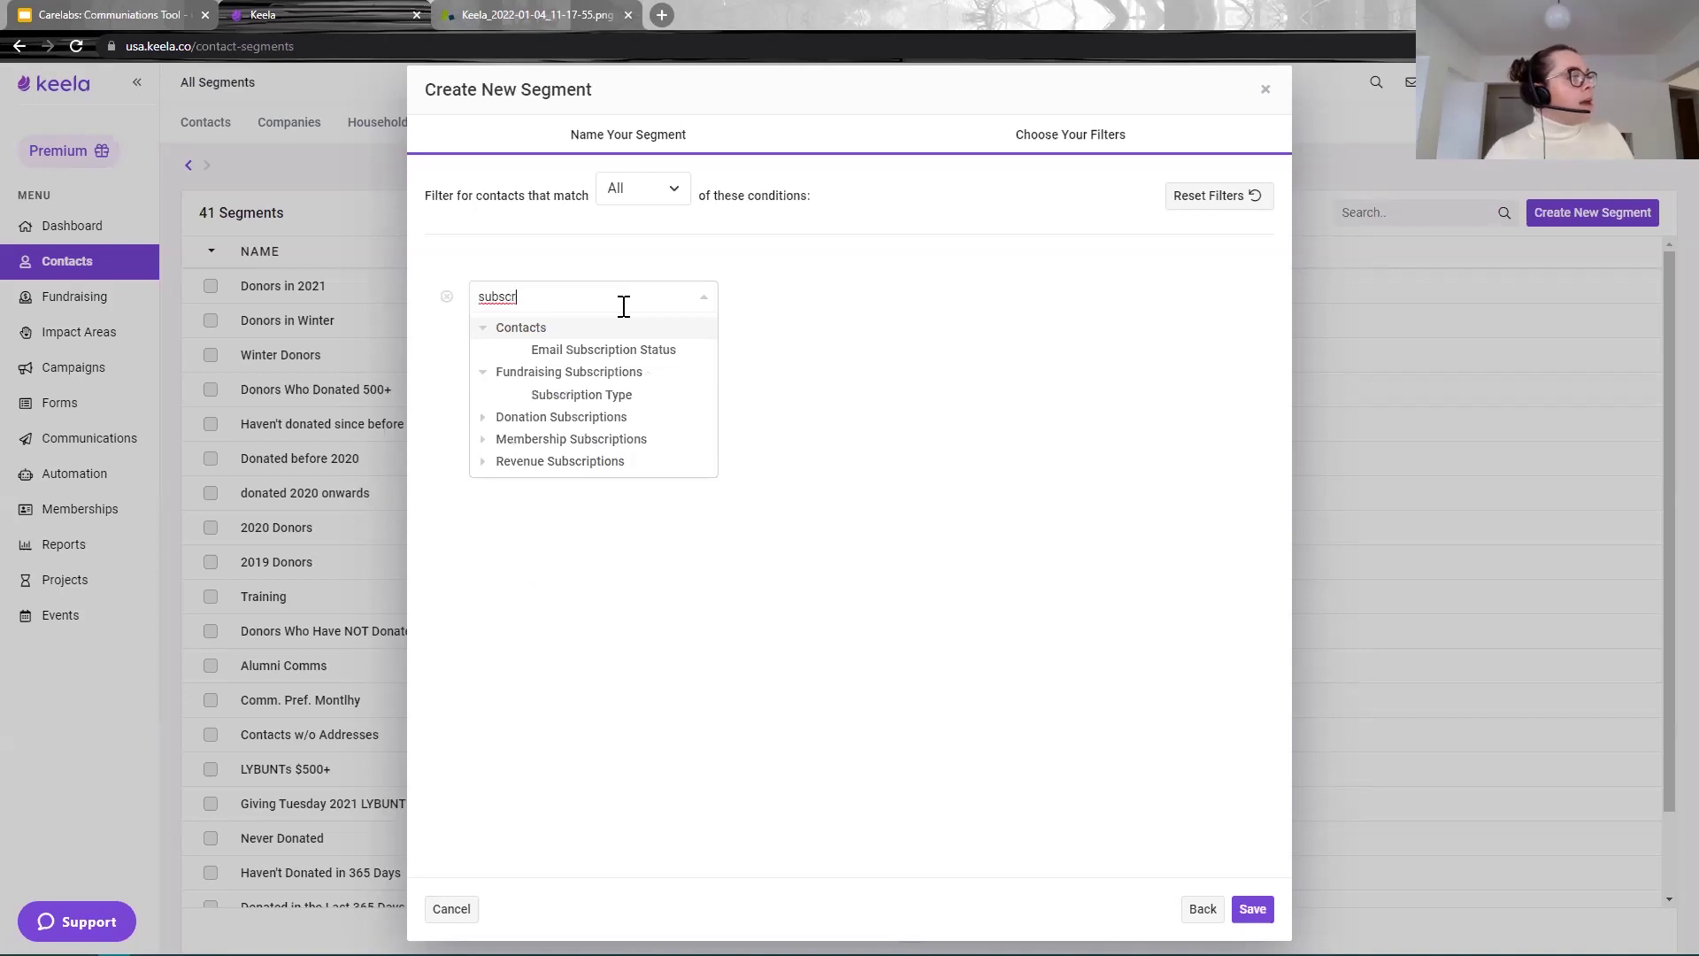
left_click(660, 352)
left_click(1058, 320)
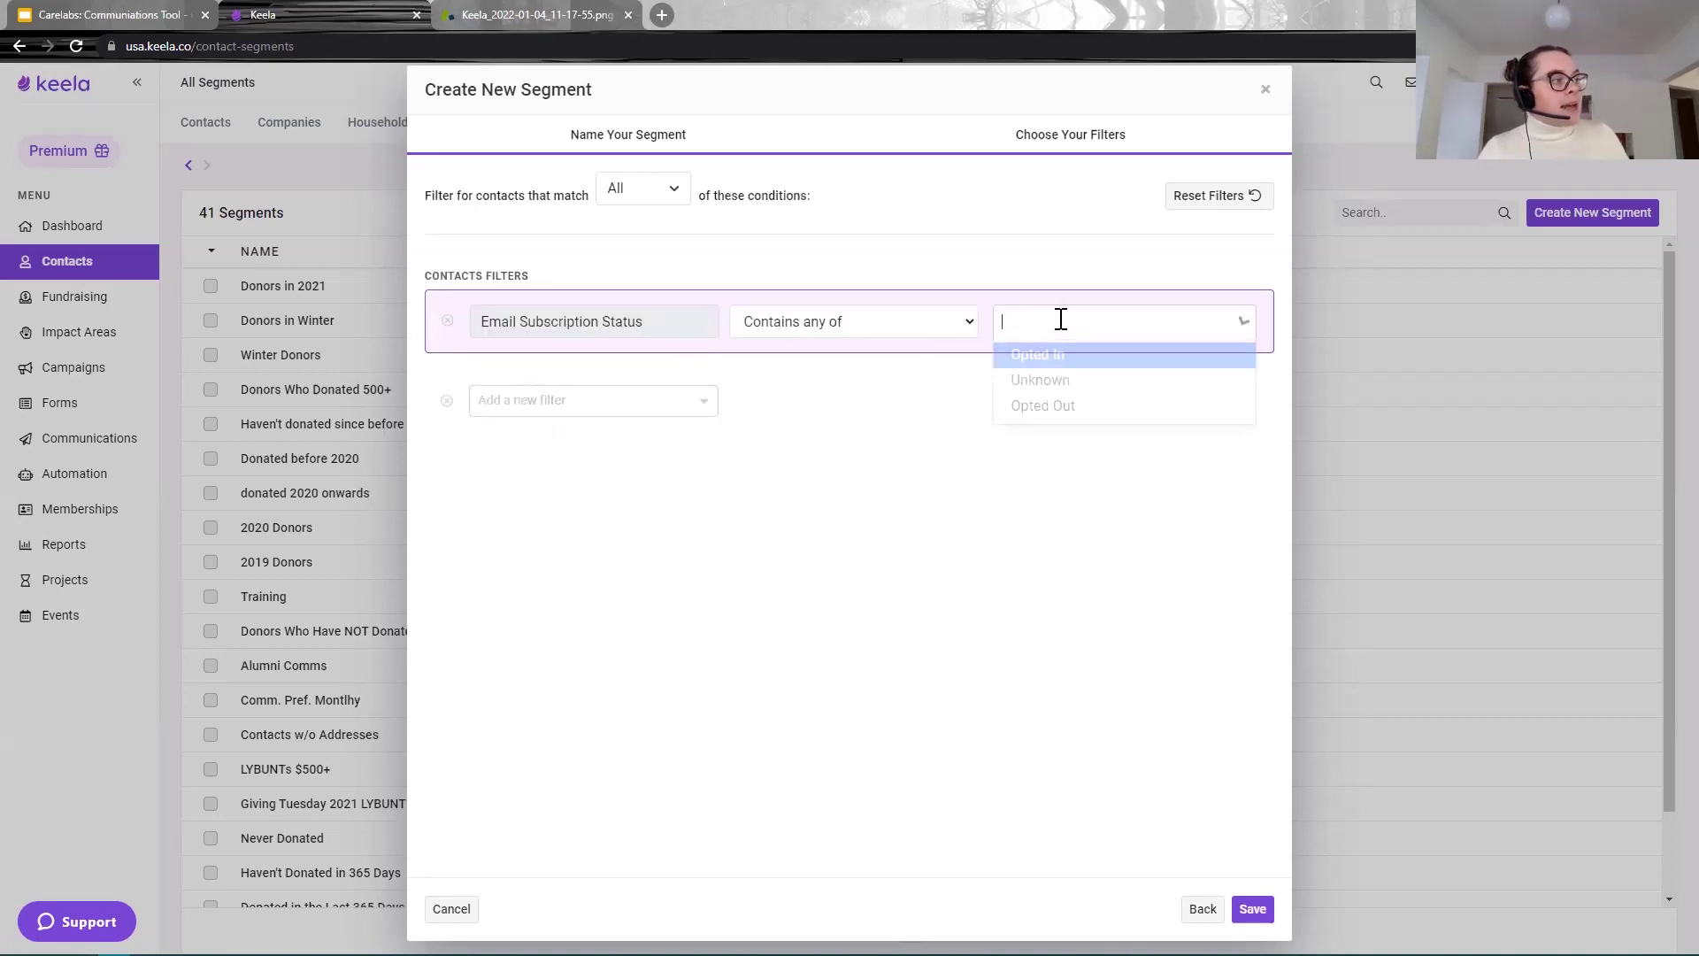
left_click(1131, 407)
Step: Add a second filter for contacts whose Solicitation contains any of Yes, and save the segment
left_click(655, 400)
type("sol")
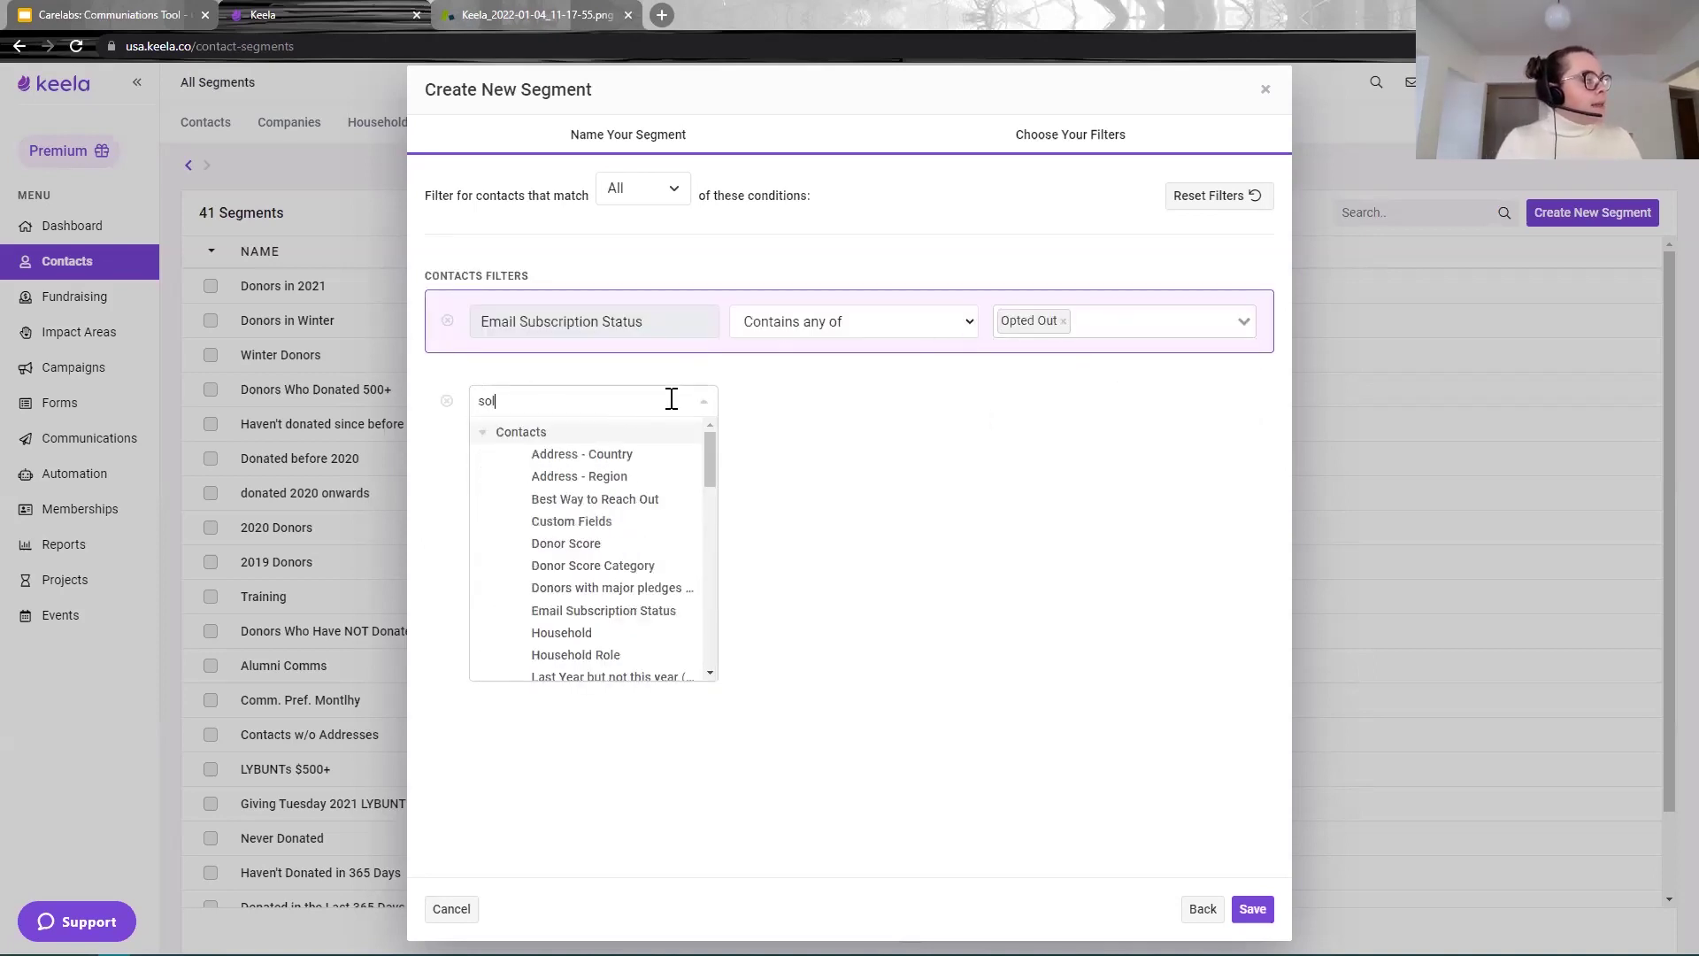
left_click(566, 588)
left_click(1071, 400)
left_click(1018, 429)
left_click(1252, 909)
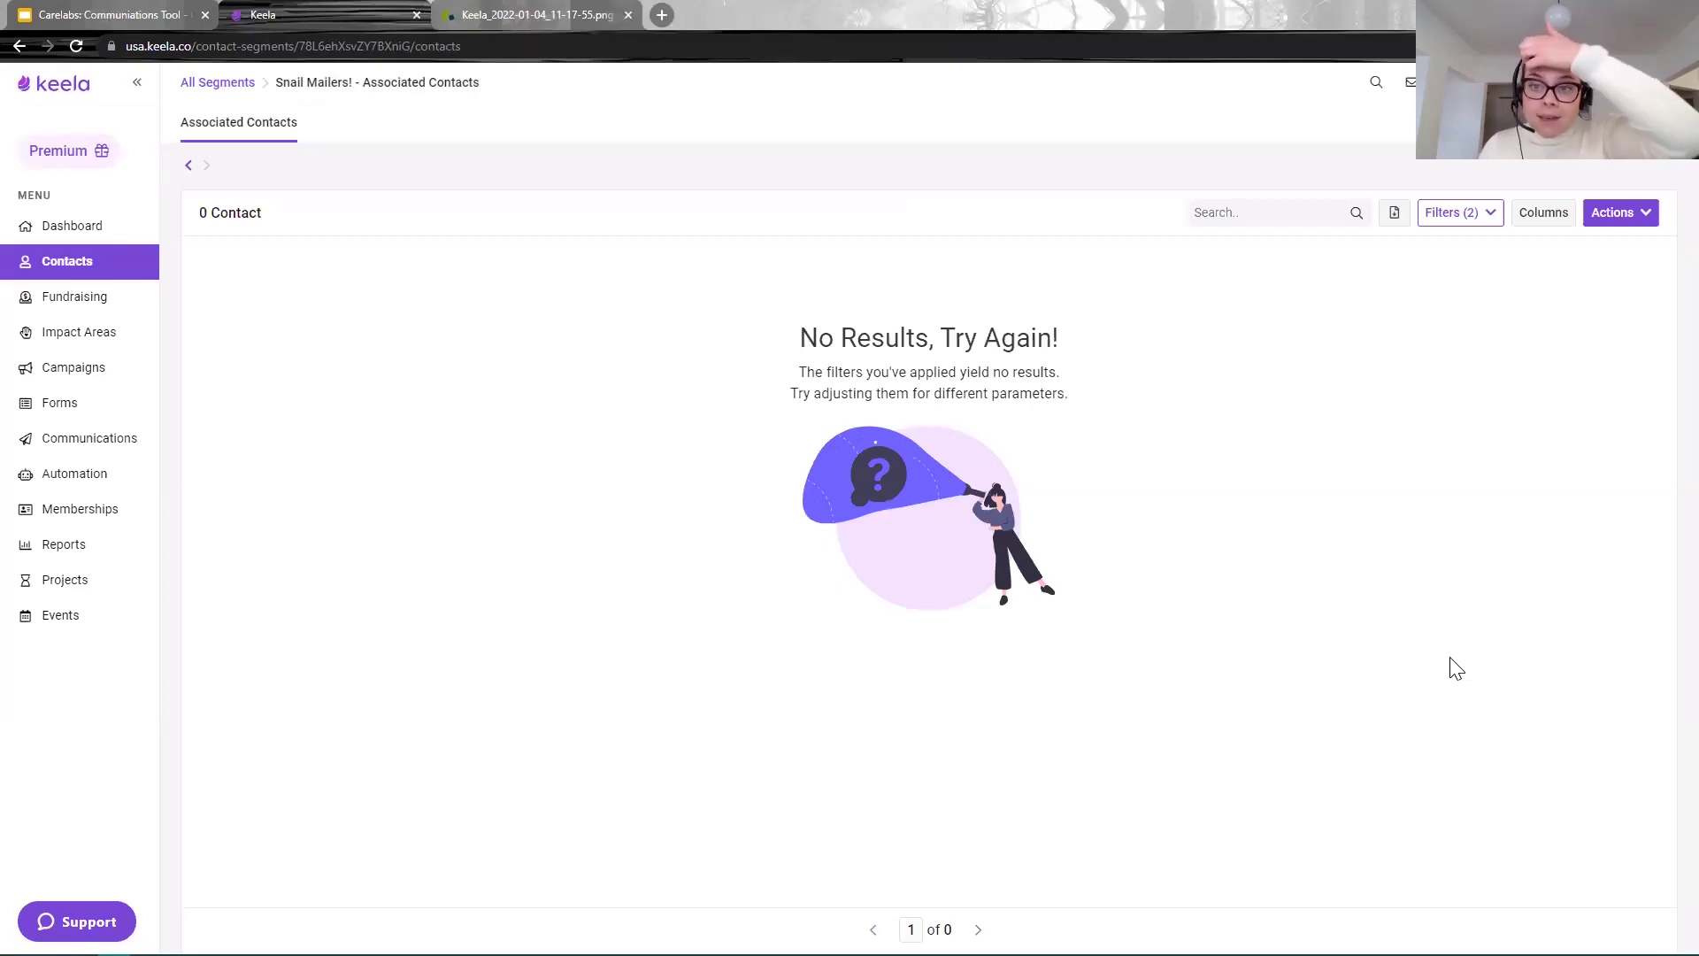
Step: Review the filter conditions applied to the "Snail Mailers!" segment and close them without changes
left_click(1434, 217)
left_click(1402, 254)
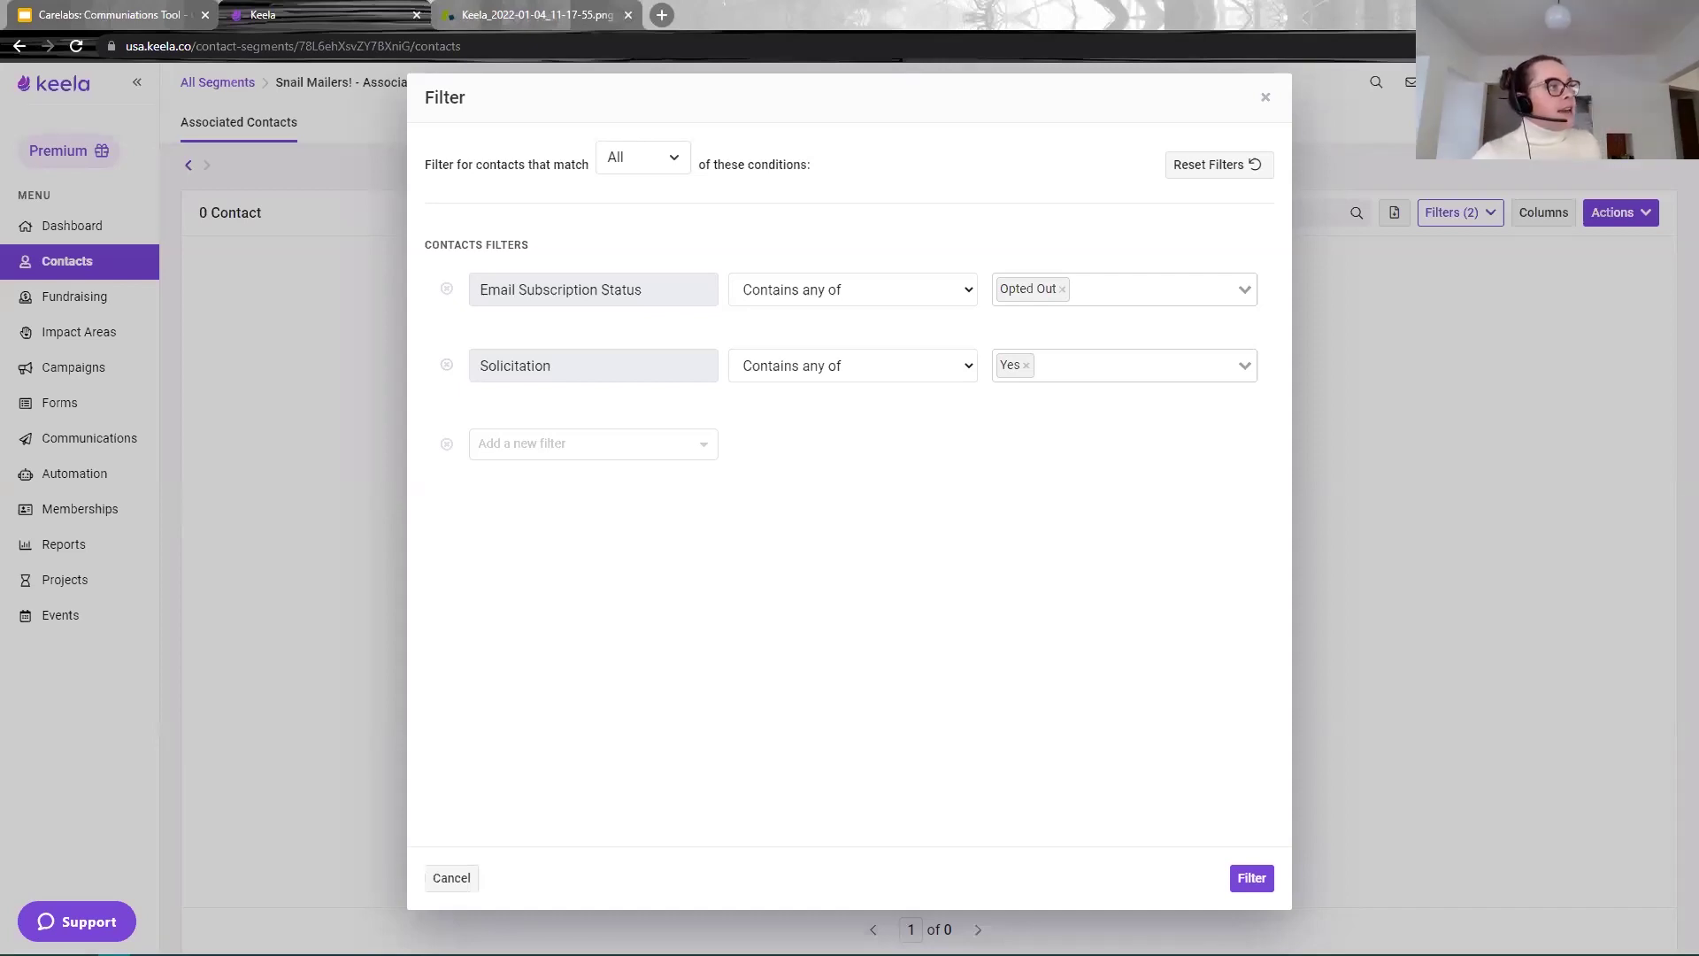
left_click(1266, 100)
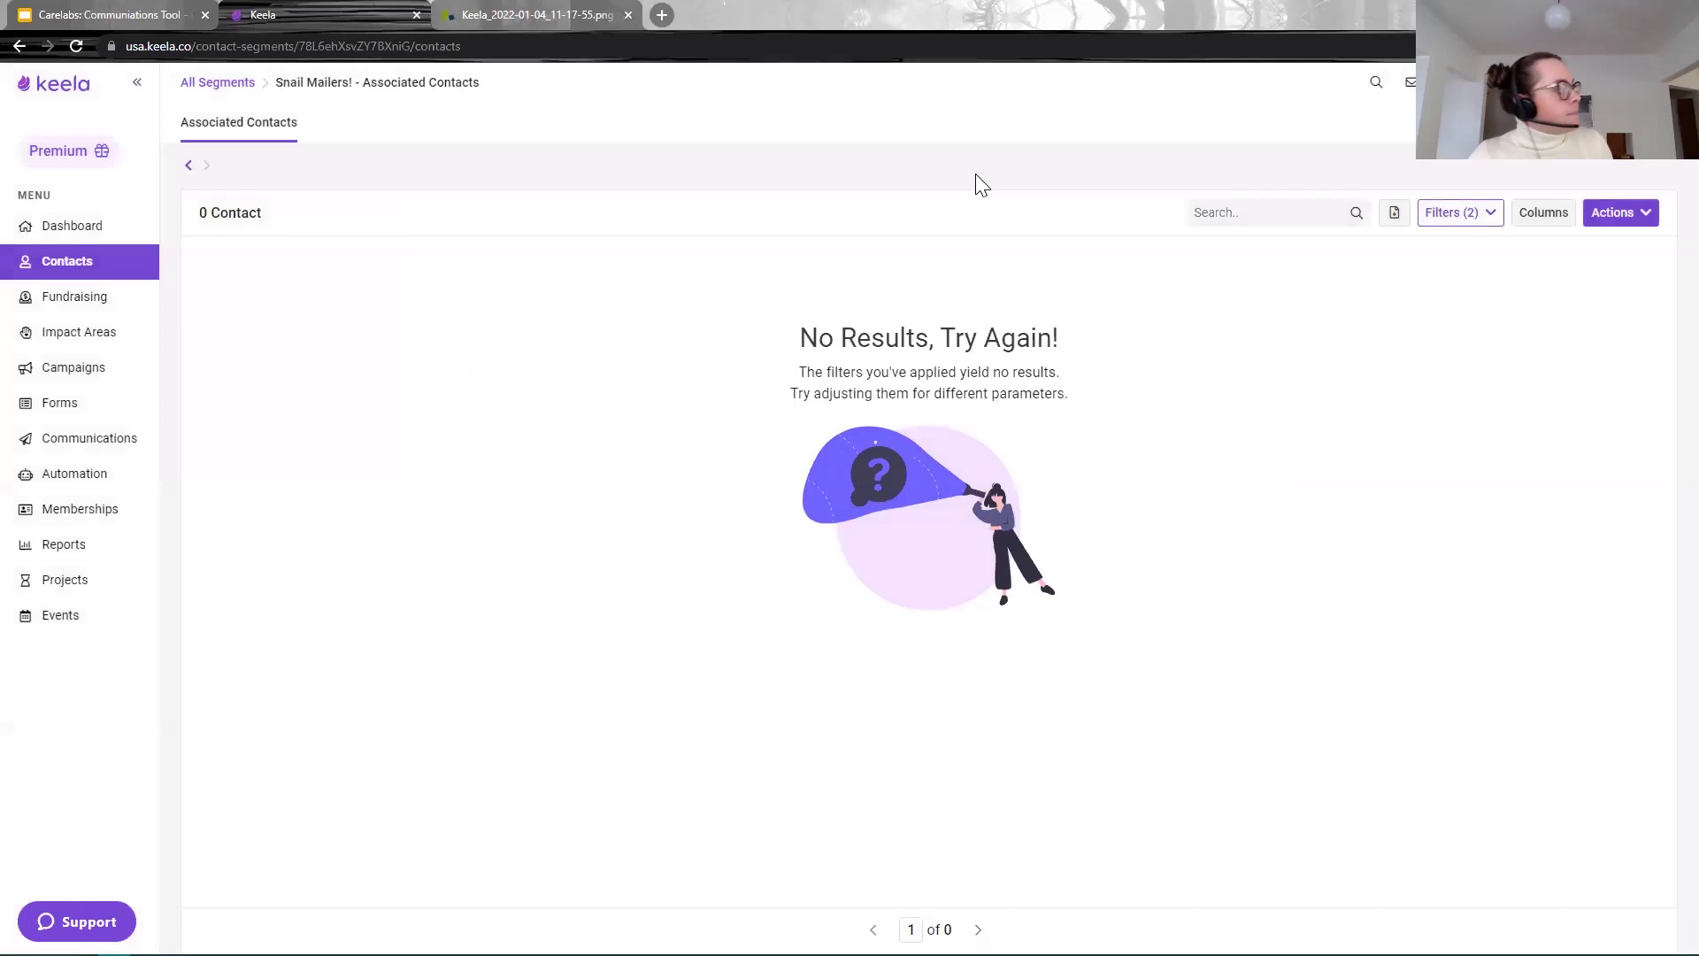
Step: Turn on the customized logo and header image in the content of the "Acknowledgement Letters for Snail Mail" direct mail, and save it
left_click(97, 443)
left_click(329, 122)
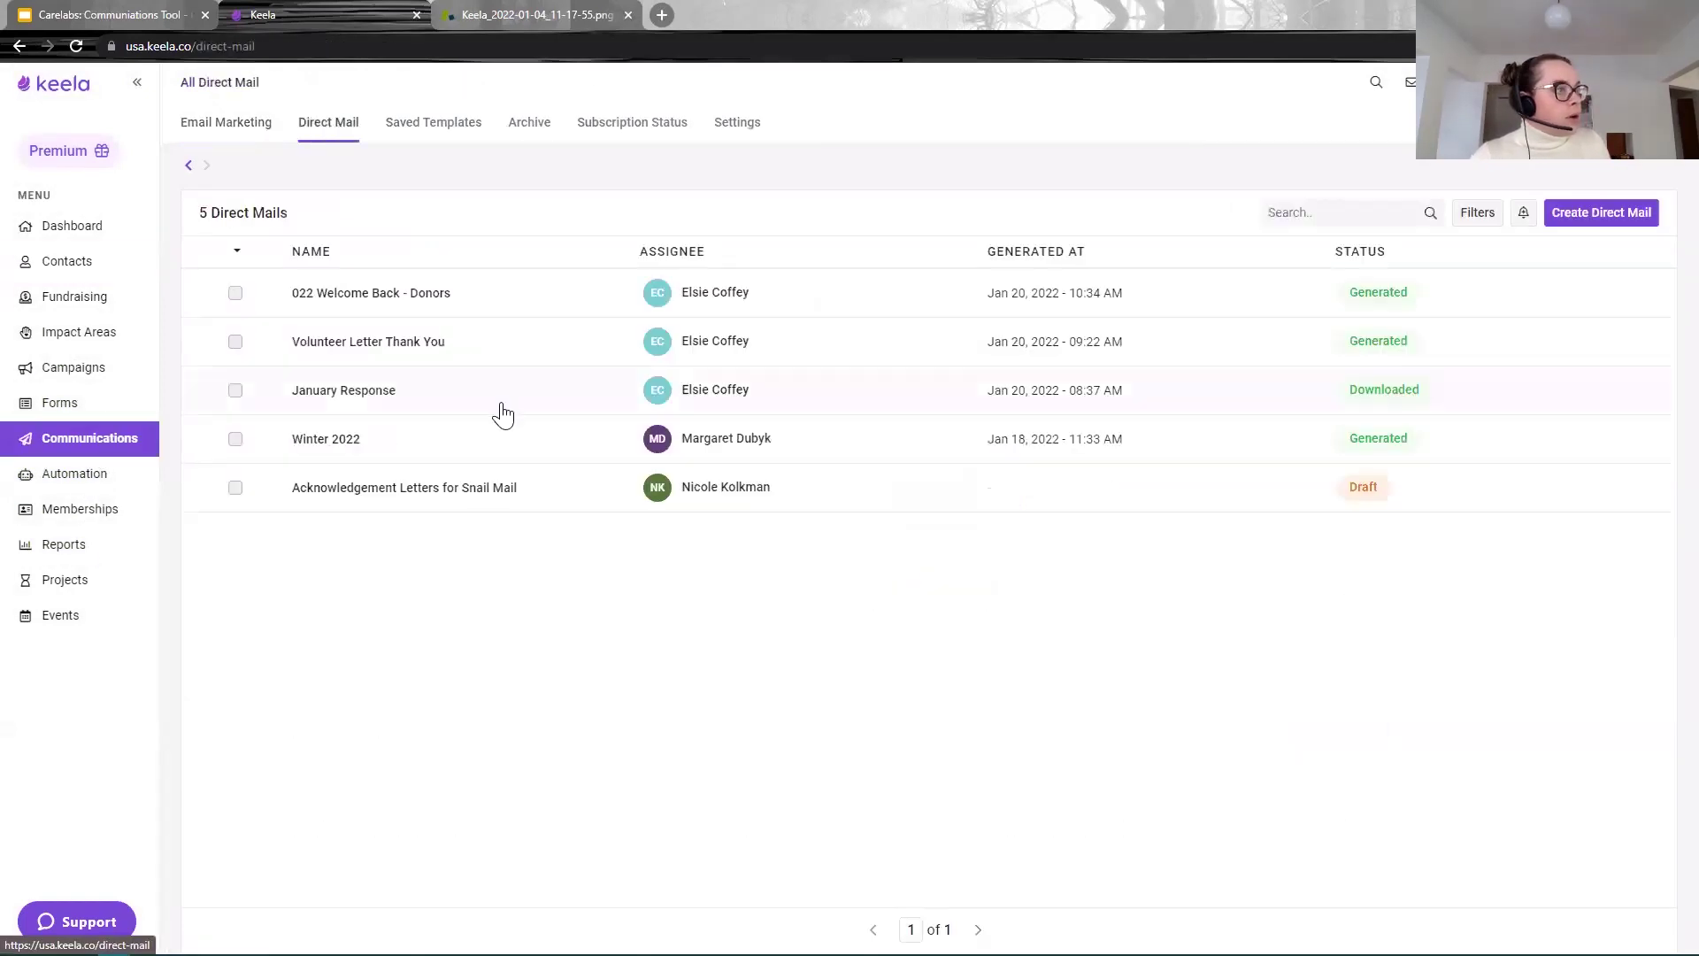
left_click(467, 490)
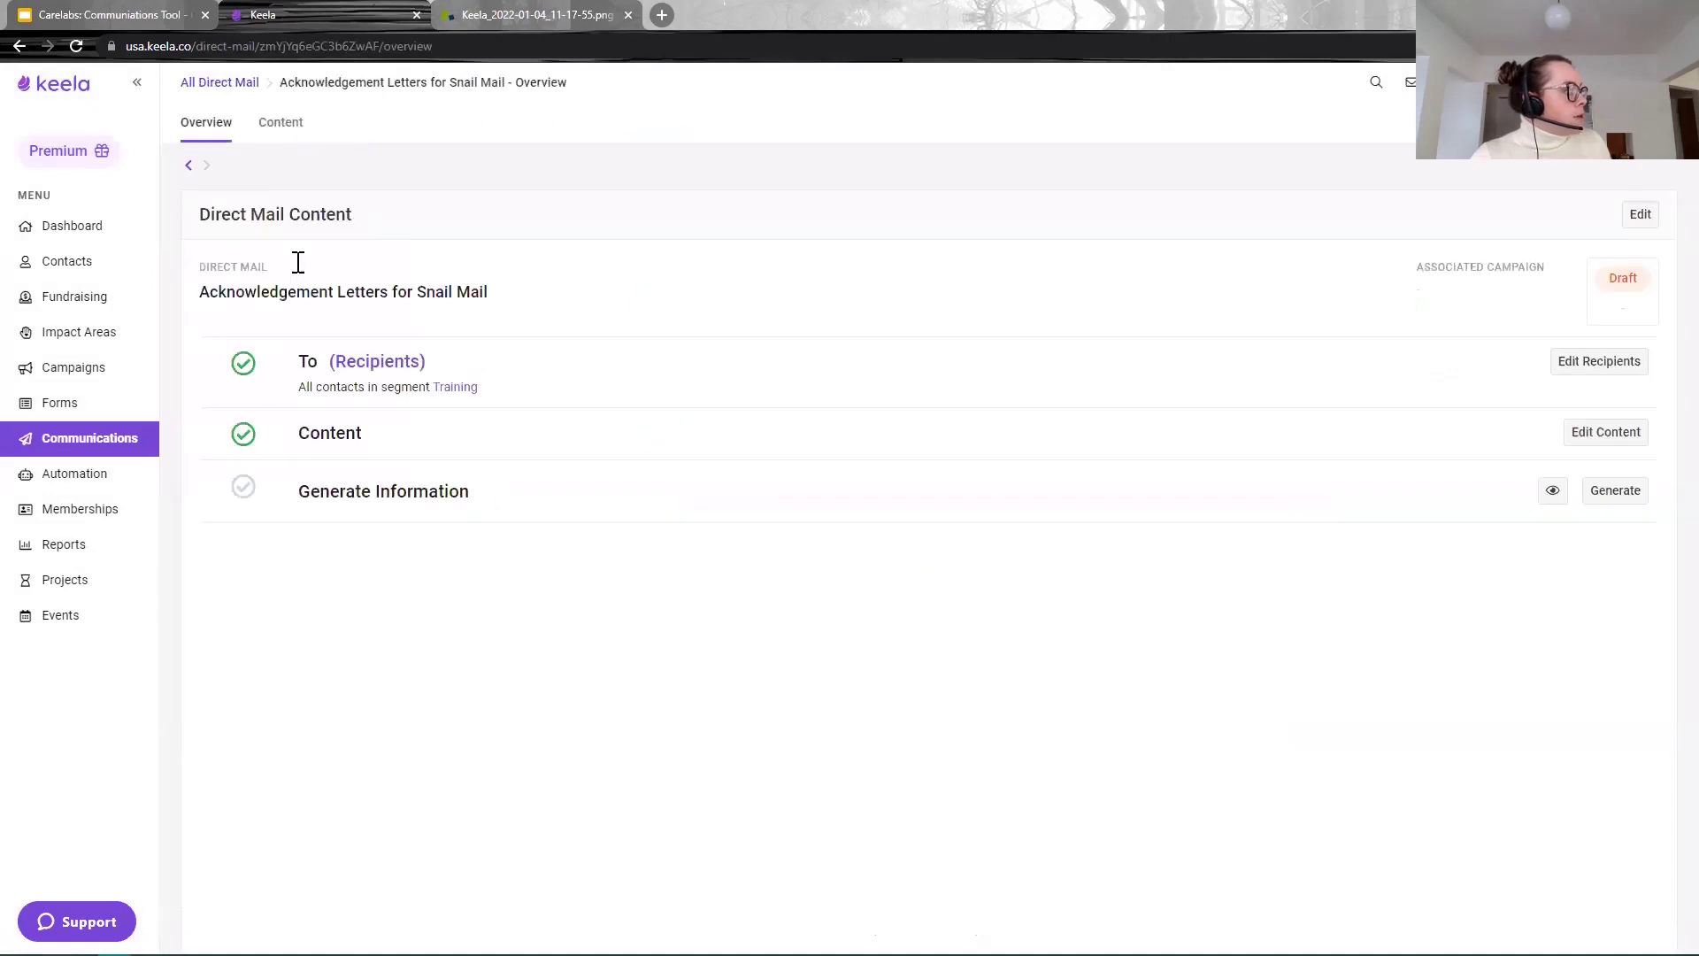
left_click(271, 128)
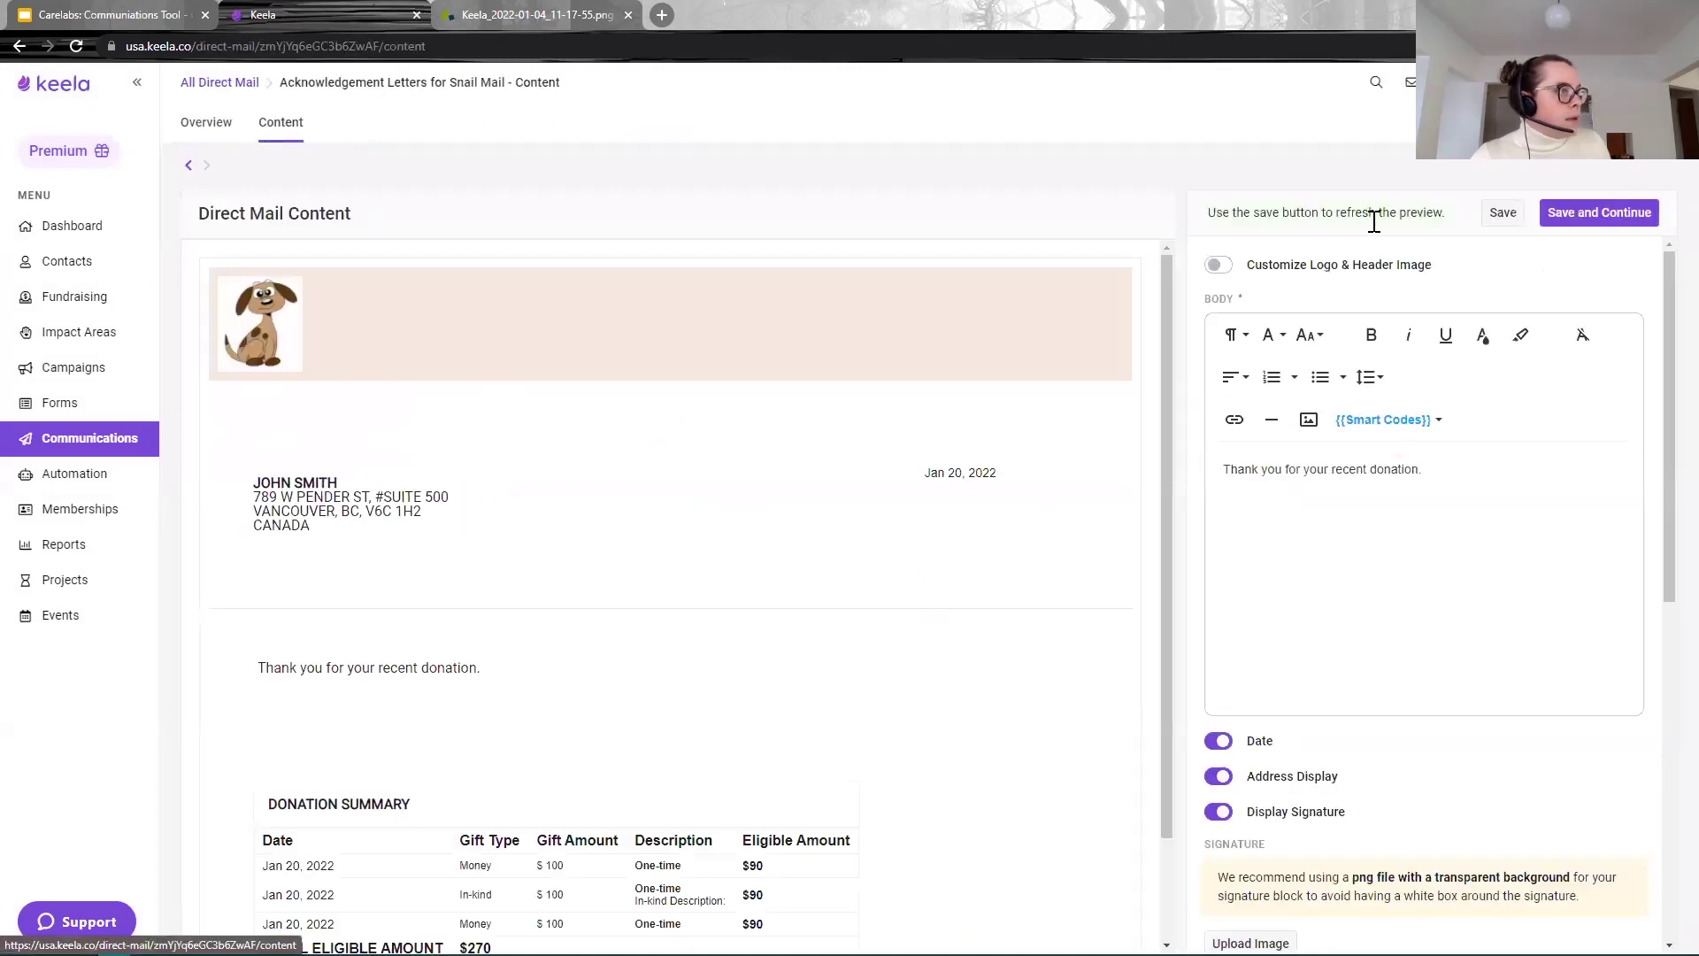
left_click(1215, 266)
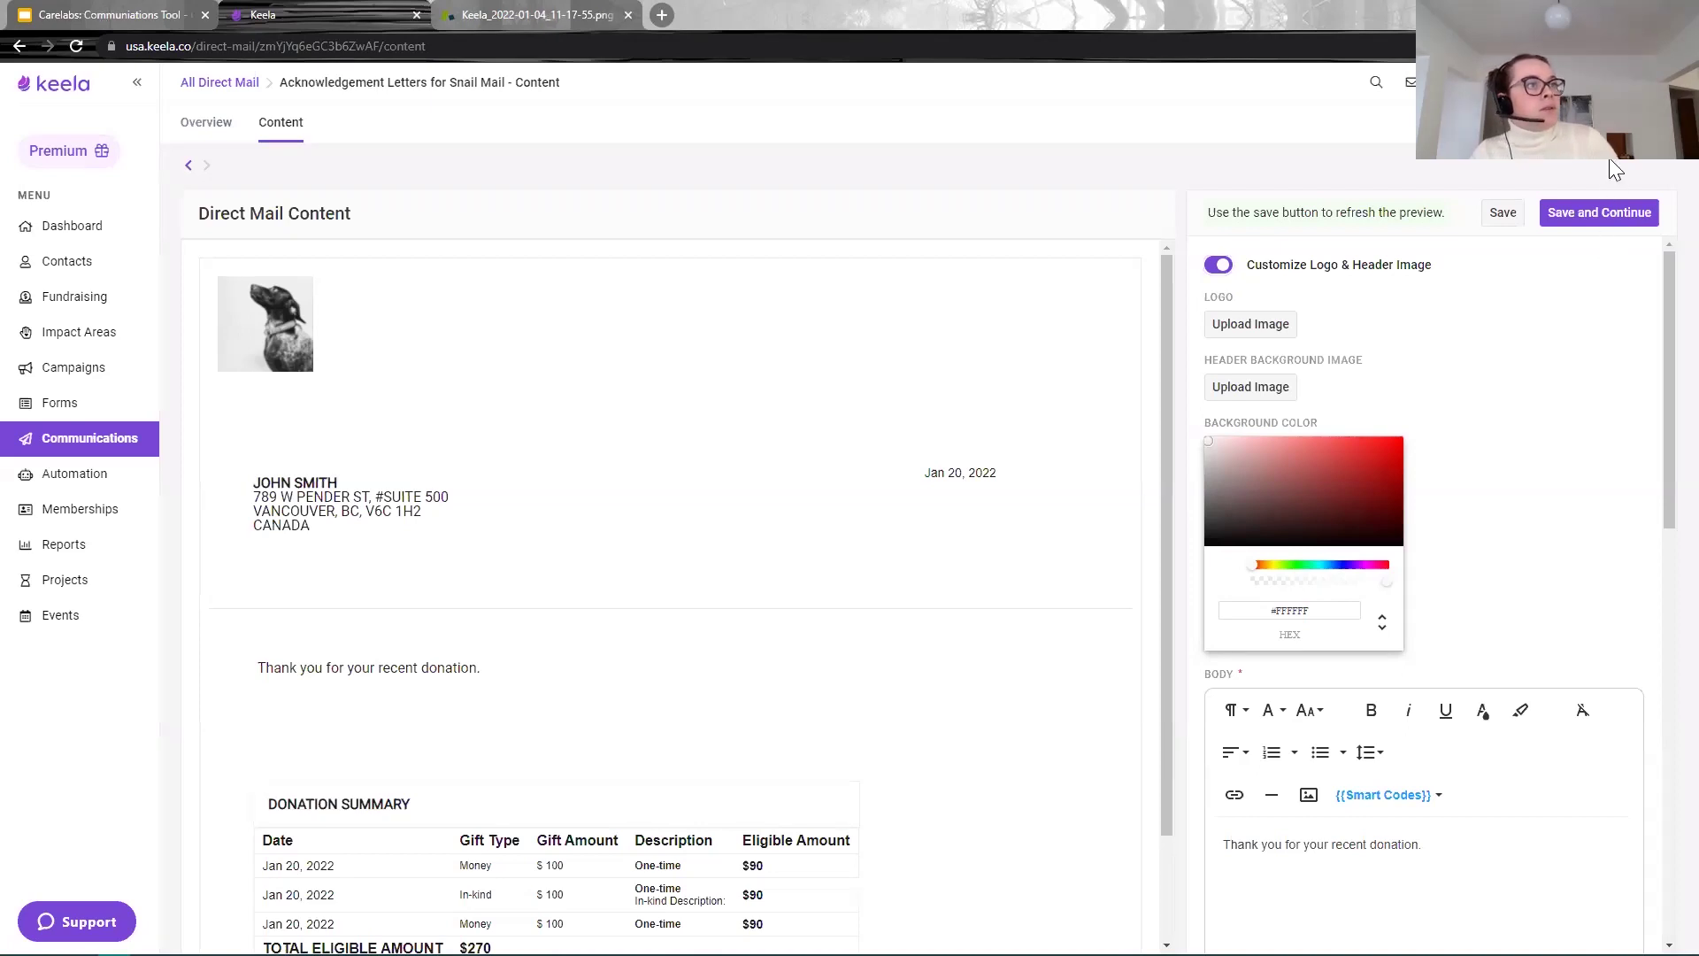
left_click(1600, 212)
Step: Remove the uploaded logo from the organization's receipts and emails Logo and Header setup, and save
left_click(1575, 83)
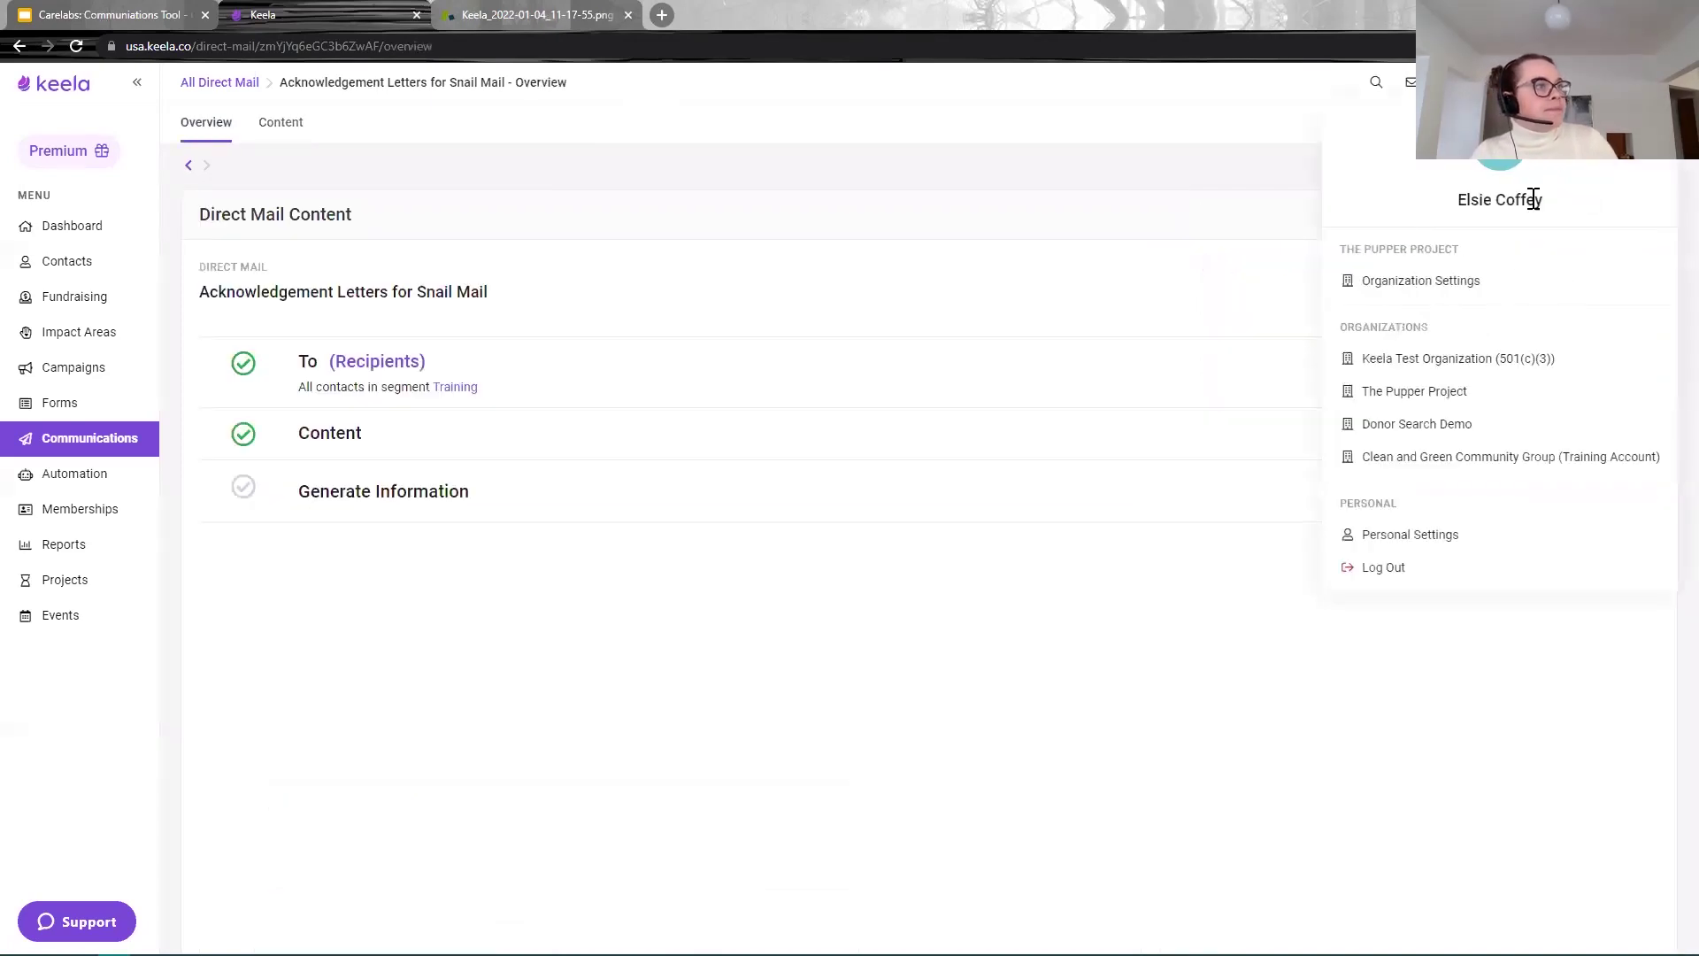
left_click(1465, 301)
left_click(415, 127)
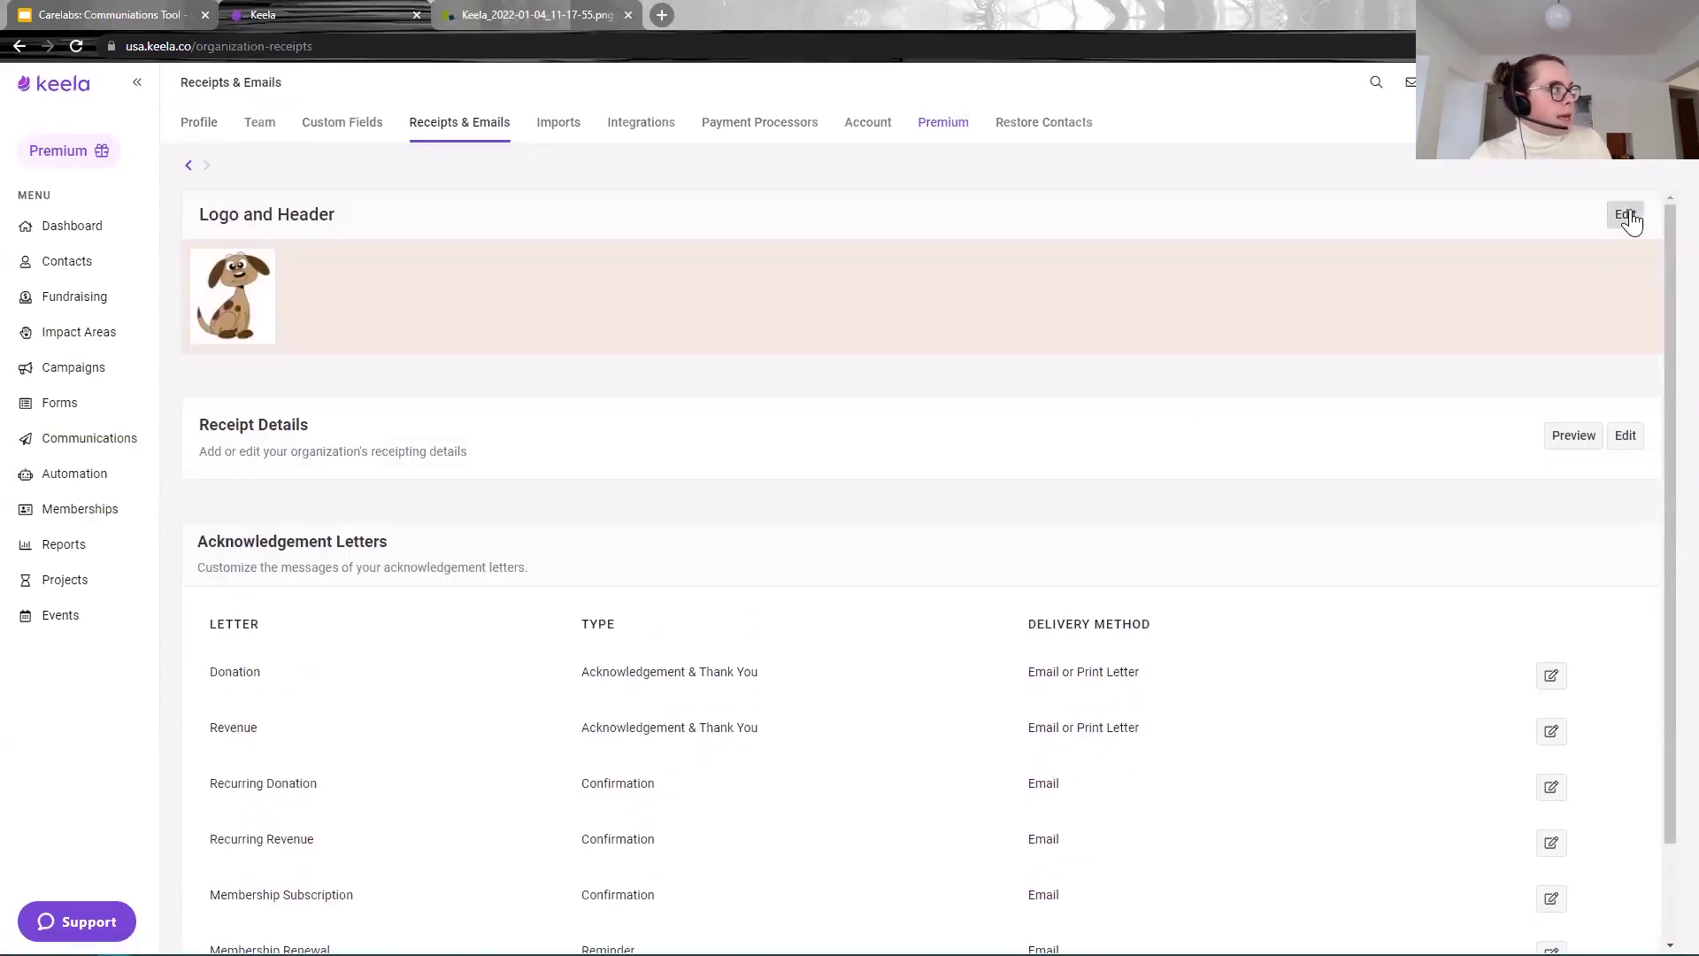
left_click(1626, 215)
left_click(639, 347)
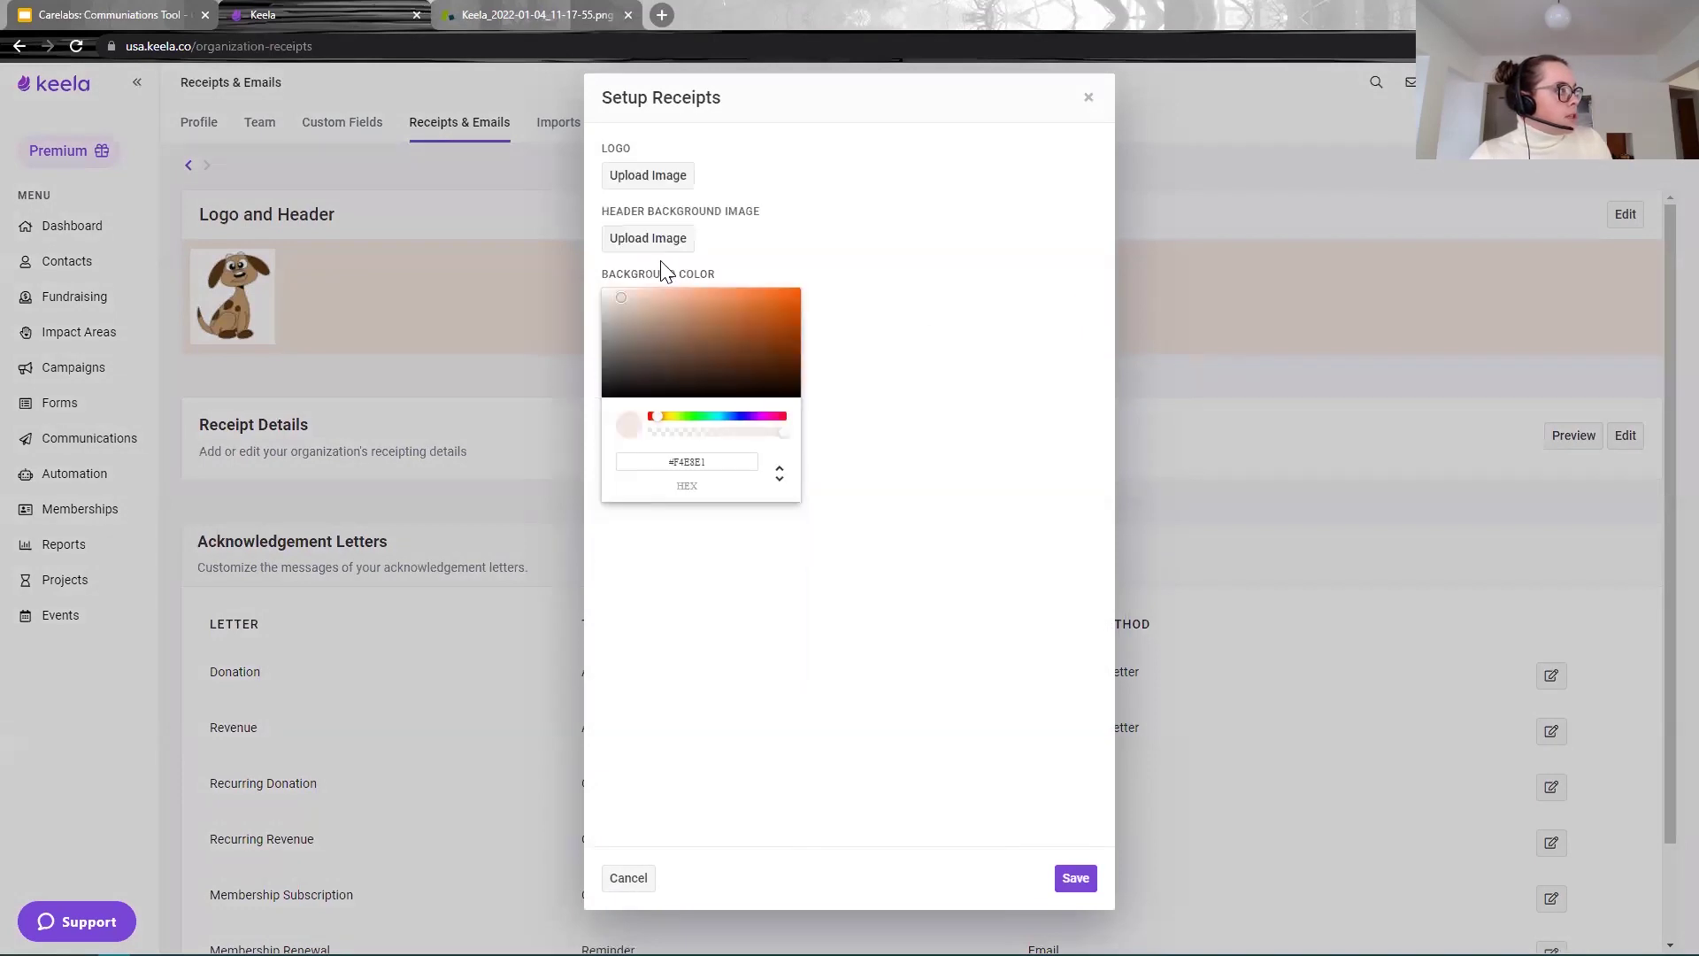
left_click(1071, 881)
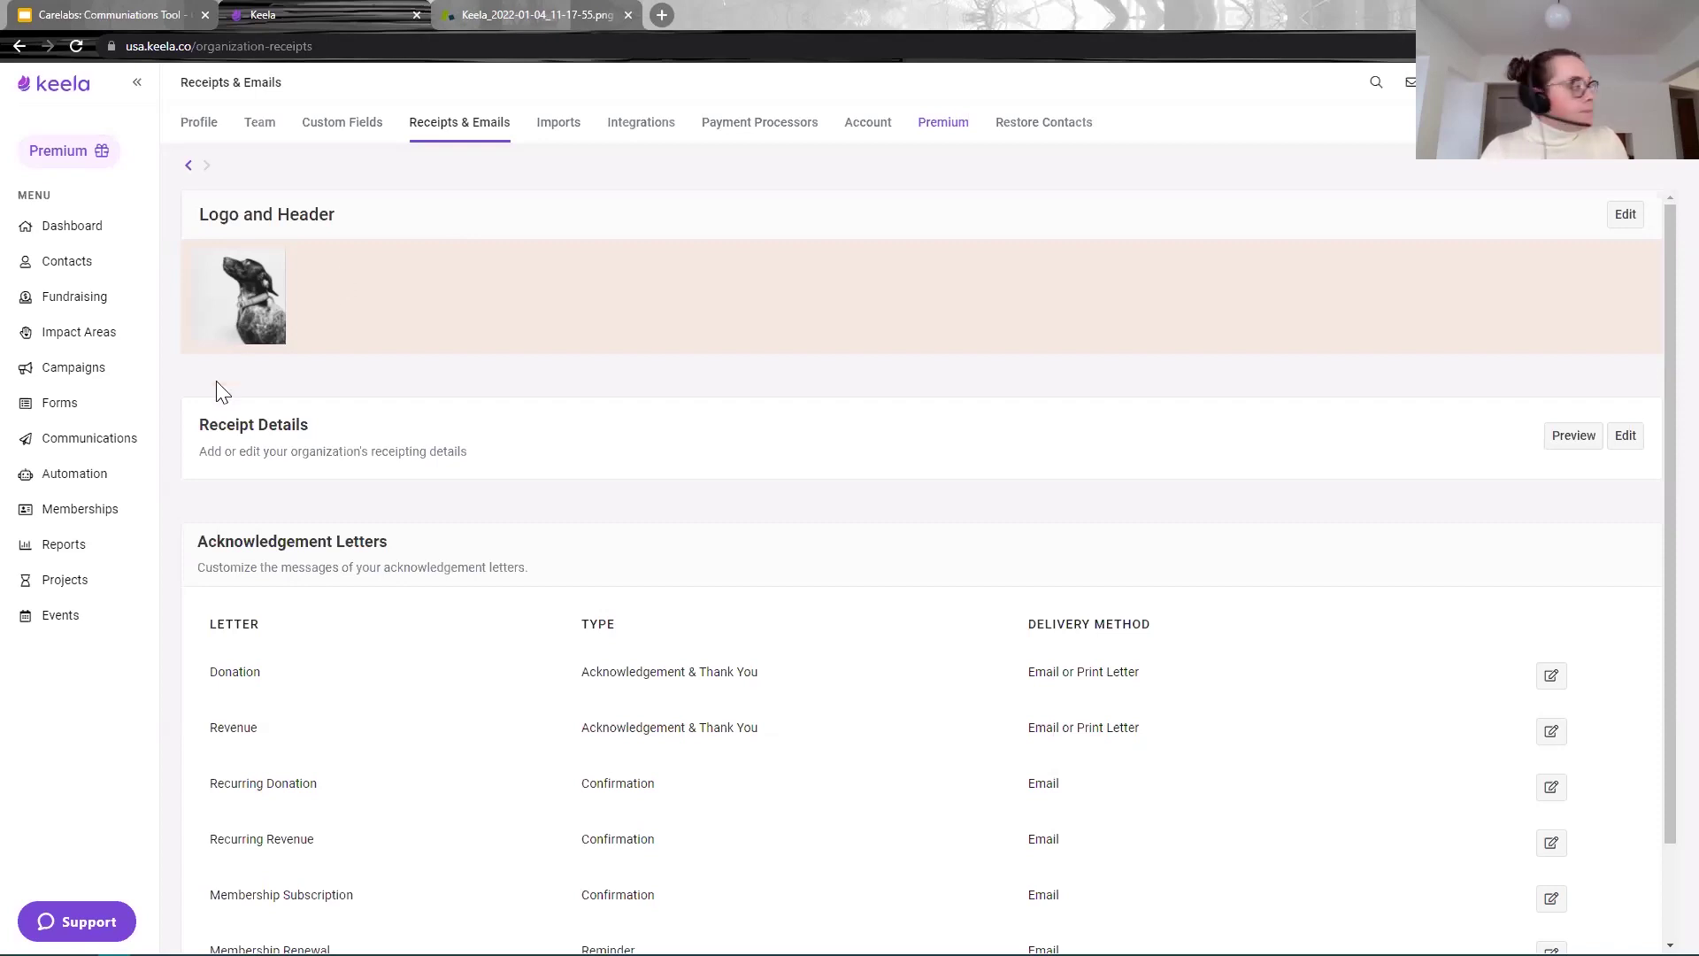
Step: Open the custom fields in the organization settings
left_click(93, 440)
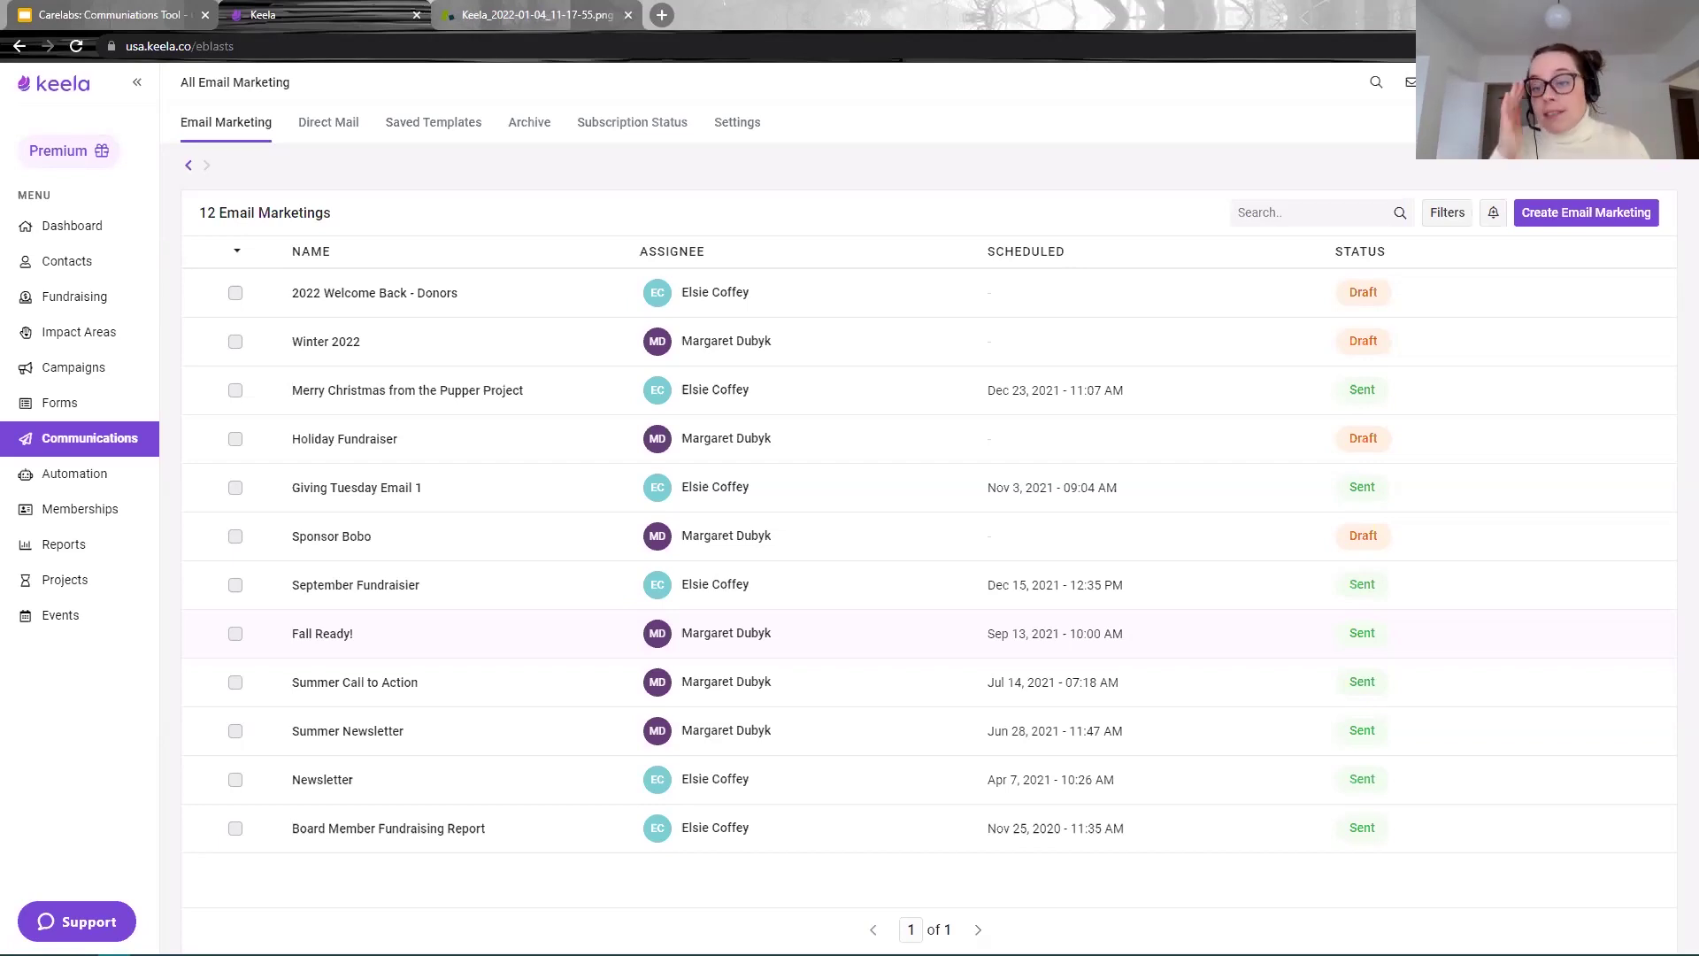
left_click(50, 271)
left_click(1655, 82)
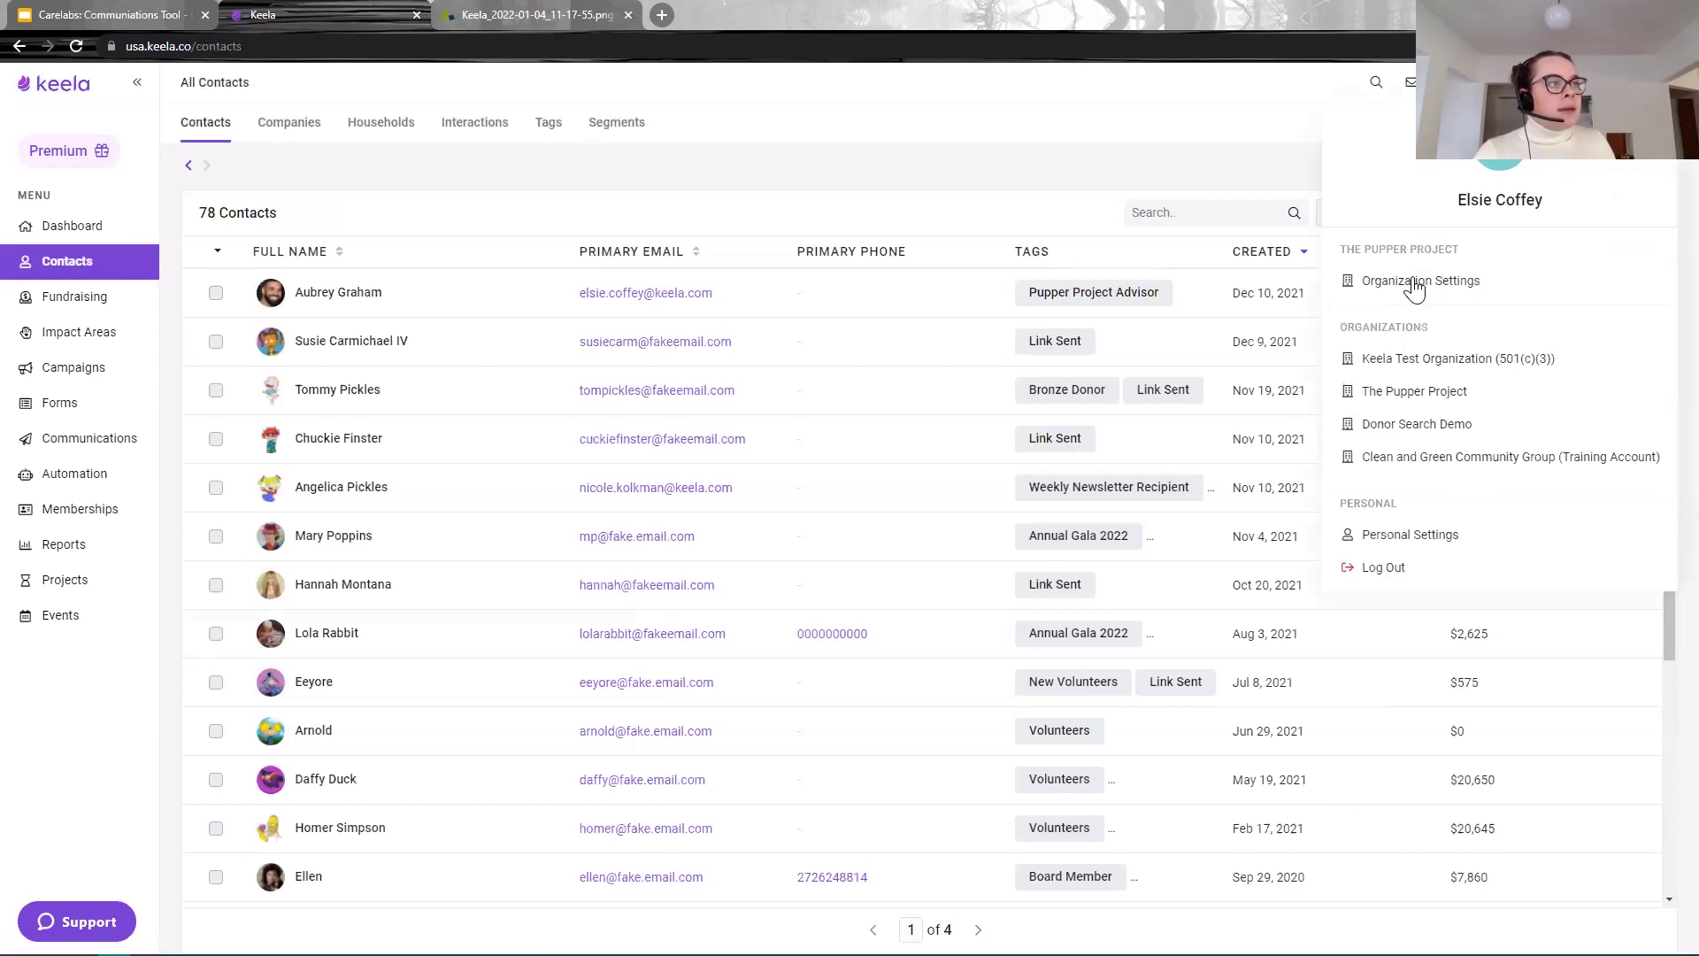
left_click(1415, 278)
left_click(336, 132)
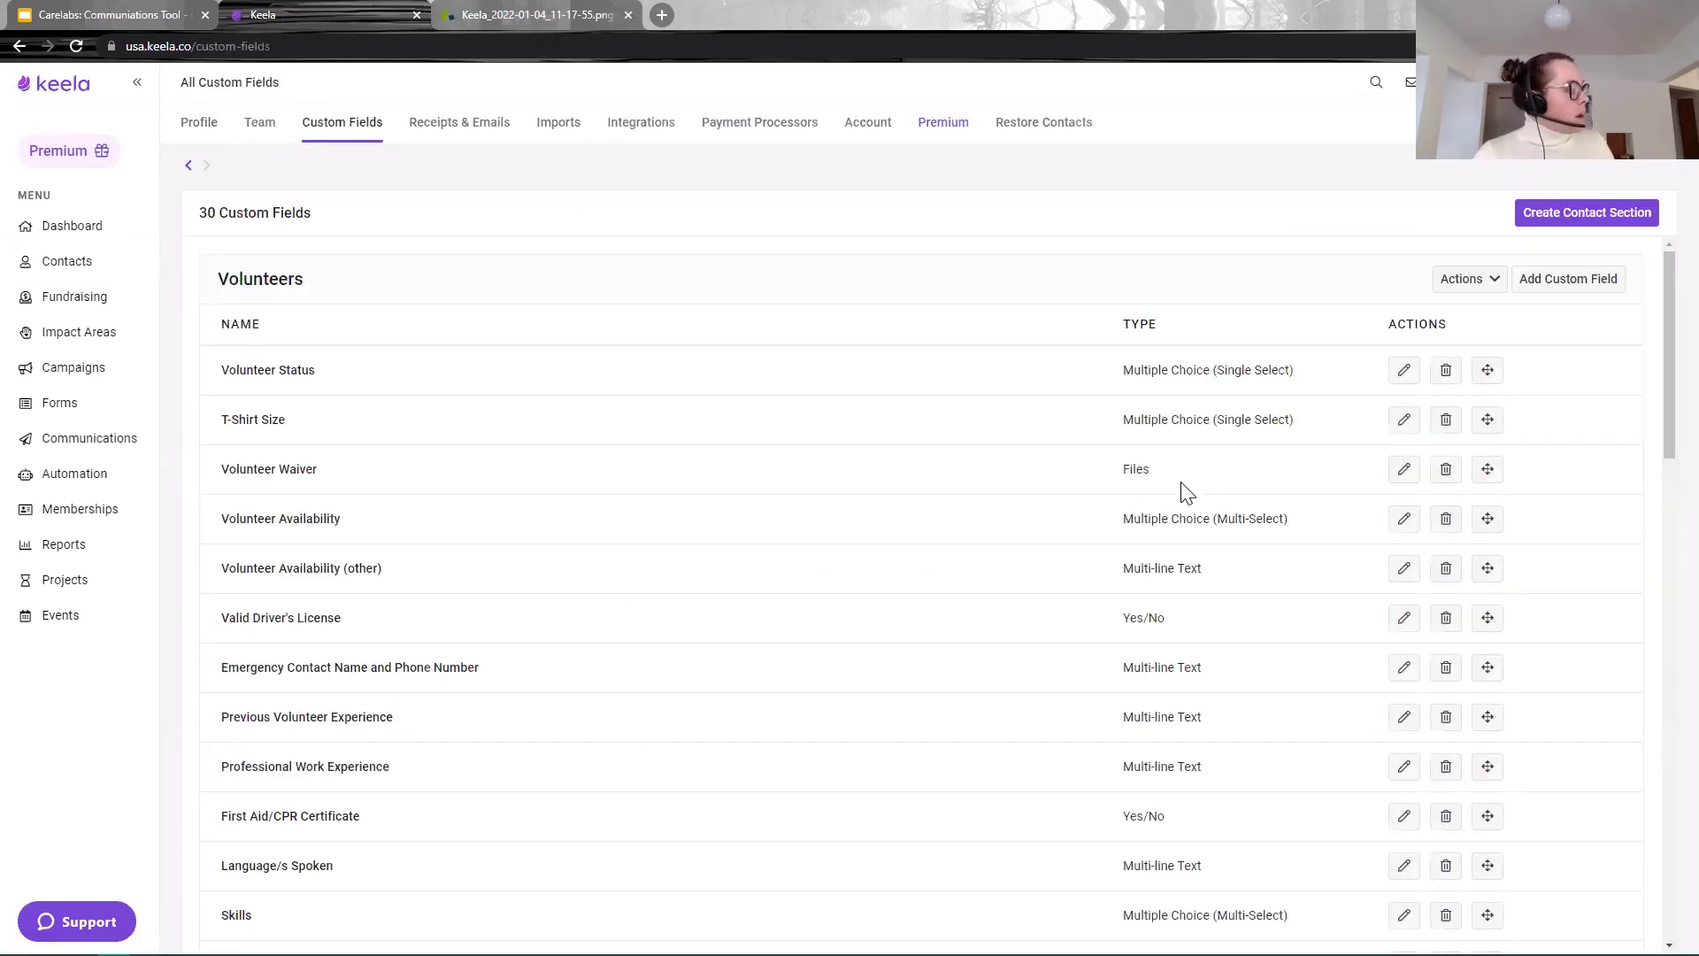
Step: Search the custom fields page for "prefer" and examine the Communication Preference and Solicitation Preference sections
scroll(855, 542, "down", 2)
key("ctrl+f")
type("email")
key("ctrl+a")
type("prefer")
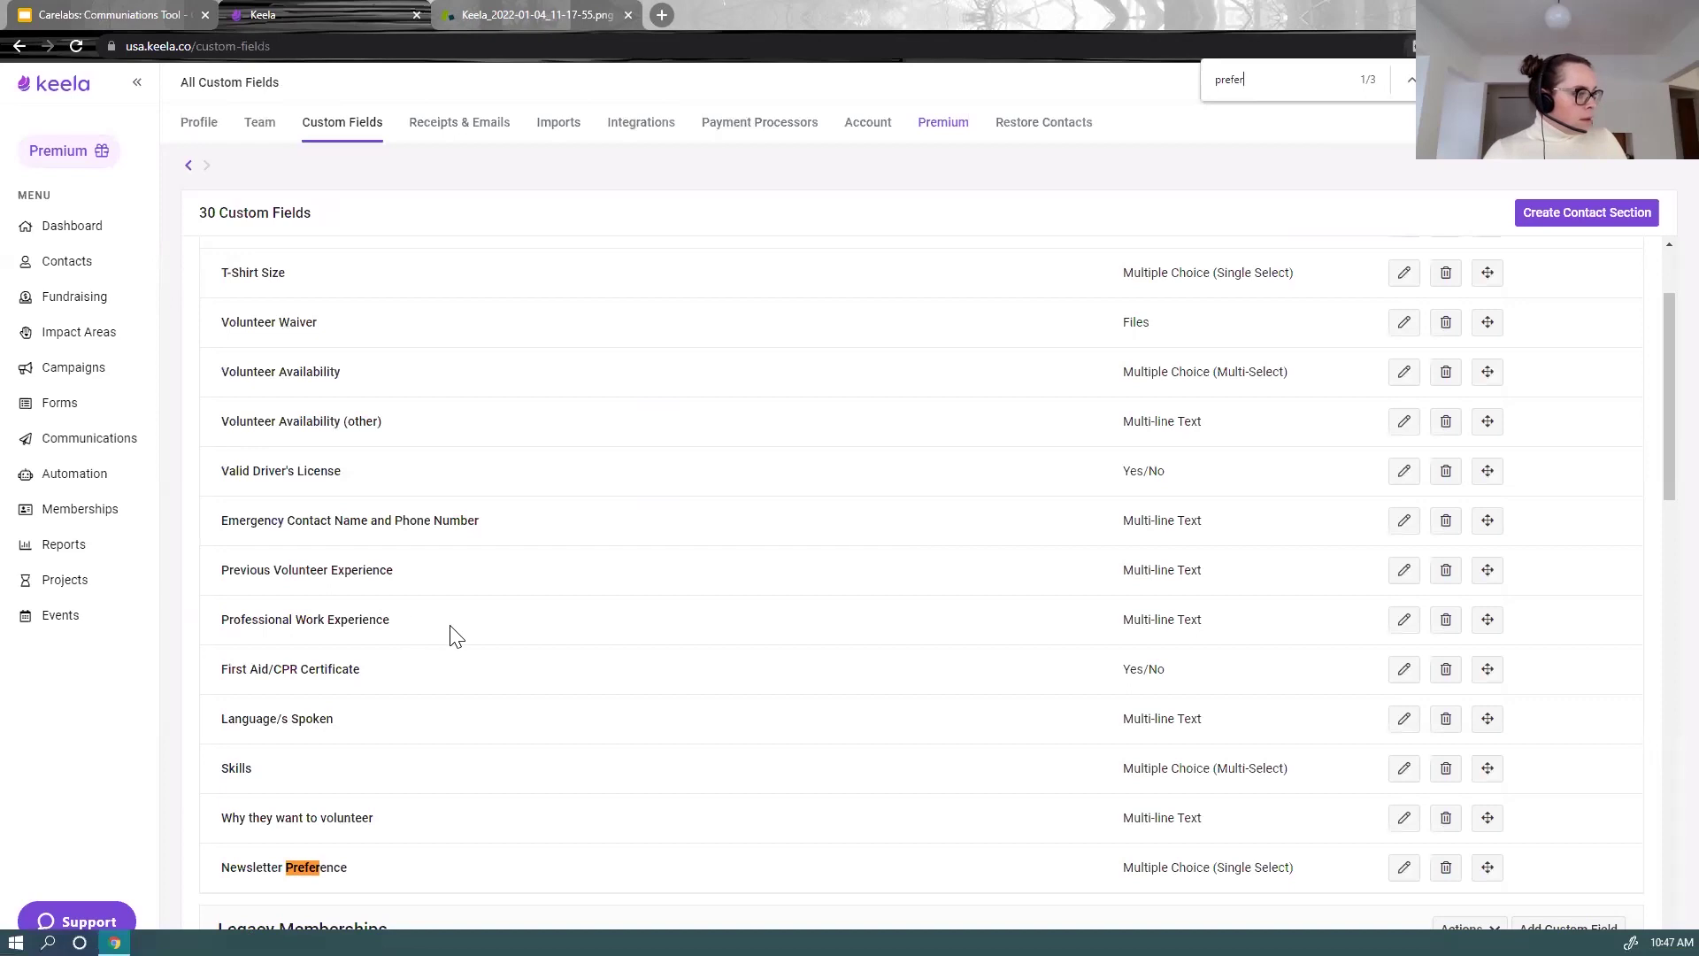
scroll(456, 635, "down", 6)
scroll(464, 637, "down", 7)
scroll(465, 638, "up", 3)
scroll(468, 641, "down", 1)
scroll(469, 640, "down", 3)
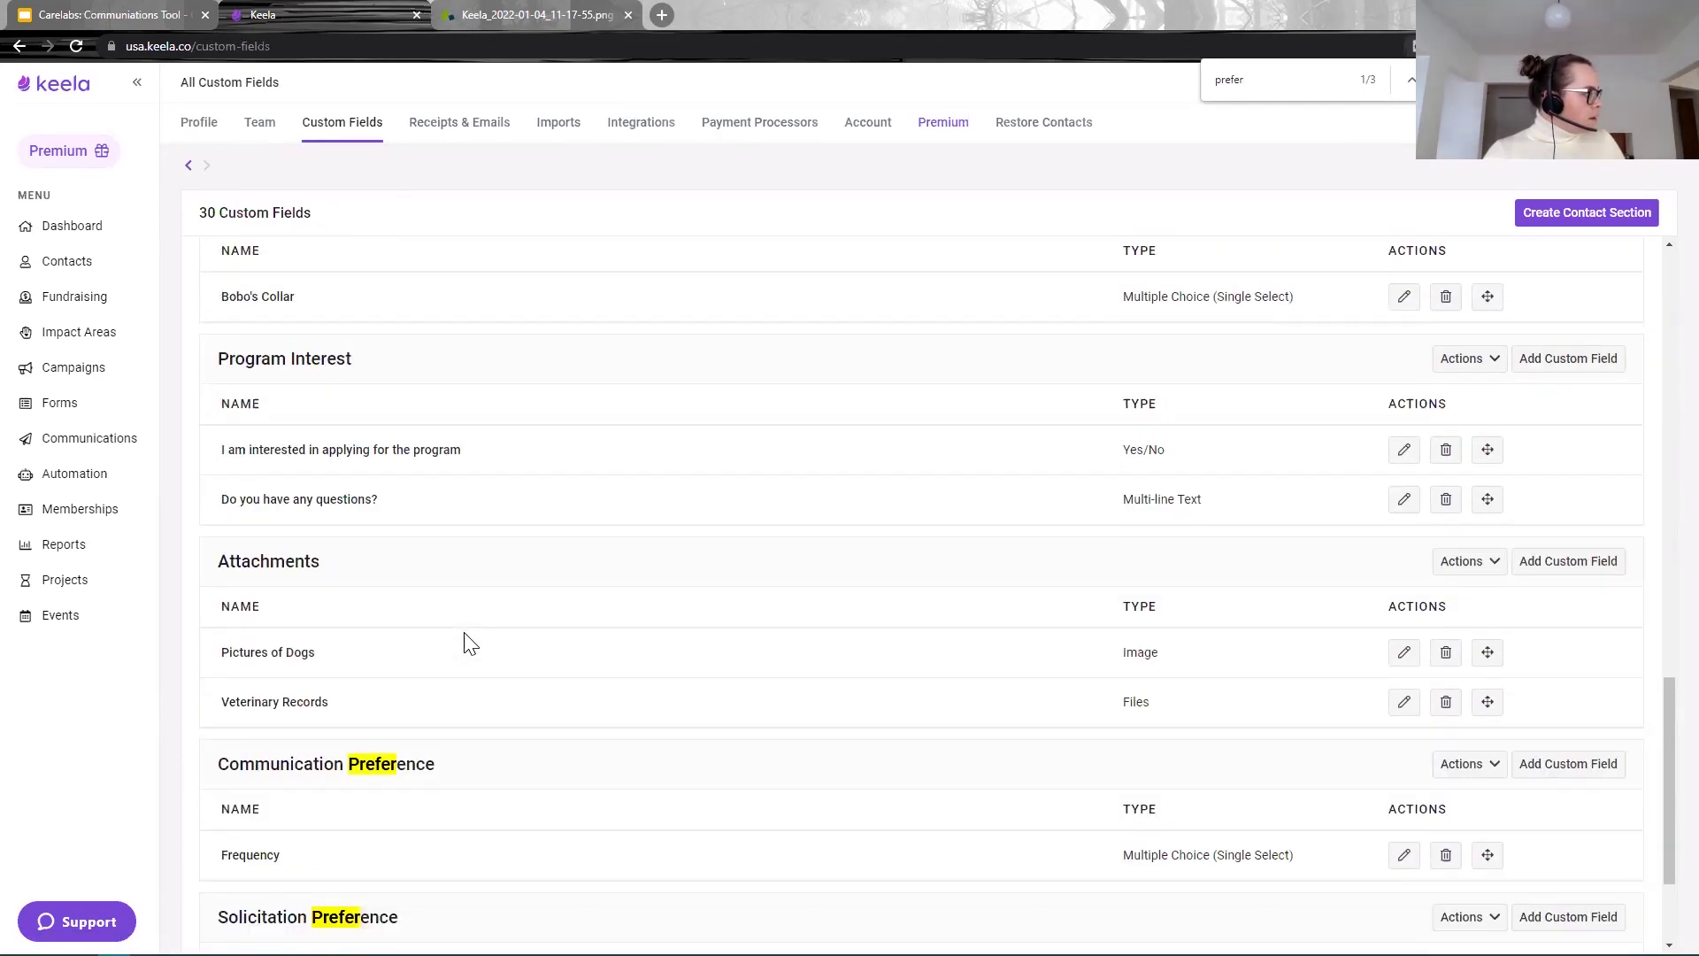
scroll(470, 641, "down", 2)
scroll(469, 641, "down", 1)
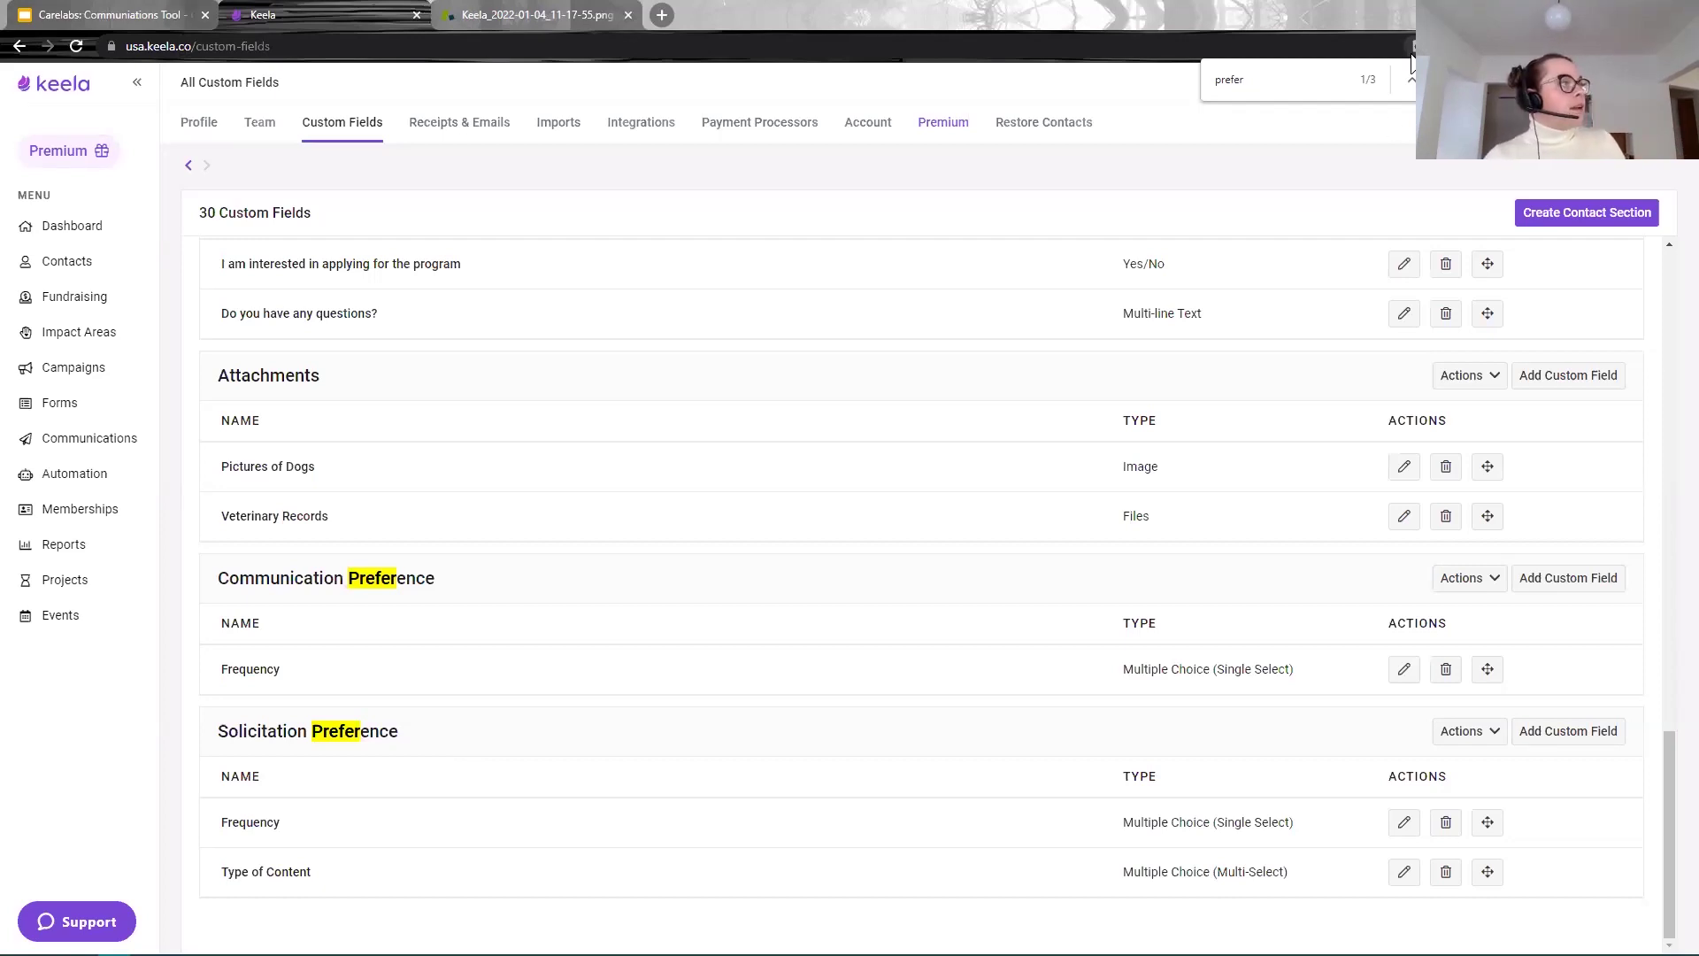
left_click(1655, 82)
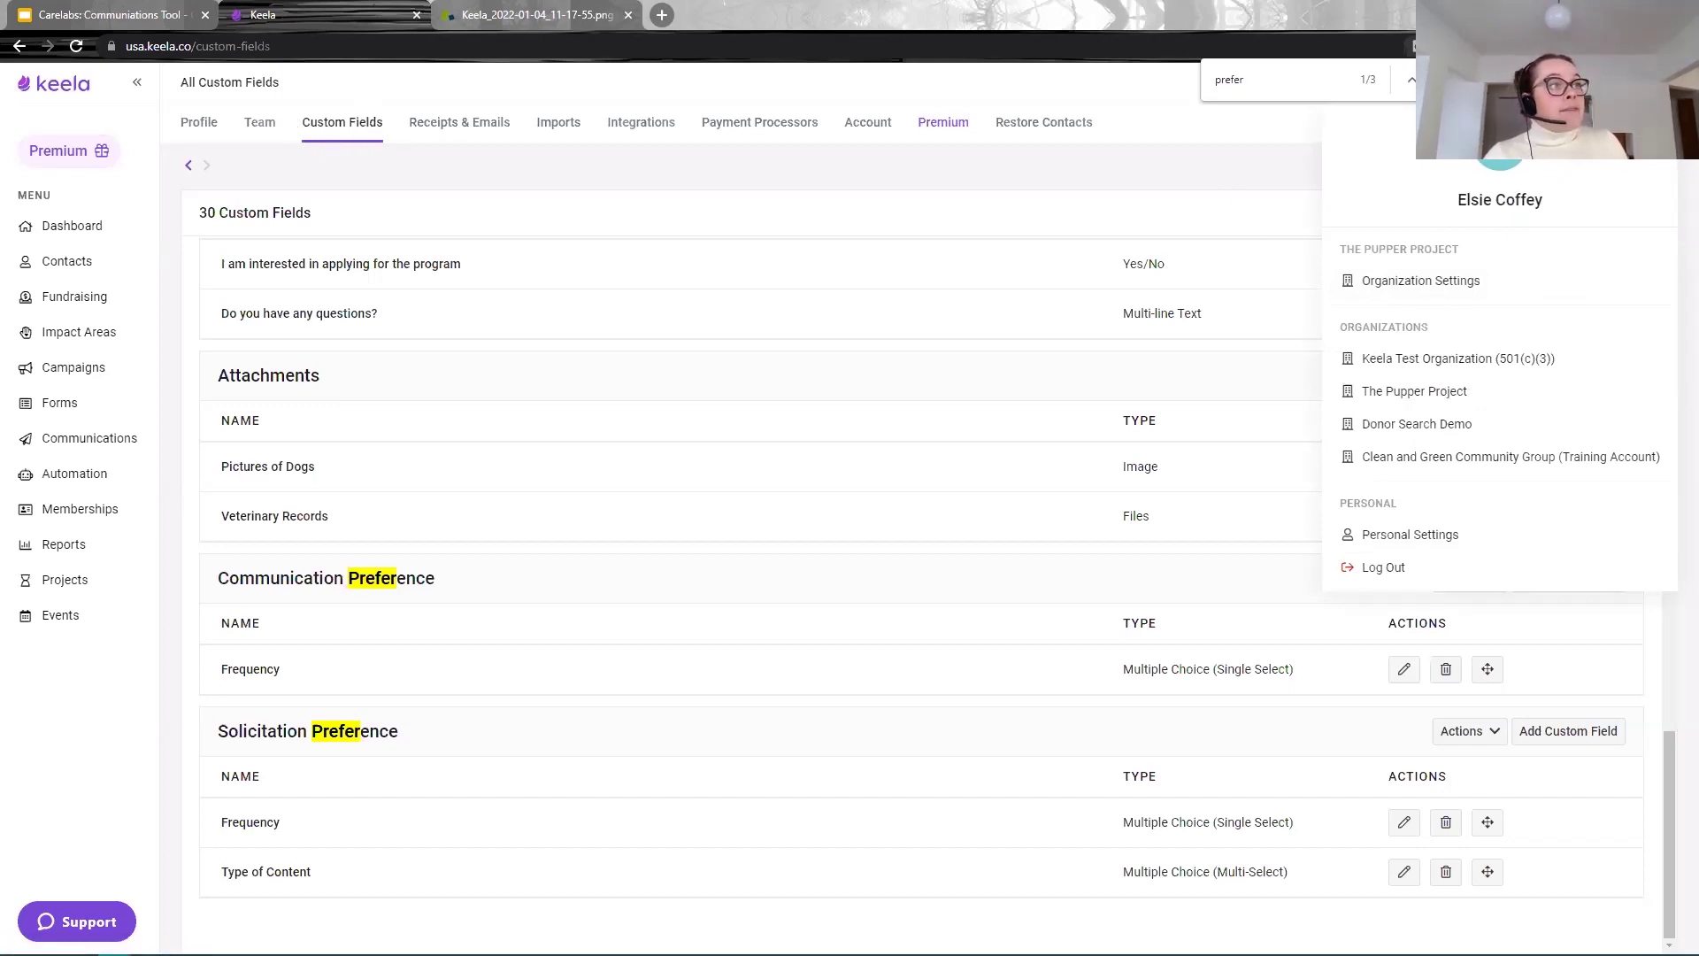
key("Escape")
left_click(455, 872)
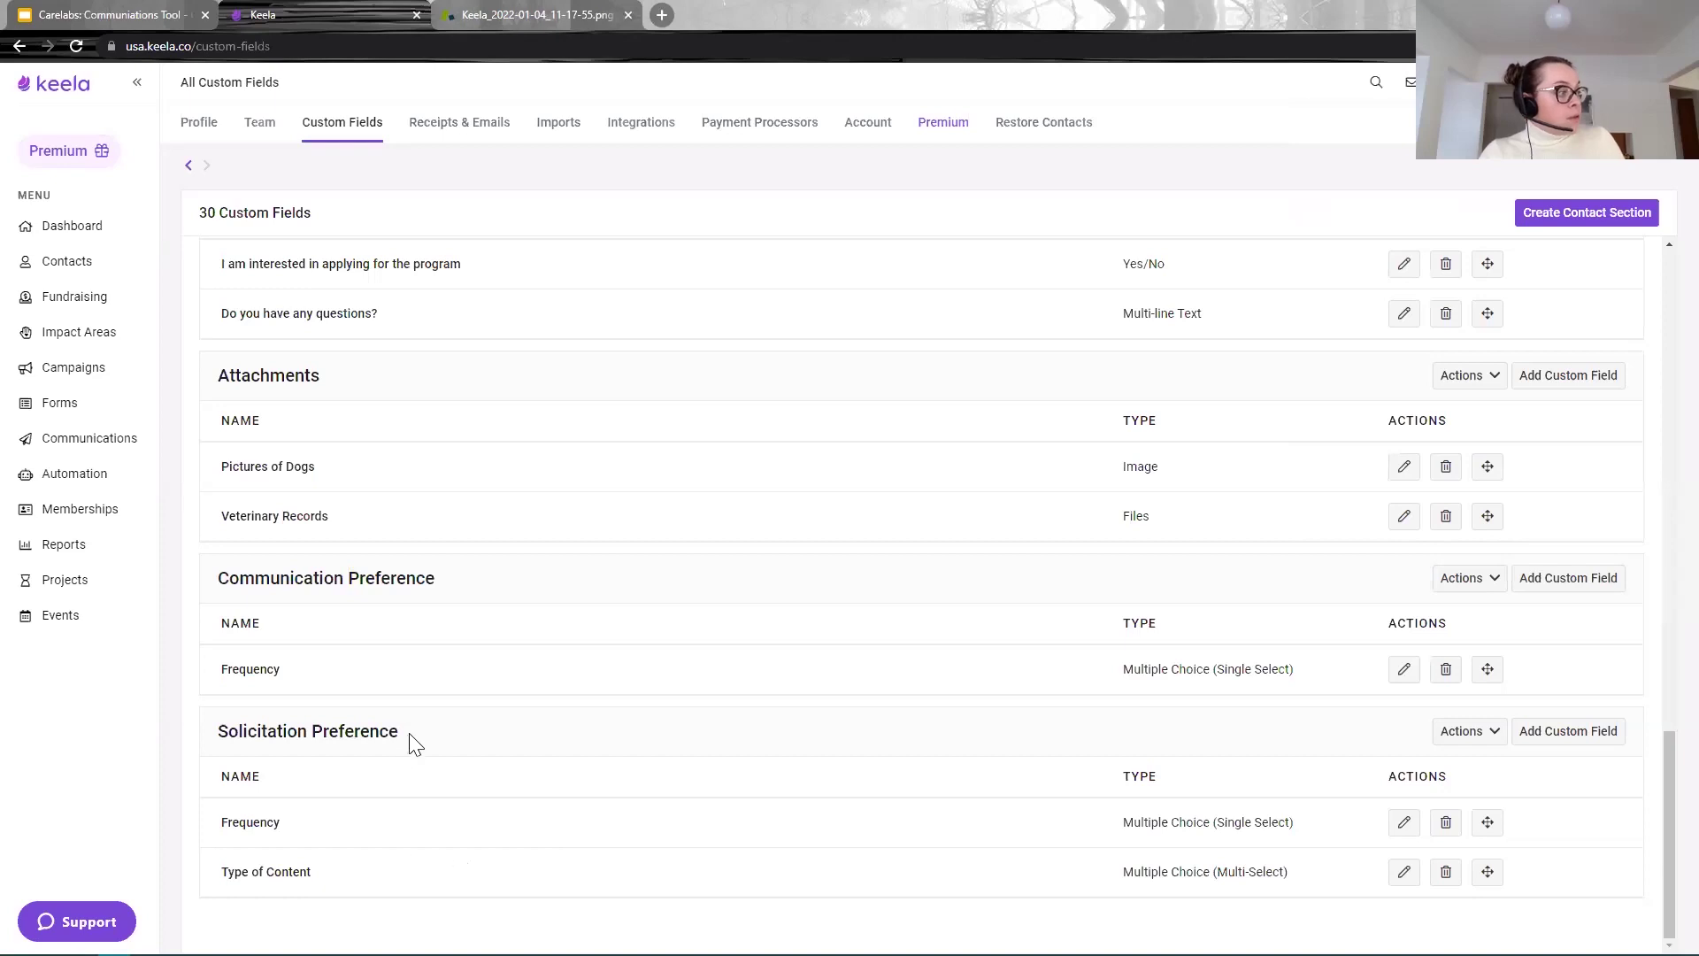
Step: Add a "Fundraising" option to the Type of Content custom field under Solicitation Preference, and save it
triple_click(320, 734)
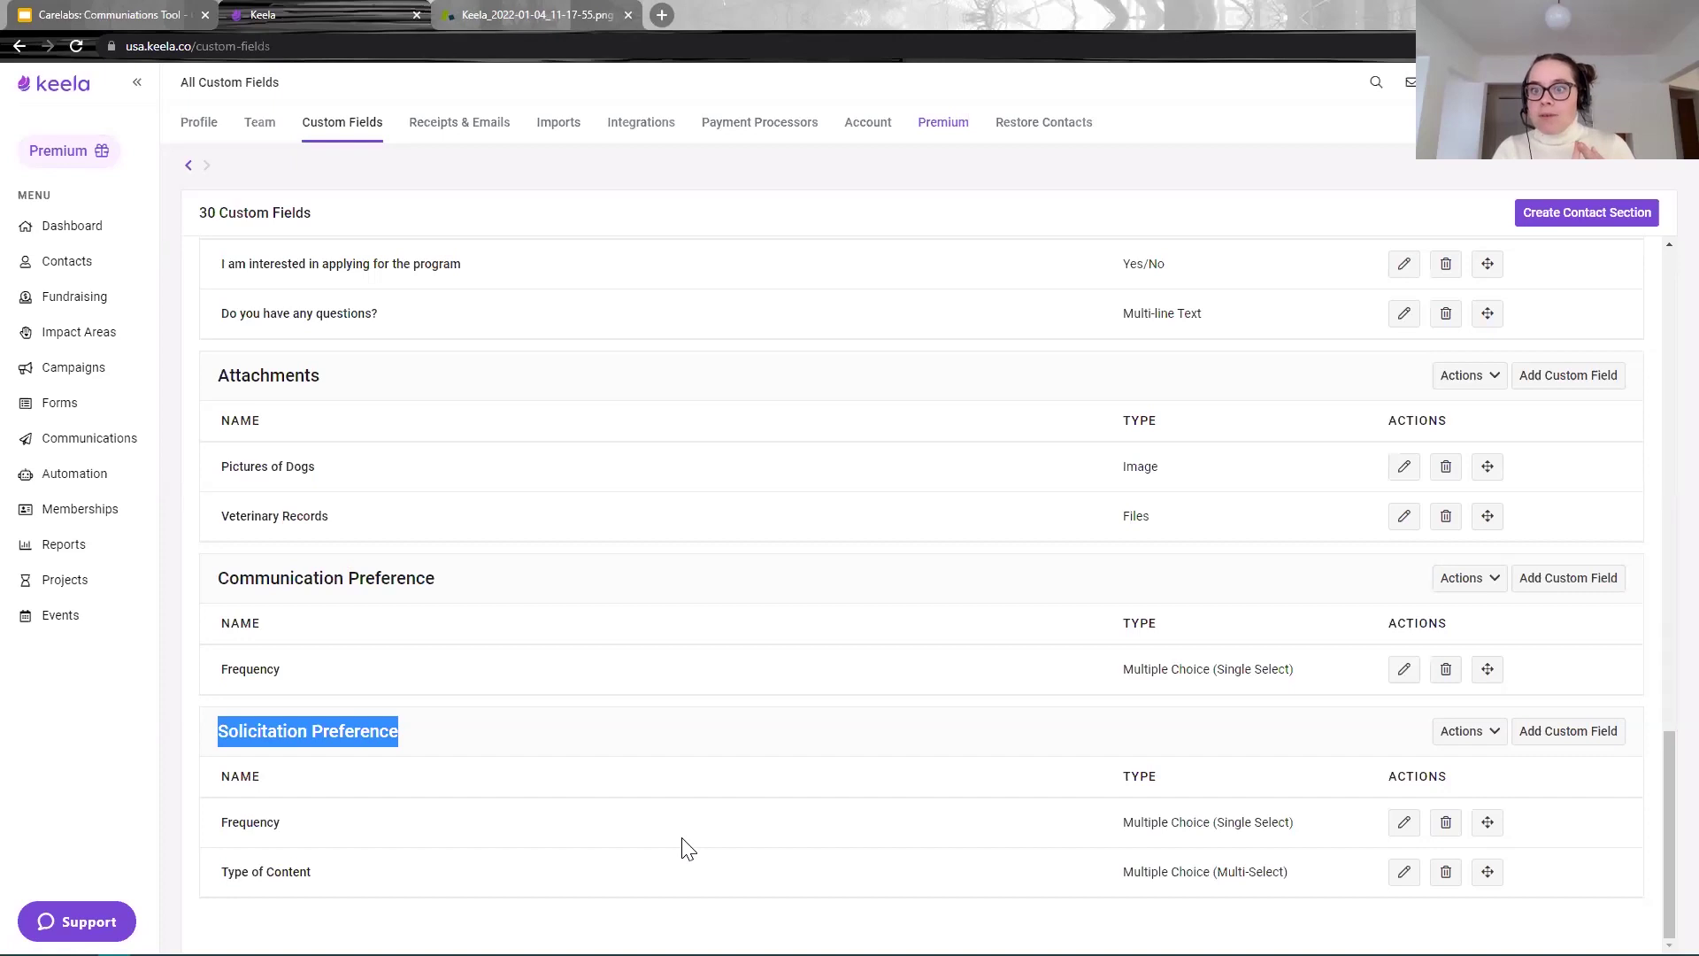
left_click_drag(530, 845, 212, 885)
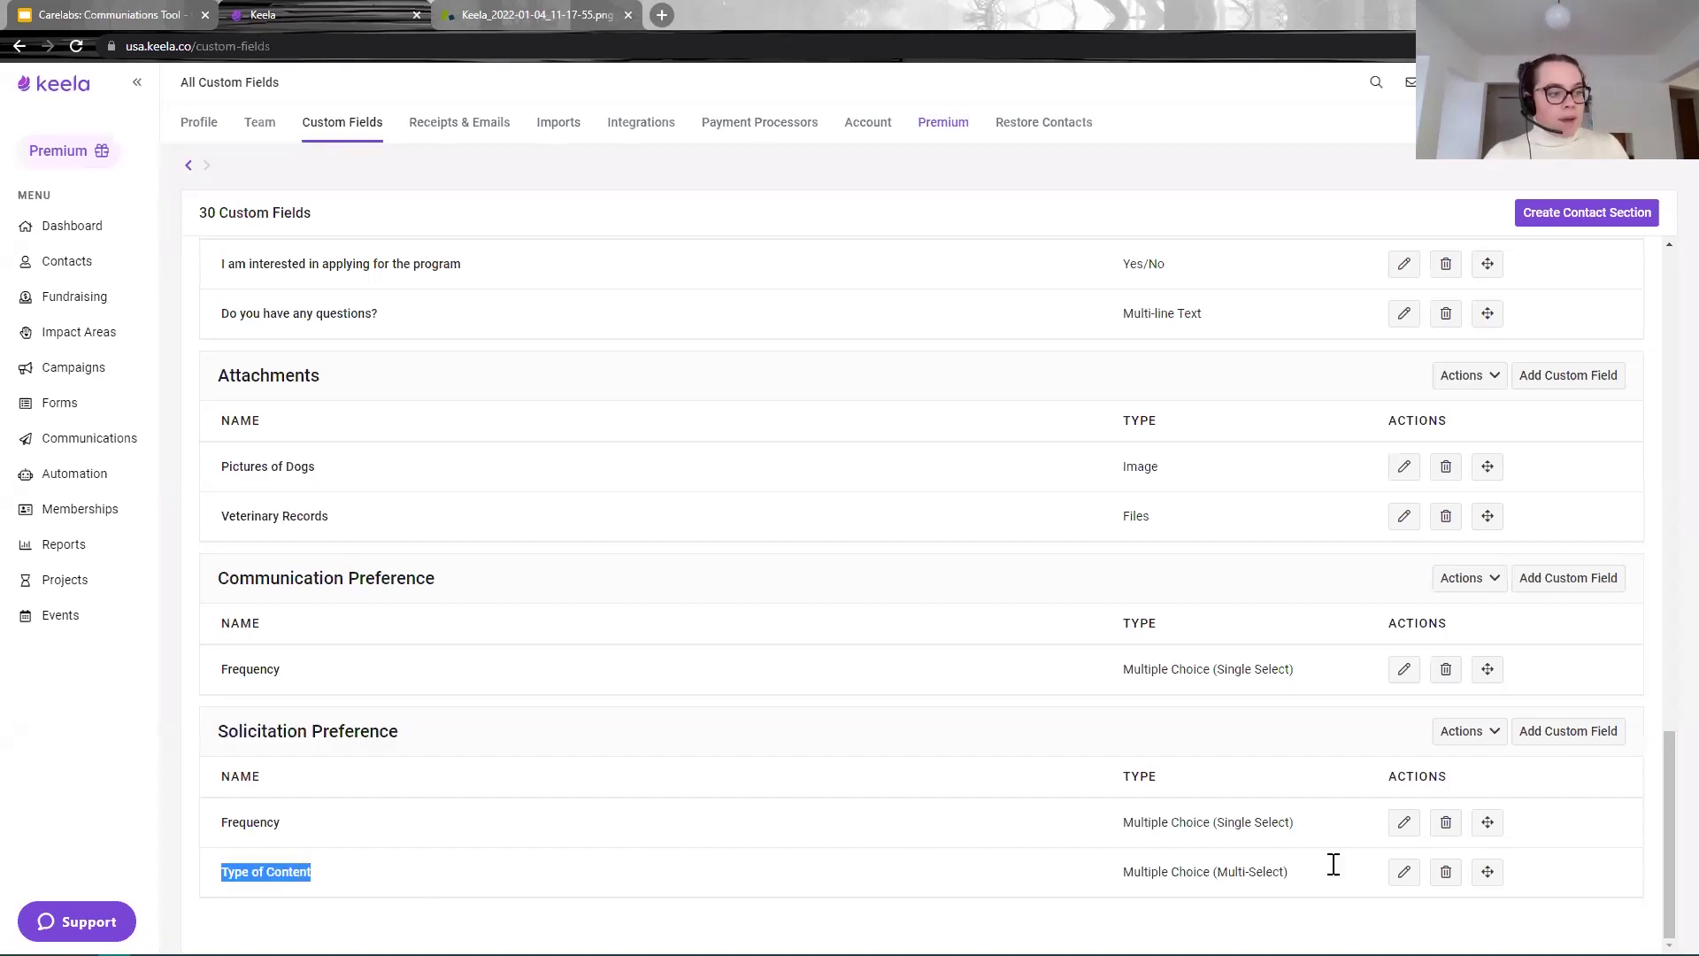
left_click(1405, 872)
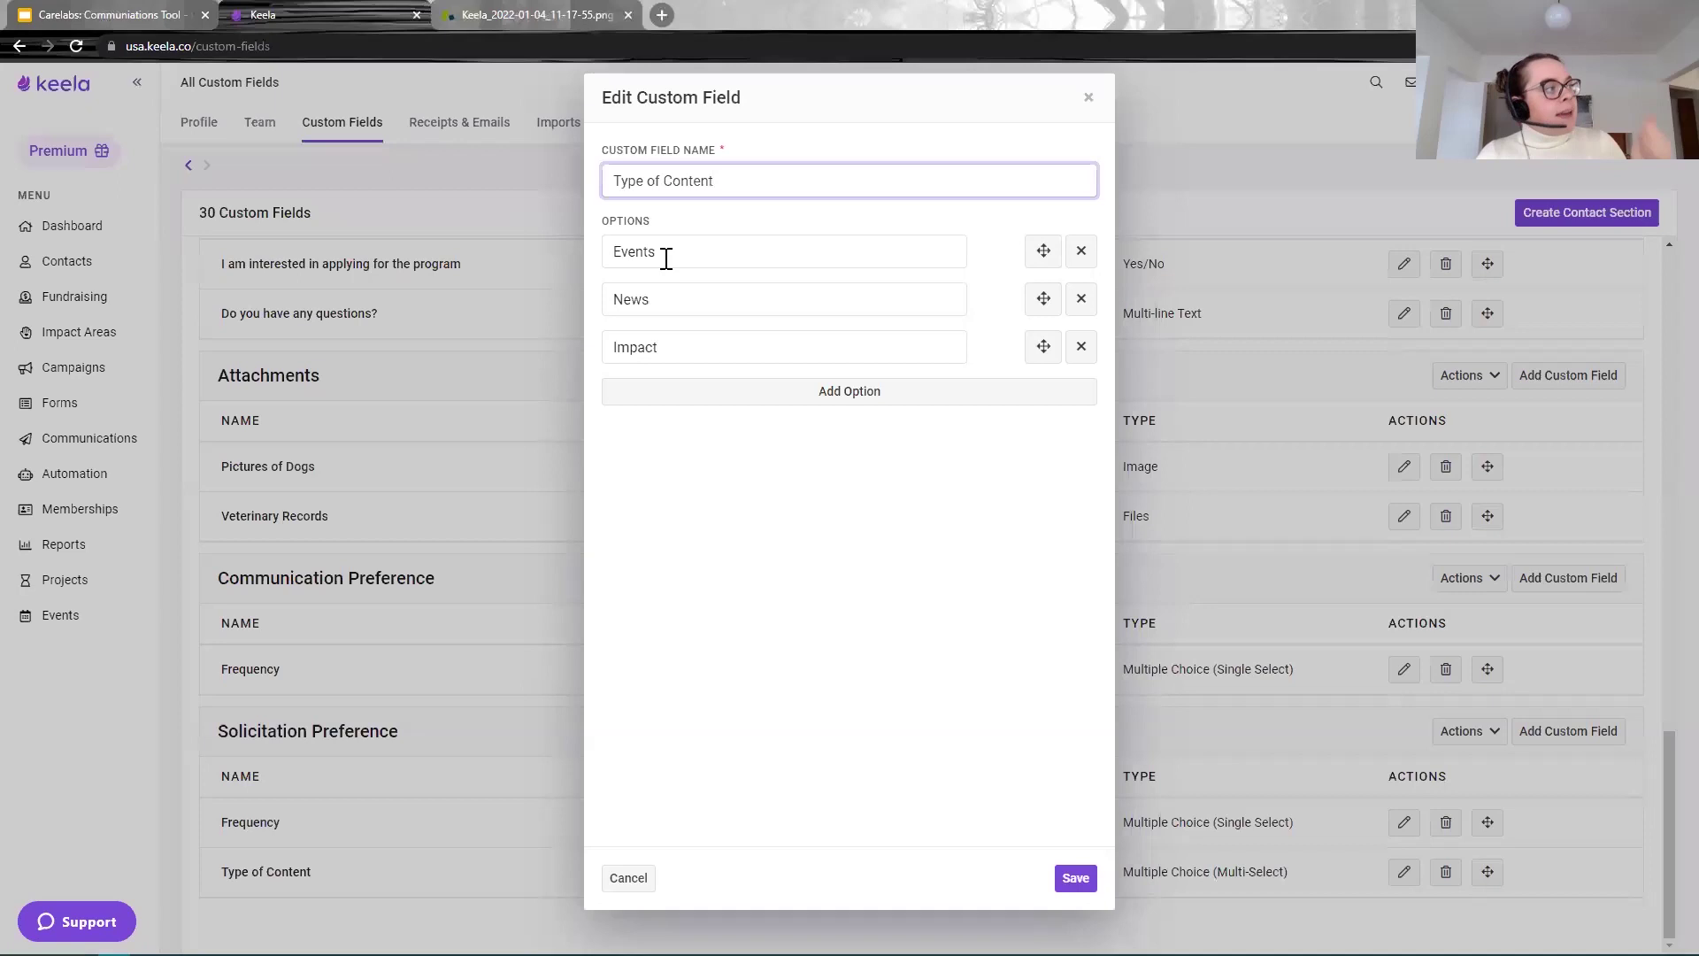
left_click(697, 303)
left_click(706, 341)
left_click(788, 391)
left_click(705, 399)
type("Fundraising")
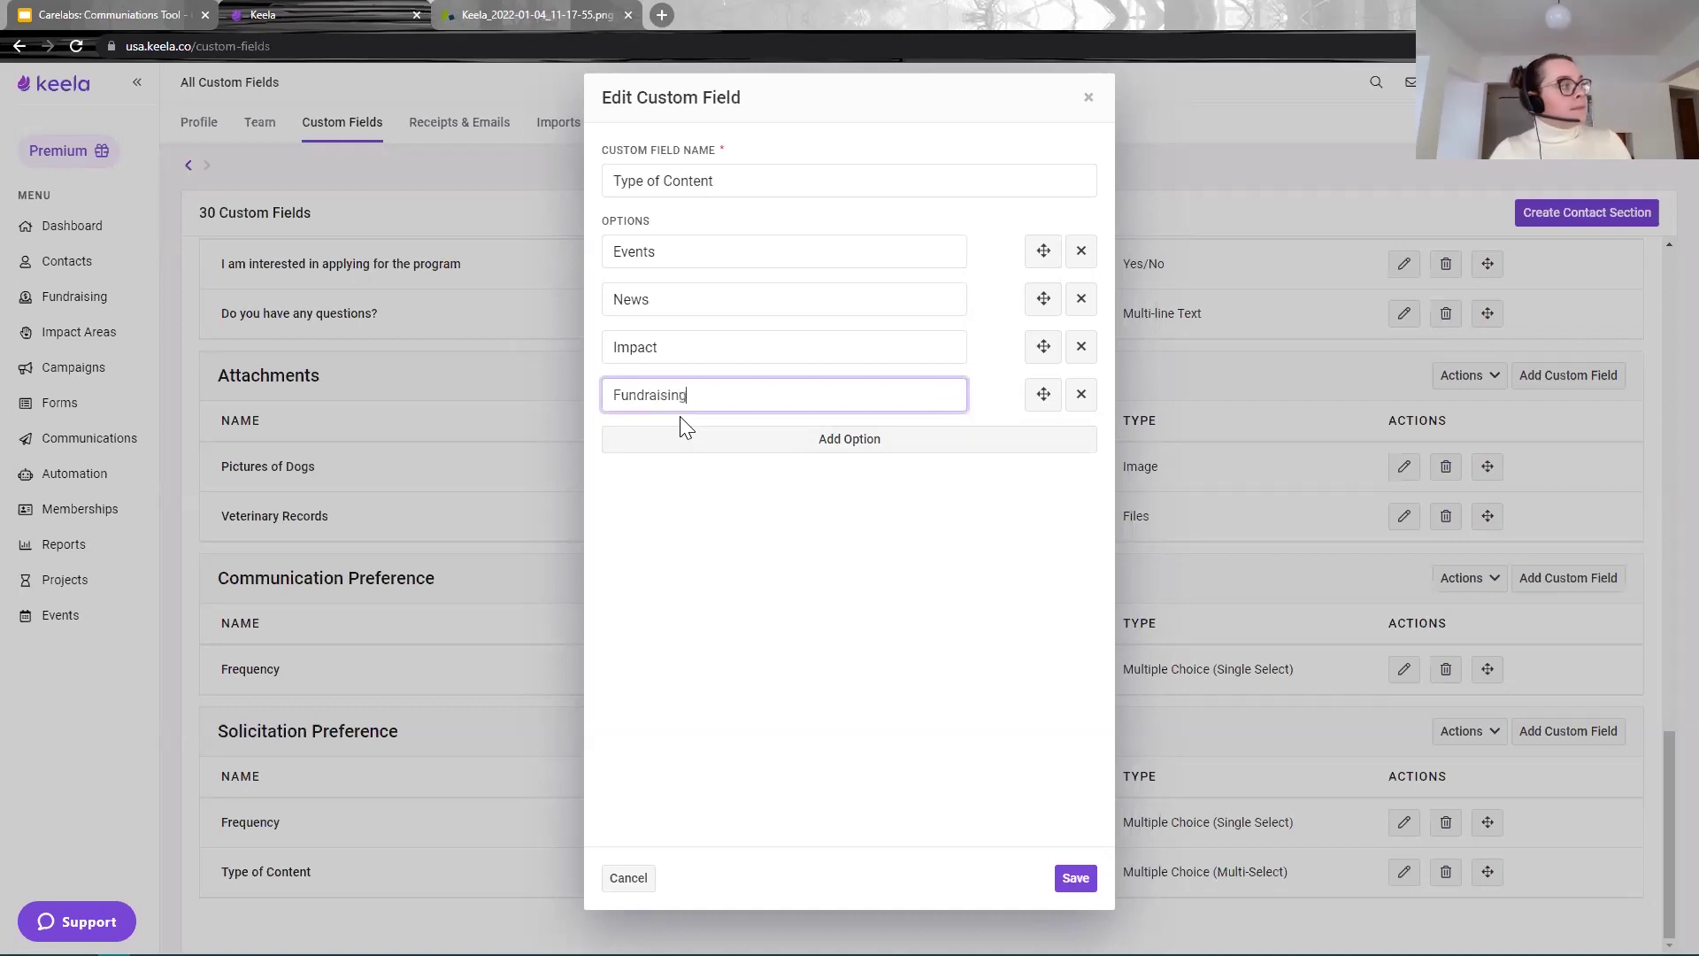
left_click(1092, 877)
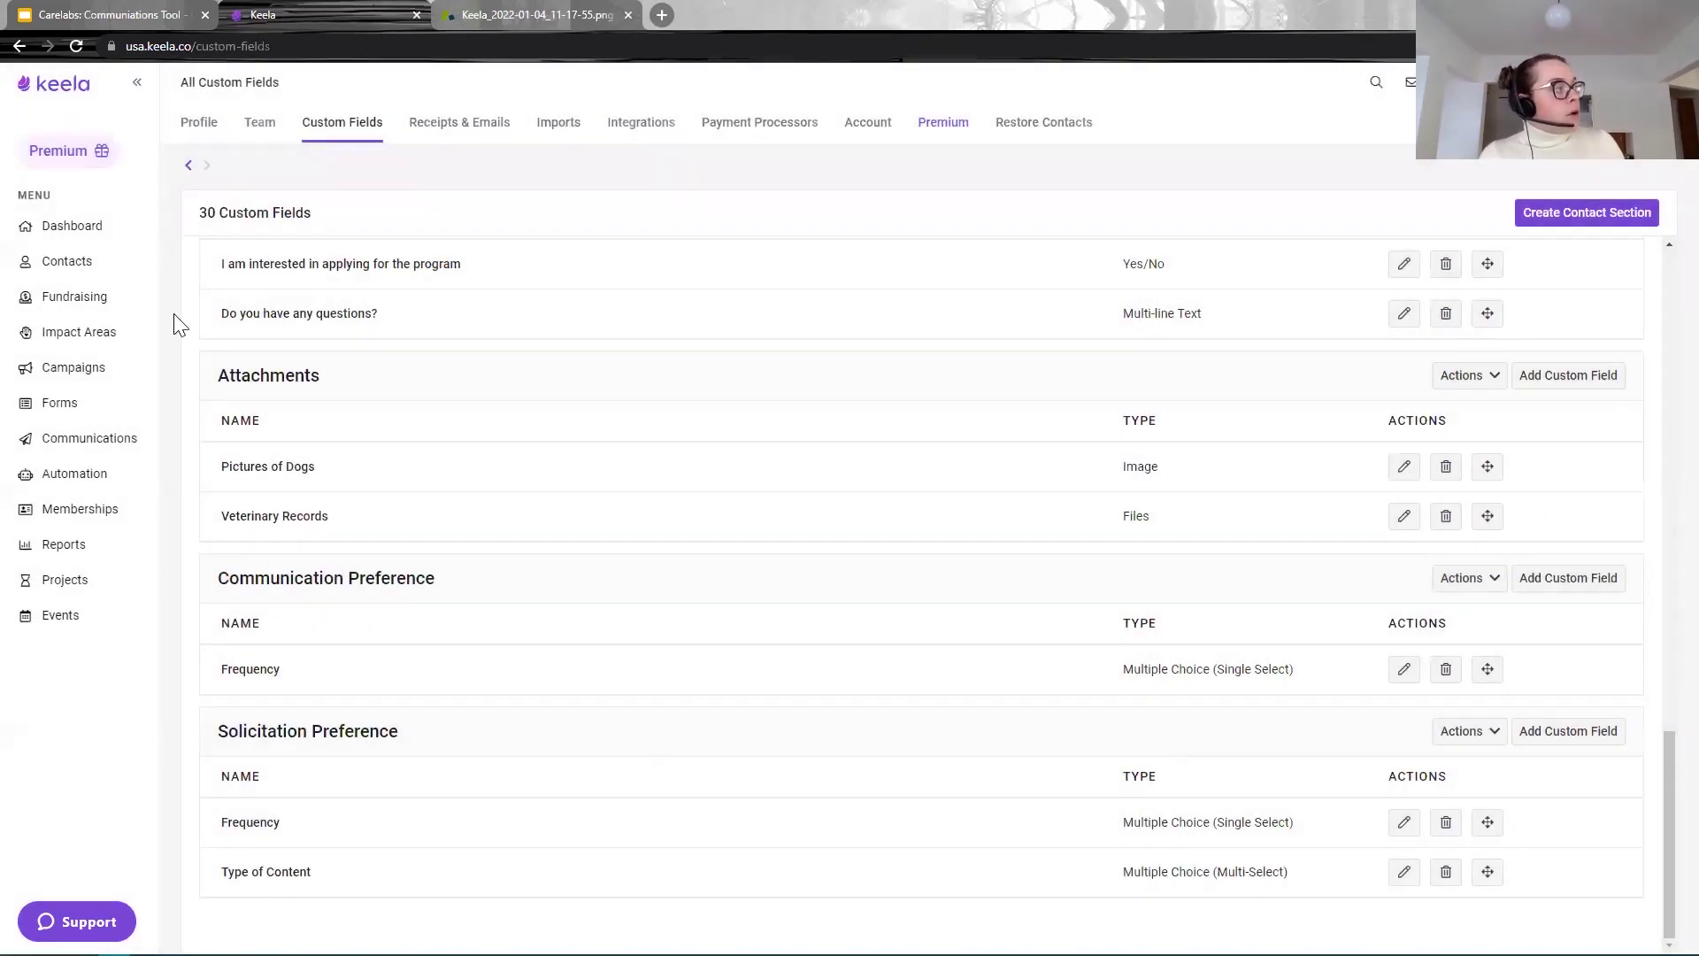
Step: Set the Solicitation Preference content types to Events, News and Impact for the contact tagged Bronze Donor, and save
left_click(81, 275)
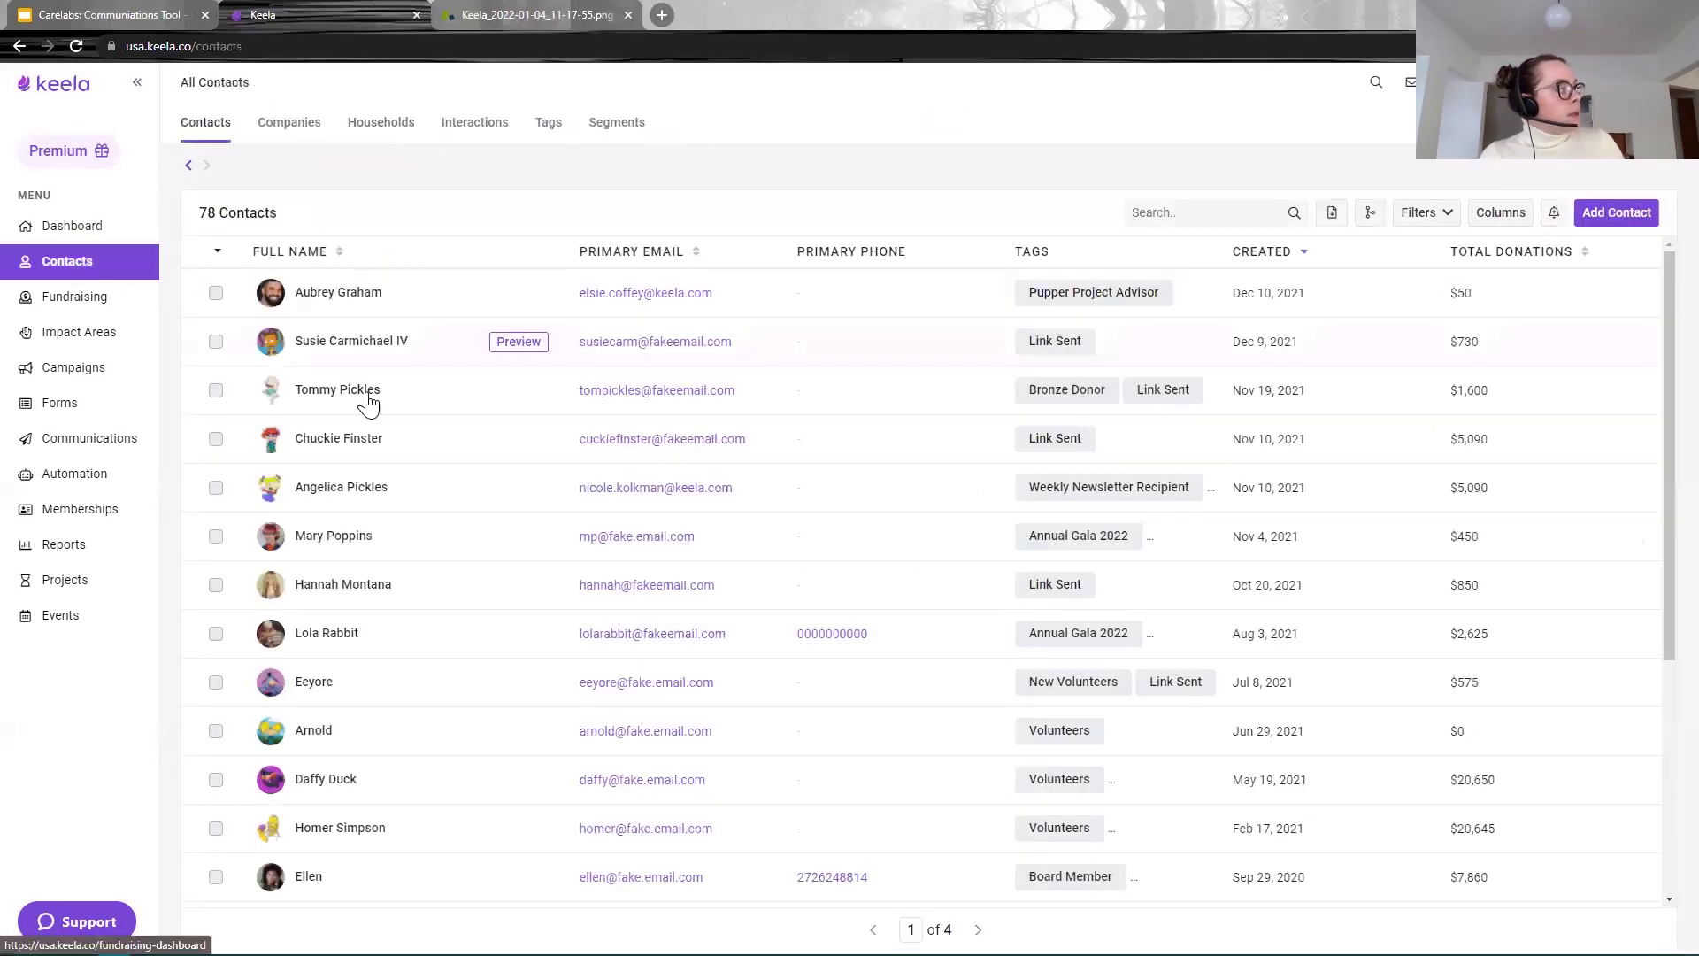
left_click(340, 386)
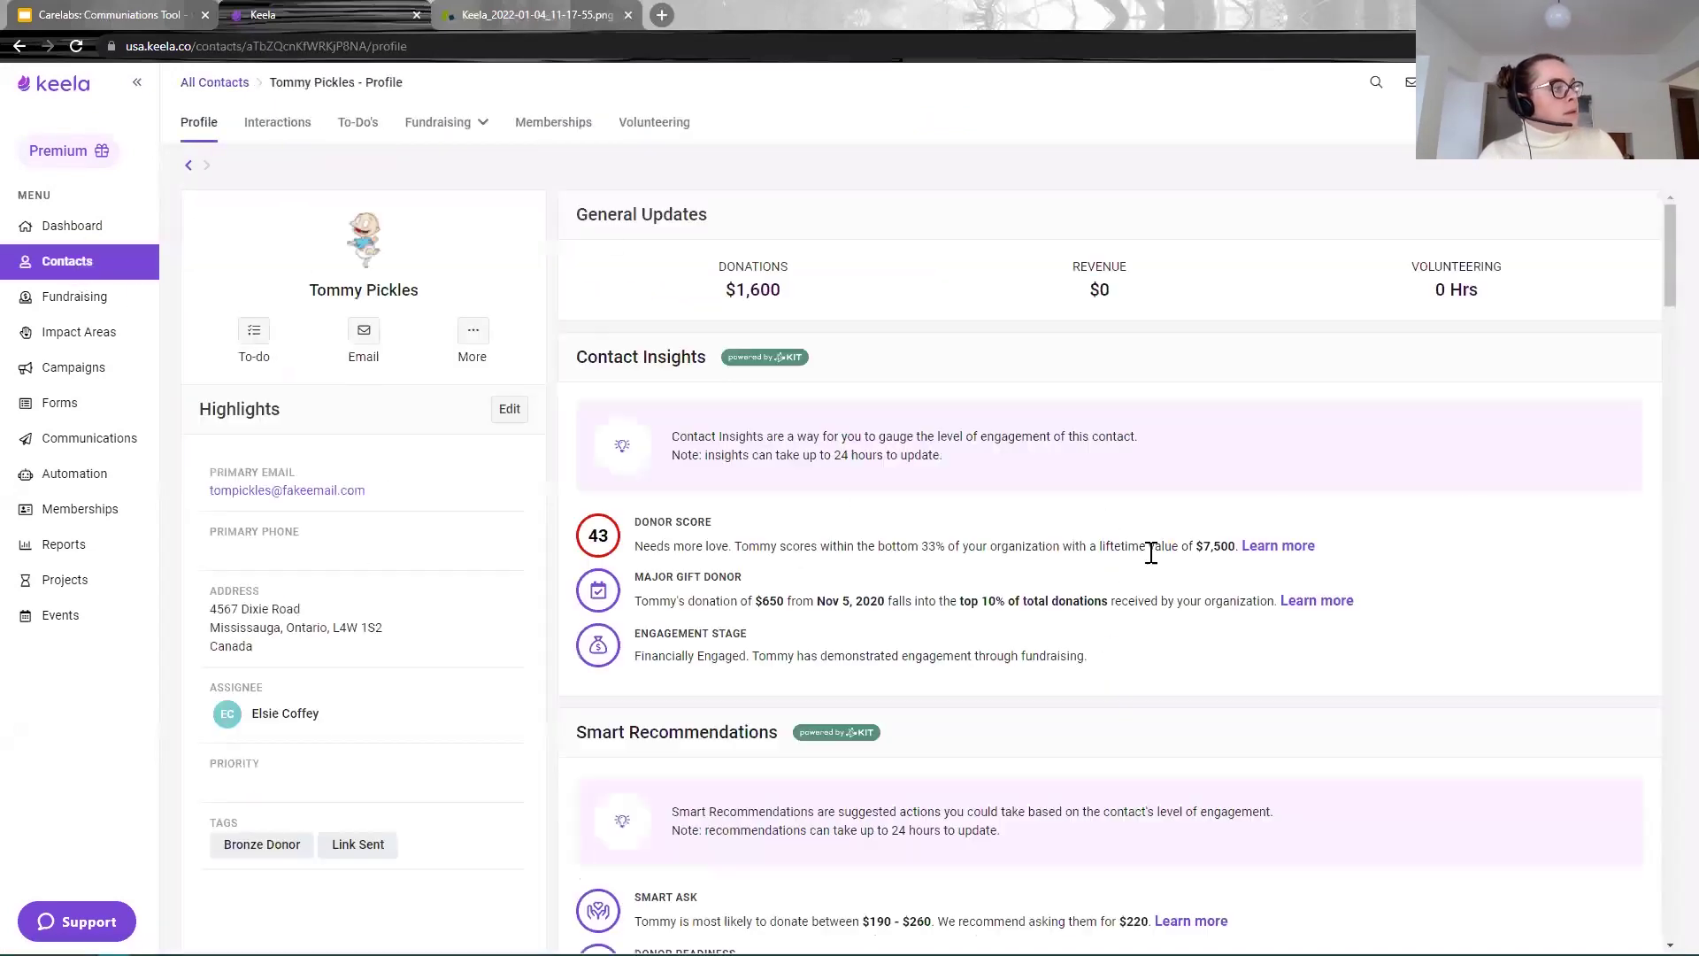
scroll(1142, 567, "down", 15)
scroll(1107, 624, "down", 10)
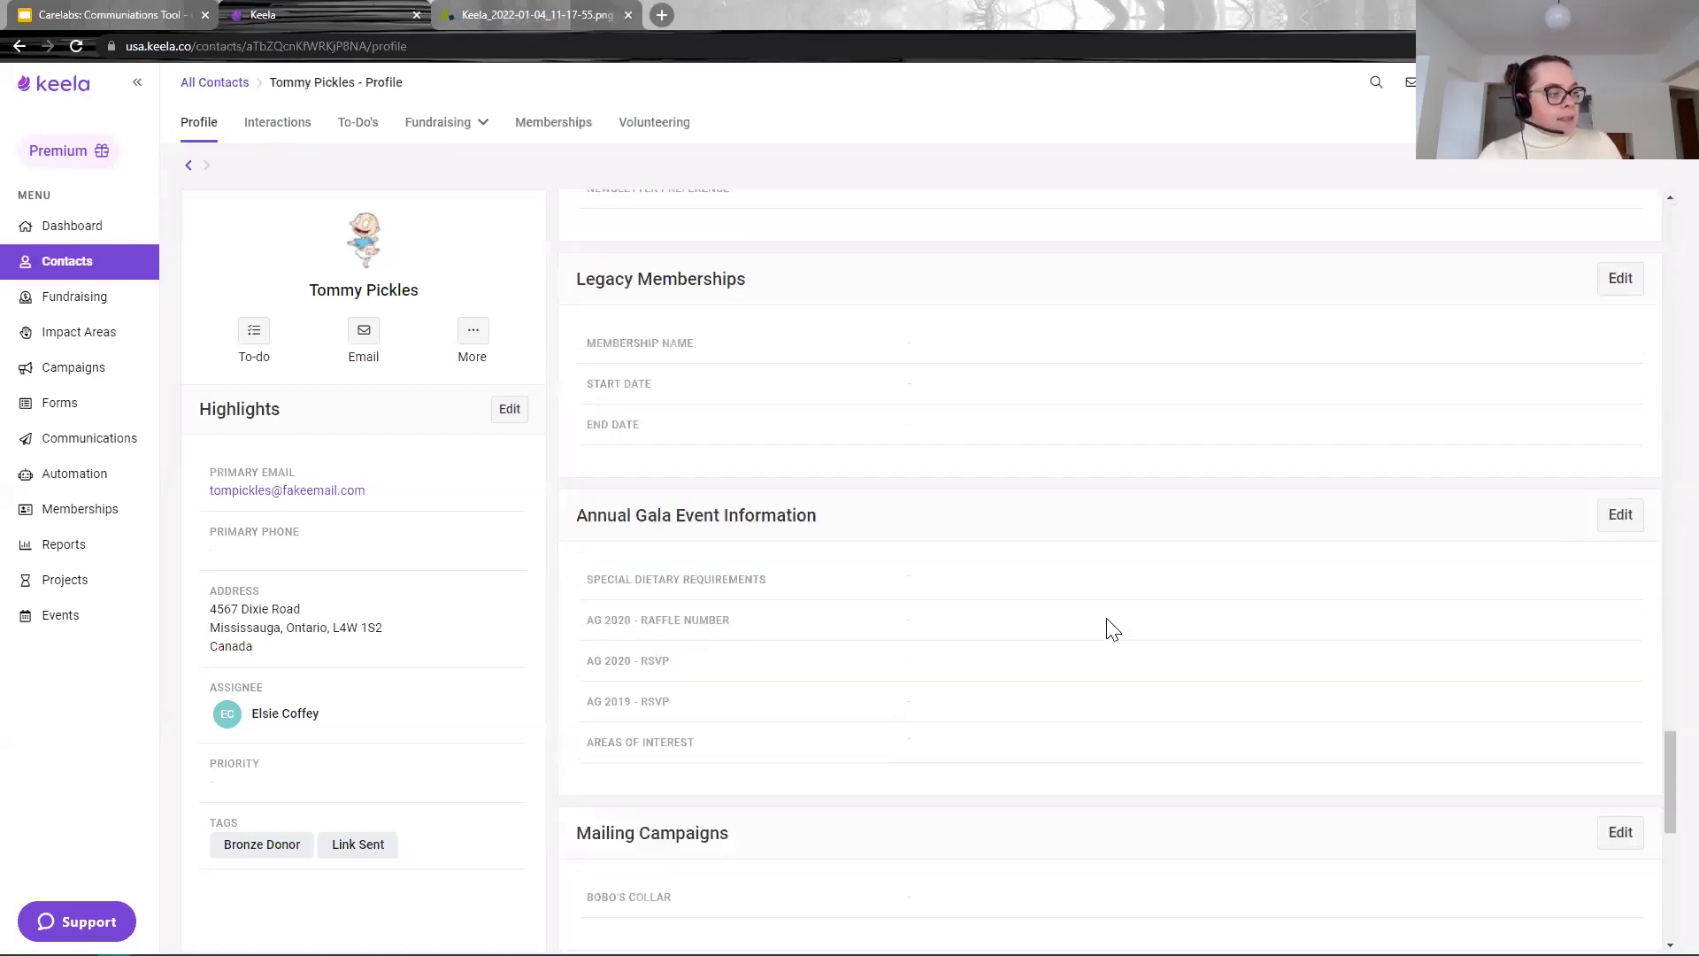
left_click(1607, 748)
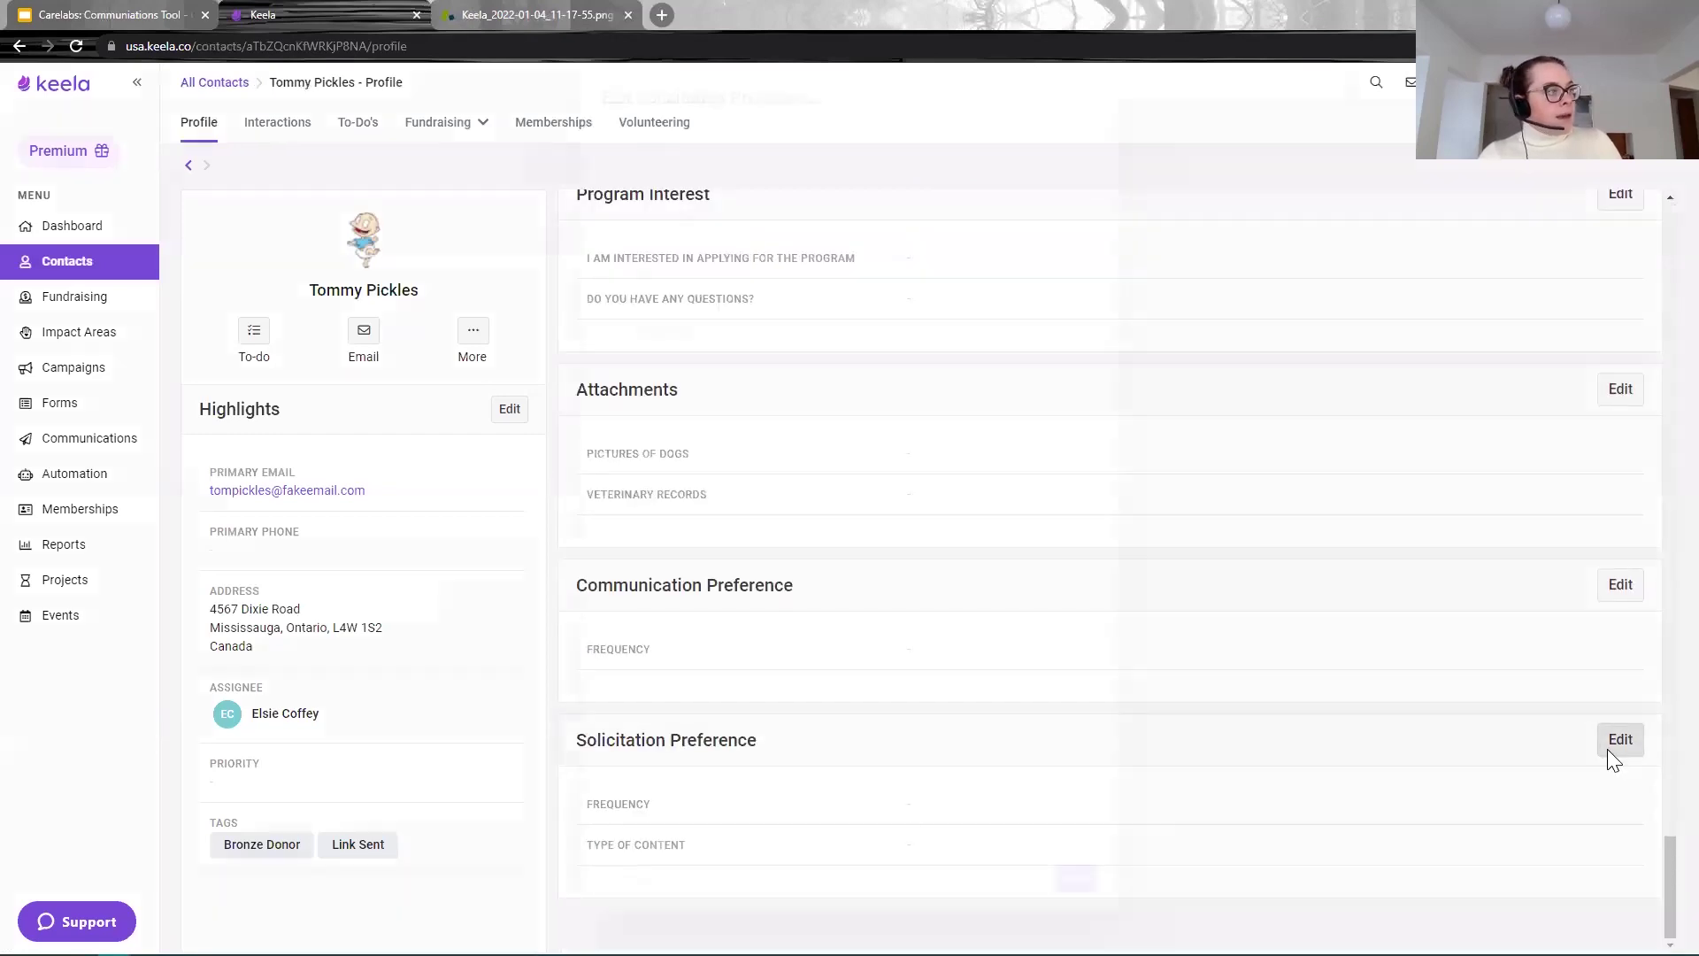
left_click(610, 302)
left_click(613, 274)
left_click(611, 247)
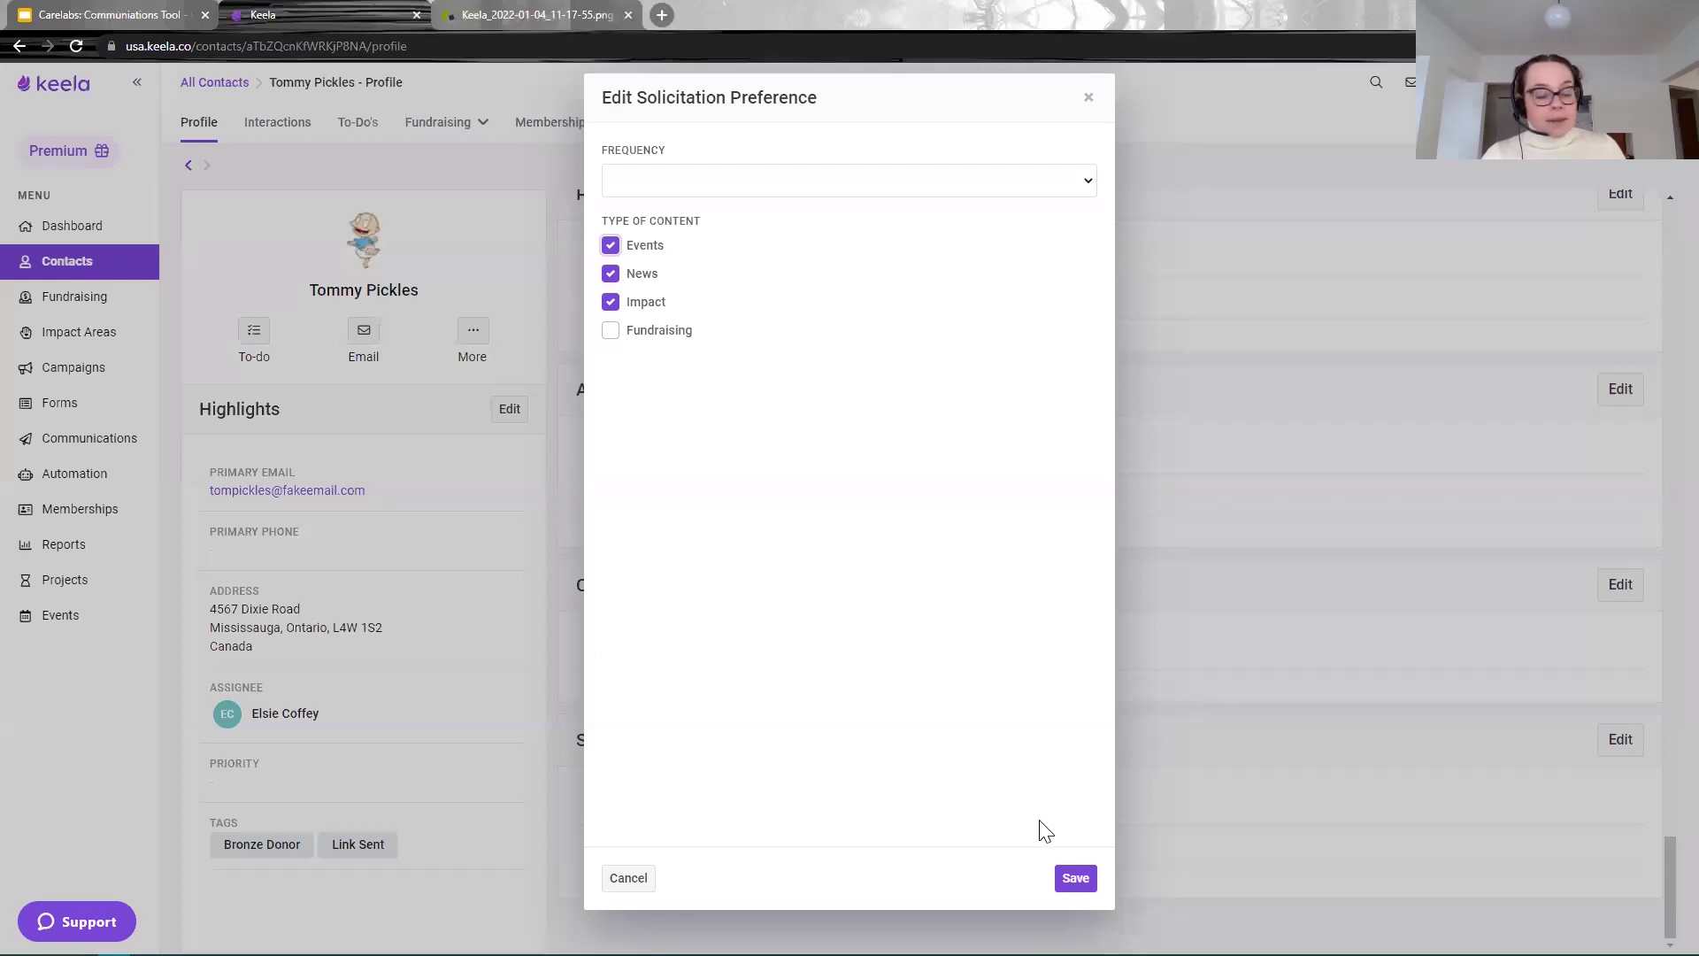
left_click(1075, 878)
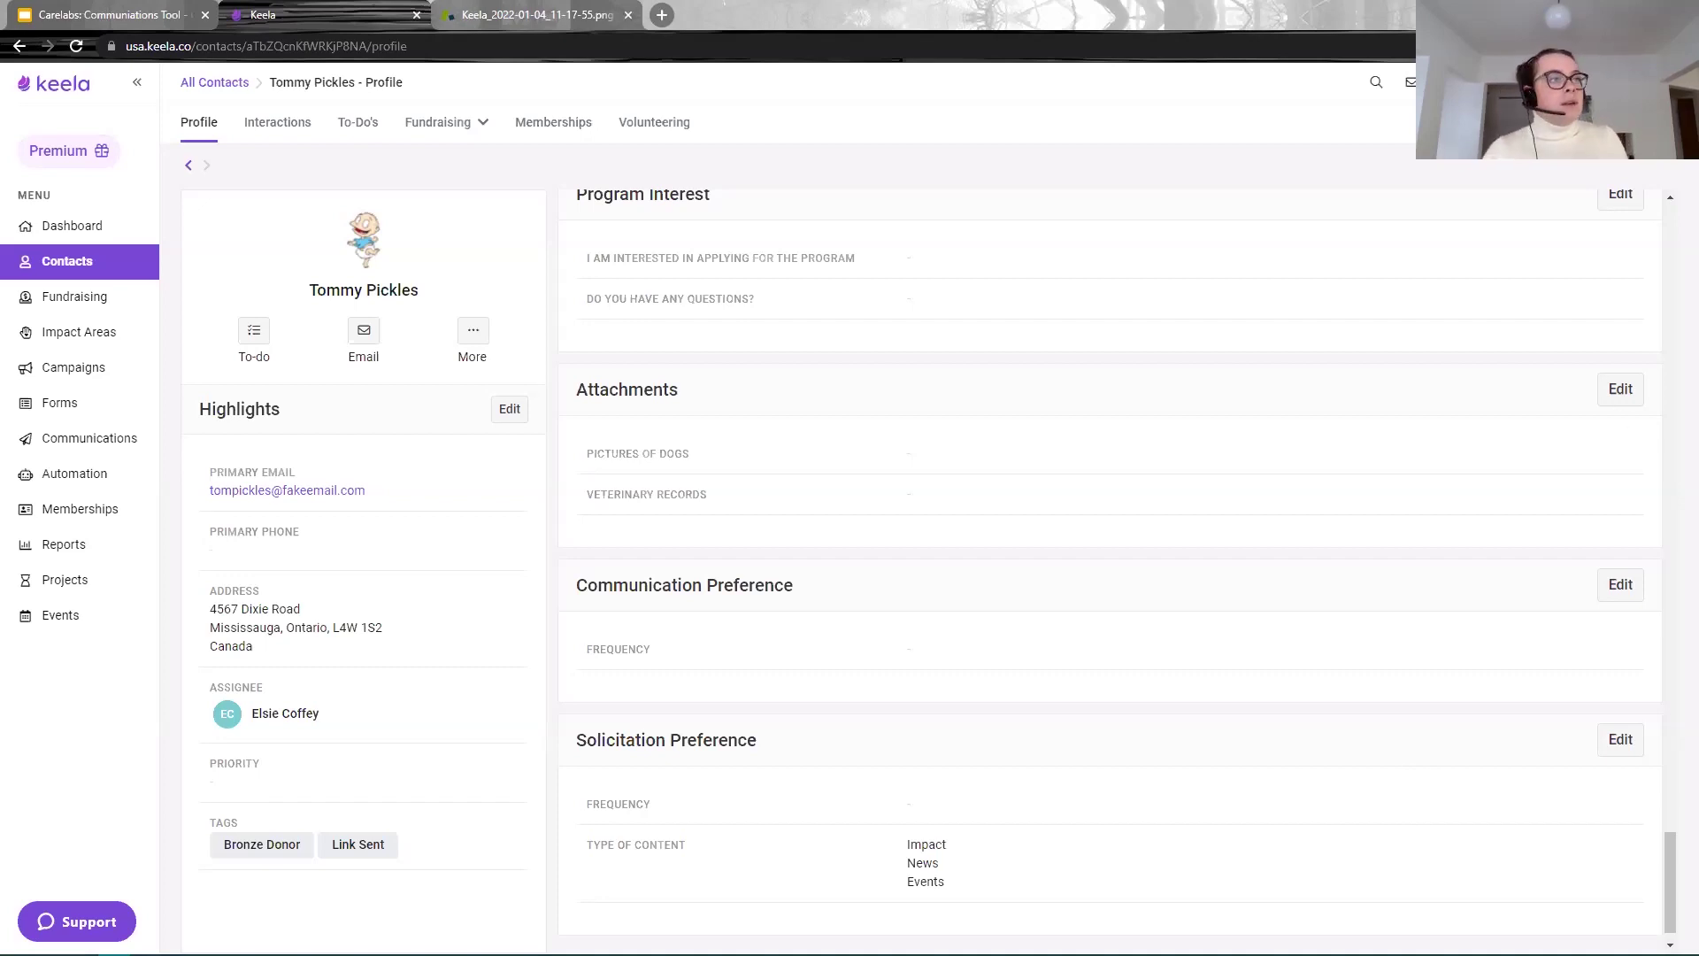
Step: Open the organization's custom fields settings from the contact's profile
left_click(1575, 81)
left_click(1483, 280)
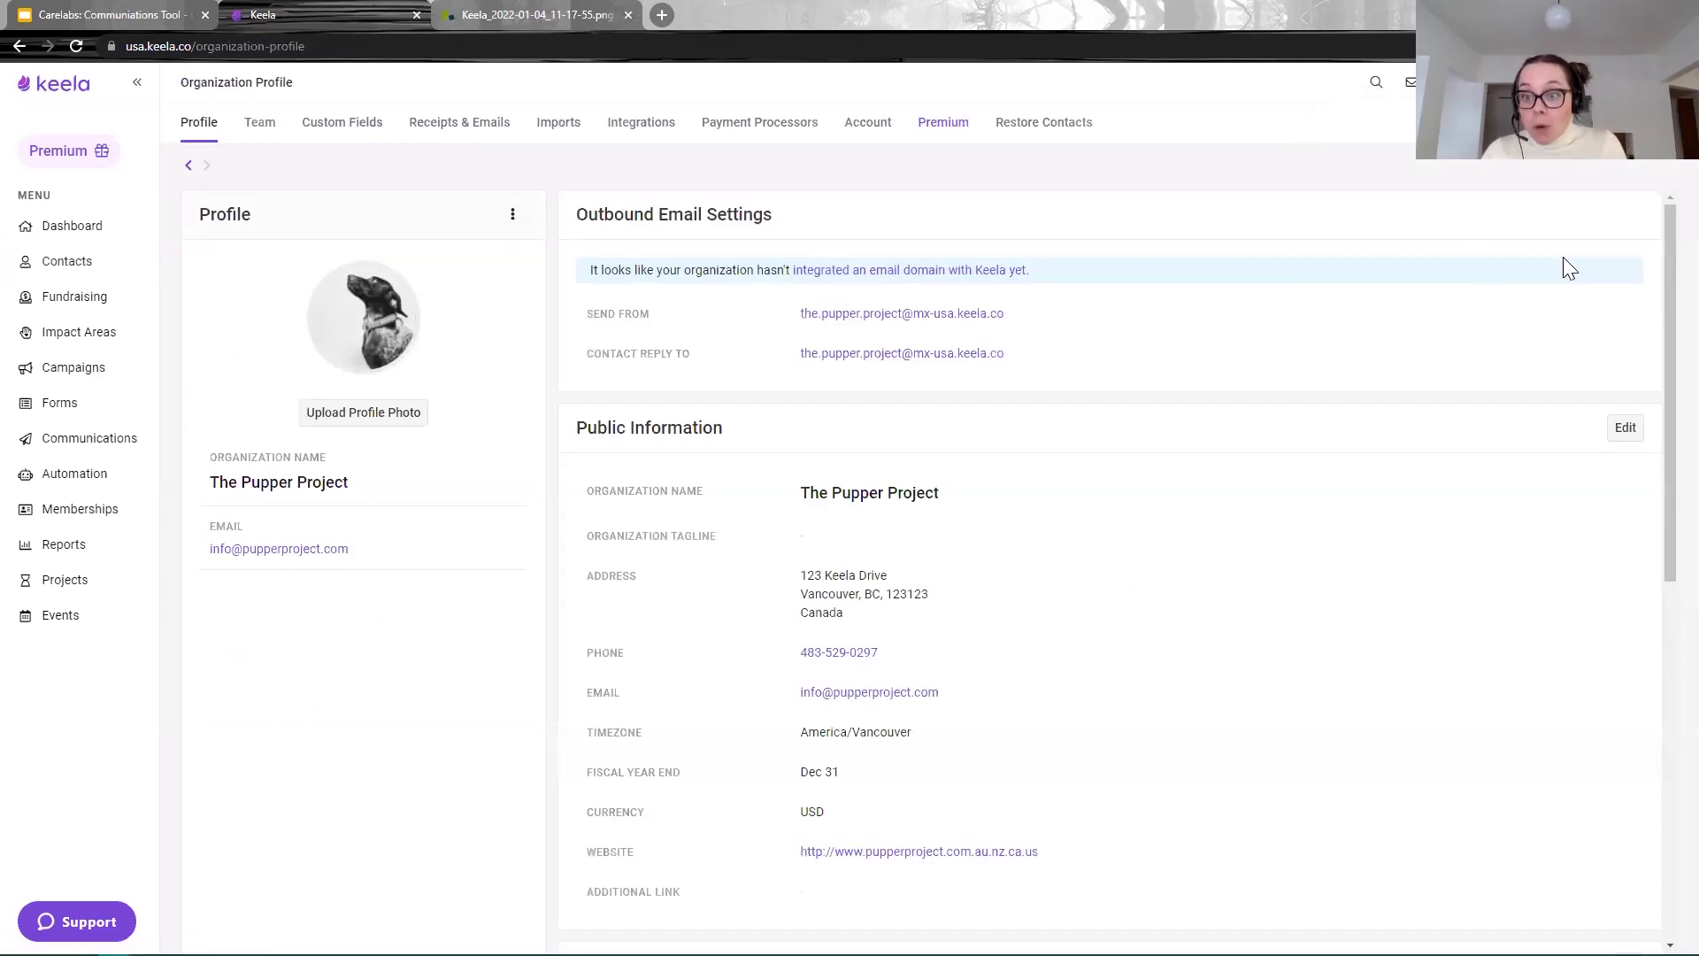
scroll(702, 720, "down", 6)
scroll(694, 740, "up", 6)
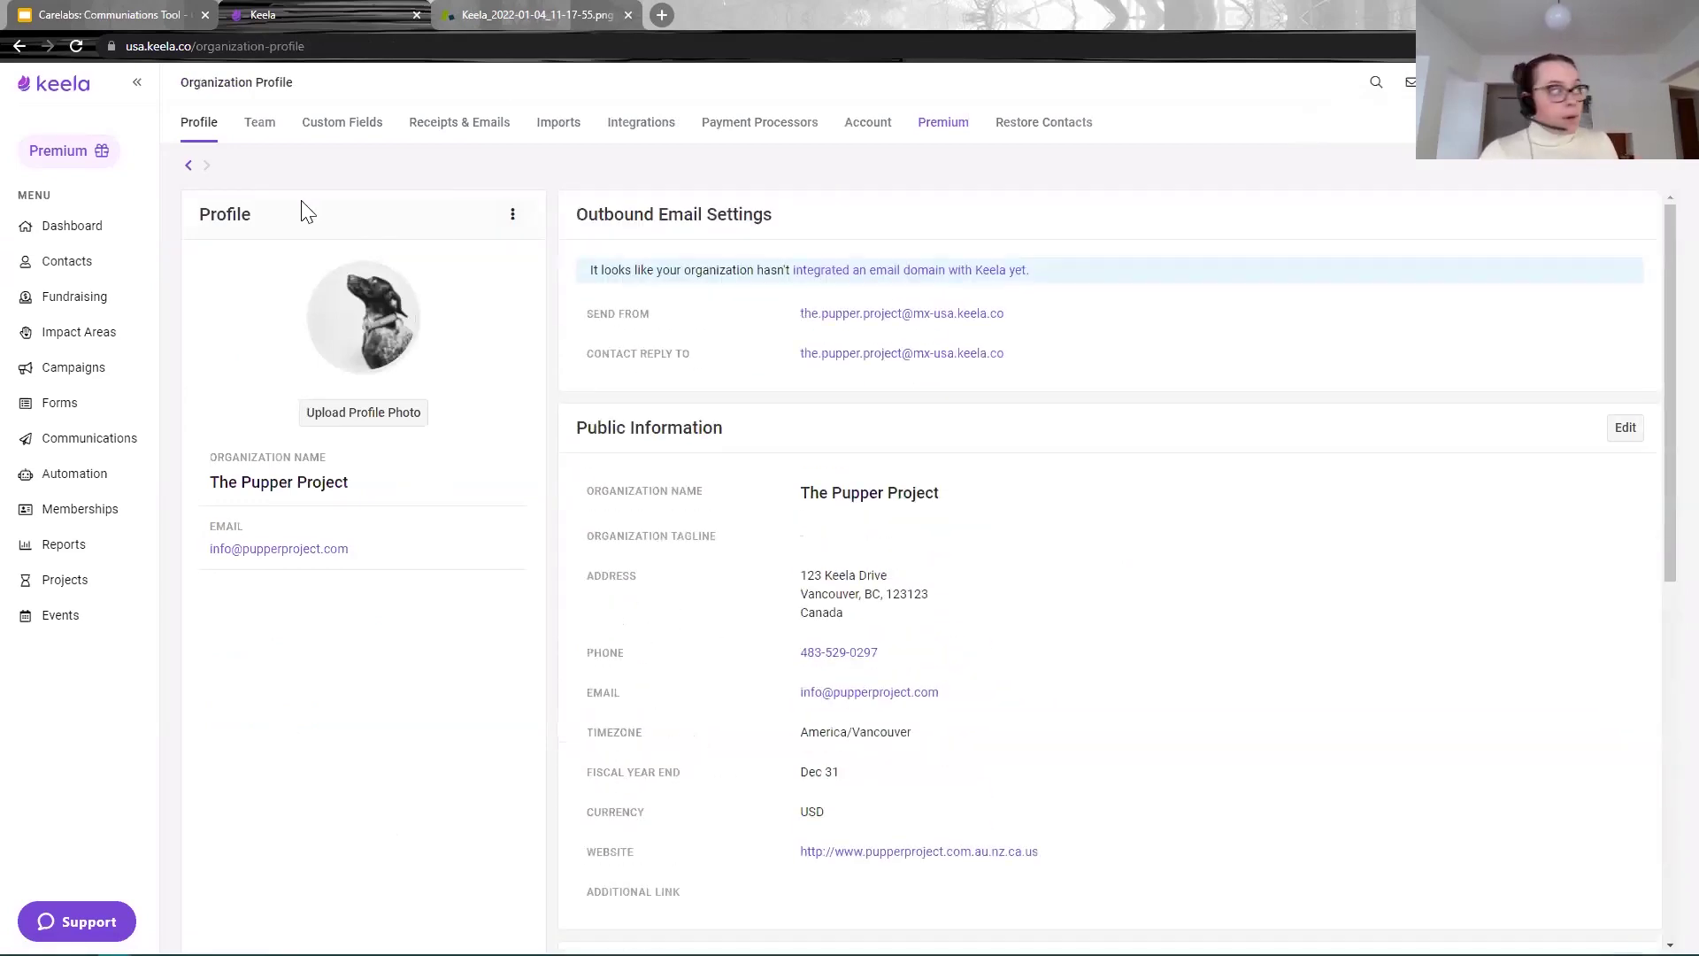
left_click(352, 131)
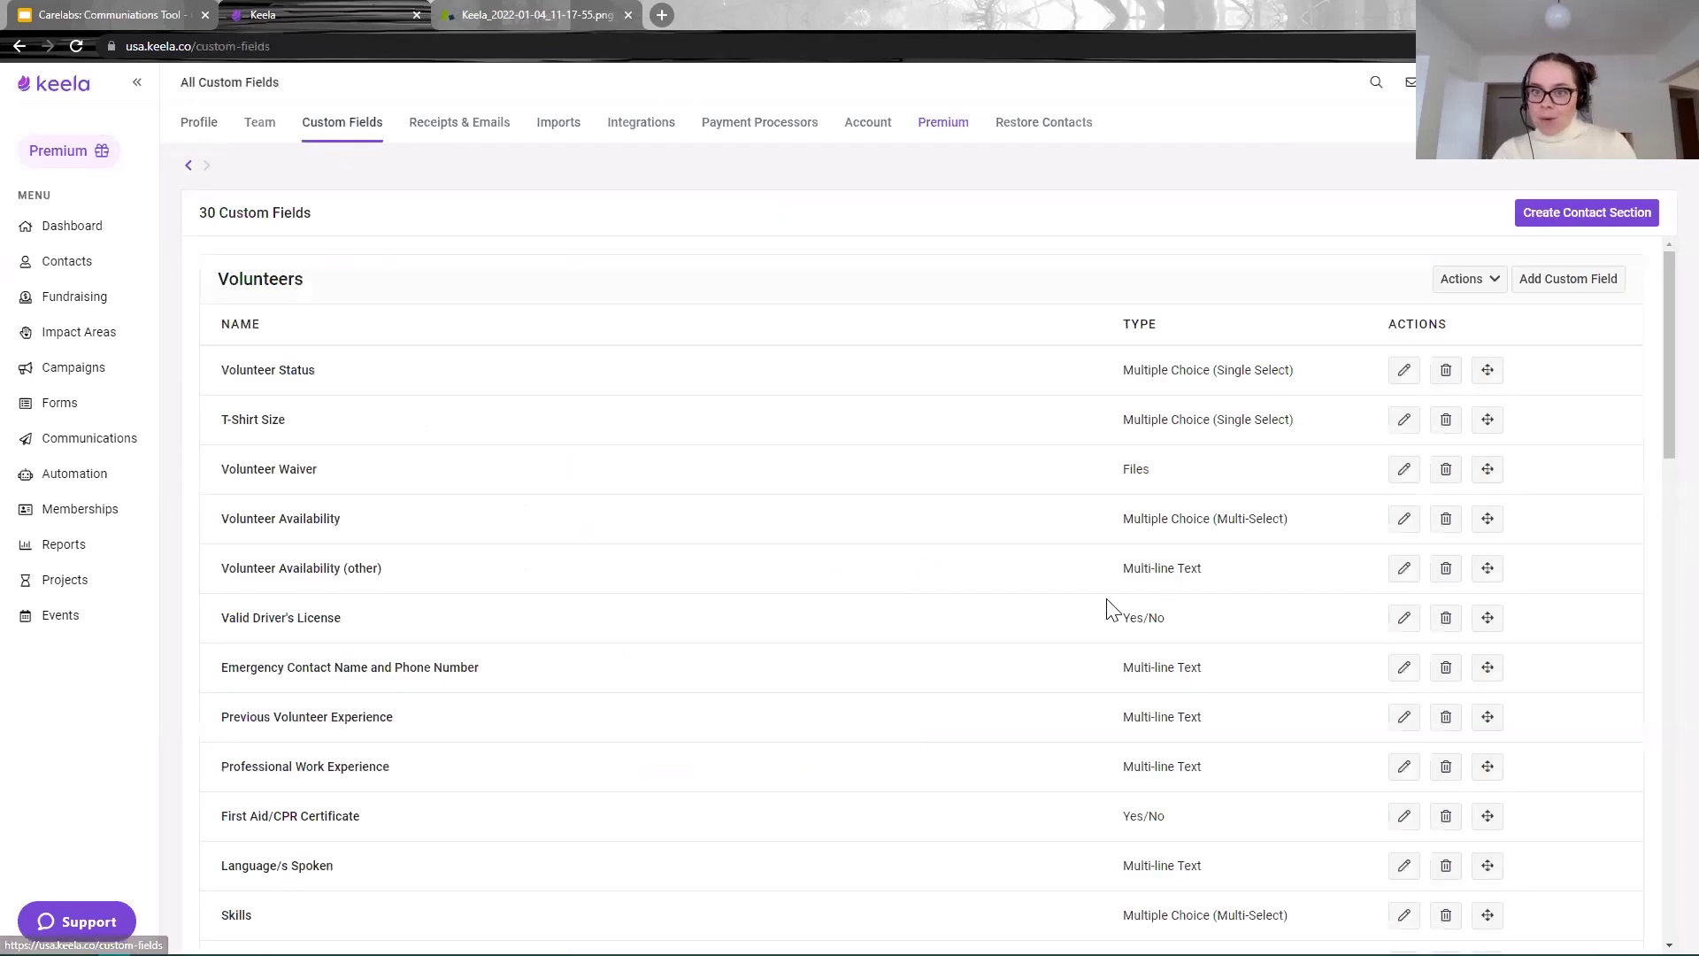
Step: Start a Multiple Choice (Multi-Select) custom field named "Do not send this content" in the Solicitation Preference section
scroll(1097, 603, "down", 10)
scroll(1071, 611, "down", 7)
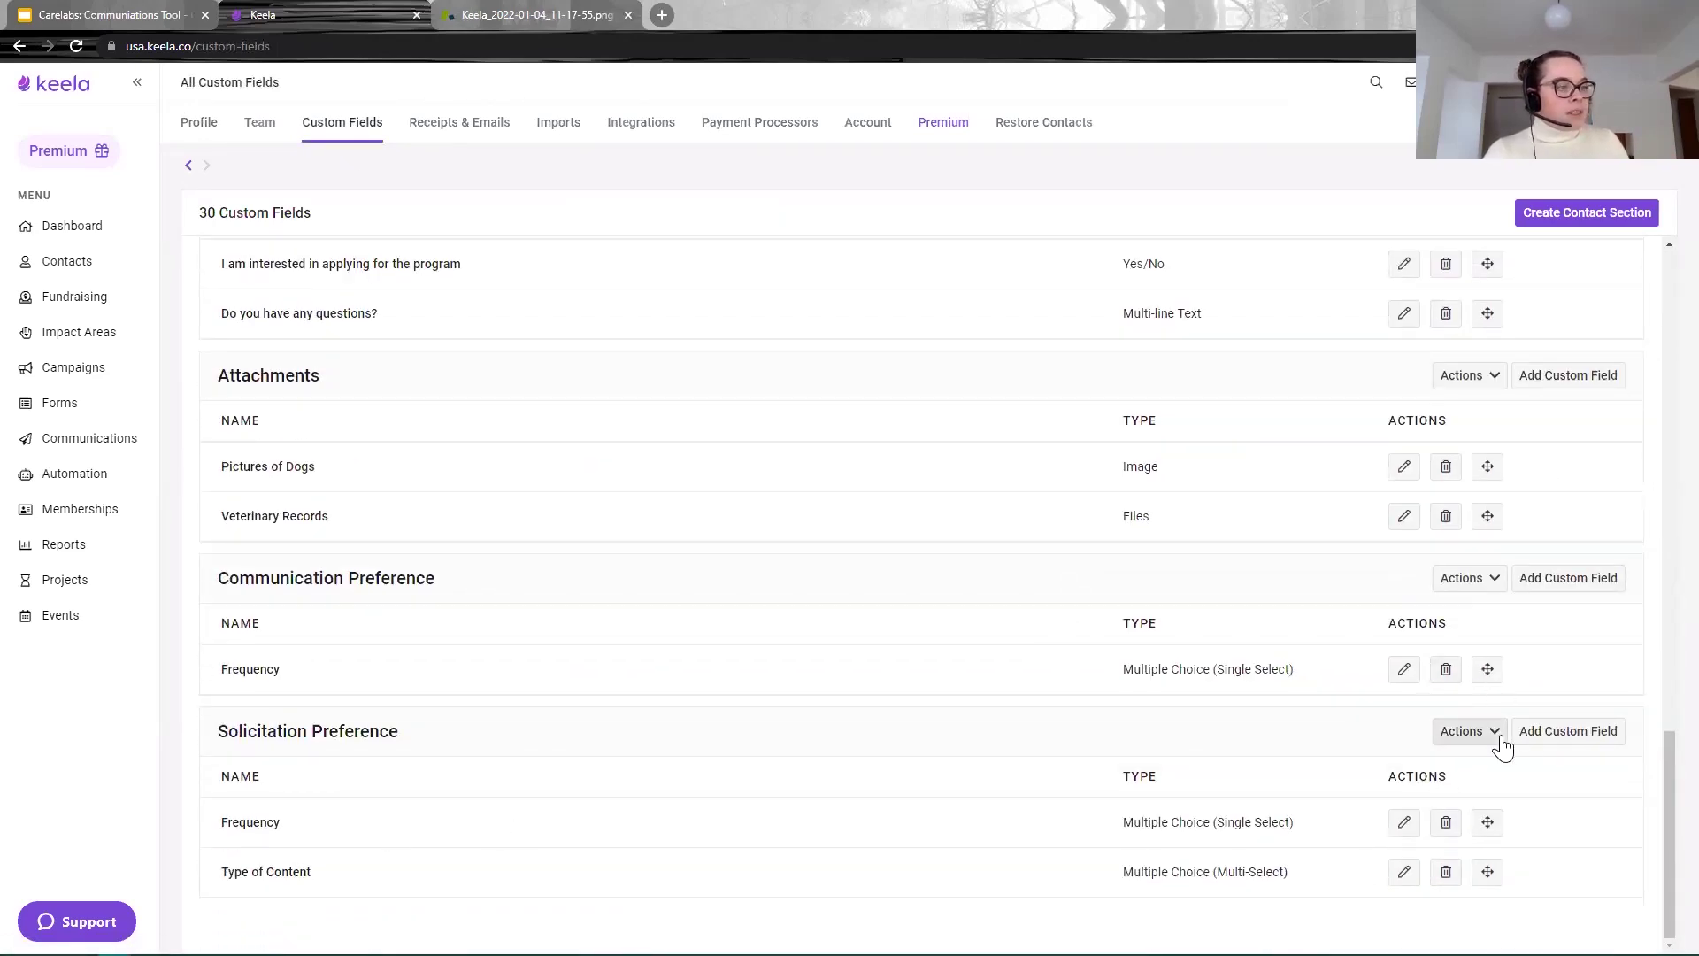
left_click(1542, 734)
type("Do not send this content")
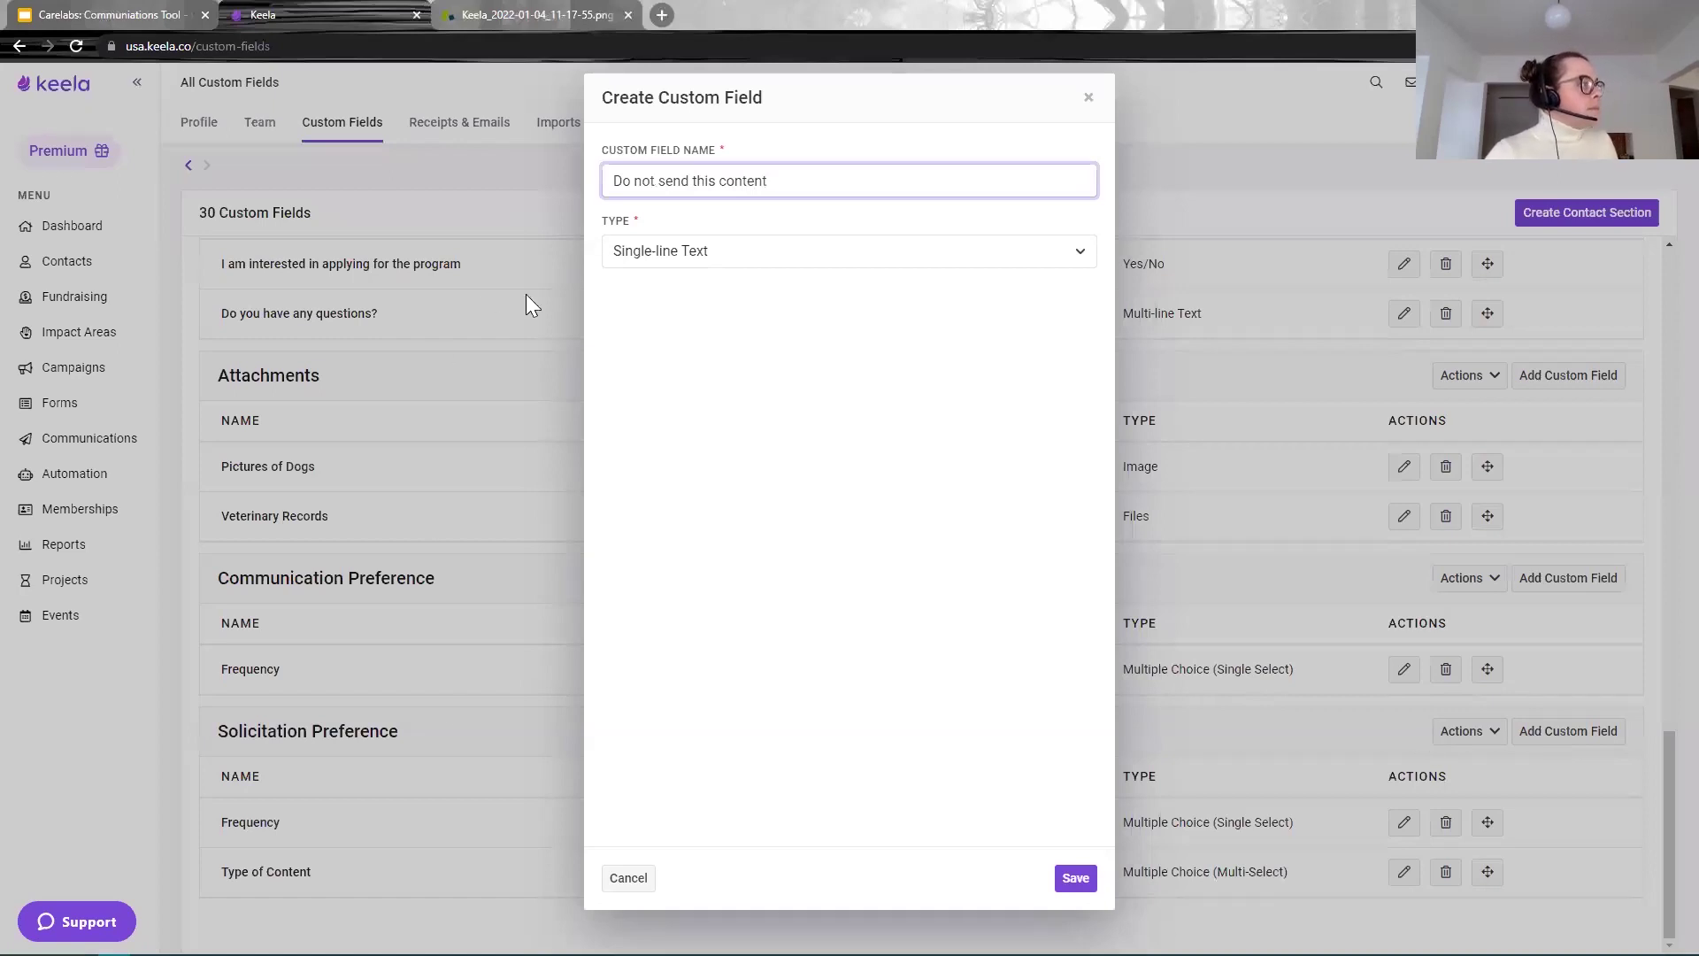
left_click(633, 264)
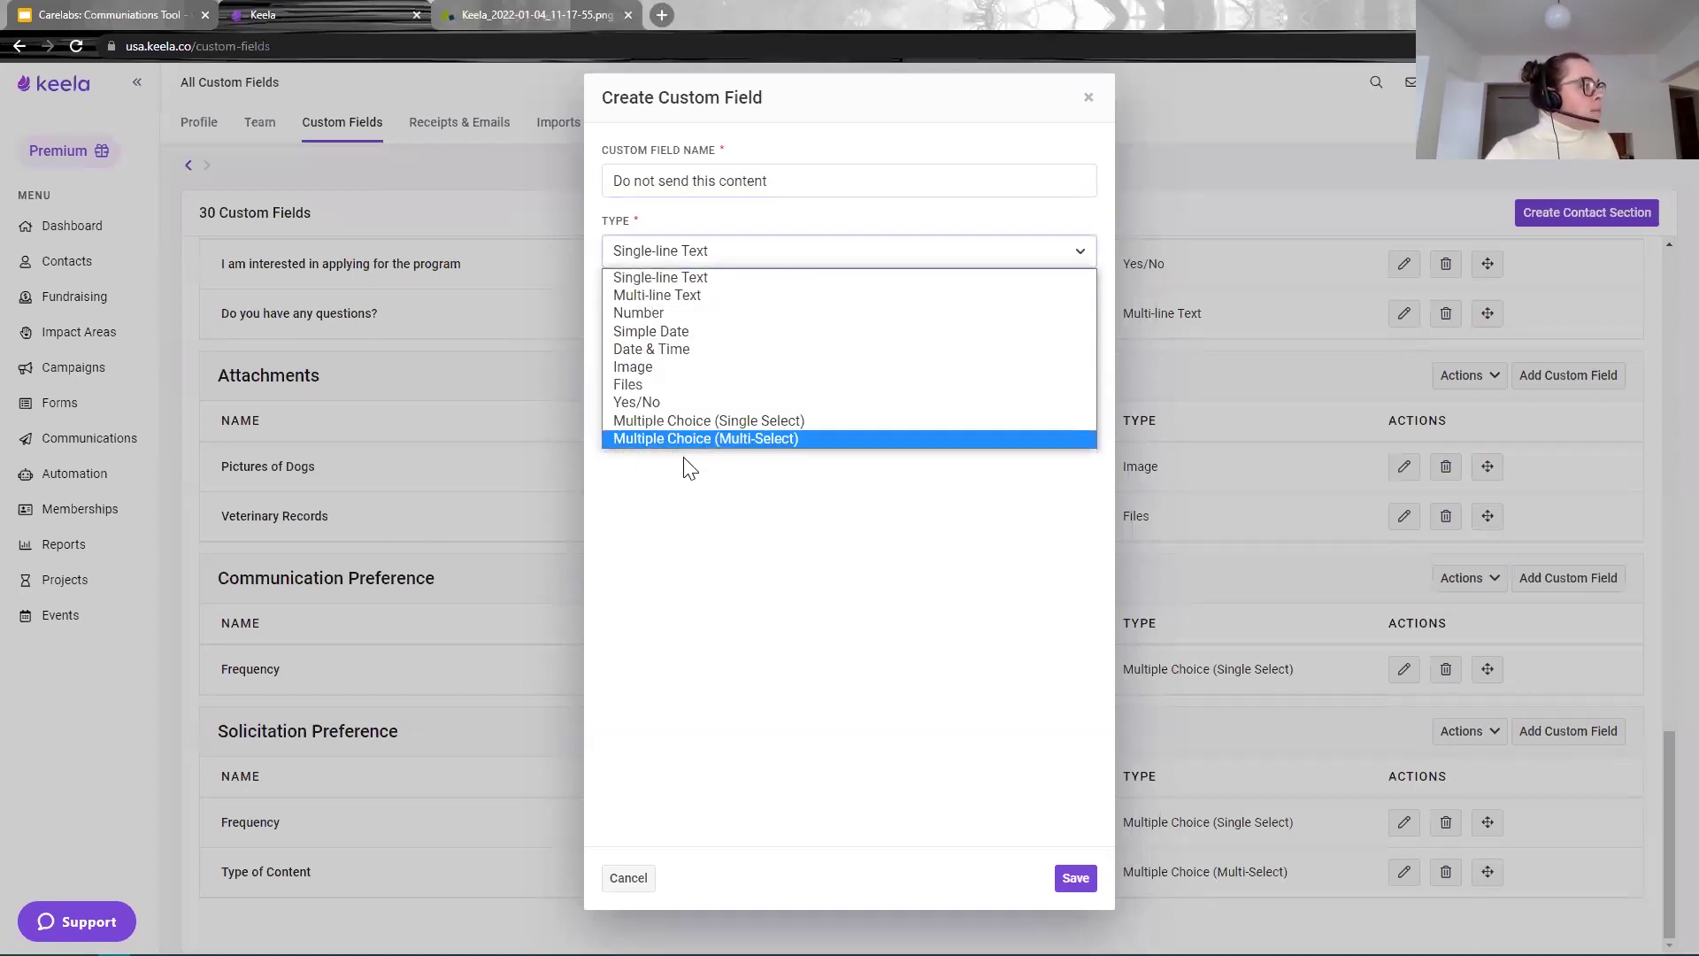
left_click(703, 439)
Step: Give the new custom field the options Fundraising, Stewardship and Events, and save it
left_click(735, 318)
left_click(713, 328)
type("Fundraising")
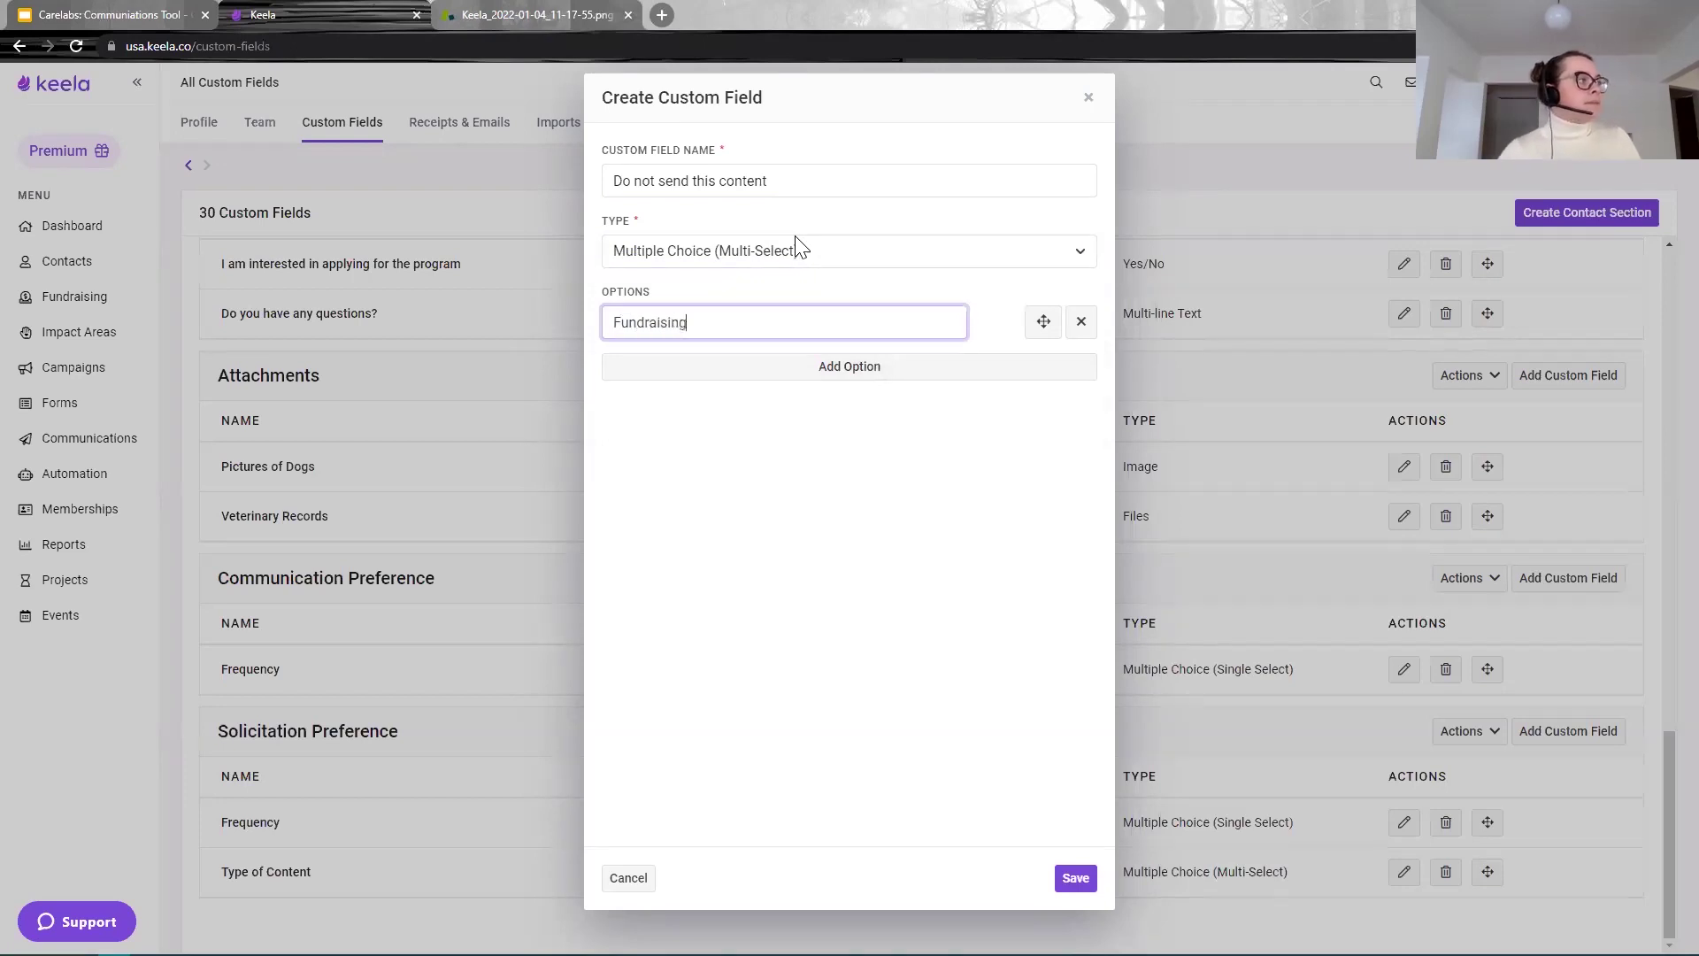
left_click(892, 377)
left_click(739, 361)
type("Stewardship")
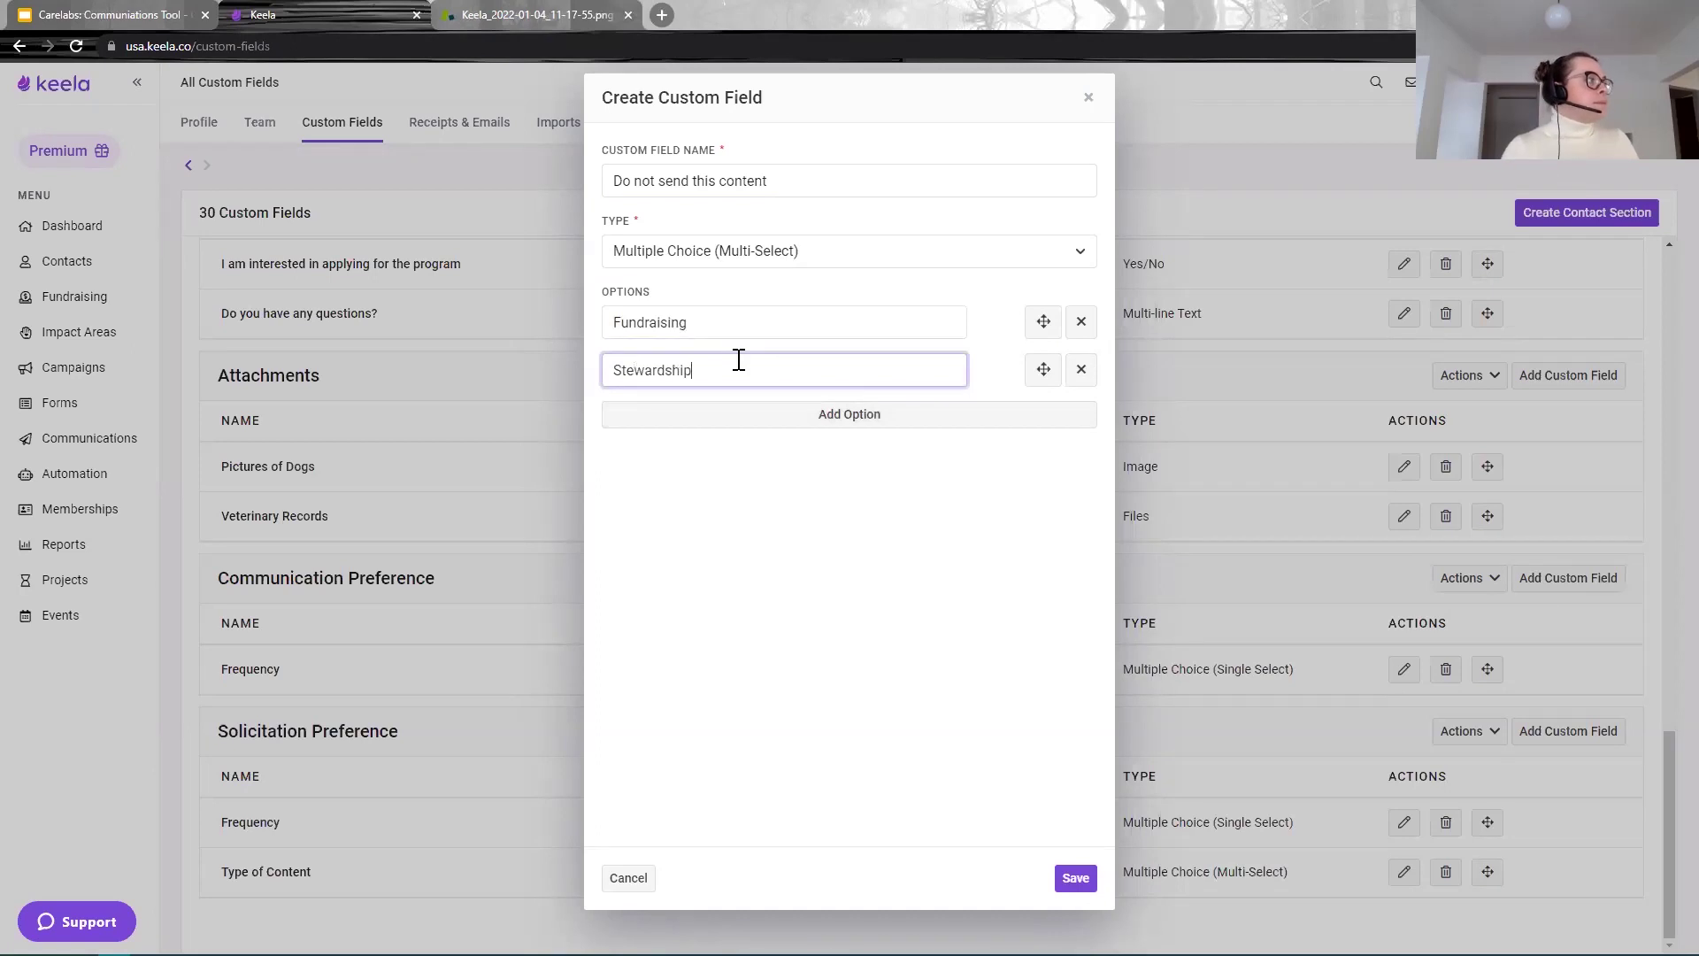
left_click(792, 421)
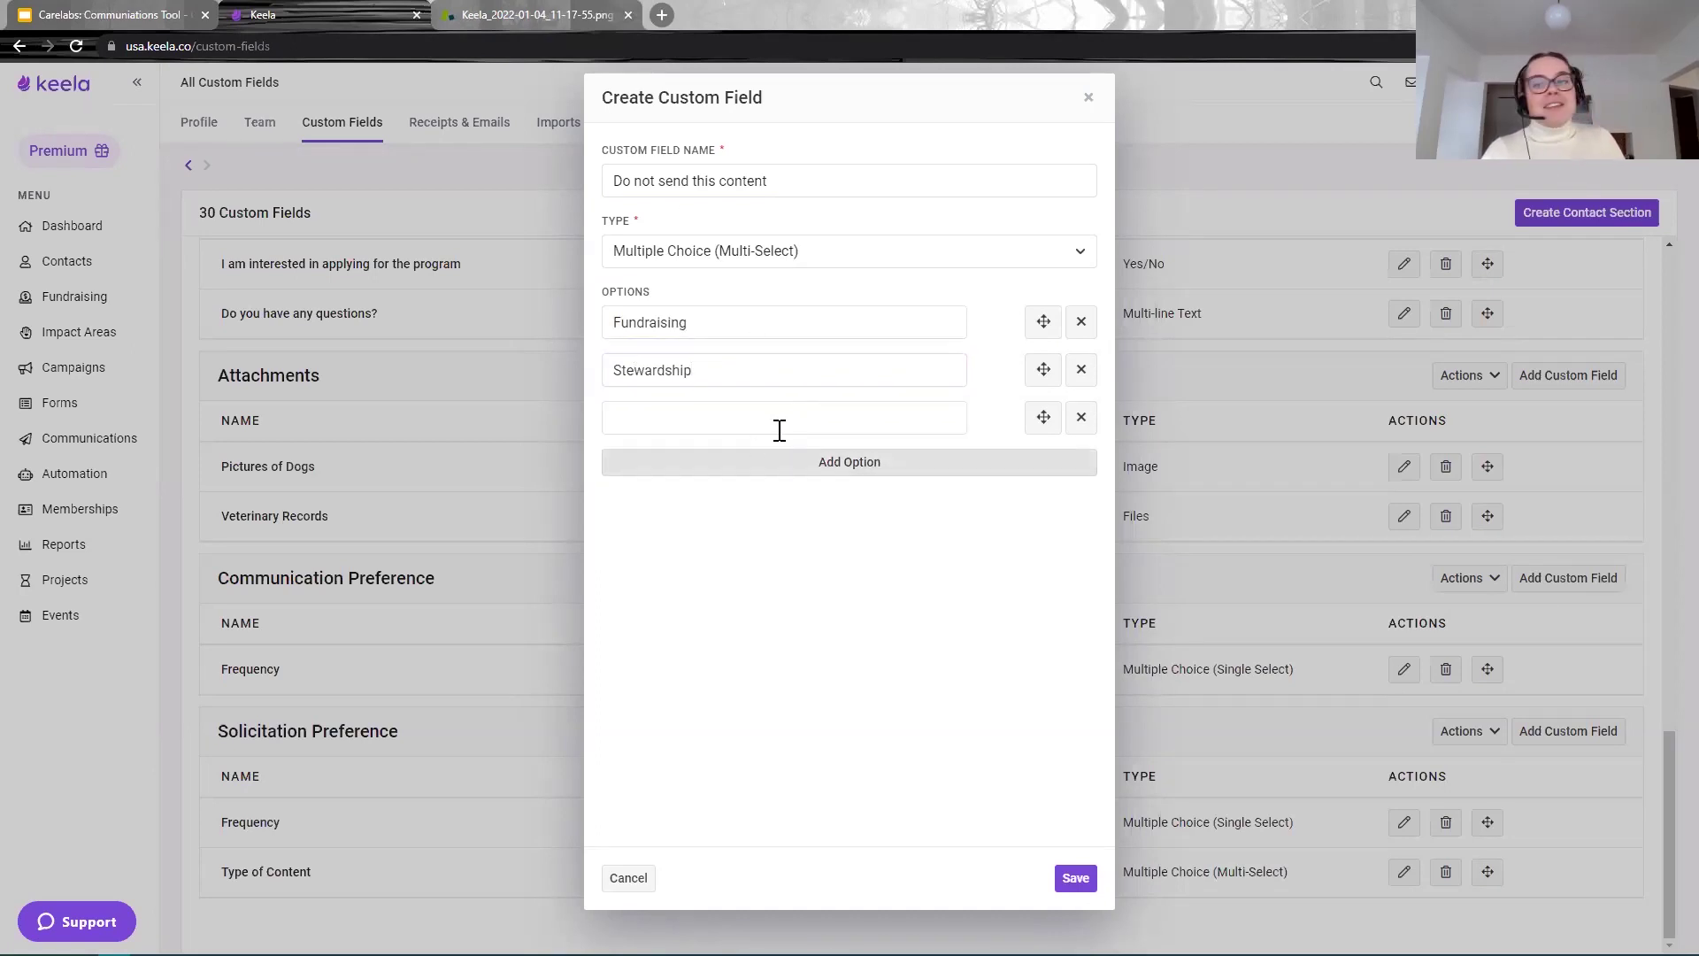
left_click(723, 426)
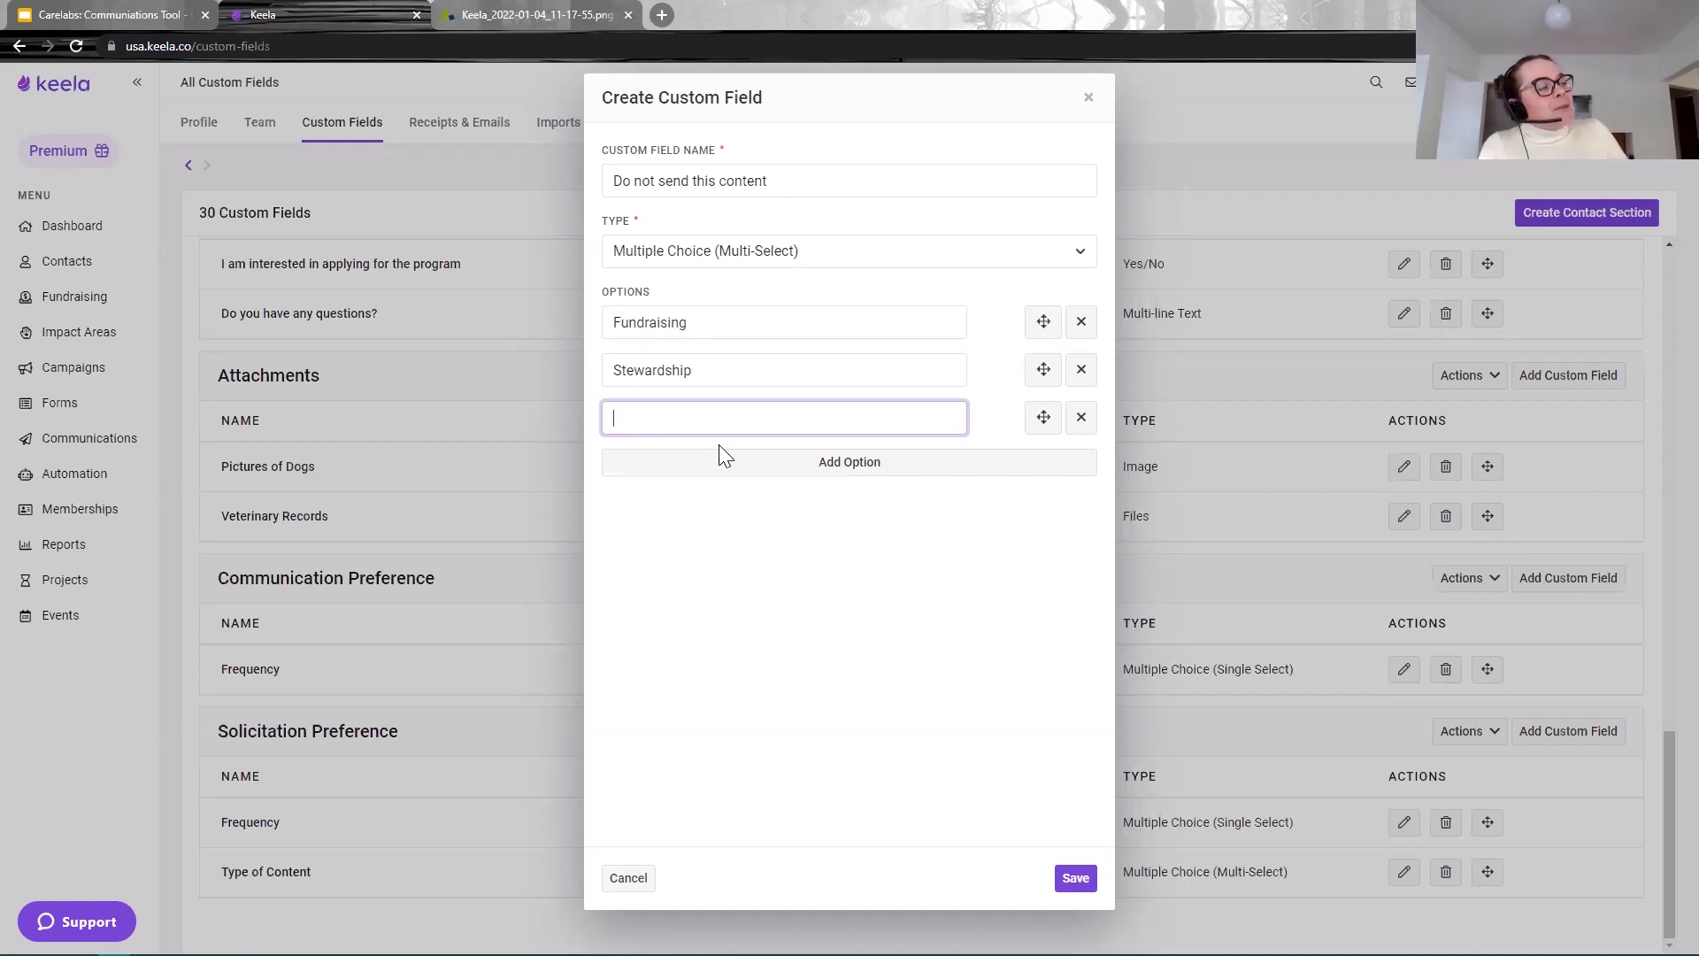
type("Events")
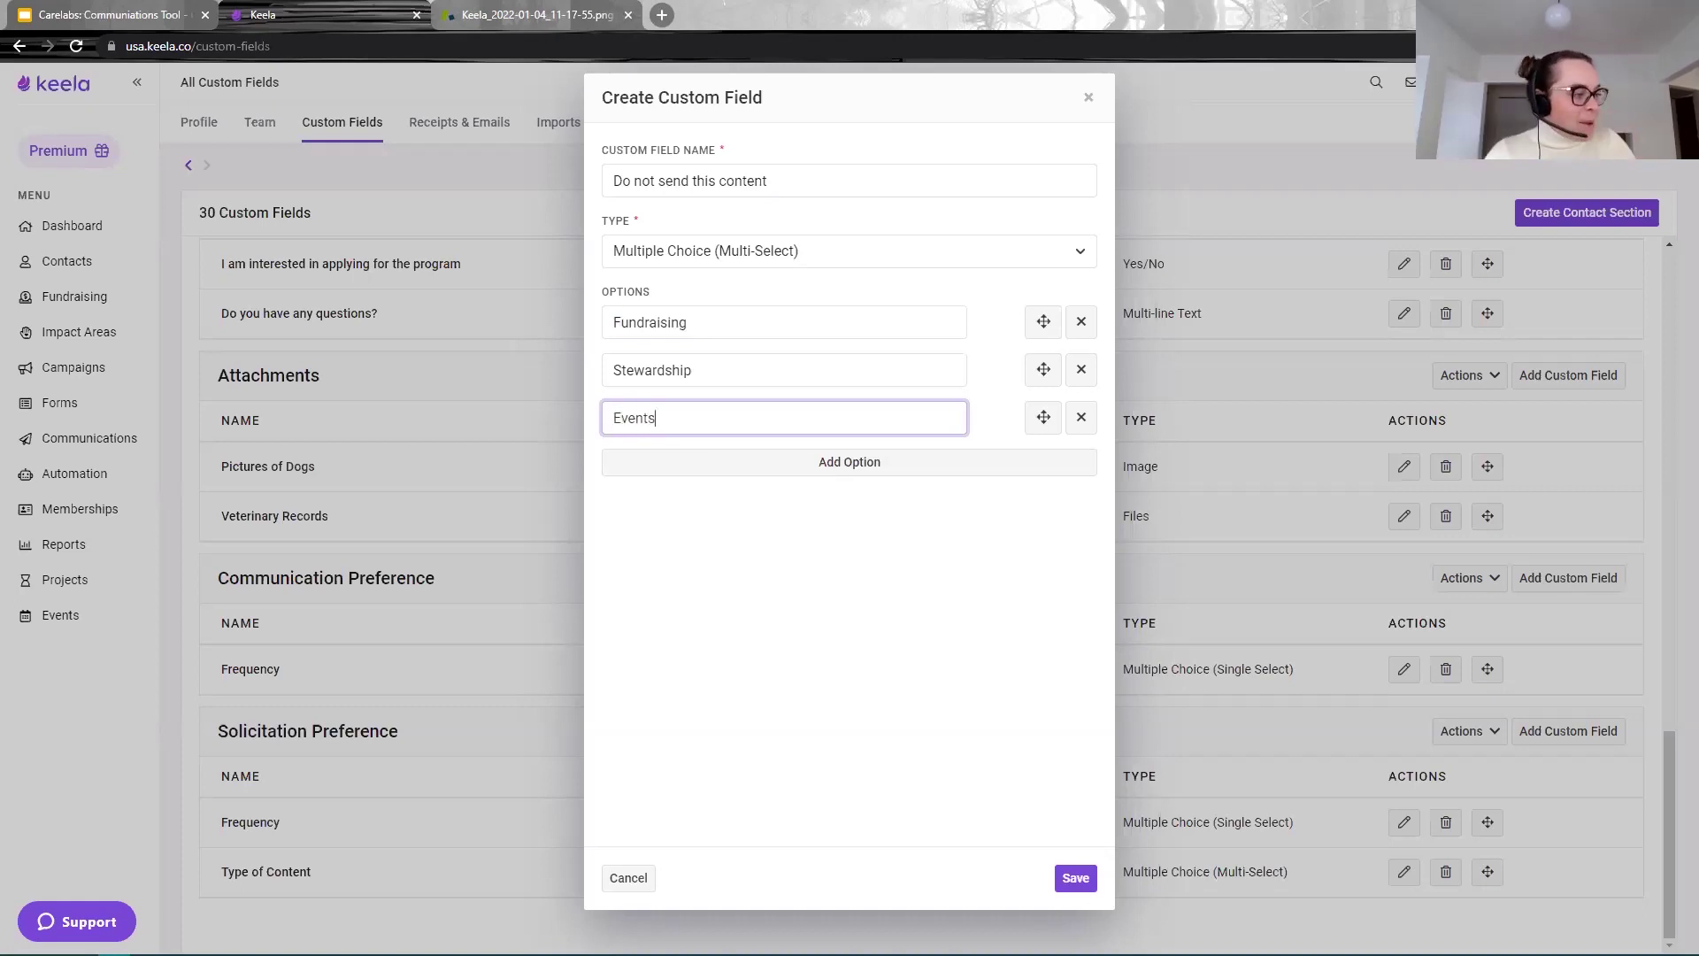
left_click(1078, 879)
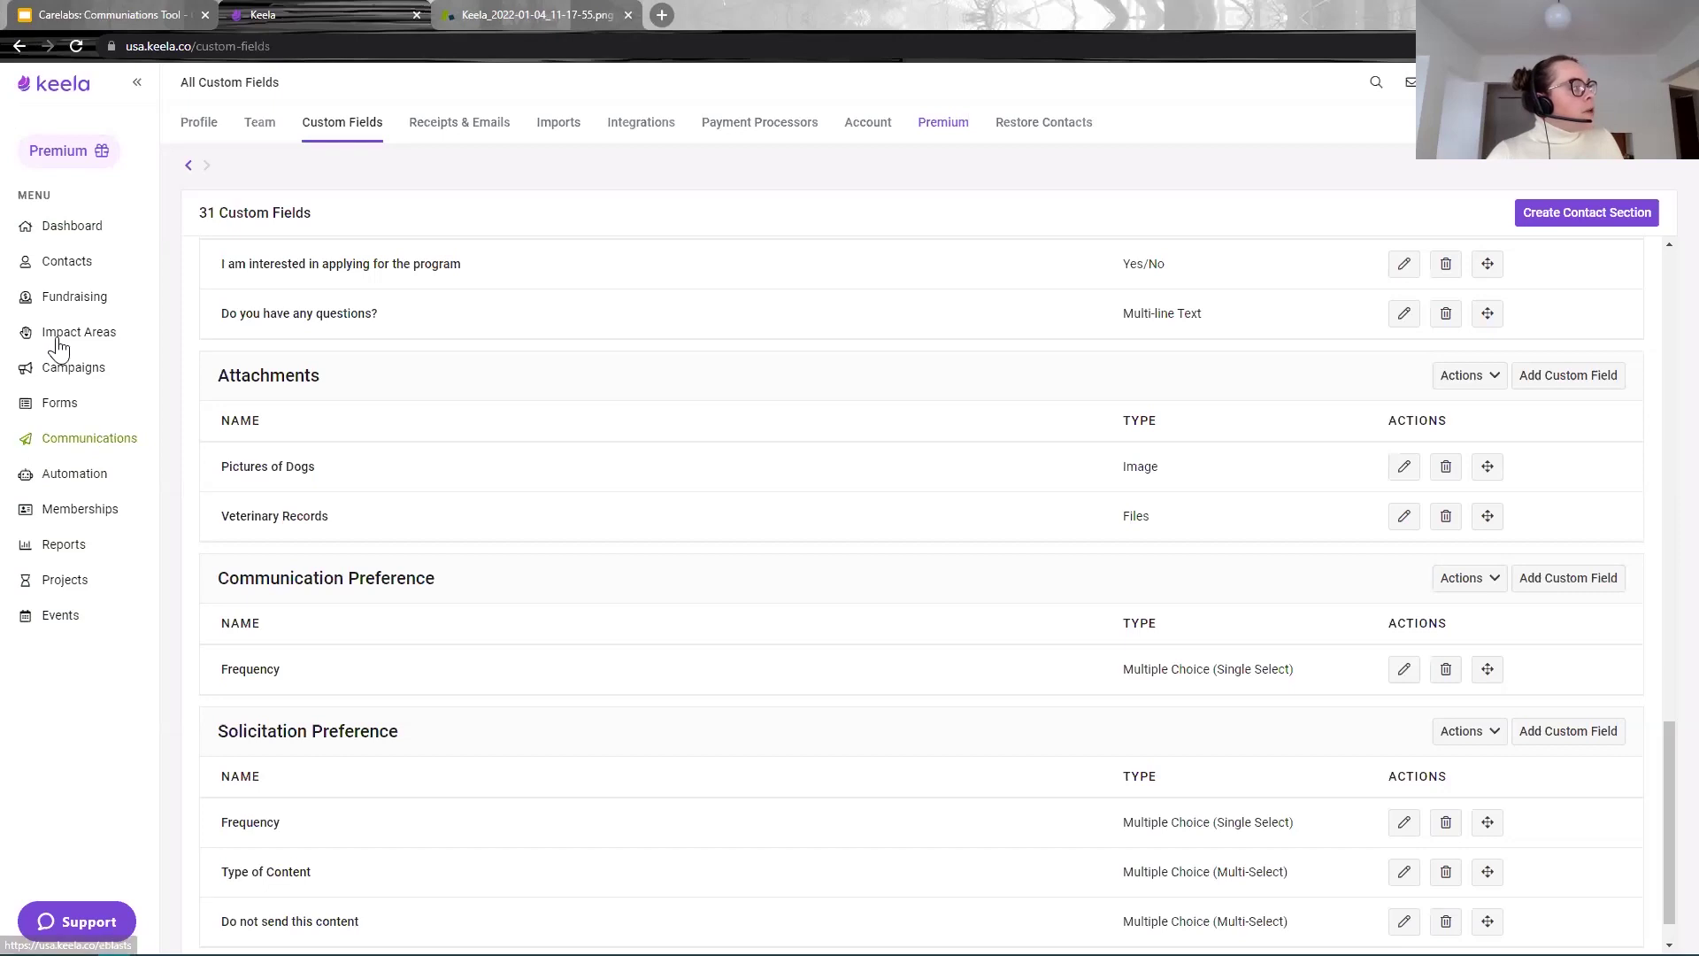
Step: Create an email marketing named "Fundraiser" in the Fundraising category
left_click(93, 445)
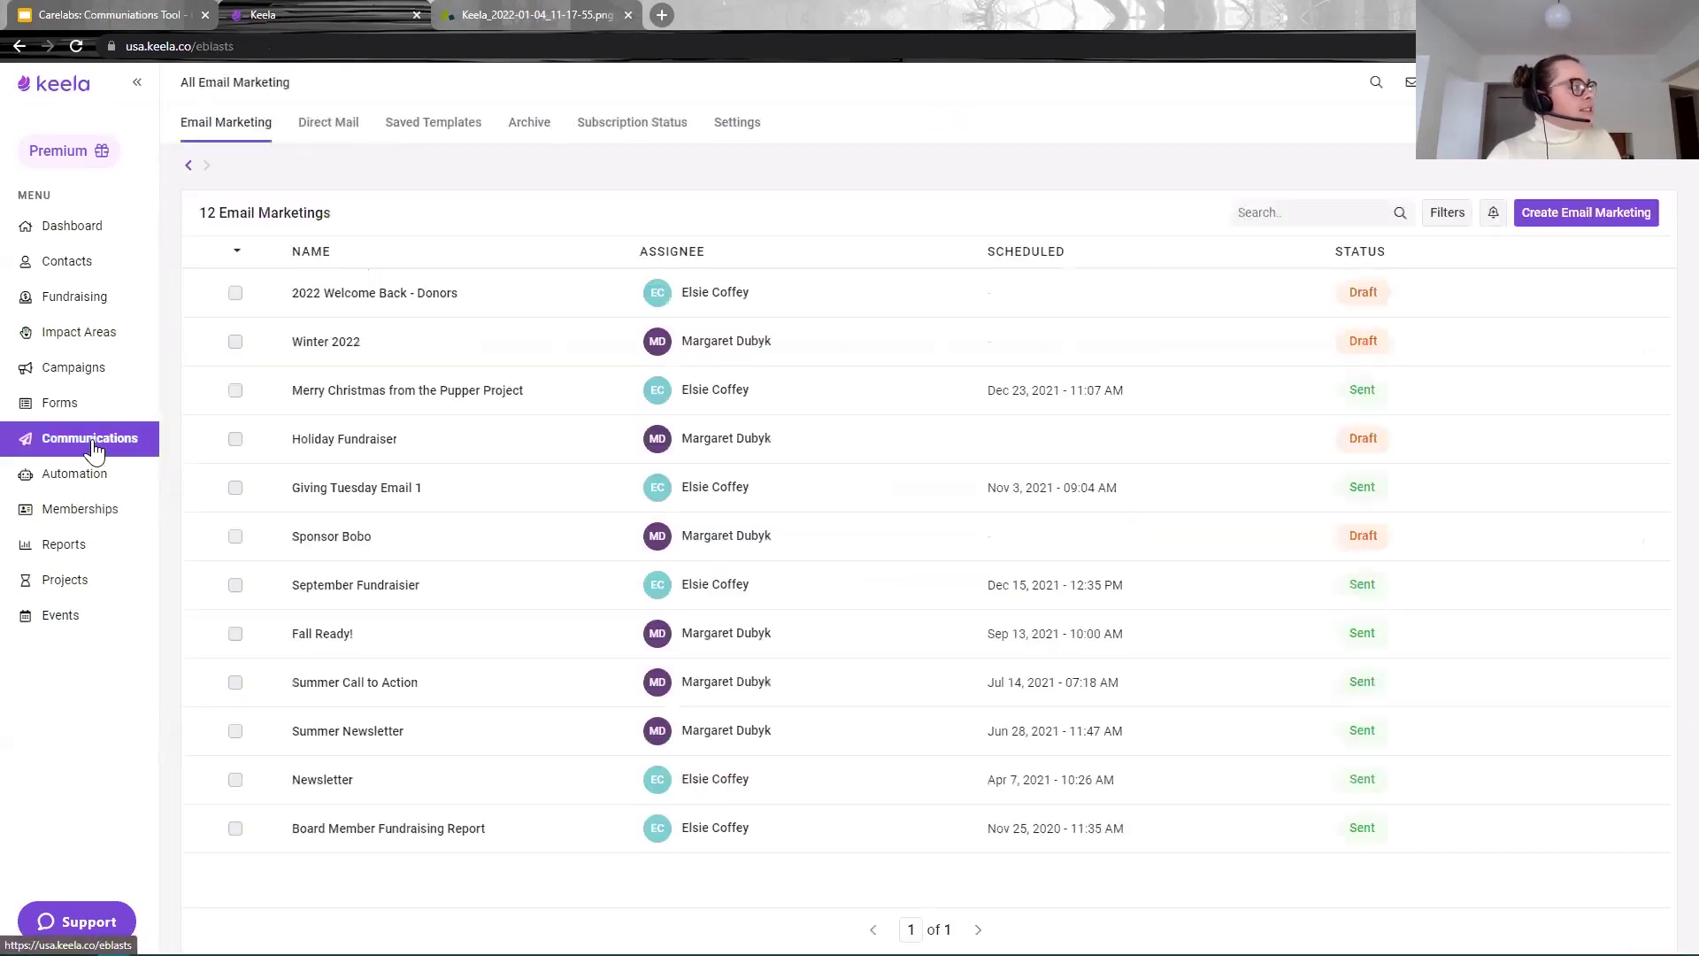
left_click(1611, 212)
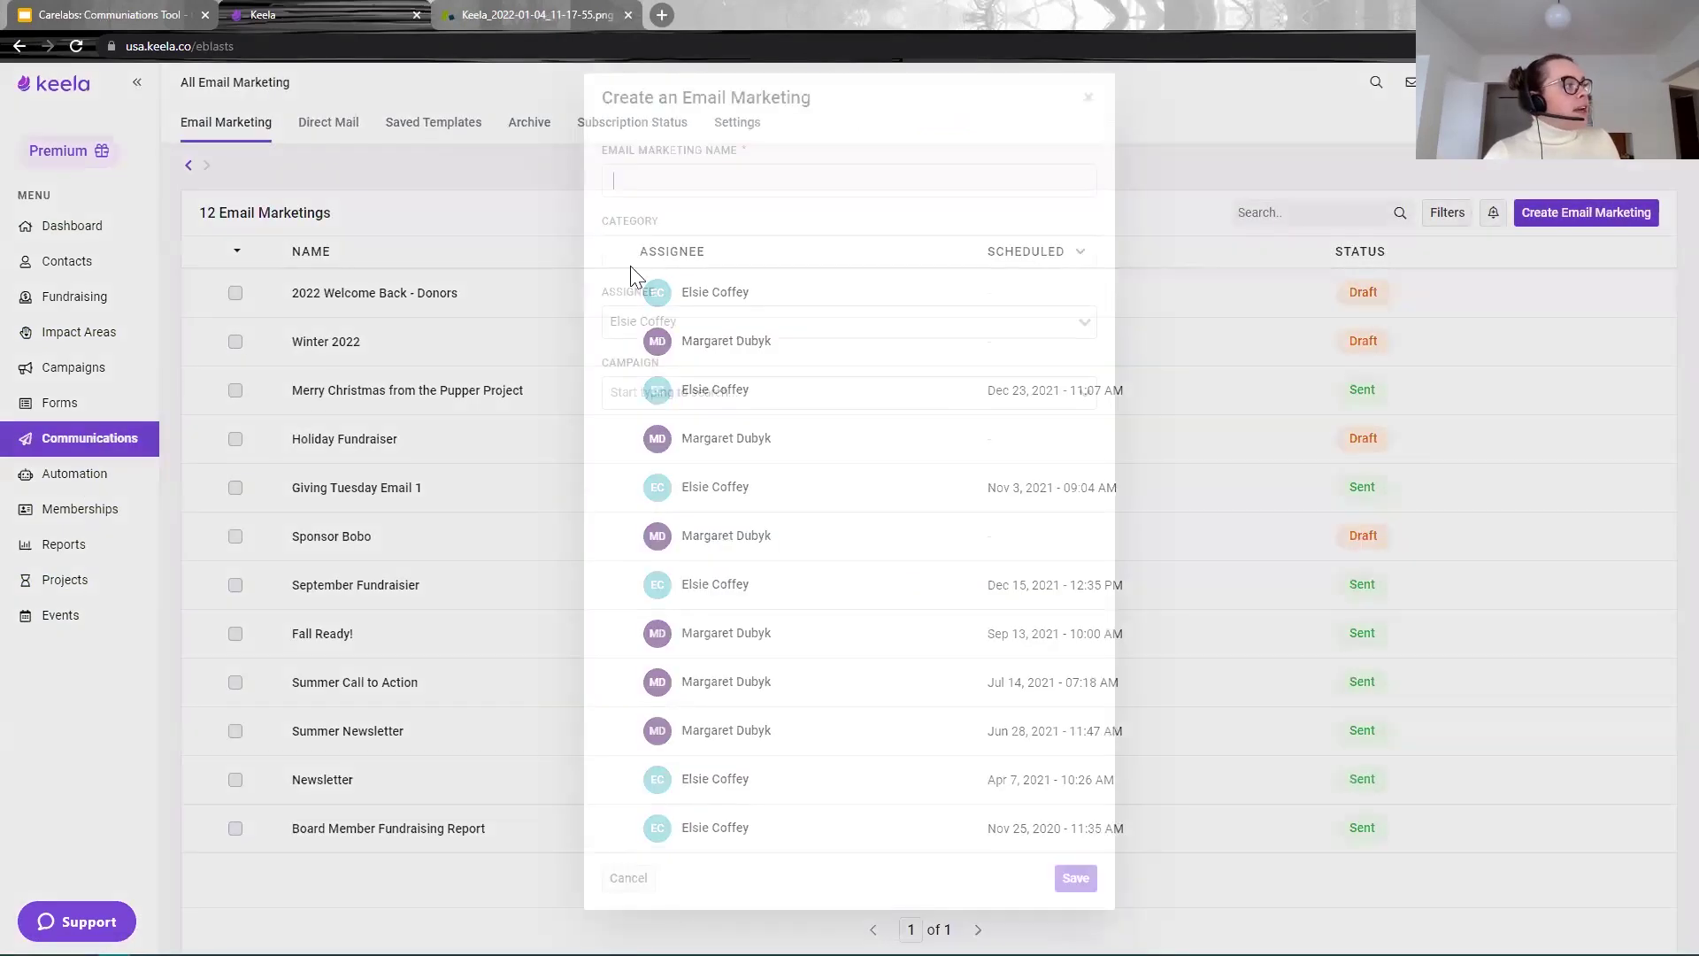
left_click(654, 252)
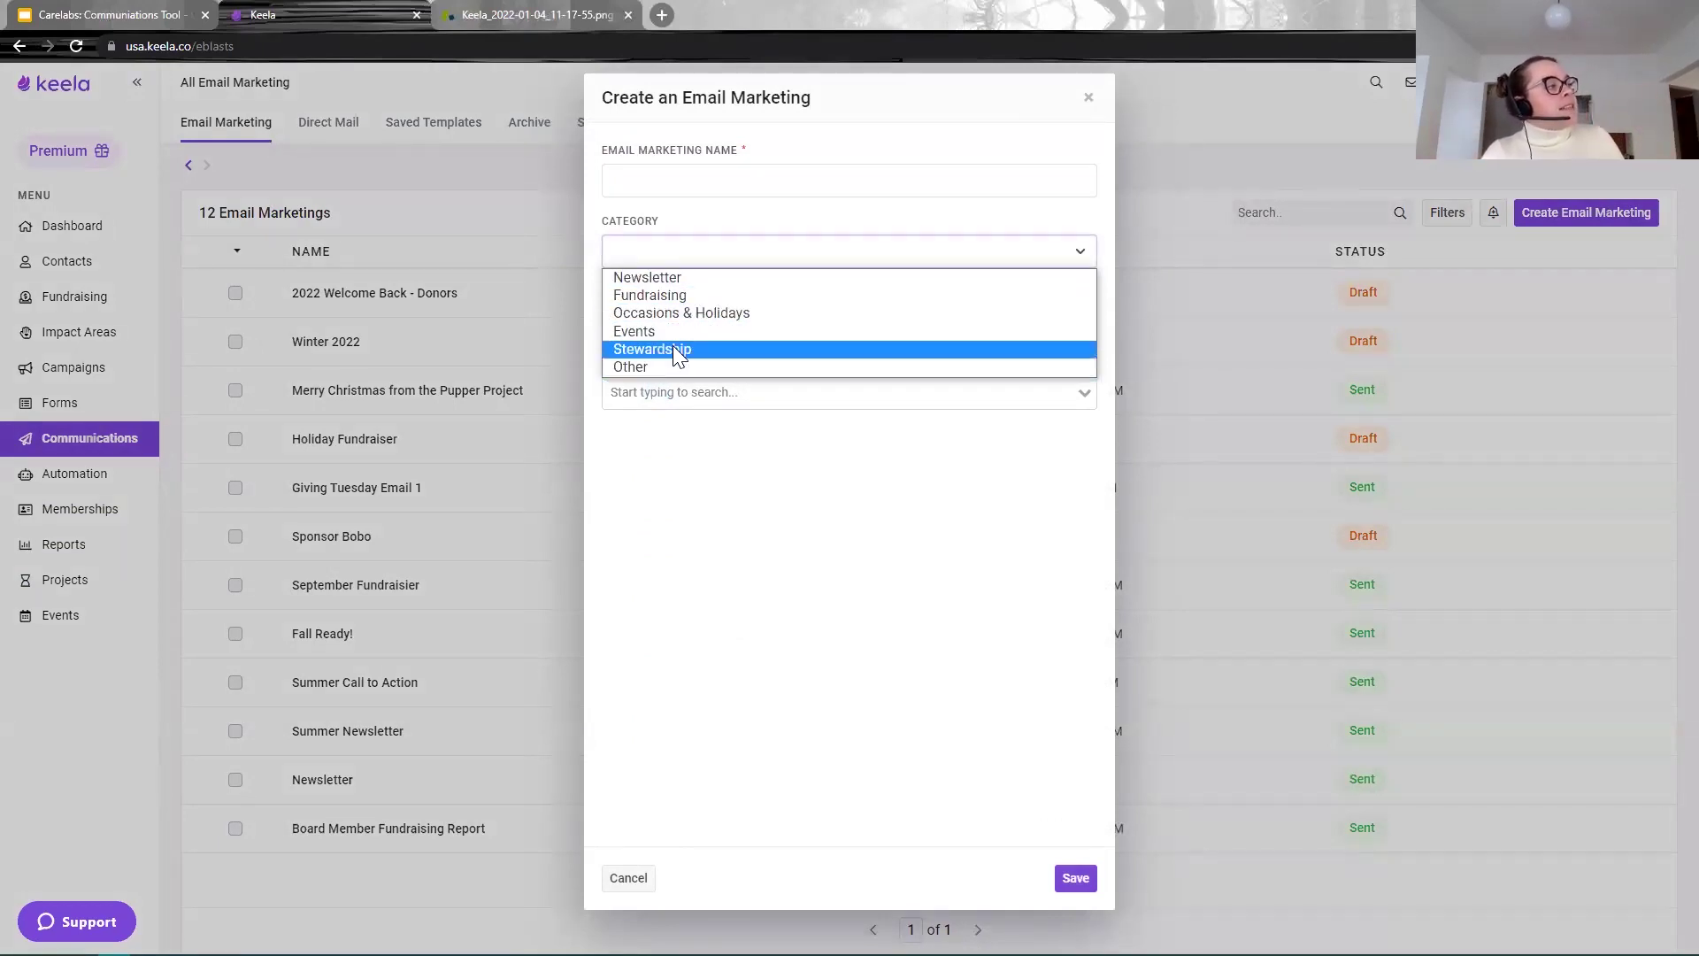
left_click(674, 296)
left_click(1082, 877)
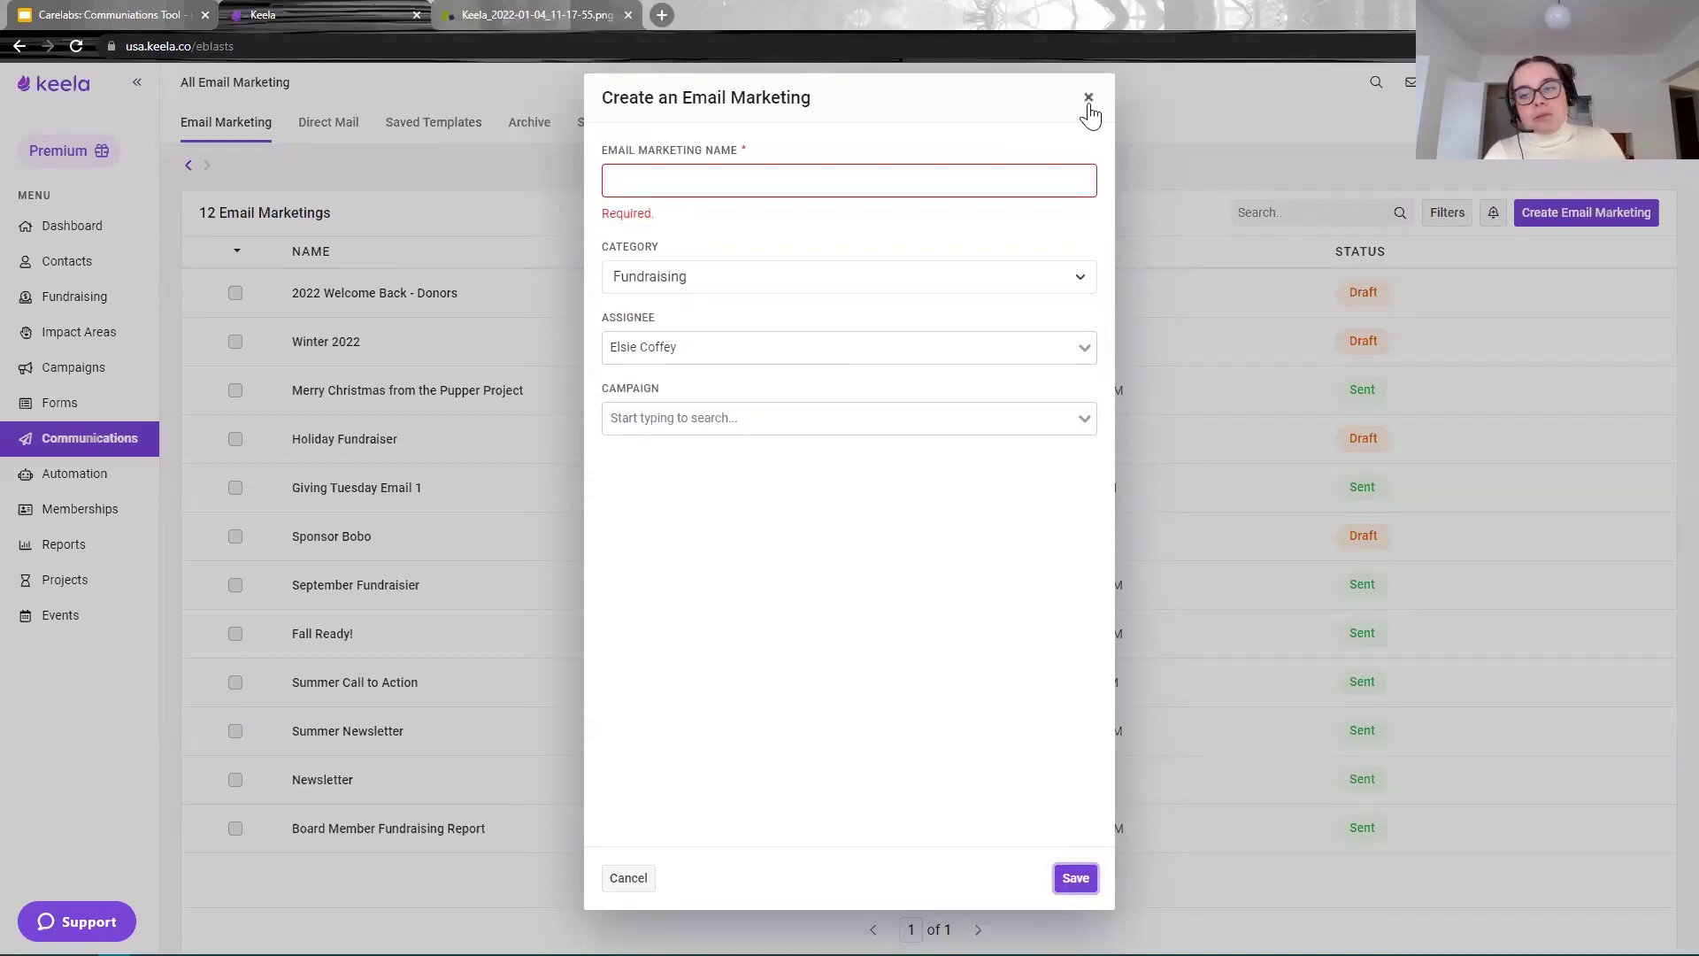
left_click(866, 175)
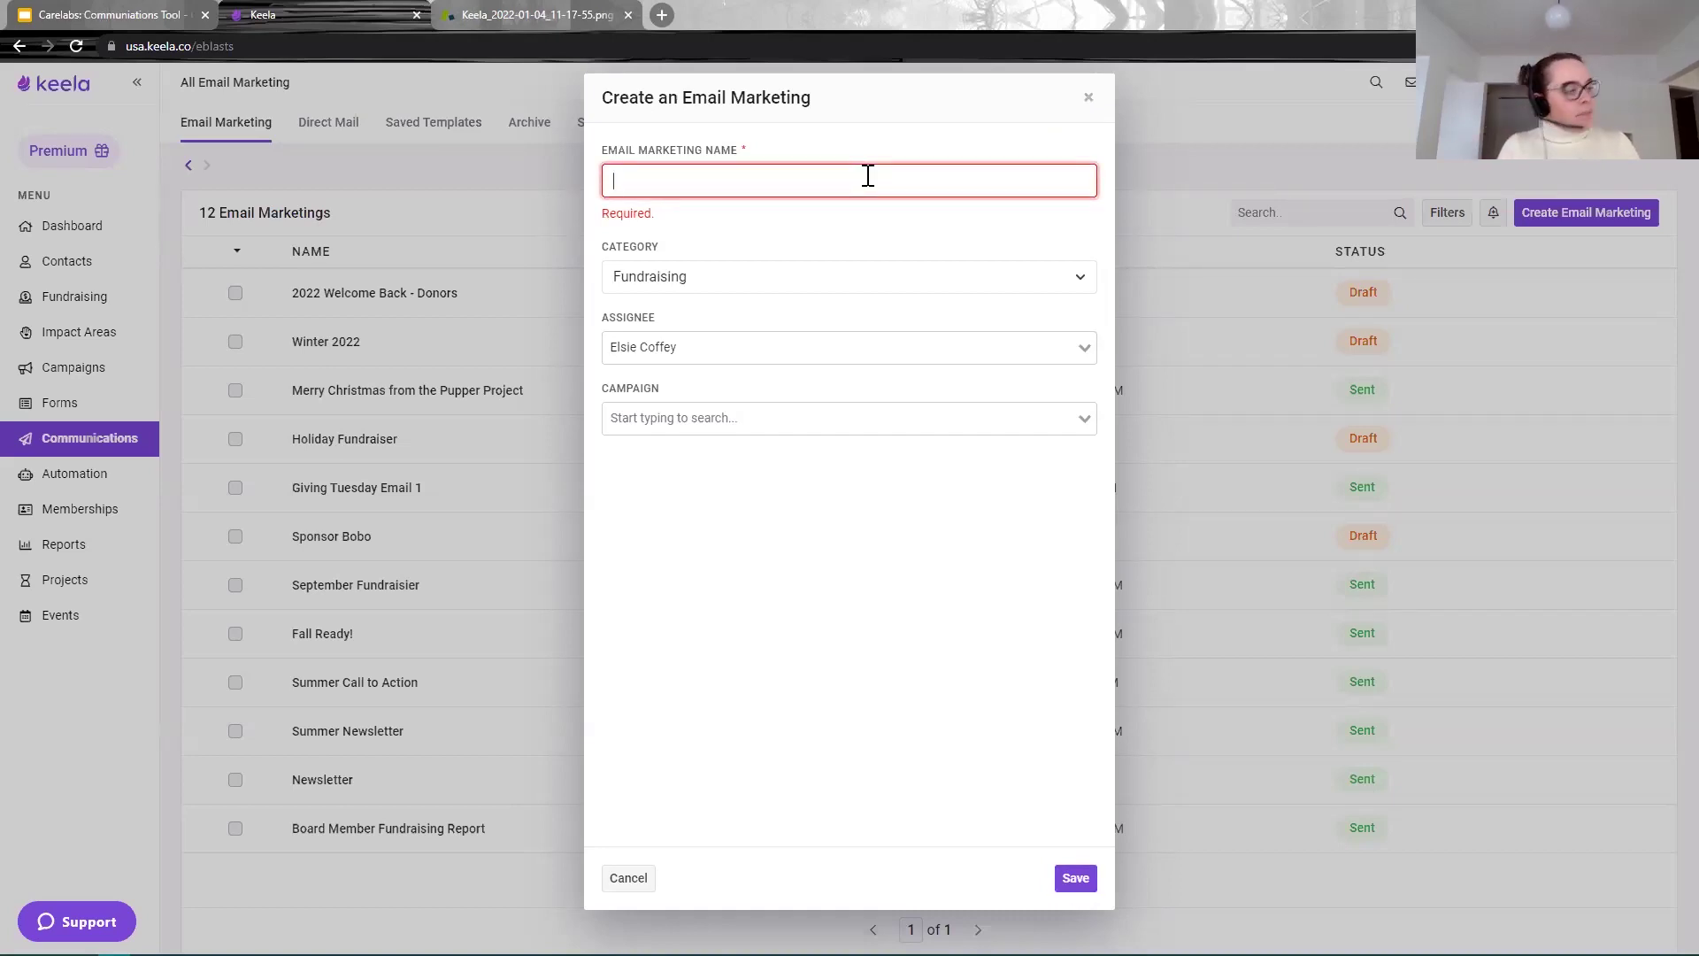
type("Fundraiser")
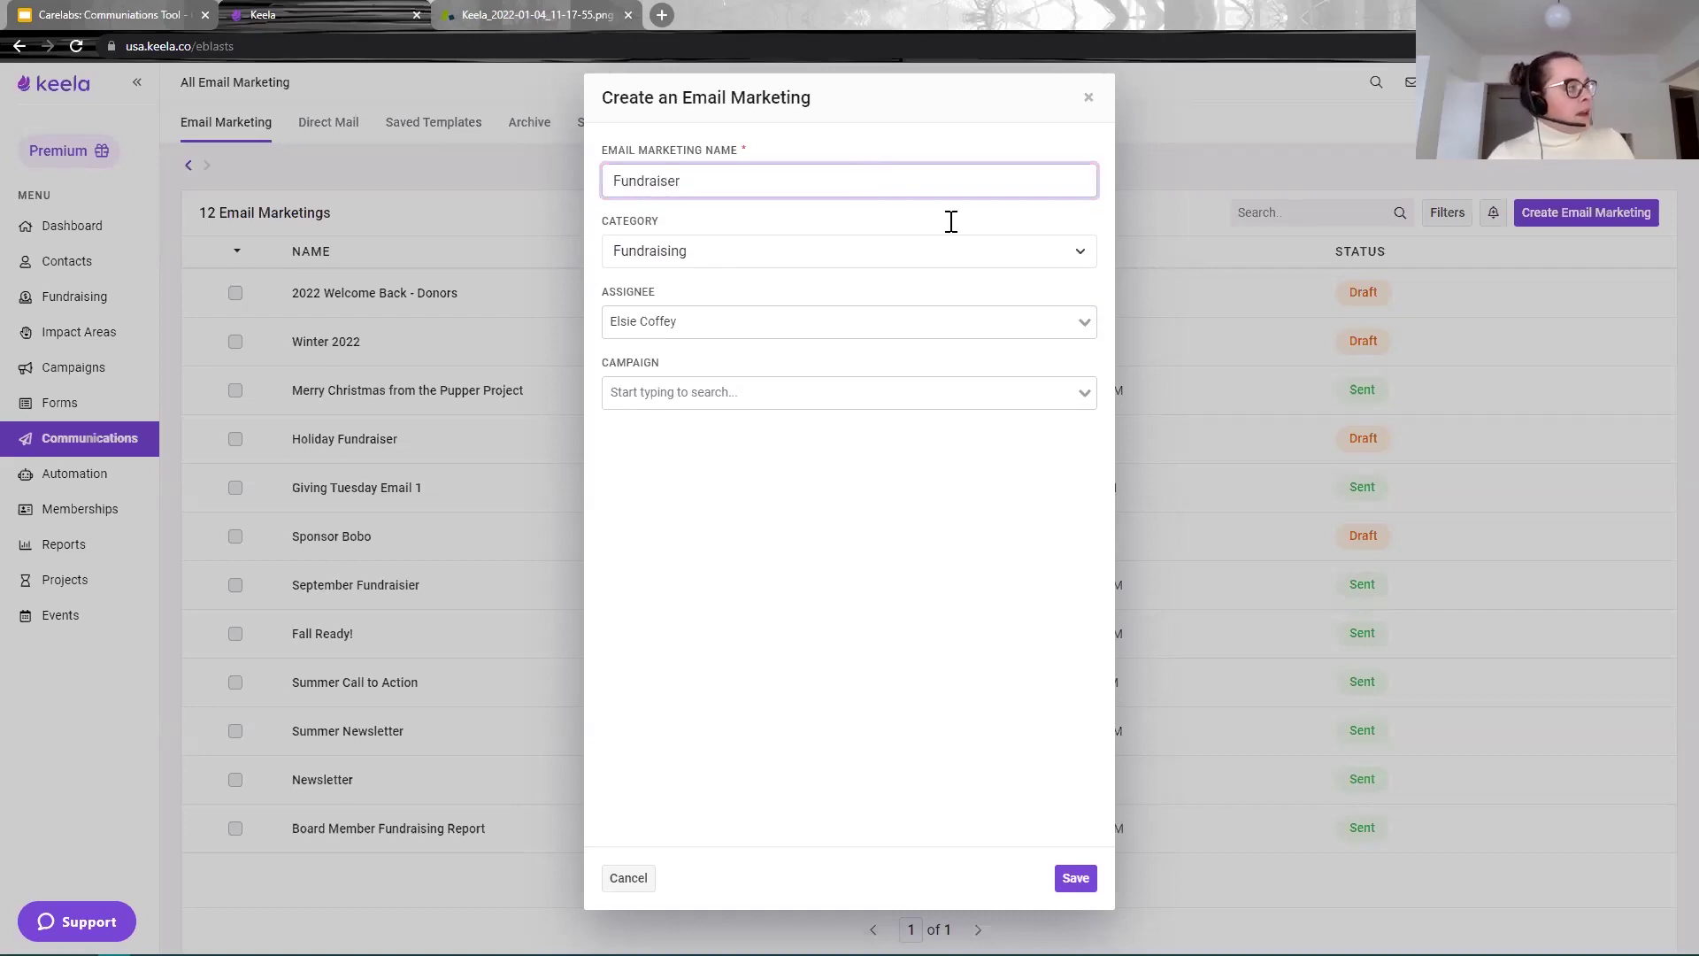
left_click(1076, 880)
Step: Start a new recipient segment named "Subscribers (minus no Fundraiser)" for the Fundraiser email
left_click(1584, 363)
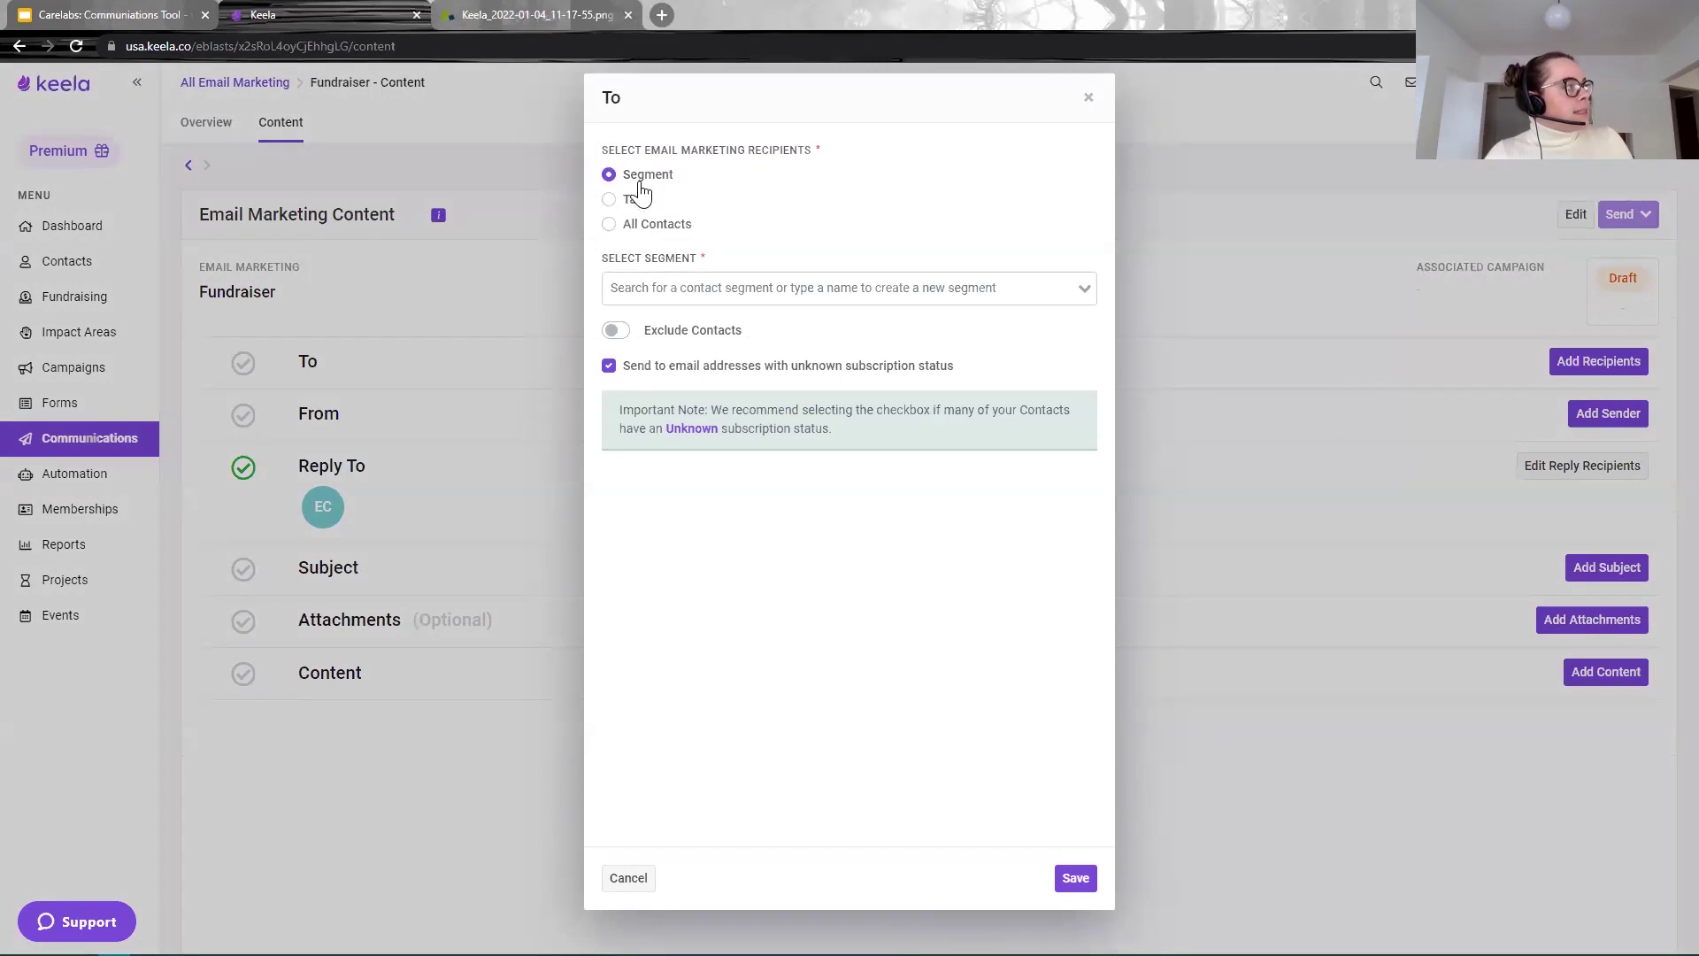
left_click(655, 292)
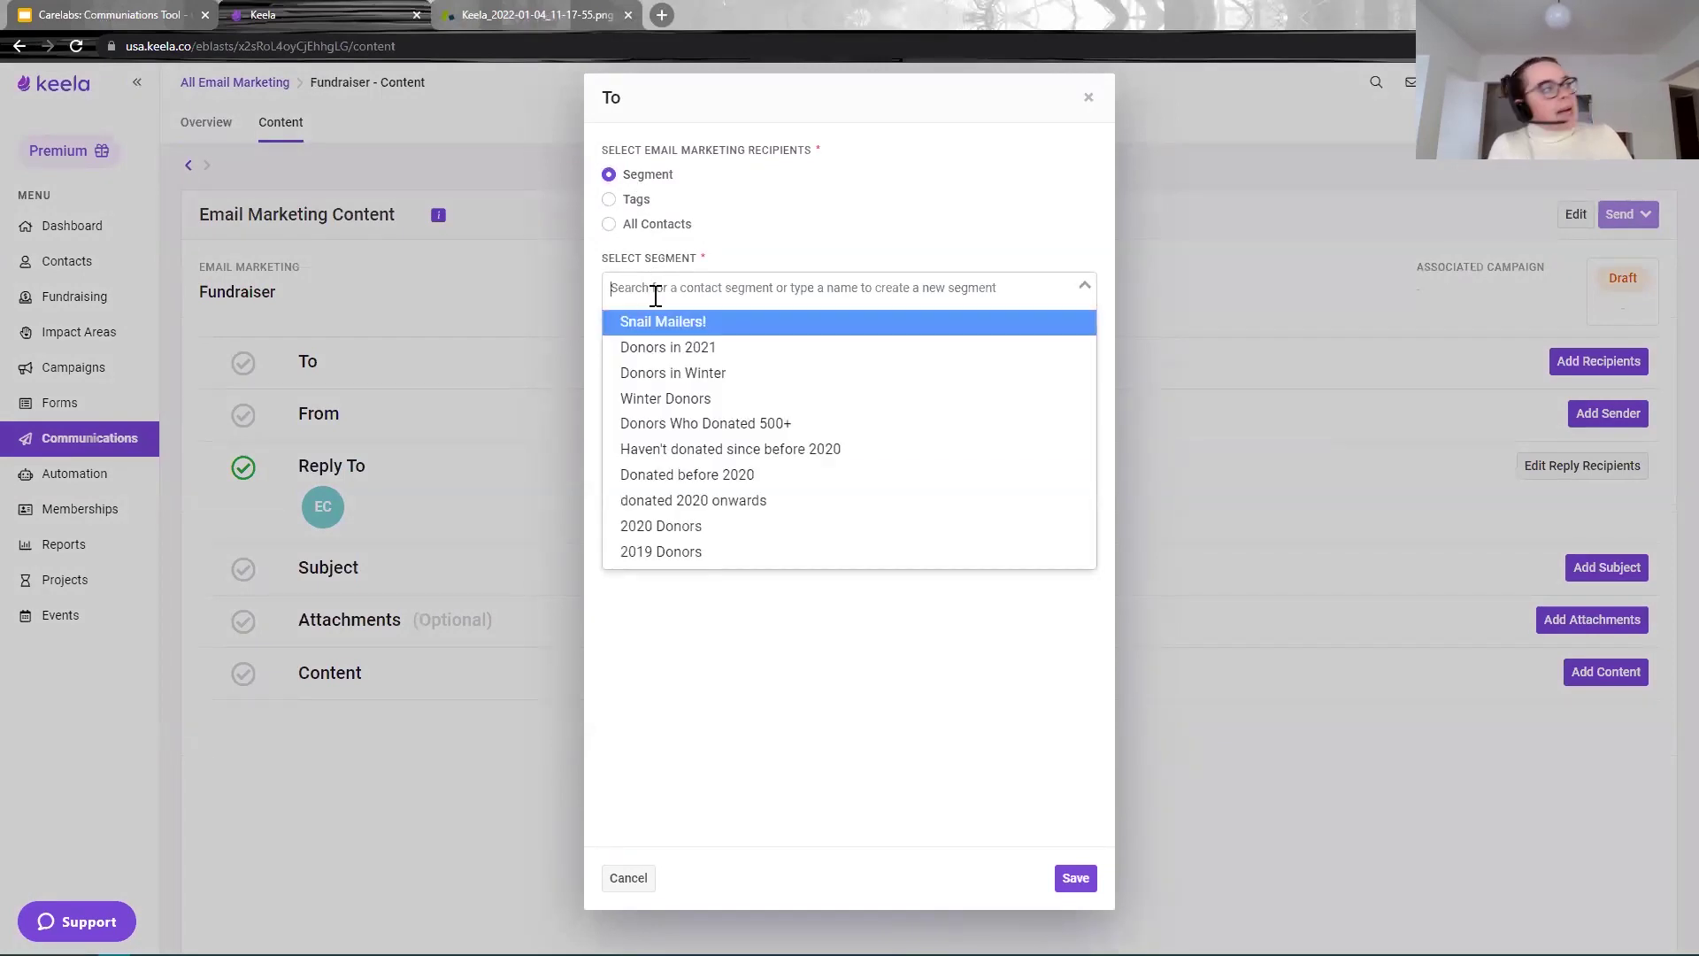
type("Sub")
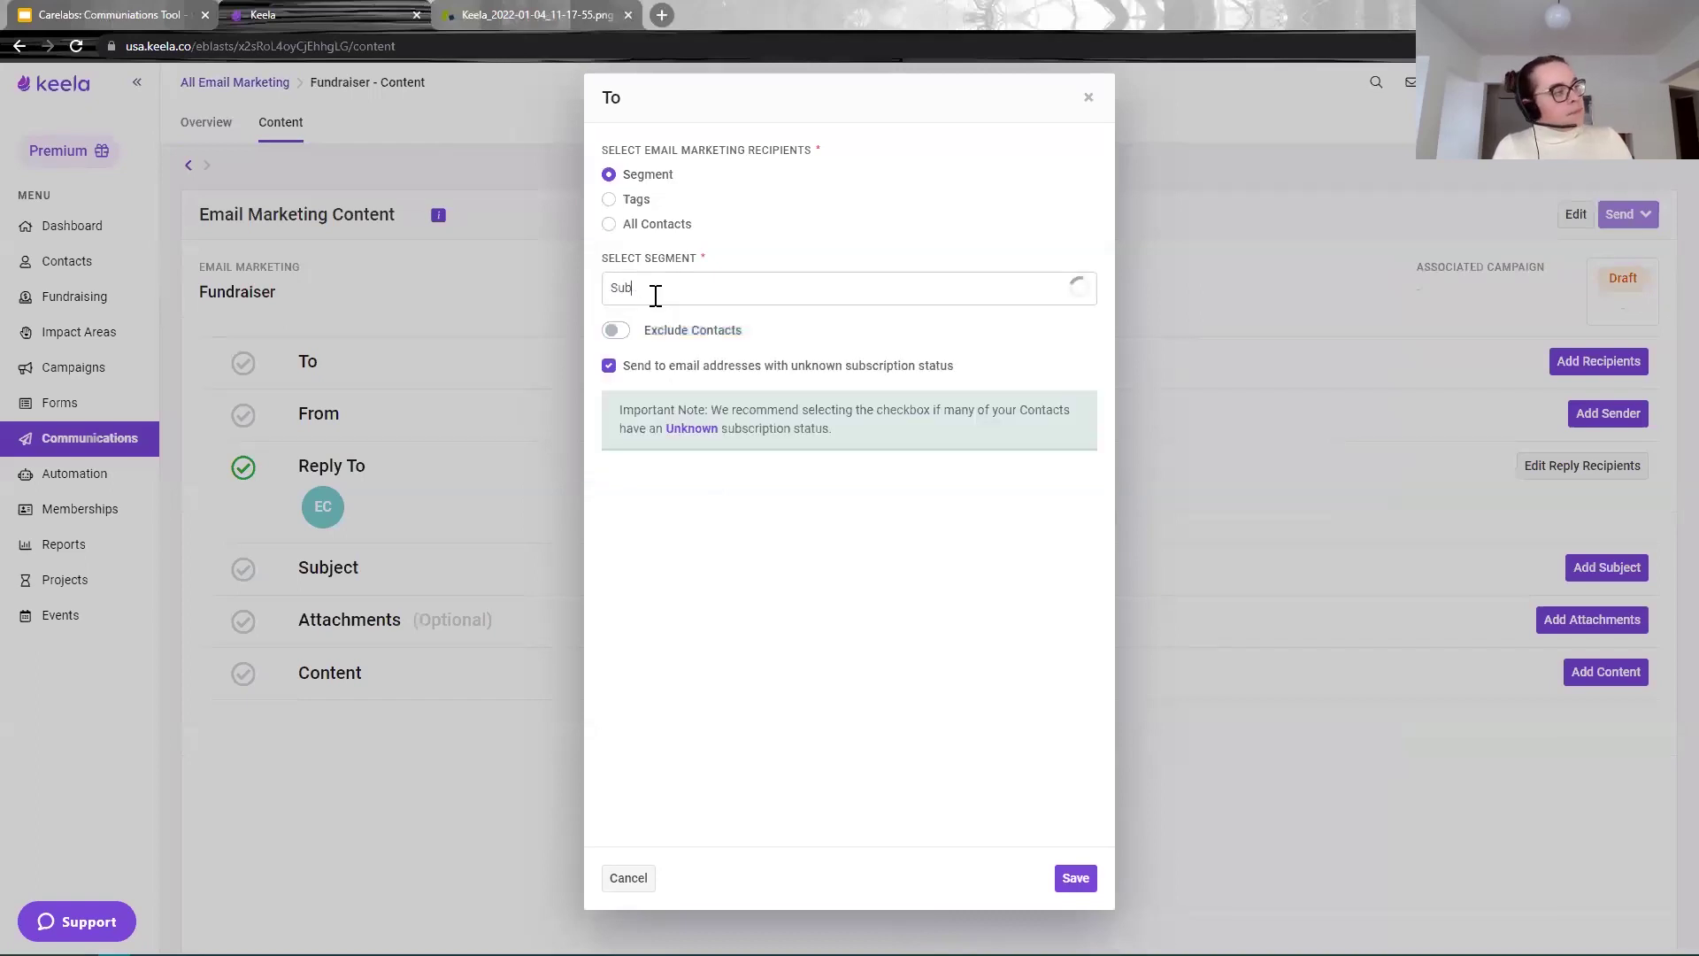
type("scribers (minus no Fundraiser")
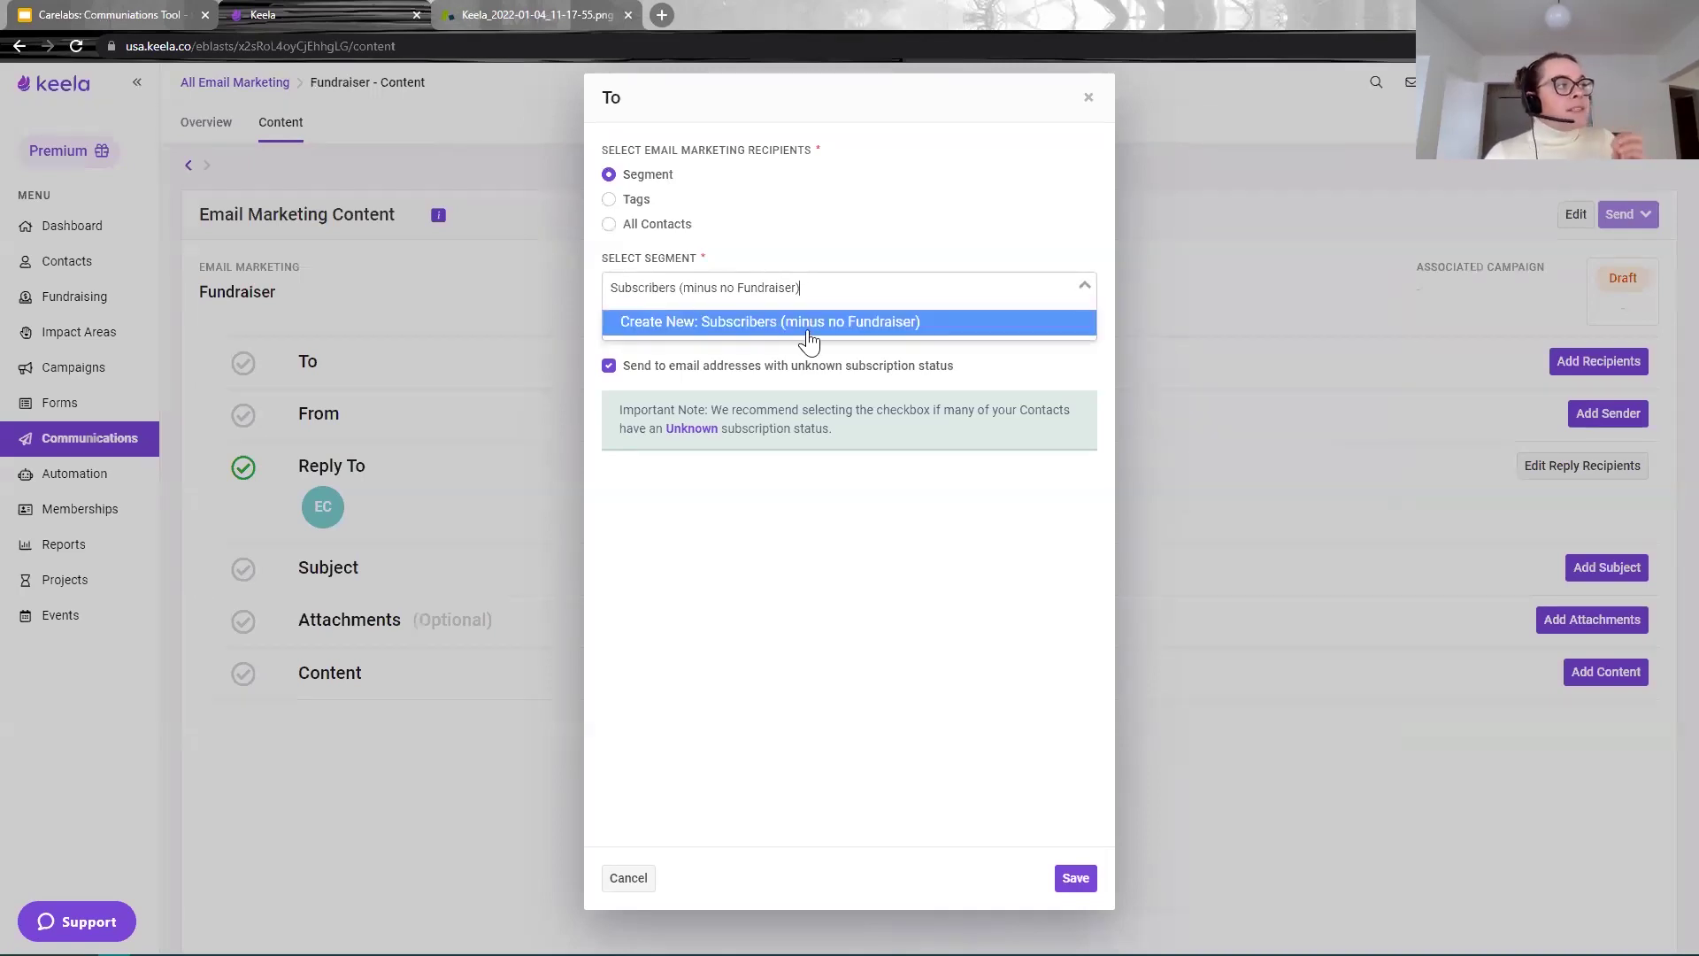
left_click(814, 322)
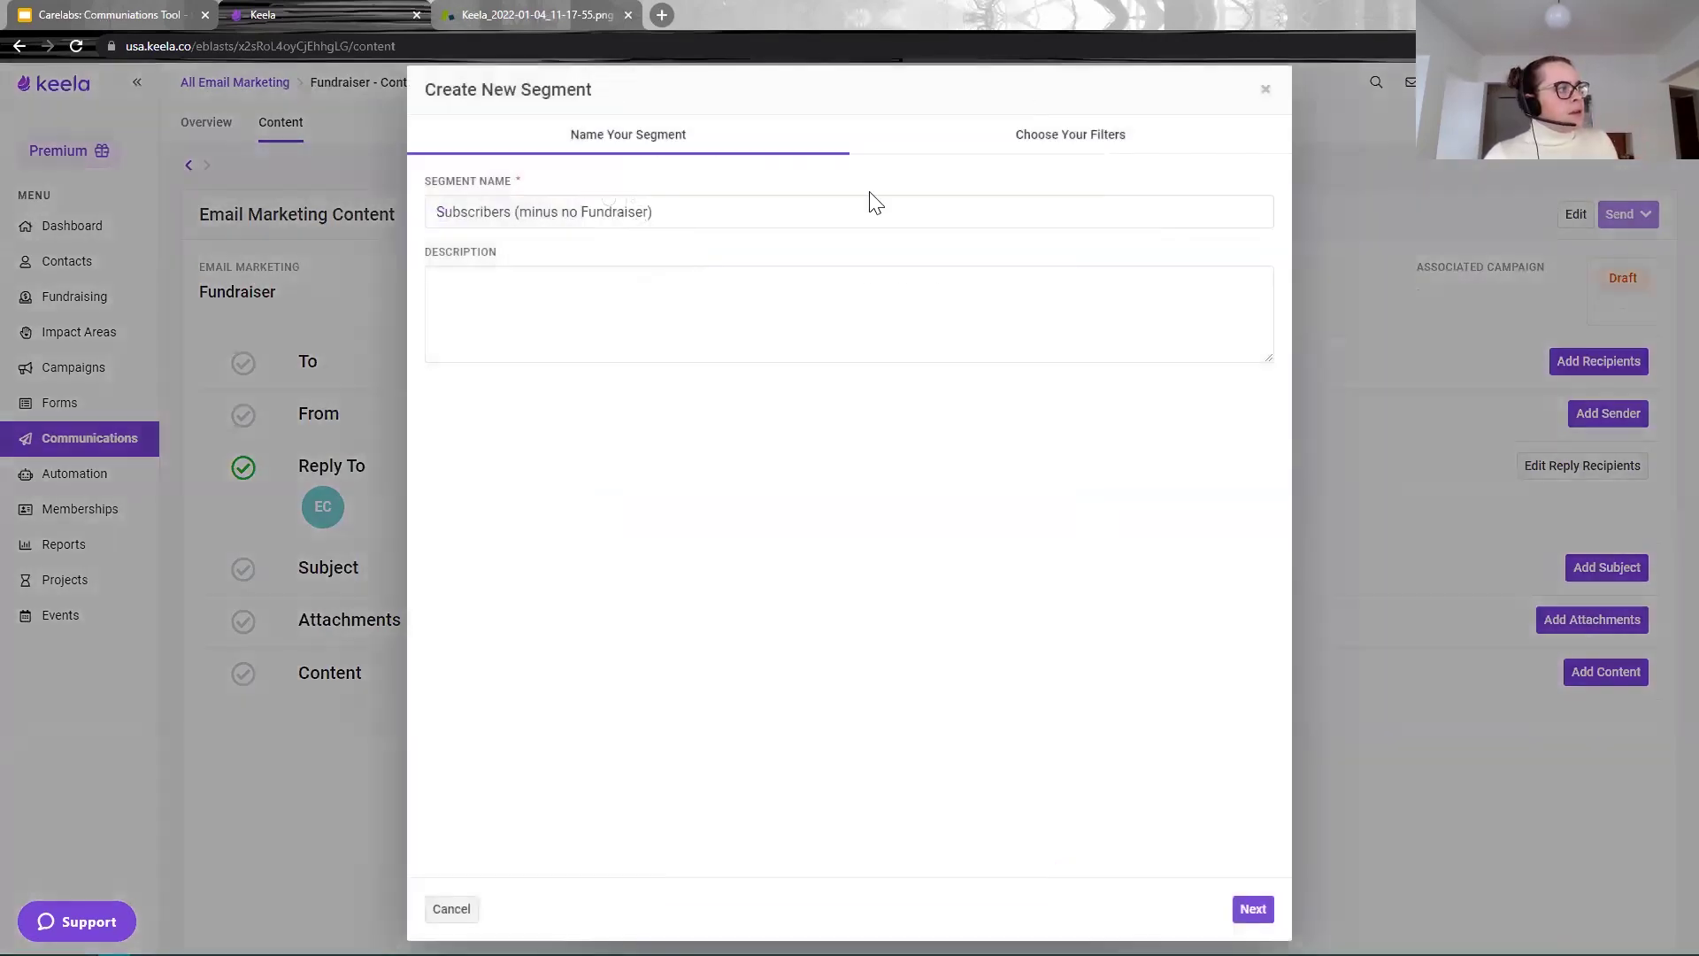
Step: Add a segment filter for Email Subscription Status containing any of Opted In and Unknown
left_click(1094, 138)
left_click(553, 295)
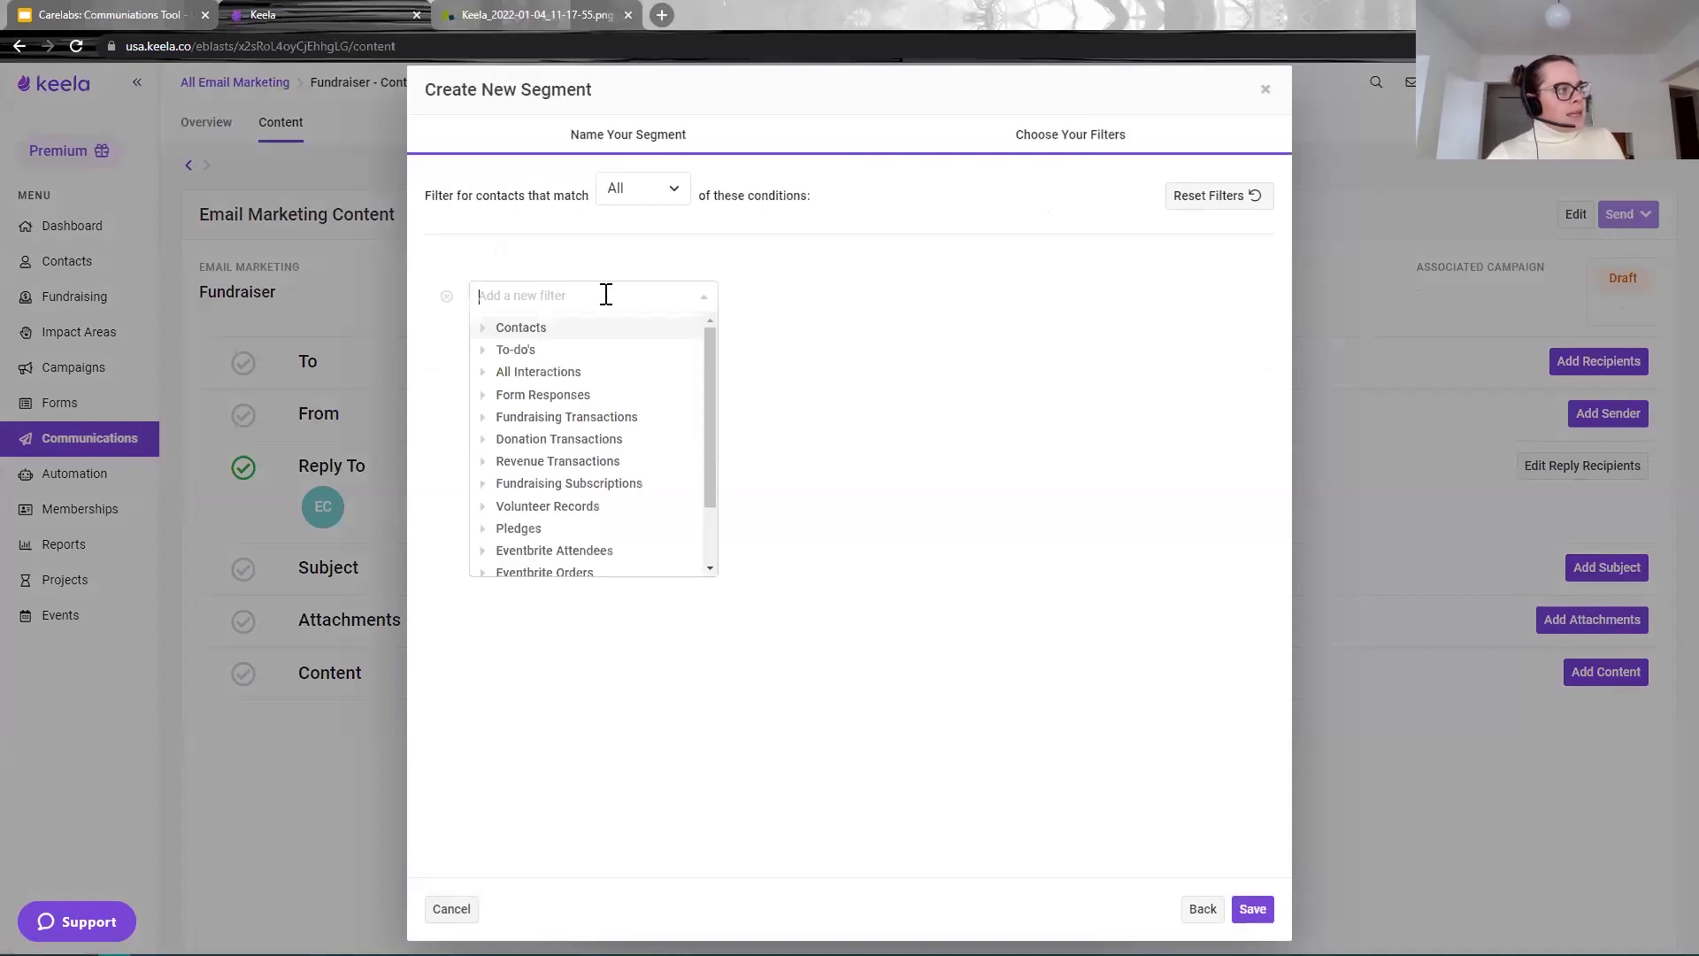
type("email sub")
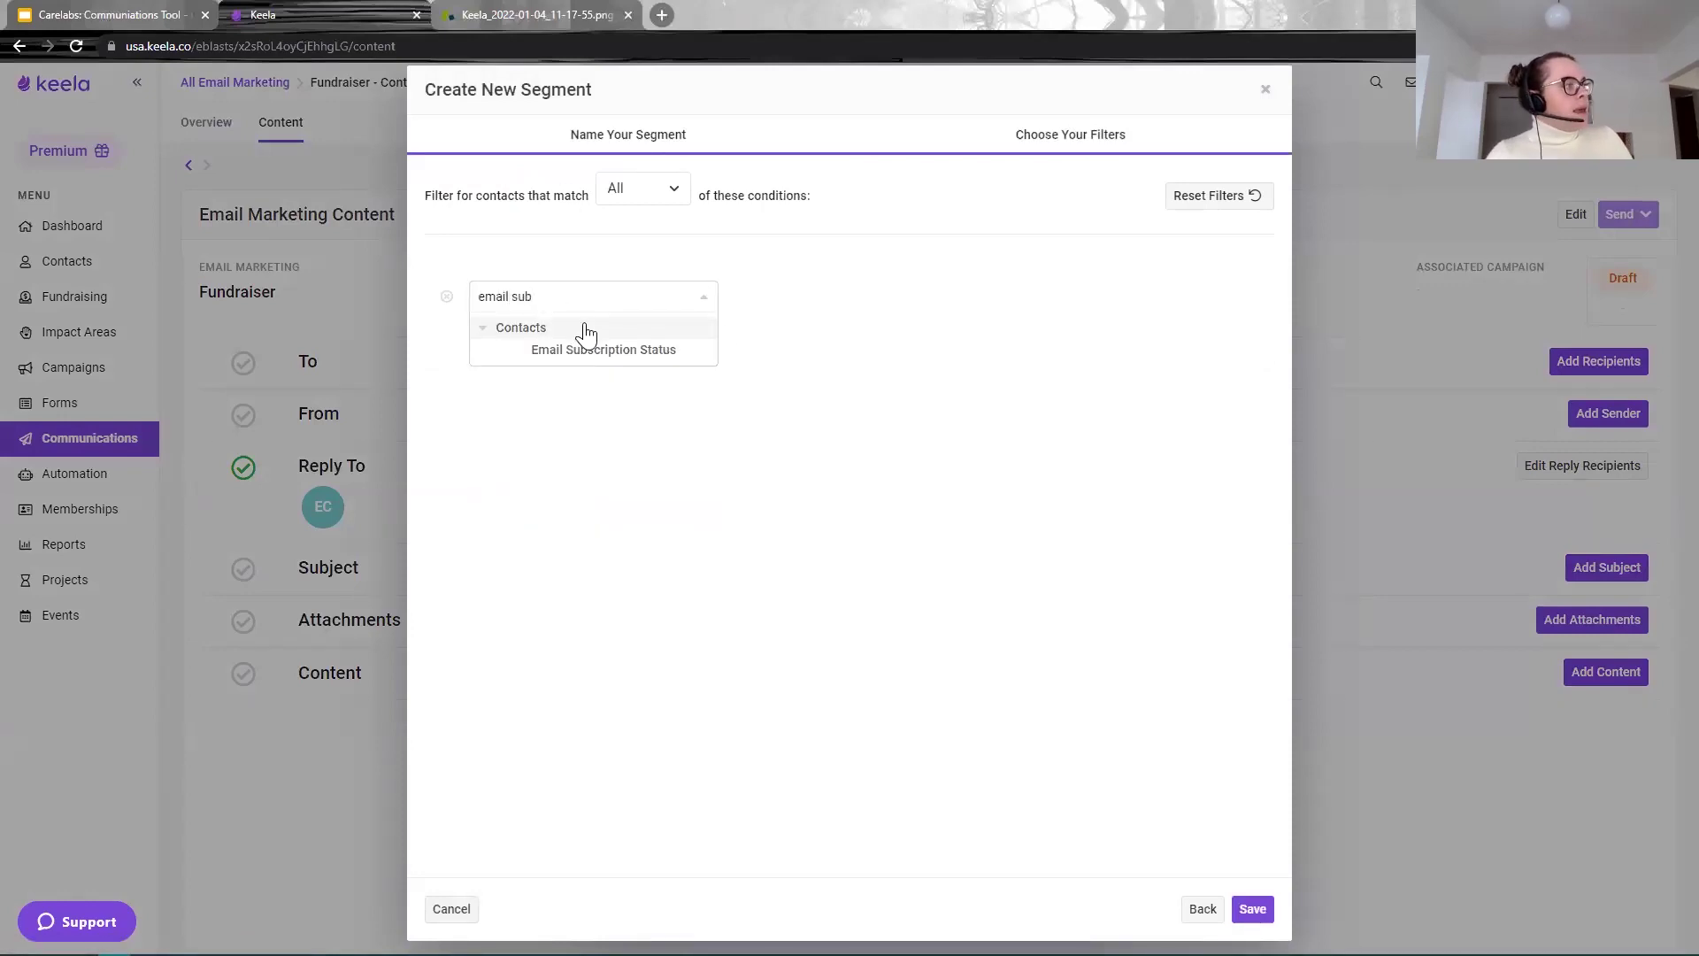
left_click(604, 350)
left_click(1089, 321)
left_click(1066, 313)
left_click(1060, 327)
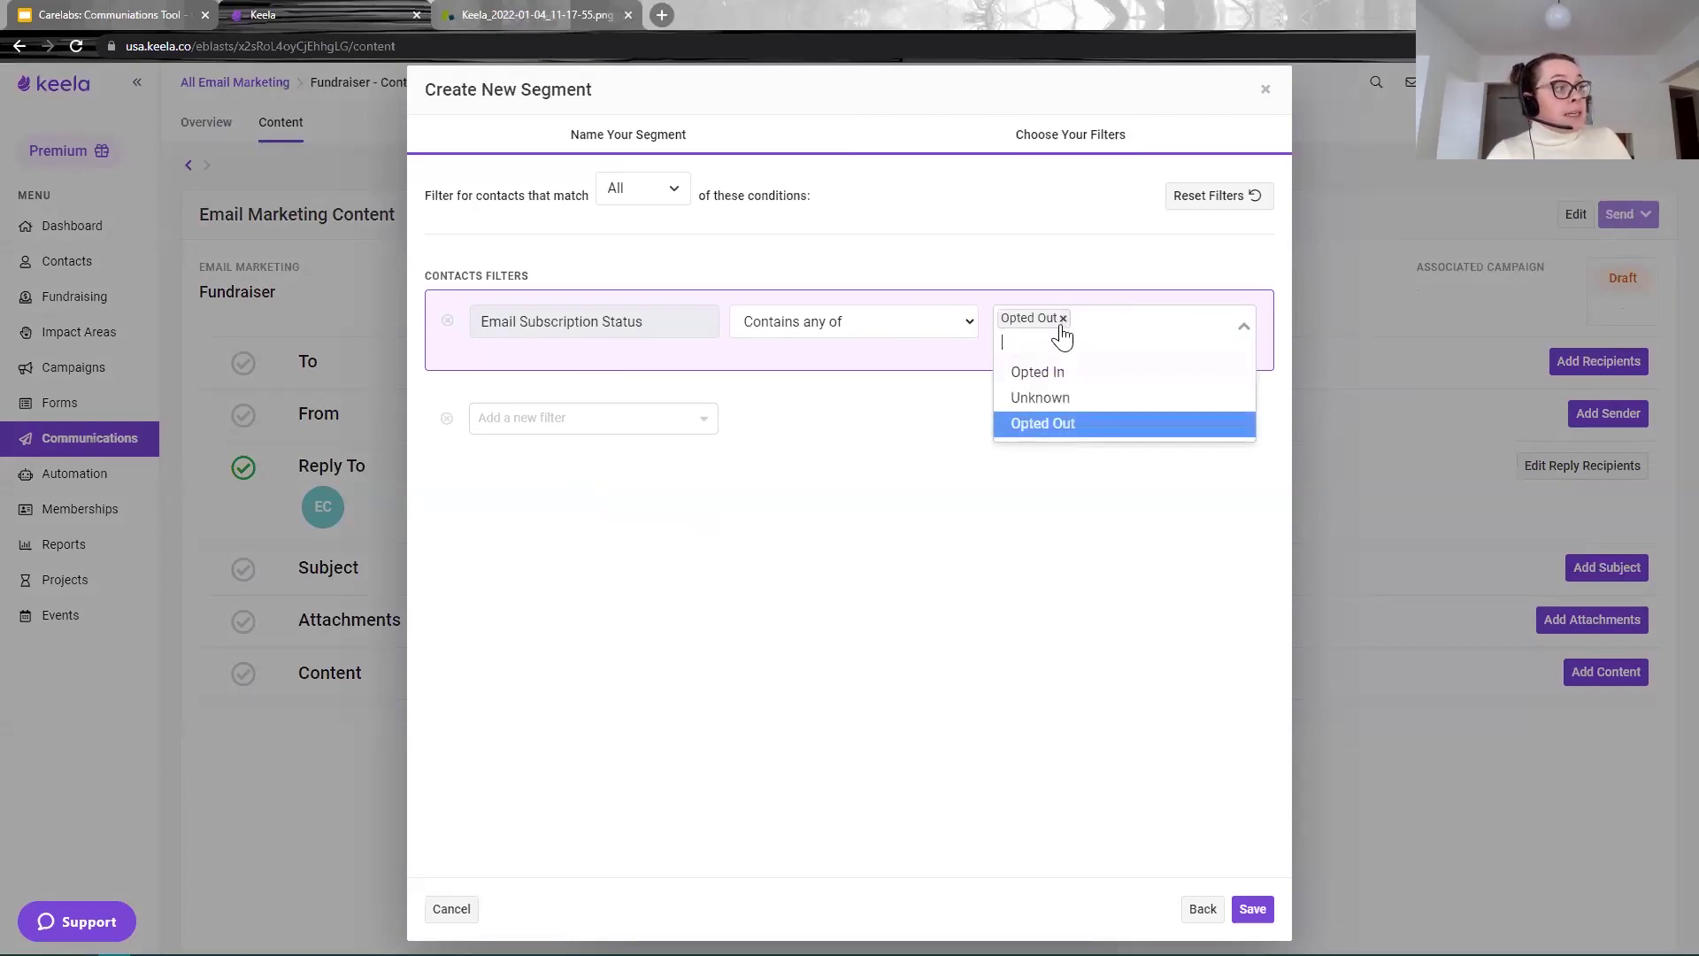
left_click(1061, 356)
left_click(1062, 383)
left_click(1058, 434)
Step: Add a custom field filter where "Do not send this content" does not contain any of Fundraising, and save the segment
left_click(526, 407)
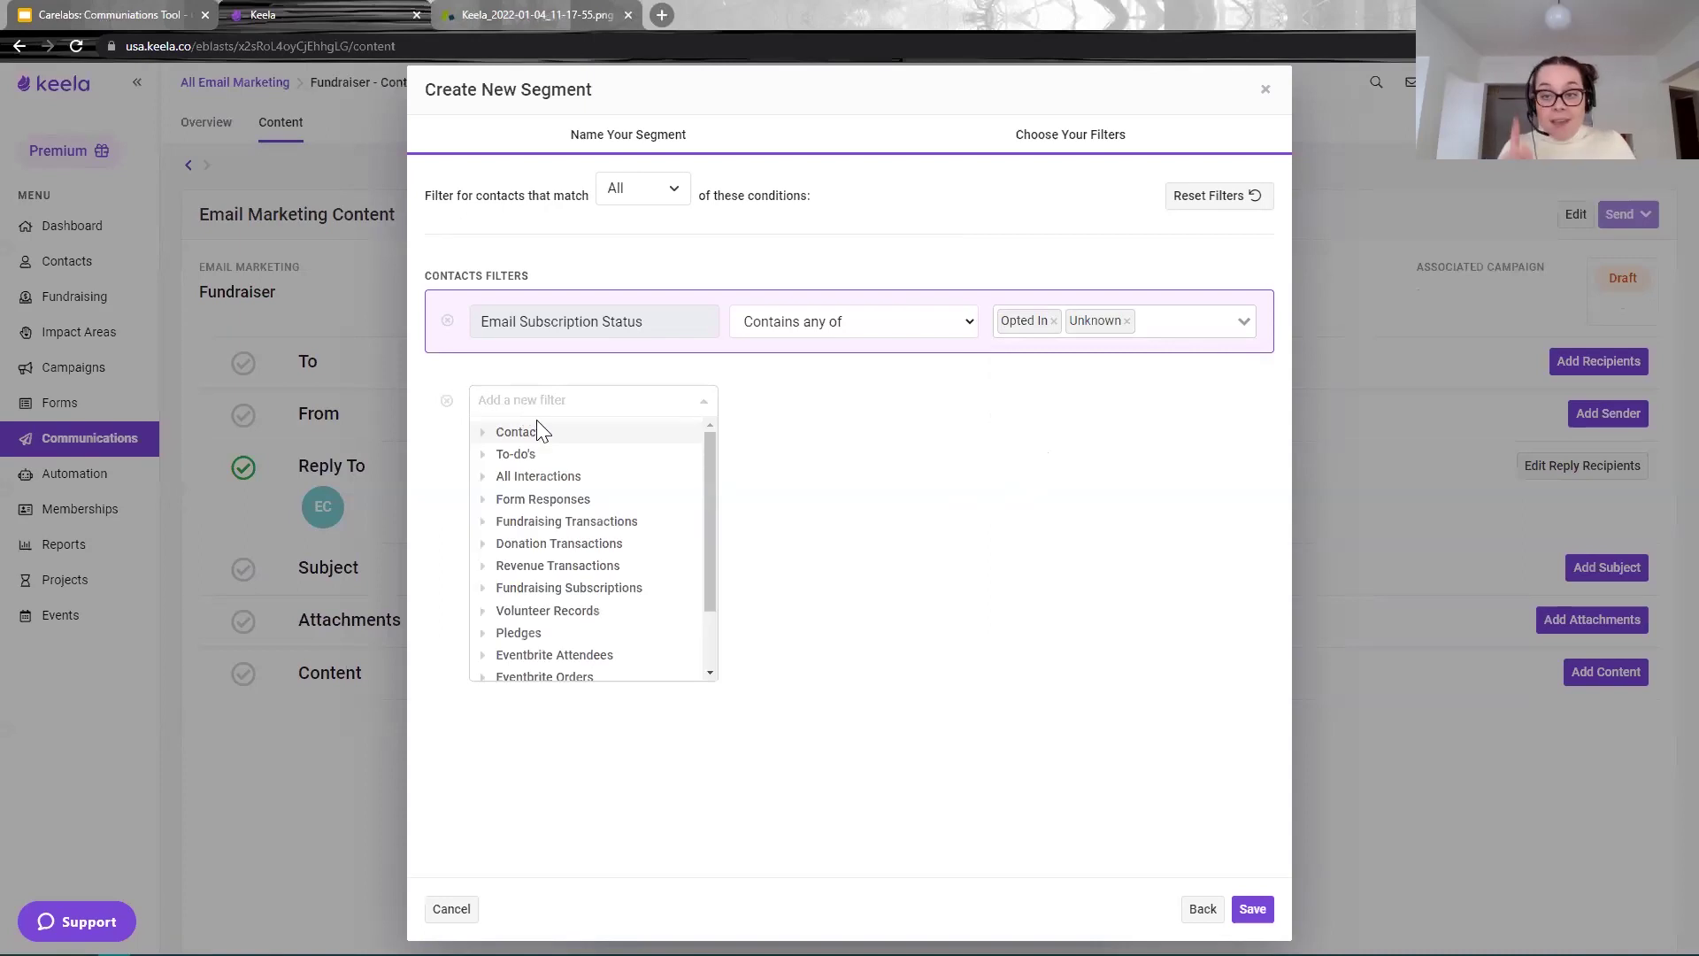
type("custom field")
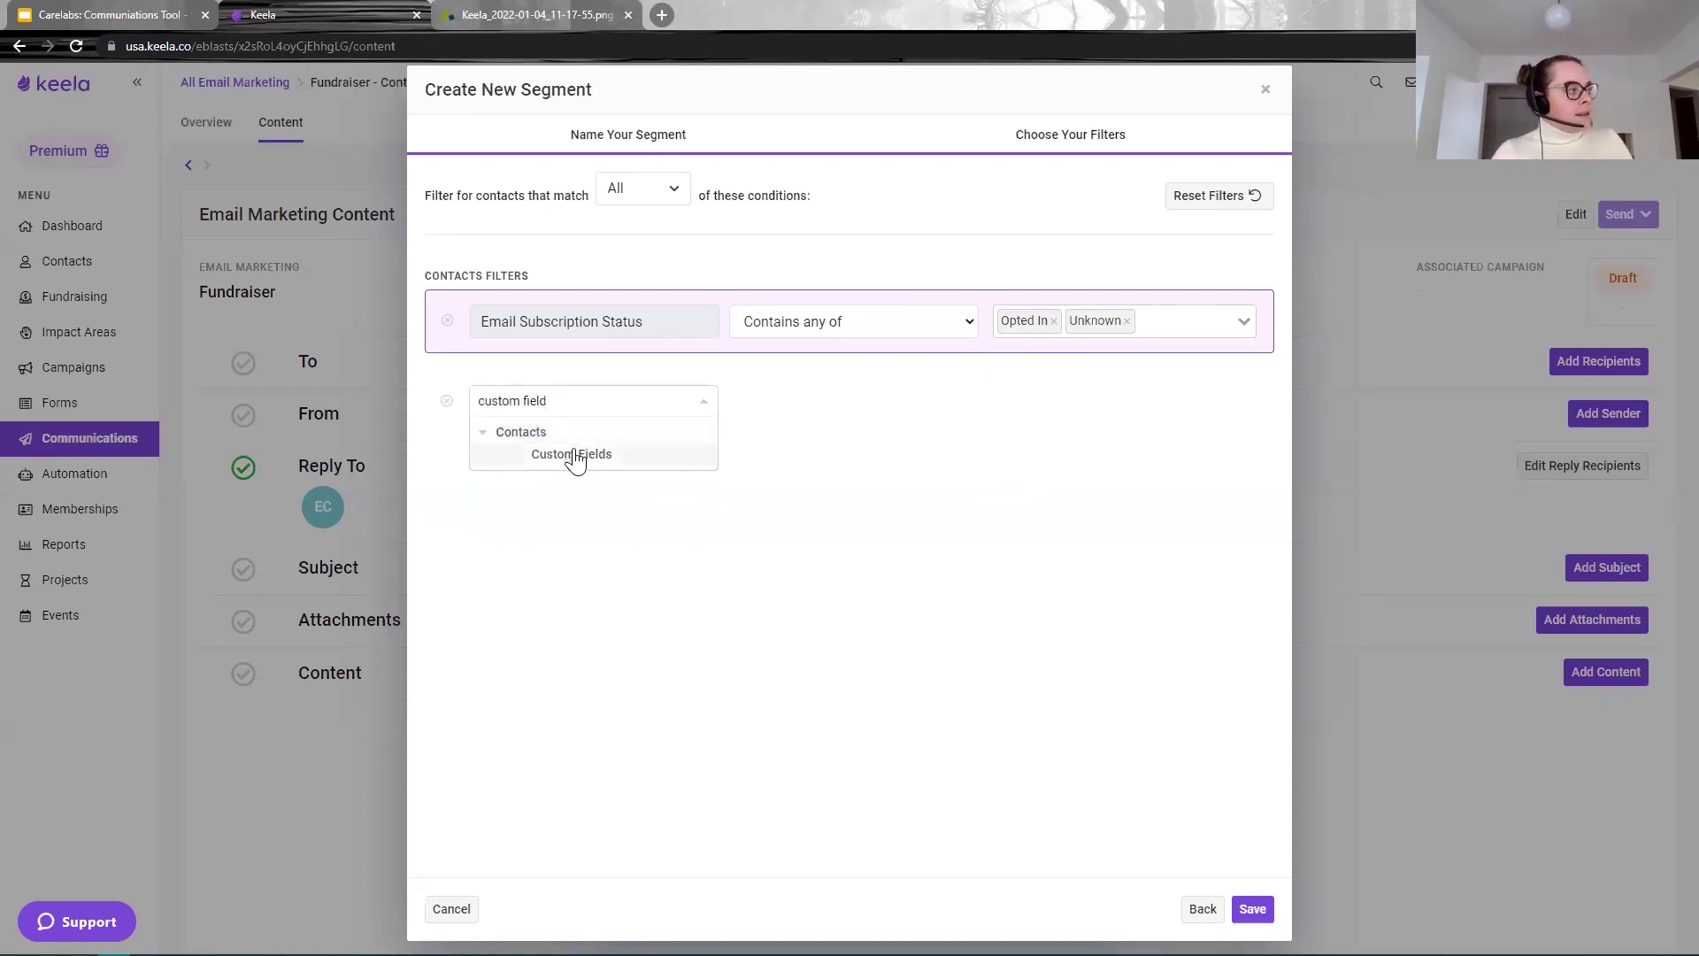
left_click(570, 455)
left_click(837, 400)
scroll(885, 584, "down", 5)
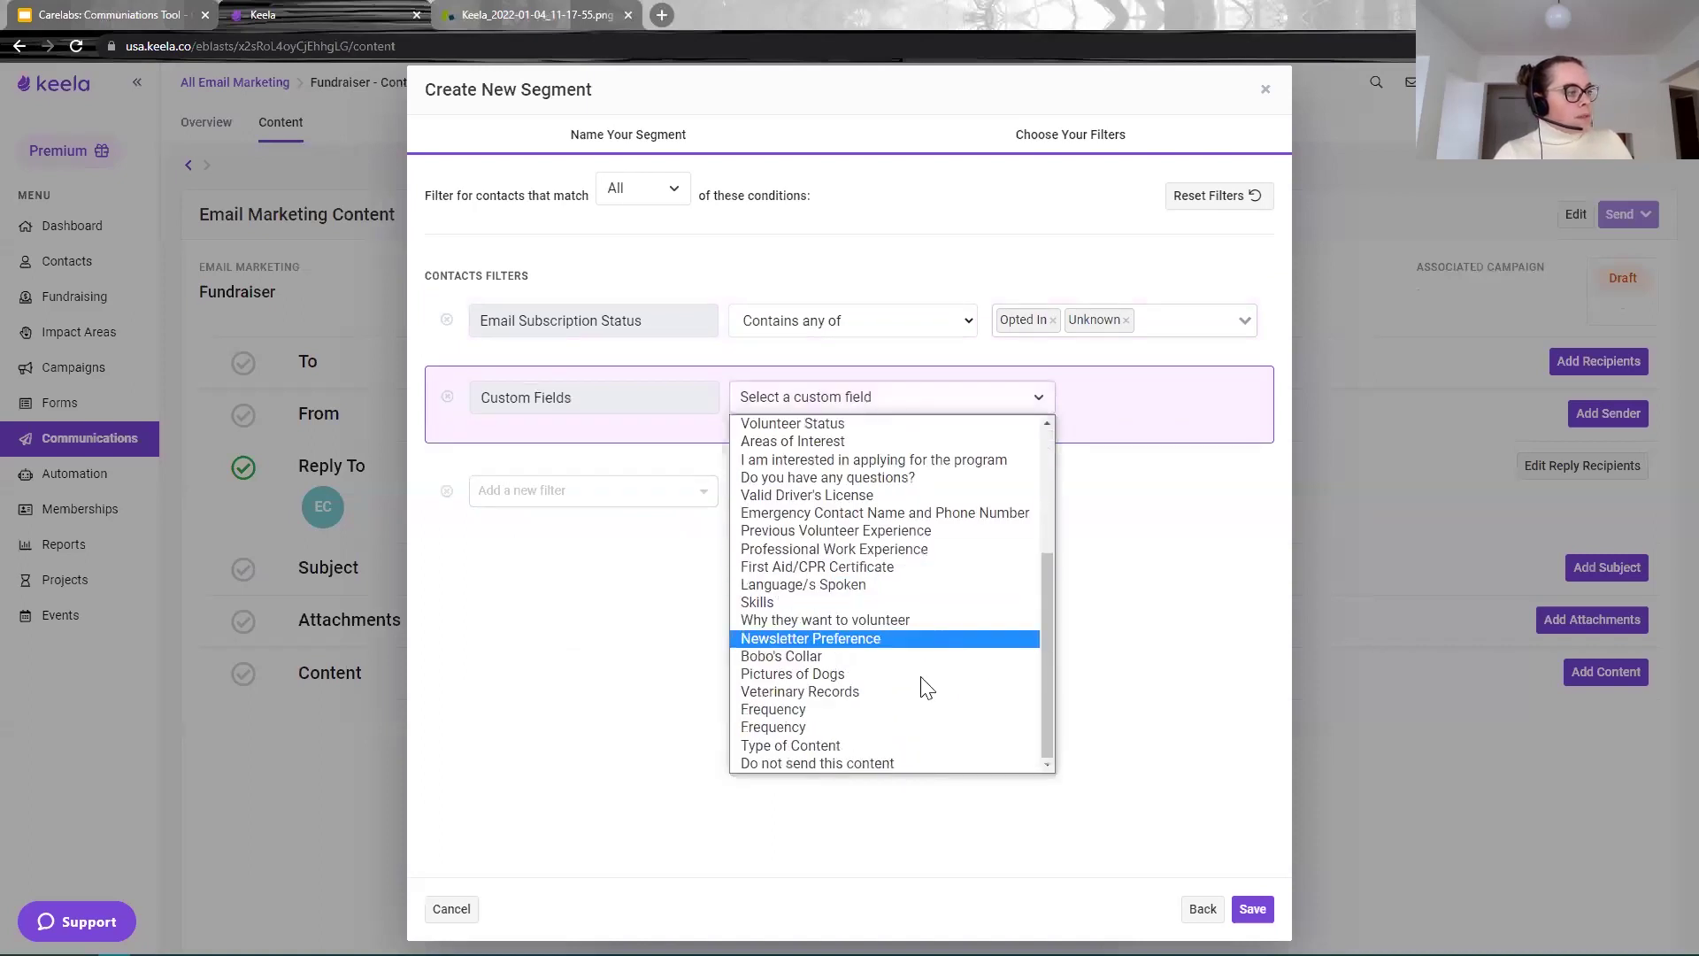
left_click(891, 763)
left_click(915, 400)
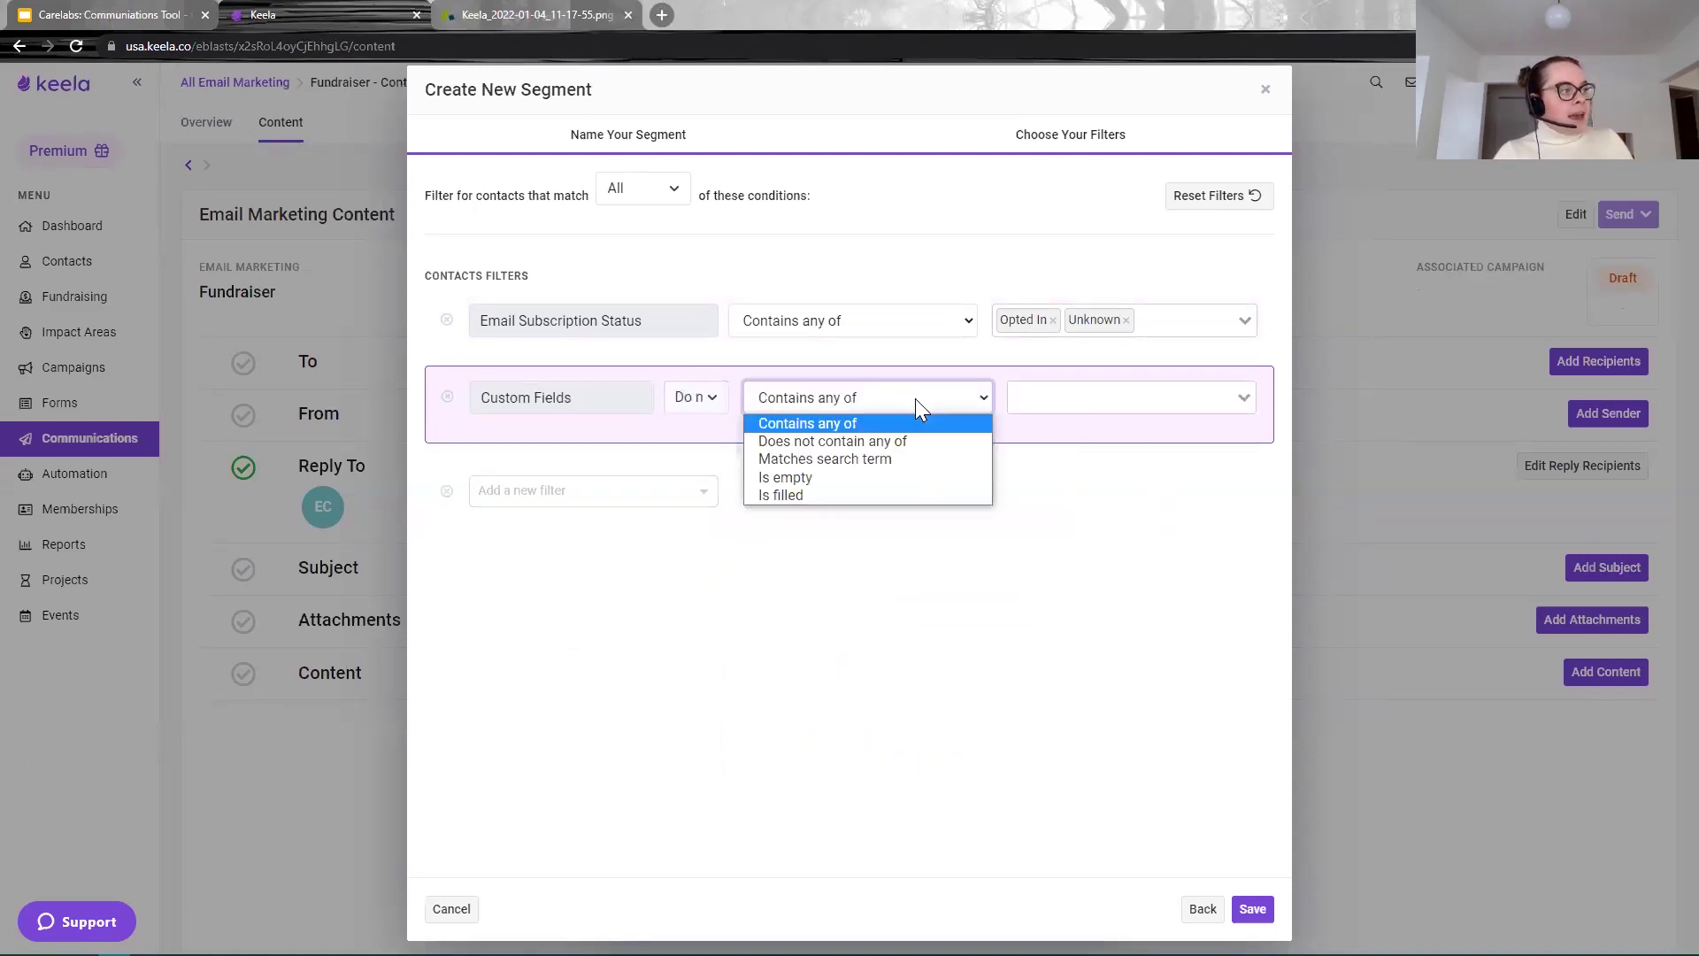
left_click(837, 440)
left_click(1135, 399)
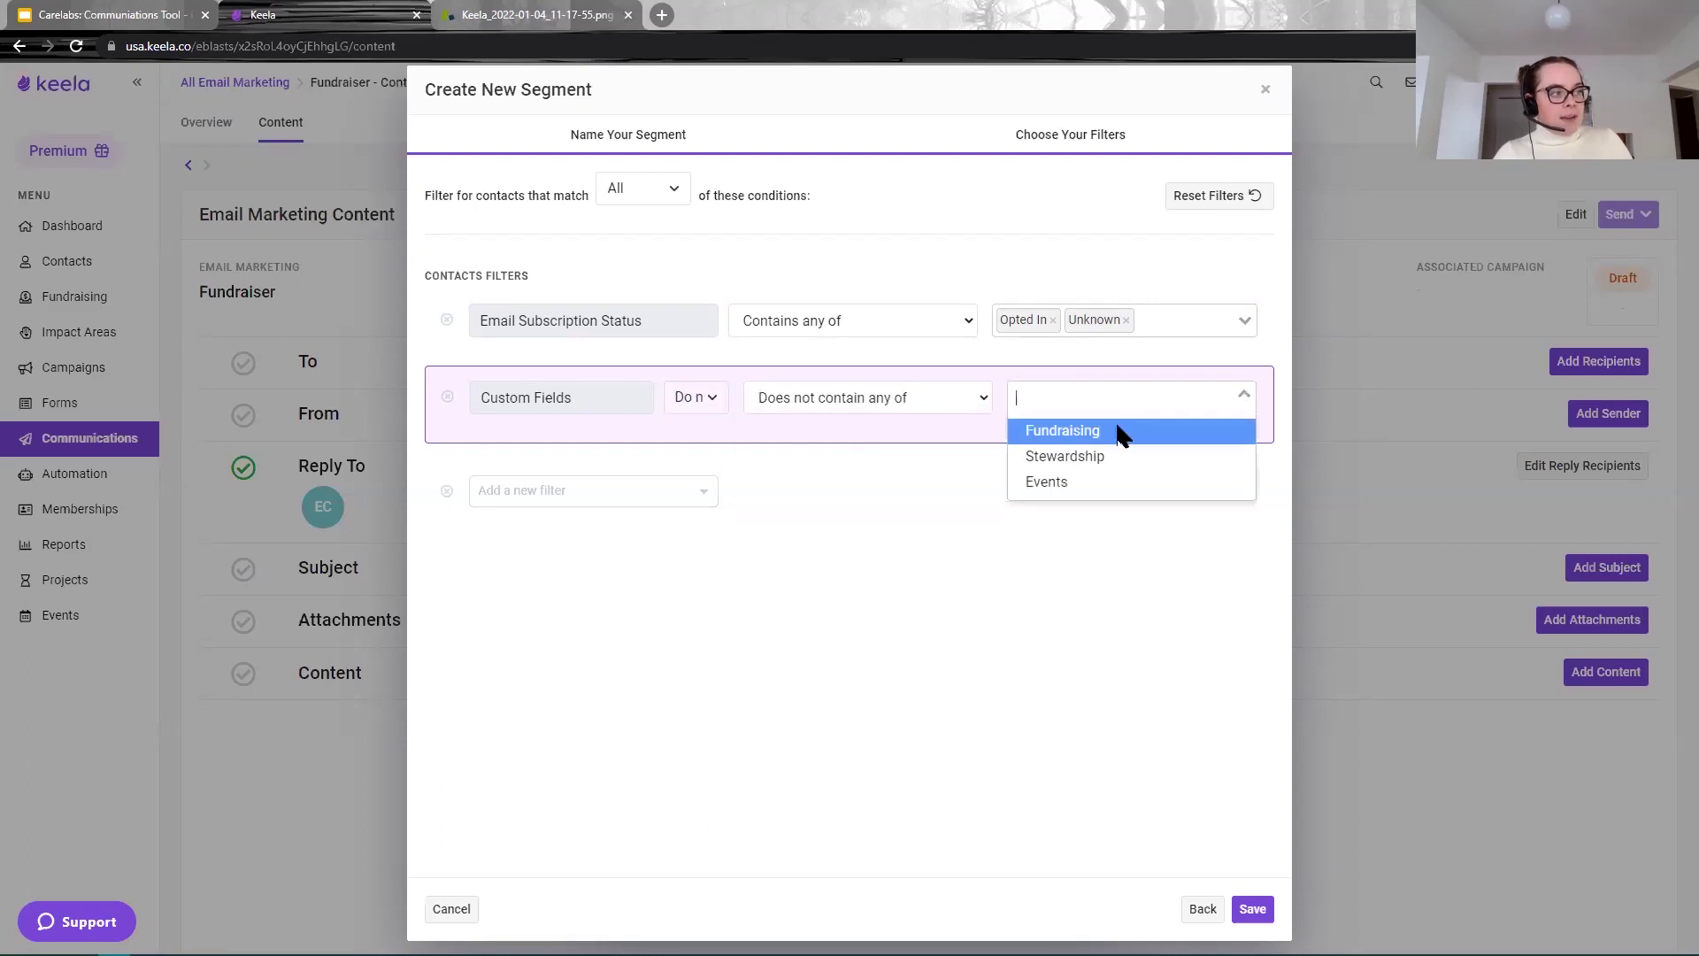
left_click(1123, 432)
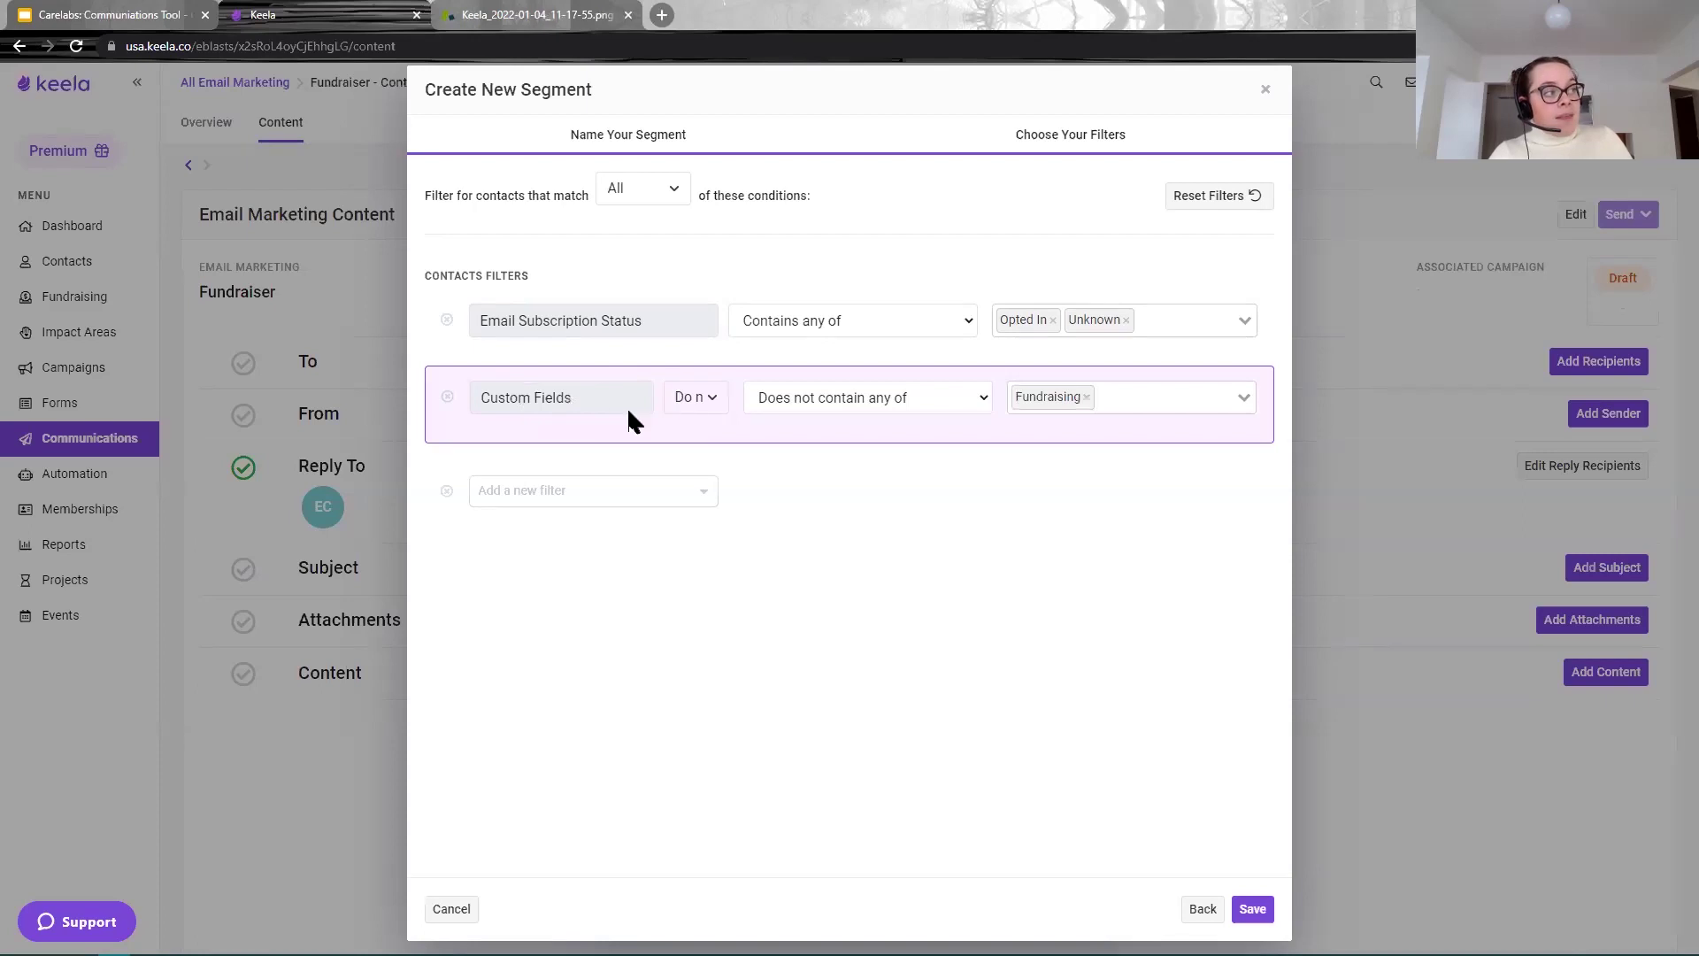
left_click(687, 400)
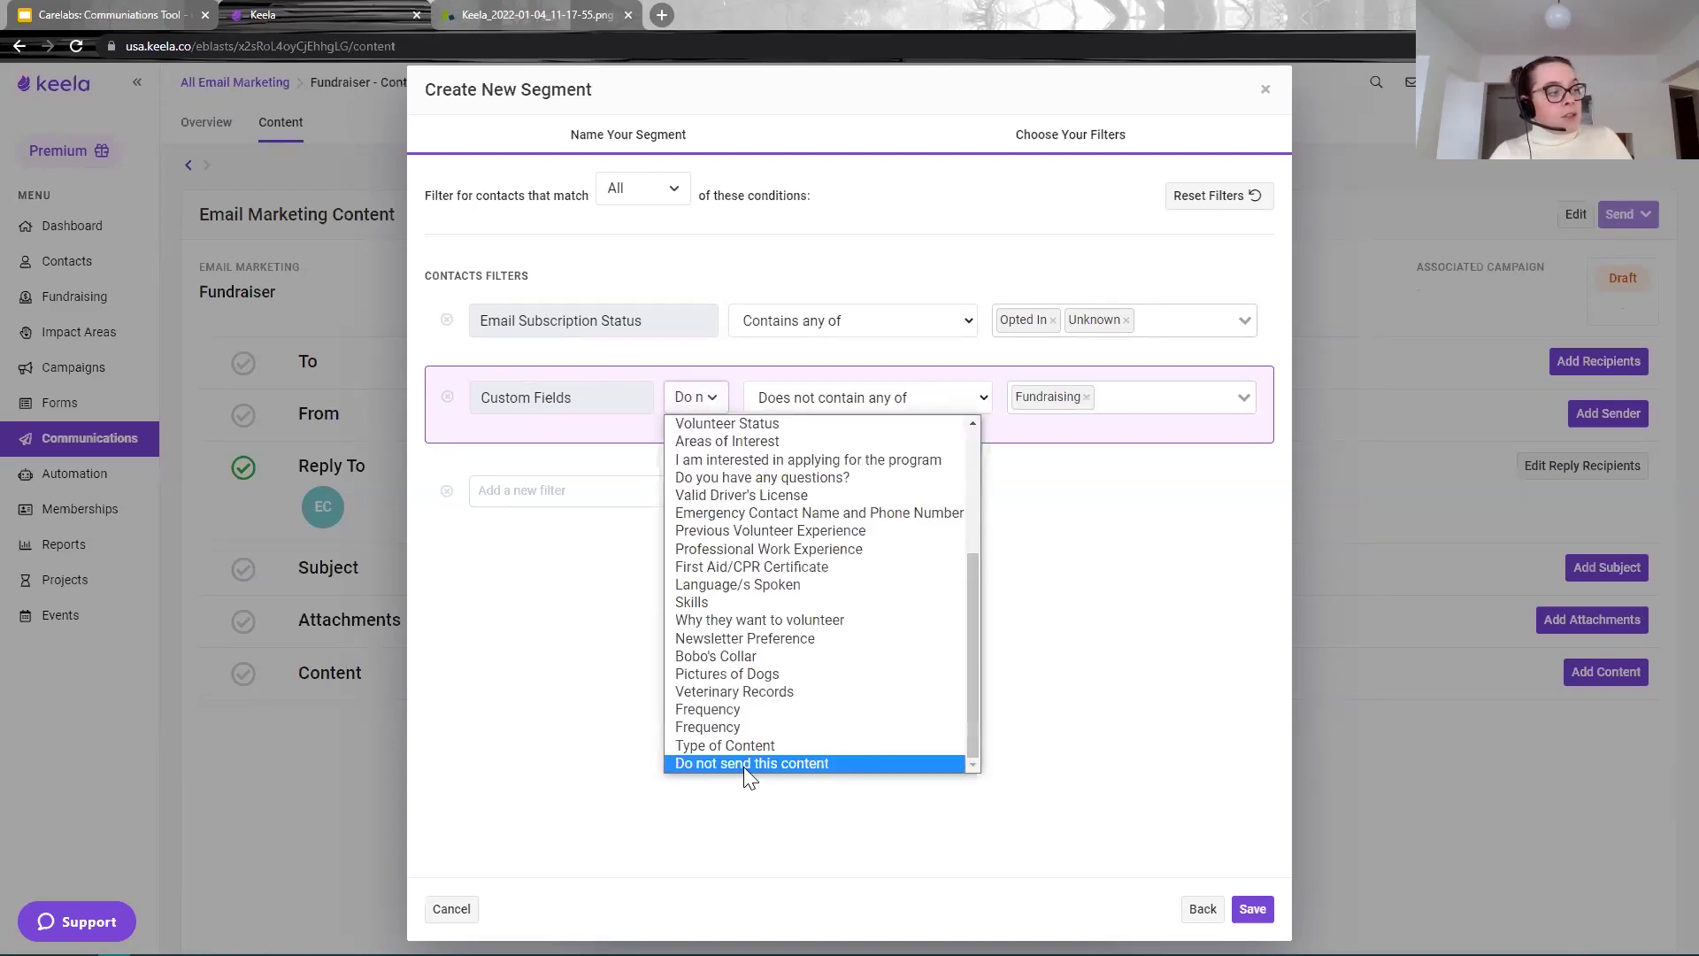
left_click(745, 764)
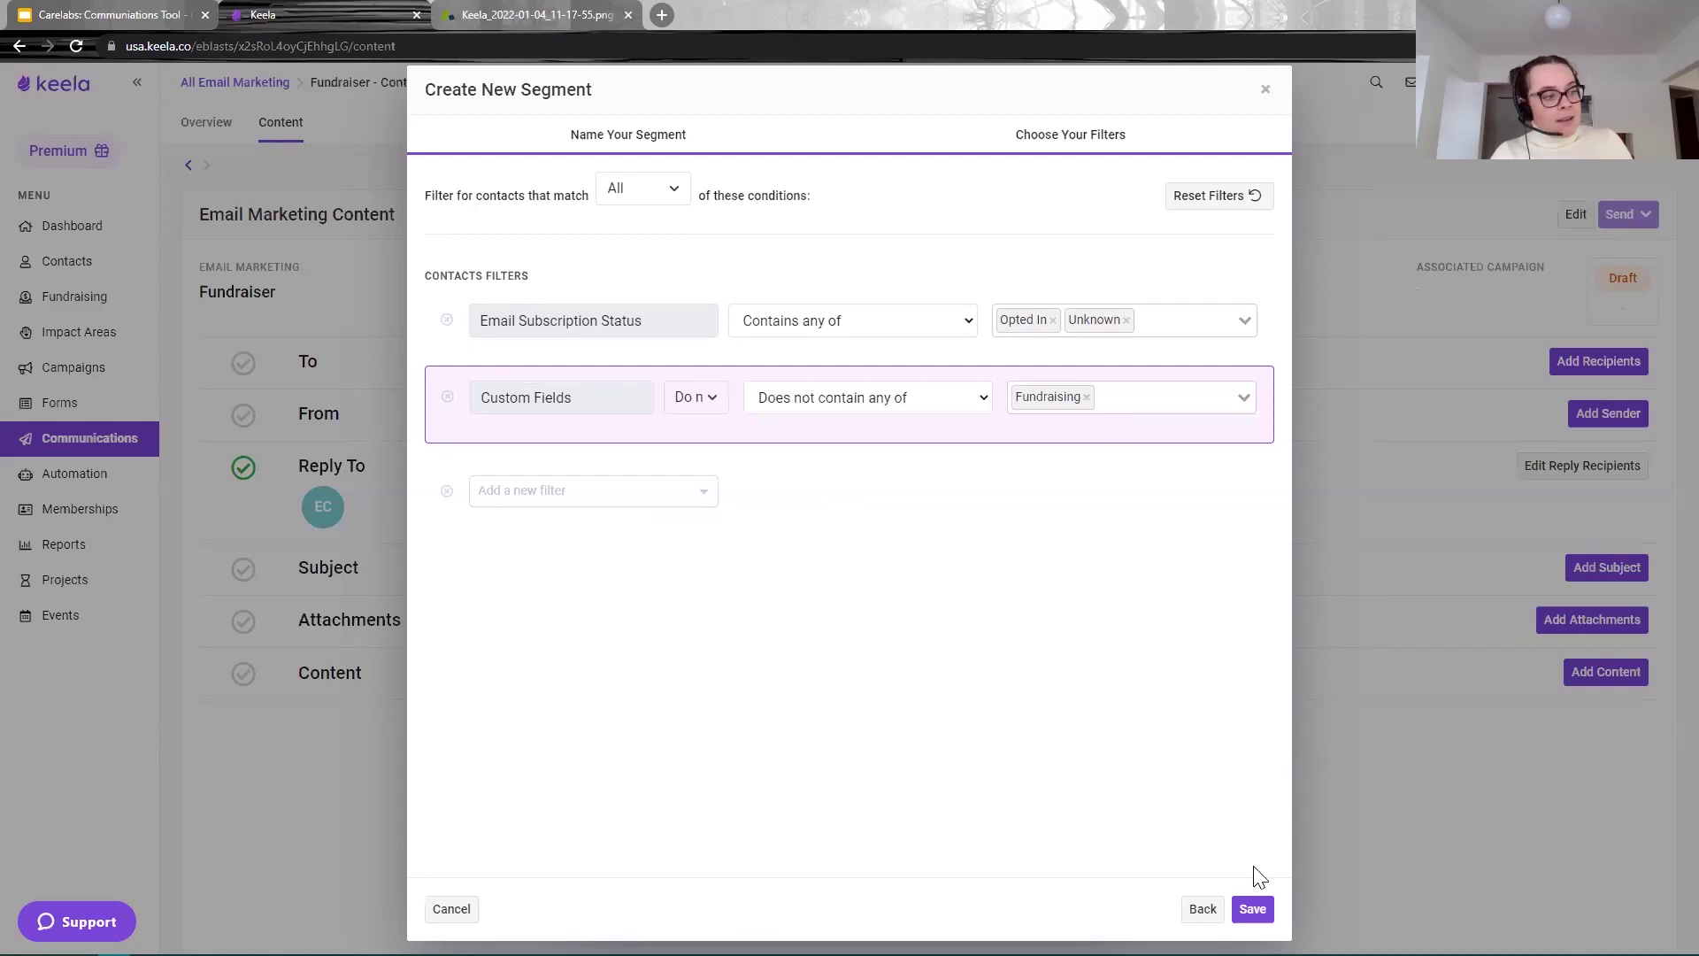
left_click(1254, 909)
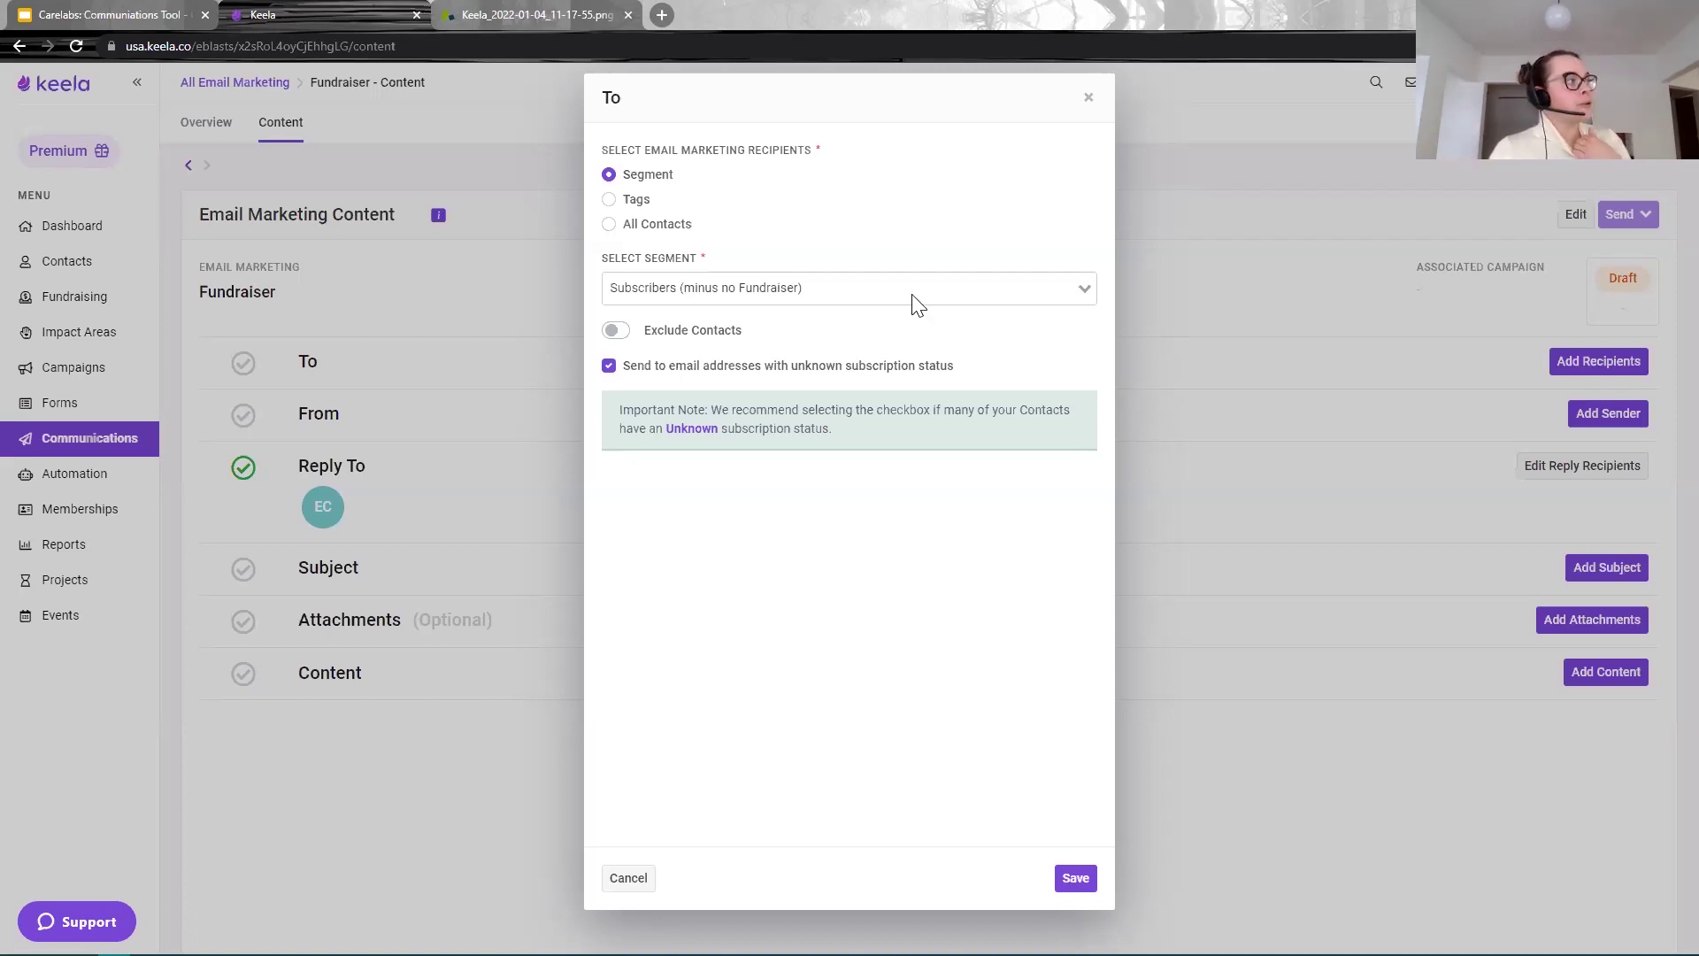
Step: Leave the recipient selection, open the profile of the contact created Feb 17, 2021, and examine the First Name and Preferred Name fields
left_click(1087, 98)
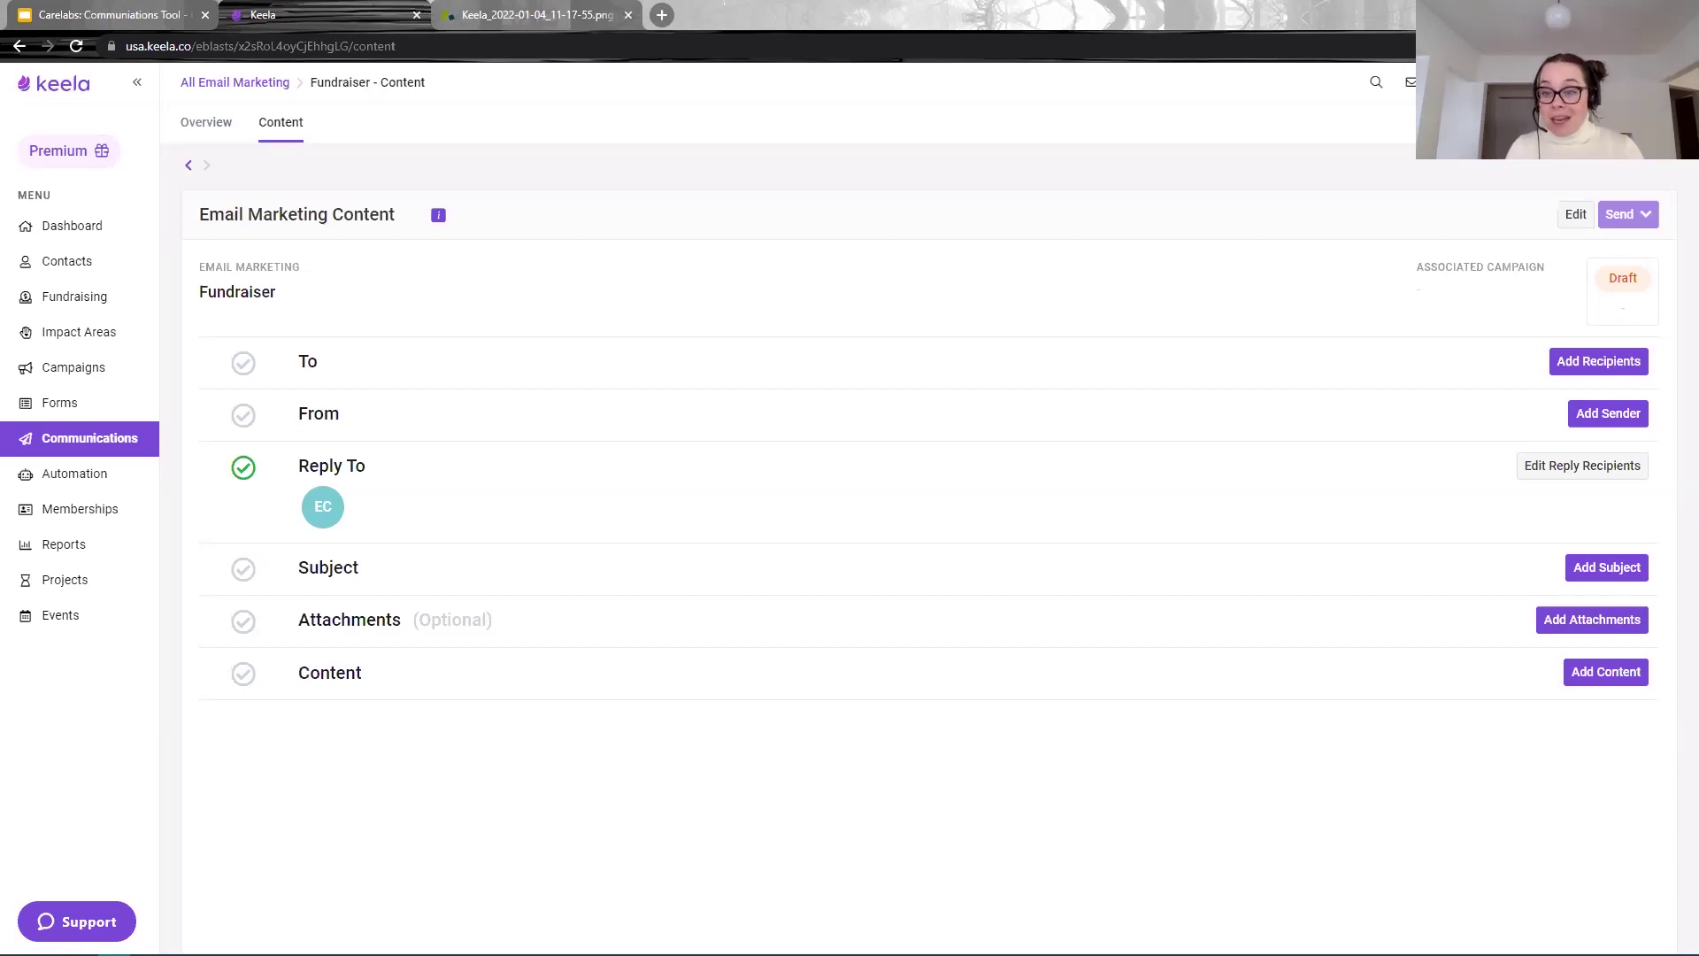
left_click(98, 273)
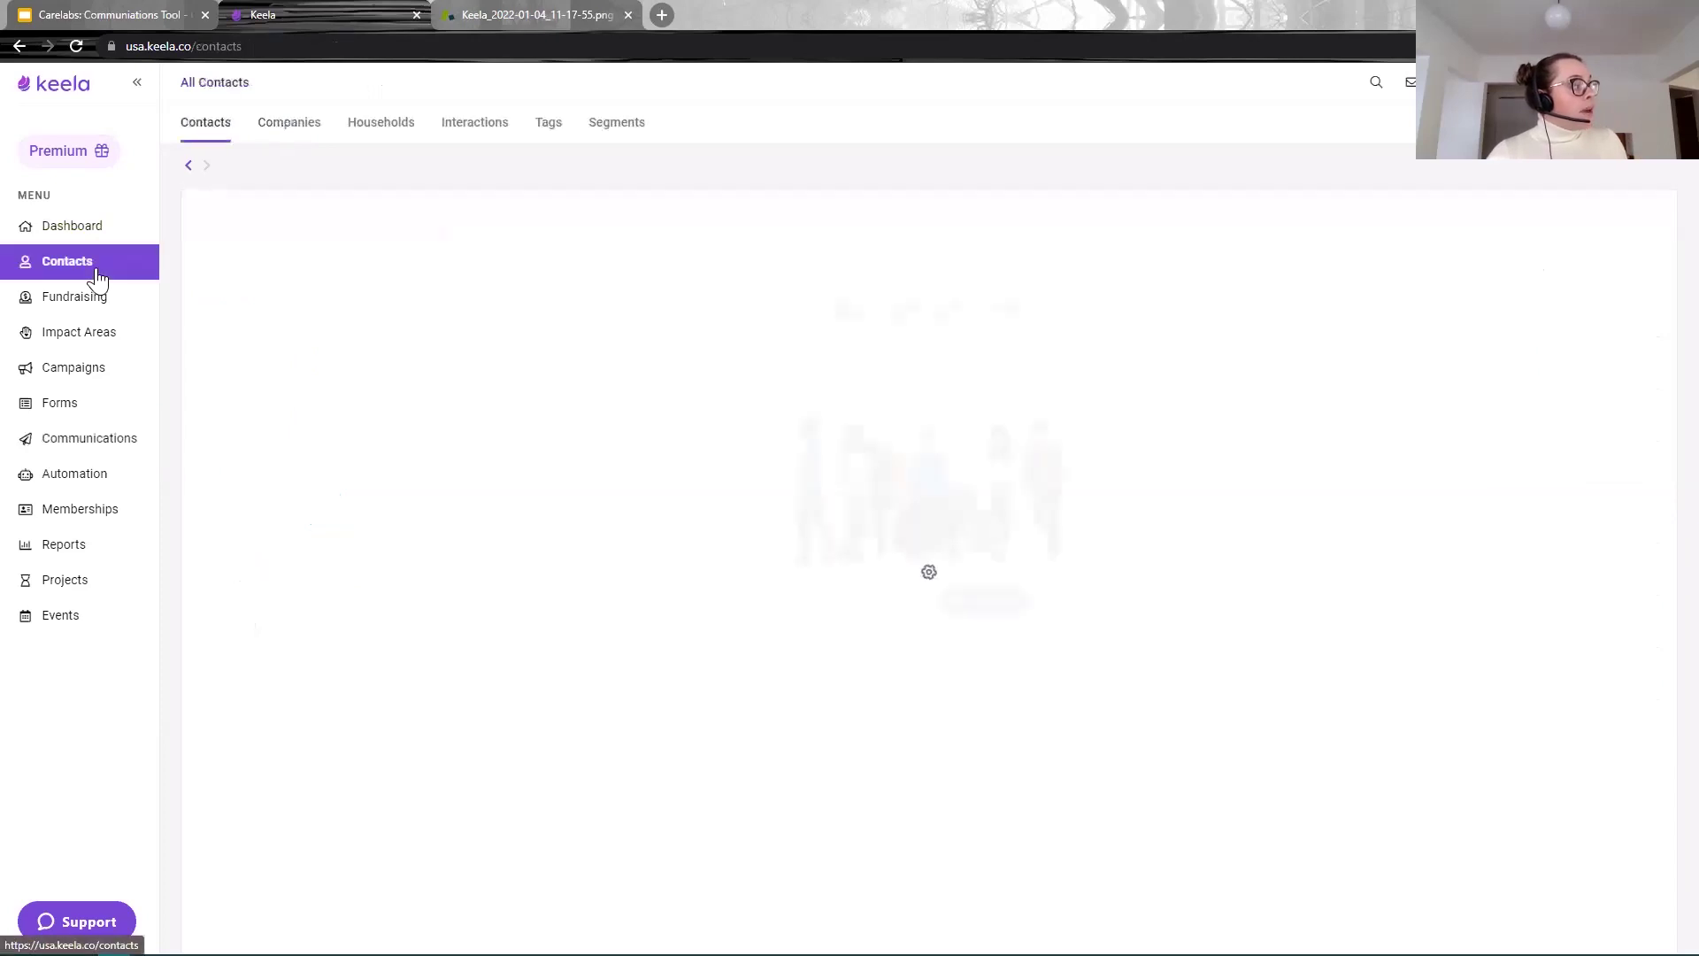
scroll(496, 690, "down", 3)
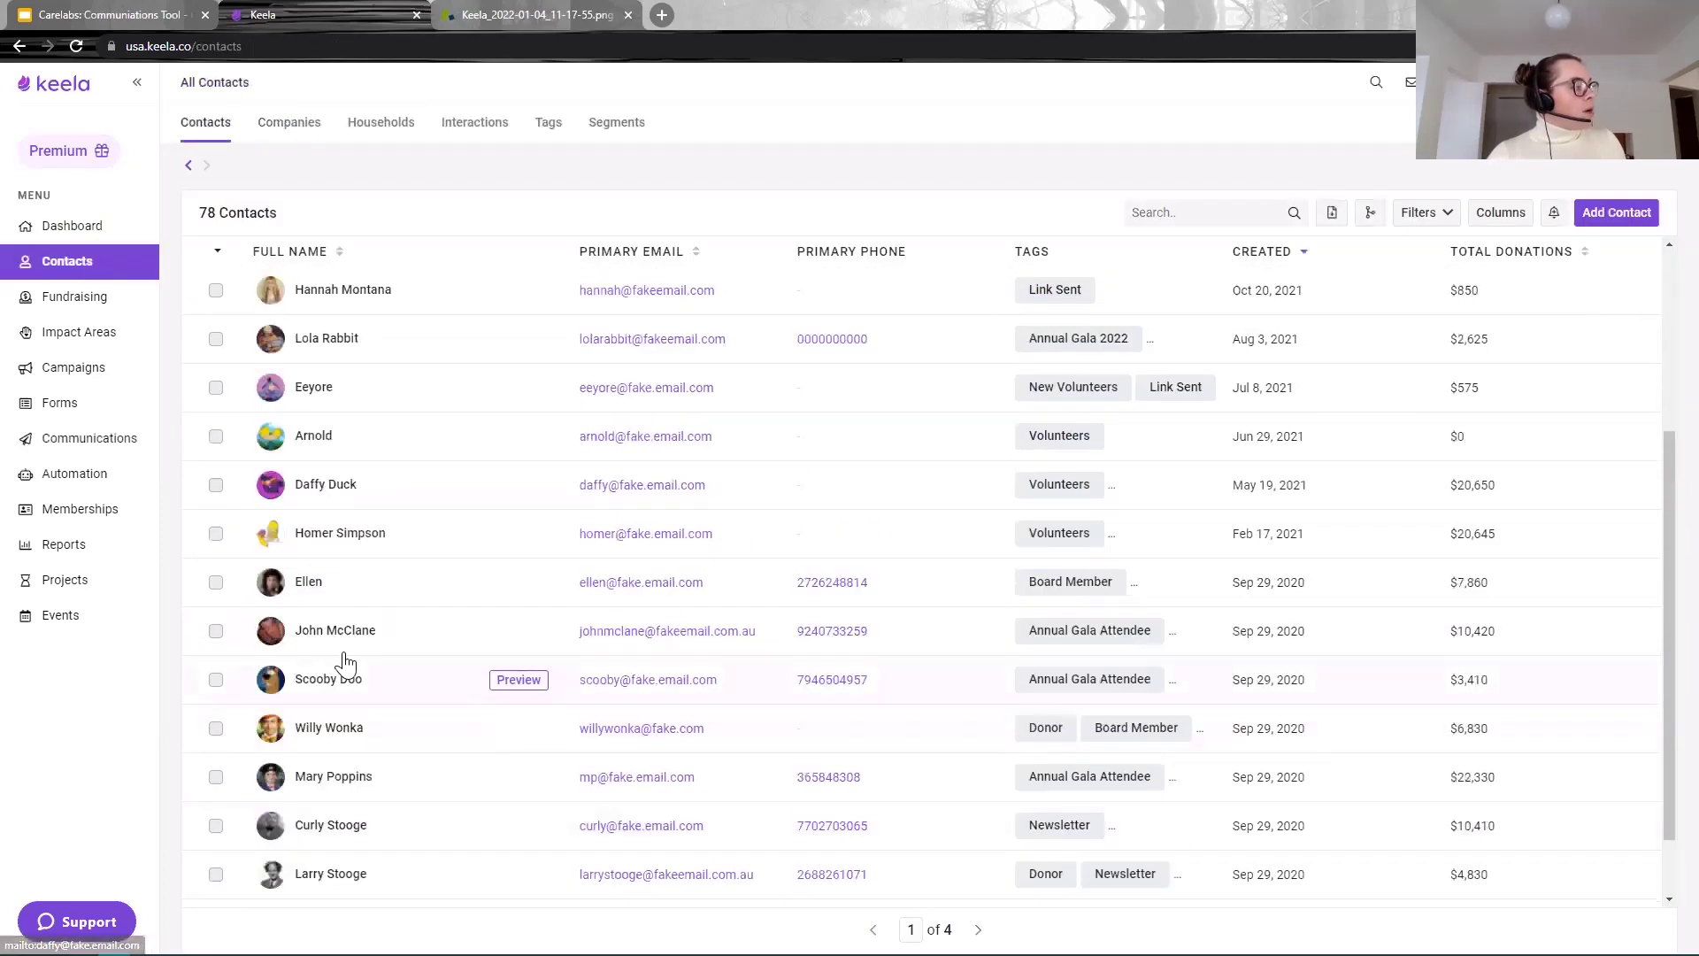
left_click(321, 535)
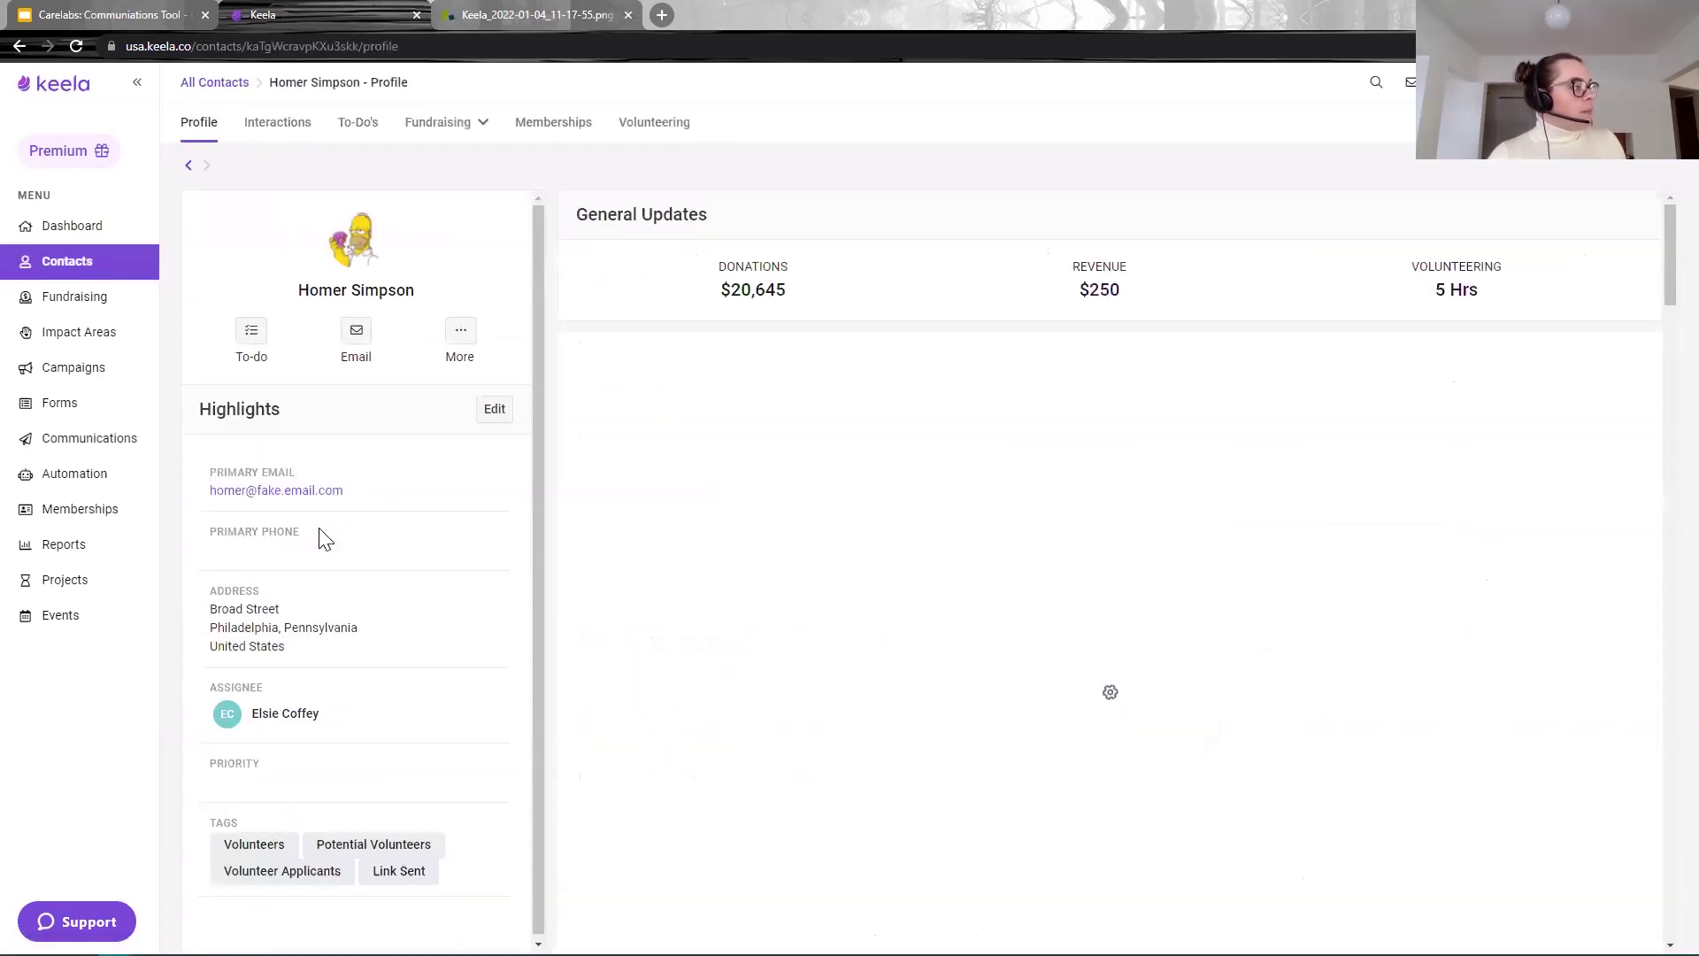
scroll(1244, 711, "down", 10)
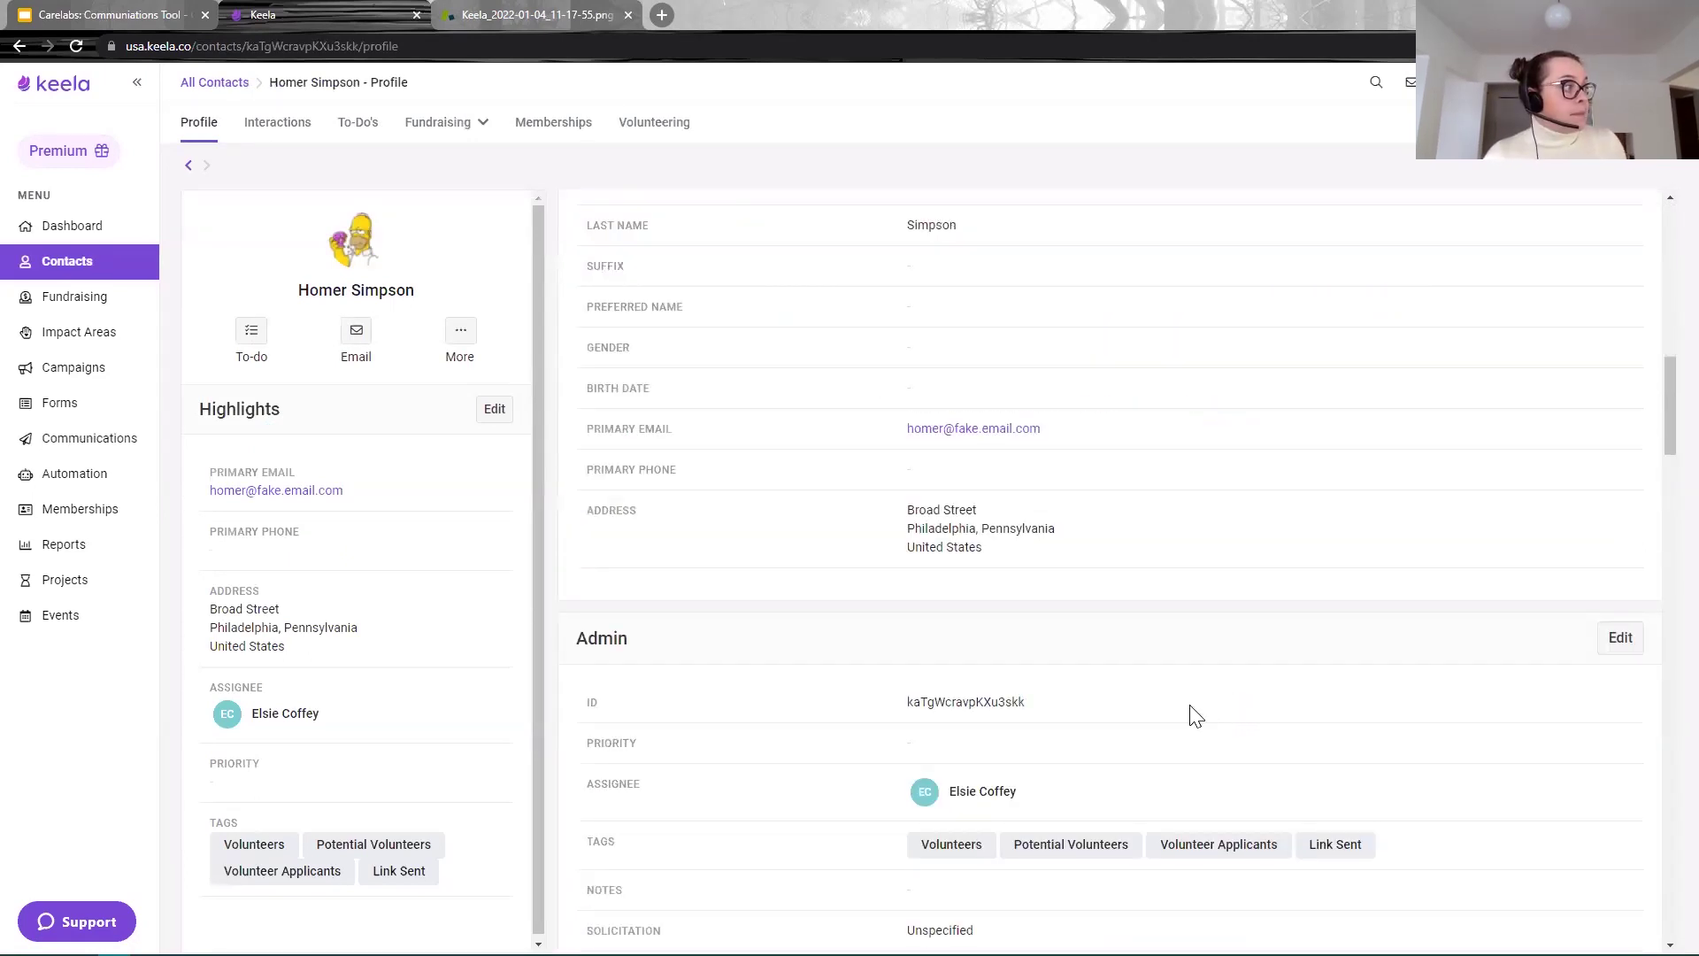
scroll(1186, 709, "up", 3)
triple_click(588, 611)
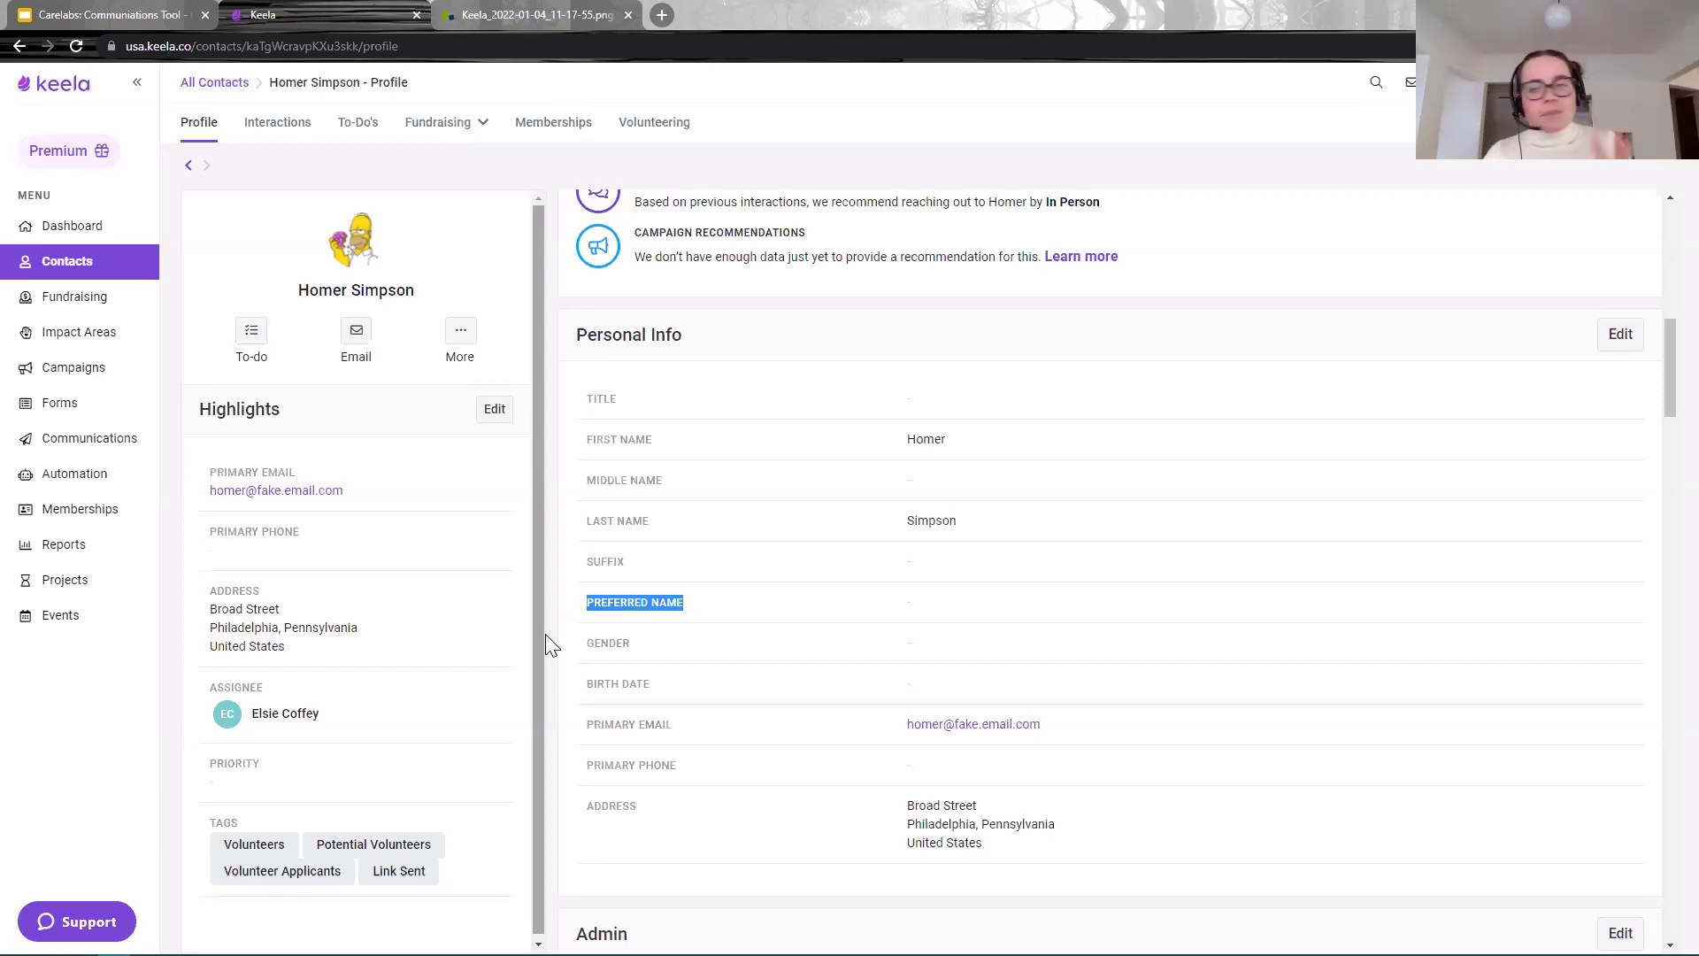
left_click_drag(578, 442, 1009, 445)
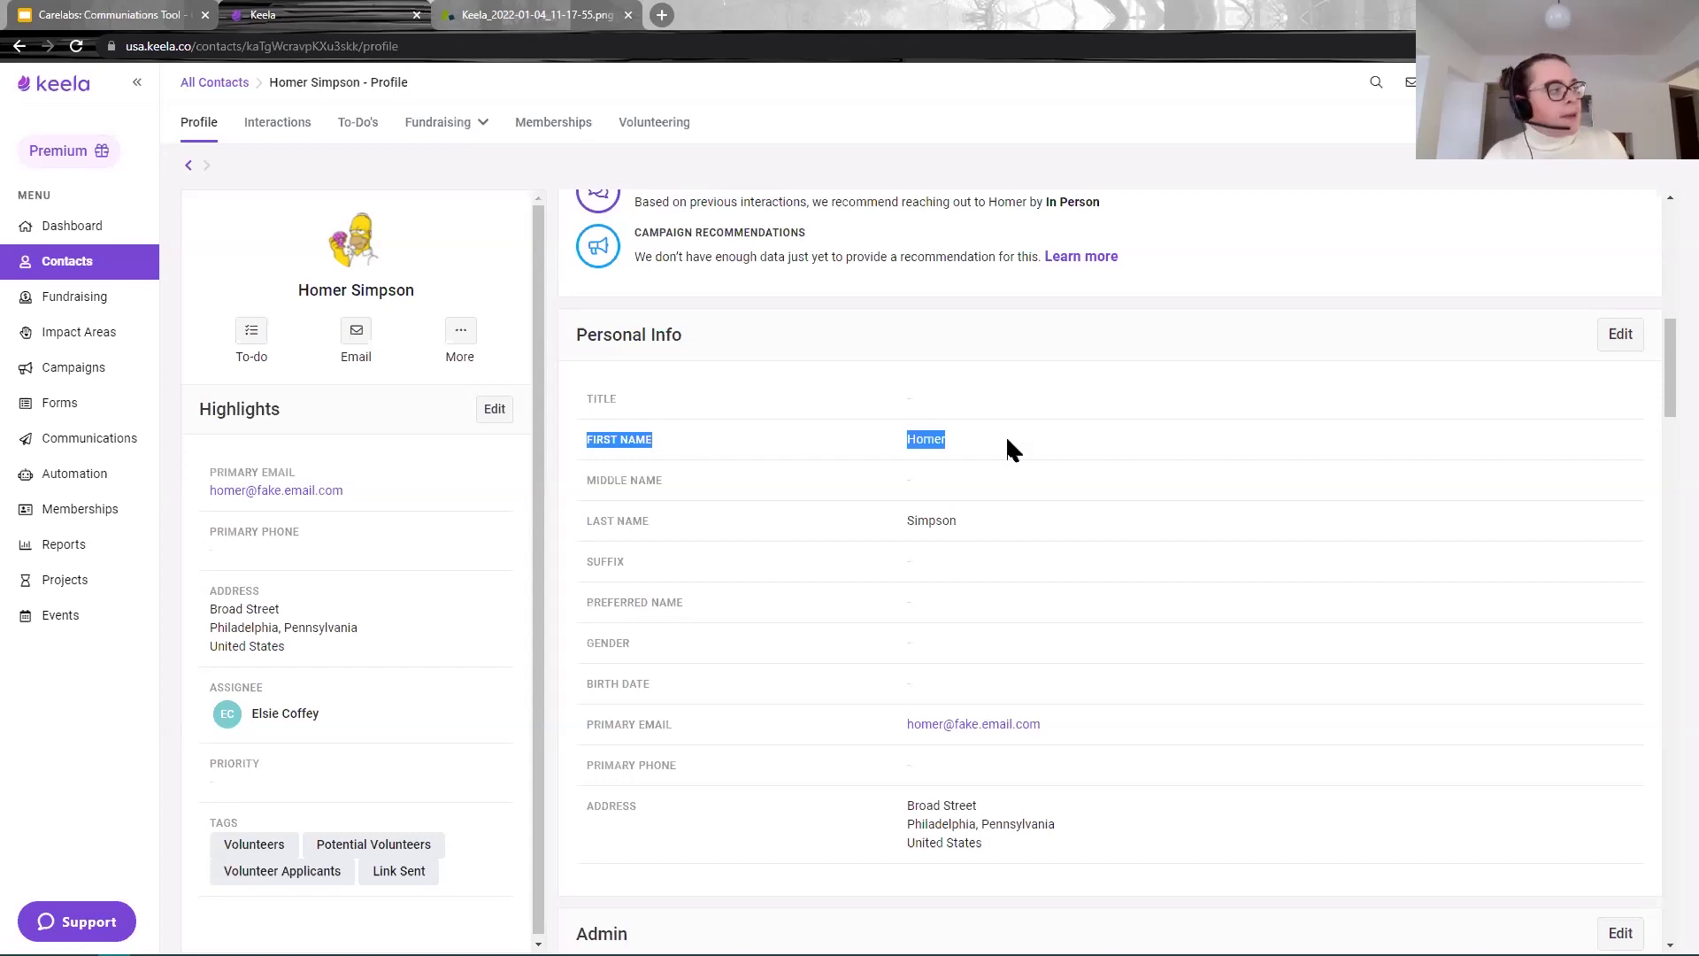
left_click(693, 624)
left_click_drag(693, 624, 580, 619)
left_click(690, 597)
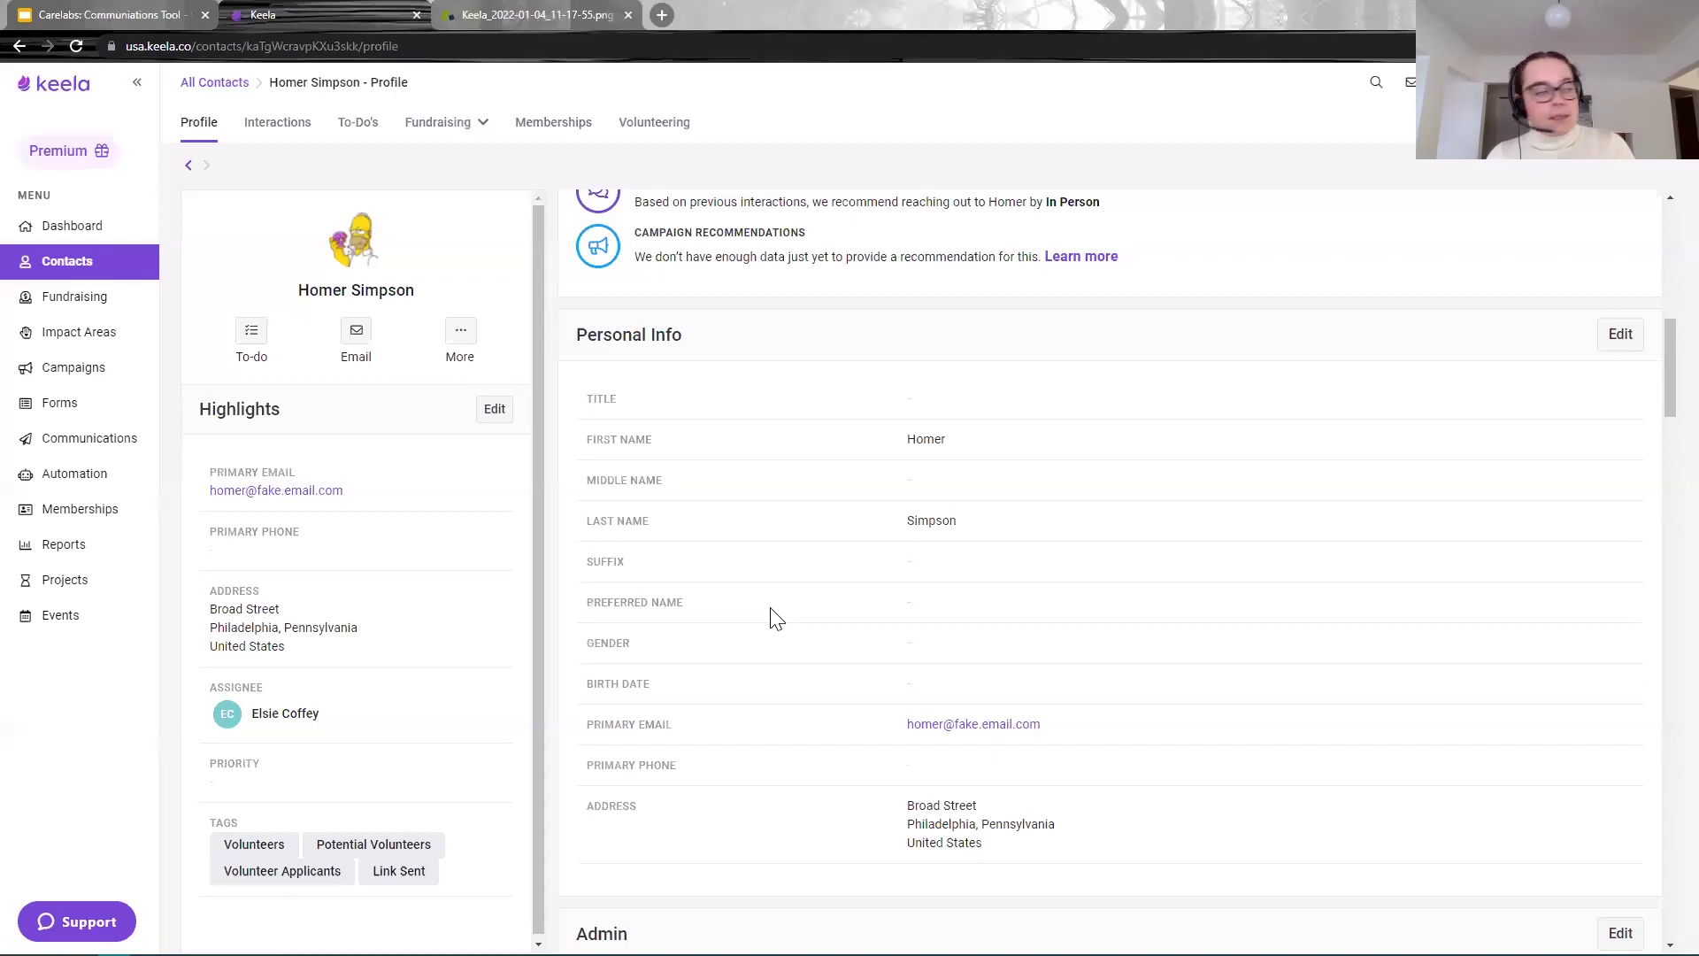
Step: Set the contact's preferred name to a joint "Mr. and Mrs." form with the surname and save the personal info
left_click(1620, 334)
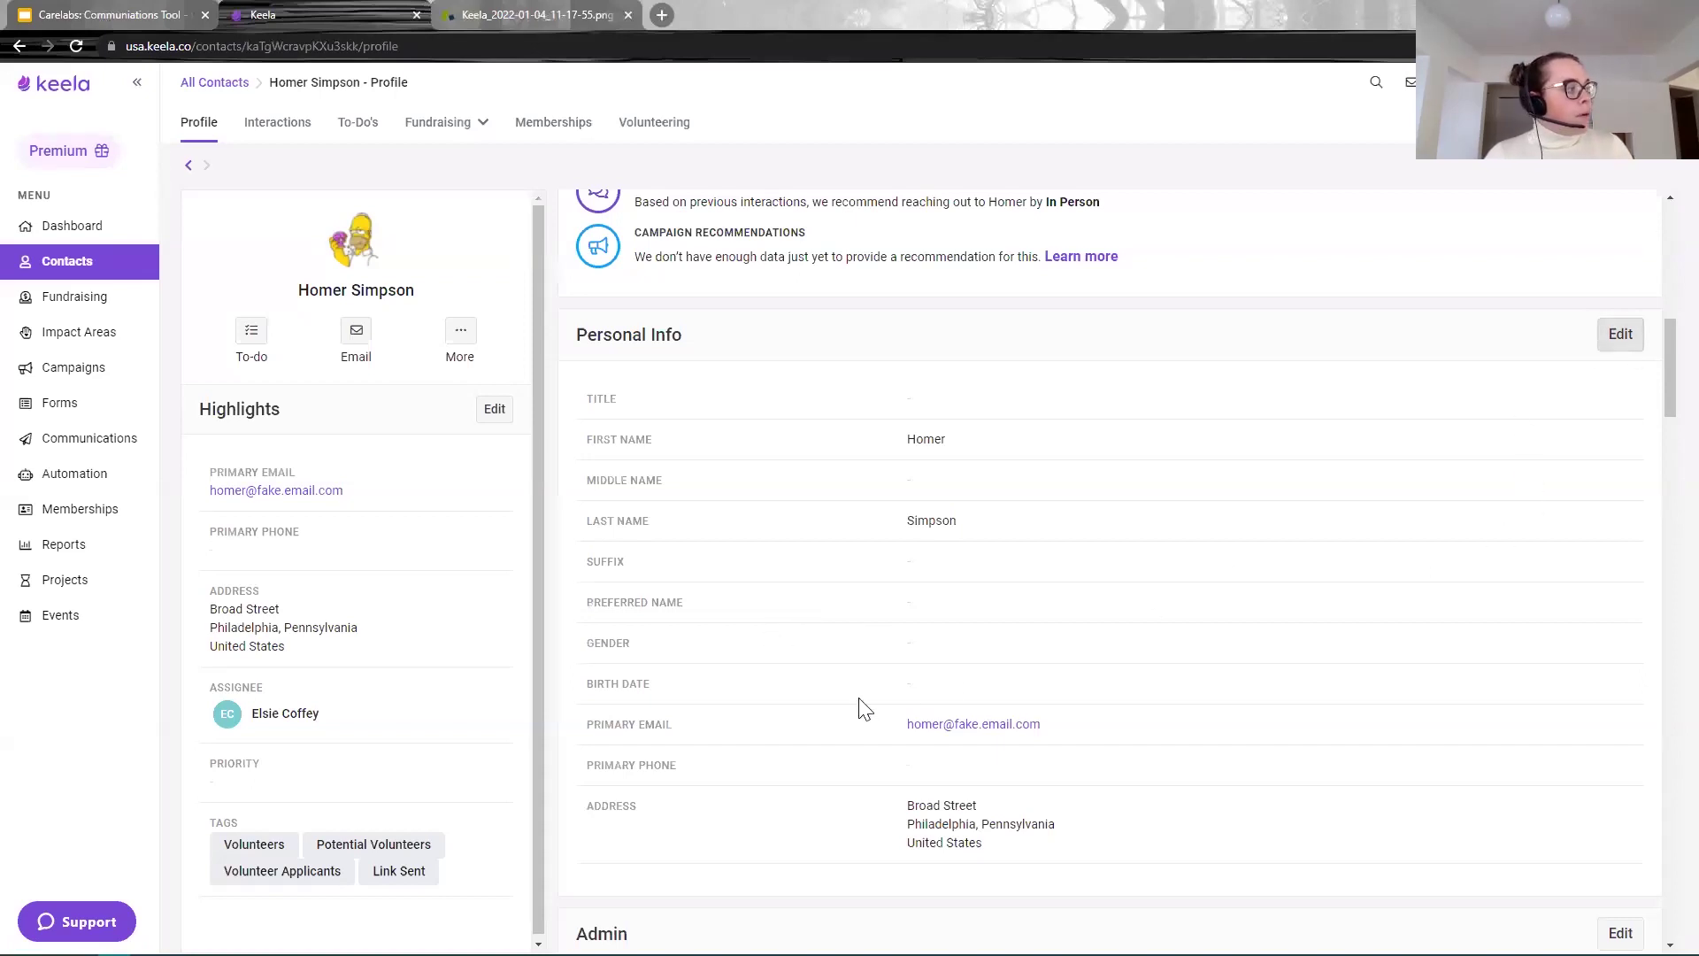
left_click(717, 534)
type("Homer")
key("BackSpace")
key("BackSpace")
key("BackSpace")
key("BackSpace")
key("BackSpace")
type("Mr")
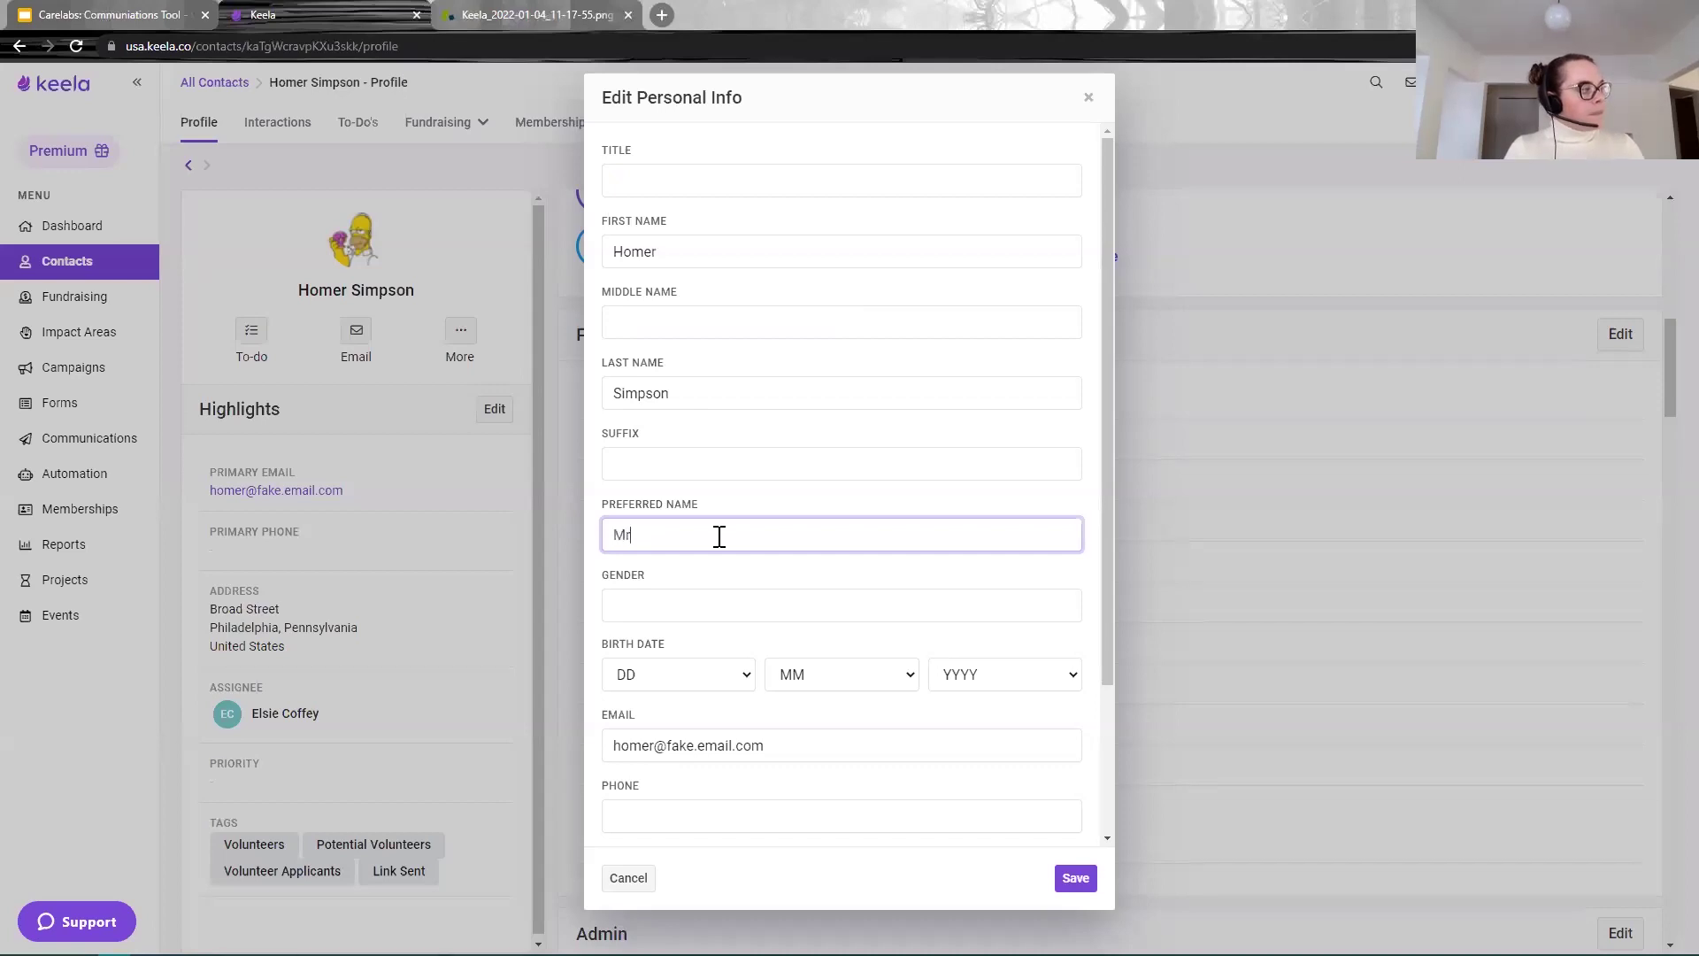
type(". and Mr.s")
key("BackSpace")
key("BackSpace")
key("BackSpace")
type("s. SImpson")
key("BackSpace")
key("BackSpace")
key("BackSpace")
key("BackSpace")
key("BackSpace")
key("BackSpace")
type("impson")
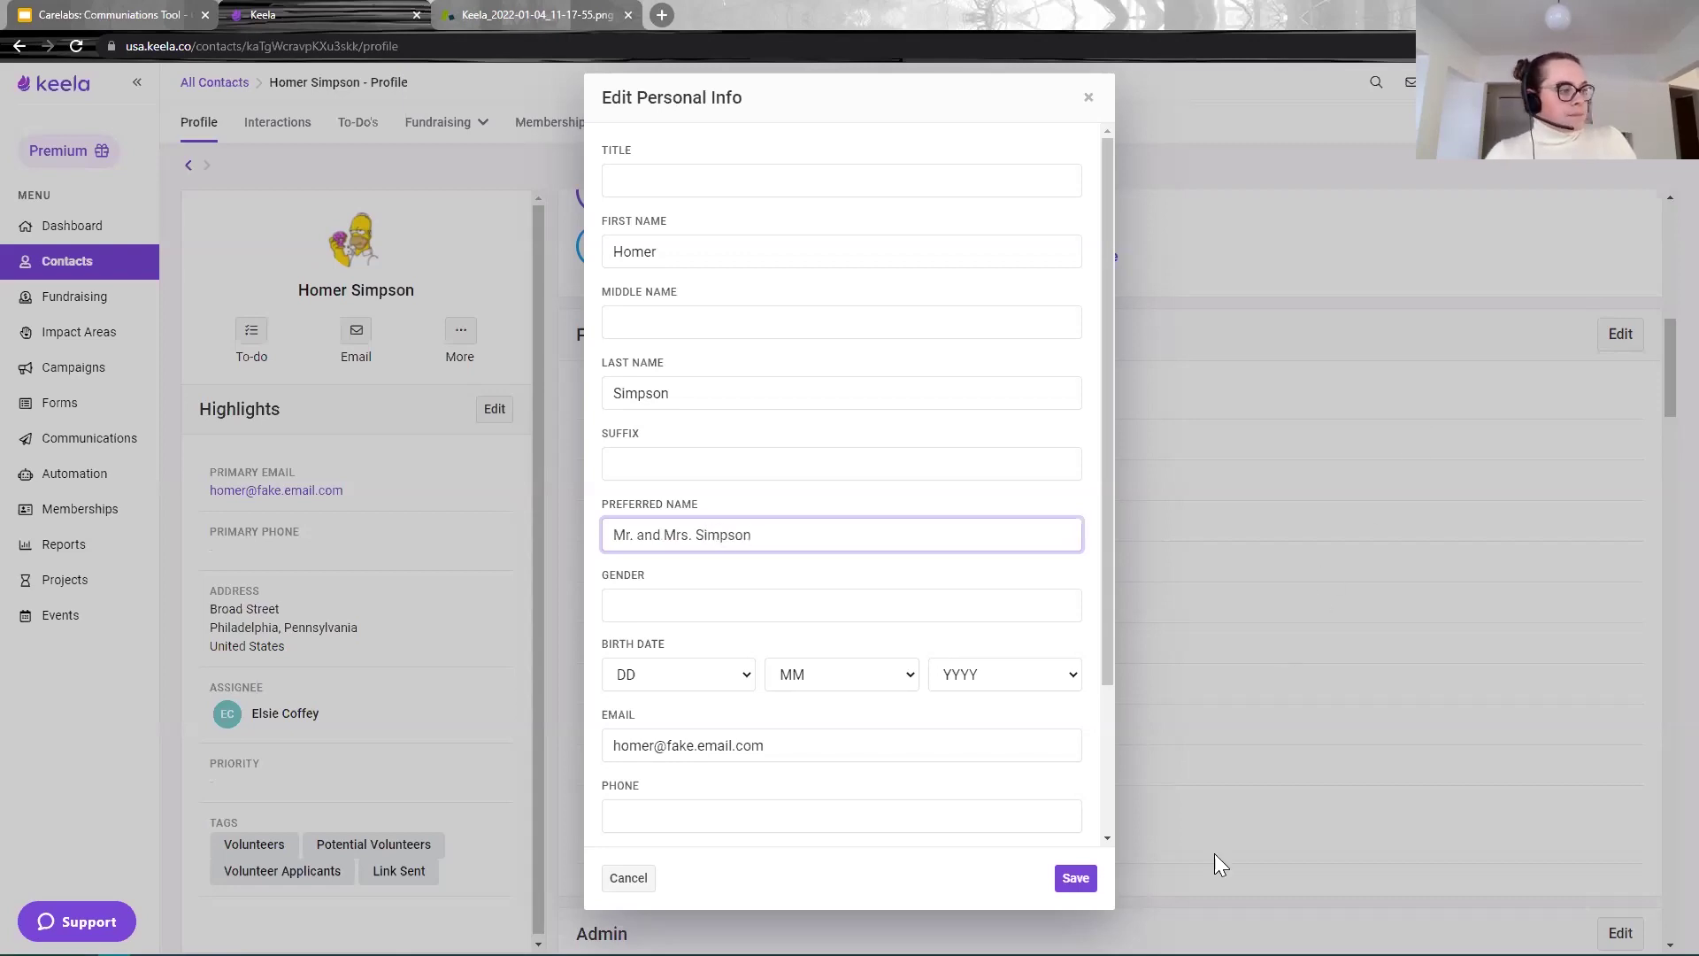
left_click(1075, 880)
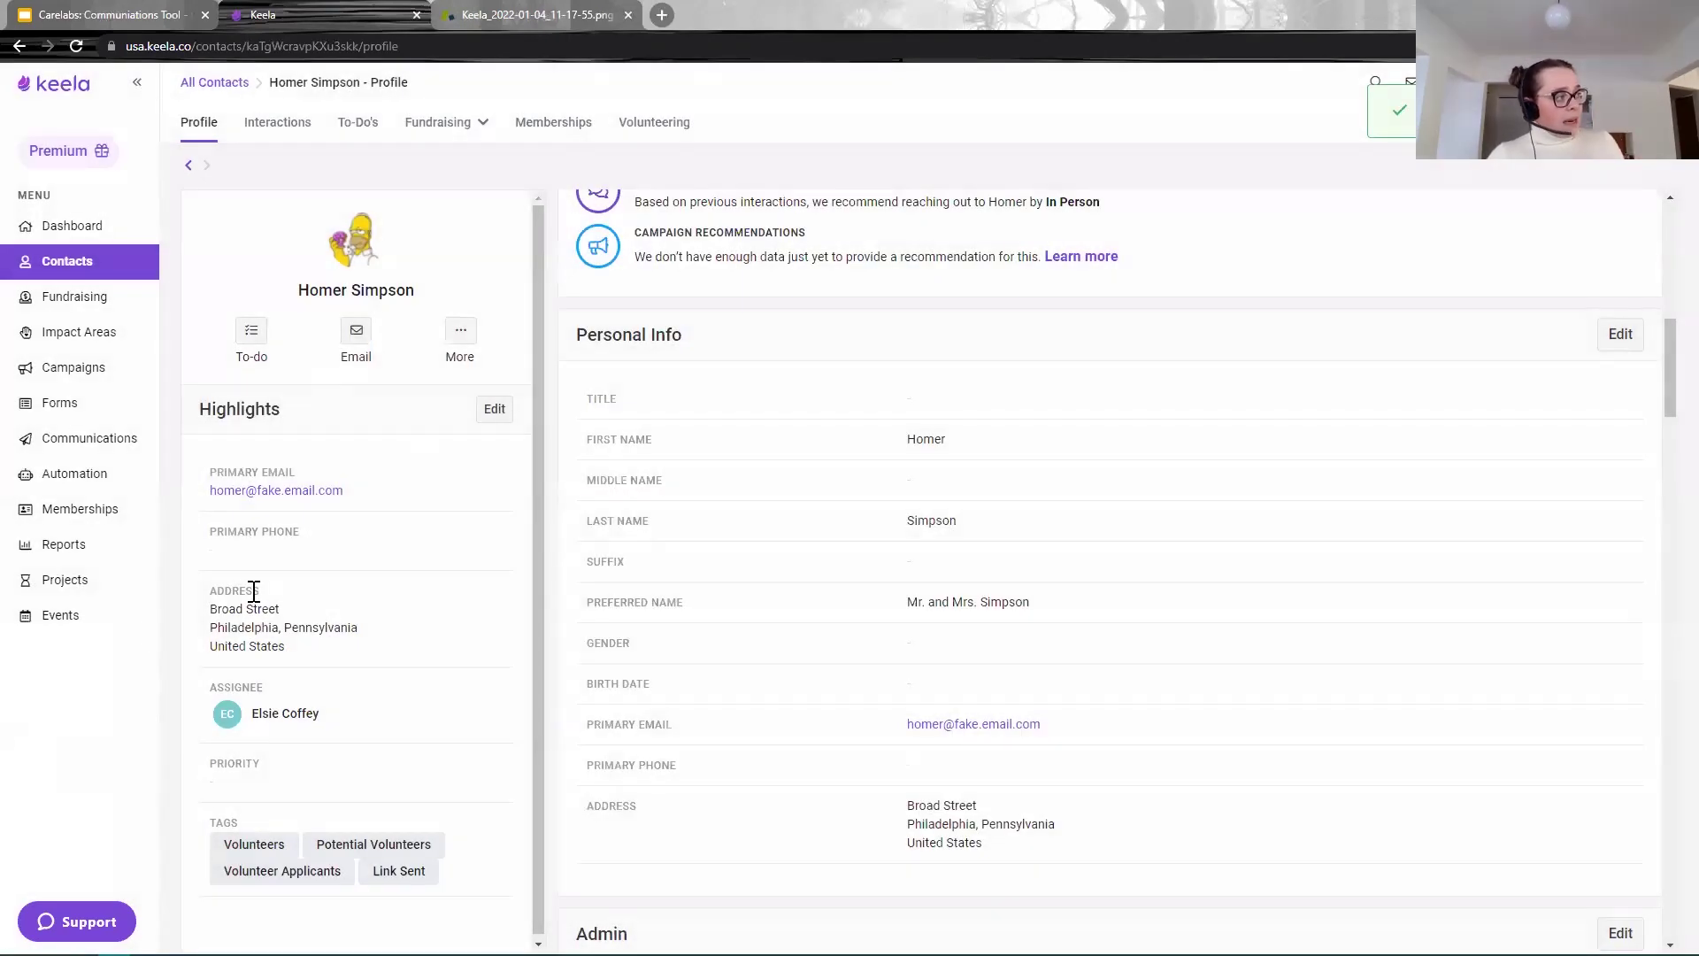
Step: Add content to the Fundraiser email from the saved puppies united "Welcome Back!" template
left_click(90, 446)
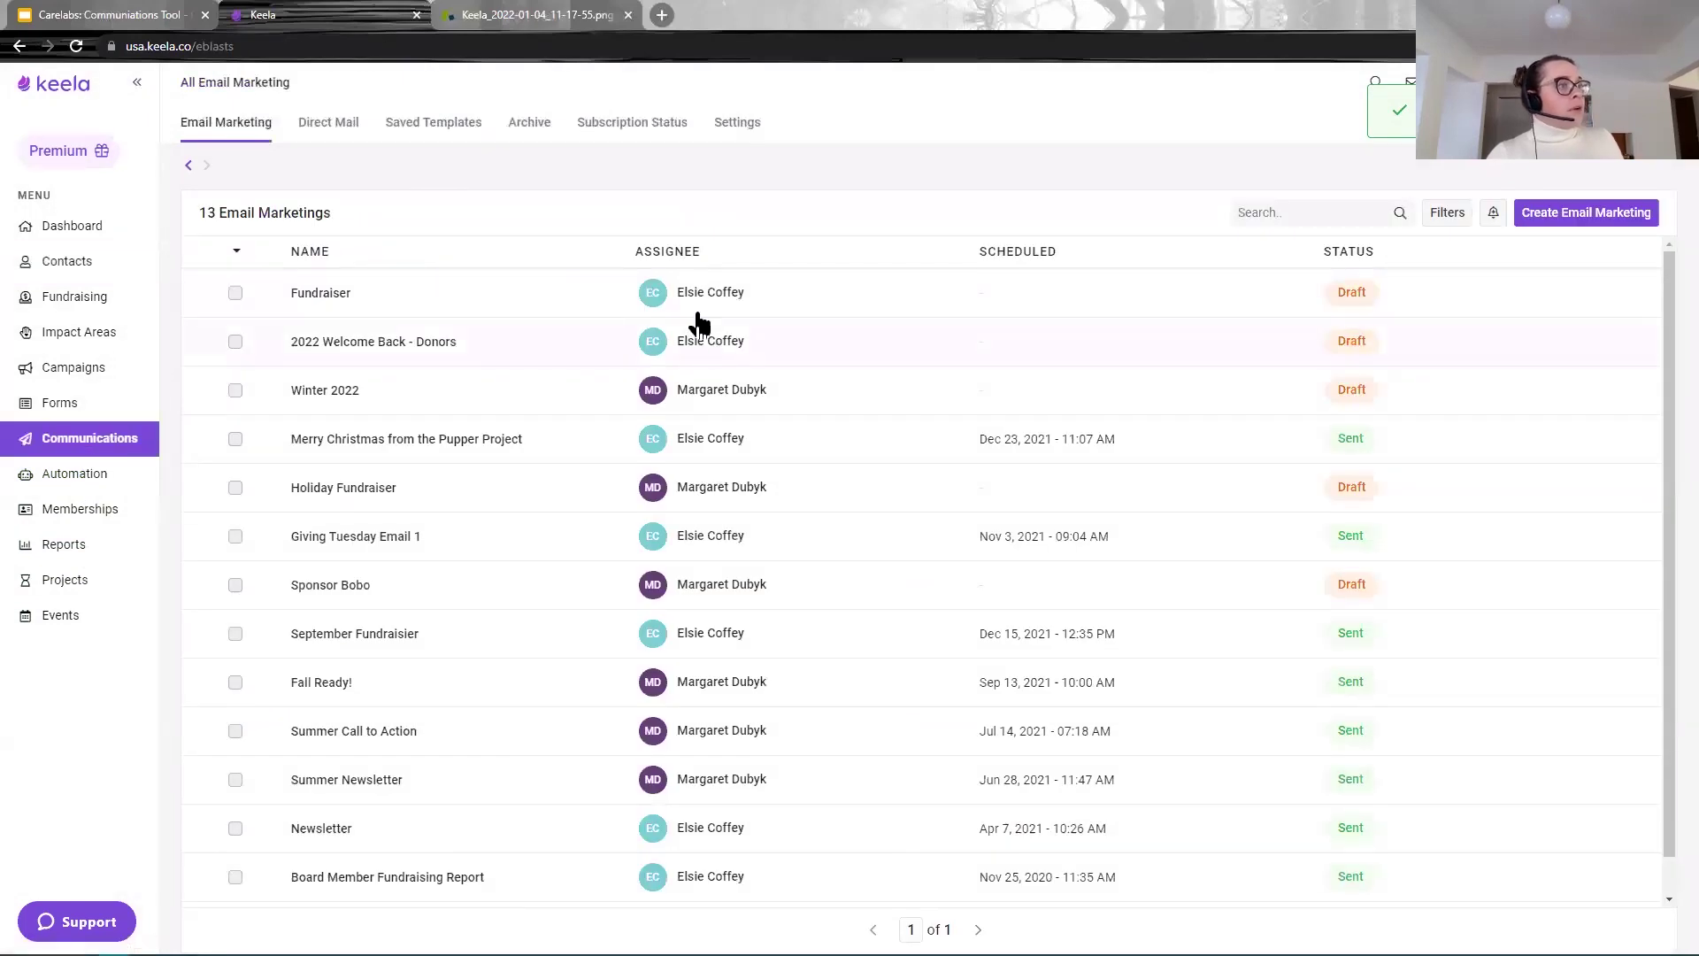
left_click(357, 295)
left_click(281, 122)
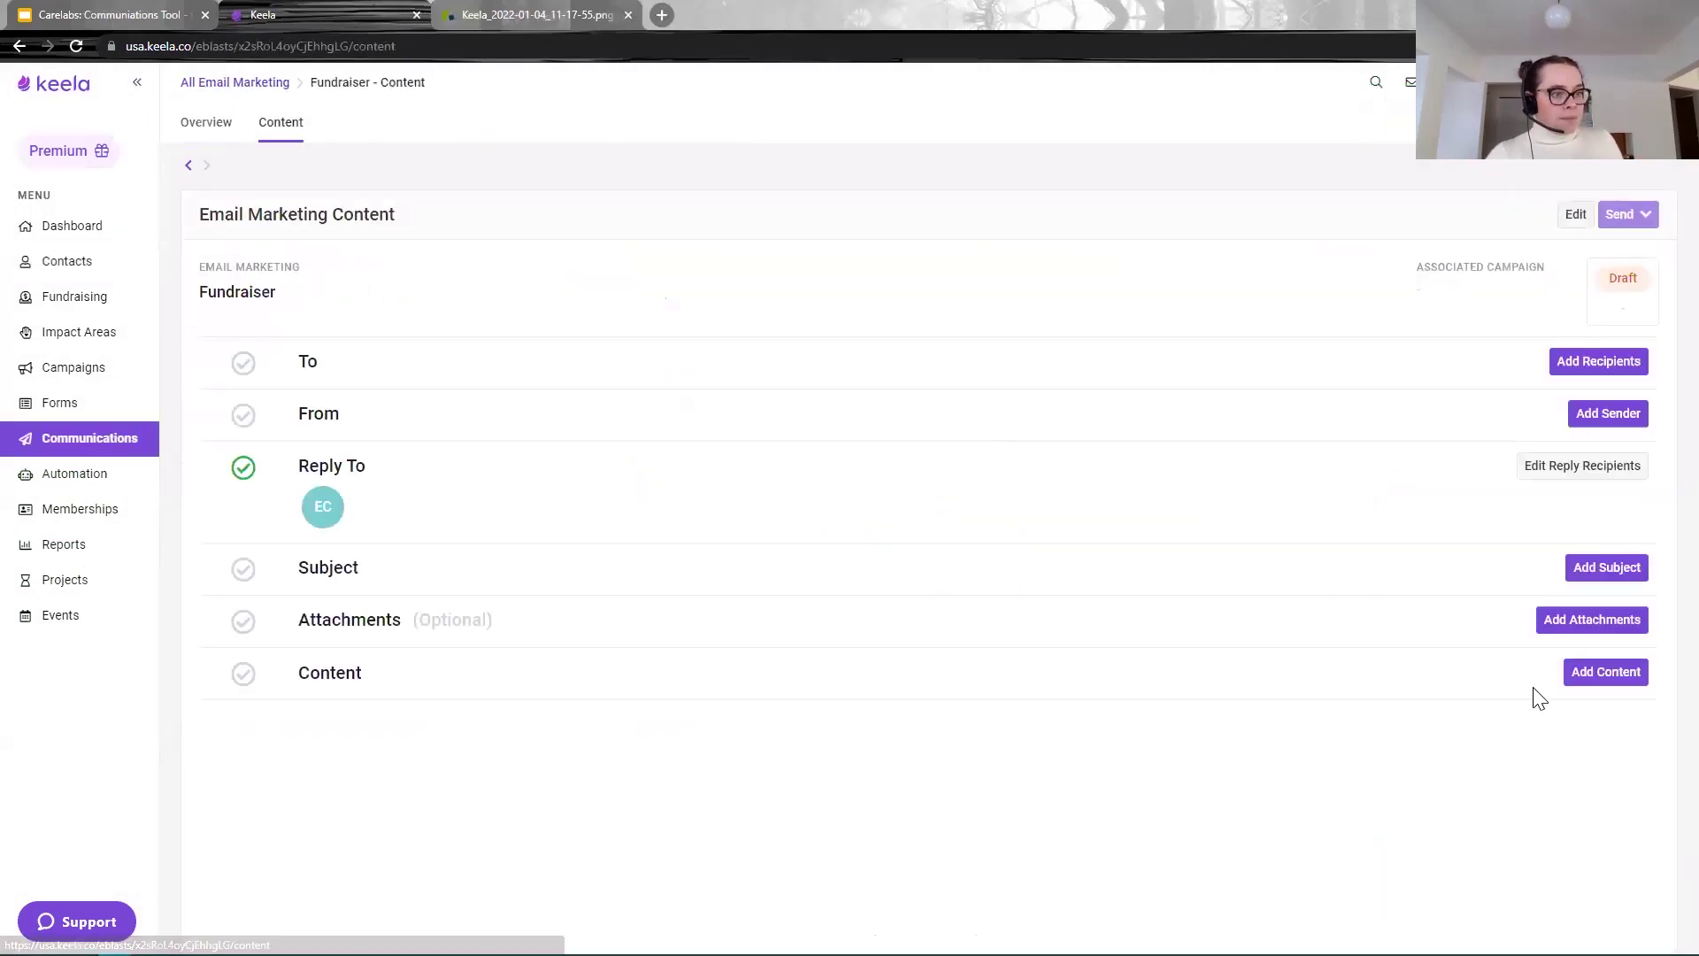
left_click(1604, 675)
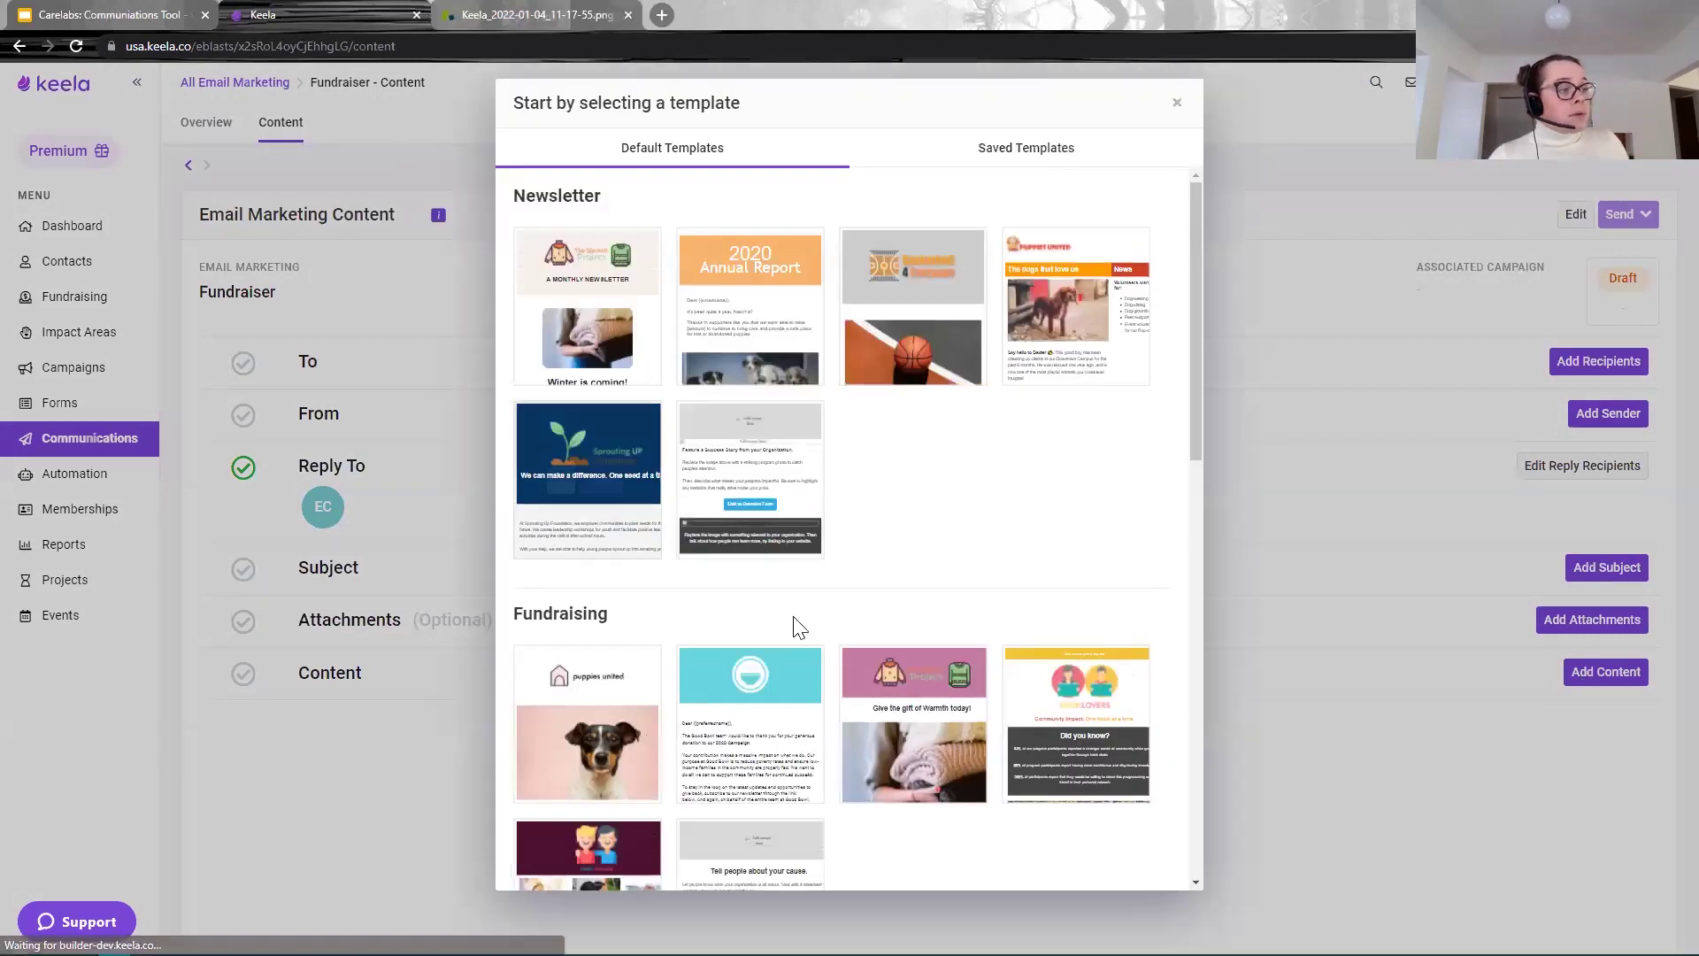
scroll(799, 626, "down", 10)
scroll(640, 687, "up", 5)
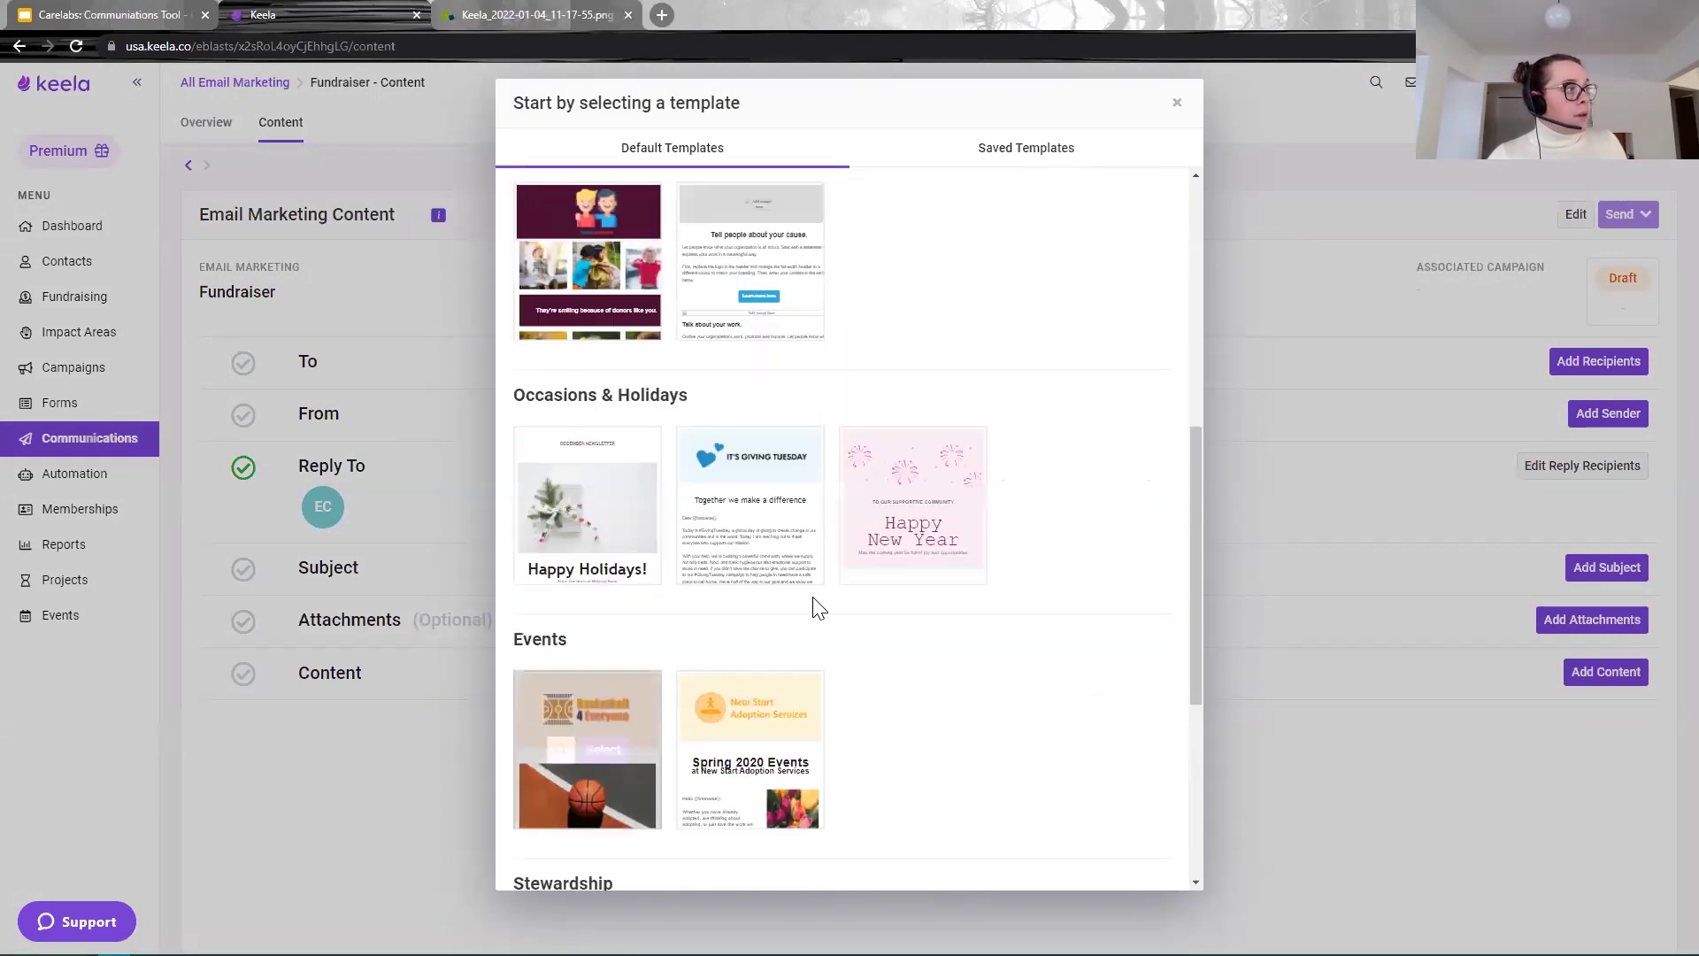
scroll(818, 607, "up", 5)
left_click(1068, 161)
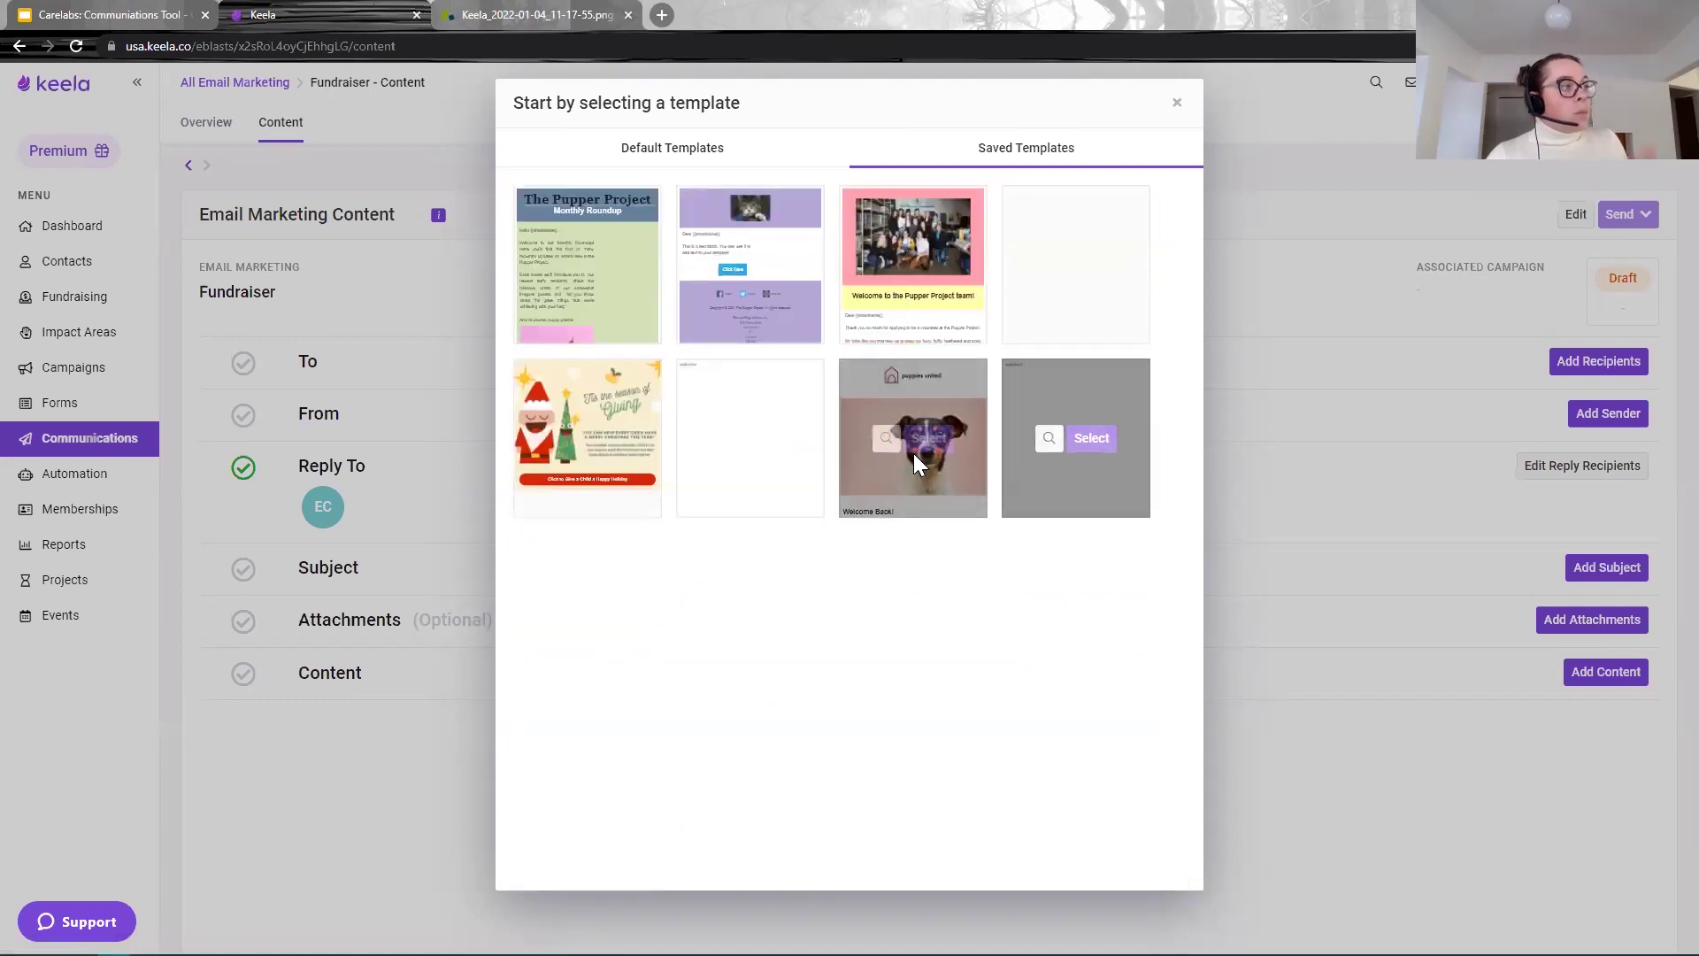
left_click(922, 448)
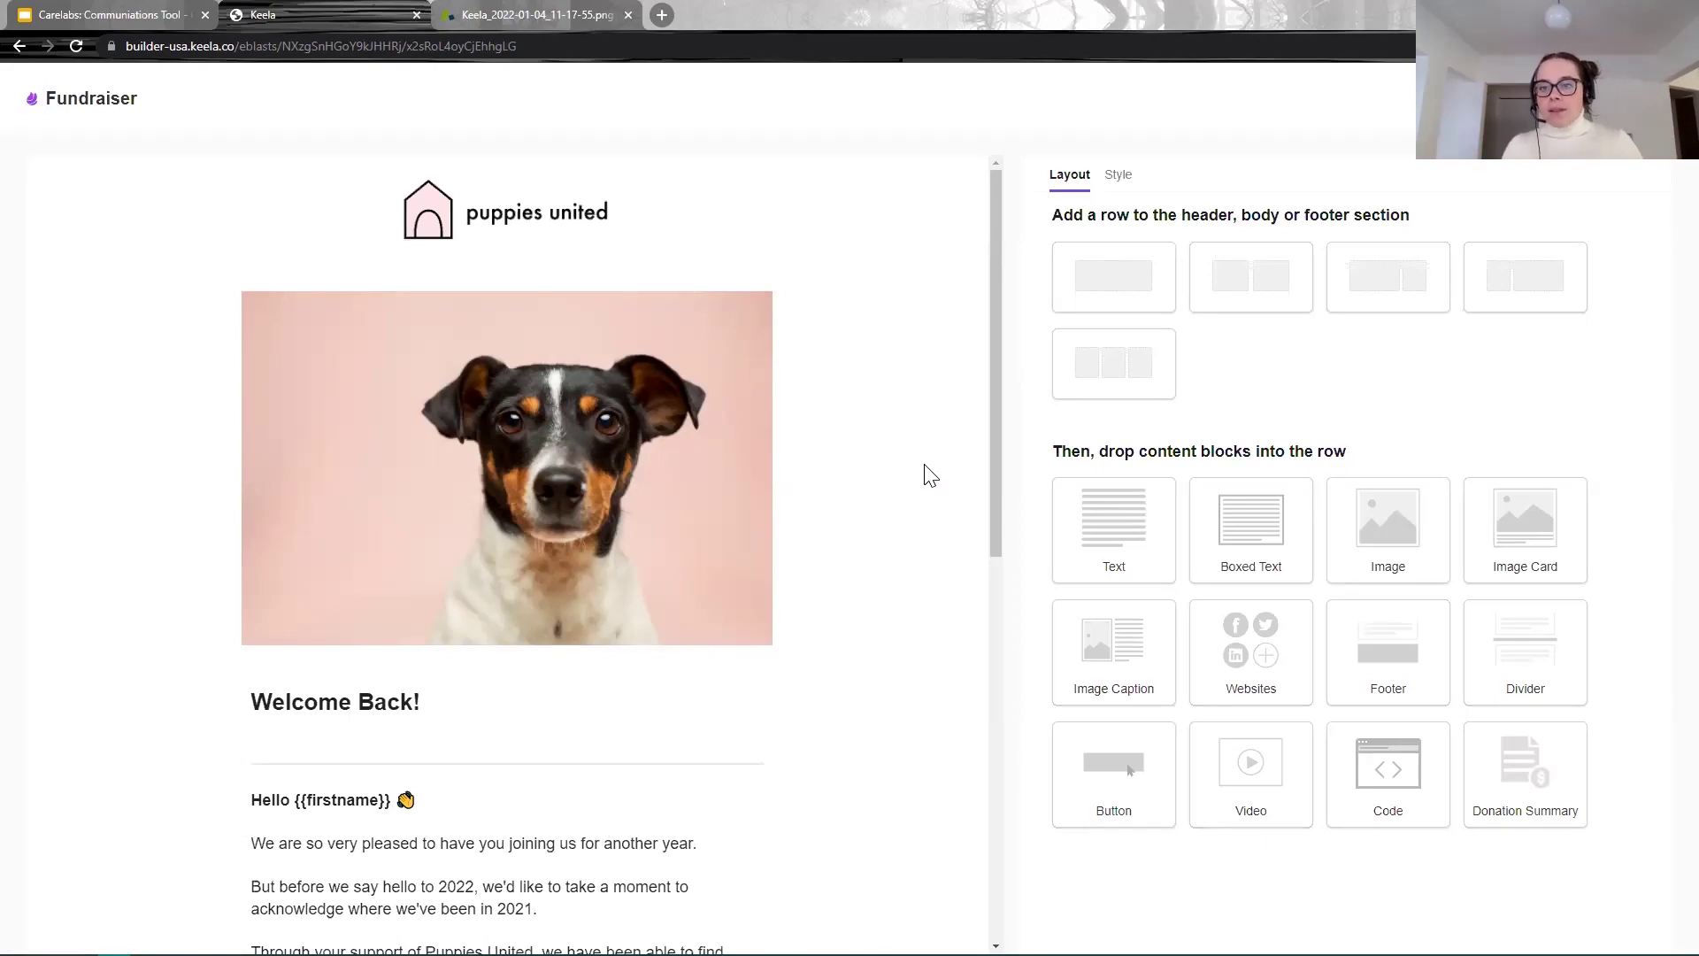
Step: Replace {{firstname}} in the "Hello" greeting of the email's text block with a different smart code
scroll(668, 795, "down", 1)
scroll(668, 796, "down", 3)
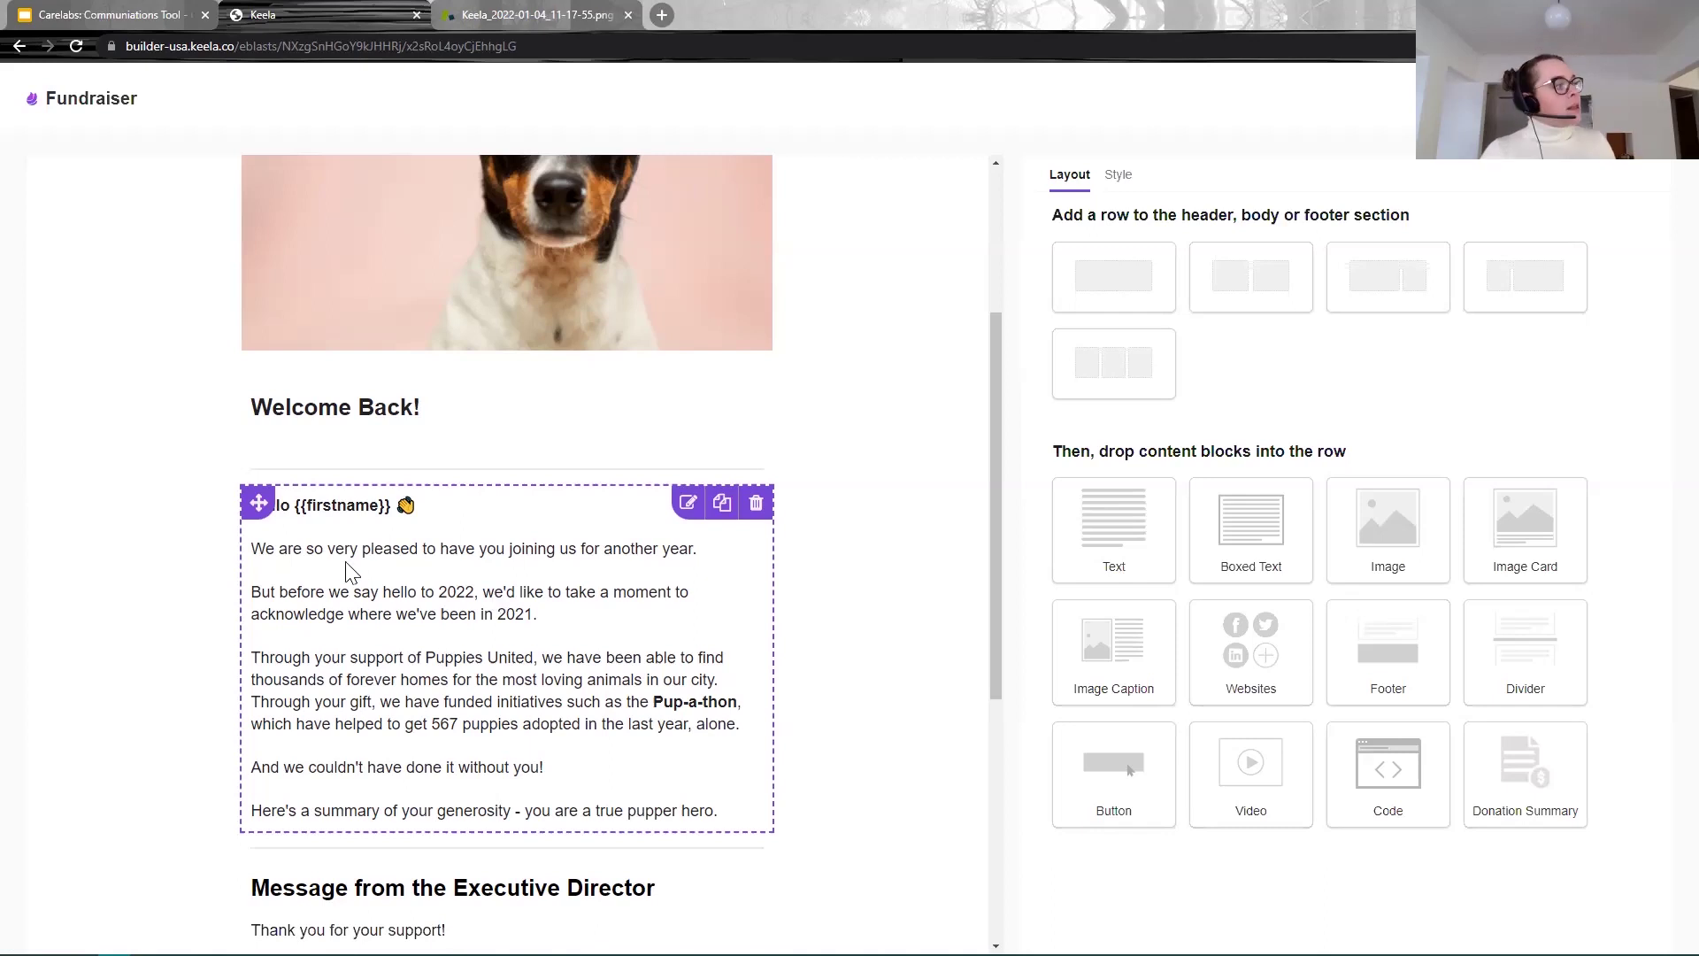
left_click(441, 517)
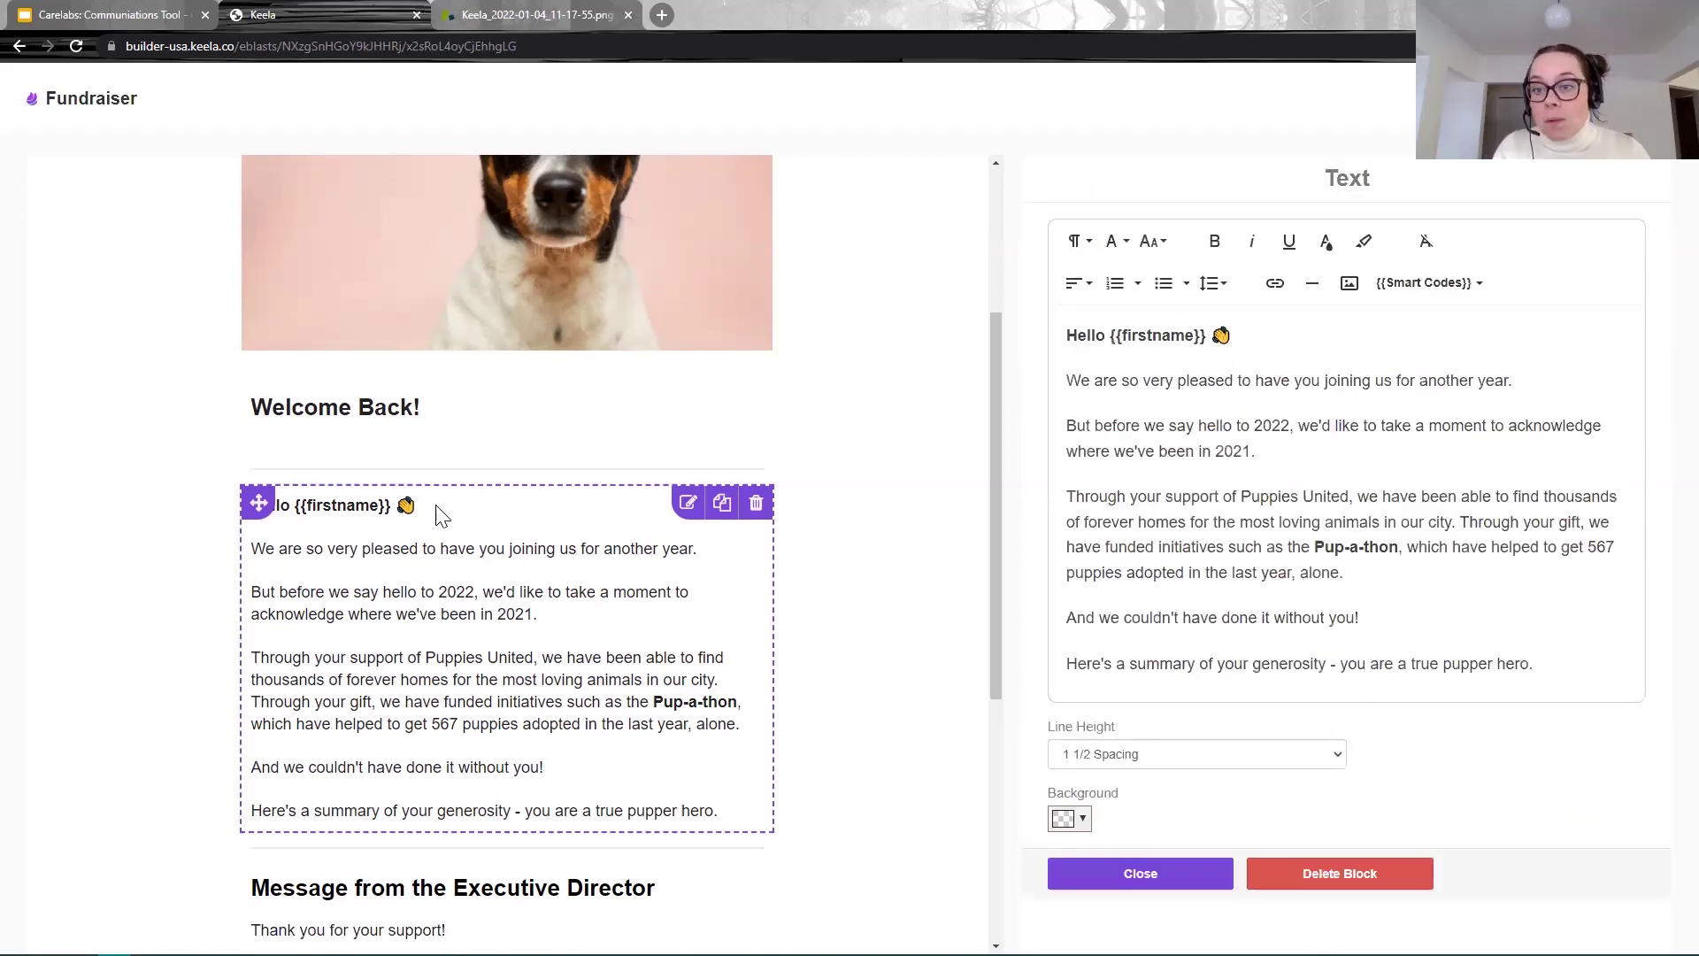
left_click_drag(1209, 336, 1108, 336)
key("BackSpace")
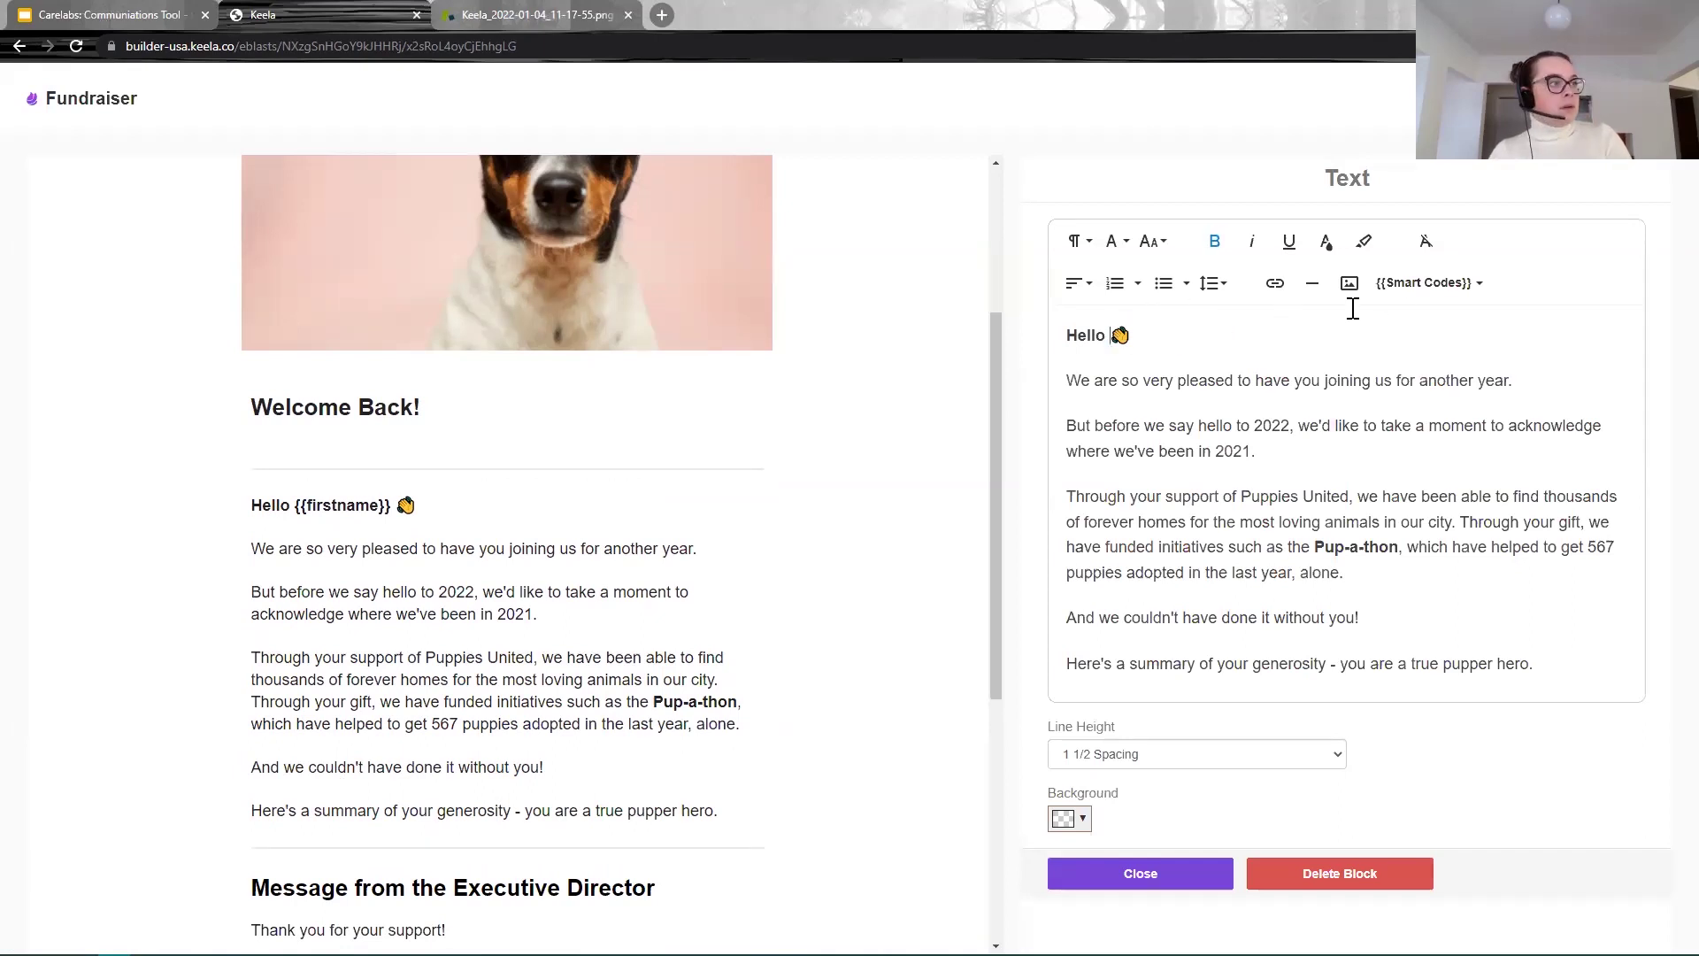
left_click(1425, 283)
left_click(1417, 394)
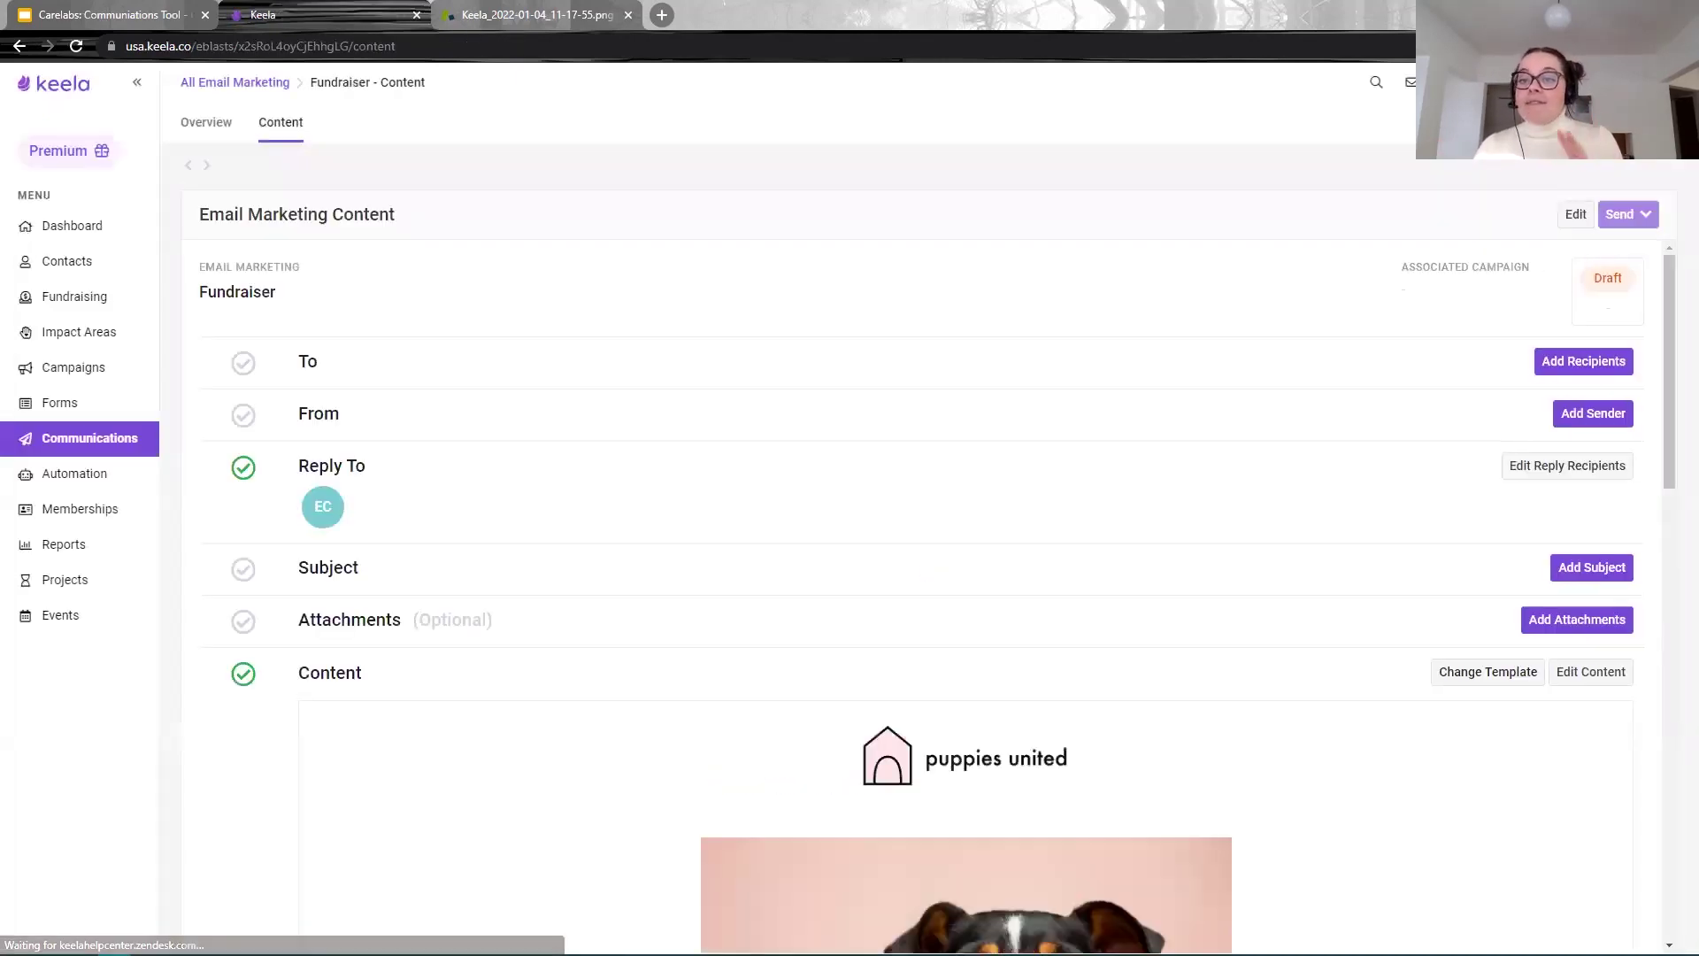
Step: Create a form of type Donation named "Monthly Donations"
left_click(52, 403)
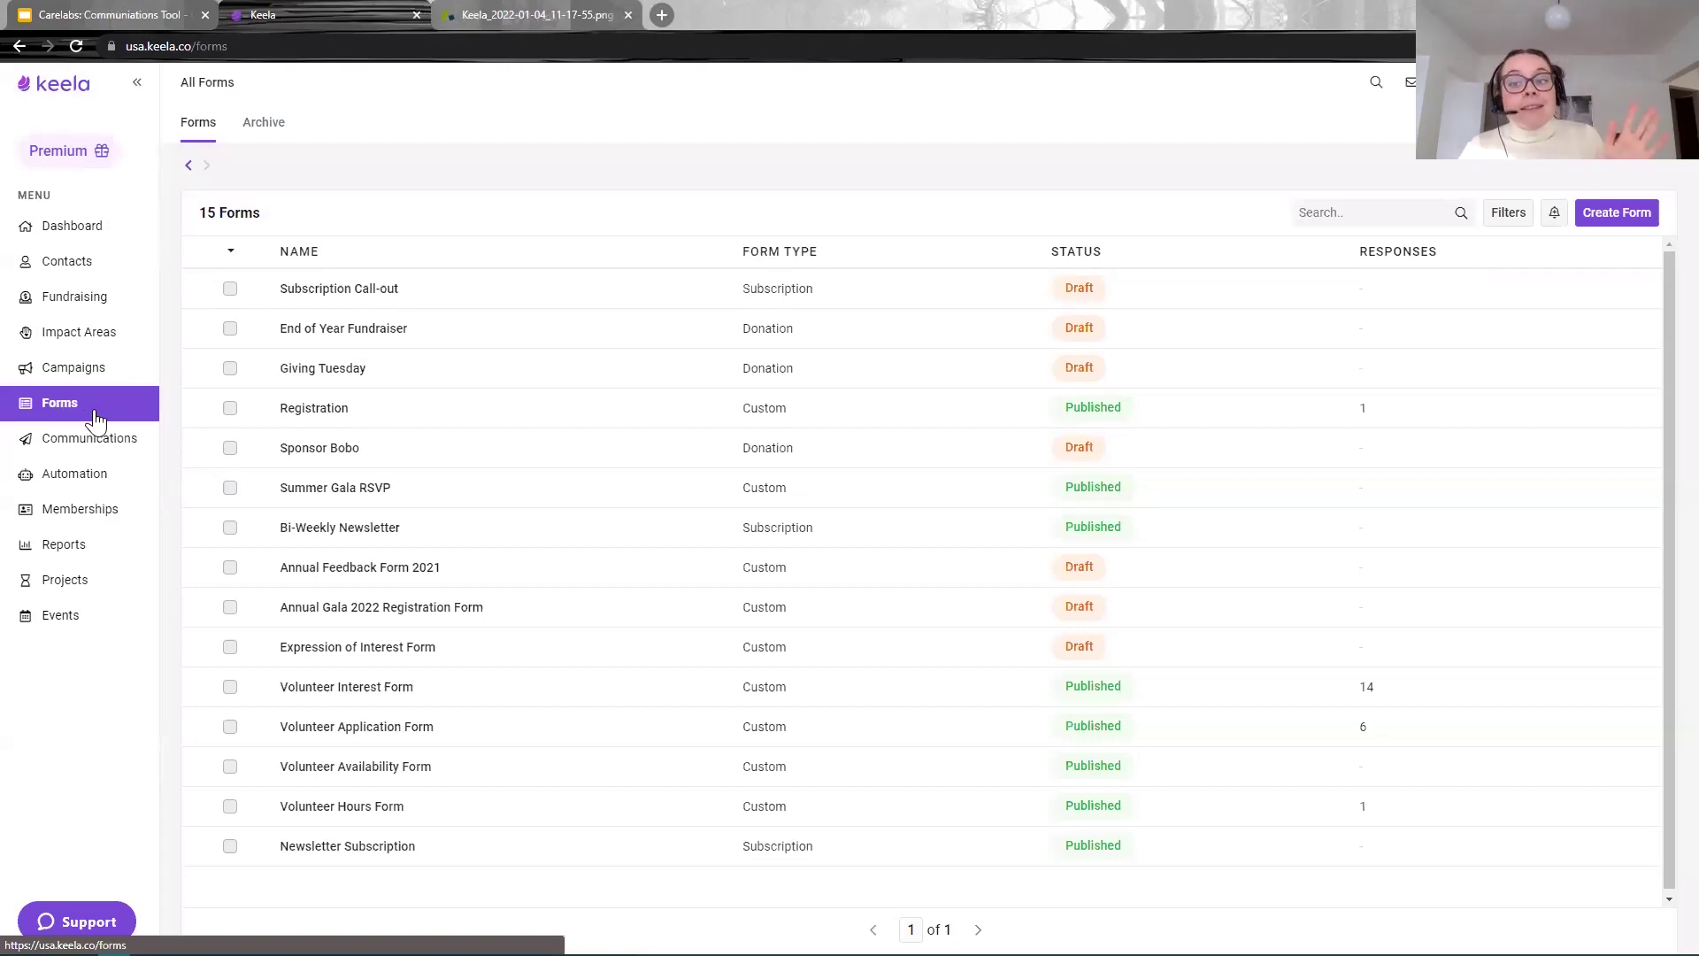
left_click(1617, 213)
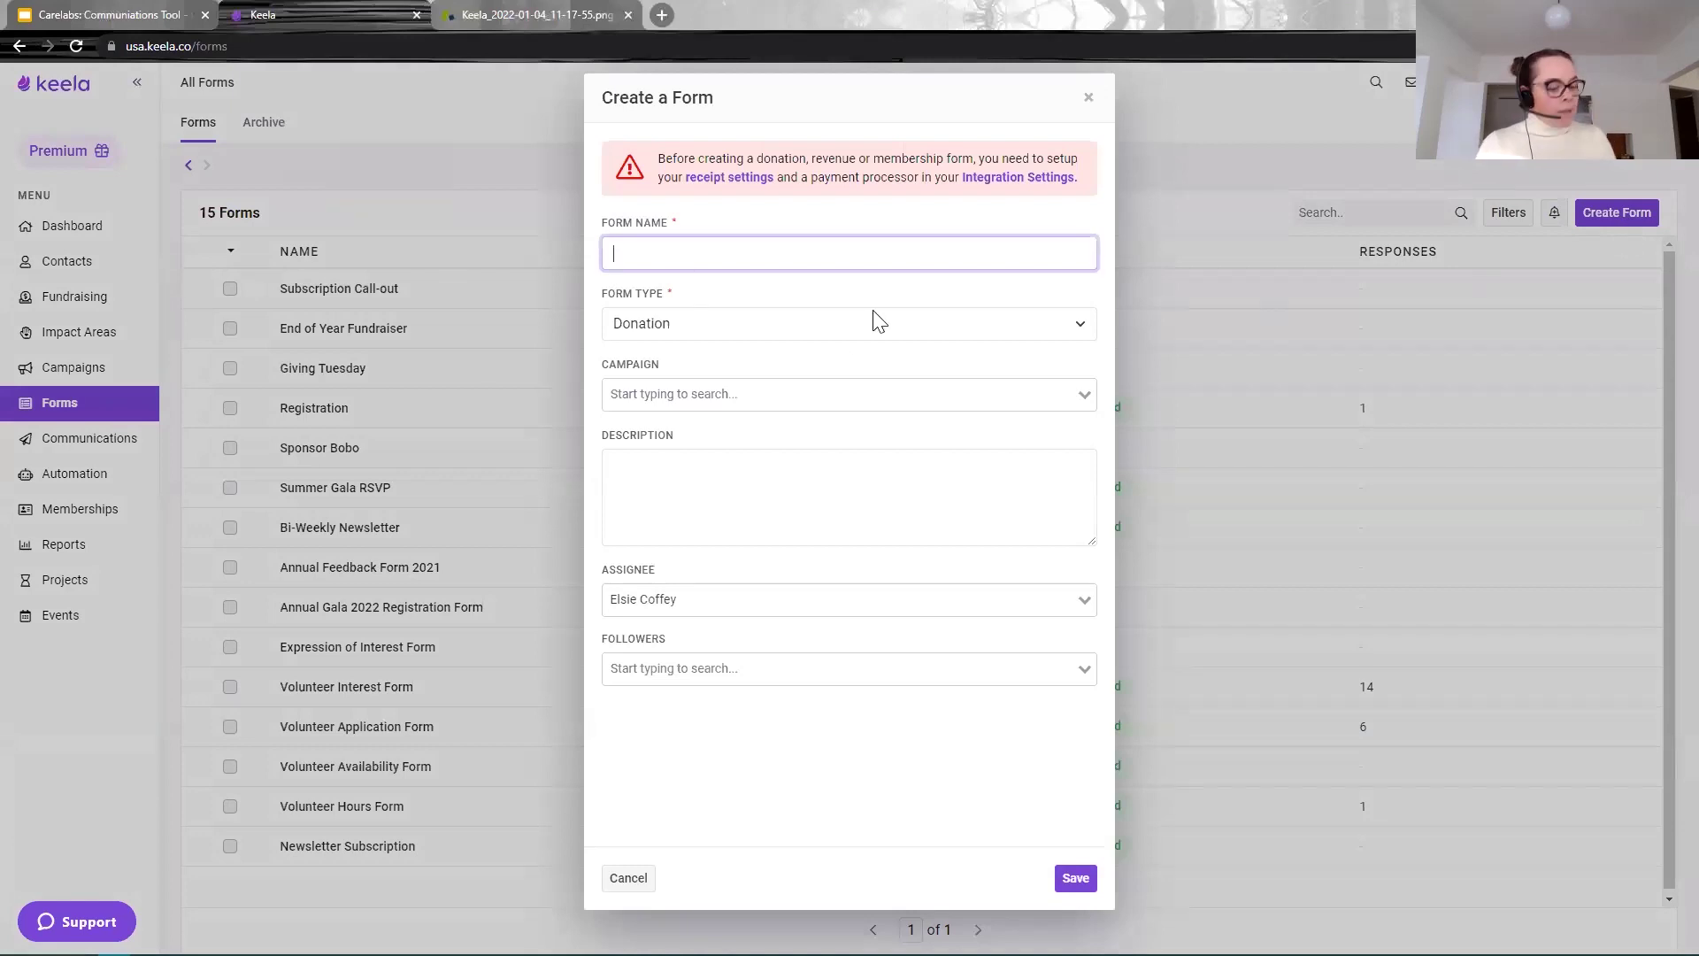
type("Monthly Donations")
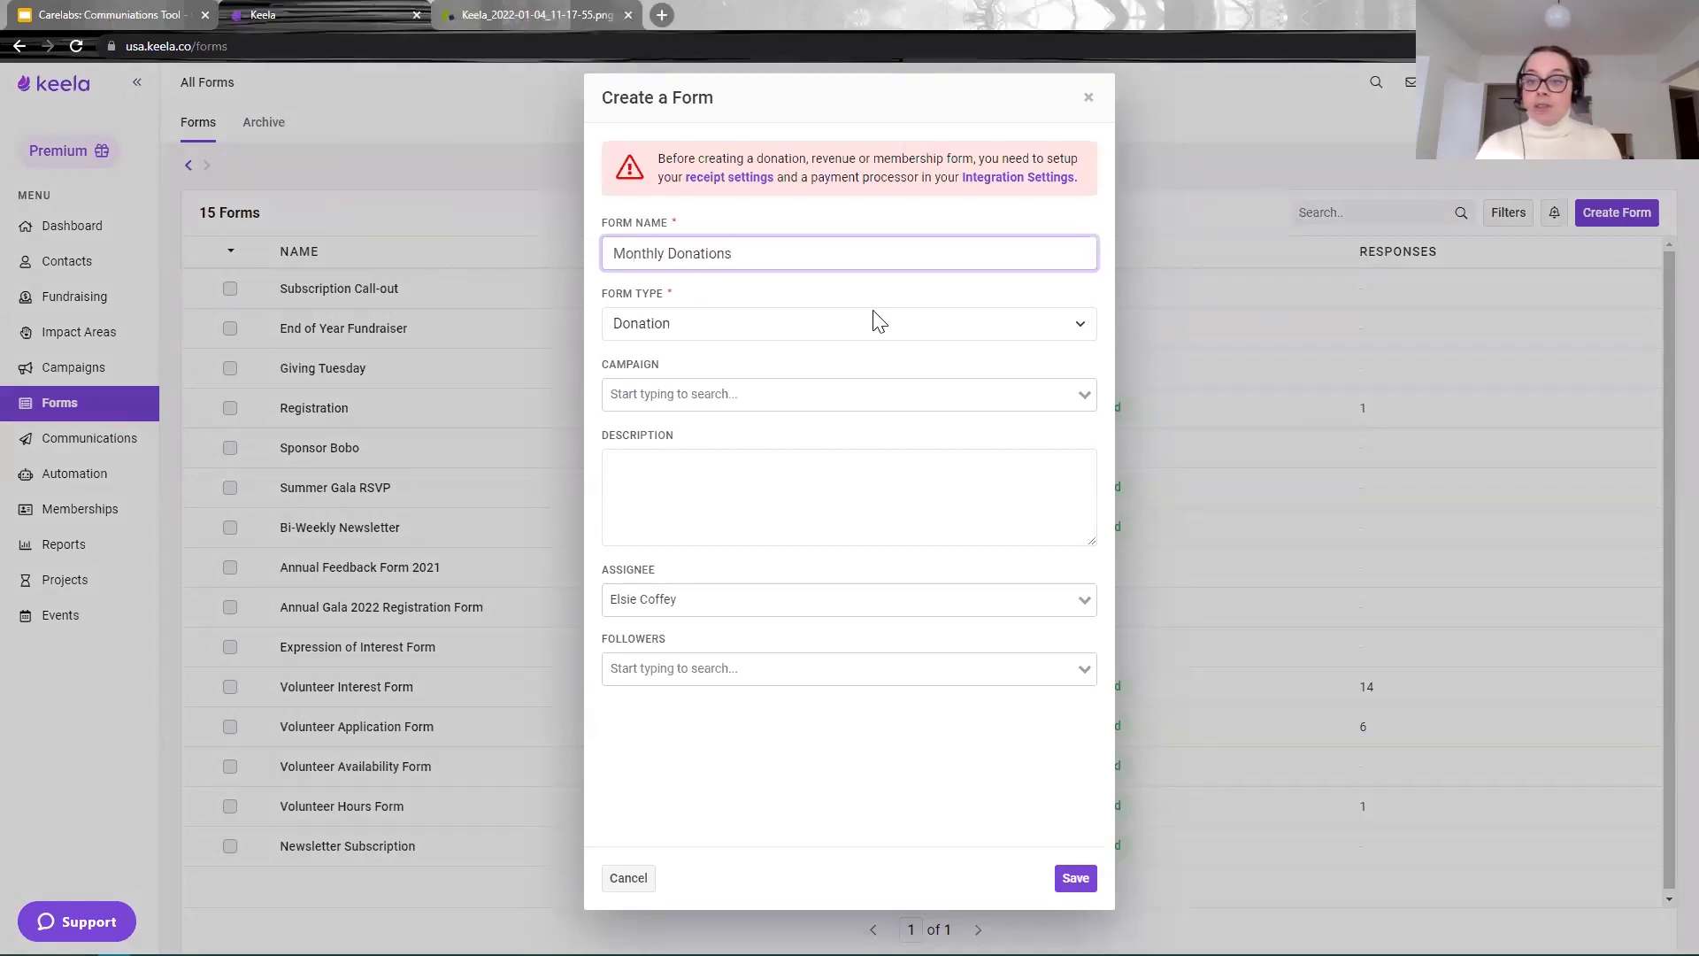
left_click(1068, 880)
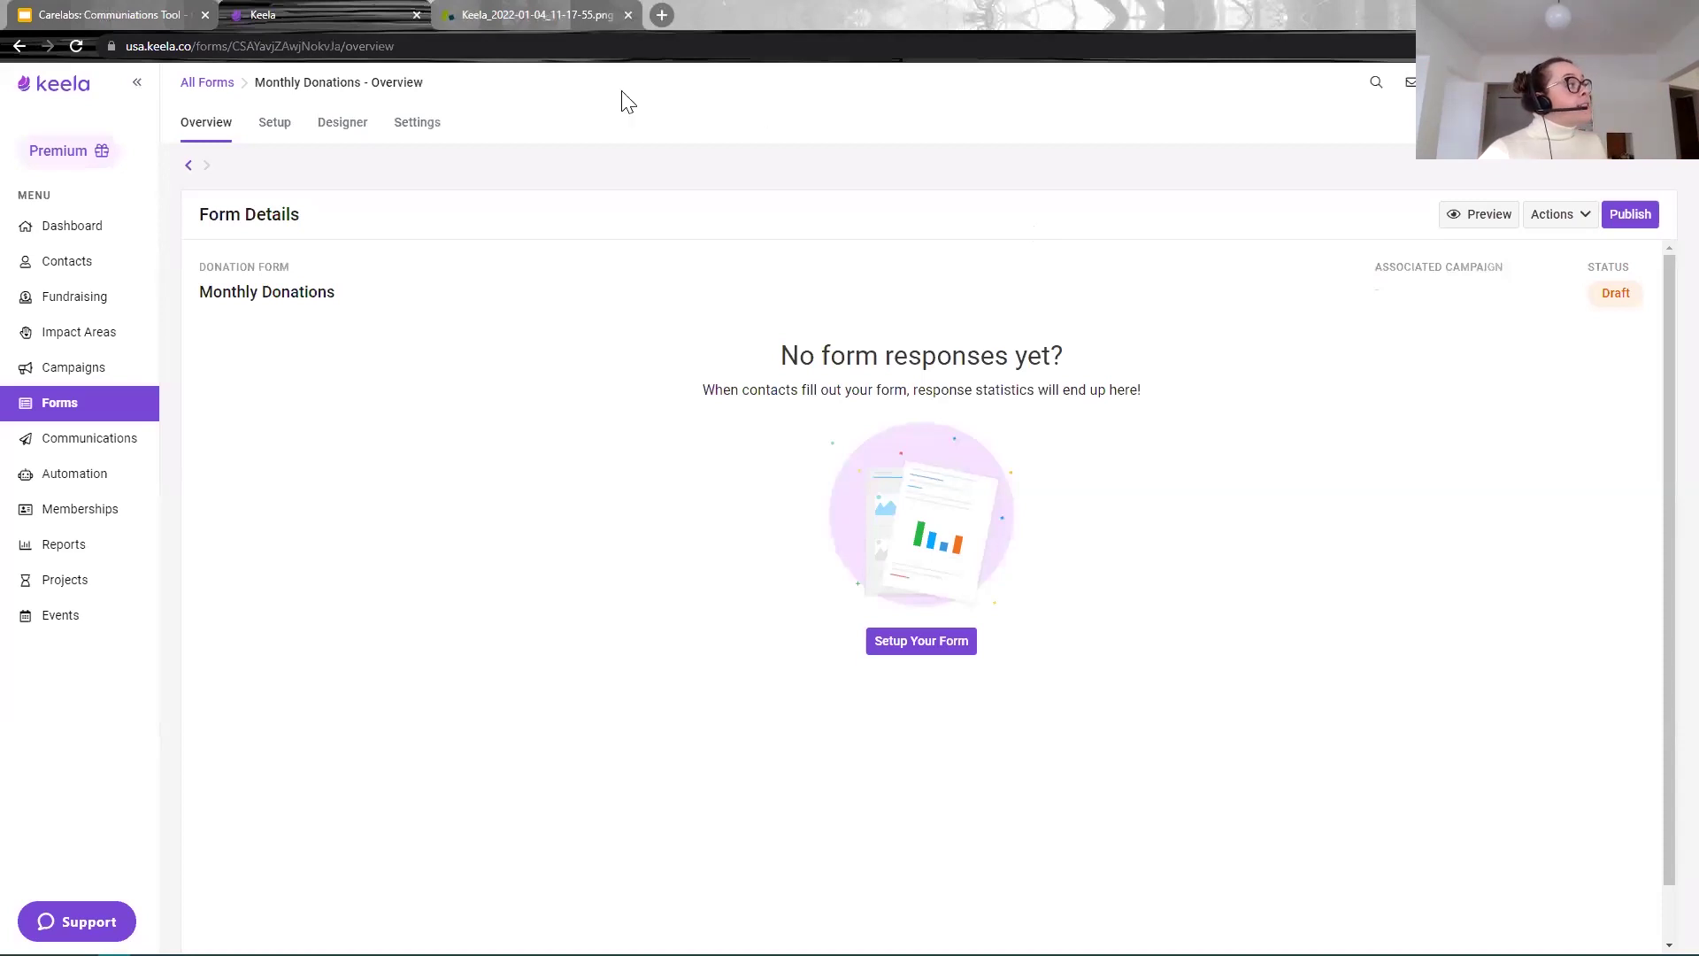
Step: Restrict the Monthly Donations form to Recurring Only donations in its setup
left_click(276, 133)
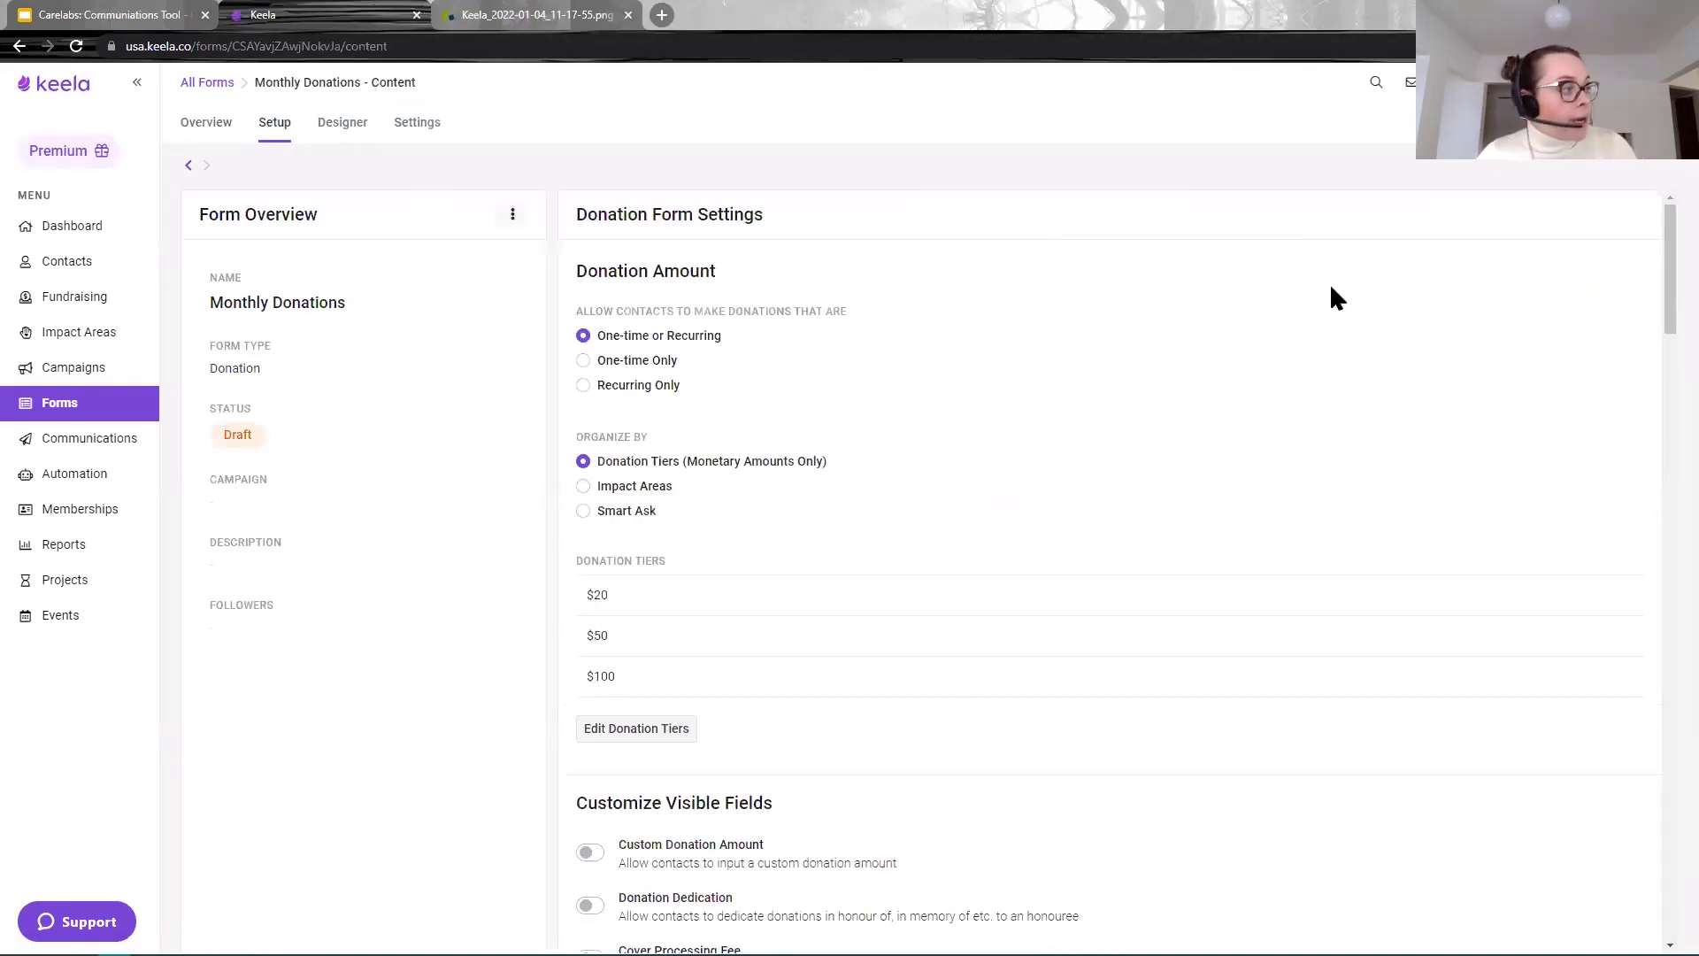
scroll(1168, 336, "down", 3)
scroll(1168, 341, "down", 2)
scroll(1173, 347, "up", 5)
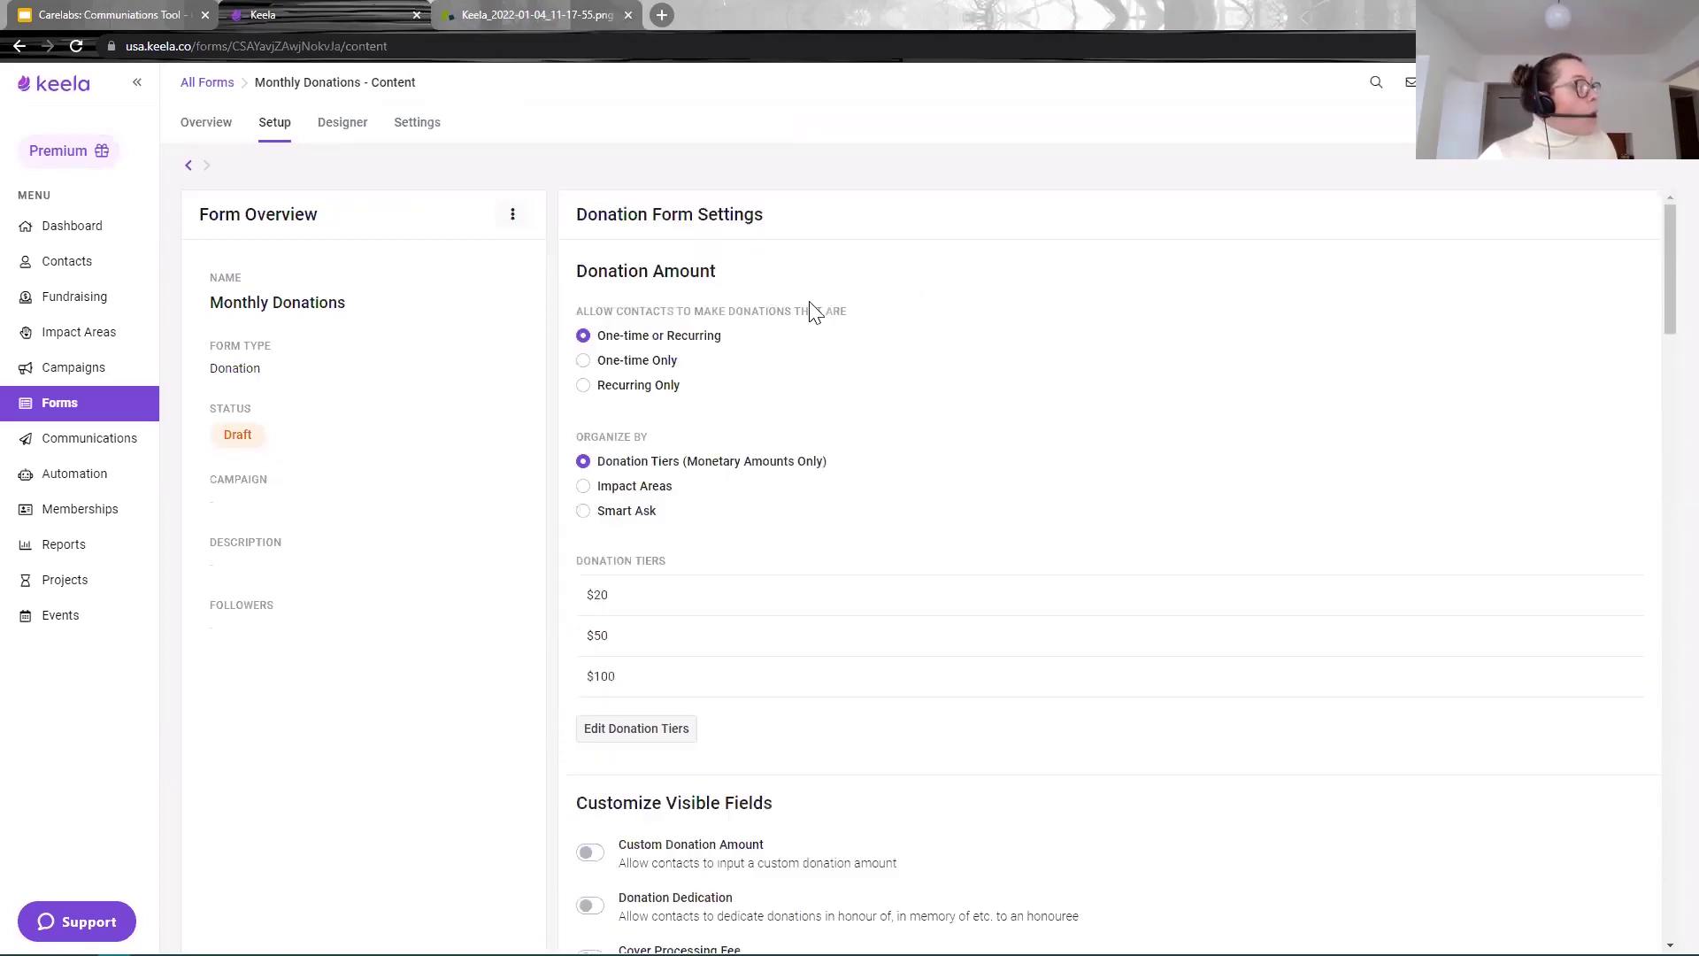
left_click_drag(807, 293, 571, 304)
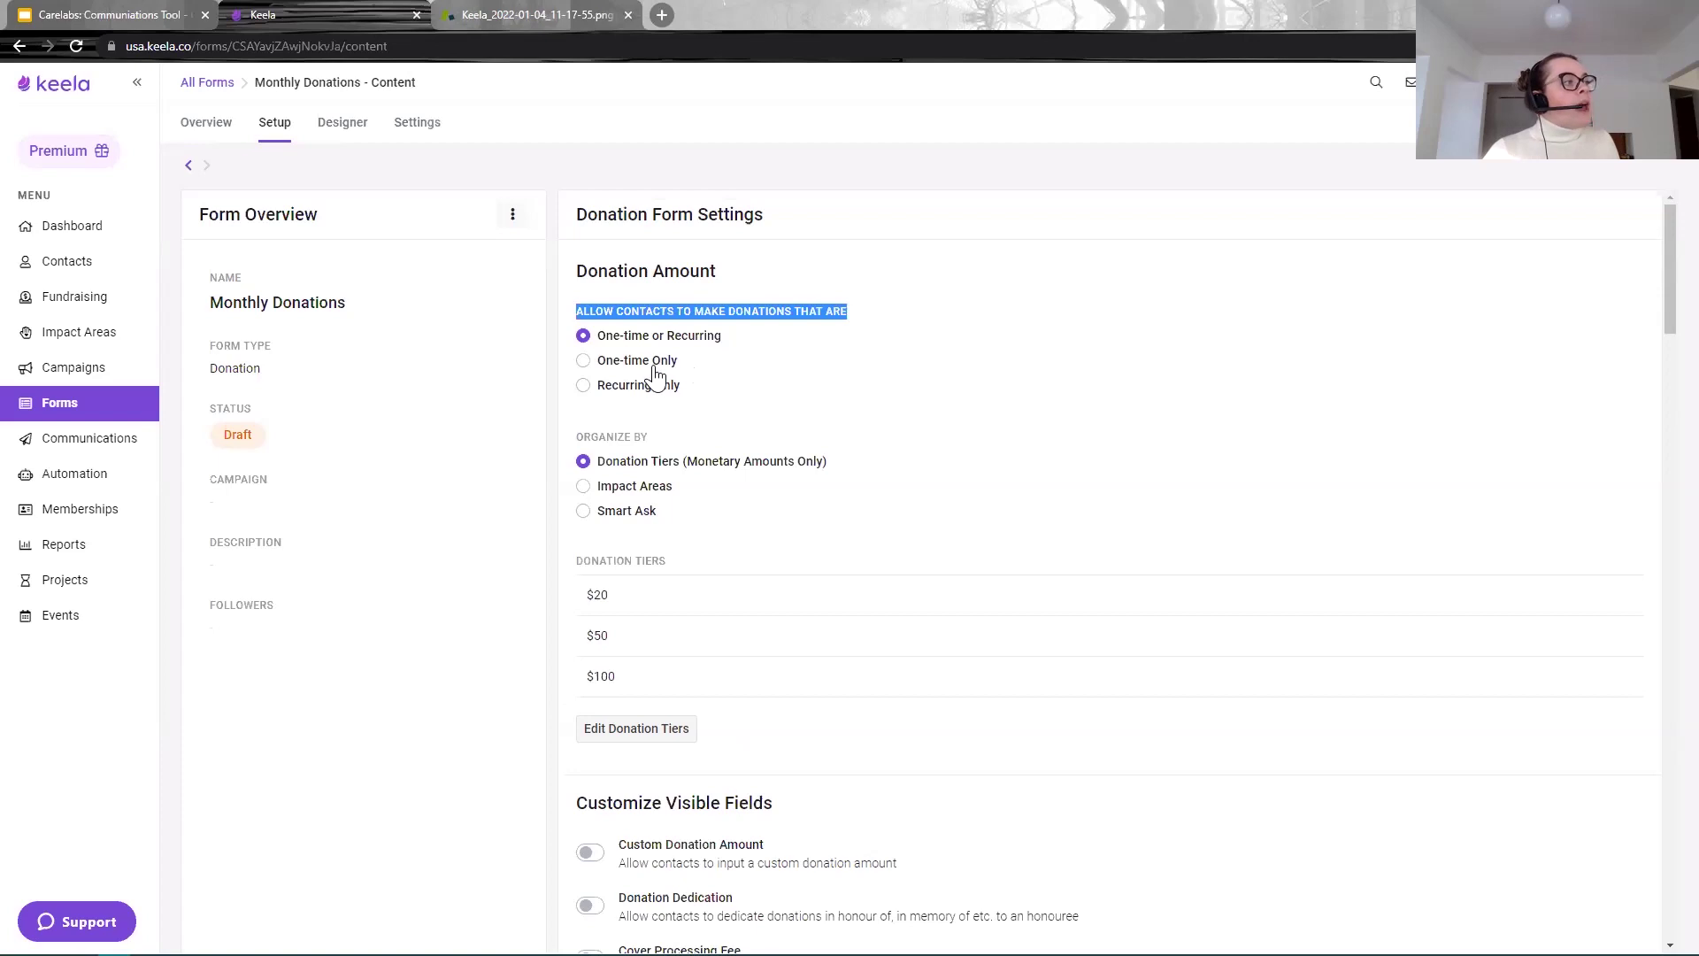
left_click(602, 391)
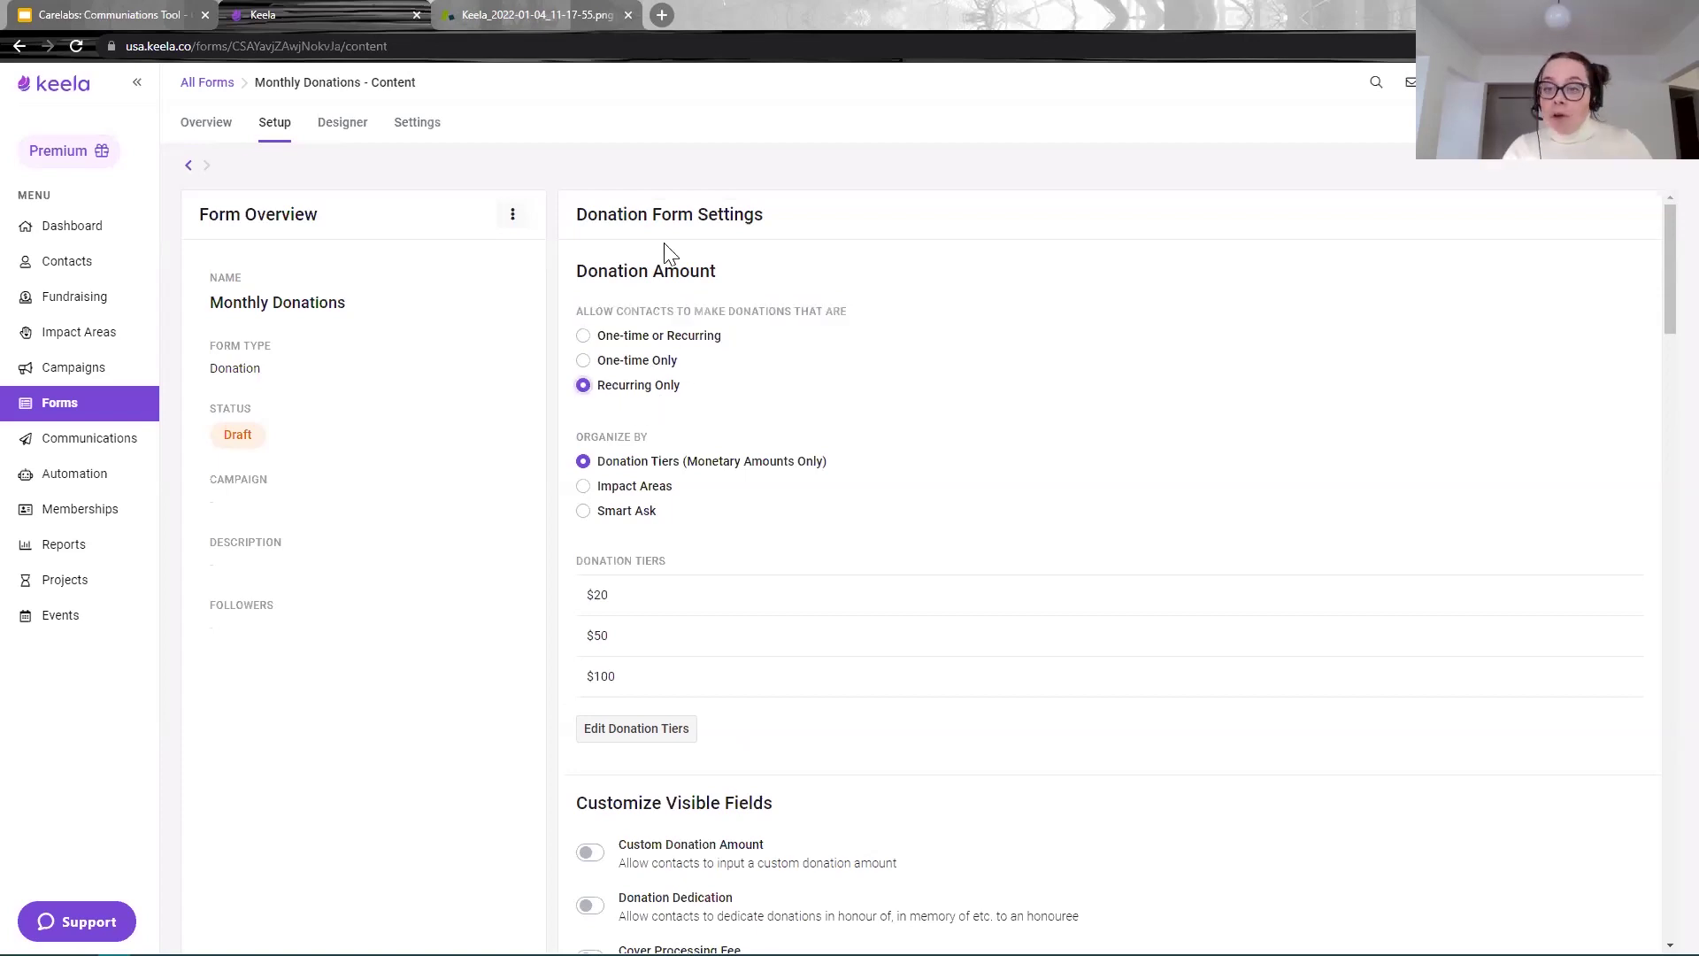
Step: Set the Monthly Donations form's settings to auto-tag contacts who fill it out with the Donor tag
scroll(1134, 452, "down", 20)
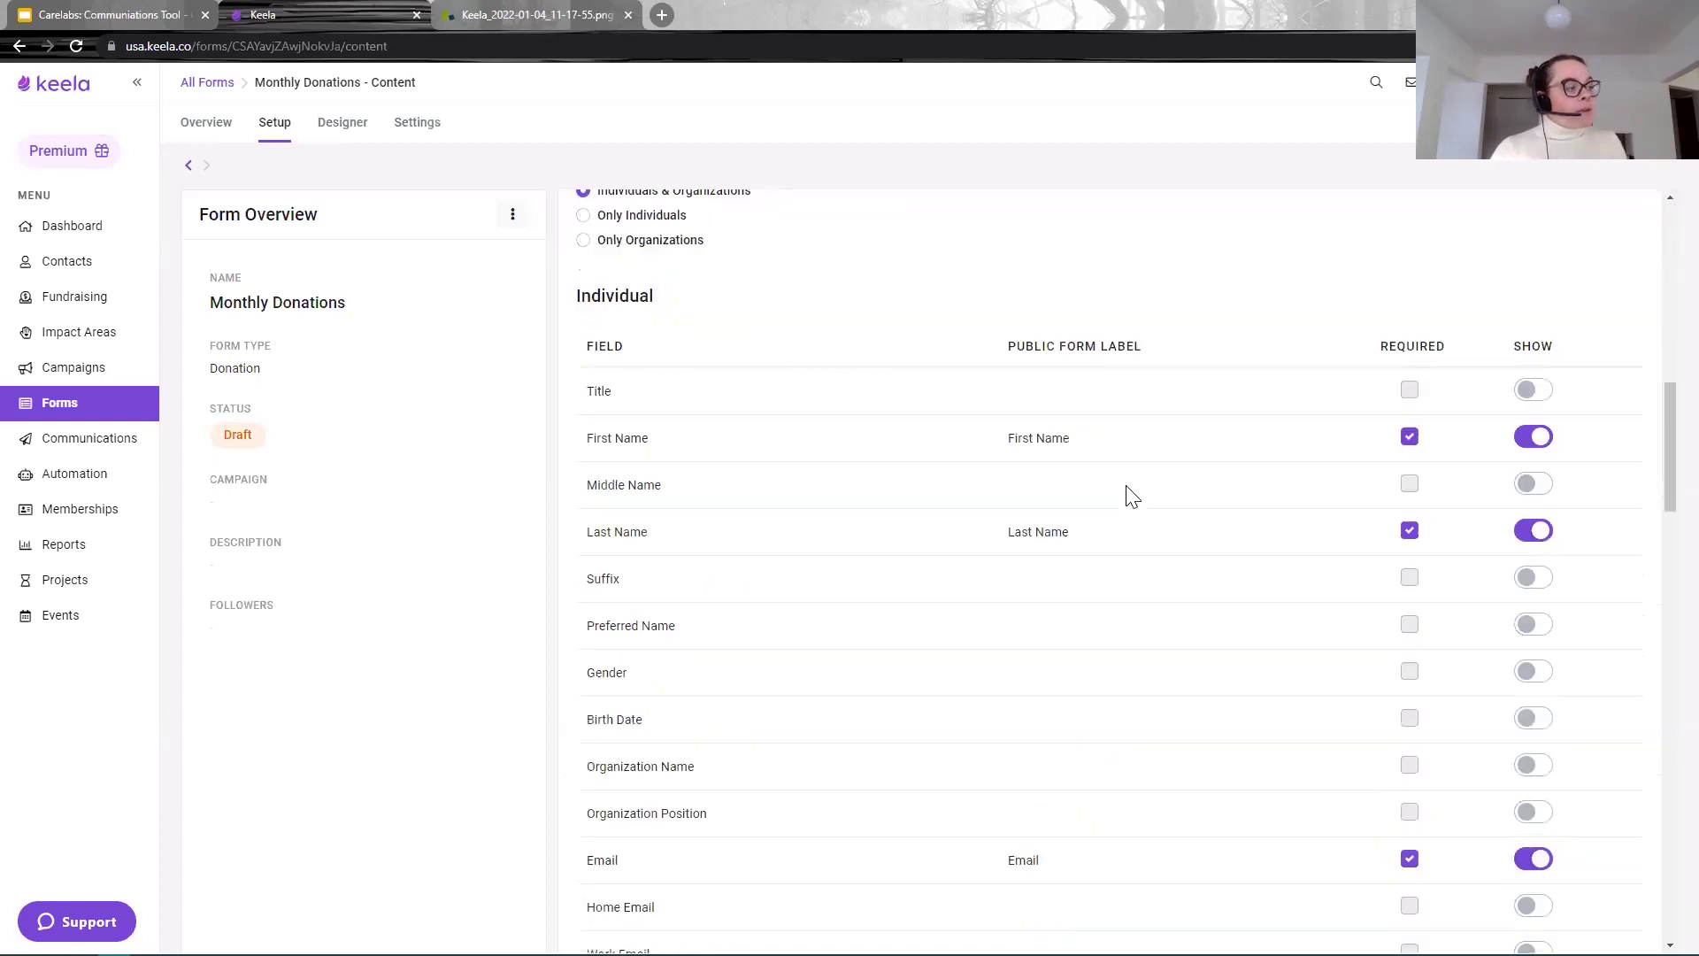
scroll(1142, 600, "up", 10)
scroll(1106, 611, "up", 12)
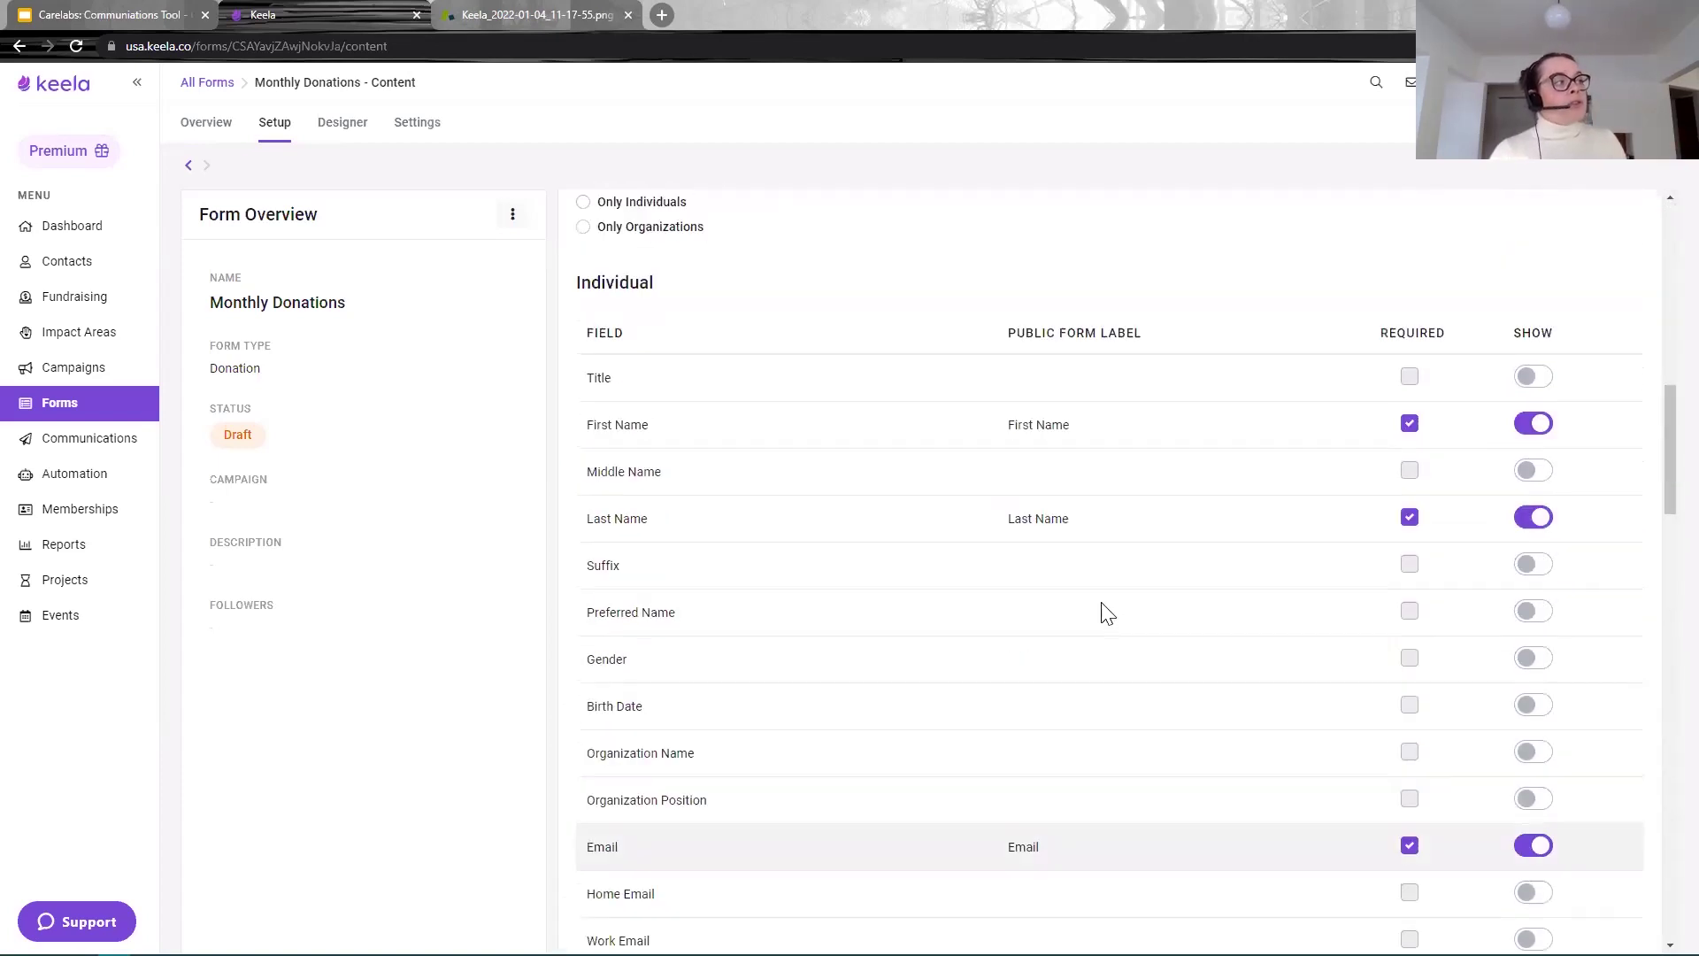
left_click(417, 122)
scroll(1267, 518, "down", 5)
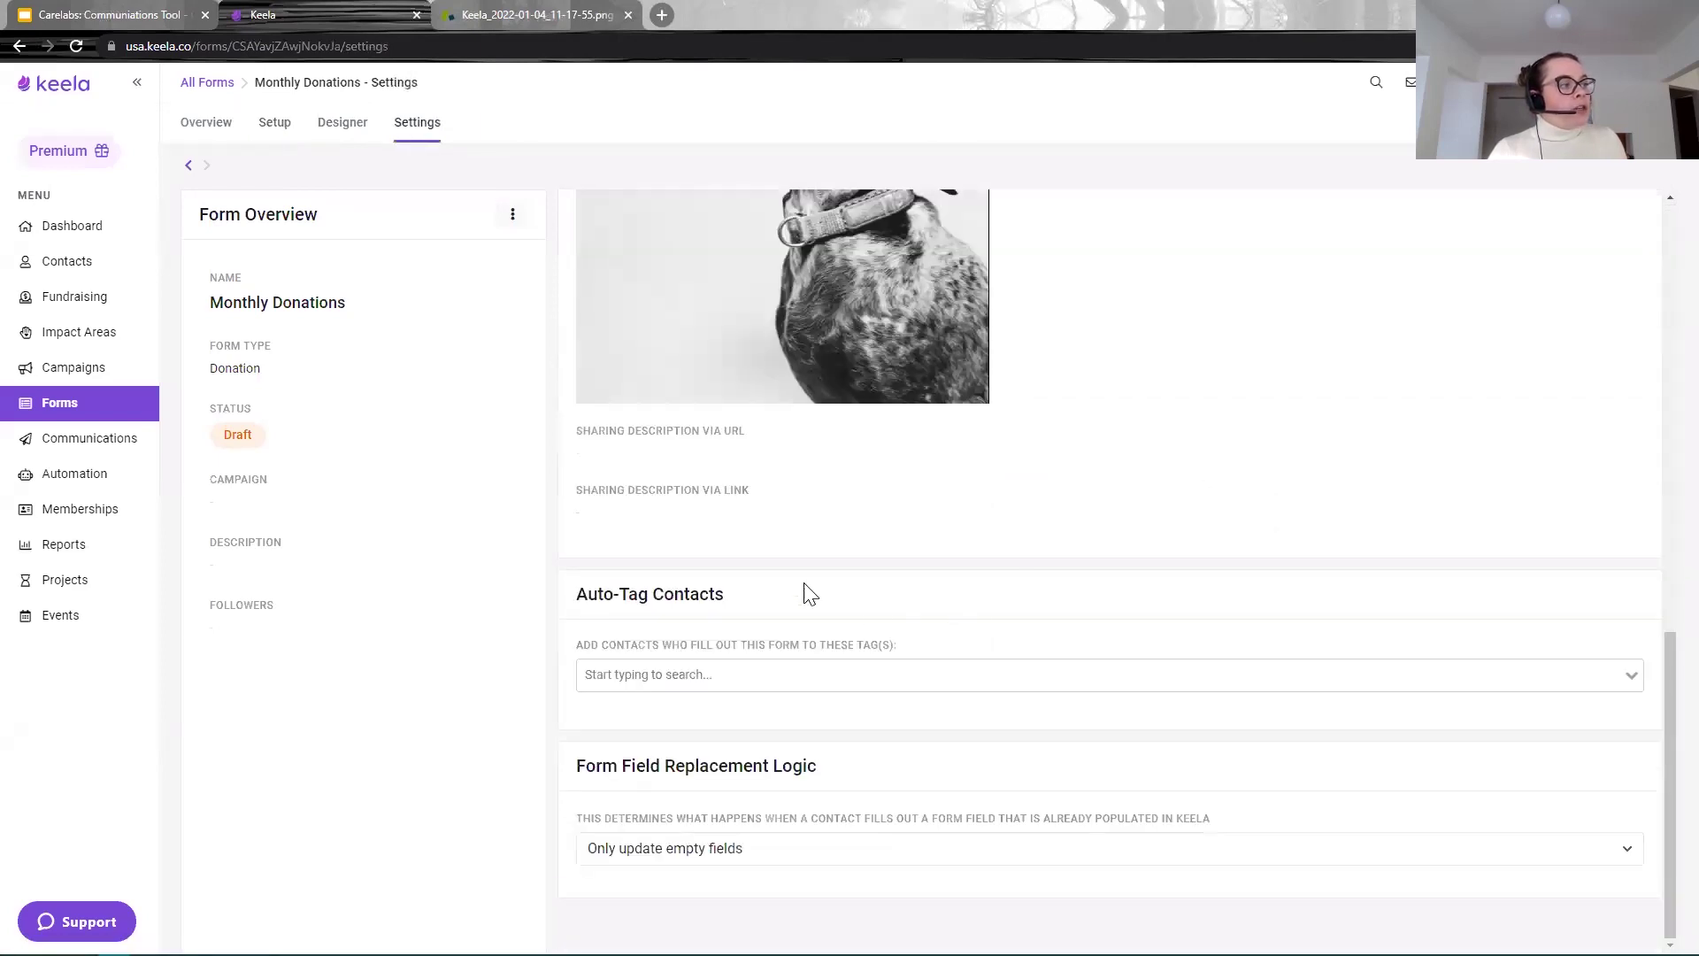
left_click_drag(804, 592, 542, 626)
left_click(656, 602)
triple_click(656, 601)
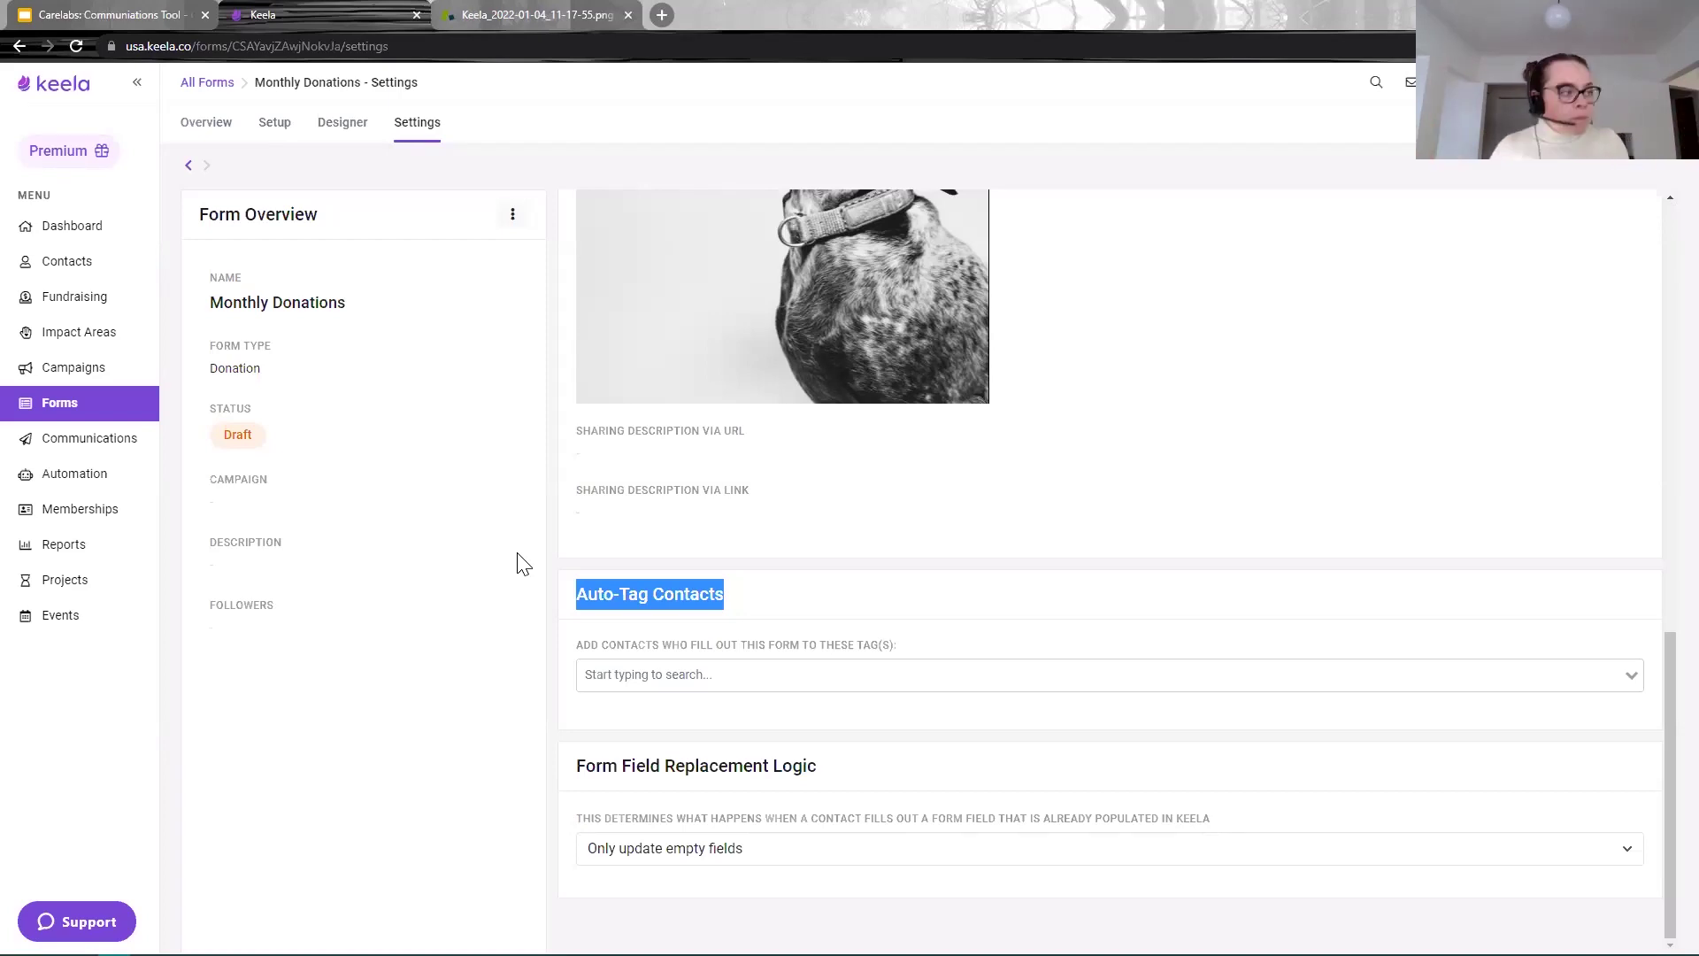
left_click_drag(743, 610, 584, 585)
left_click(686, 674)
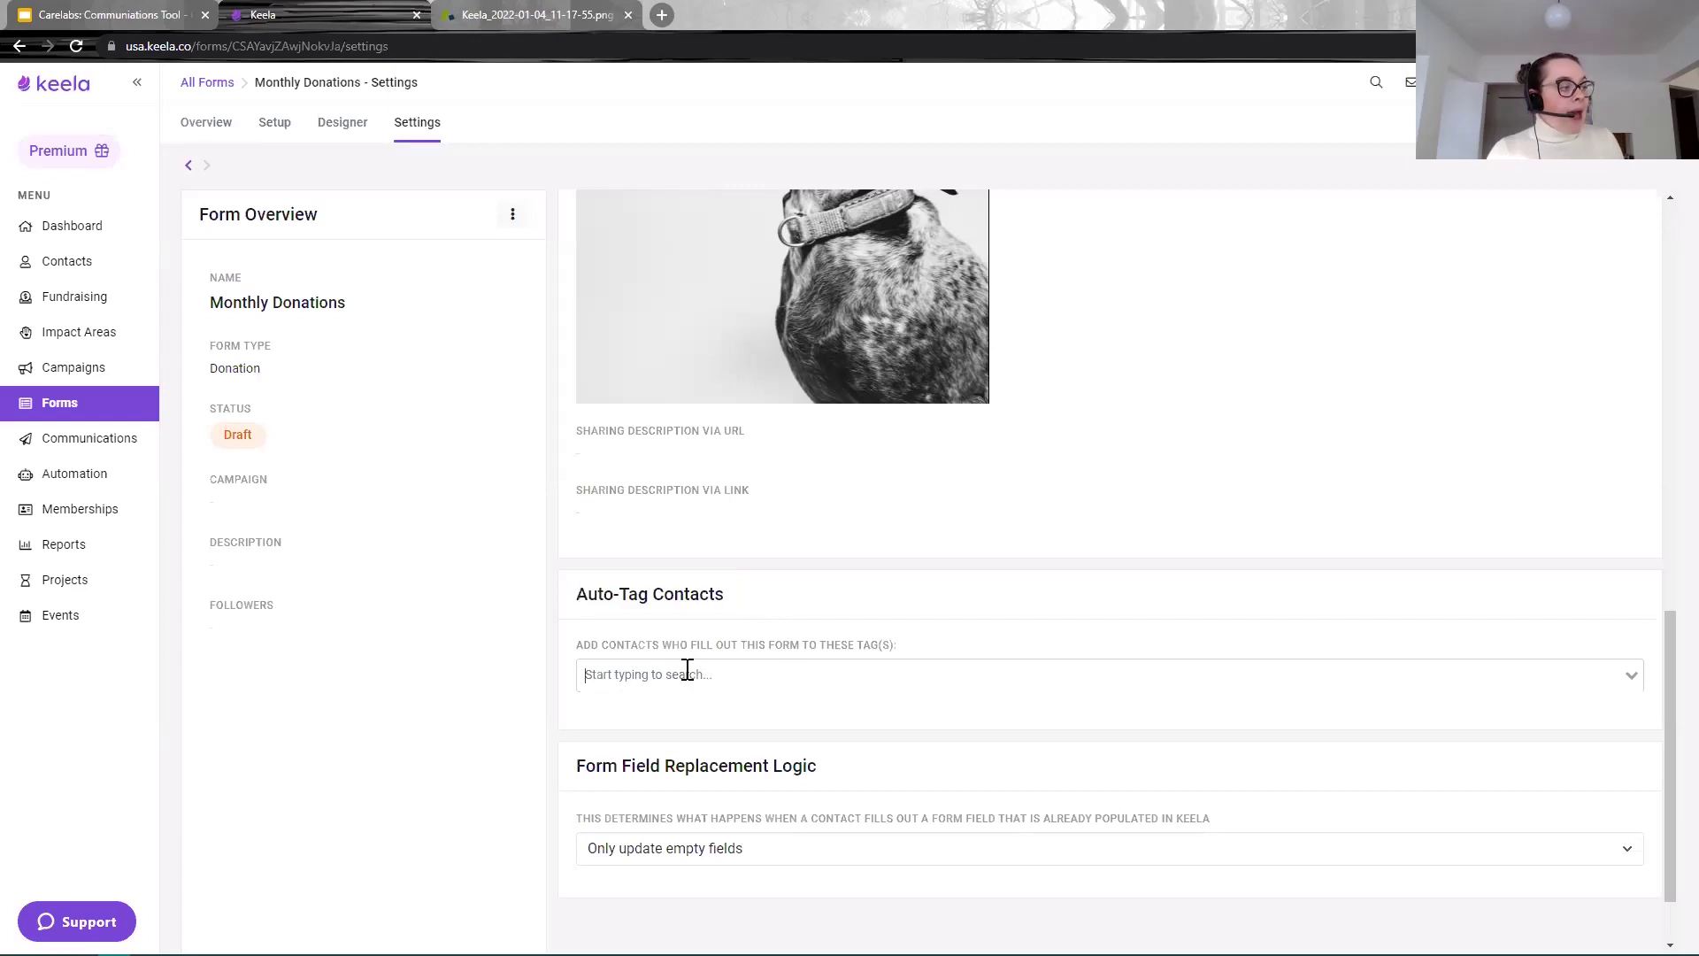
type("Monthly Donor")
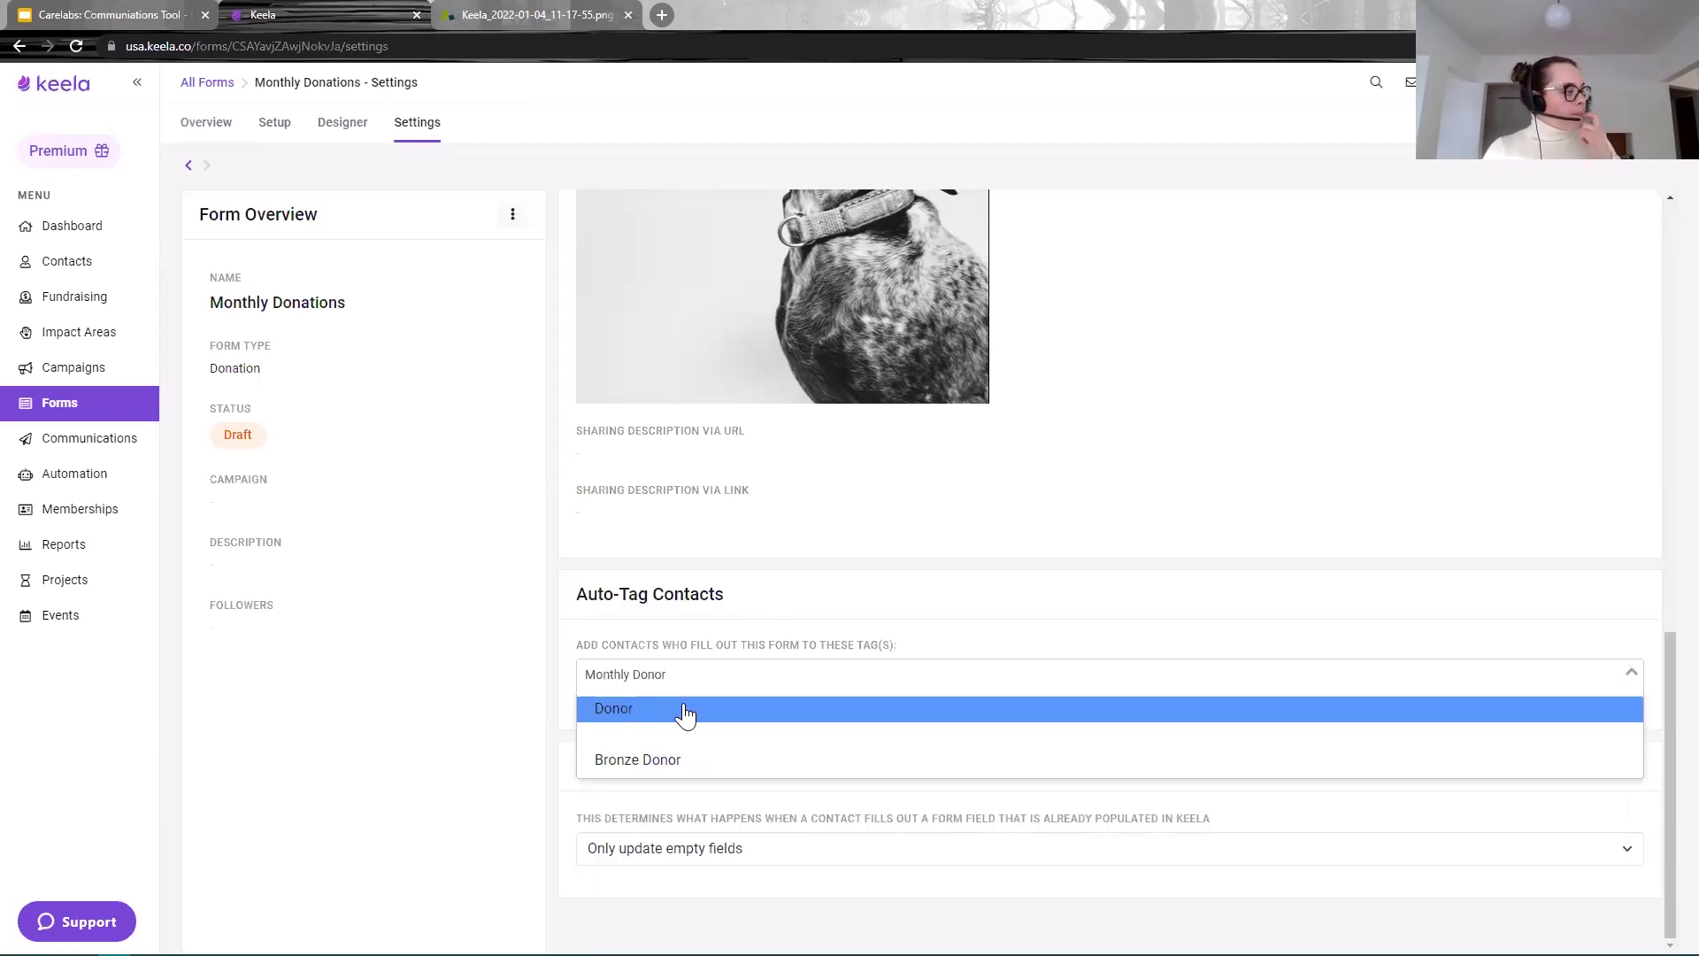
left_click(687, 711)
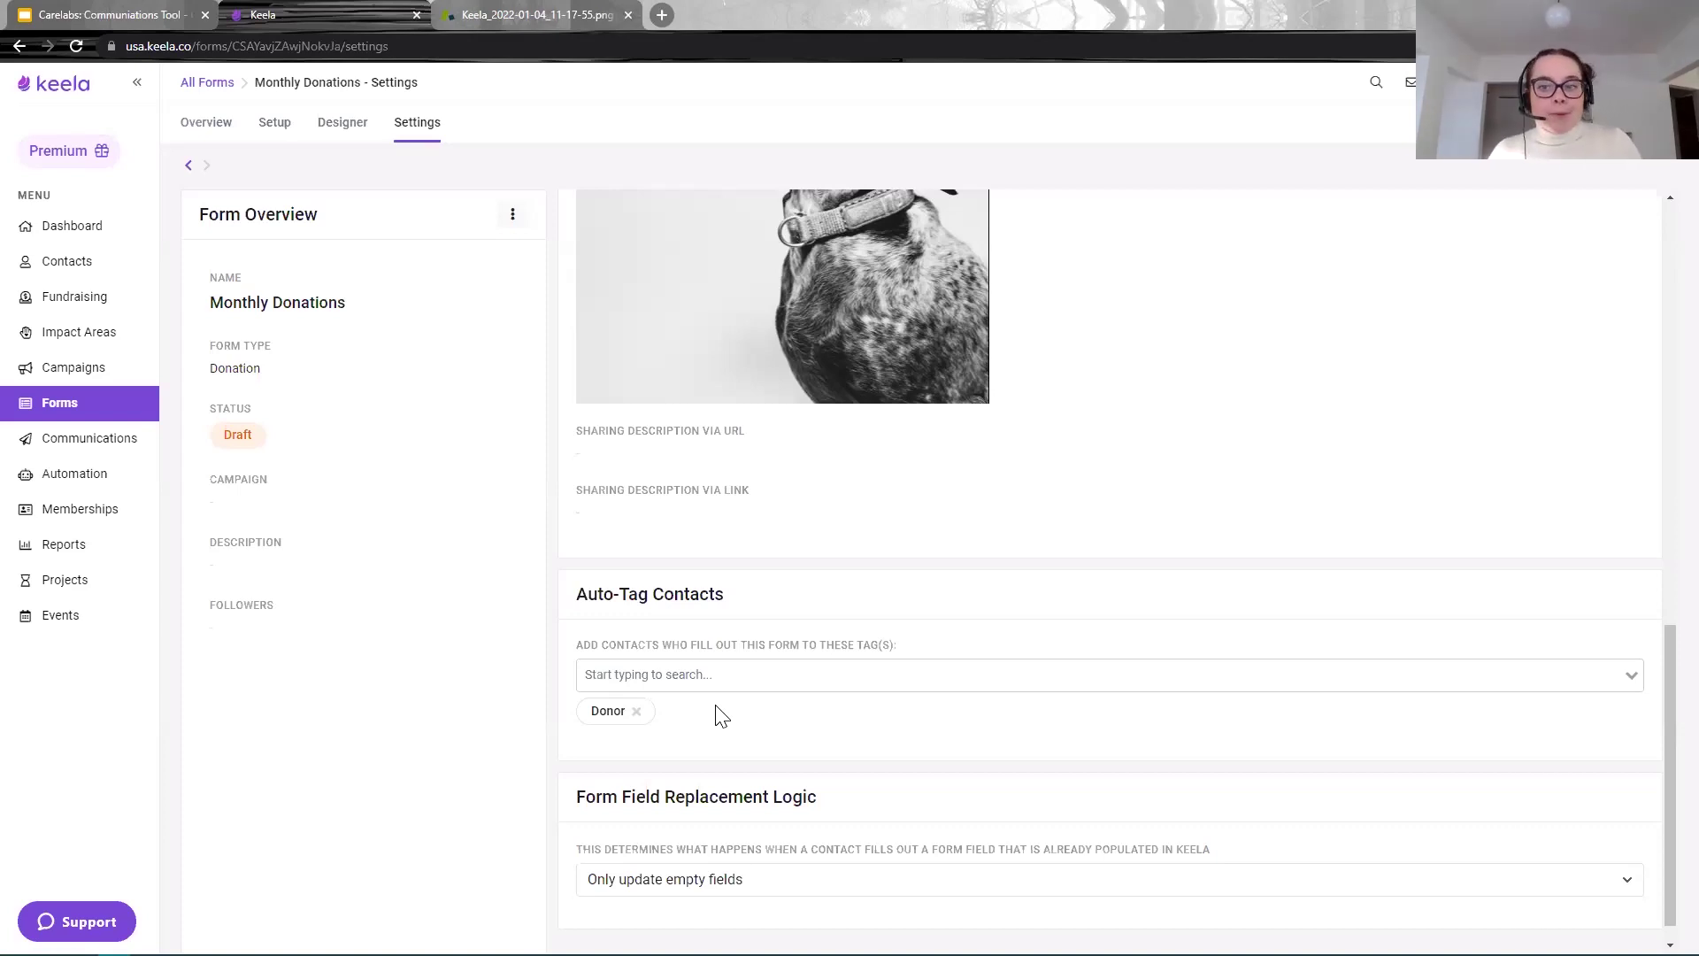
Step: Open the profile of the contact tagged Bronze Donor and Link Sent, and examine its Contact Insights and Smart Recommendations, especially Donor Readiness
left_click(61, 228)
left_click(77, 274)
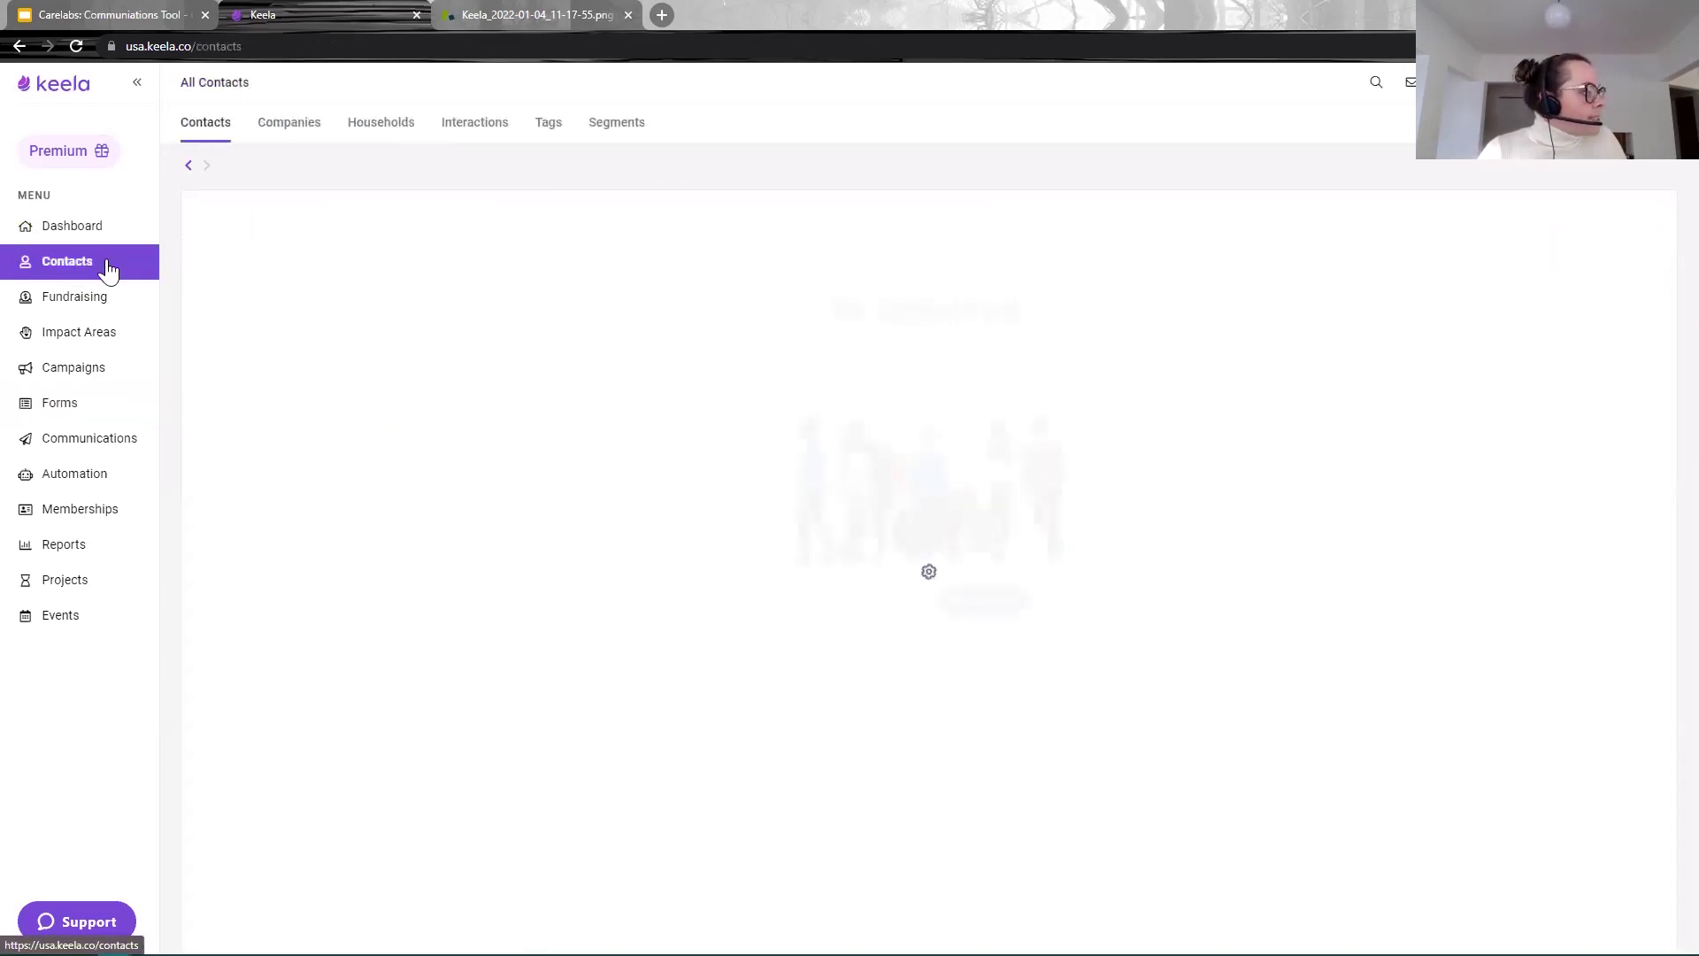
left_click(320, 397)
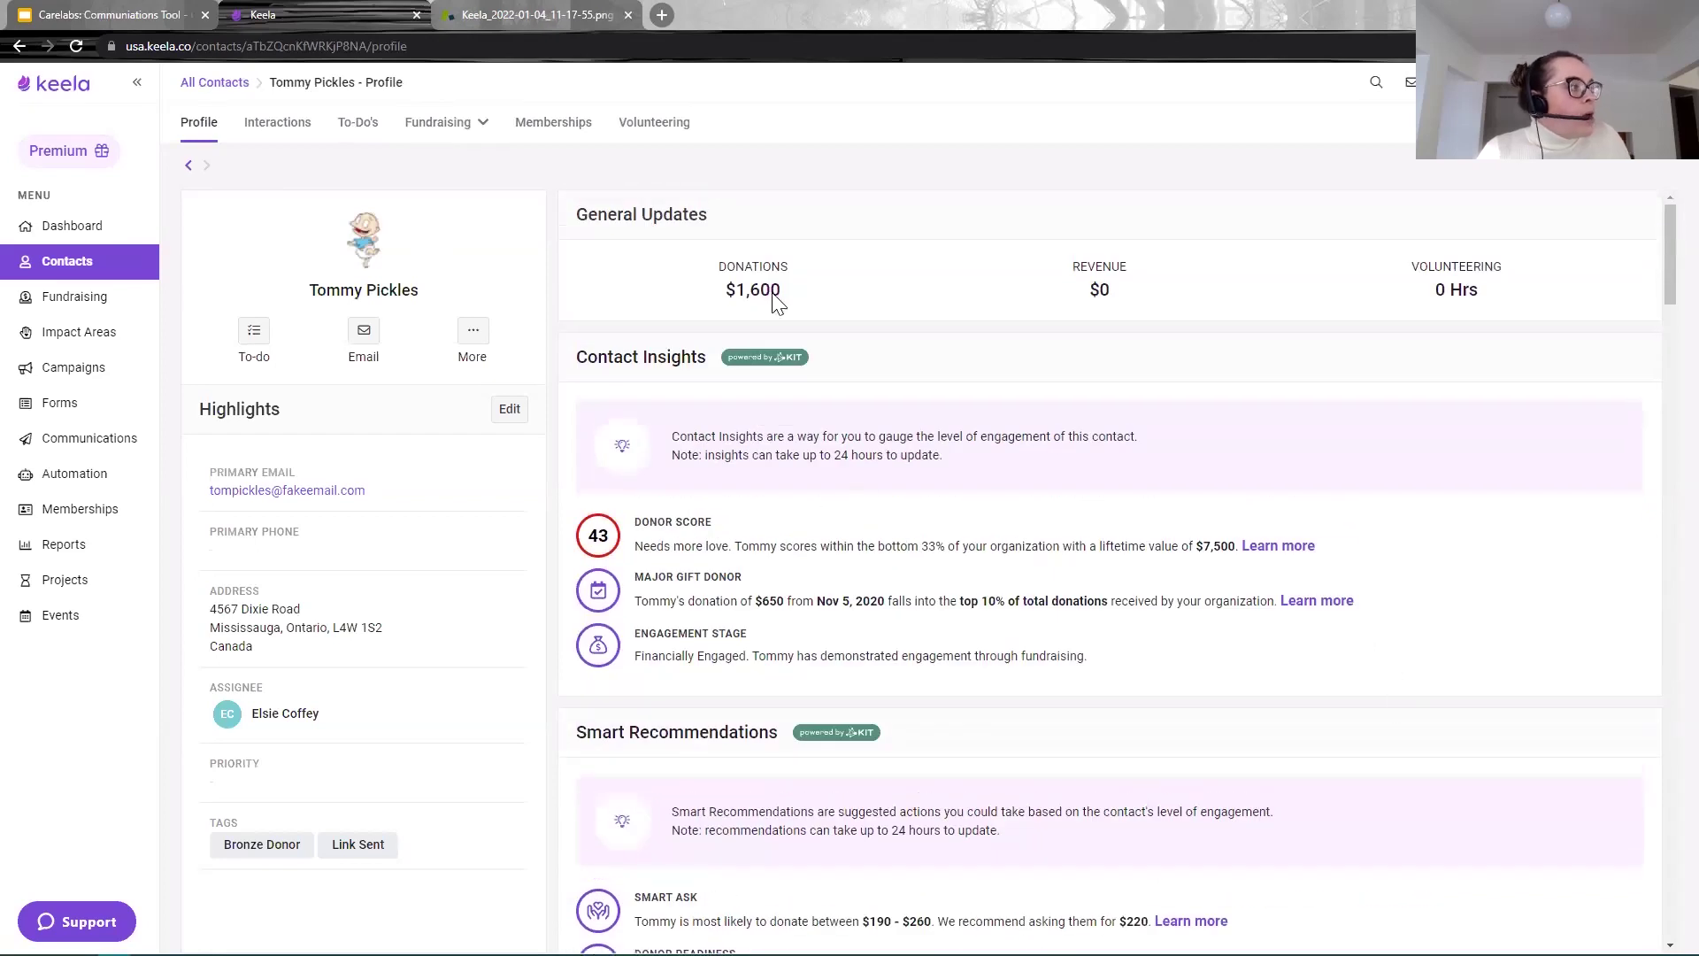
left_click_drag(706, 359, 579, 359)
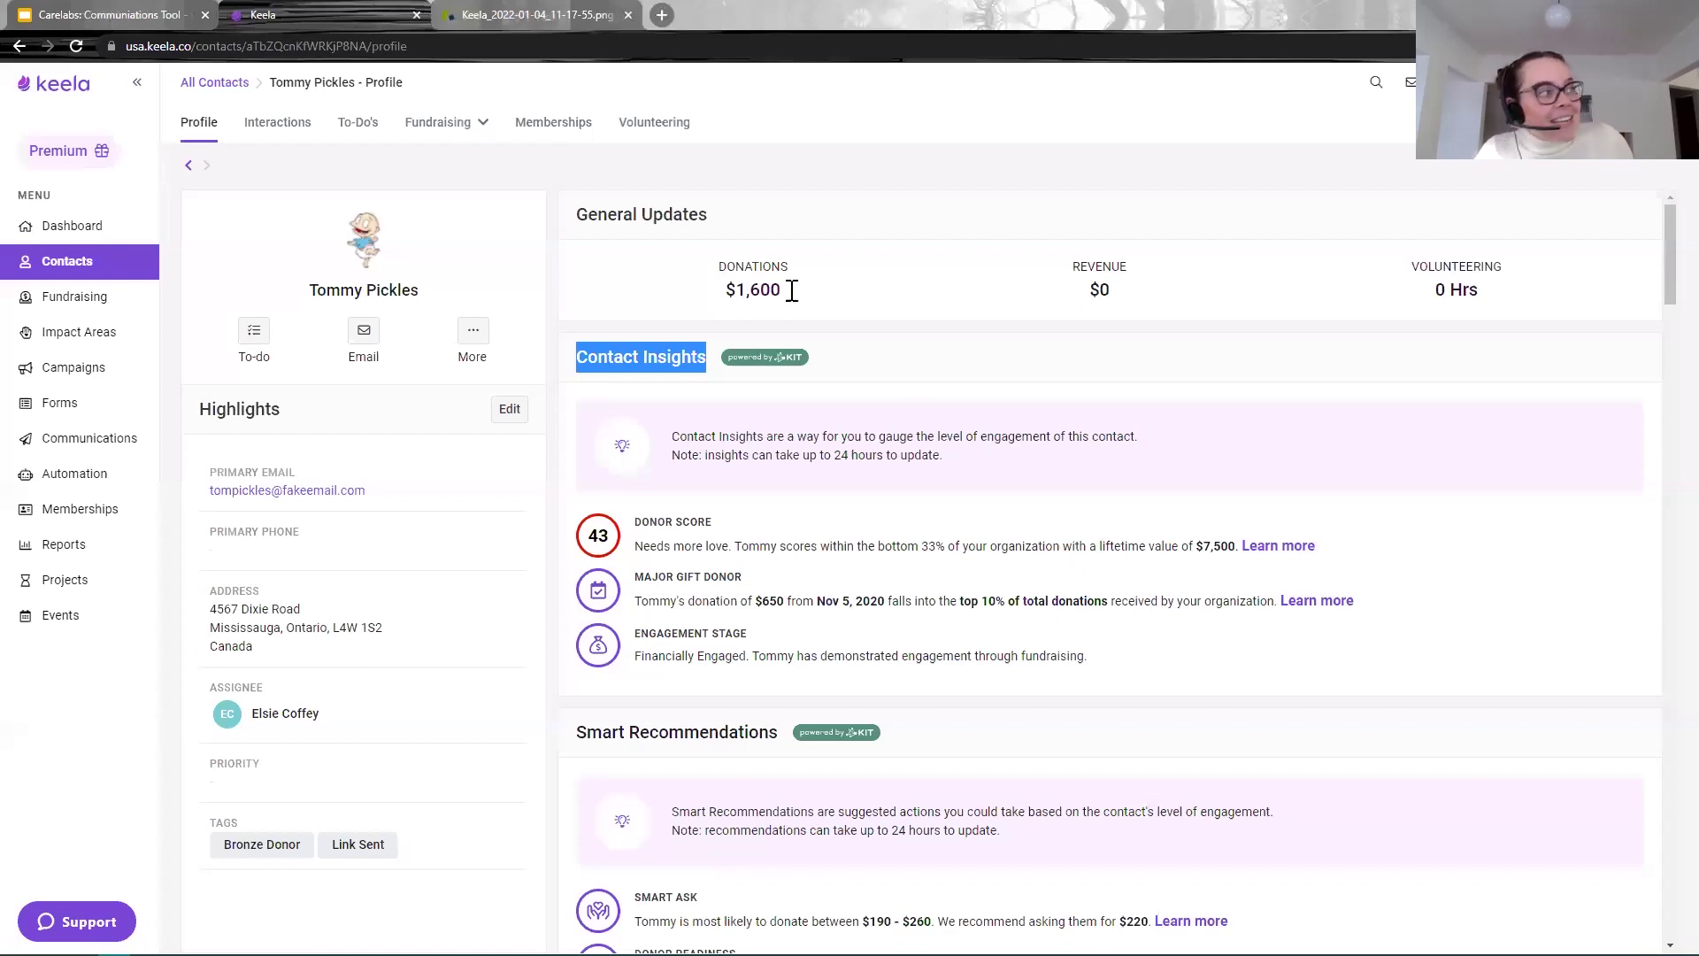
scroll(662, 574, "down", 4)
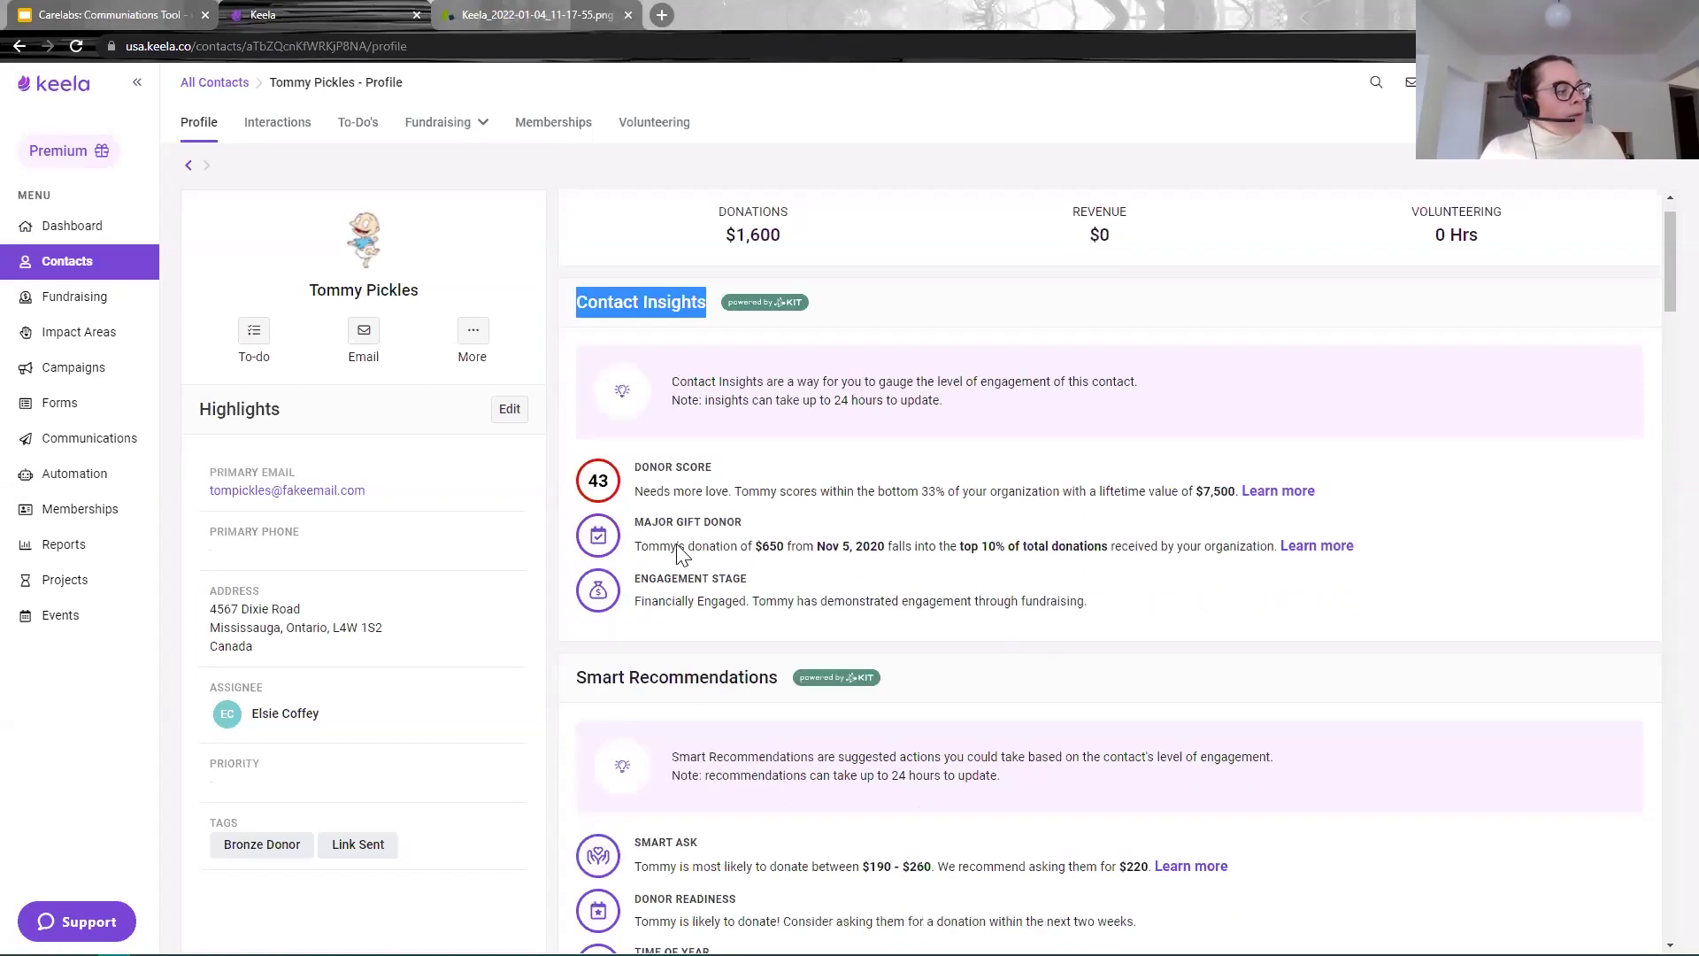
scroll(763, 791, "up", 4)
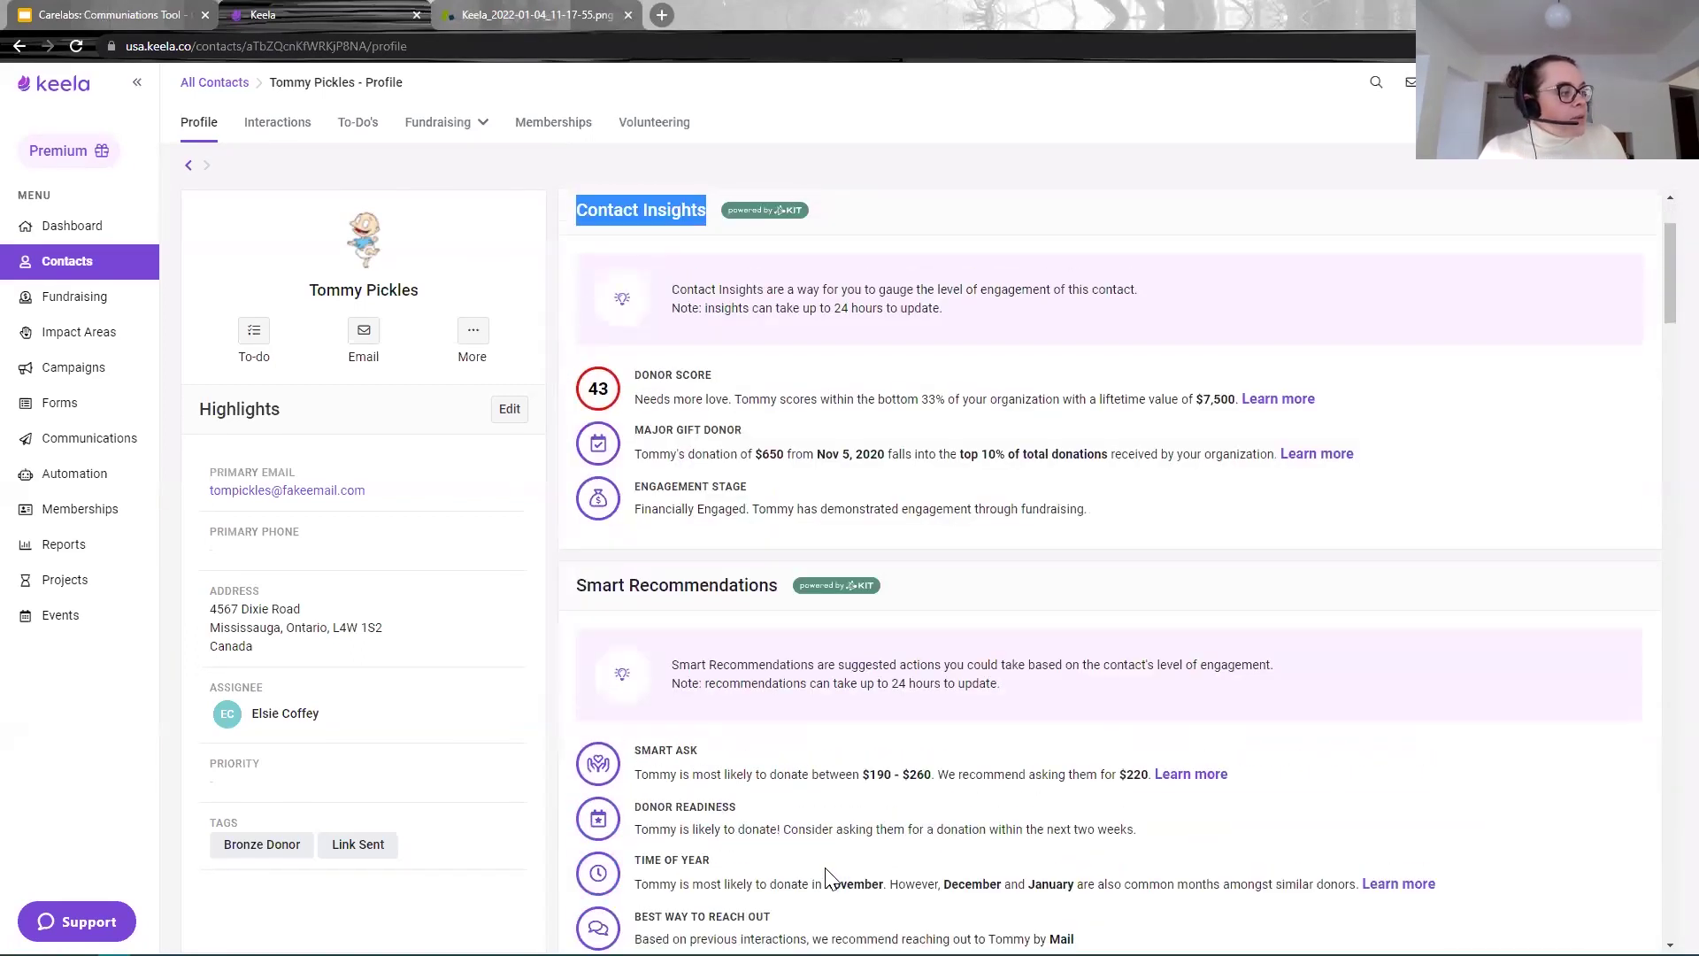
scroll(684, 359, "down", 3)
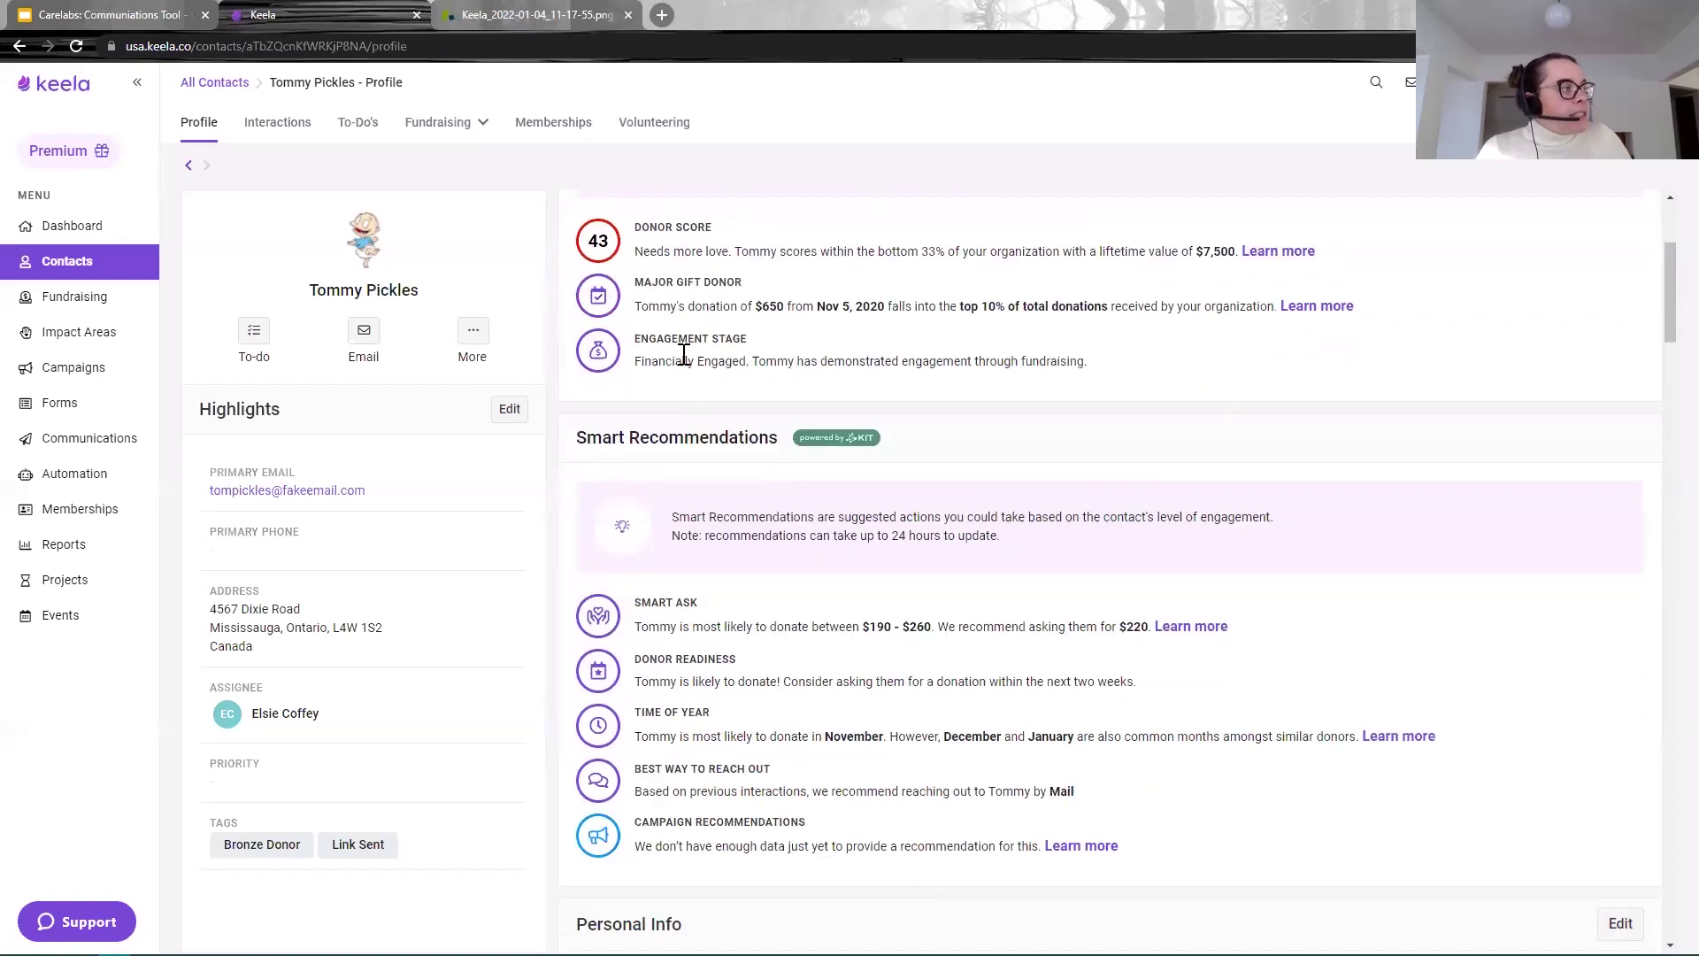
left_click_drag(651, 682, 865, 676)
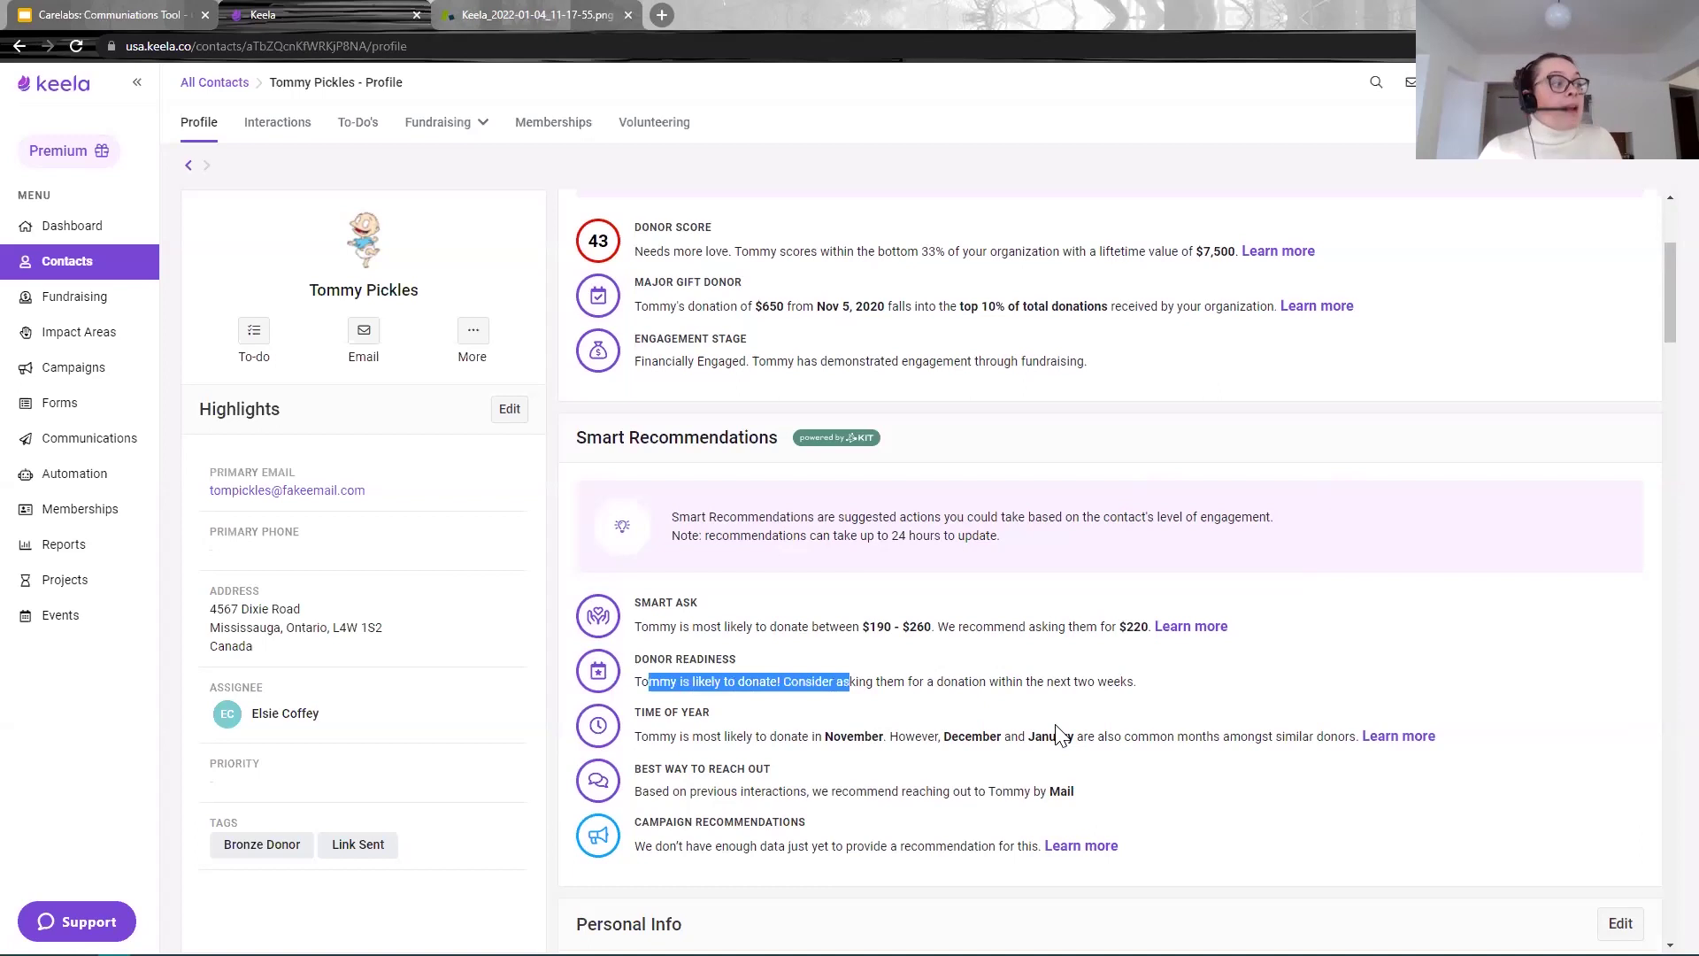
left_click(1027, 711)
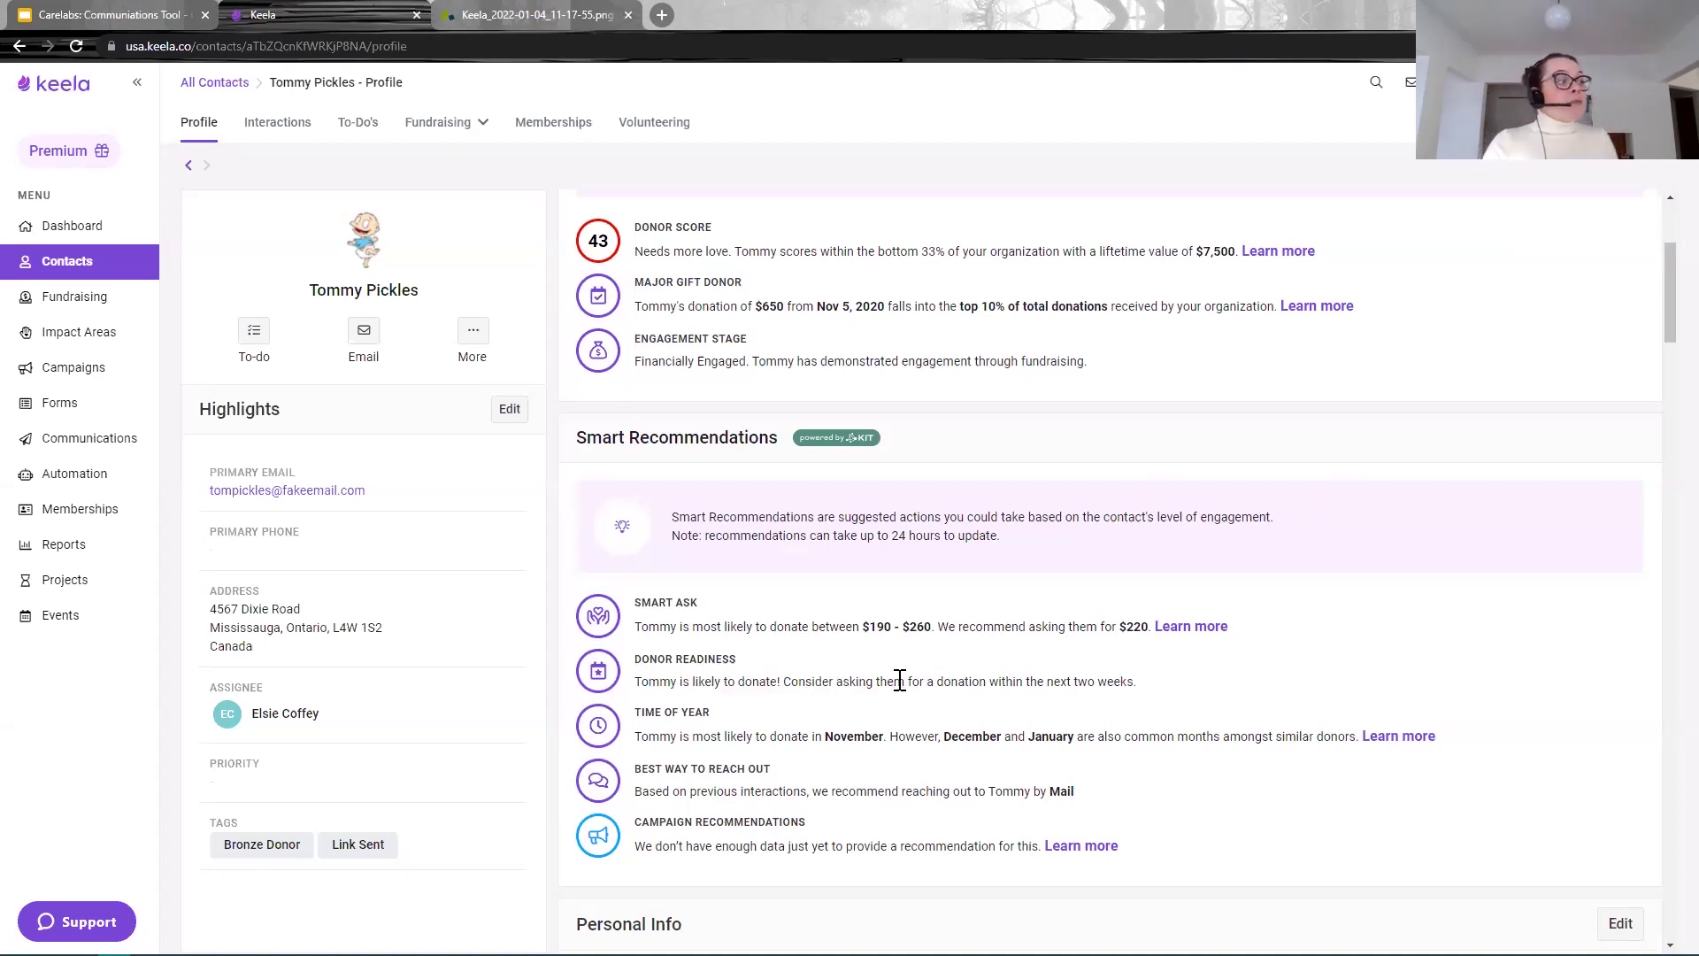
left_click_drag(743, 658, 631, 670)
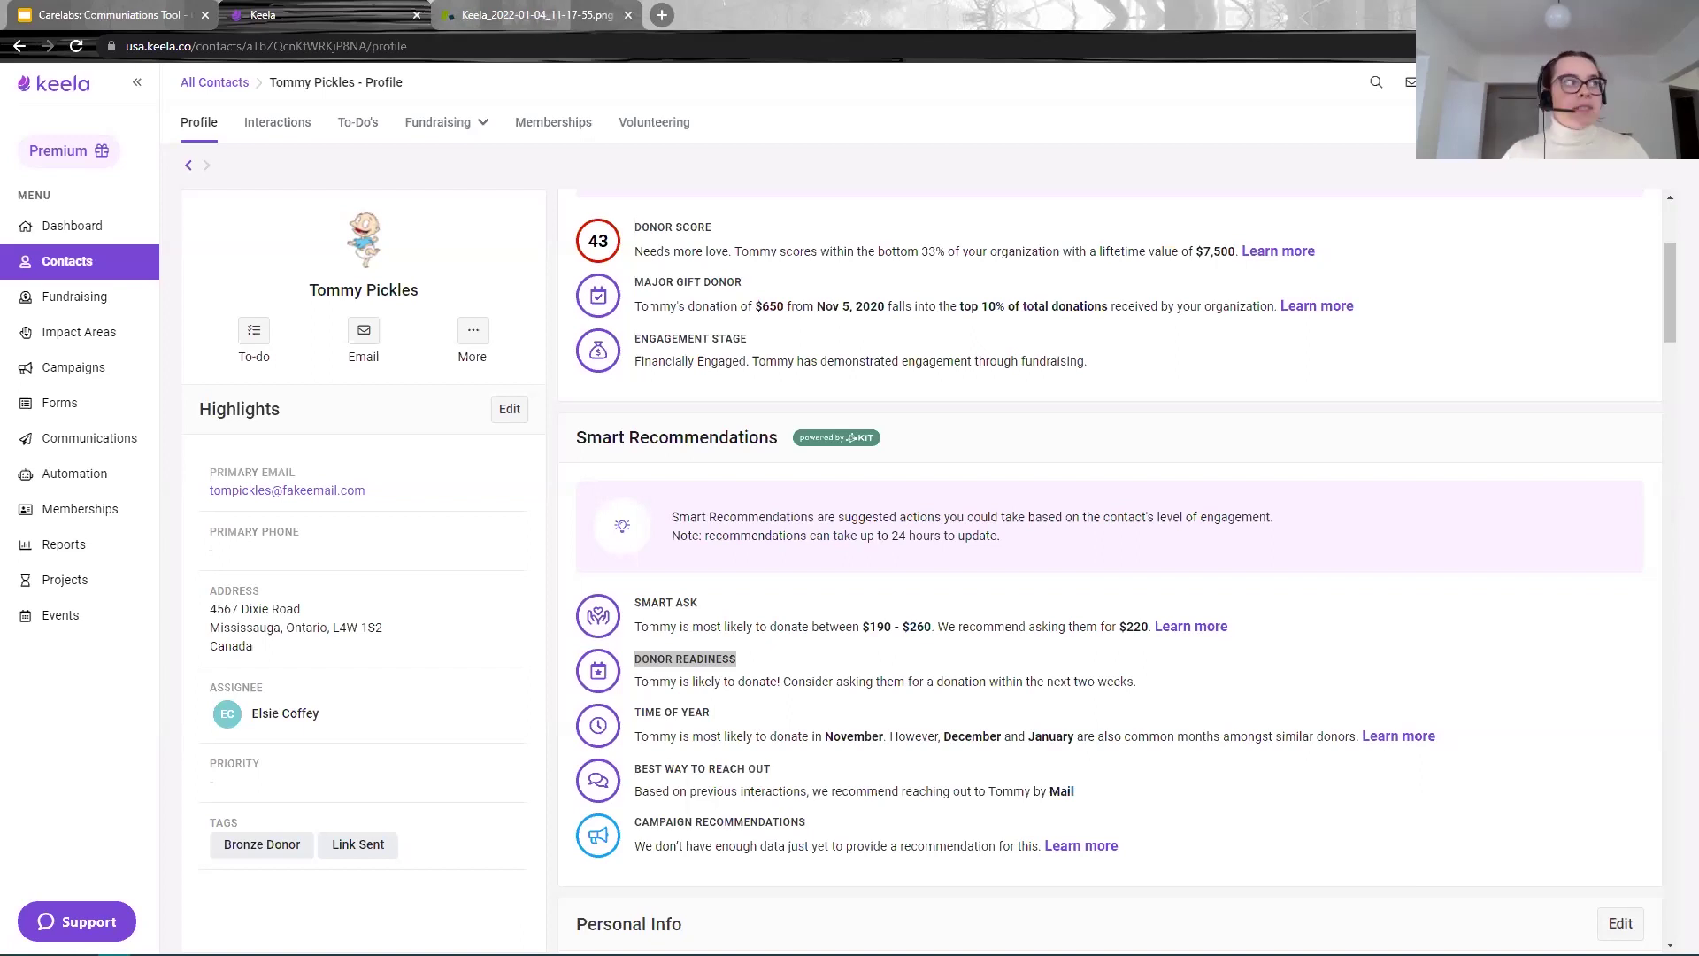
Step: Open Keela's support Knowledge Base in a new browser tab and look over its article categories
left_click(662, 16)
type("supp")
key("Return")
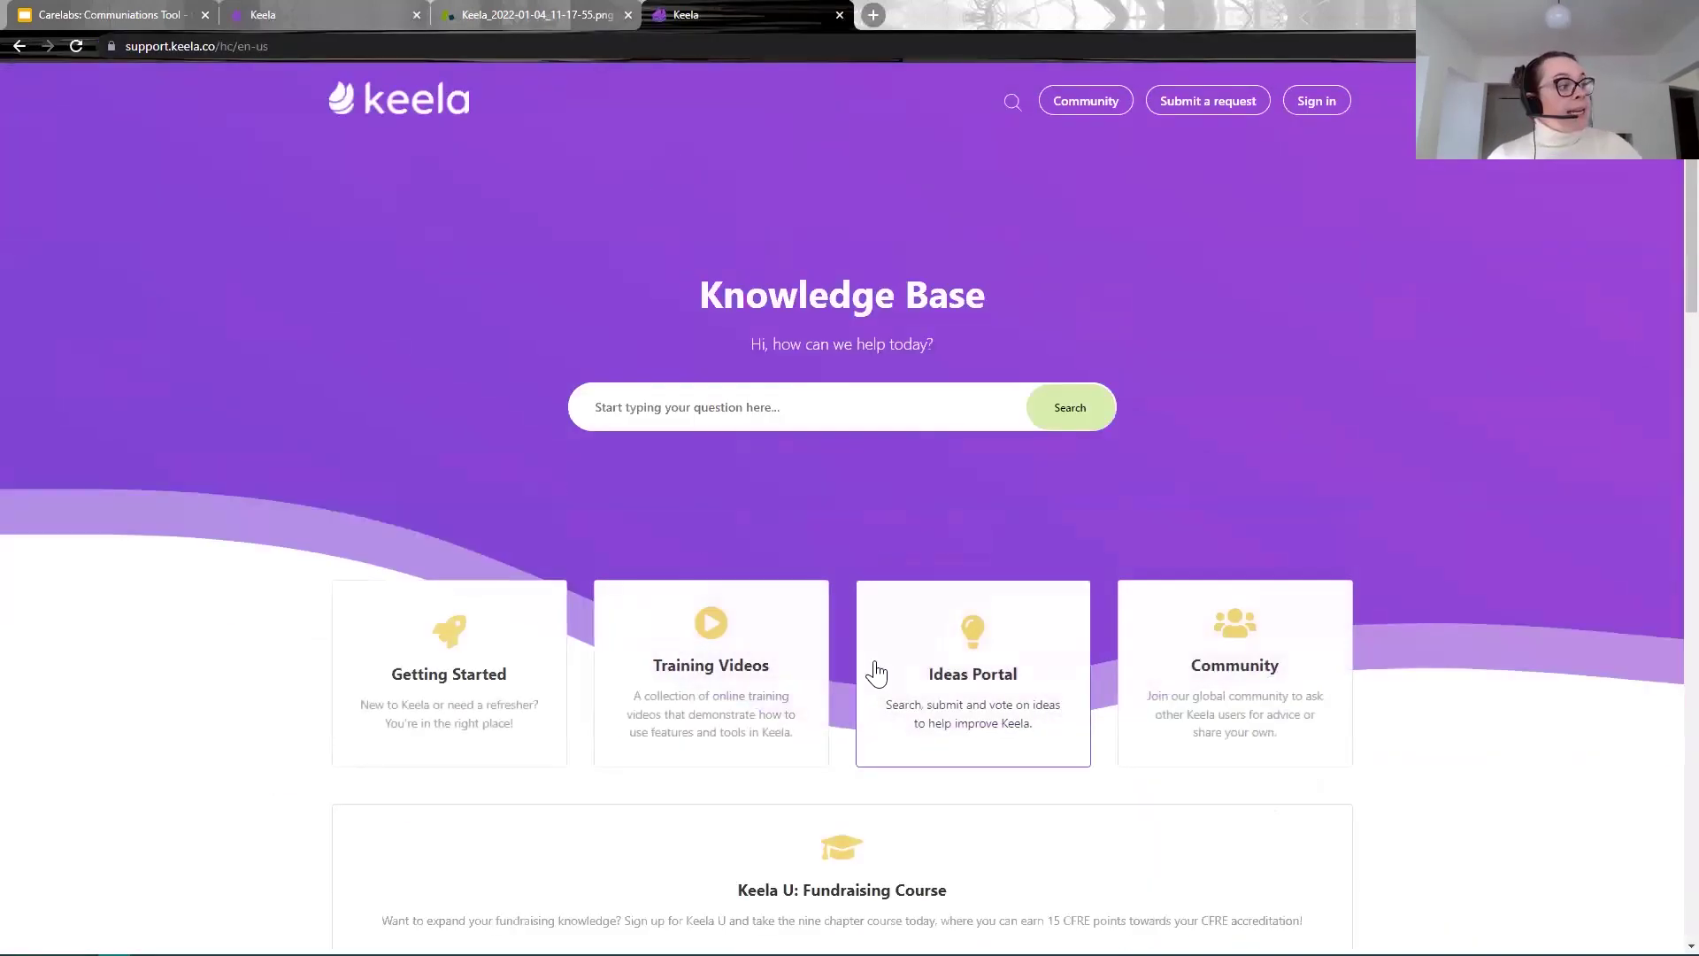
scroll(876, 673, "down", 5)
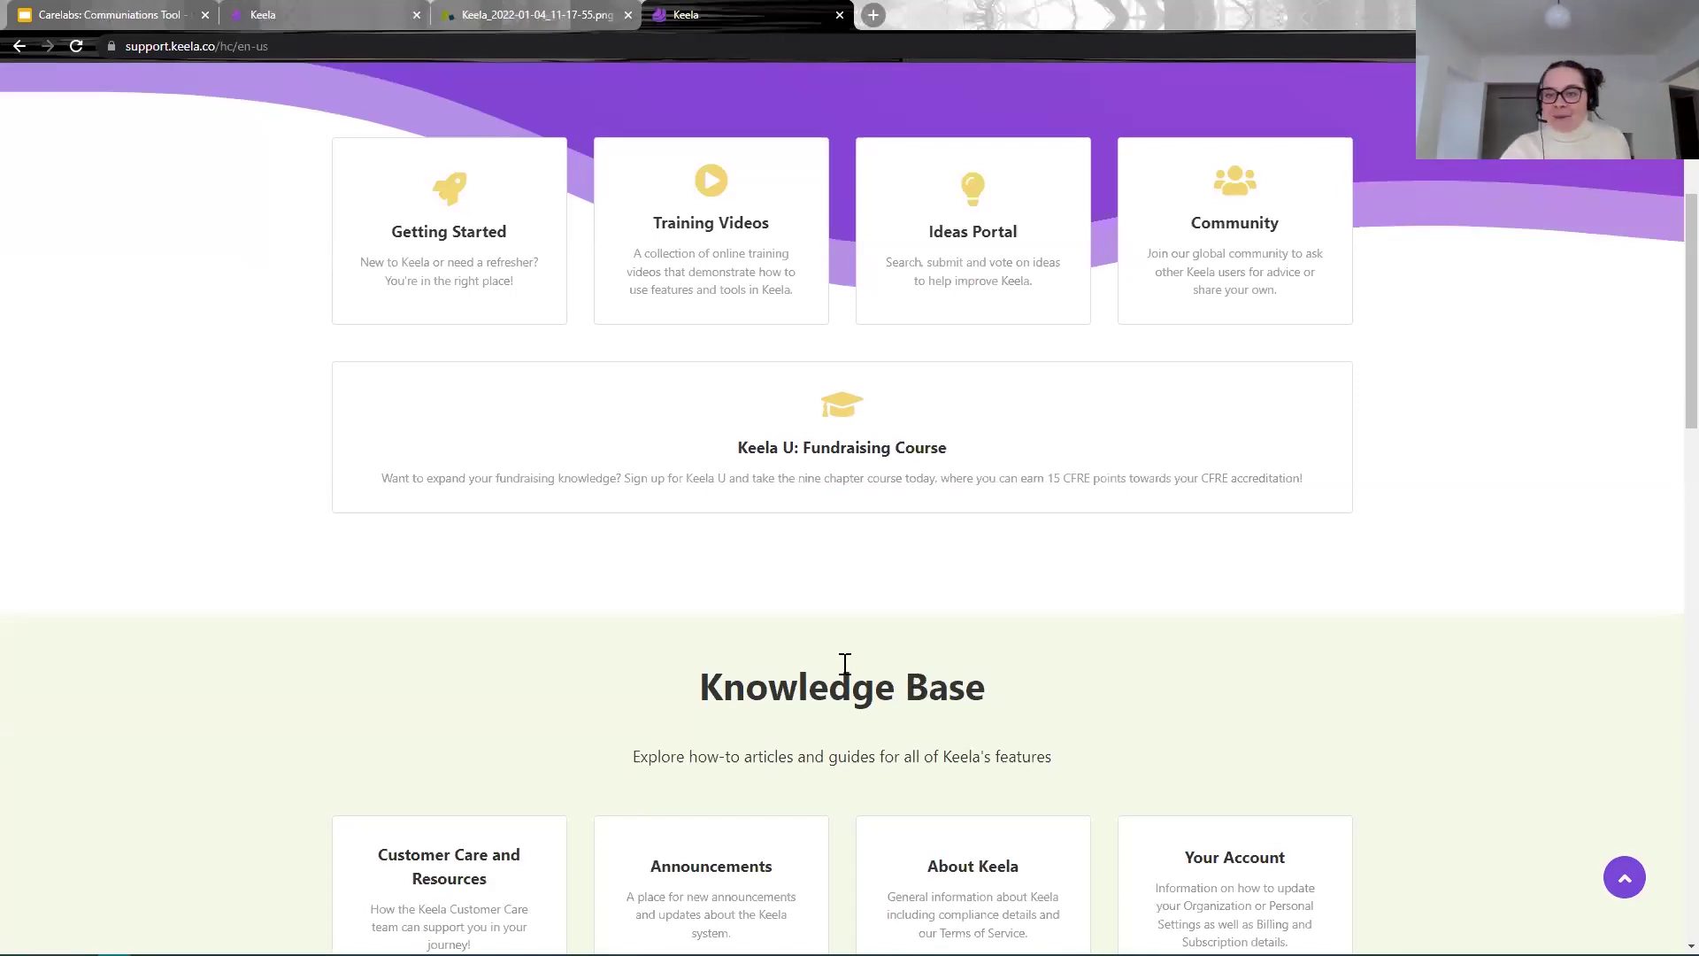
scroll(1112, 779, "down", 10)
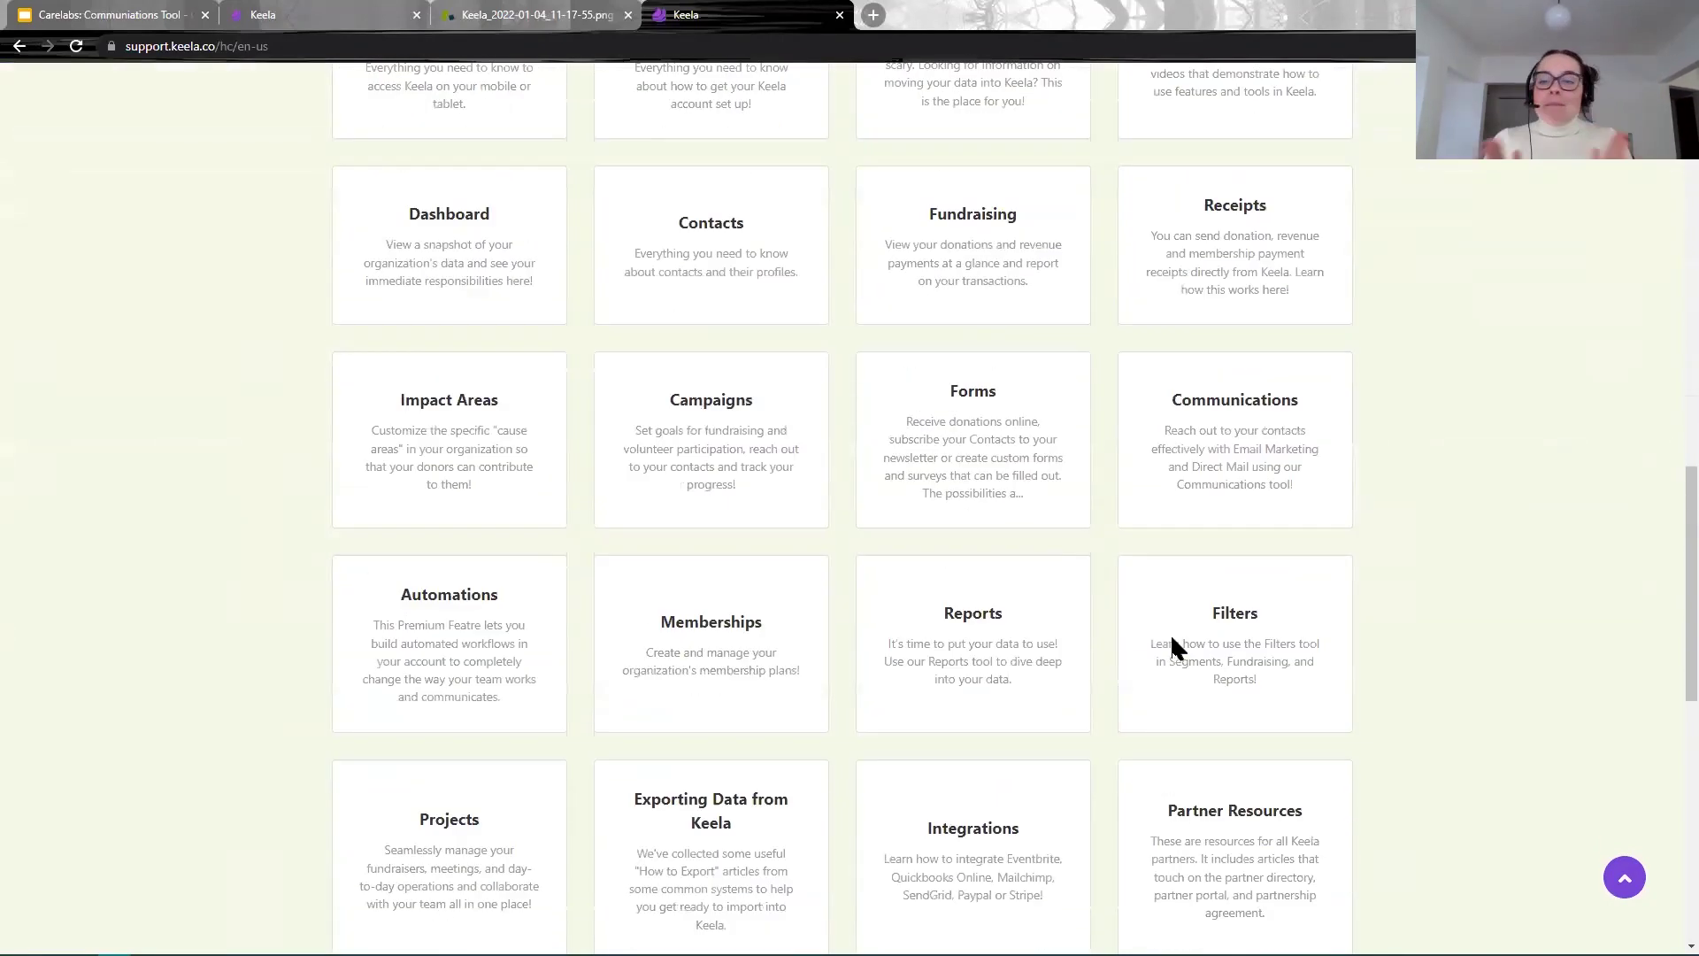
scroll(1154, 534, "up", 10)
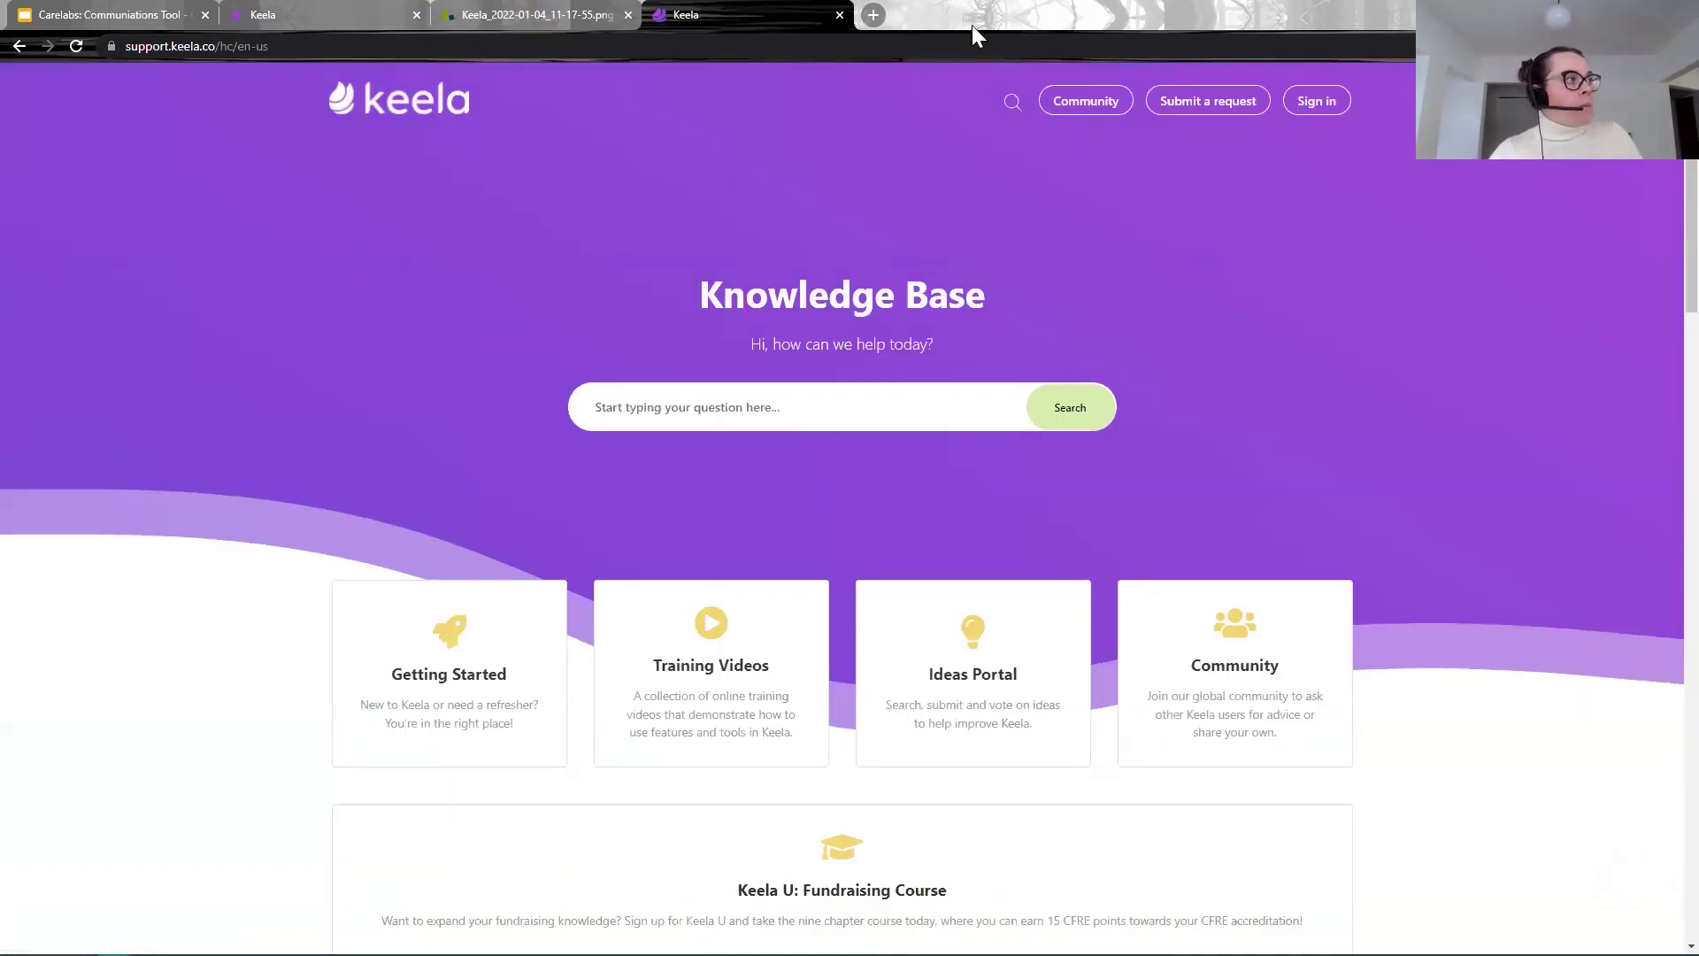
Step: Search the Knowledge Base for "replies" and open the article "Where do Replies to Email Marketing Go?"
left_click(1005, 115)
type("replies")
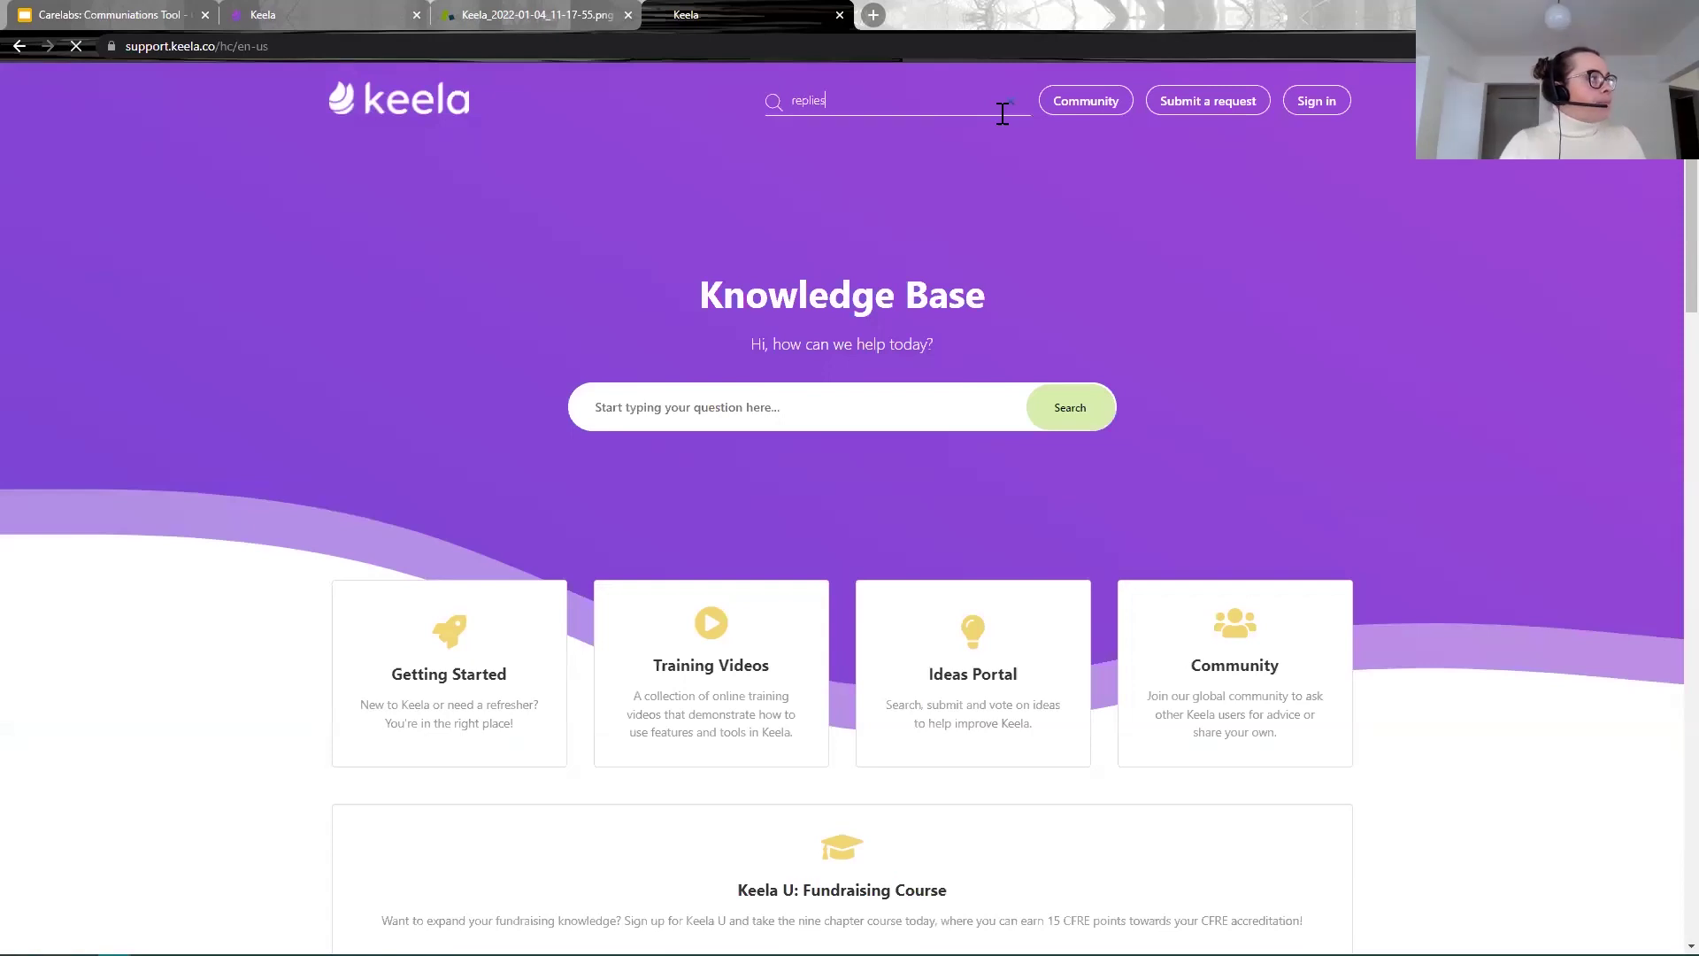
key("Return")
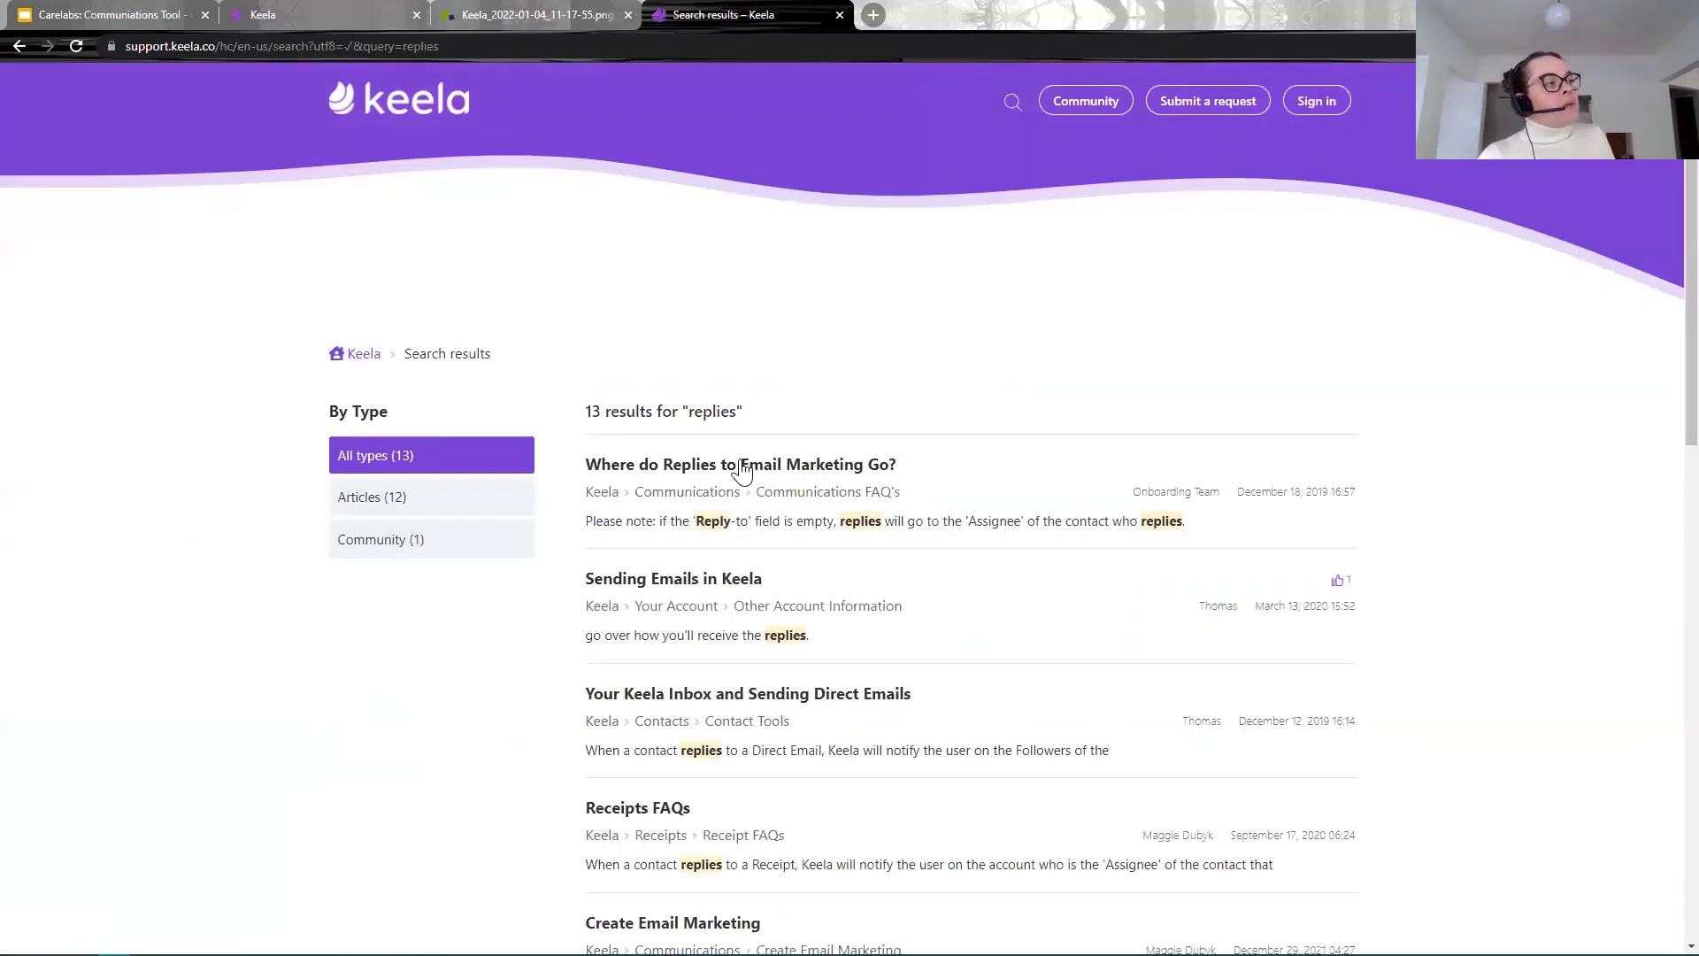
left_click(741, 467)
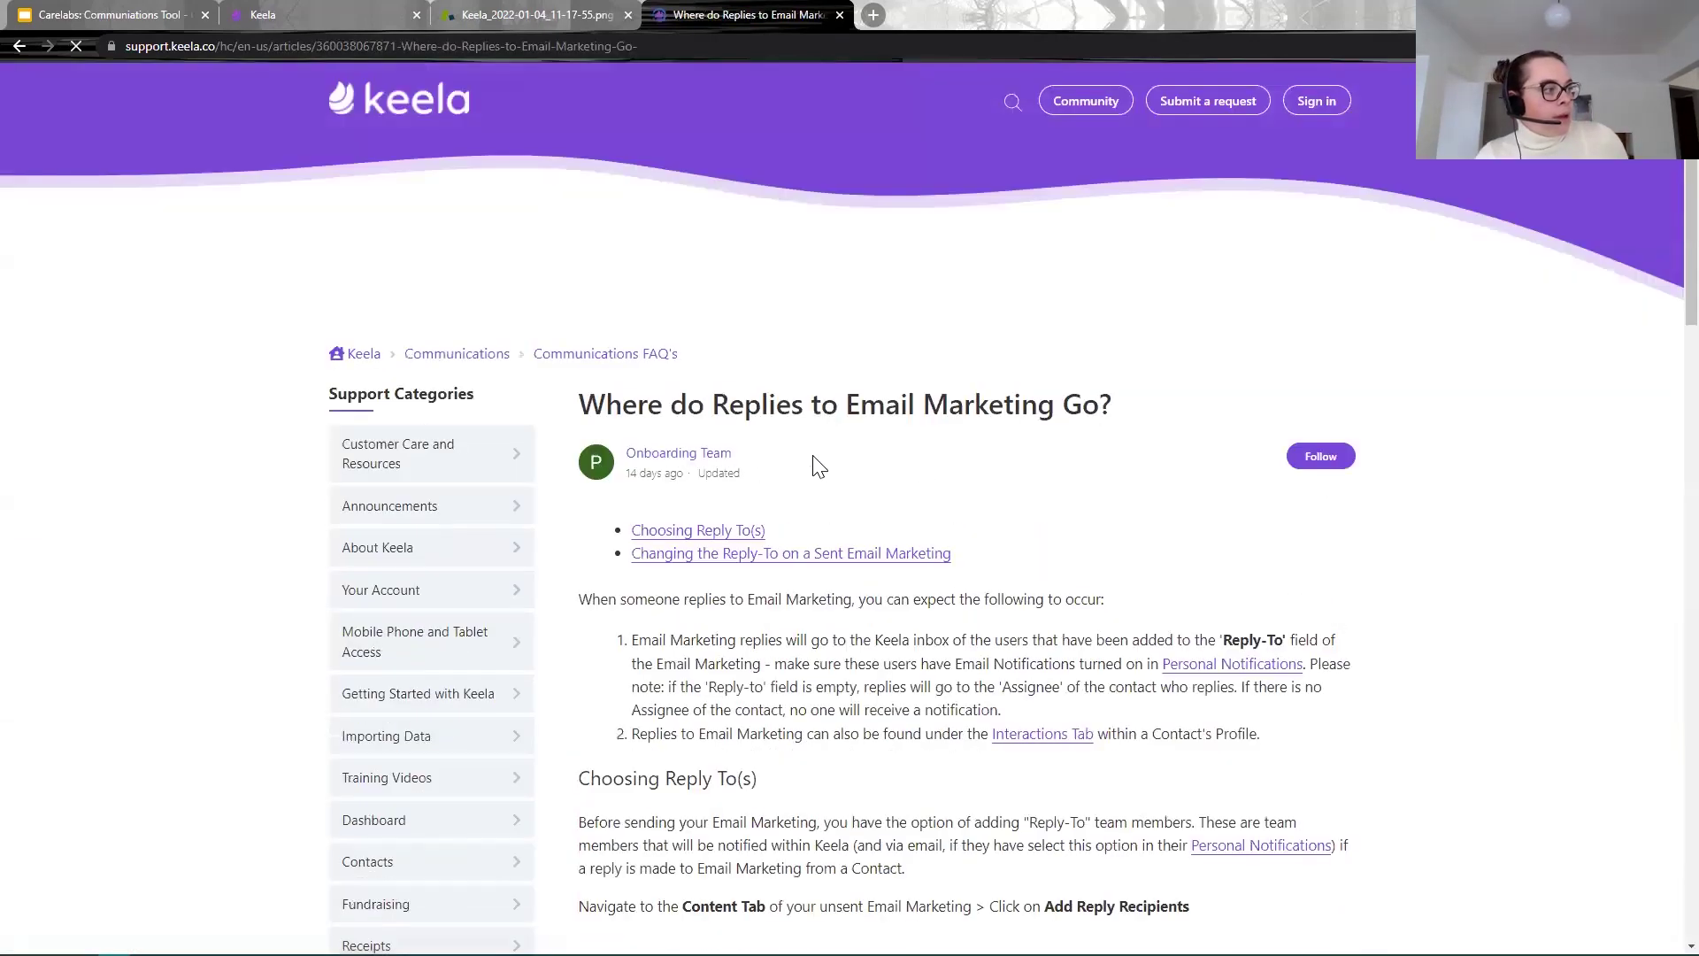
Step: Read the article's guidance on choosing Reply-To team members and changing Reply-To on a sent email, and select the article's web address
scroll(934, 462, "down", 3)
scroll(1396, 470, "down", 4)
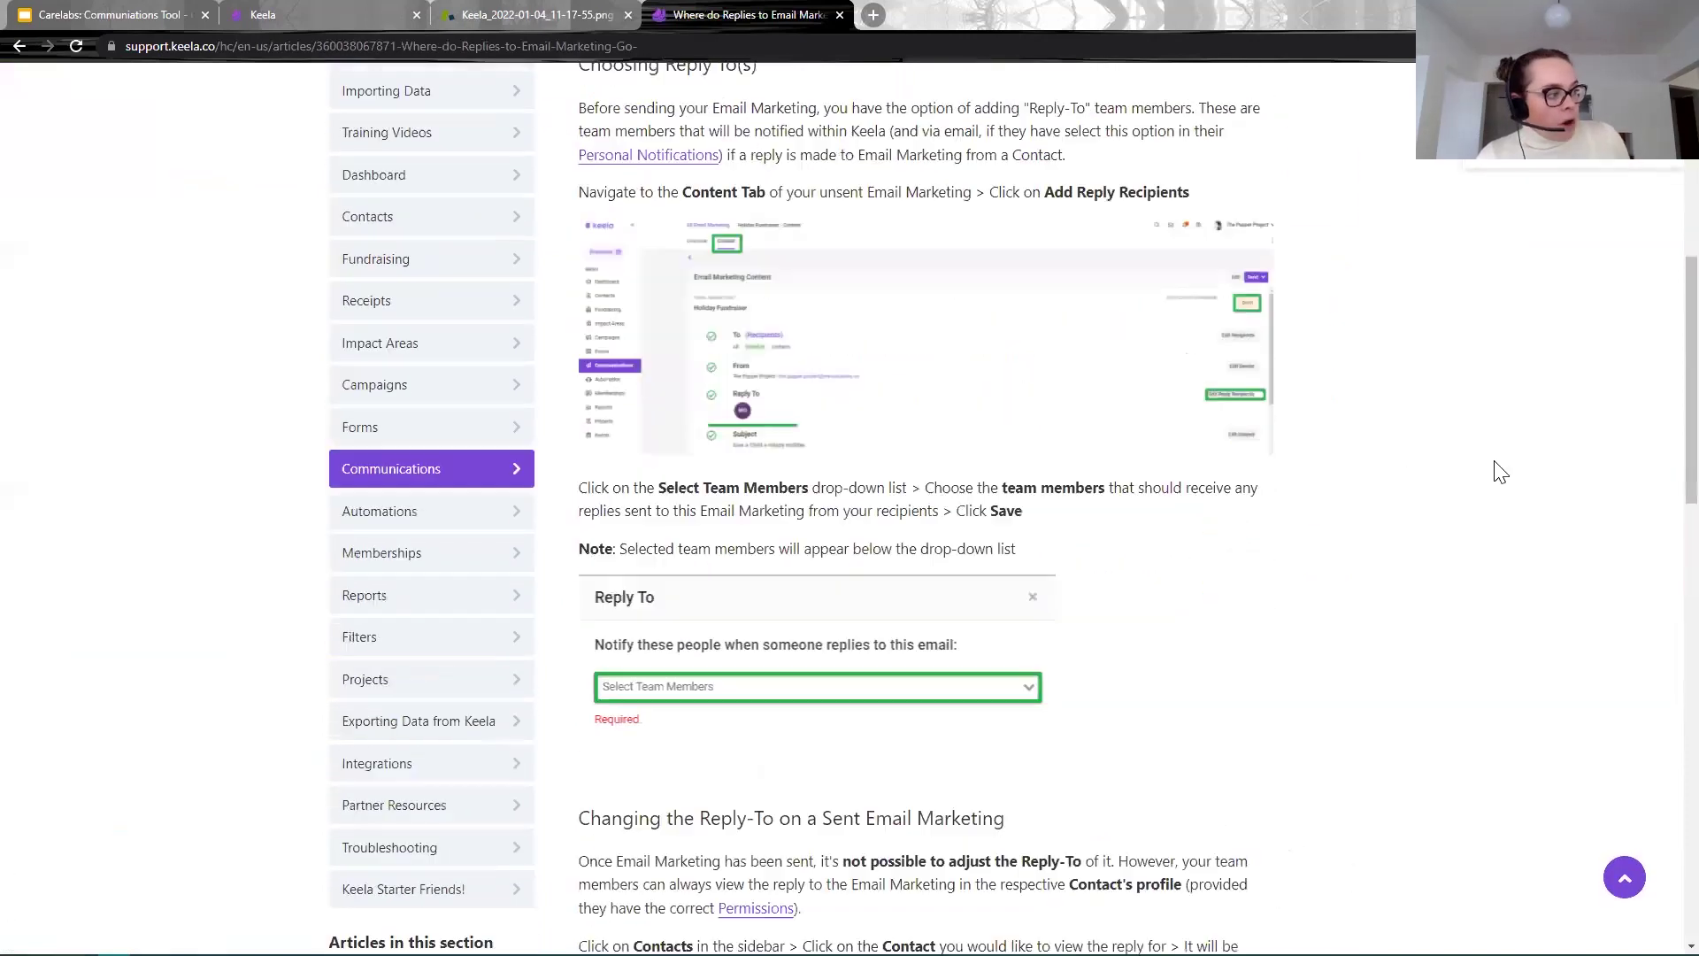
scroll(1455, 520, "up", 9)
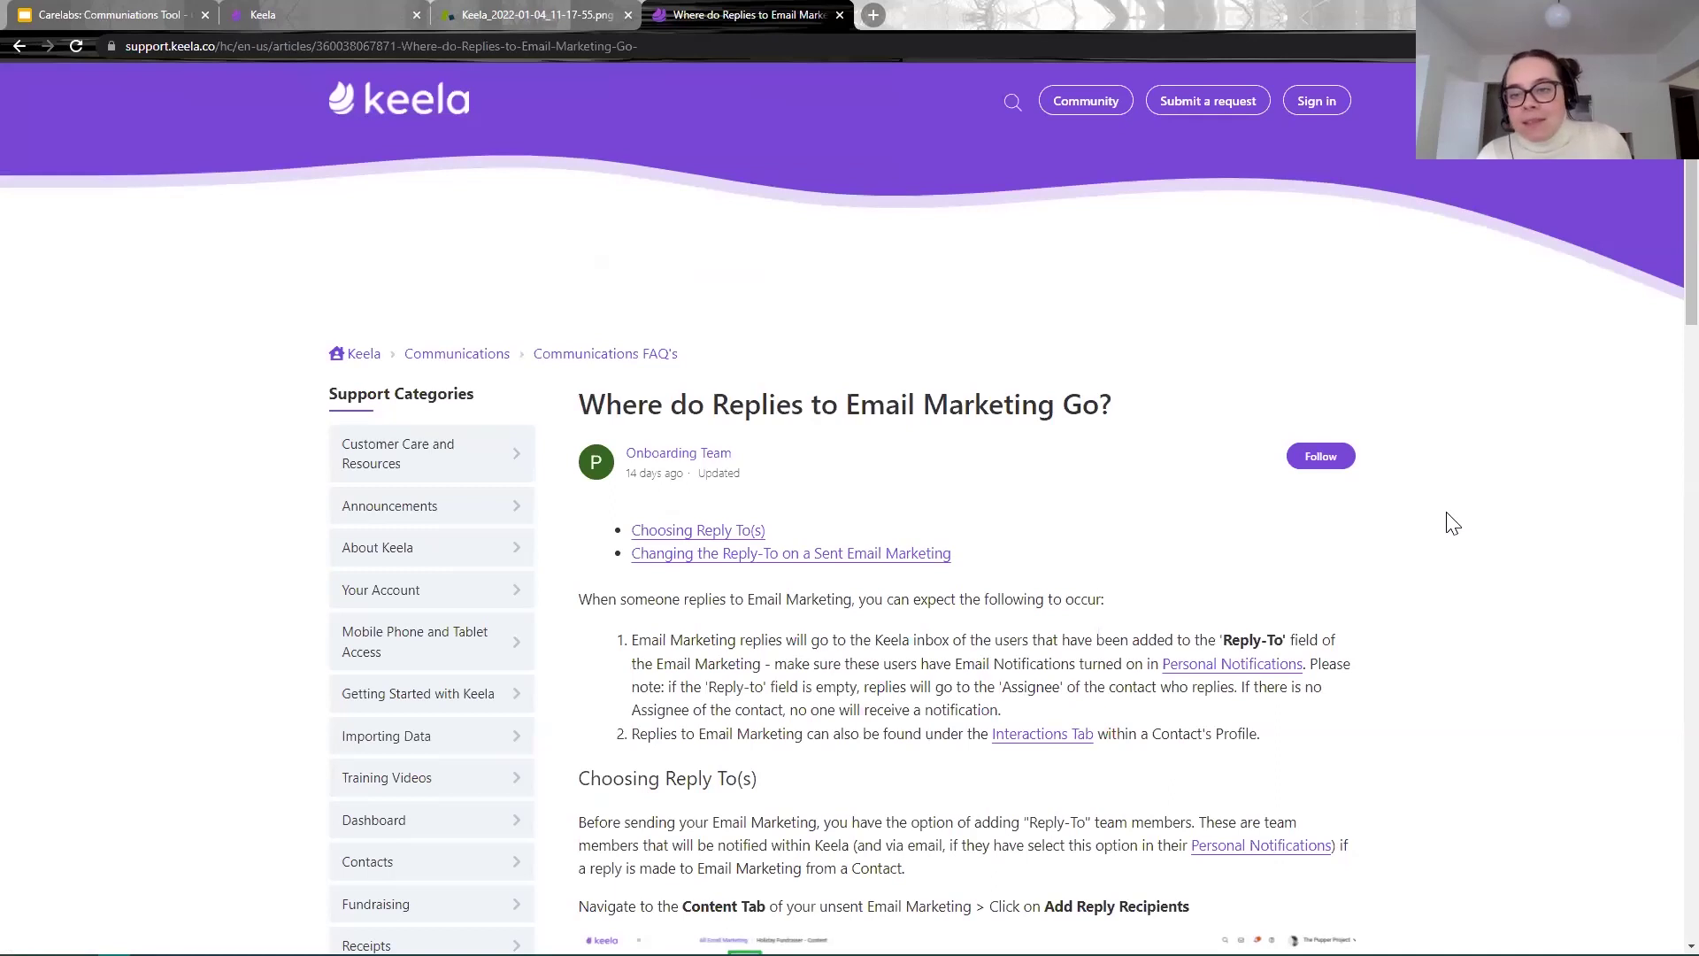
scroll(1251, 584, "down", 2)
left_click_drag(1283, 493, 1219, 492)
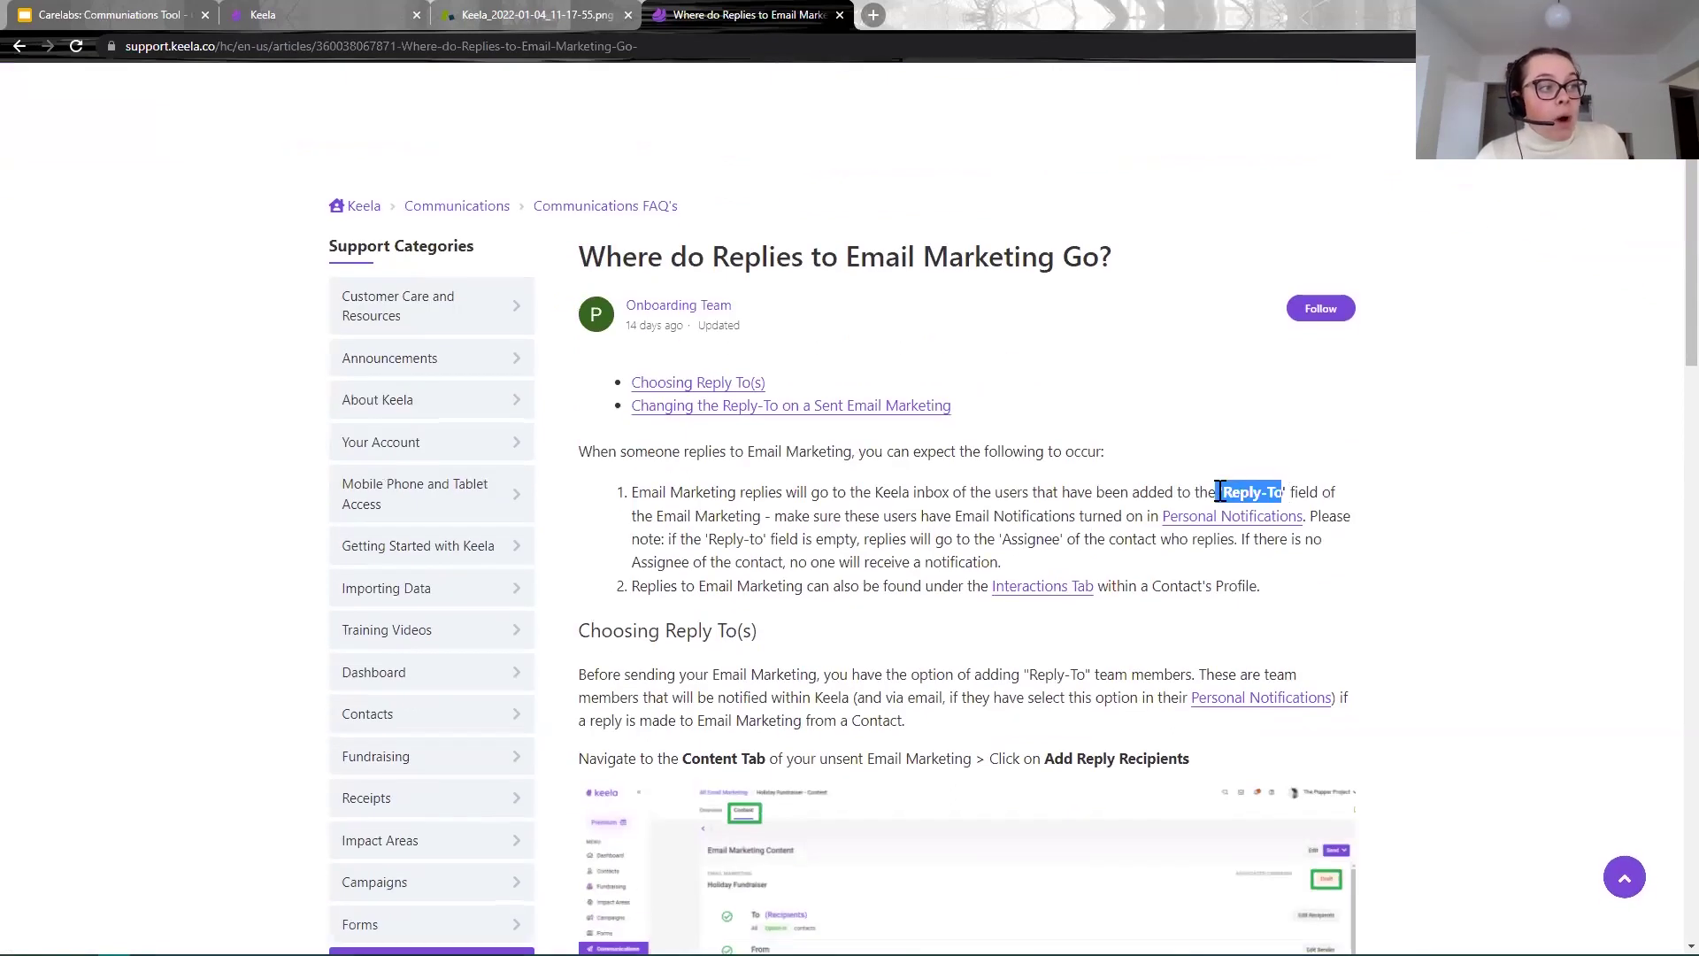
scroll(1381, 535, "down", 2)
scroll(1422, 531, "down", 5)
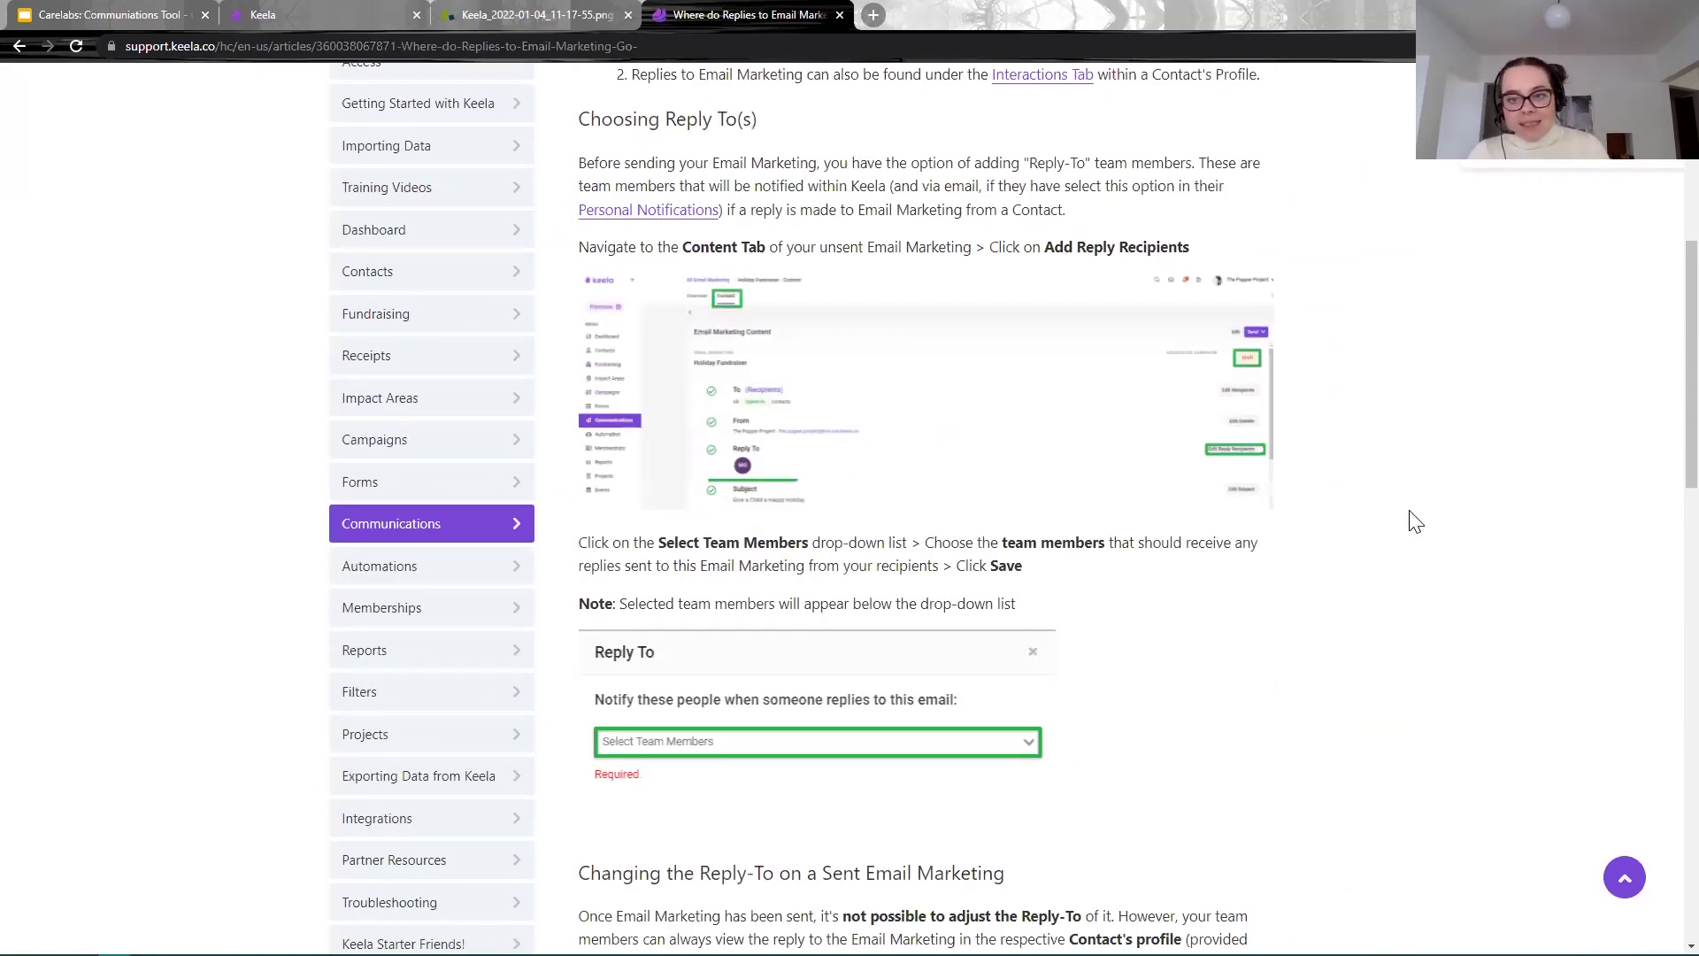
scroll(1414, 520, "down", 11)
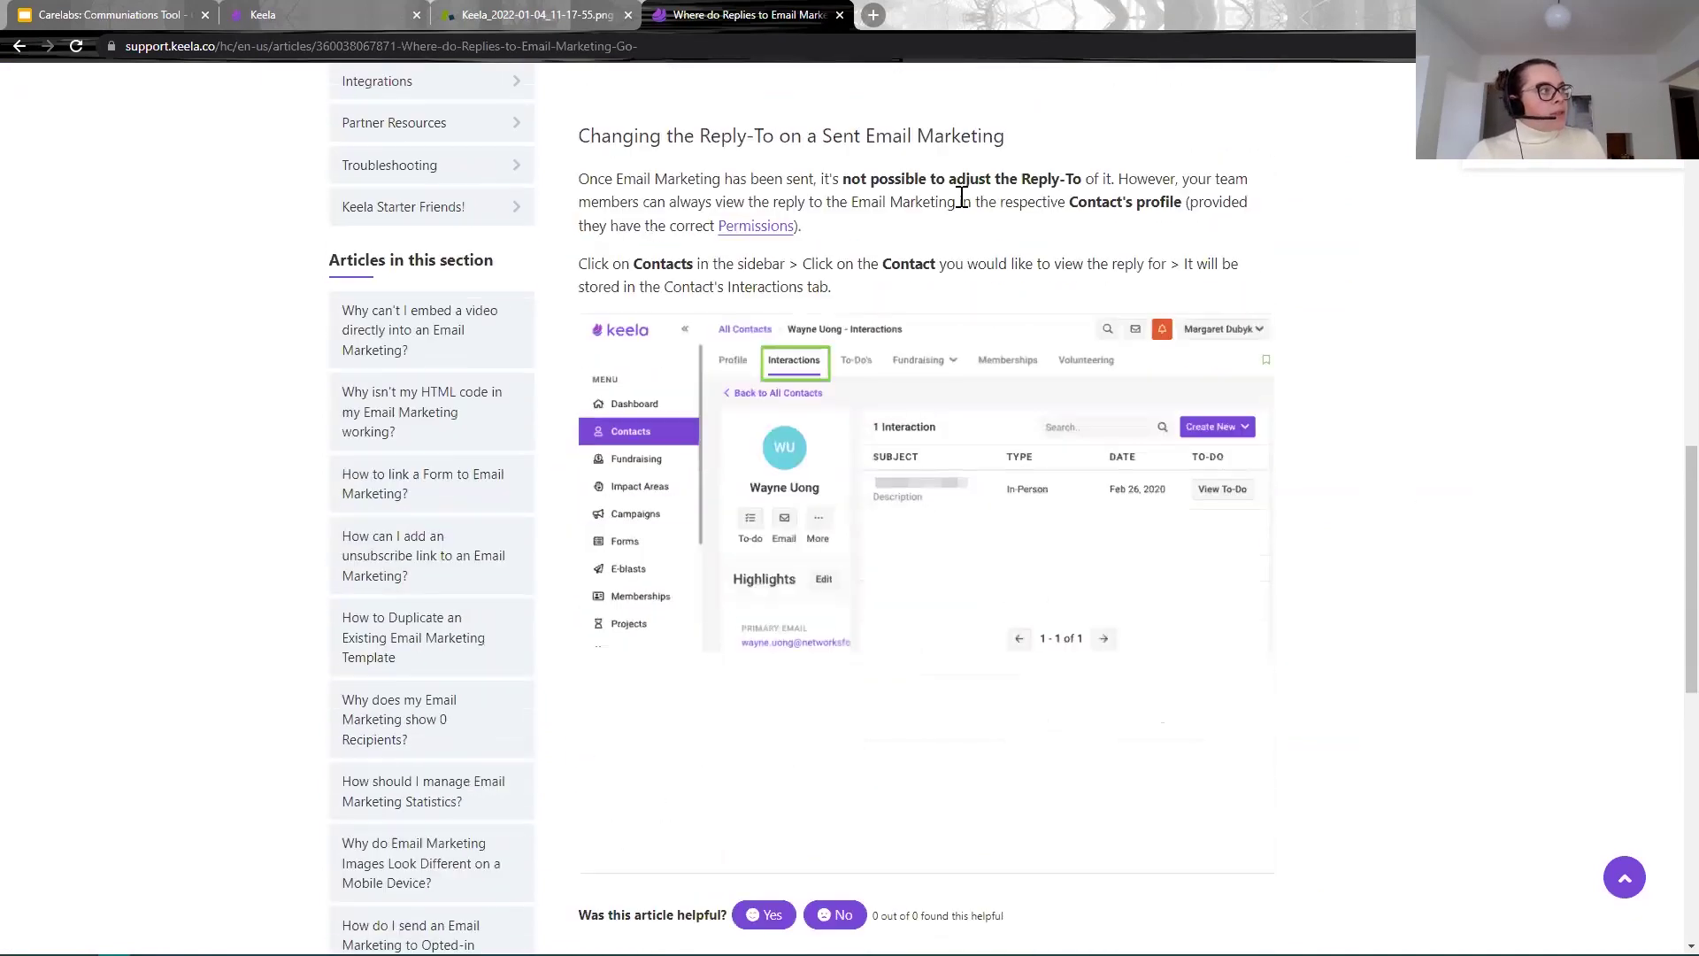
left_click(733, 50)
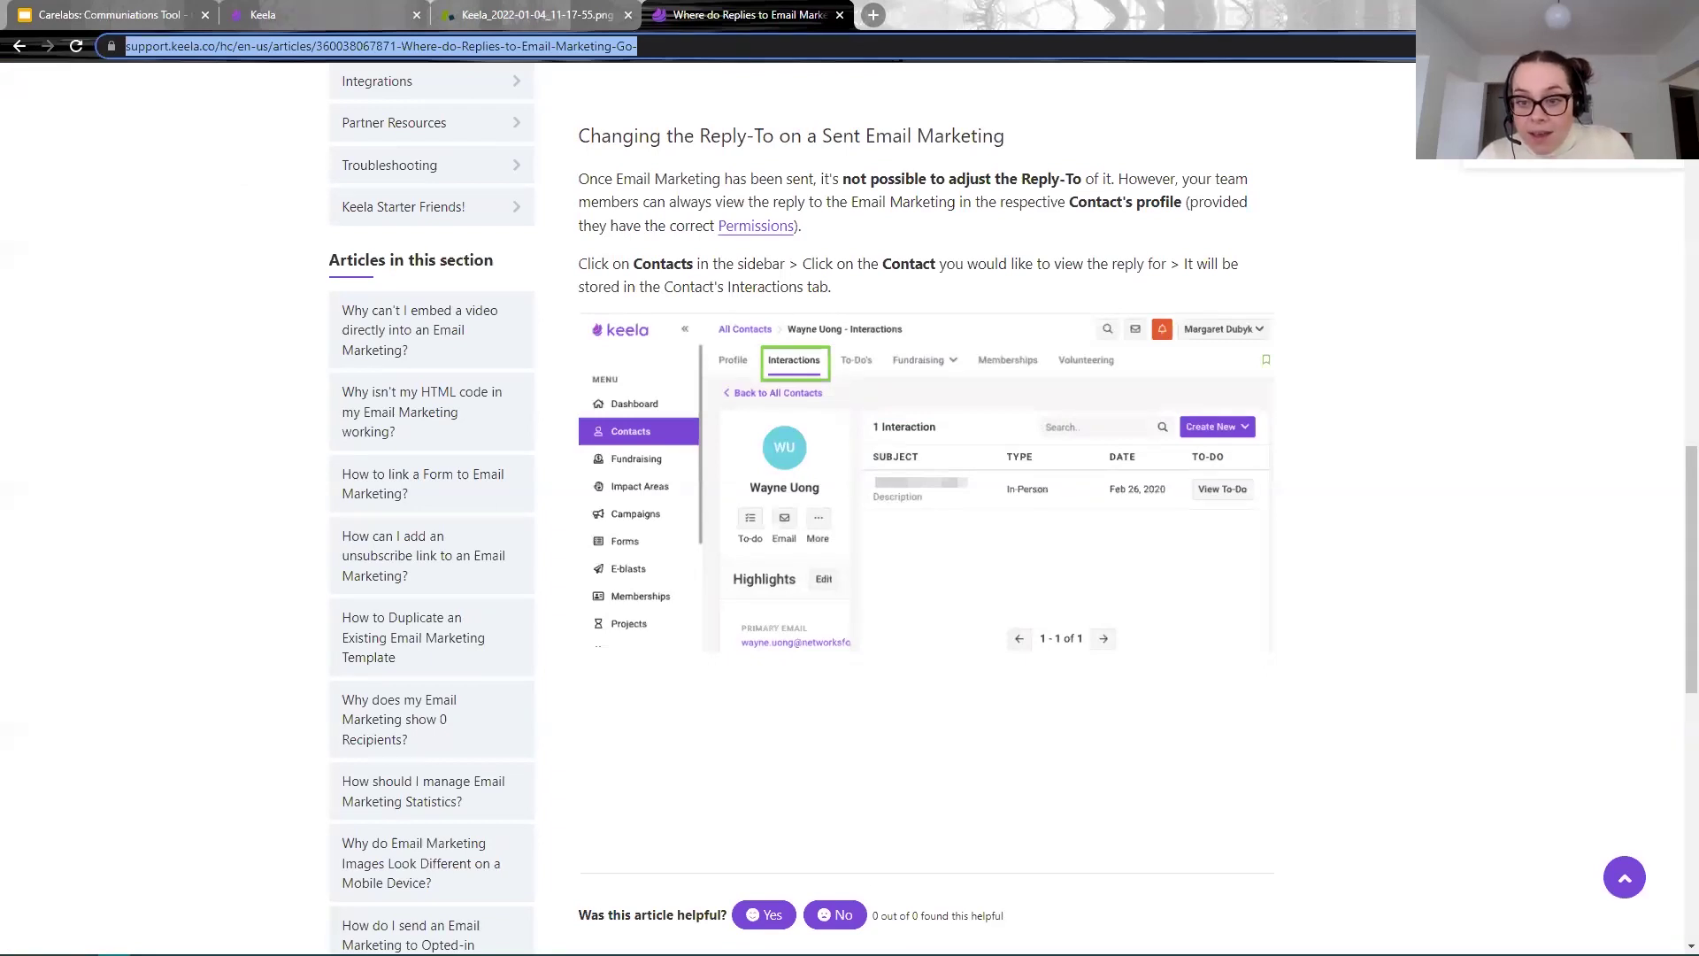
key("alt+Tab")
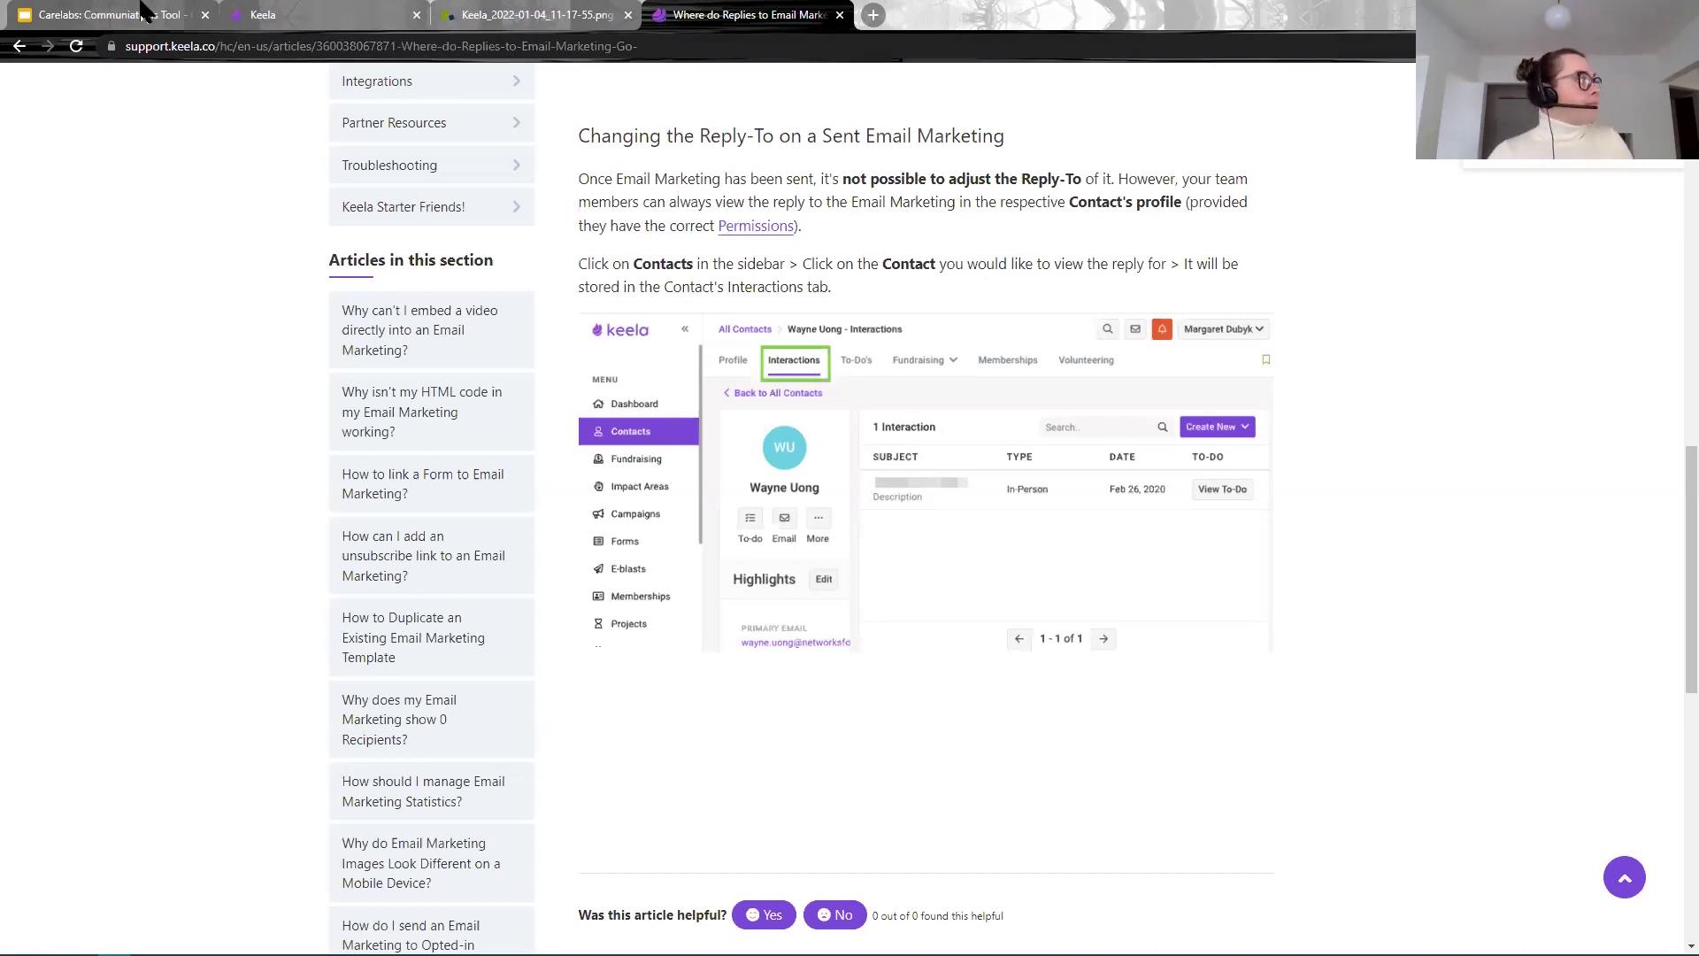
Step: Return to the contact's profile in Keela and reload the page
left_click(265, 13)
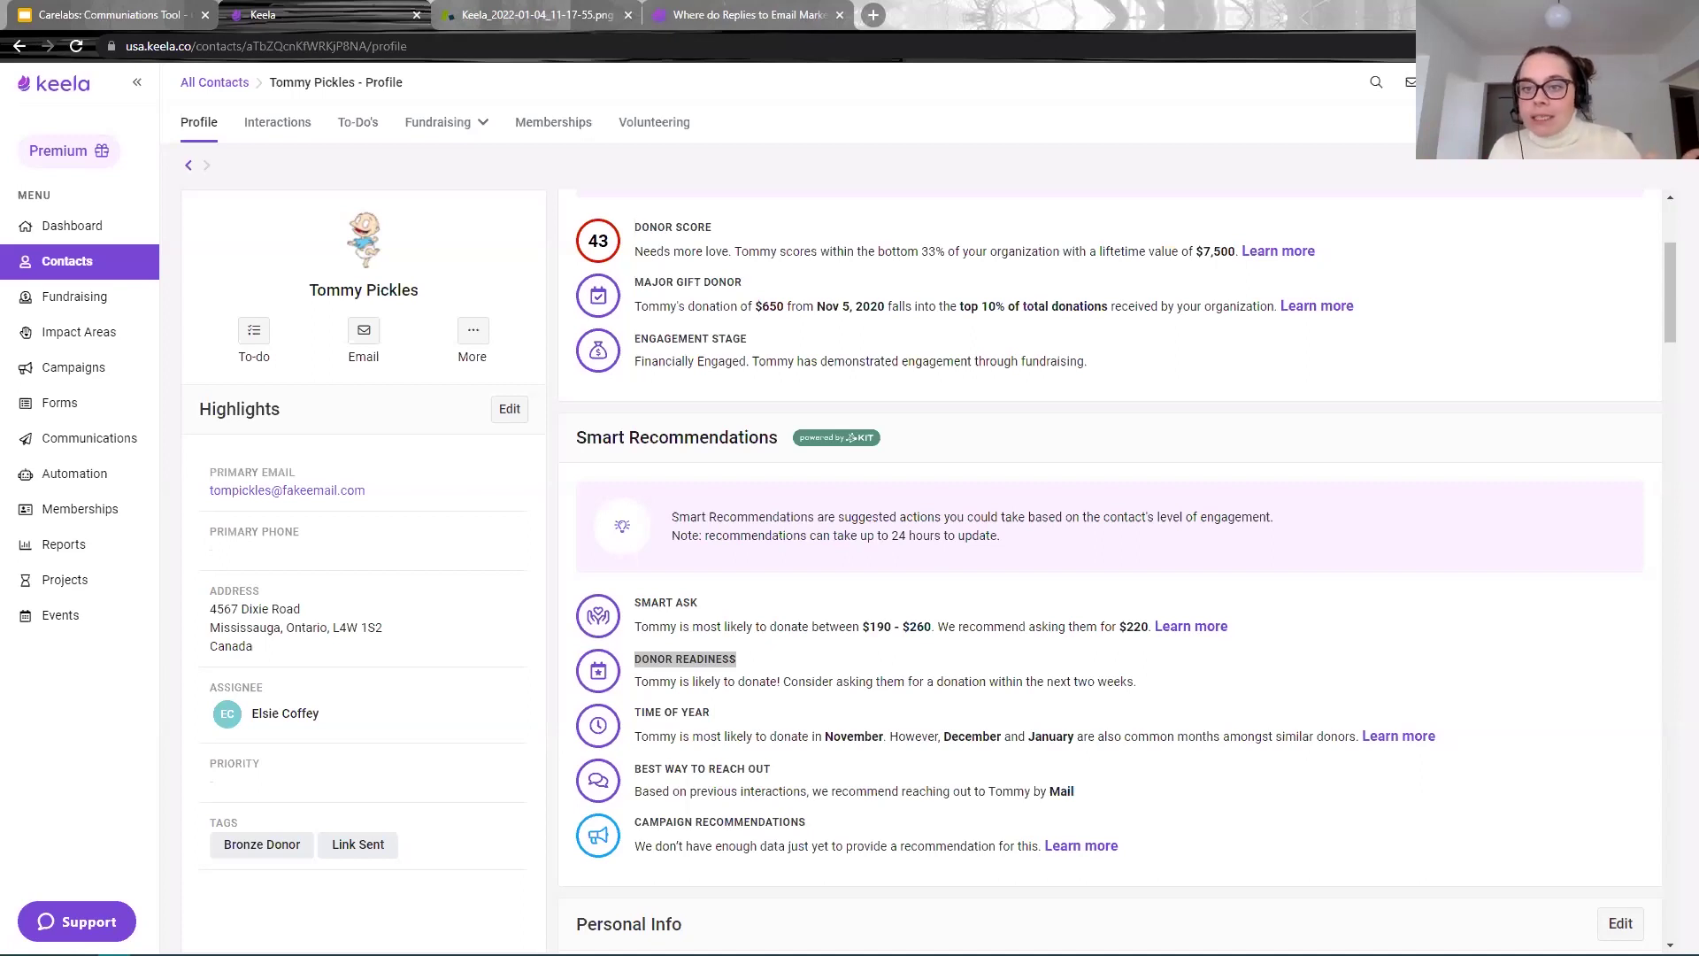
key("F5")
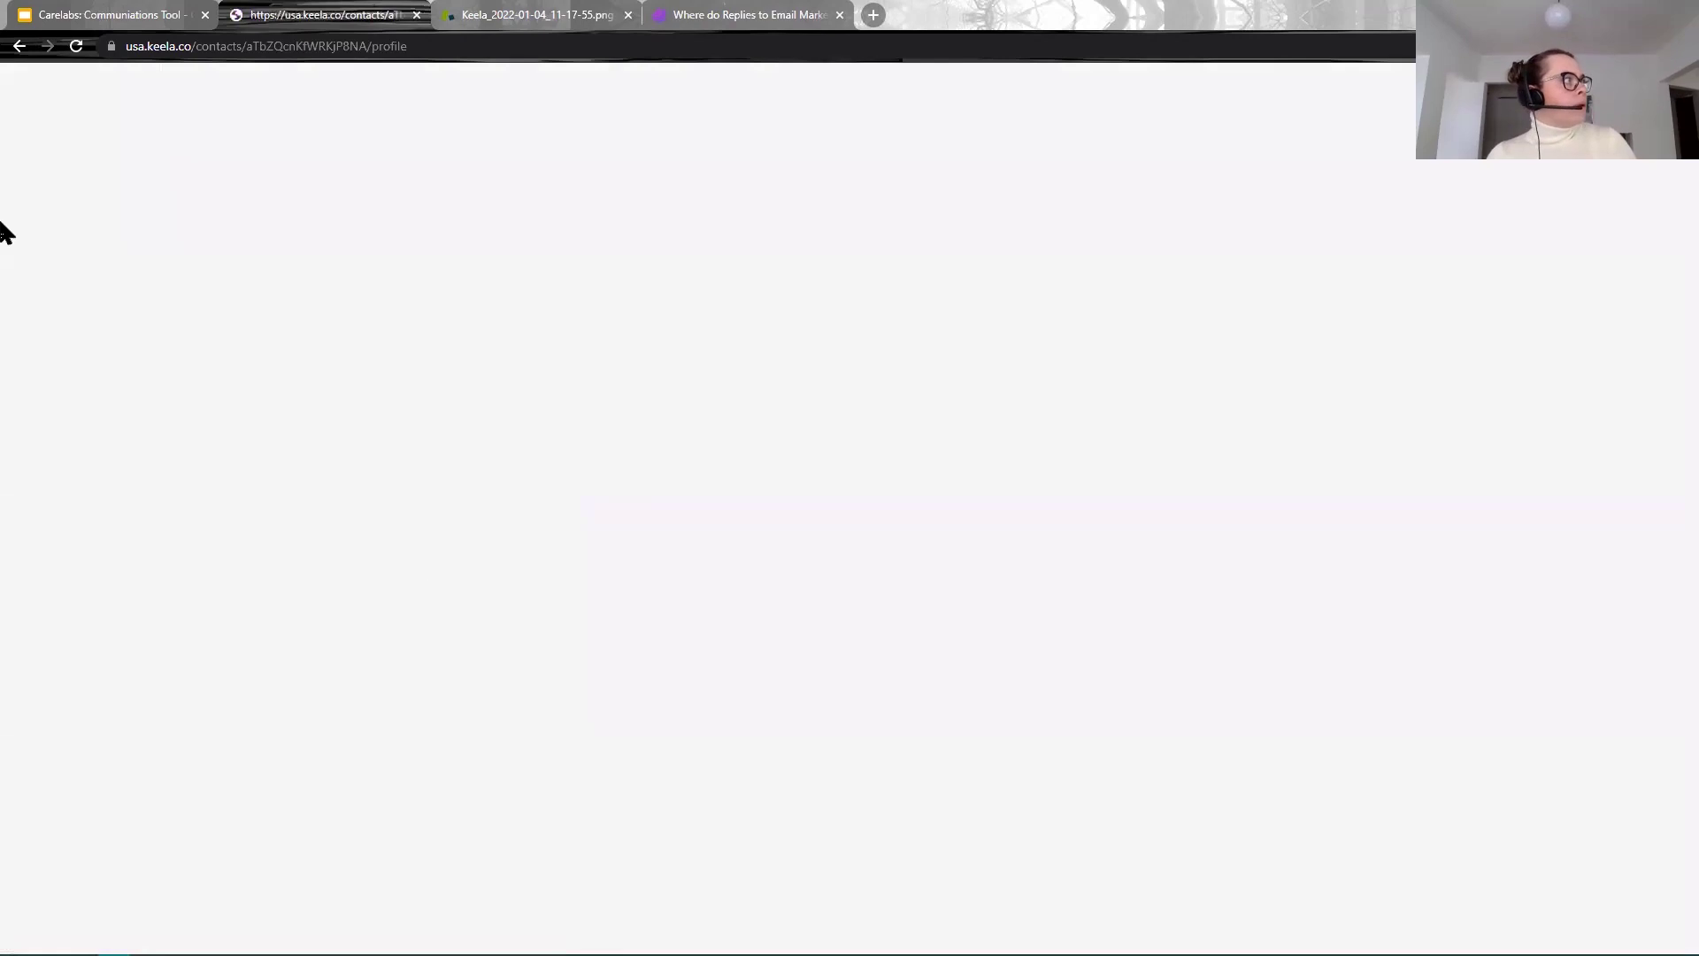
left_click(77, 44)
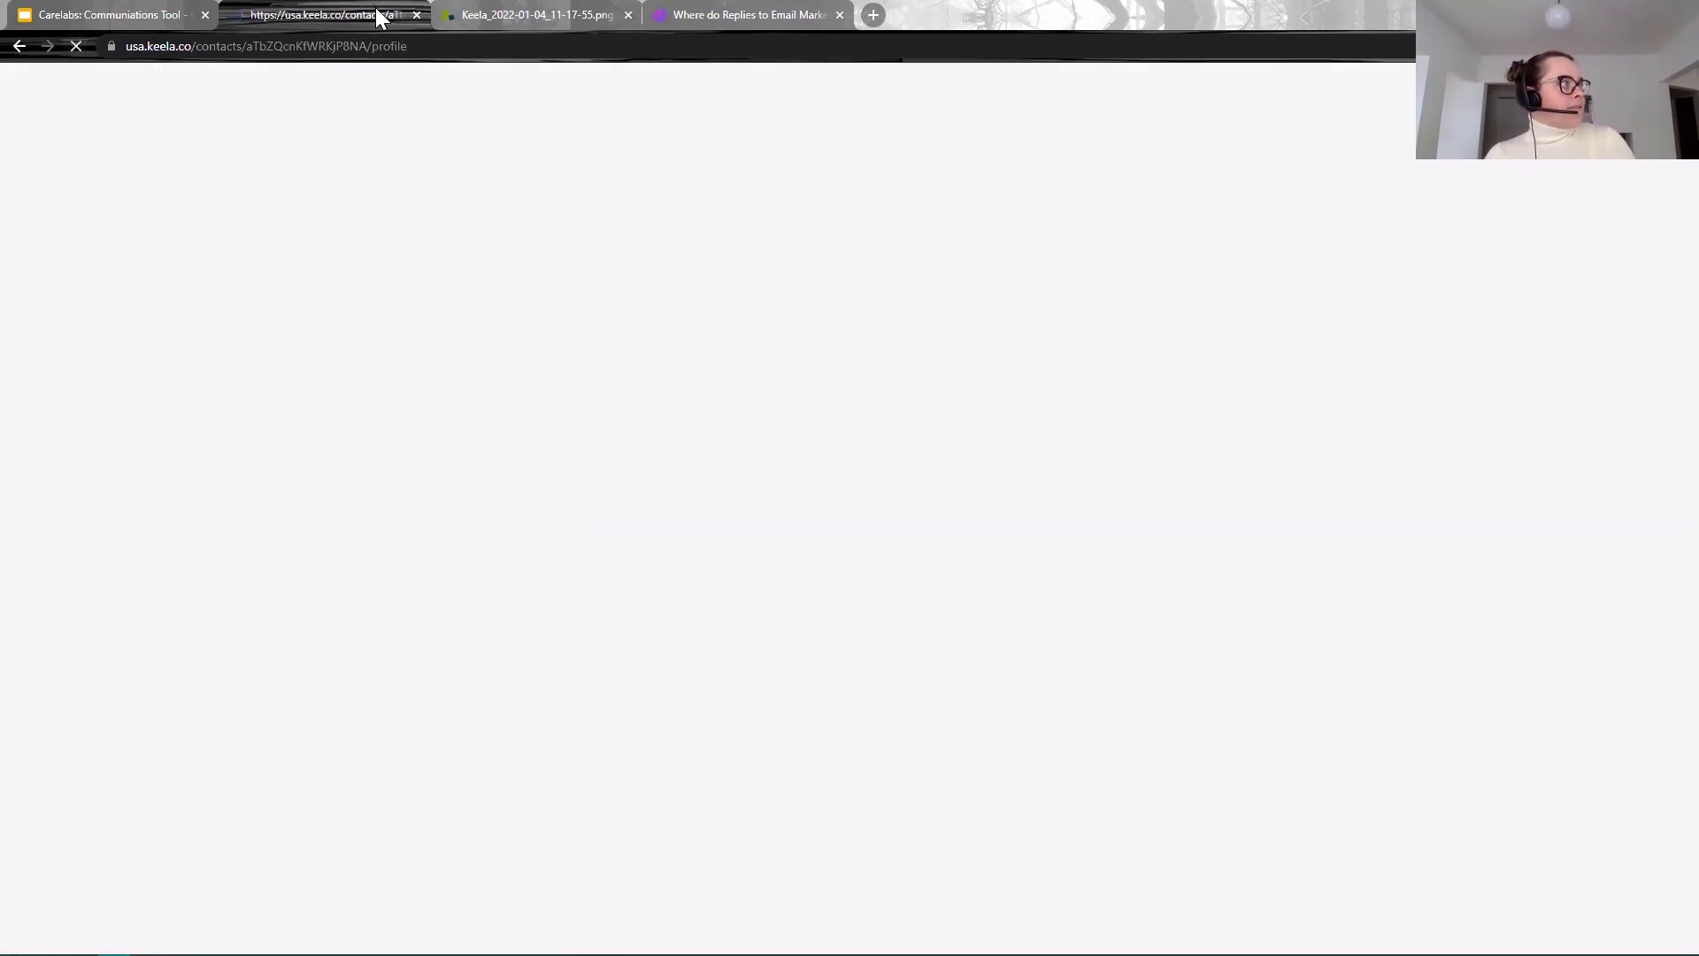